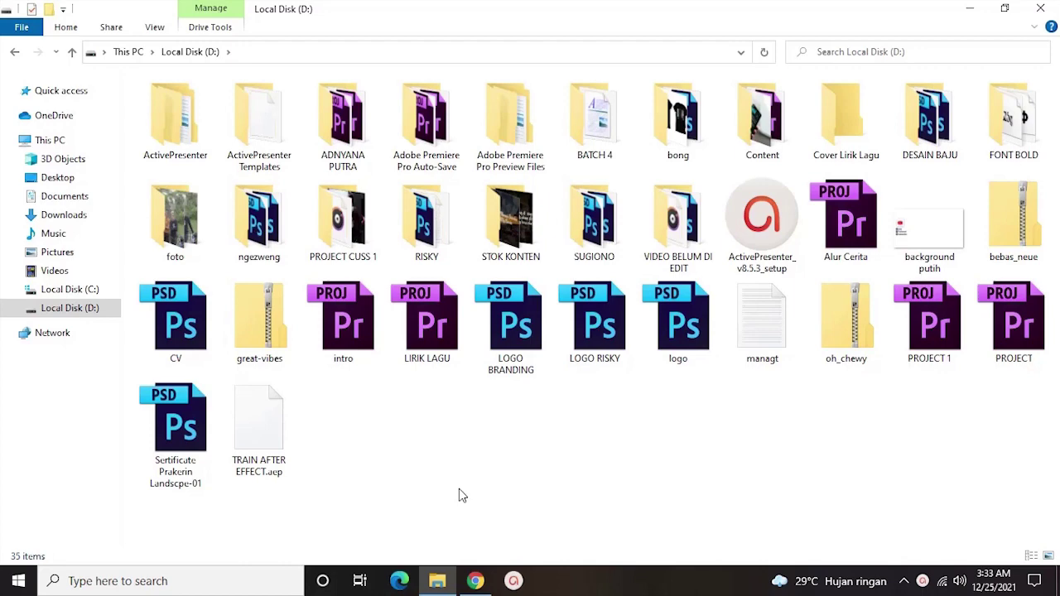
# - Switch to Chrome and look over the YouTube channel page that is open
pyautogui.click(485, 585)
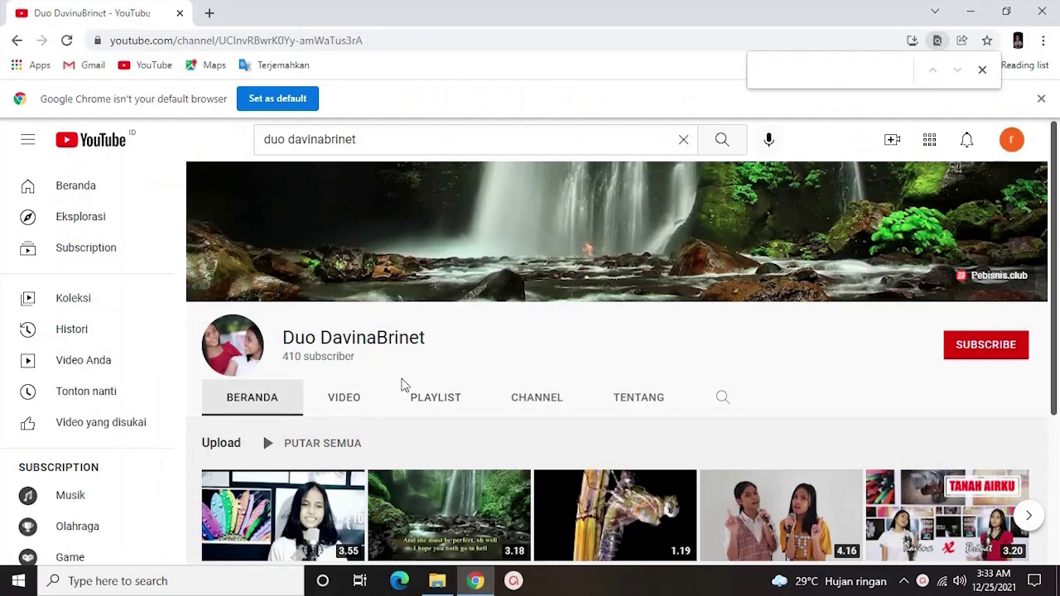
pyautogui.scroll(-1, 381, 344)
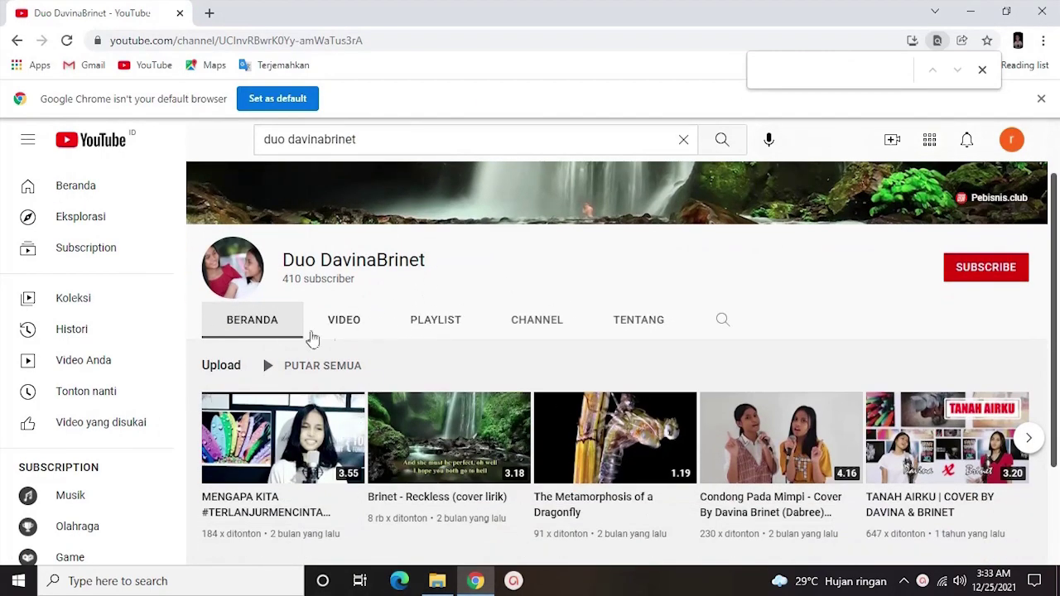
pyautogui.scroll(1, 205, 304)
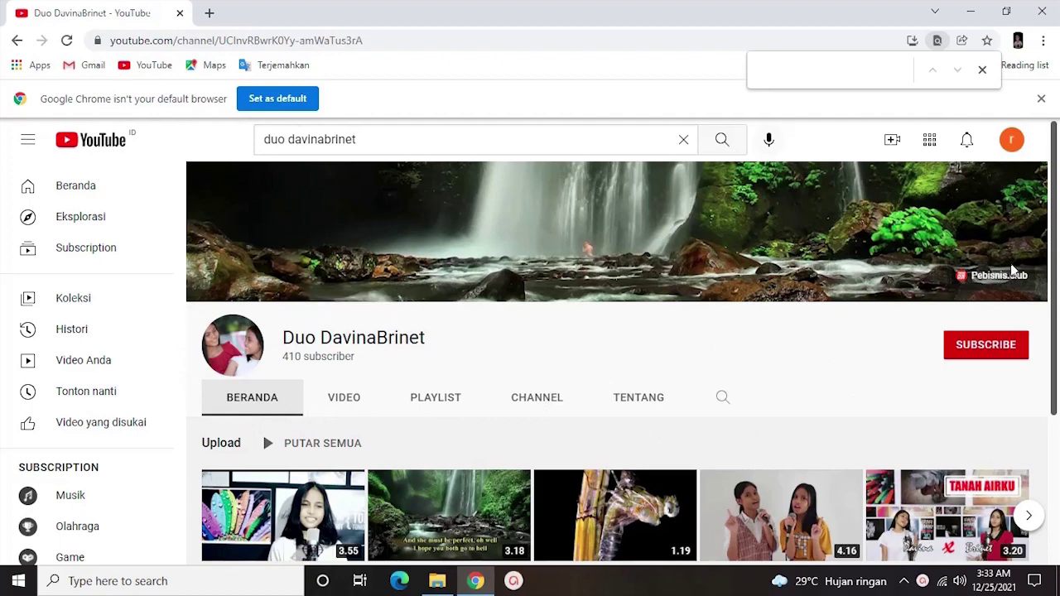
pyautogui.rightClick(808, 355)
pyautogui.click(735, 362)
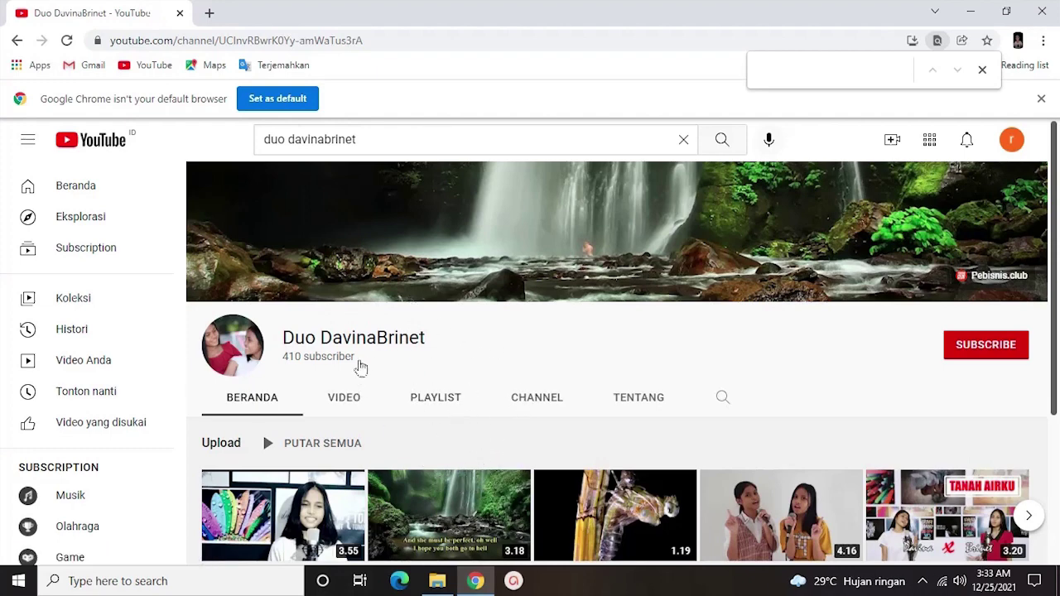
pyautogui.moveTo(412, 527)
# - Go to the YouTube home page and search for "cover zidan"
pyautogui.click(73, 151)
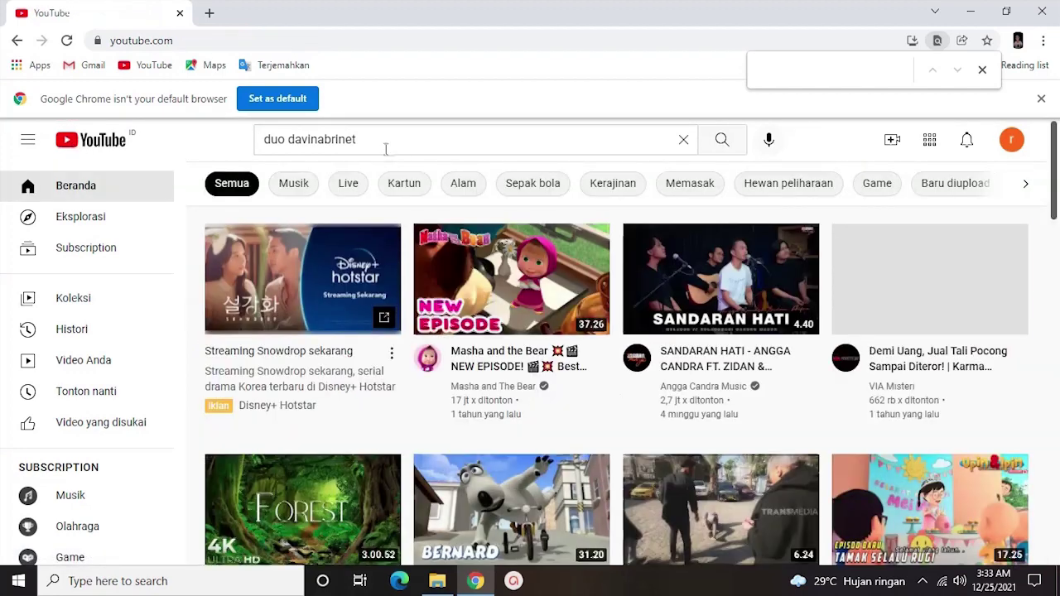
pyautogui.click(385, 148)
pyautogui.tripleClick(382, 137)
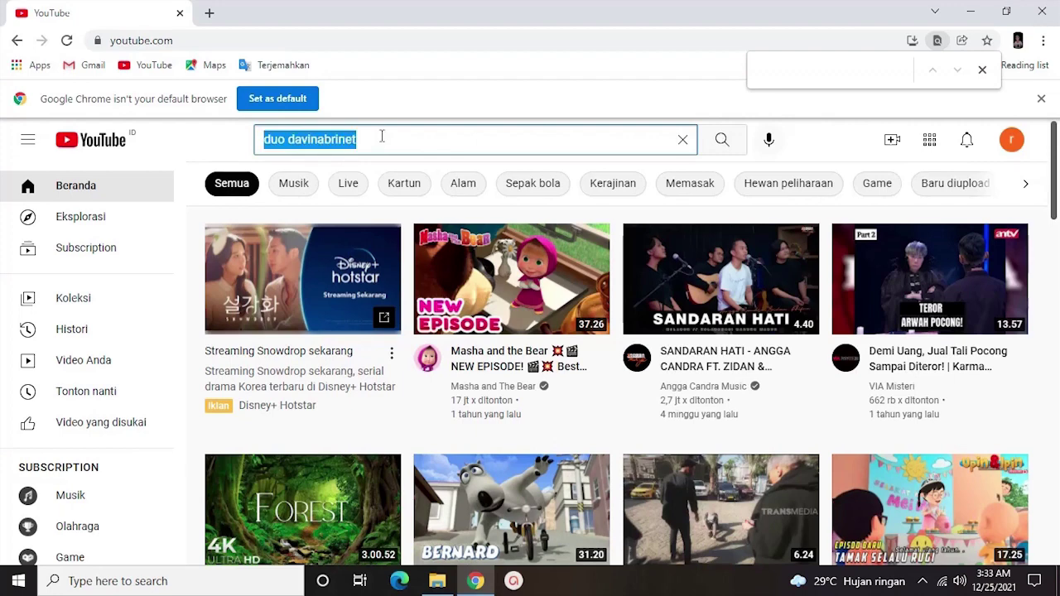
pyautogui.write('cover')
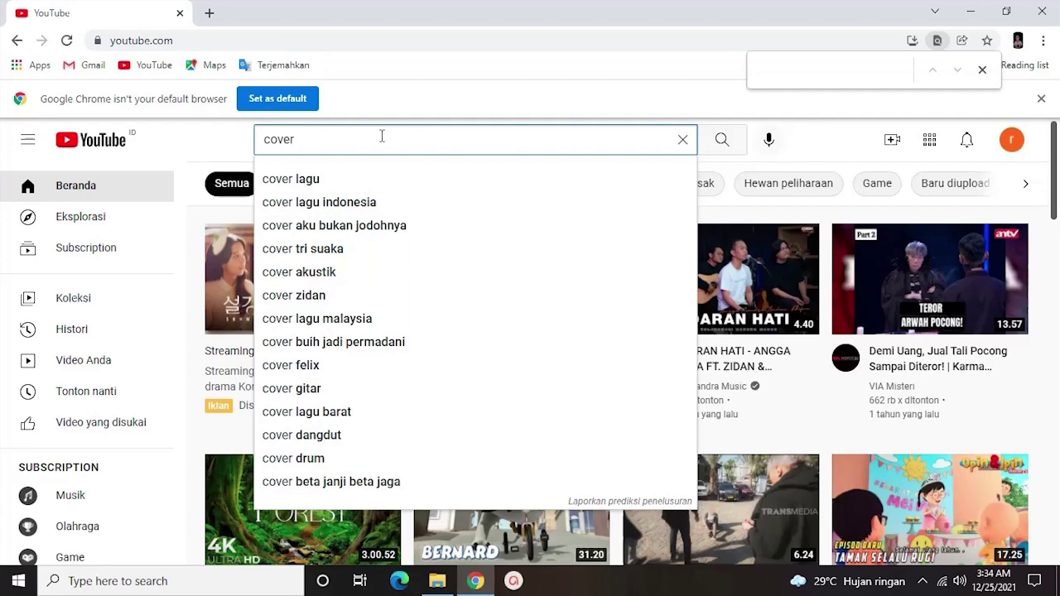
pyautogui.write('zidan')
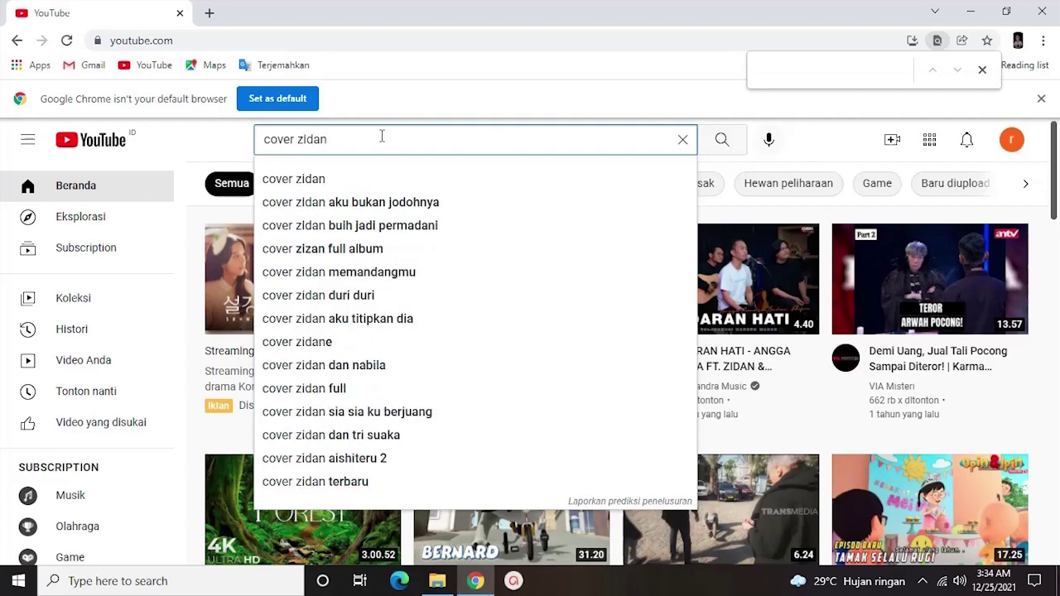
pyautogui.press('Return')
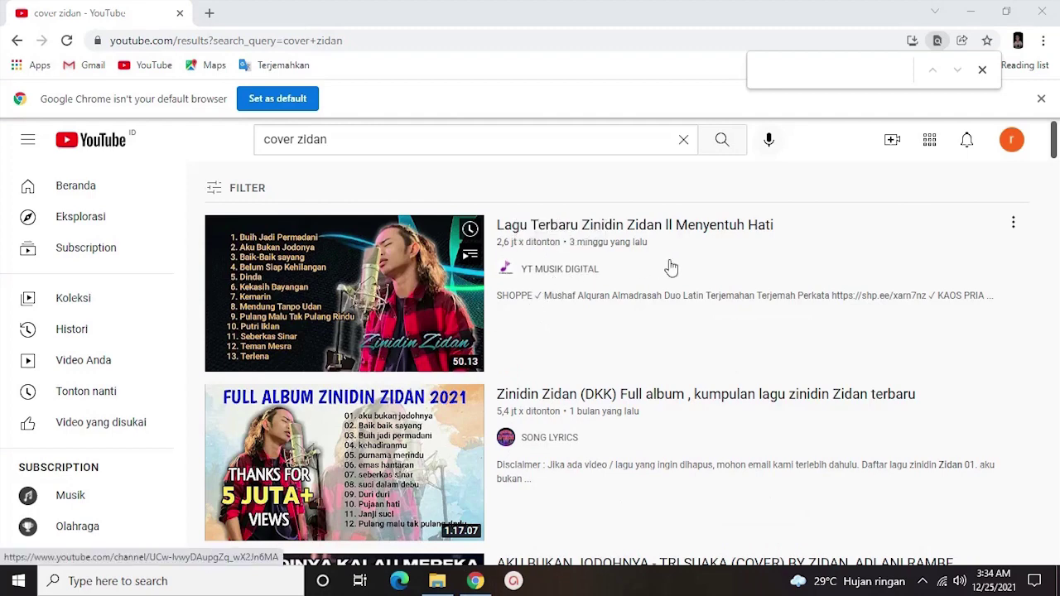
# - Open the video "Lagu Terbaru Zinidin Zidan ll Menyentuh Hati", skip the ad and pause on its song list
pyautogui.click(354, 319)
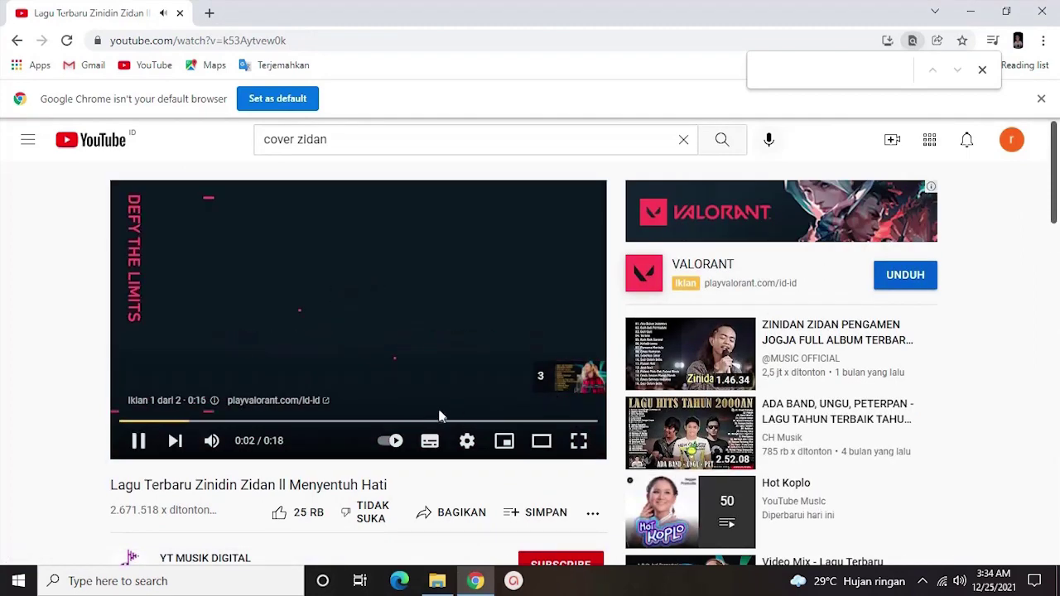
pyautogui.click(210, 441)
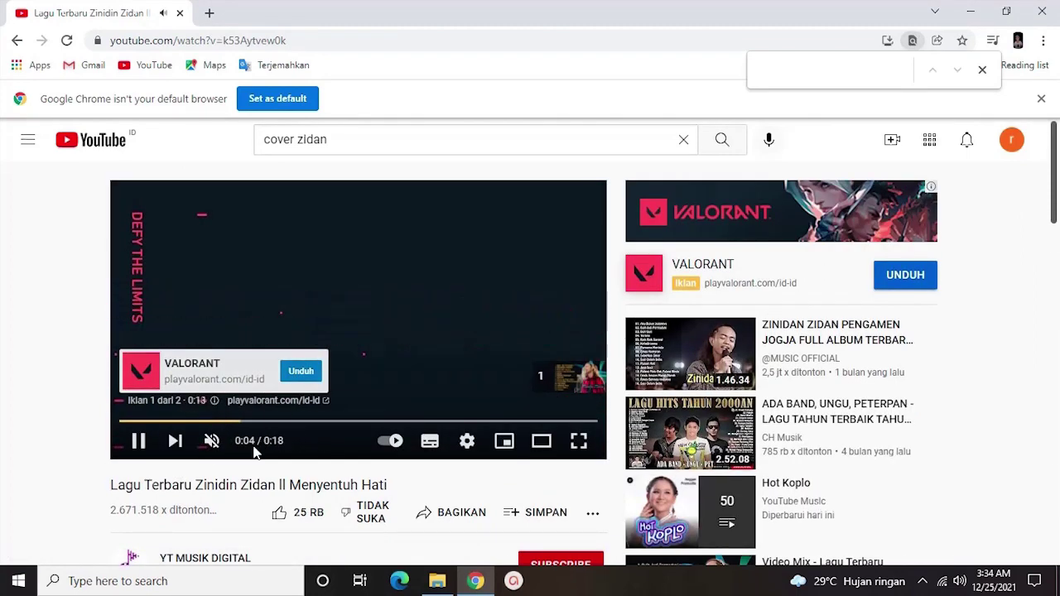
pyautogui.click(518, 385)
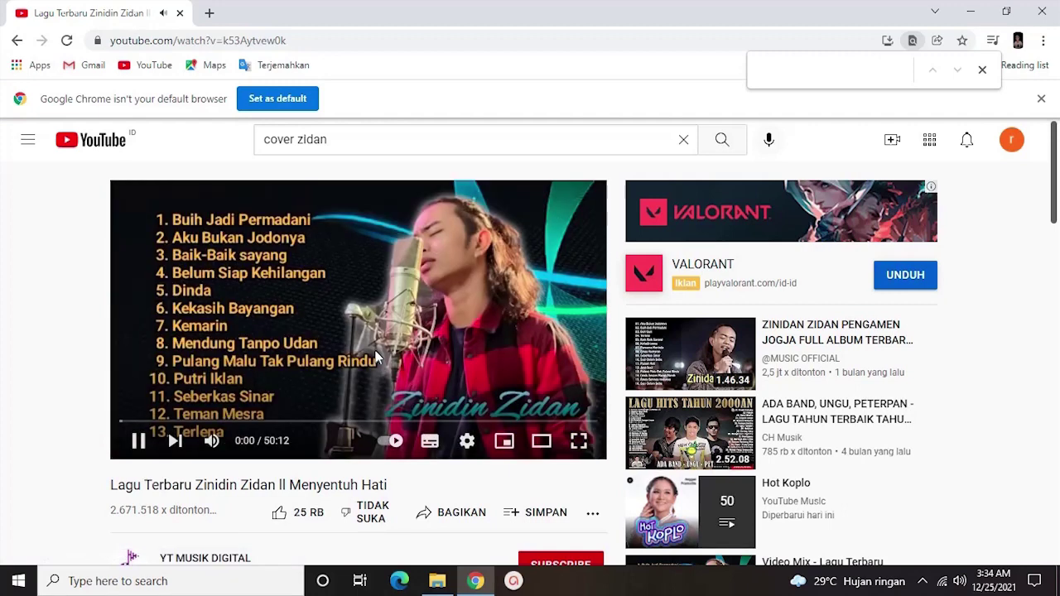
pyautogui.click(308, 397)
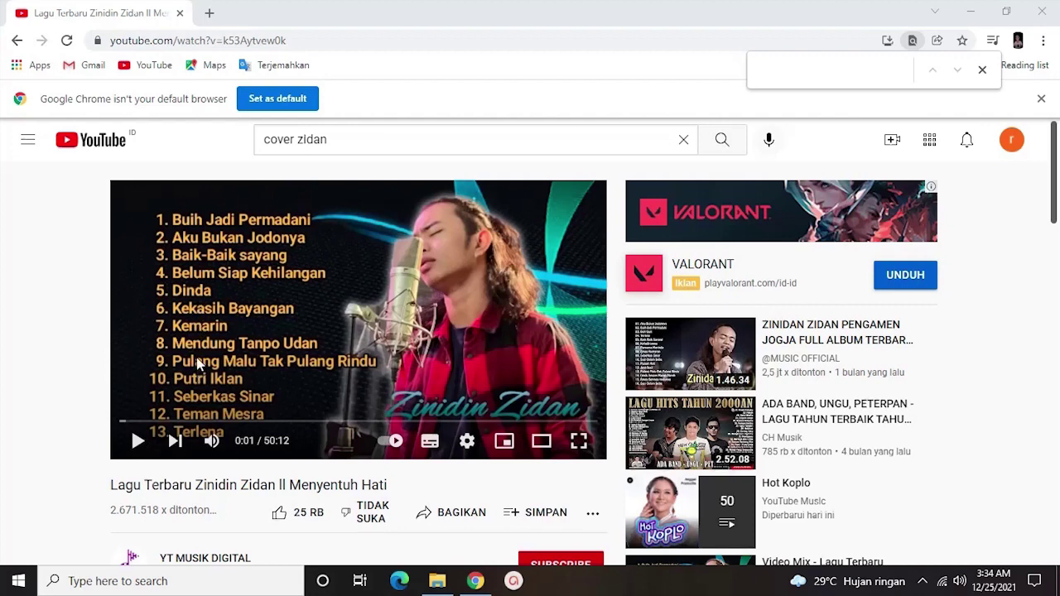
# - Open Notepad and write the first two list lines, "1. buih jadi permadani" and "2. aku bukan jodohnya"
pyautogui.click(275, 589)
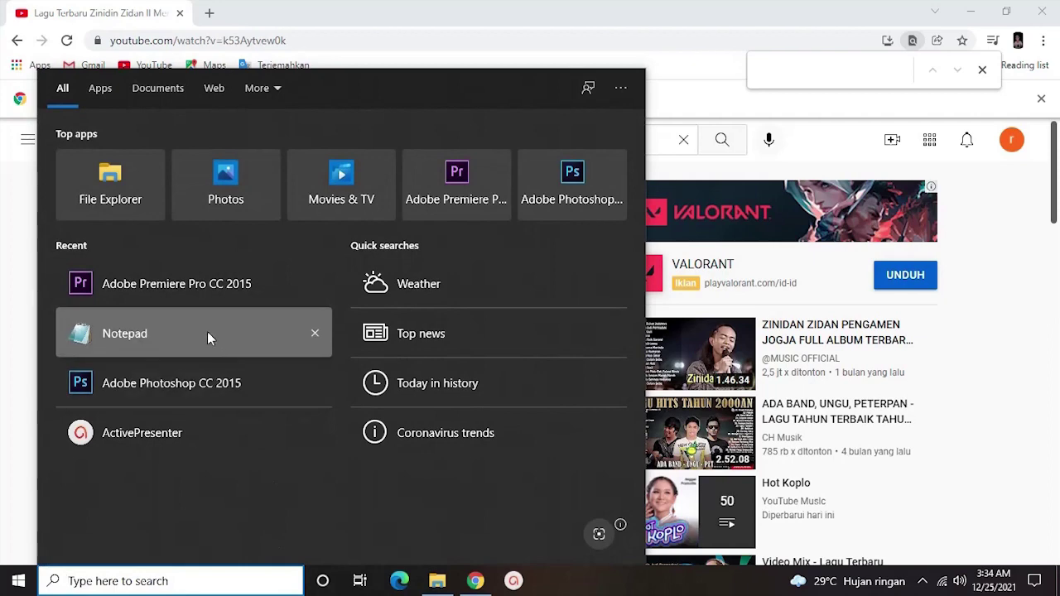
pyautogui.click(208, 335)
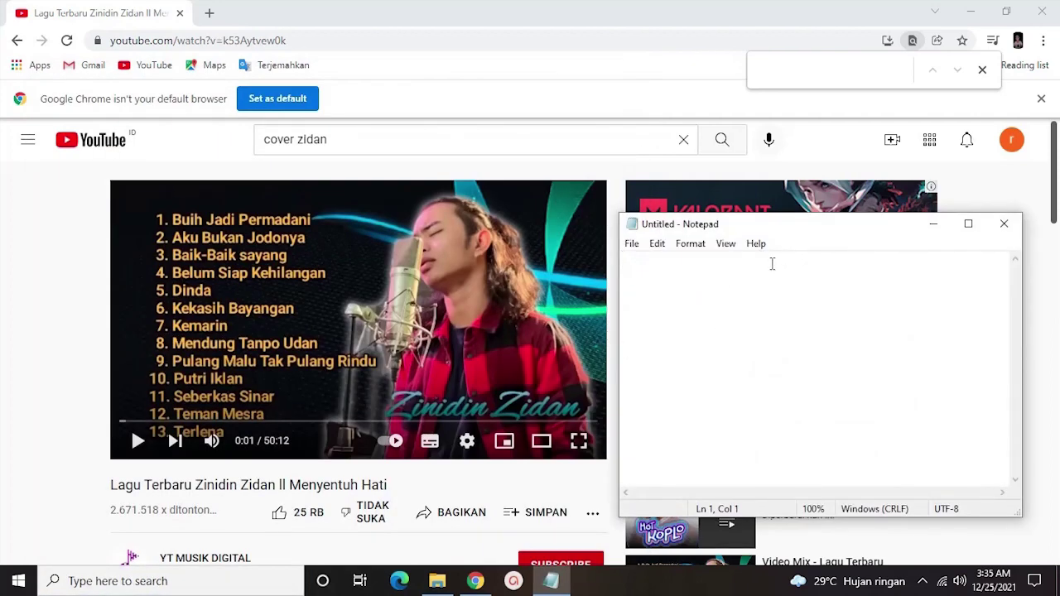
pyautogui.write('1. buih ')
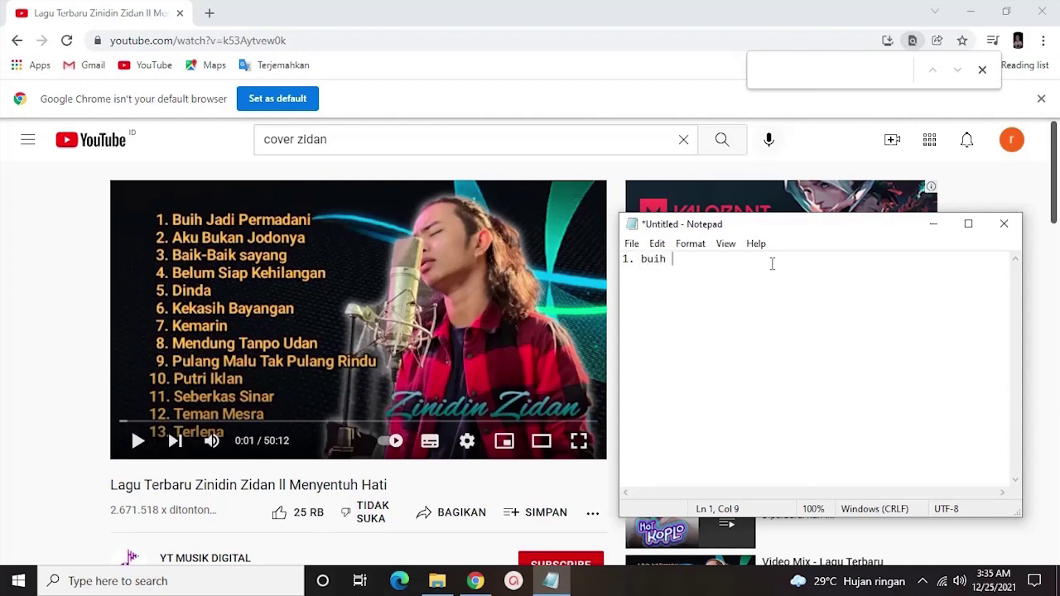
pyautogui.write('jadi permadani')
pyautogui.press('Return')
pyautogui.write('2. aku')
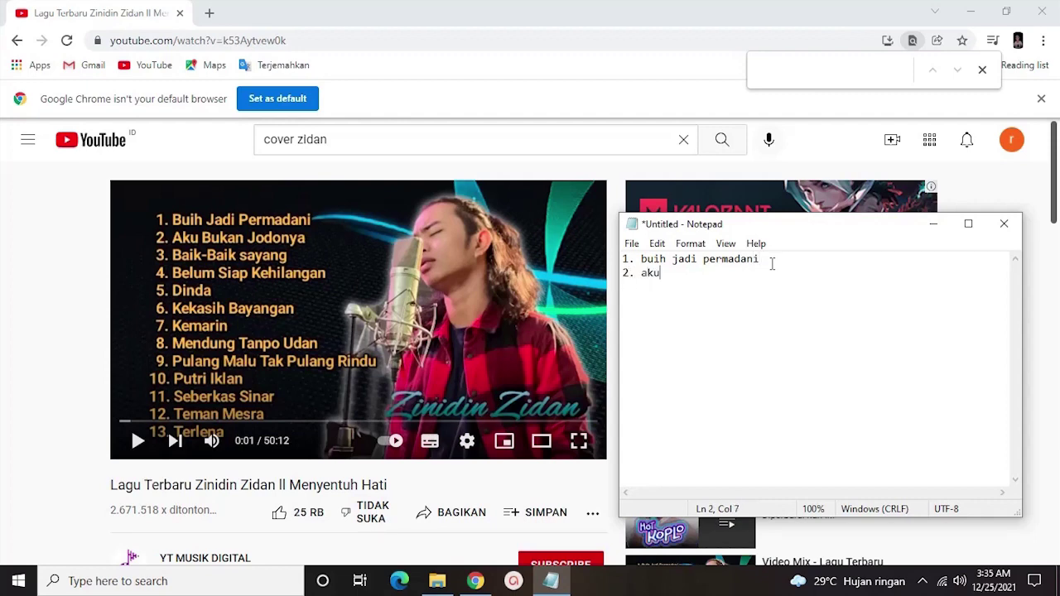
pyautogui.write(' bukan jodo')
pyautogui.write('hnya')
# - Add the lines "3. baik baik sayang", "4. belum siap kehilangan" and "5. dinda", and number the following line 6
pyautogui.write('3')
pyautogui.write('. baik')
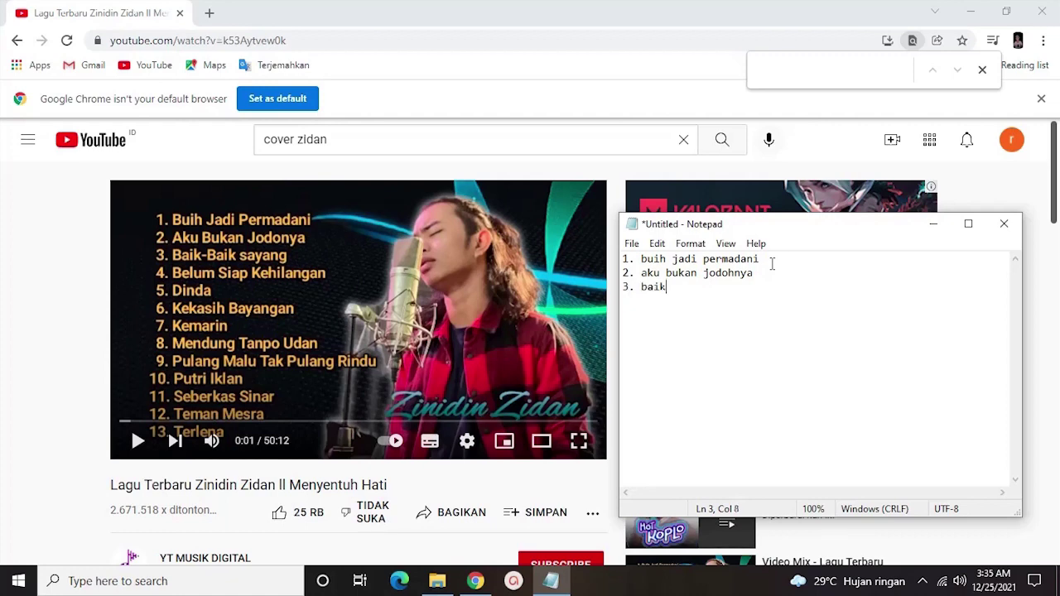
pyautogui.write(' baik saa')
pyautogui.write('yang')
pyautogui.write('4')
pyautogui.write('. belum siap ')
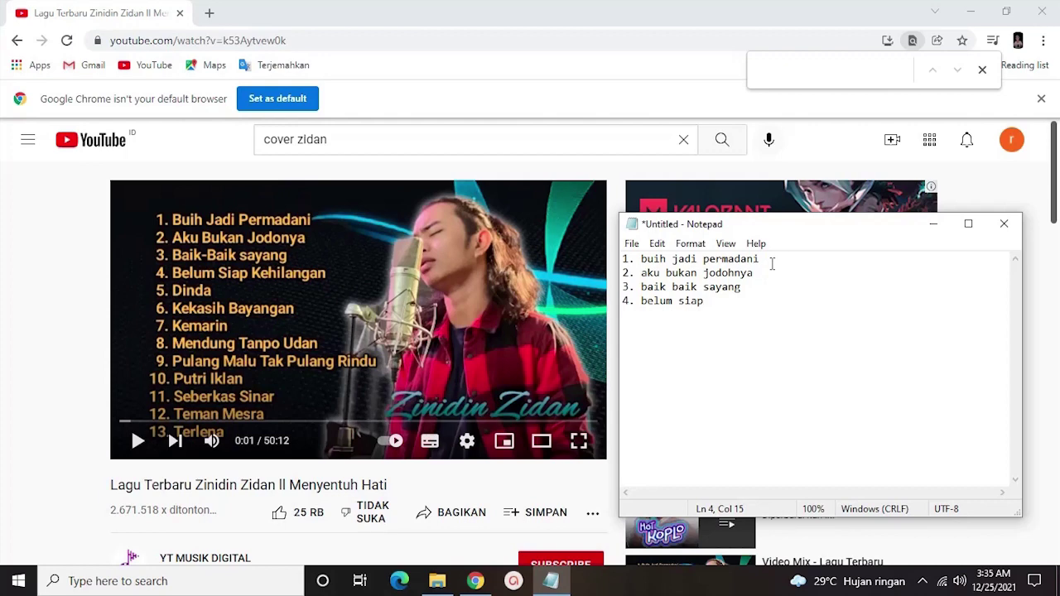
pyautogui.write('kehilangan')
pyautogui.write('5')
pyautogui.write('. dinda')
pyautogui.press('Return')
pyautogui.write('6.')
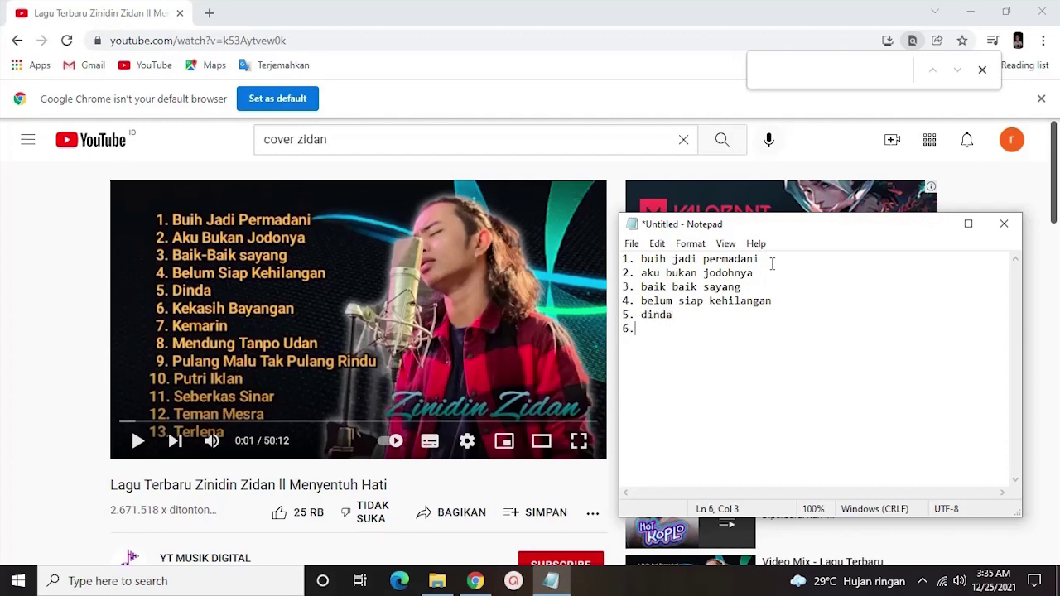
pyautogui.write(' kekasing')
pyautogui.press('BackSpace')
pyautogui.press('BackSpace')
pyautogui.write('h bayangan')
pyautogui.press('Return')
pyautogui.write('7.')
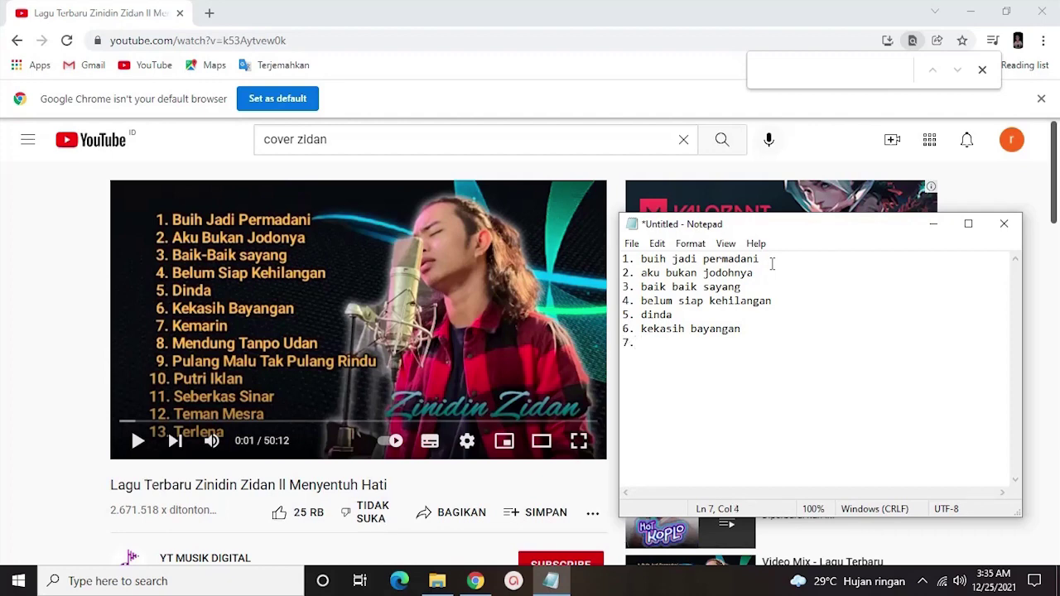
pyautogui.press('BackSpace')
pyautogui.press('BackSpace')
pyautogui.press('BackSpace')
pyautogui.press('BackSpace')
pyautogui.press('BackSpace')
pyautogui.press('BackSpace')
pyautogui.press('BackSpace')
pyautogui.press('BackSpace')
pyautogui.press('BackSpace')
pyautogui.press('BackSpace')
pyautogui.press('BackSpace')
pyautogui.press('BackSpace')
pyautogui.press('BackSpace')
pyautogui.press('BackSpace')
pyautogui.press('BackSpace')
pyautogui.press('BackSpace')
pyautogui.press('BackSpace')
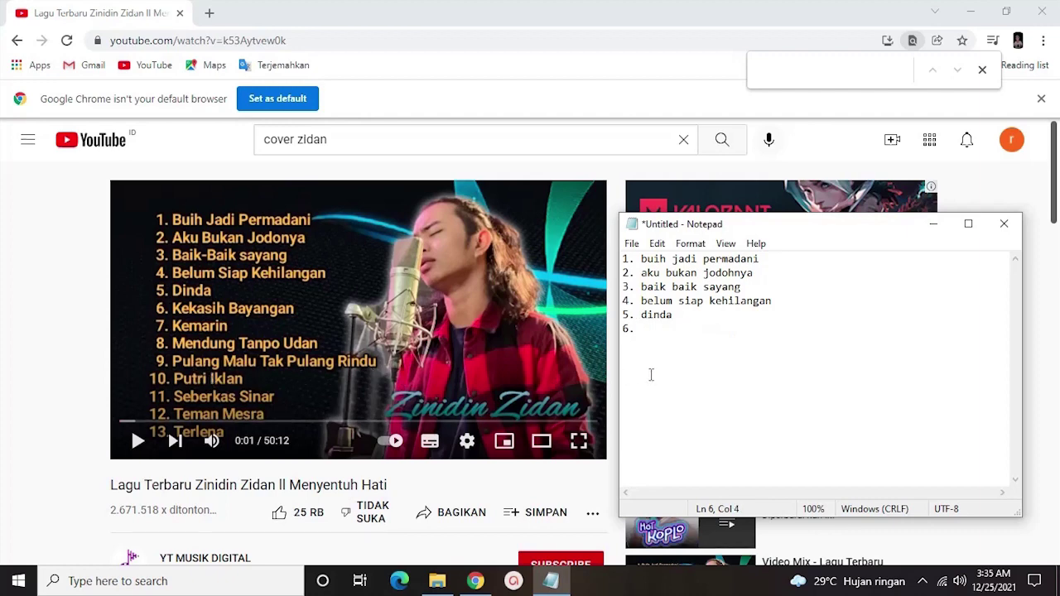
# - Fill in line 6 as "putri iklan" and add "7. pulang malu tak pulang rindu" to the song list
pyautogui.write('putri iklan')
pyautogui.press('Return')
pyautogui.write('7. pulang mal')
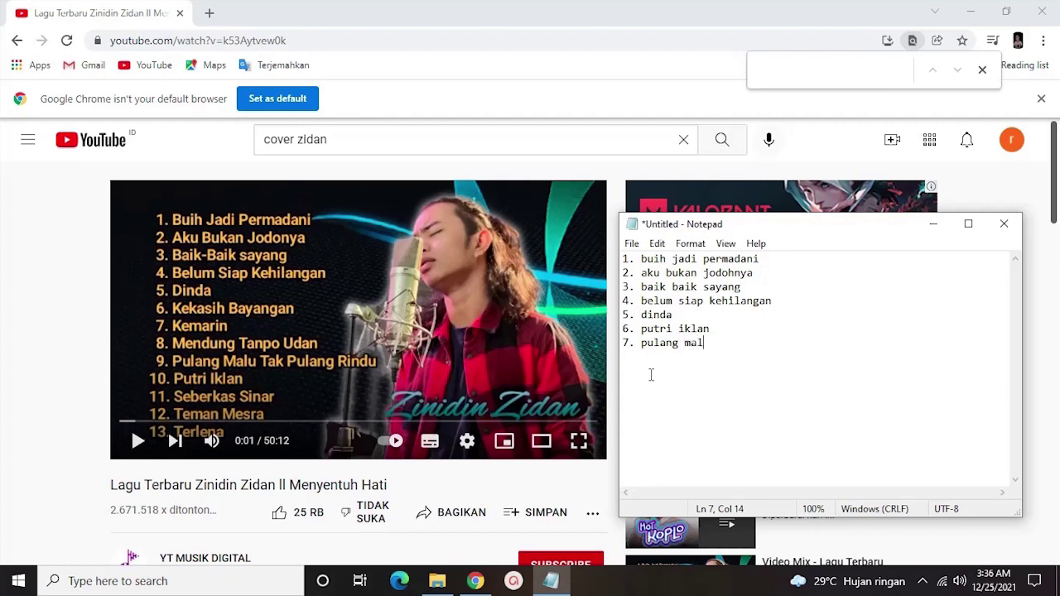
pyautogui.write('u tak pulang rinb')
pyautogui.press('BackSpace')
pyautogui.press('BackSpace')
pyautogui.write('du')
pyautogui.press('Return')
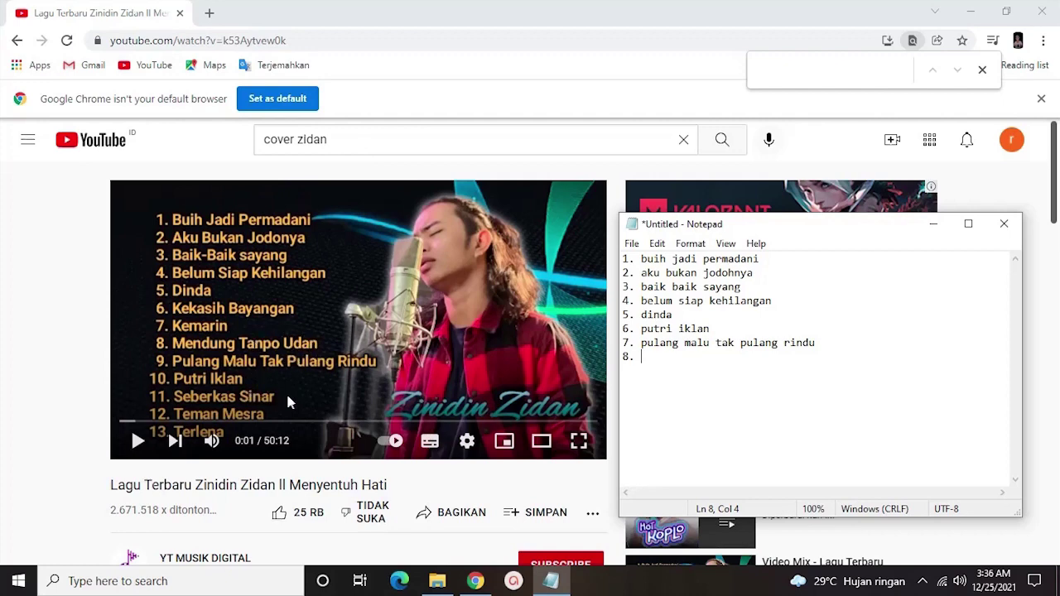
# - Complete the song list with "8. seberkas sinar", "9. kemarin" and "10. kekasih bayangan"
pyautogui.write('seberkas')
pyautogui.write(' sinar')
pyautogui.write('9')
pyautogui.write('. kemarun')
pyautogui.press('BackSpace')
pyautogui.press('BackSpace')
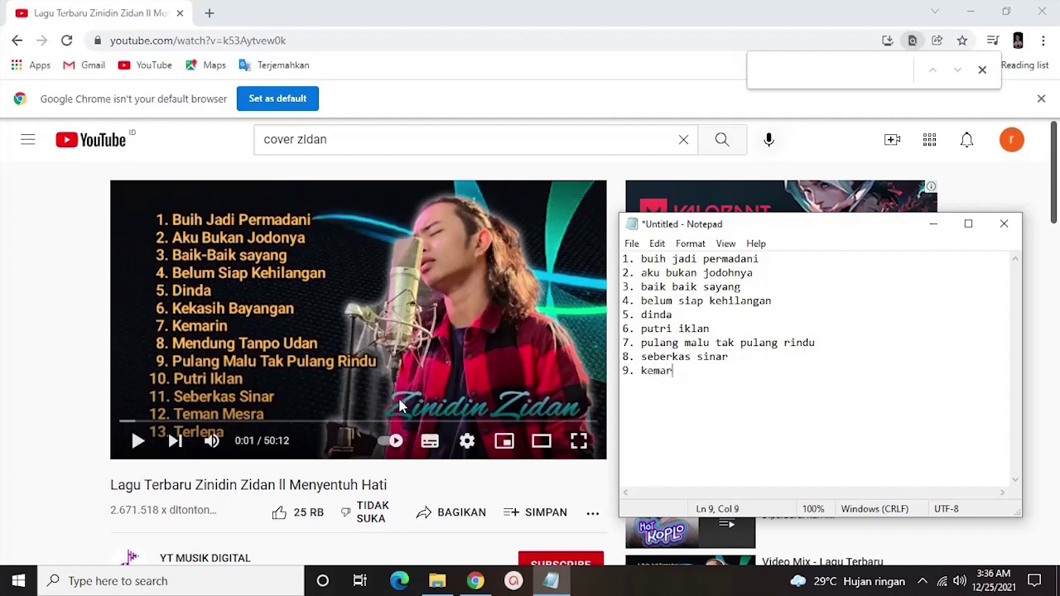
pyautogui.write('in')
pyautogui.press('Return')
pyautogui.write('10. kekasih bayangan')
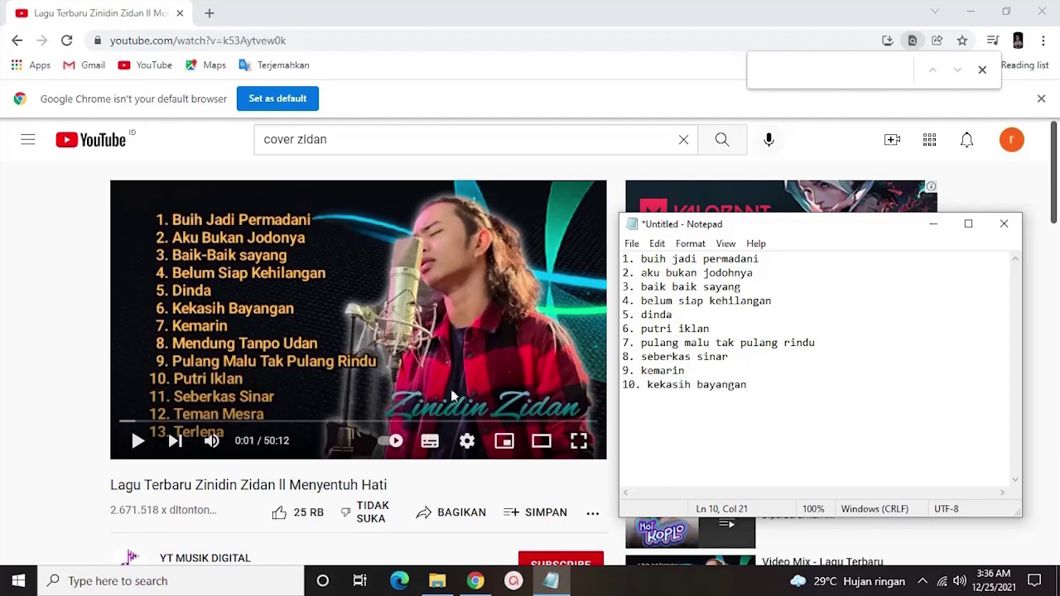
pyautogui.moveTo(792, 379); pyautogui.dragTo(595, 252)
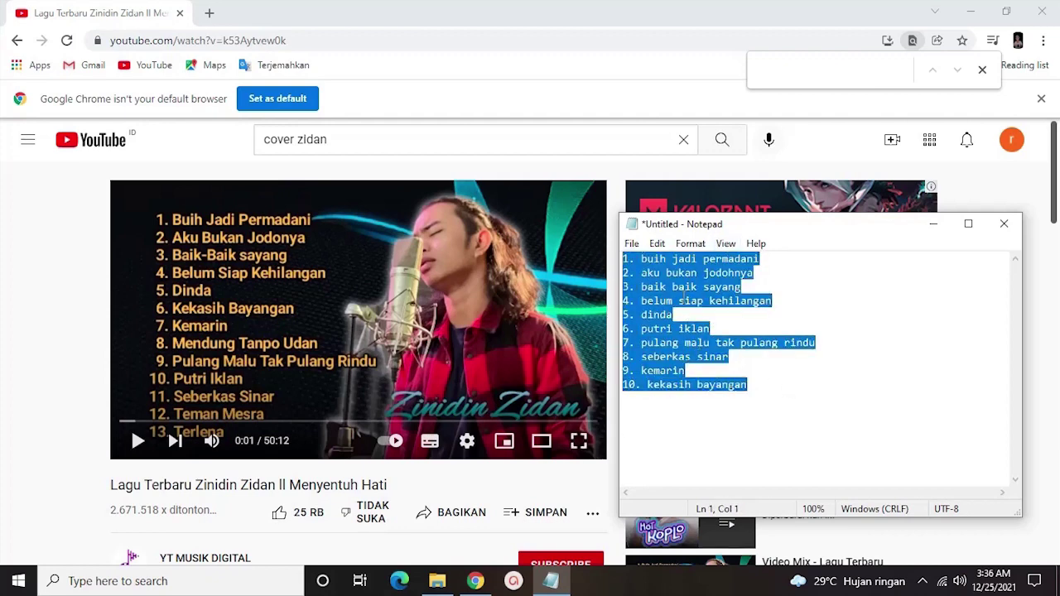
pyautogui.moveTo(784, 373); pyautogui.dragTo(627, 257)
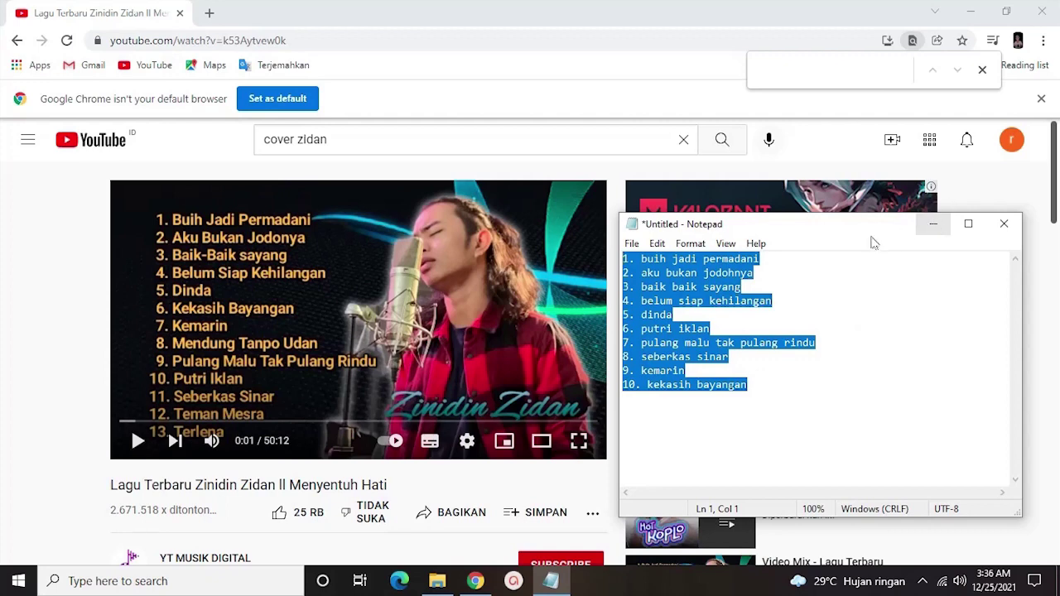
# - Add the first listed song title to the YouTube query and search for "cover zidan buih jadi permadani"
pyautogui.click(790, 258)
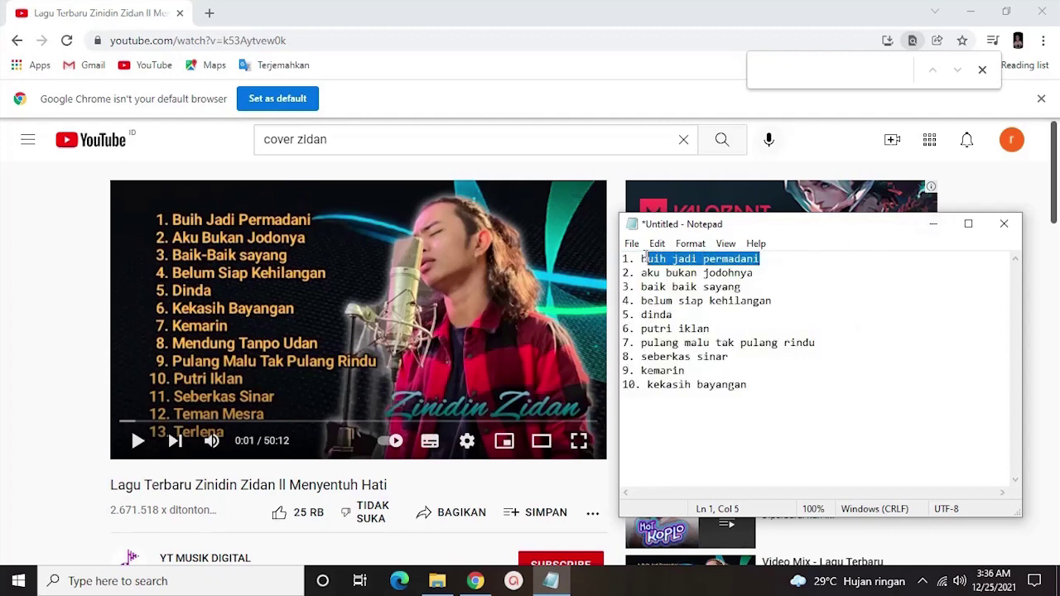
pyautogui.click(347, 143)
pyautogui.write('buih jadi permadani')
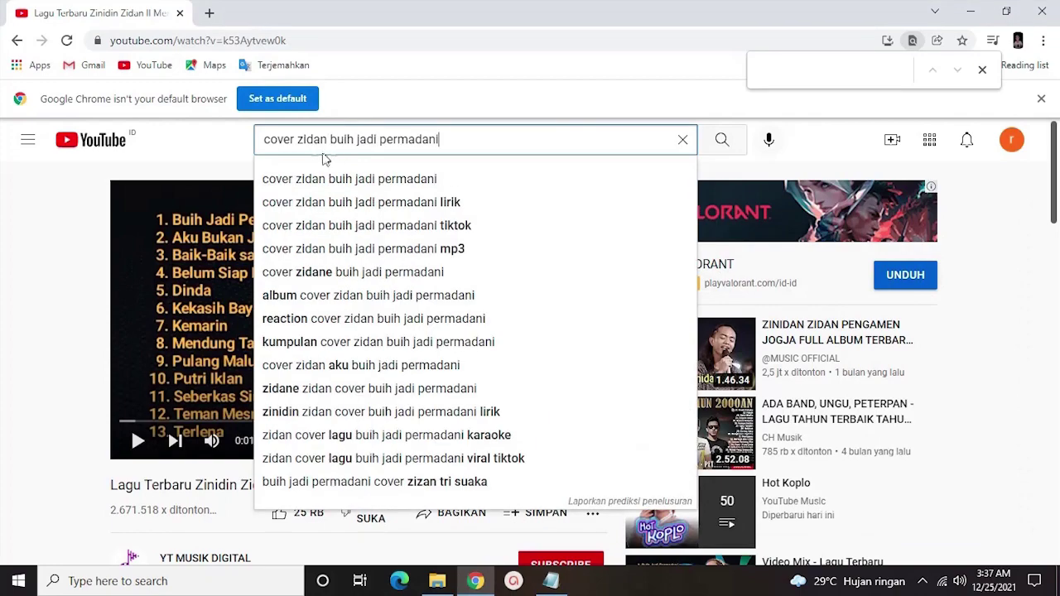
pyautogui.click(721, 141)
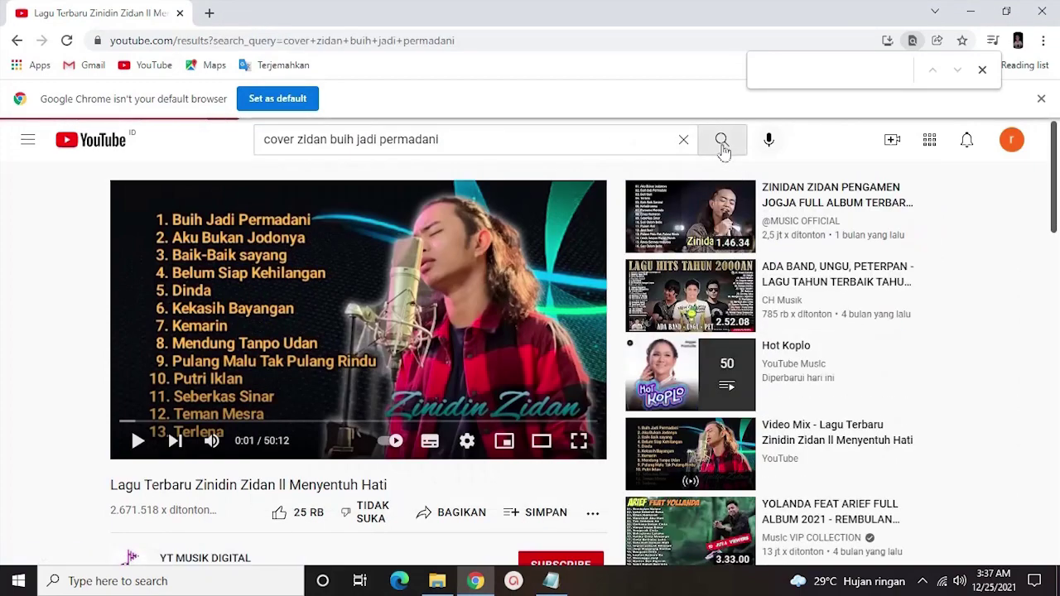
# - Open "Buih Jadi Permadani - Exist (cover) By Zinidin Zidan Ft. Tri Suaka" and copy its share link
pyautogui.scroll(-1, 537, 411)
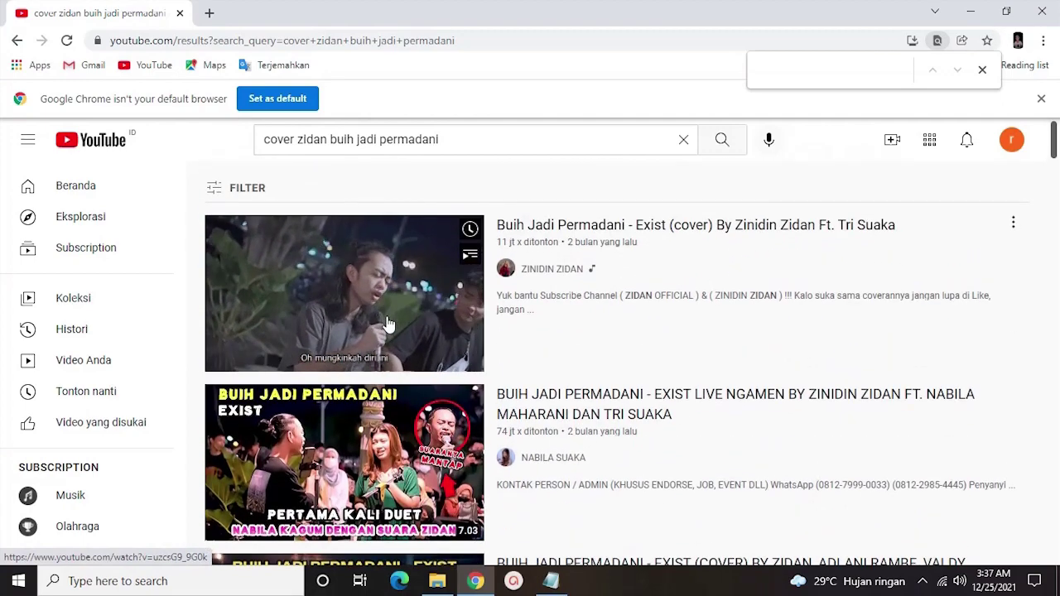
pyautogui.click(382, 258)
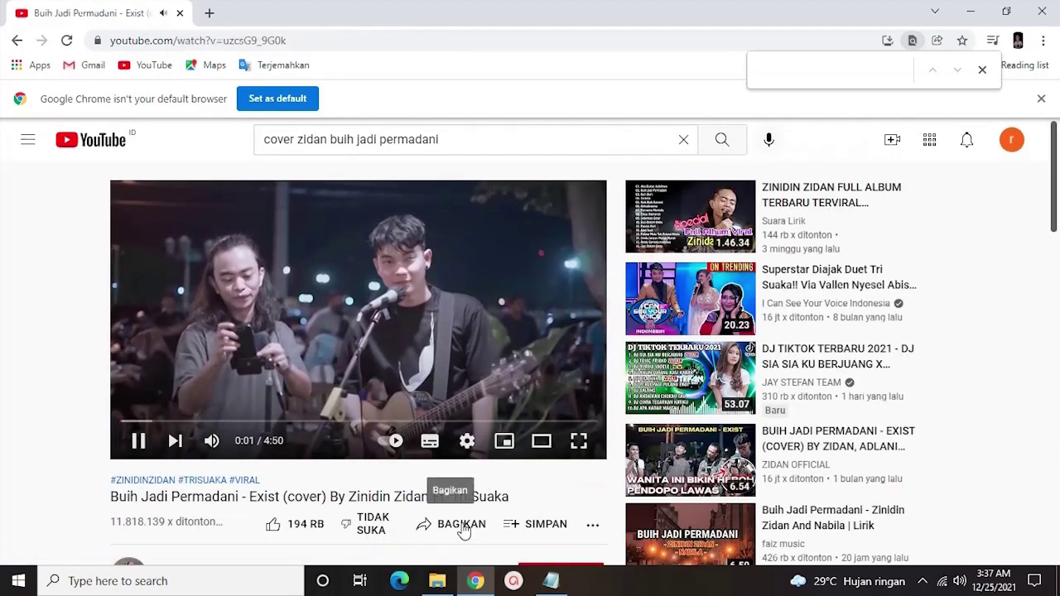
pyautogui.click(461, 526)
pyautogui.click(678, 381)
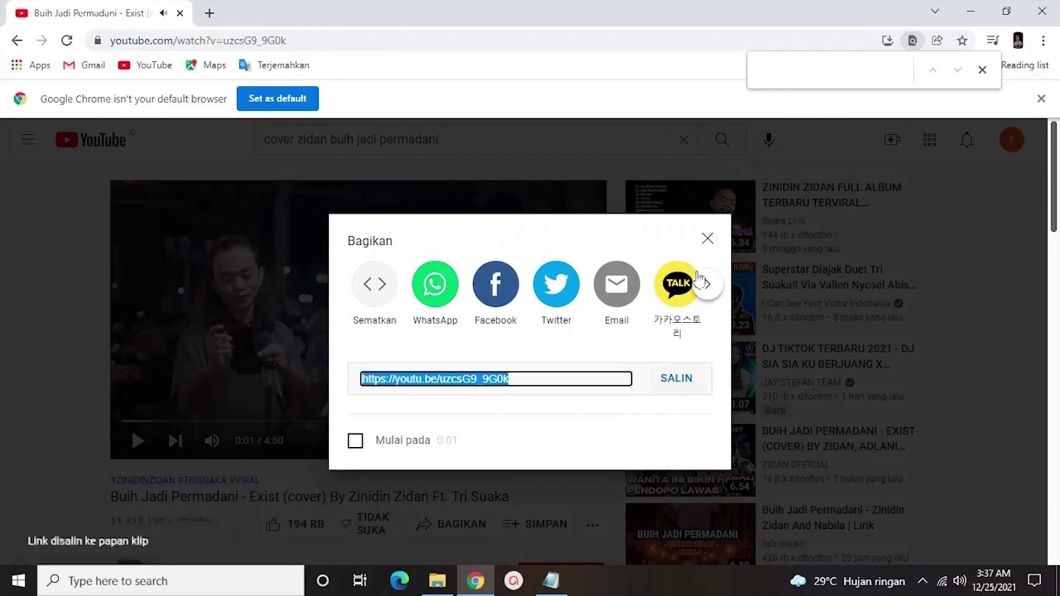
pyautogui.click(706, 240)
# - Search the web for "youtube downloader" in a new tab and open the y2mate.com downloader page
pyautogui.click(210, 14)
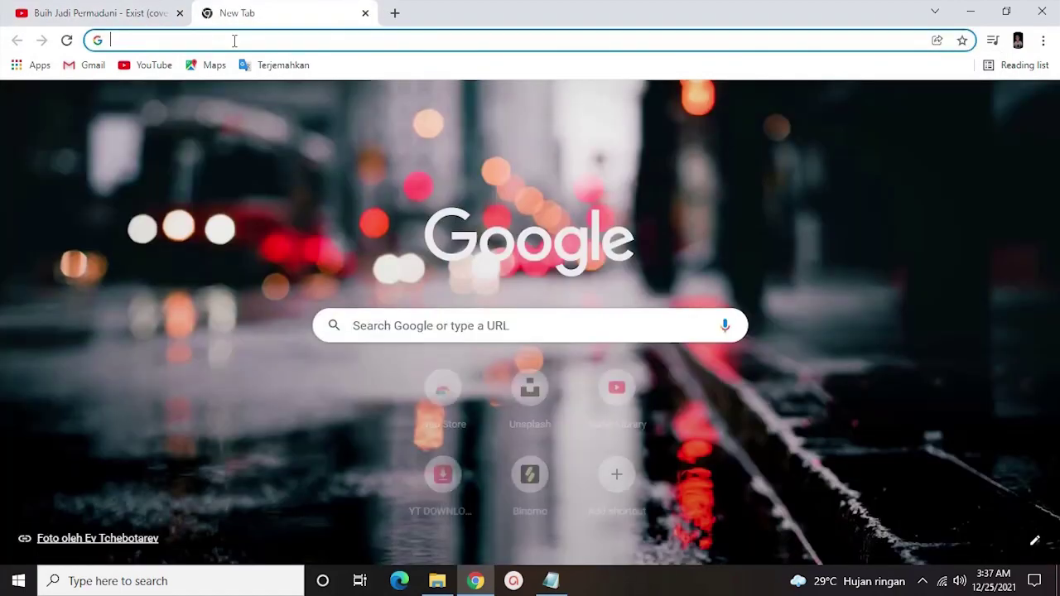
pyautogui.write('youtube')
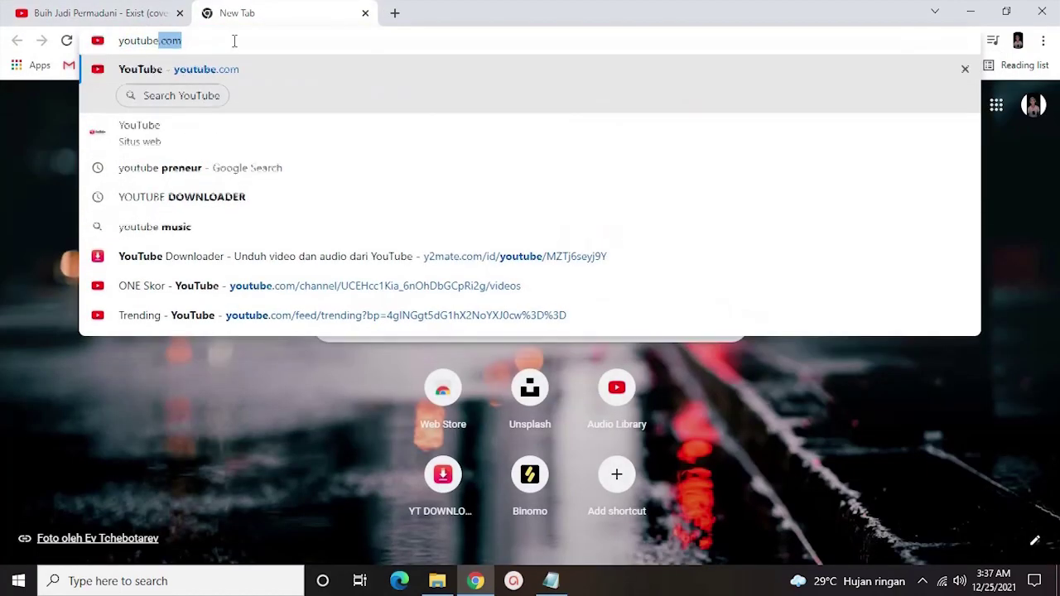
pyautogui.write(' downloader')
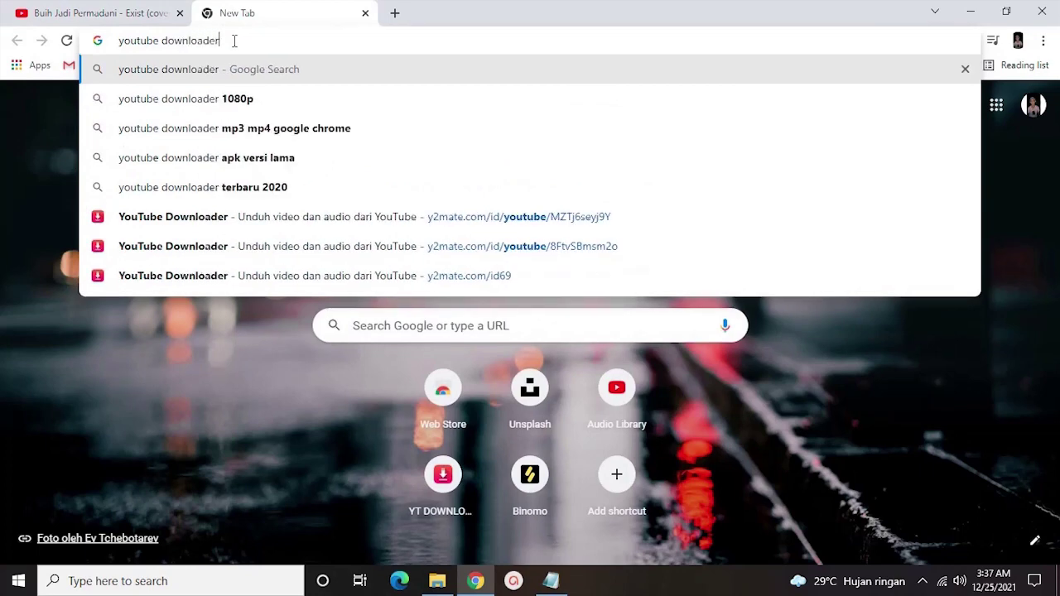
pyautogui.press('Return')
pyautogui.click(271, 251)
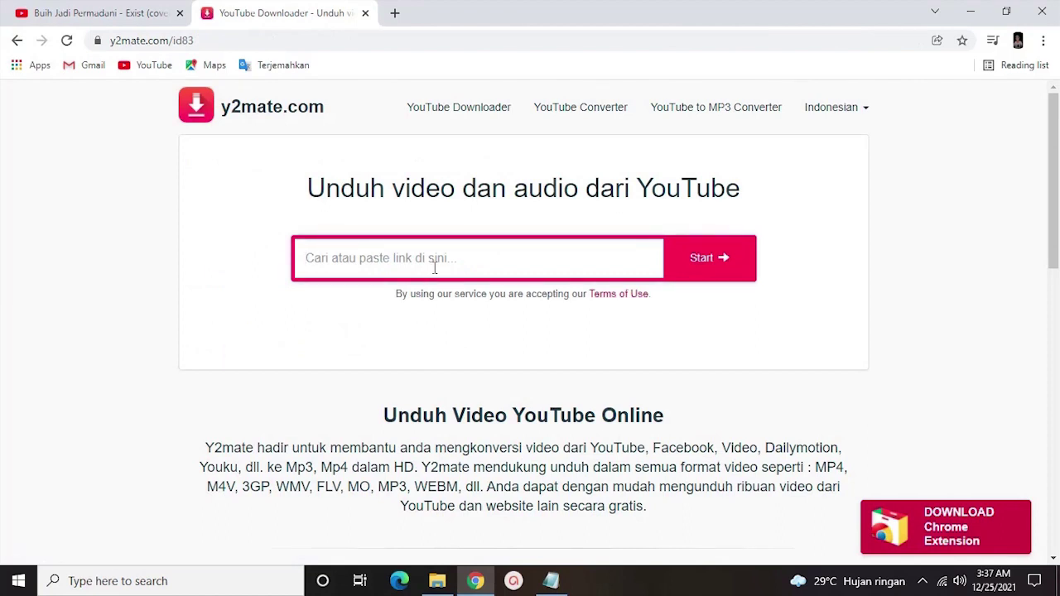
pyautogui.write('https://youtu.be/uzcsG9_9G0k')
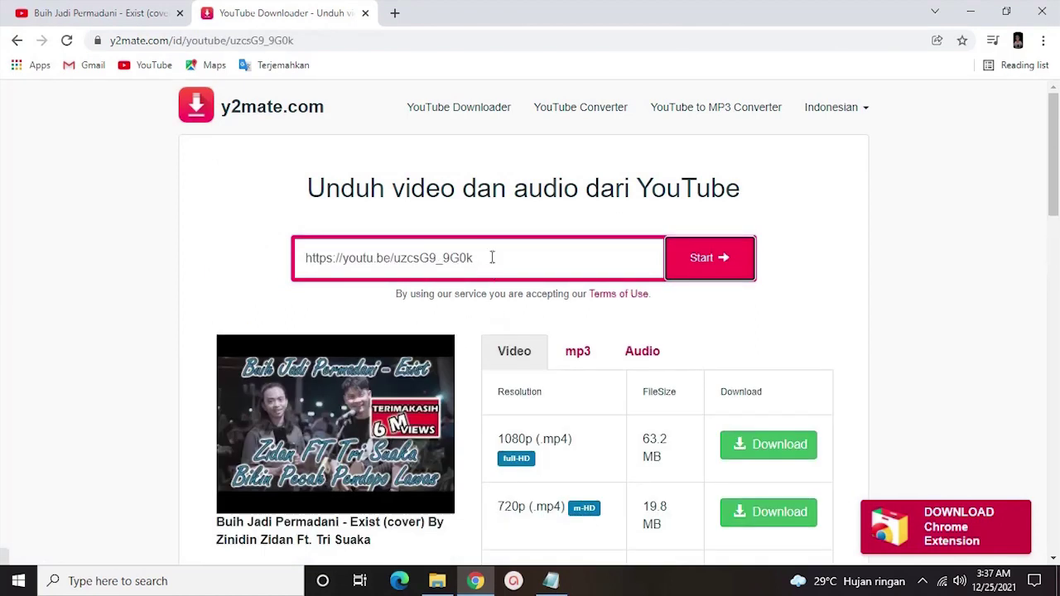
pyautogui.click(577, 353)
pyautogui.scroll(-2, 604, 350)
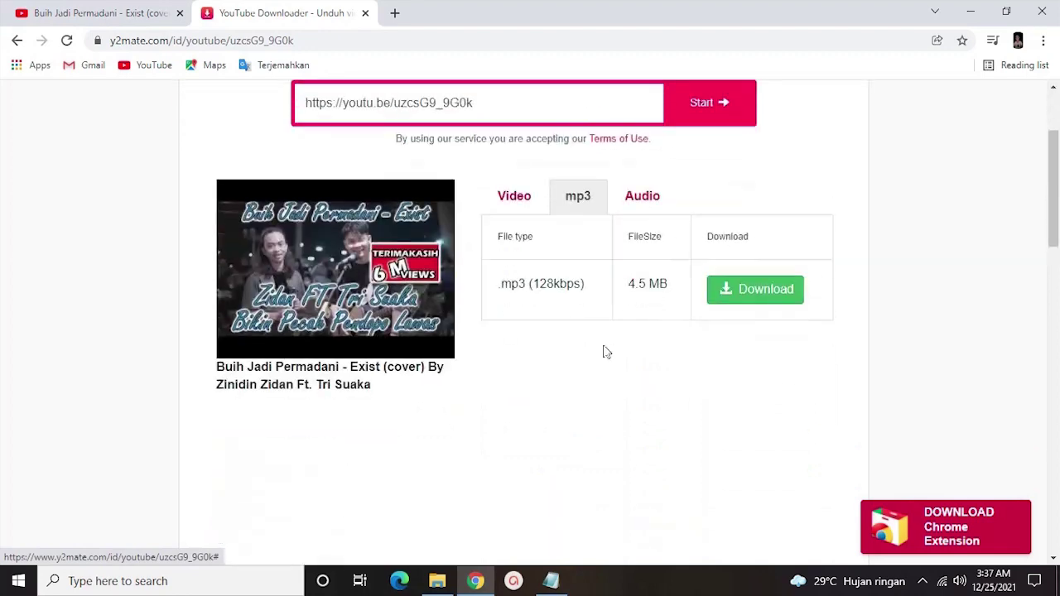
pyautogui.click(741, 291)
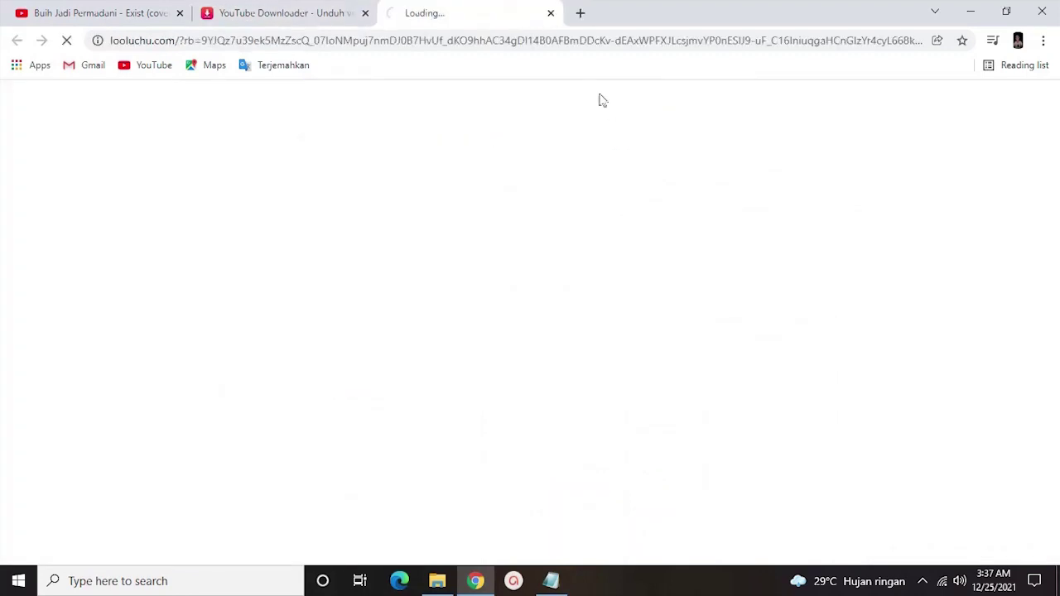
pyautogui.click(554, 14)
pyautogui.click(772, 299)
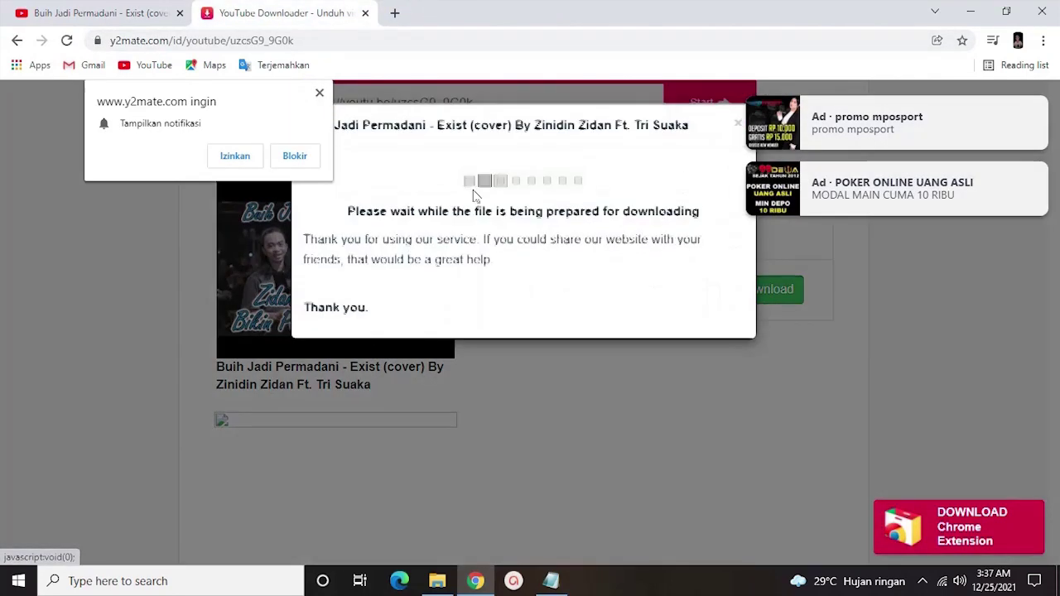
pyautogui.click(490, 184)
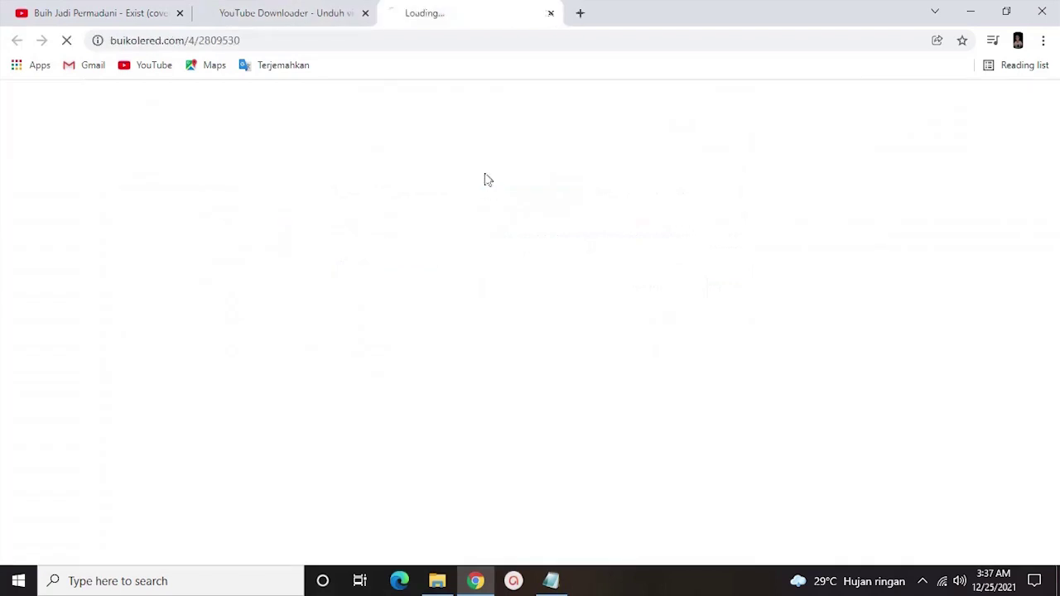
pyautogui.click(551, 13)
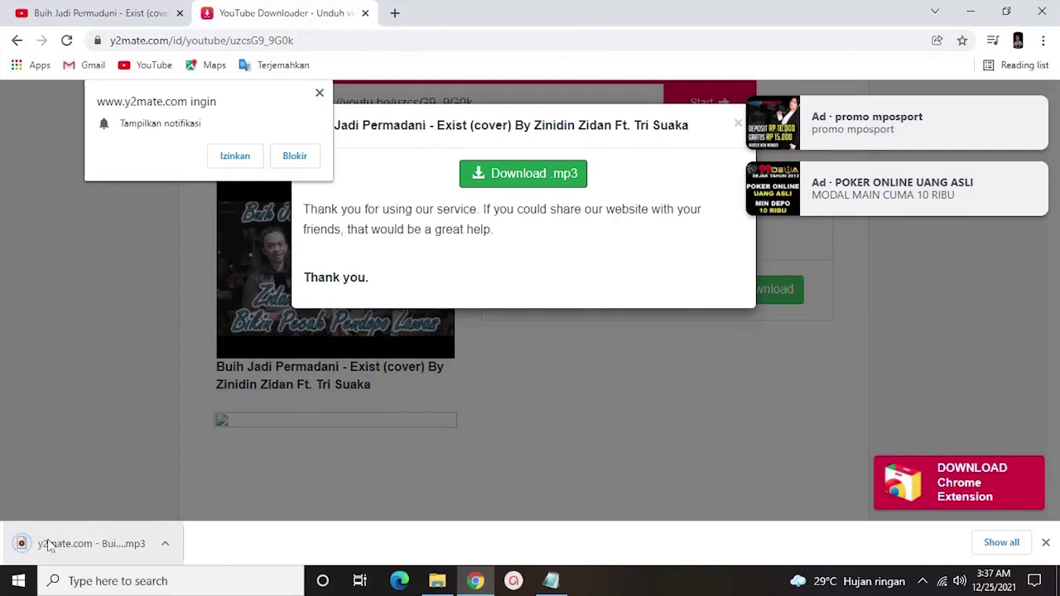
# - Check the Downloads folder in File Explorer for the new mp3 and return to the YouTube video in Chrome
pyautogui.click(437, 582)
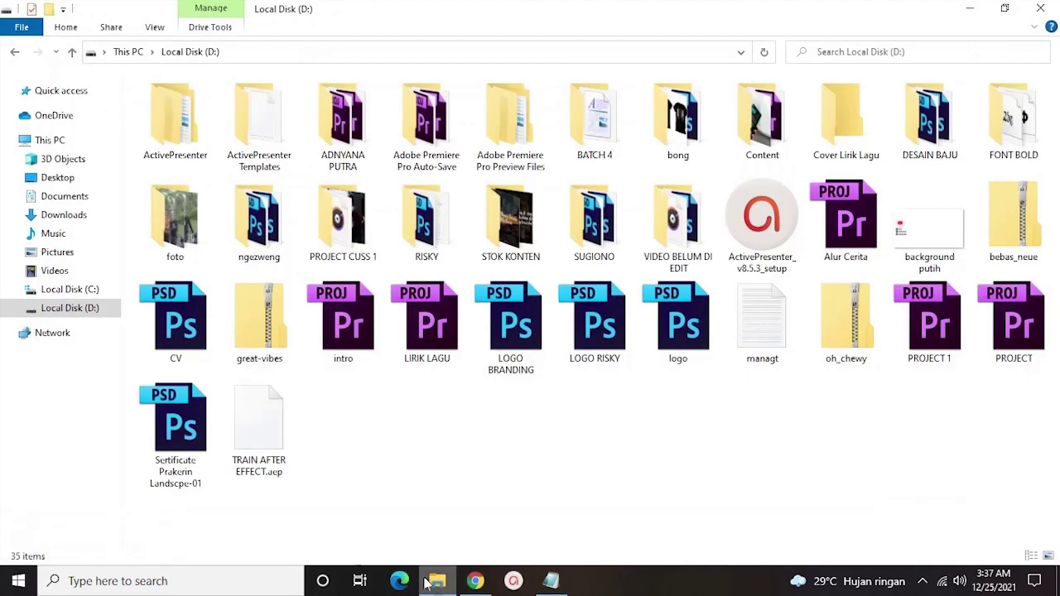
pyautogui.click(66, 214)
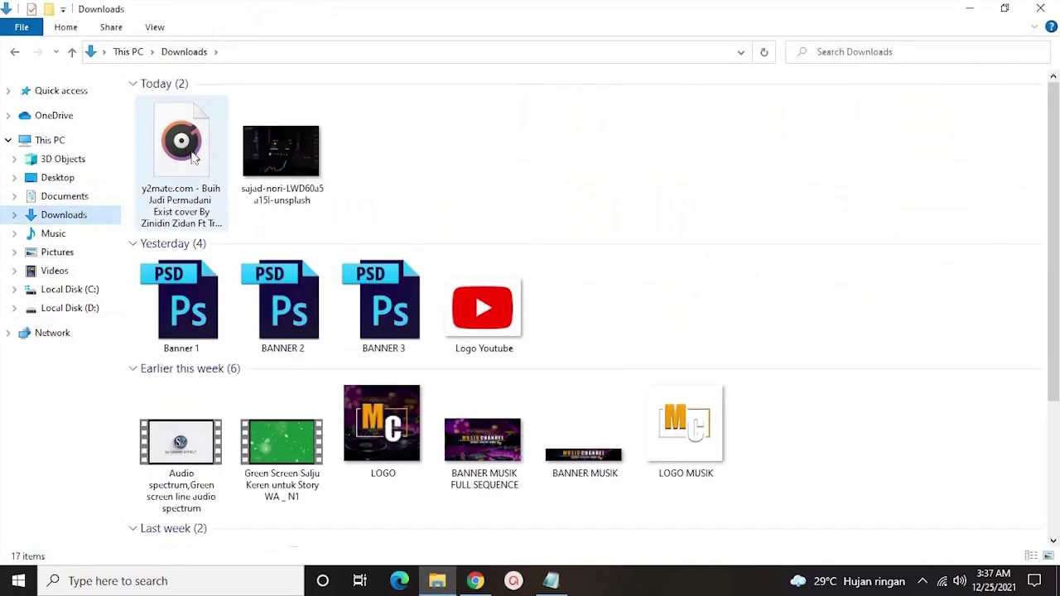
pyautogui.click(487, 583)
pyautogui.click(143, 19)
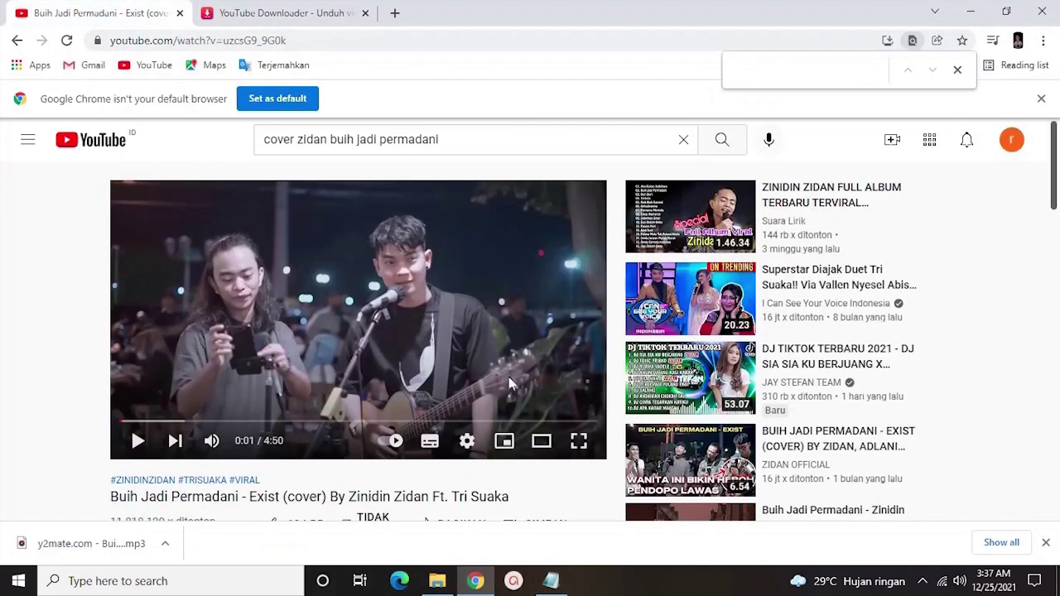
# - Copy the second song title from the Notepad list and search YouTube for "cover zidan aku bukan jodohnya"
pyautogui.click(550, 580)
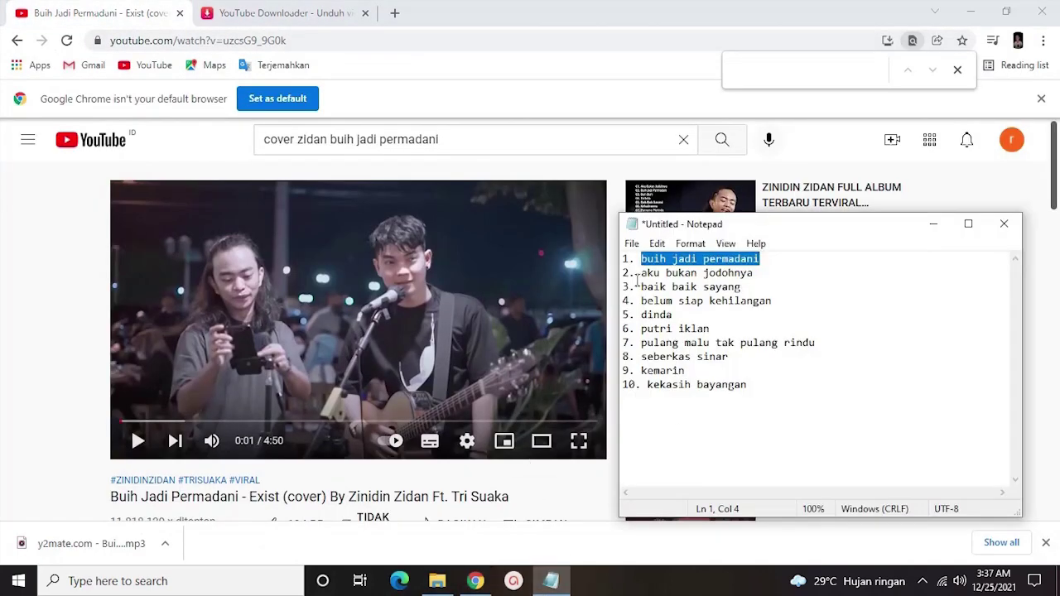
pyautogui.moveTo(643, 276); pyautogui.dragTo(772, 275)
pyautogui.hotkey('ctrl', 'c')
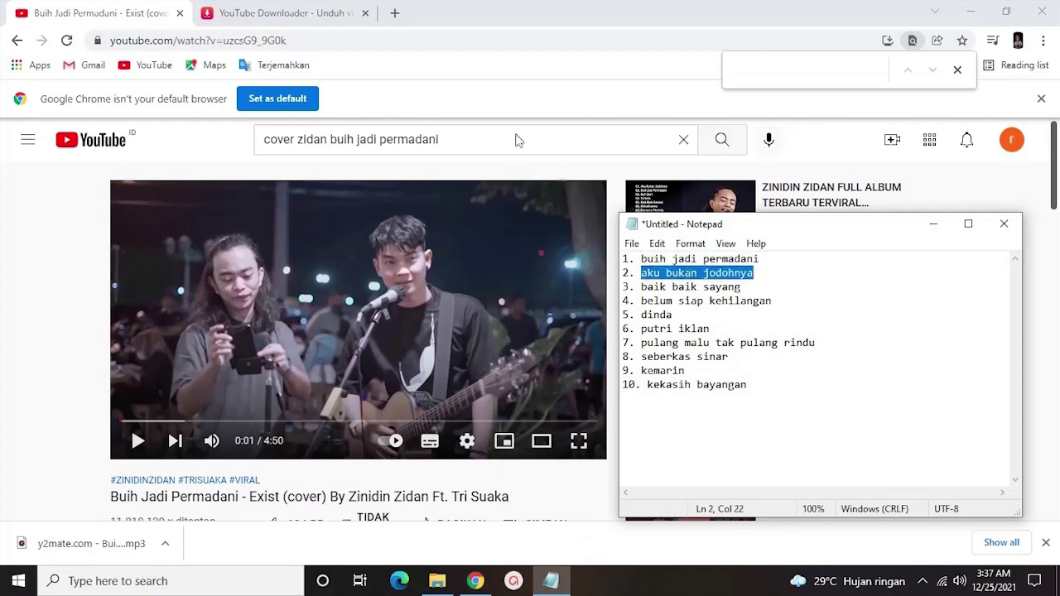
pyautogui.moveTo(478, 132); pyautogui.dragTo(406, 135)
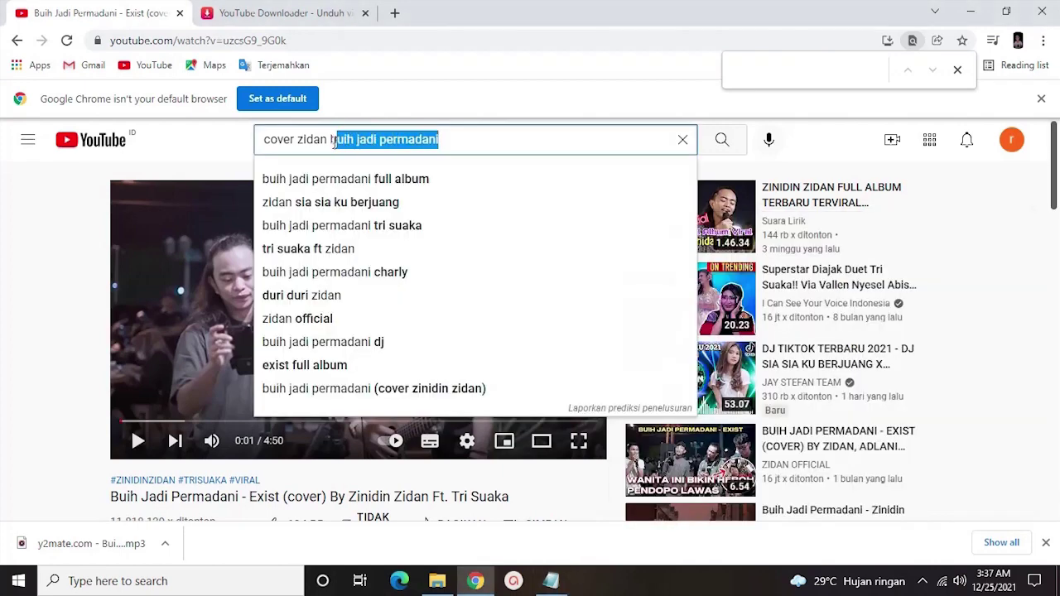
pyautogui.hotkey('ctrl', 'v')
pyautogui.click(721, 139)
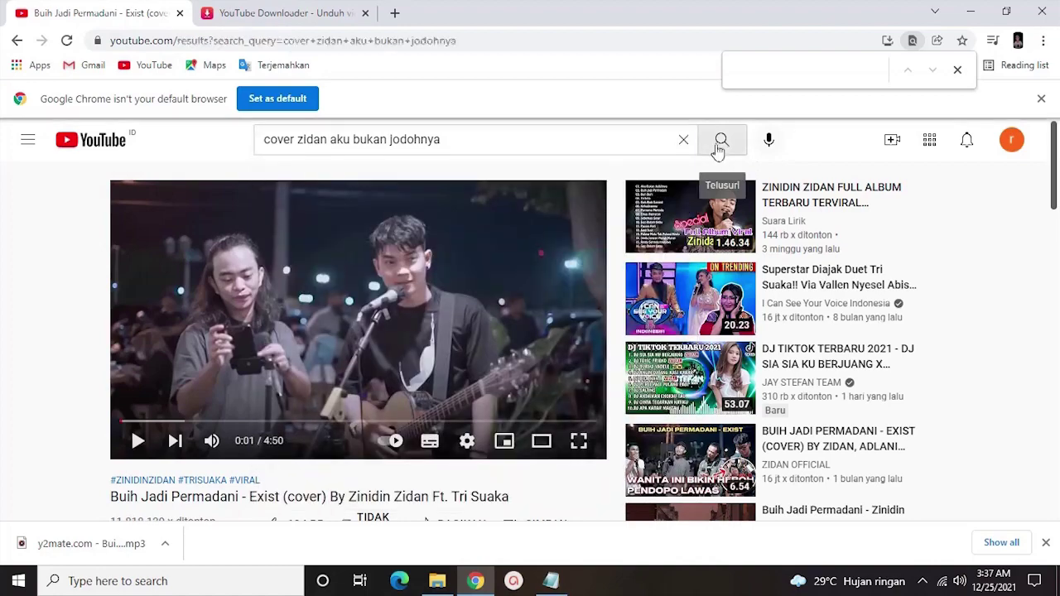
# - Find and open the video "CENGKOK ZIDAN BIKIN HEBOH !! AKU BUKAN JODOHNYA - TRI SUAKA (COVER ZINIDIN ZIDAN)" in the results
pyautogui.scroll(-2, 534, 406)
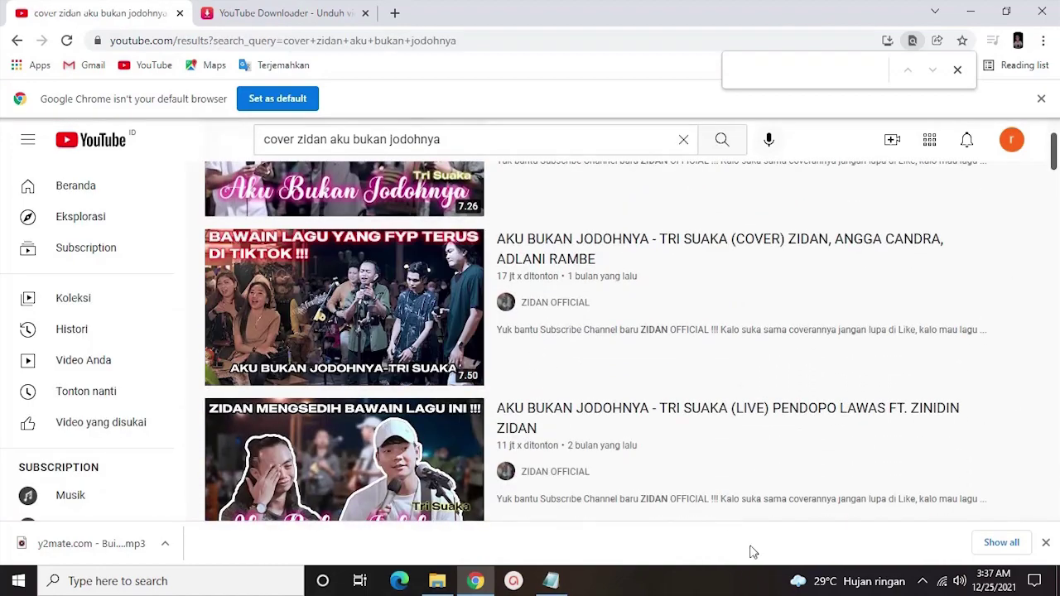
pyautogui.scroll(-3, 734, 488)
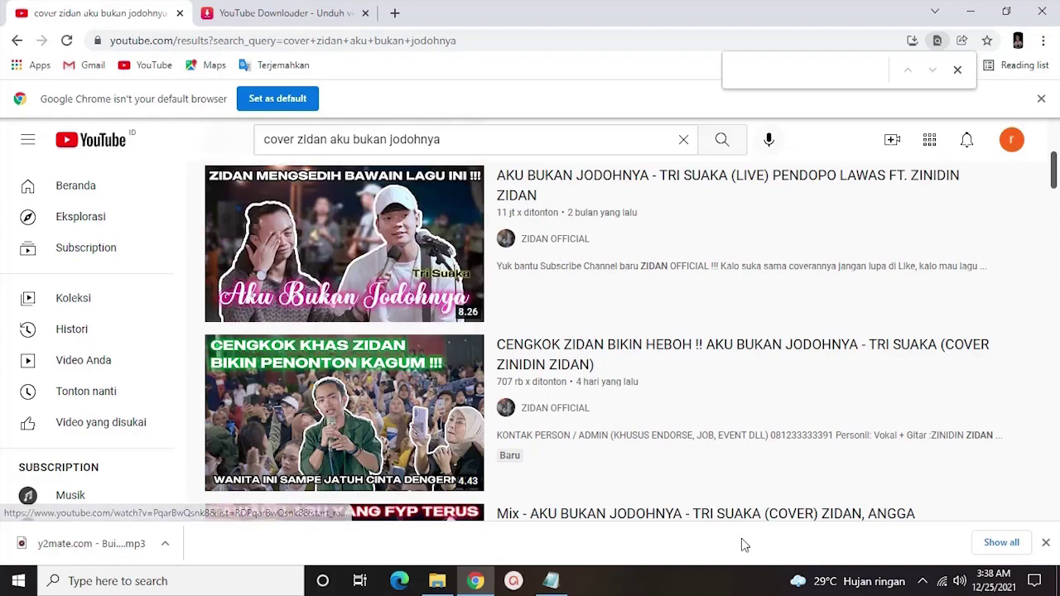
pyautogui.moveTo(715, 472)
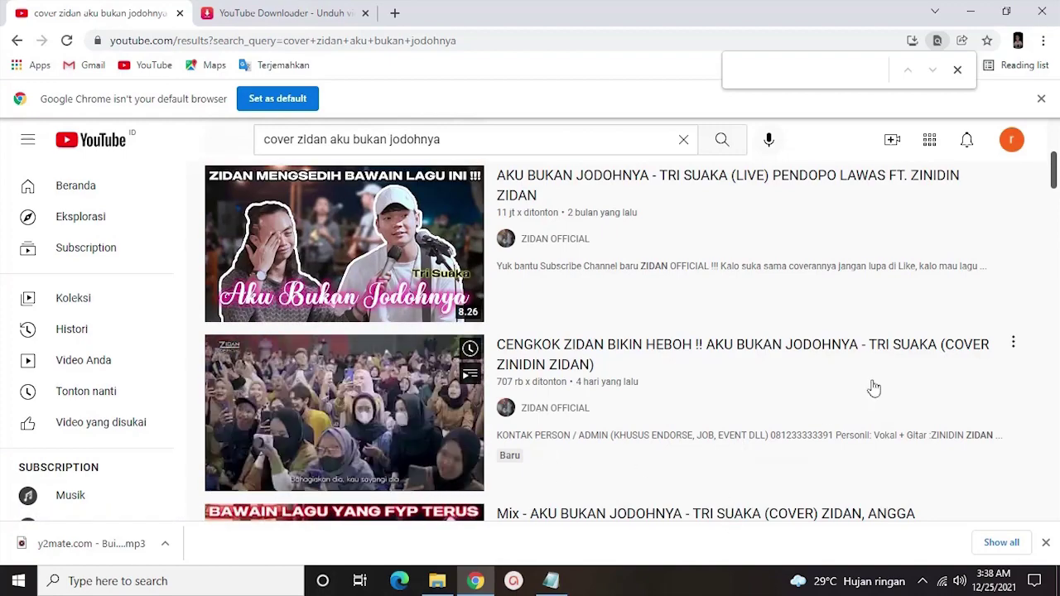
pyautogui.scroll(-1, 870, 386)
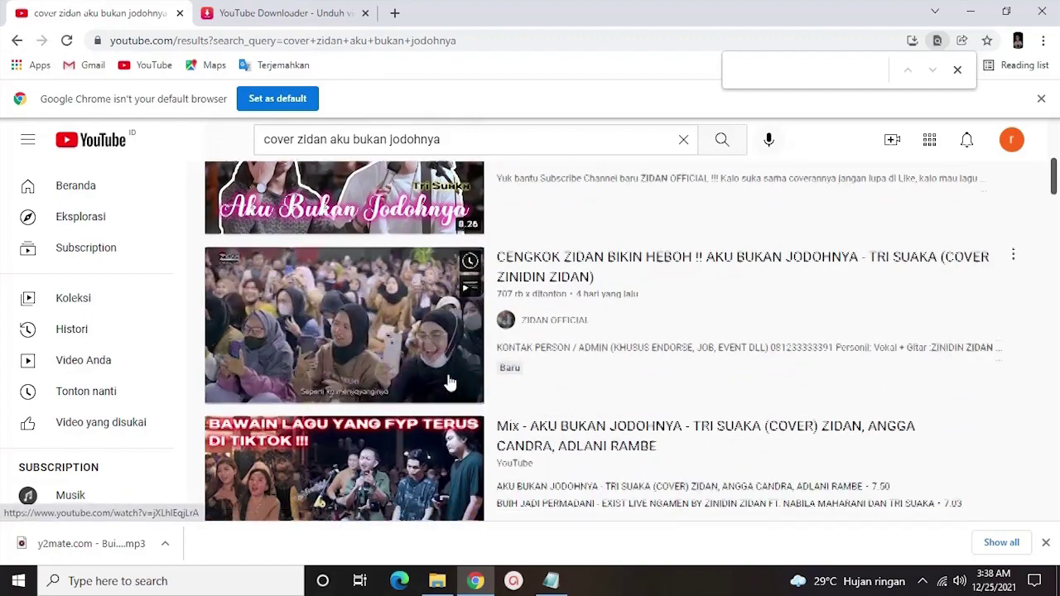
pyautogui.click(387, 307)
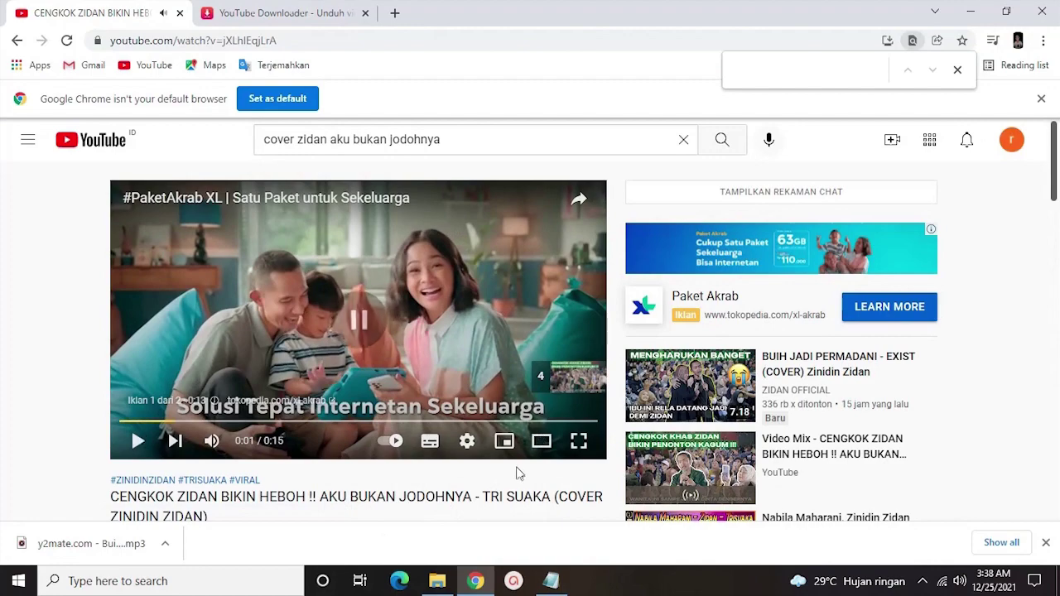
# - Skip the ad, preview a part further into the "Aku Bukan Jodohnya" cover and pause the video
pyautogui.scroll(-1, 480, 491)
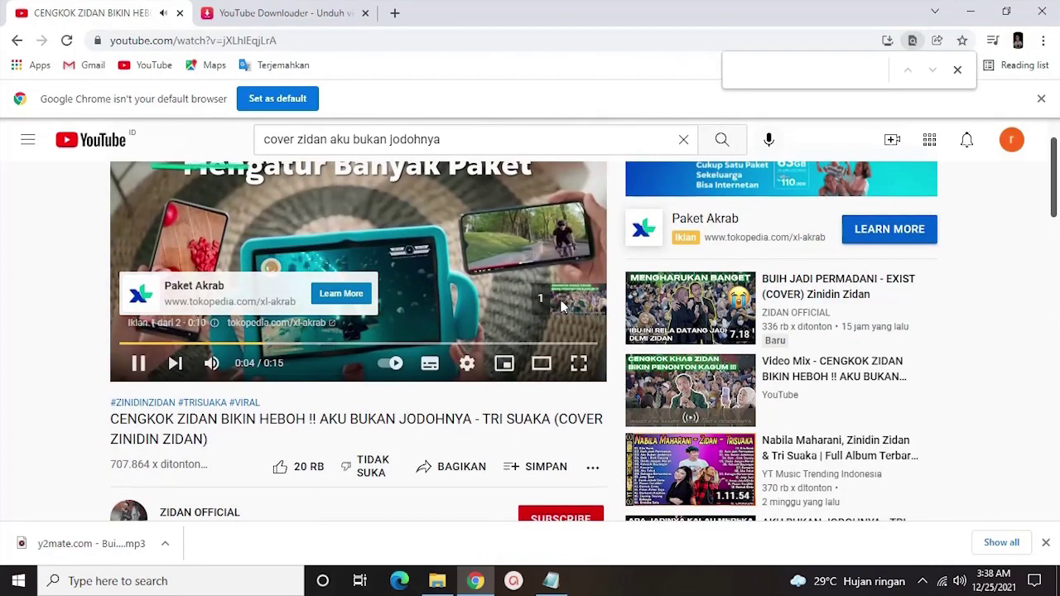
pyautogui.click(542, 309)
pyautogui.scroll(1, 372, 340)
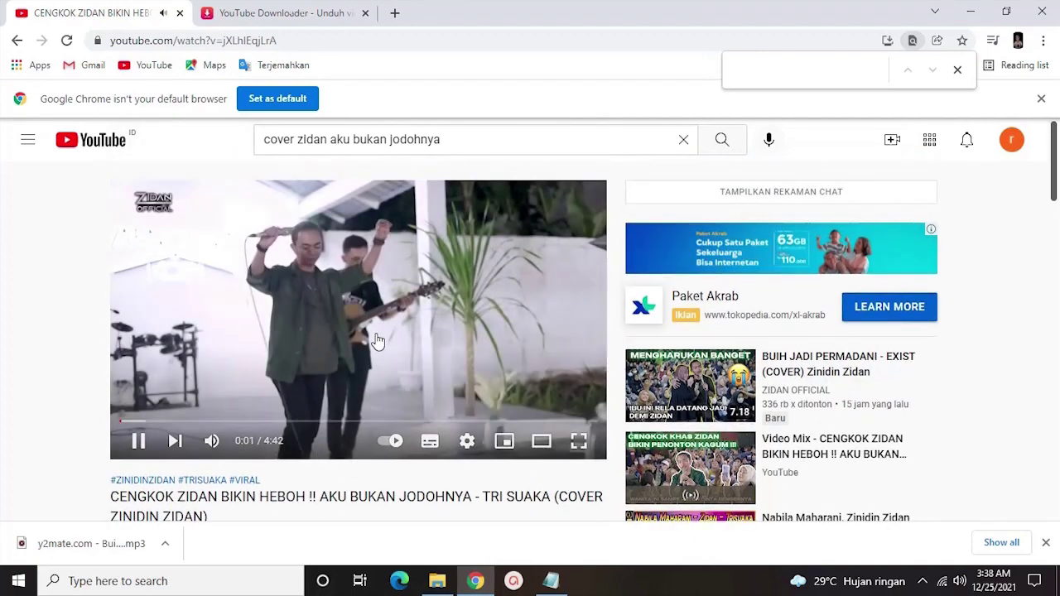
pyautogui.click(217, 421)
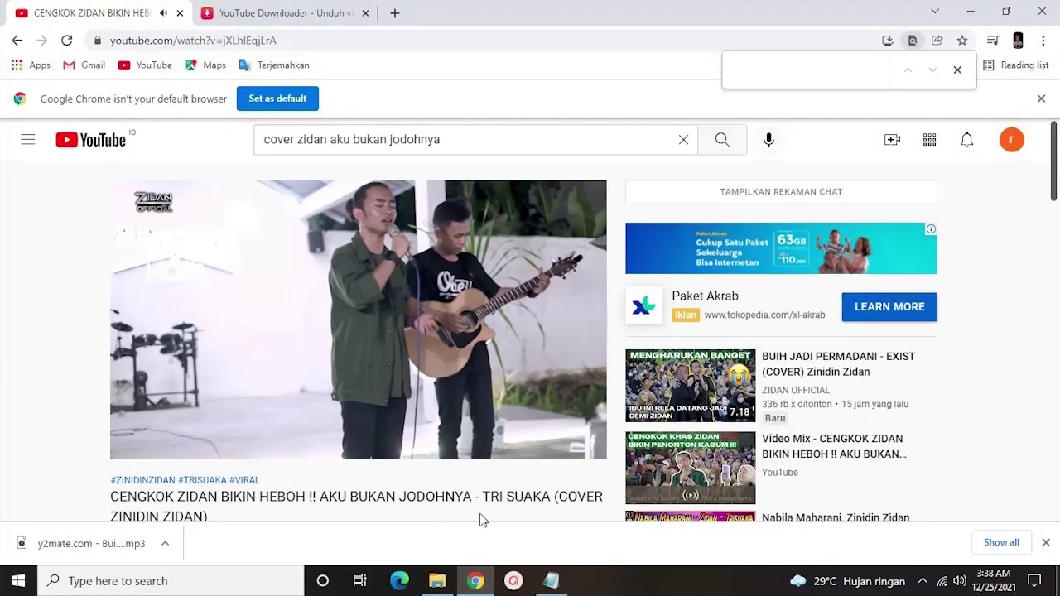
pyautogui.click(419, 260)
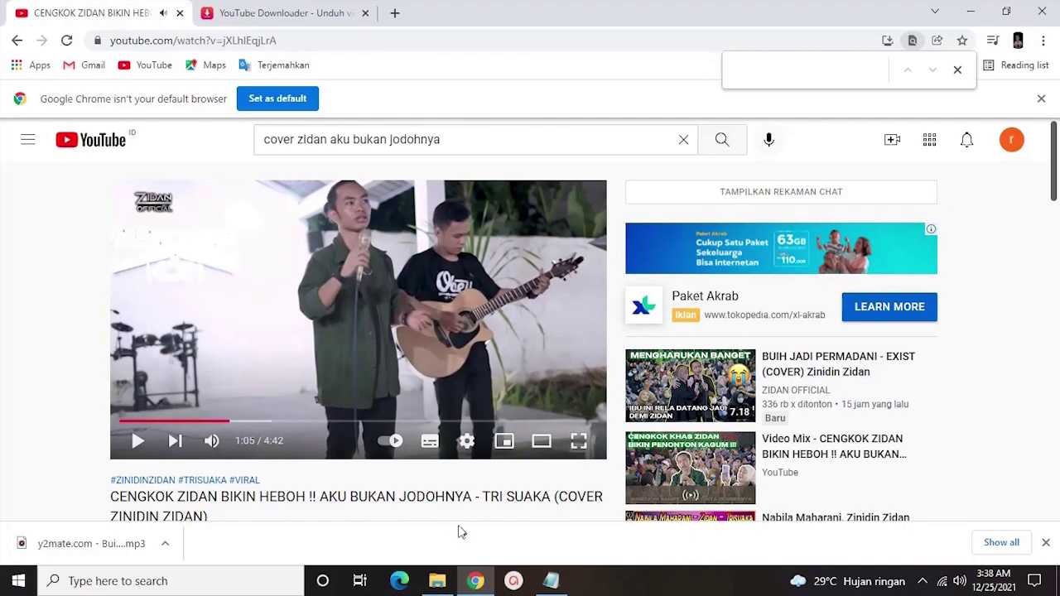
# - Copy the share link of the "Aku Bukan Jodohnya" cover video and close the sharing dialog
pyautogui.scroll(-3, 462, 485)
pyautogui.click(461, 389)
pyautogui.click(677, 356)
pyautogui.hotkey('ctrl', 'c')
pyautogui.click(704, 215)
# - Return to the y2mate.com page and dismiss its ads, notification request and finished download dialog
pyautogui.click(335, 22)
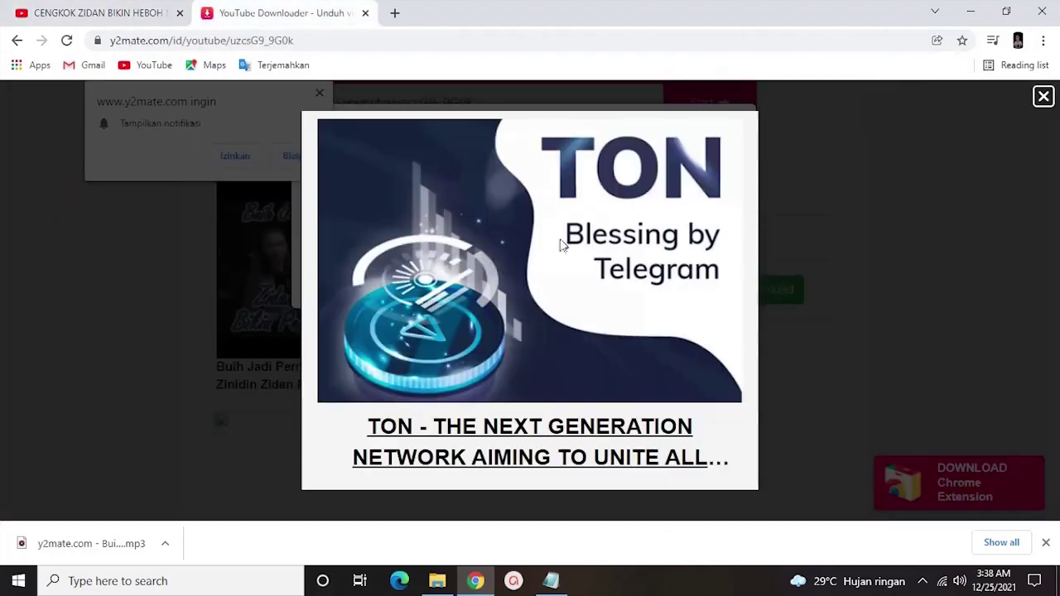
pyautogui.click(1044, 96)
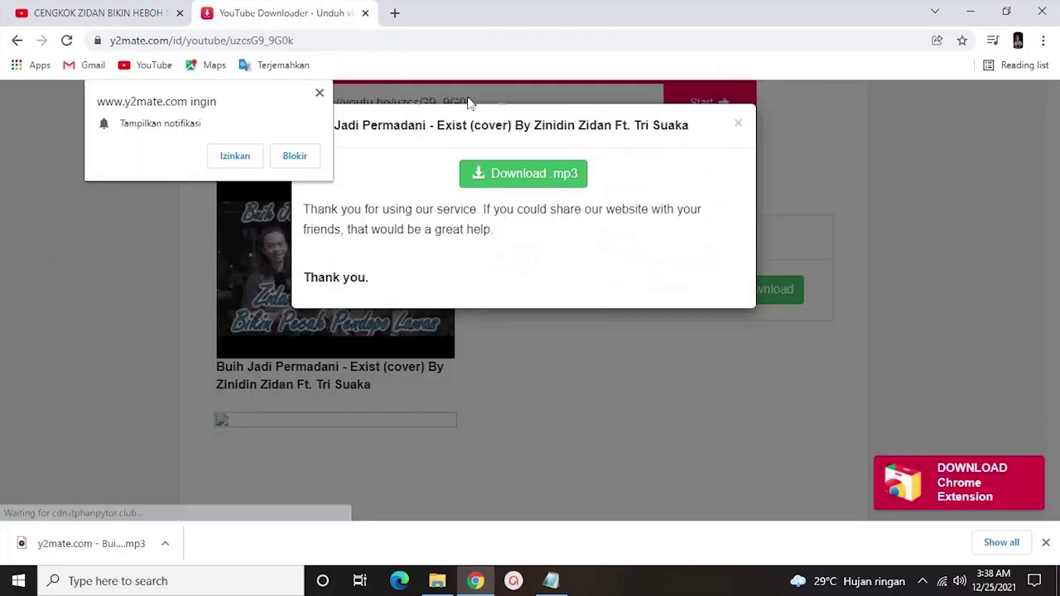
pyautogui.click(320, 93)
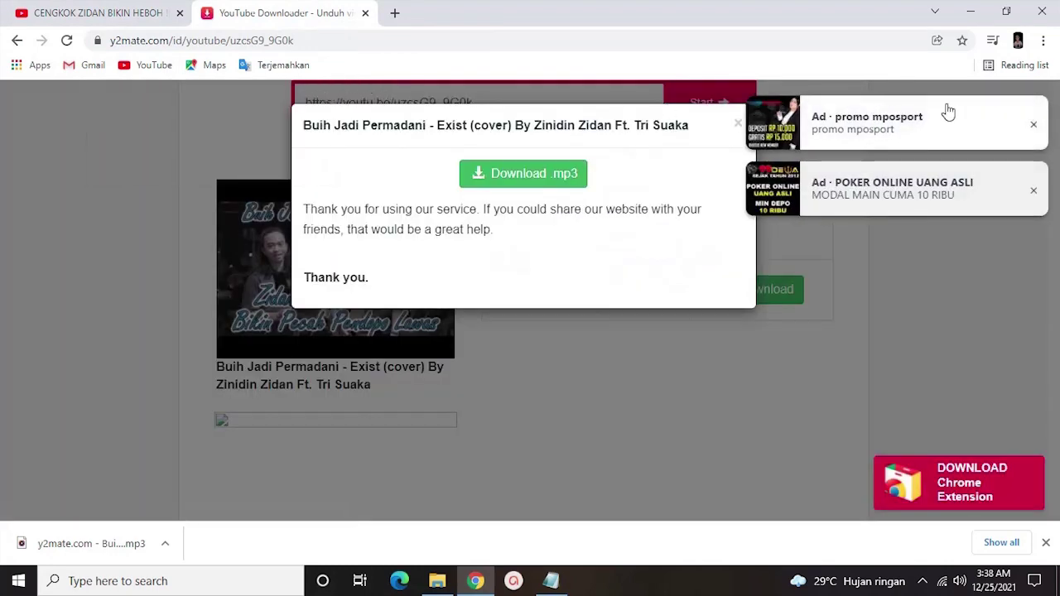
pyautogui.click(1035, 126)
pyautogui.click(1034, 126)
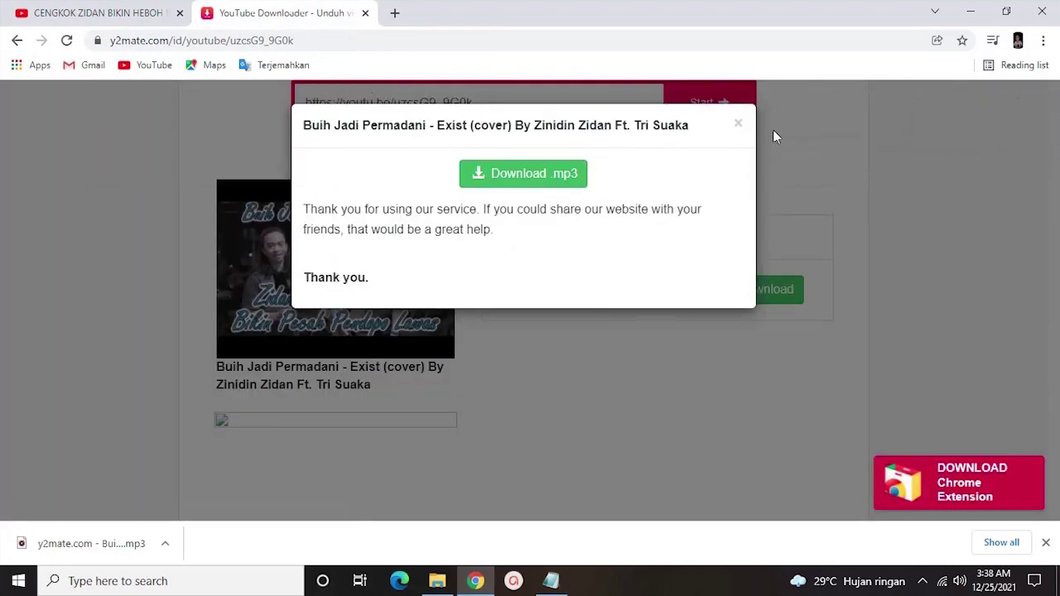
pyautogui.click(740, 126)
pyautogui.click(551, 13)
pyautogui.click(734, 120)
pyautogui.click(492, 106)
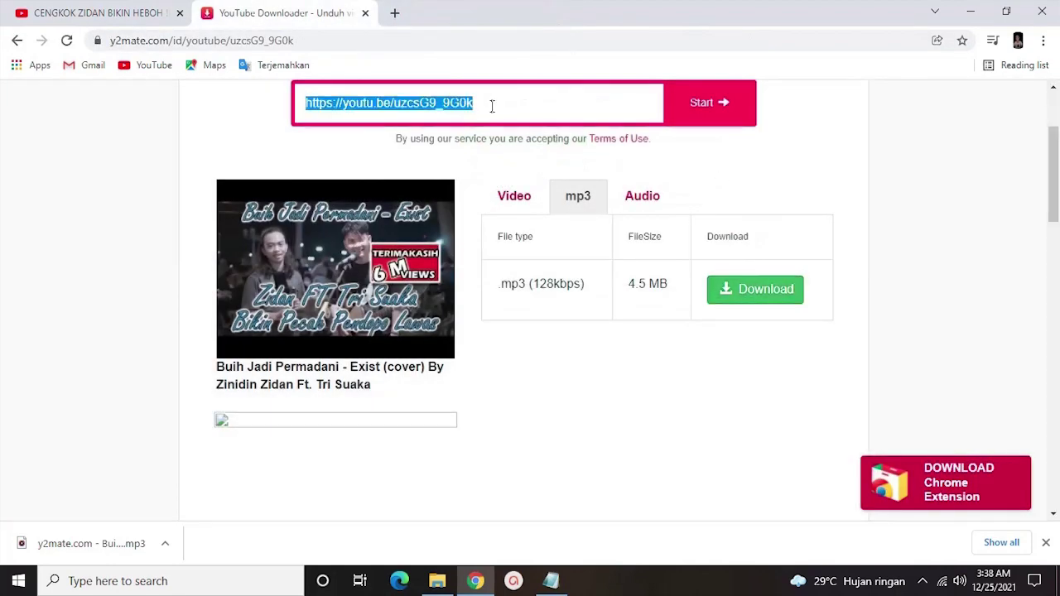
pyautogui.hotkey('ctrl', 'v')
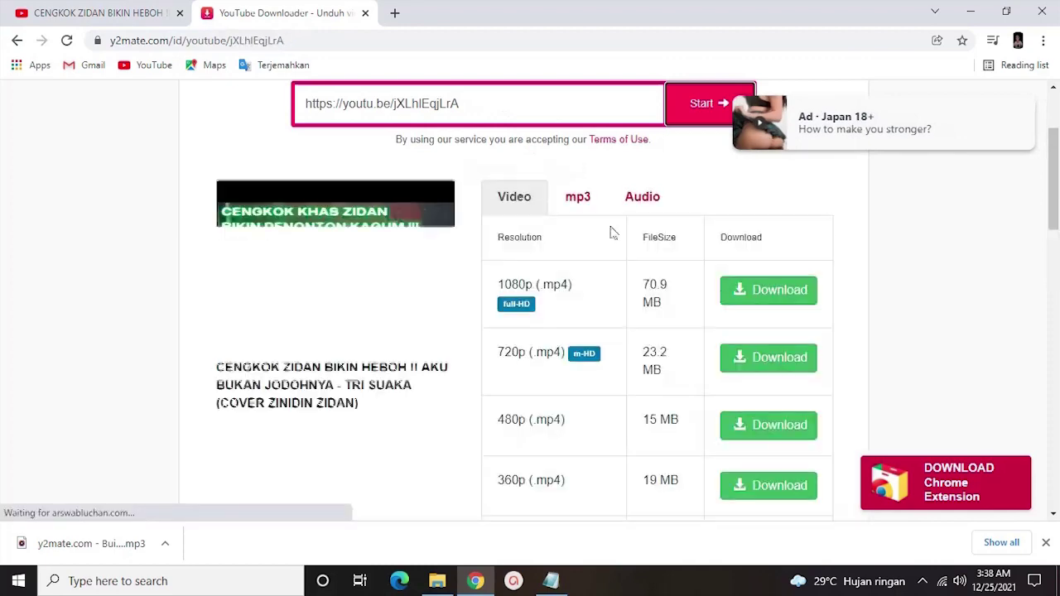
pyautogui.click(588, 198)
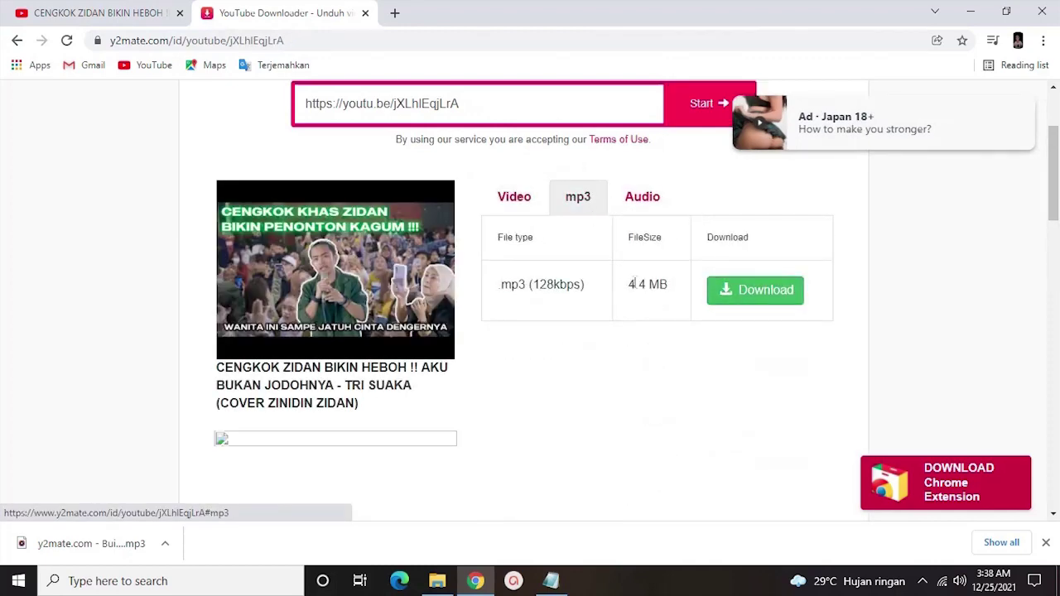
pyautogui.click(722, 291)
pyautogui.click(557, 194)
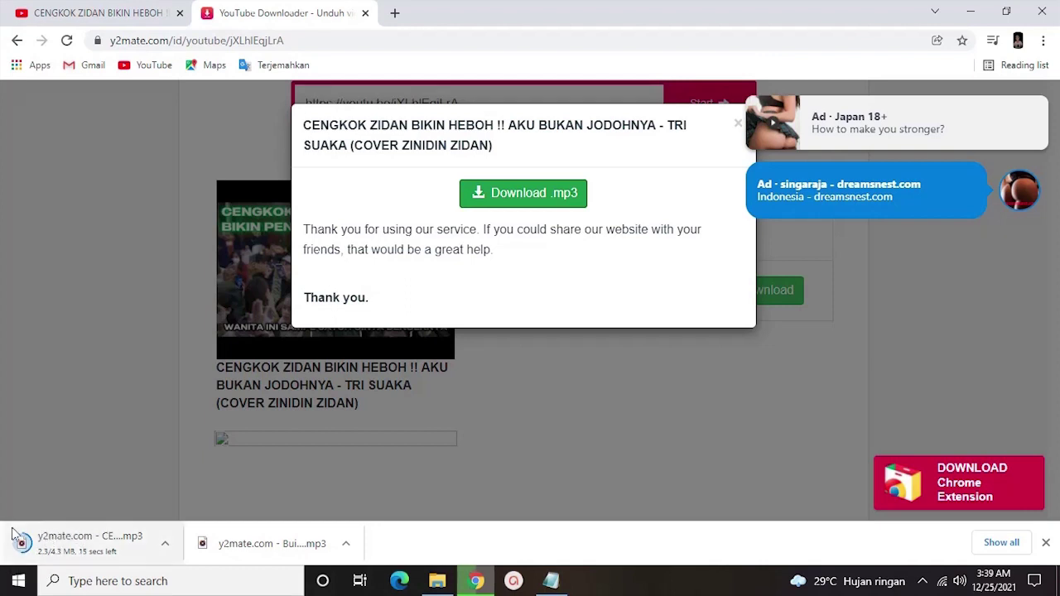
# - Take "baik baik sayang" from the Notepad song list and search YouTube for "cover zidan baik baik sayang"
pyautogui.click(551, 581)
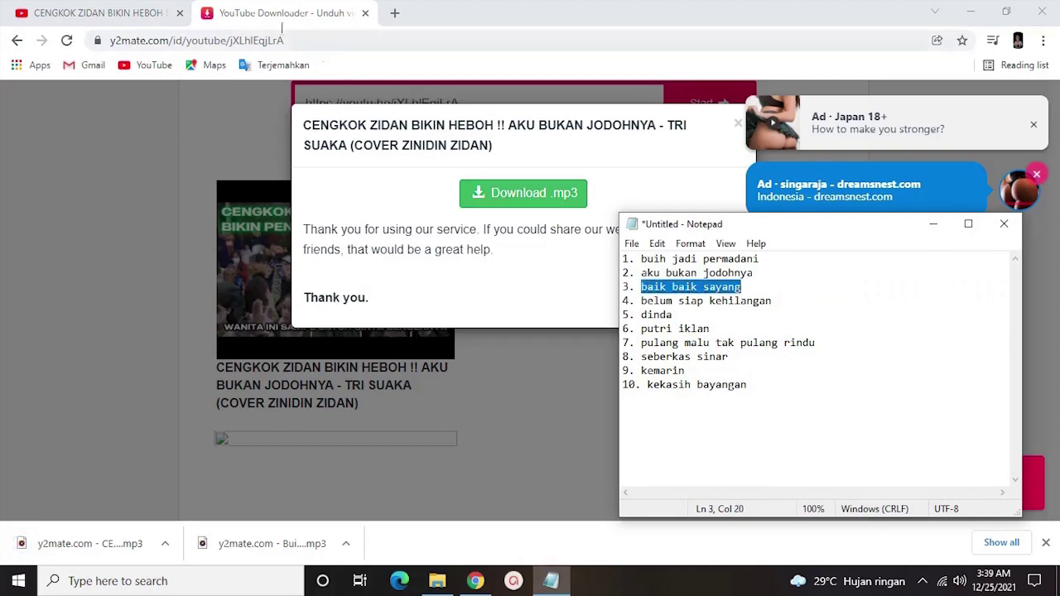
pyautogui.click(99, 13)
pyautogui.click(476, 140)
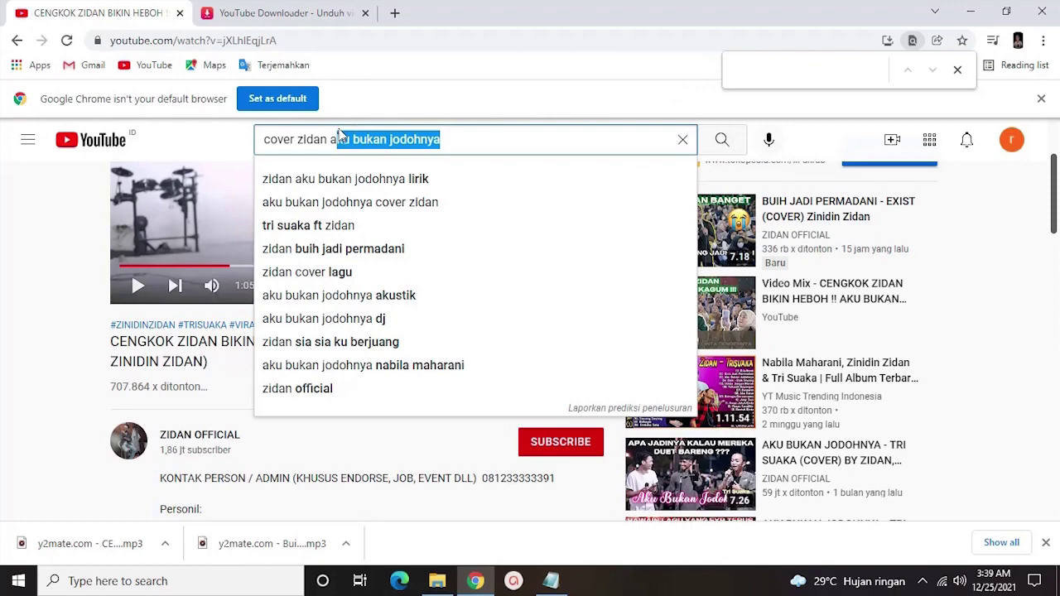
pyautogui.write('baik baik sayang')
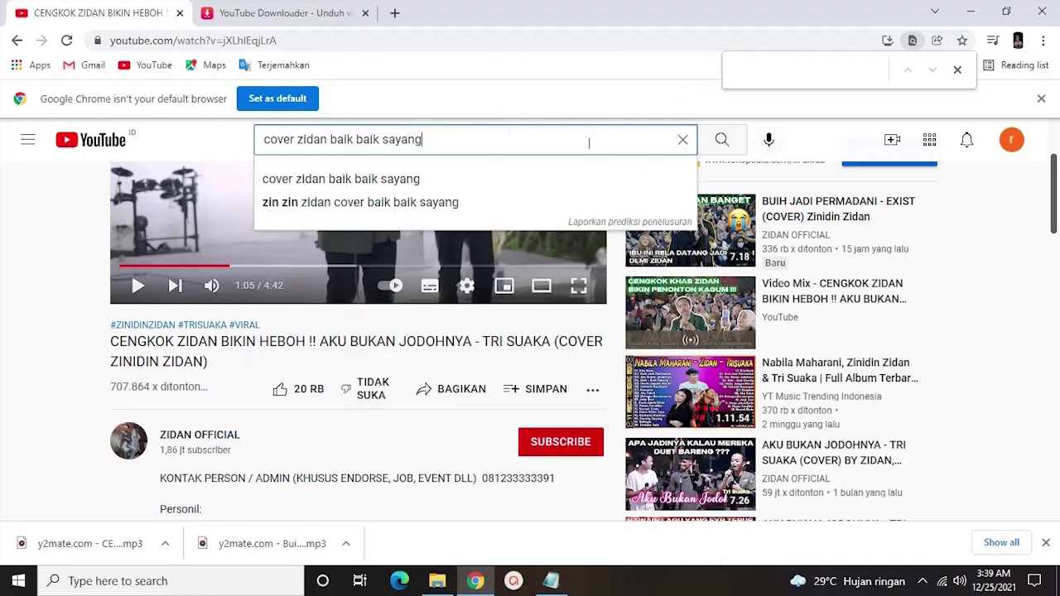
pyautogui.click(722, 139)
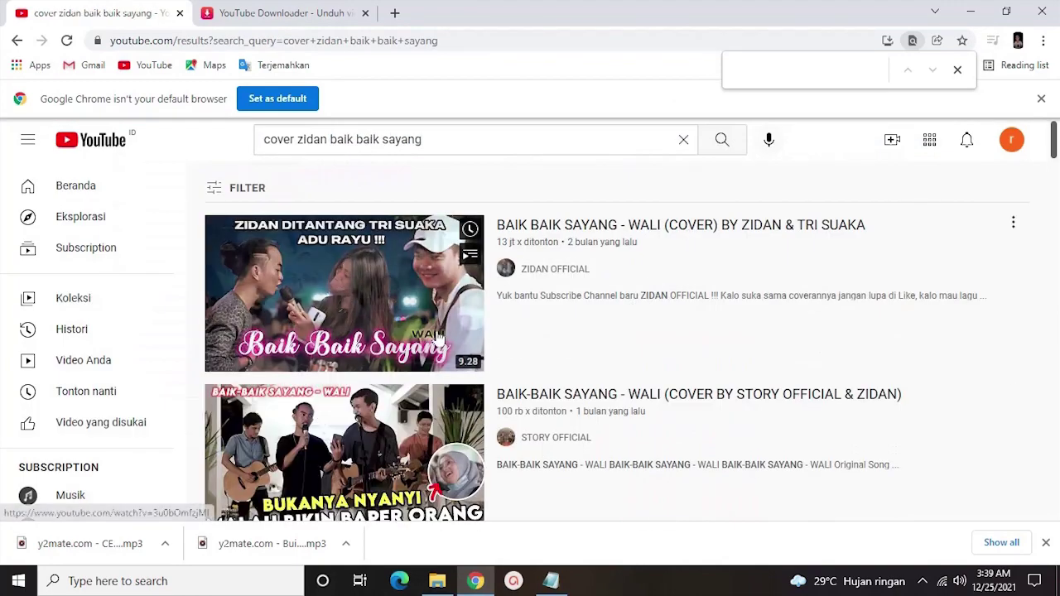
# - Look through the search results and open the video "BAIK-BAIK SAYANG - WALI (COVER BY STORY OFFICIAL & ZIDAN)"
pyautogui.scroll(-2, 506, 356)
pyautogui.scroll(-3, 507, 356)
pyautogui.scroll(3, 505, 356)
pyautogui.scroll(1, 505, 356)
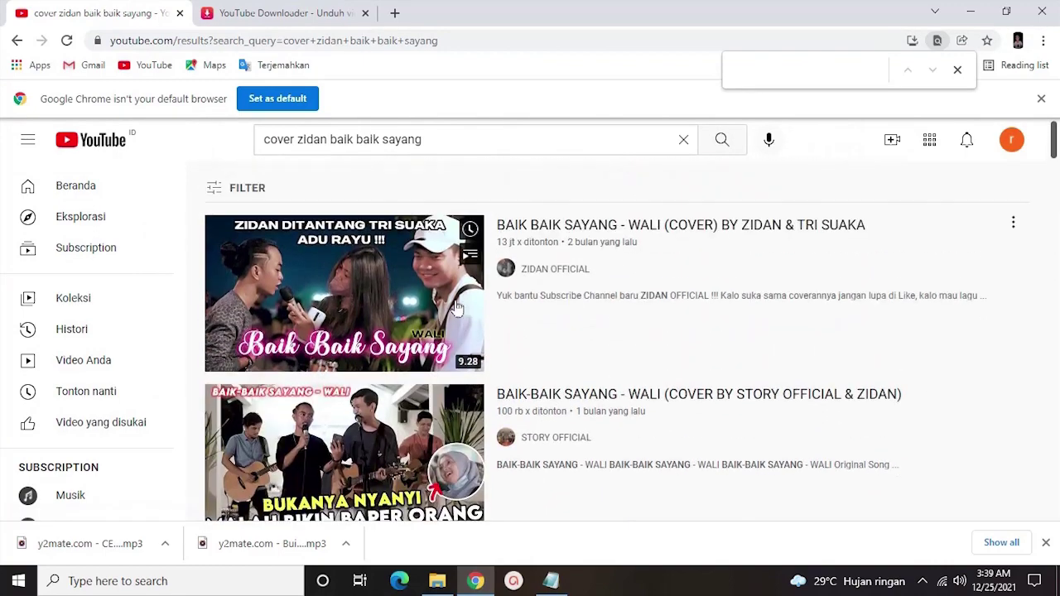
pyautogui.scroll(-1, 615, 485)
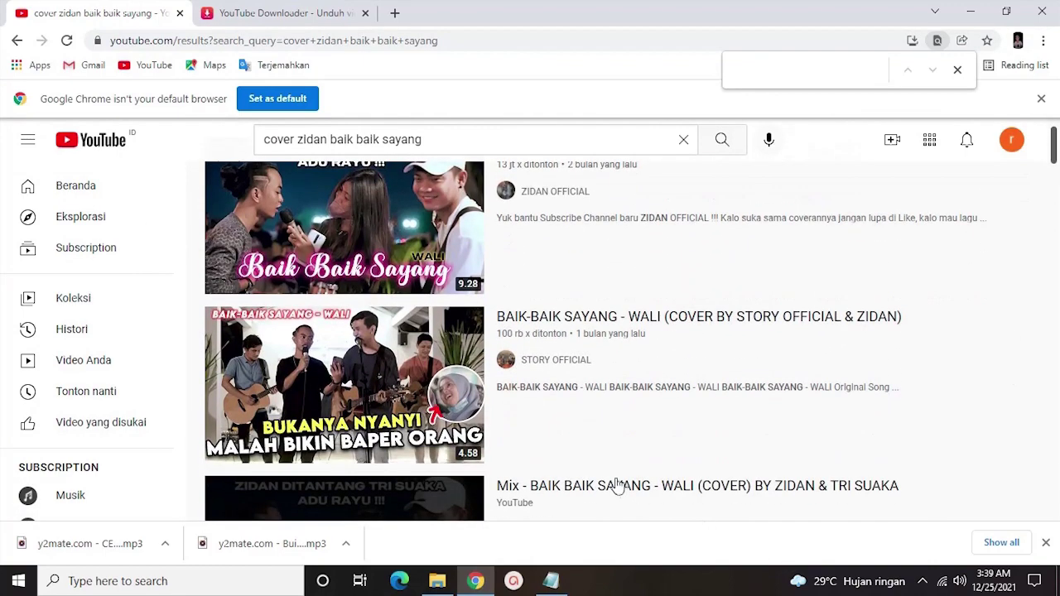
pyautogui.click(456, 406)
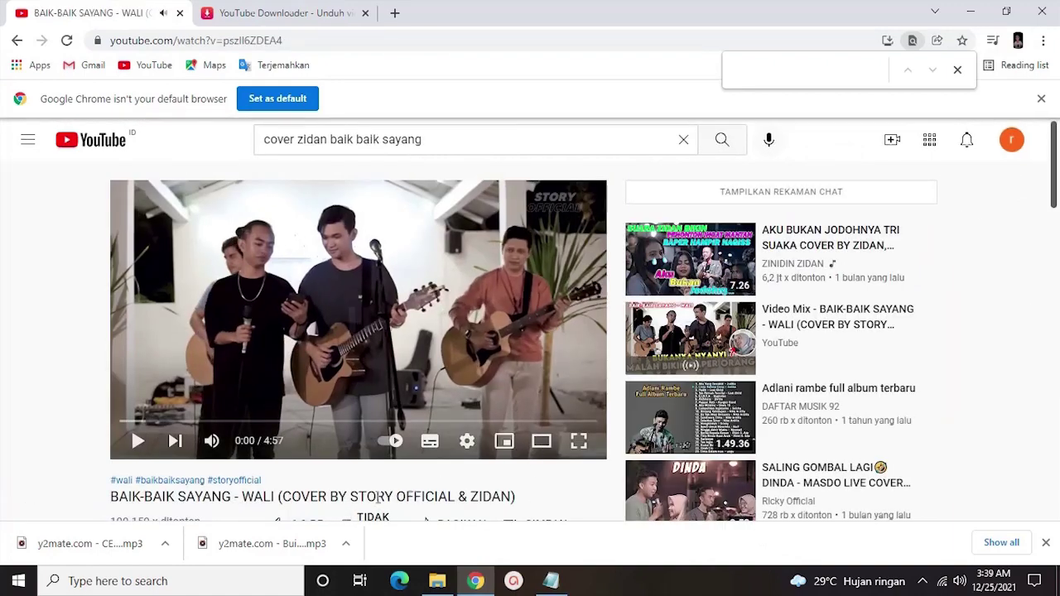
# - Copy the share link of the "Baik-Baik Sayang" cover video and close the sharing dialog
pyautogui.scroll(-1, 450, 486)
pyautogui.click(428, 450)
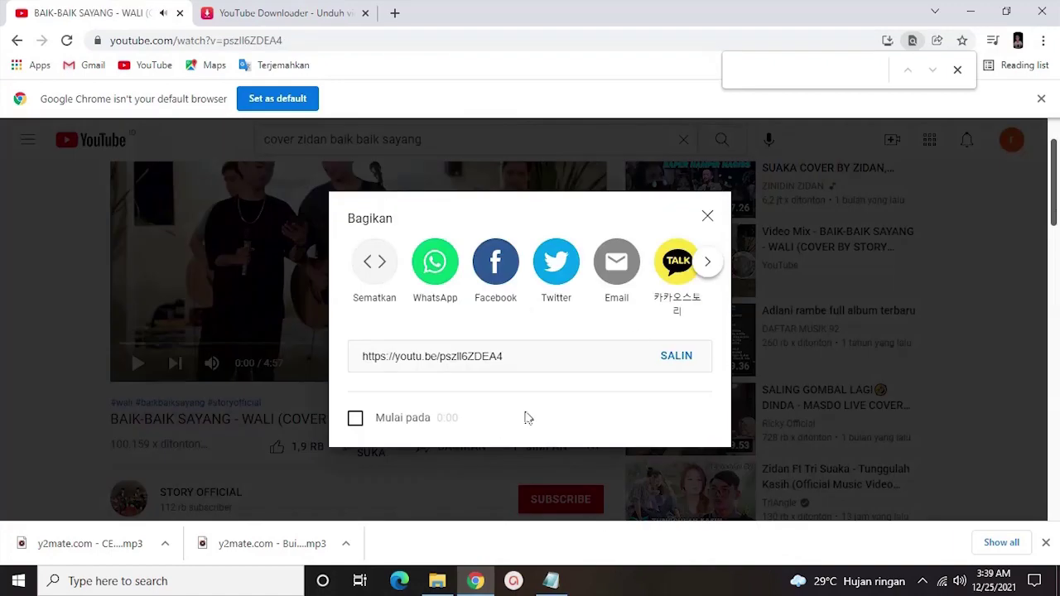
pyautogui.click(684, 365)
pyautogui.hotkey('ctrl', 'c')
pyautogui.click(707, 216)
# - Go back to the y2mate.com page and dismiss both ads and the "Aku Bukan Jodohnya" download dialog
pyautogui.click(282, 13)
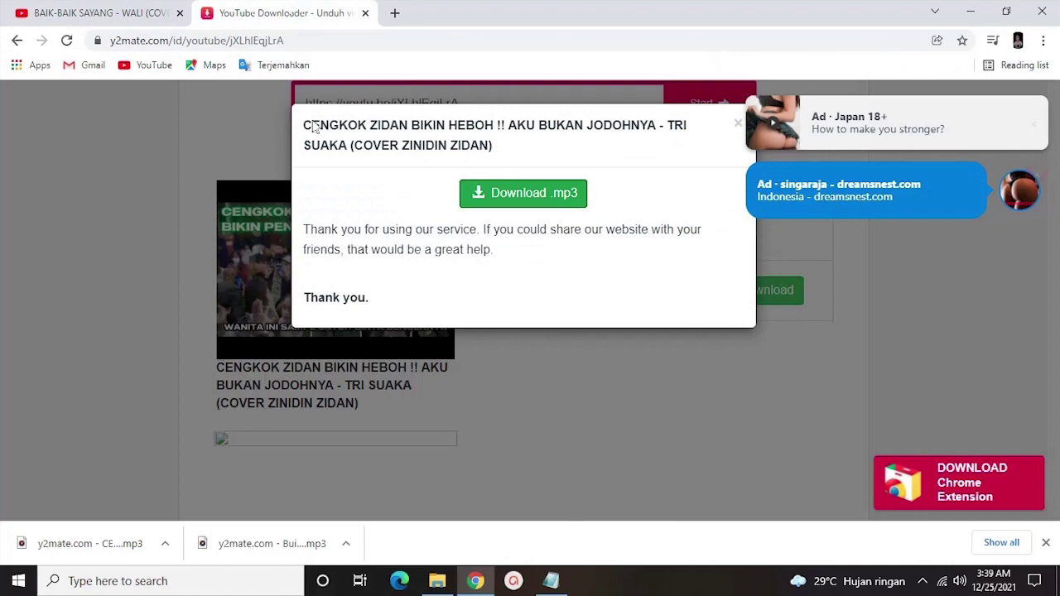
pyautogui.click(1032, 124)
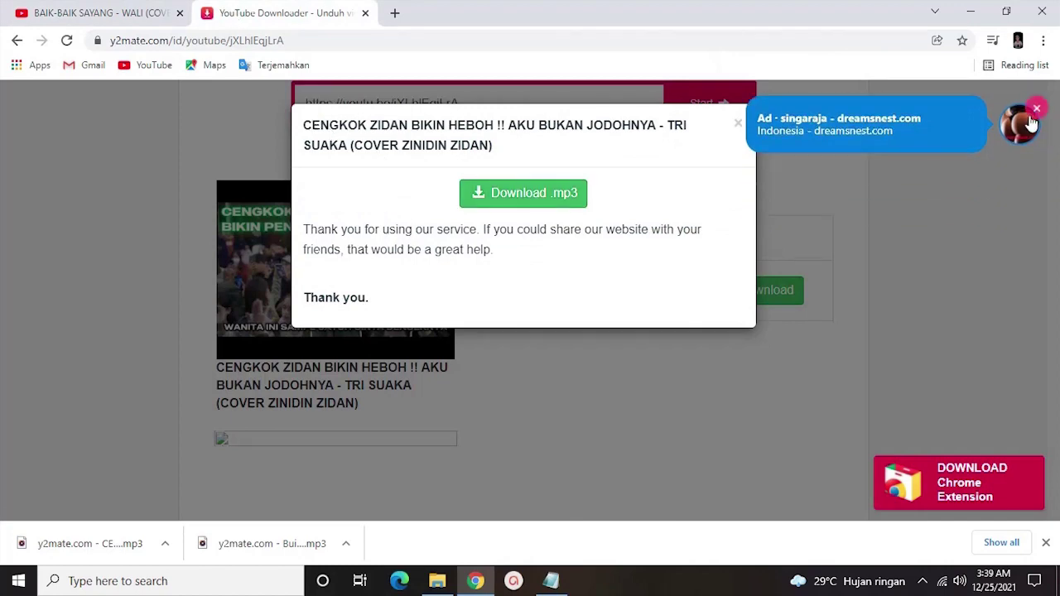
pyautogui.click(1033, 116)
pyautogui.click(737, 123)
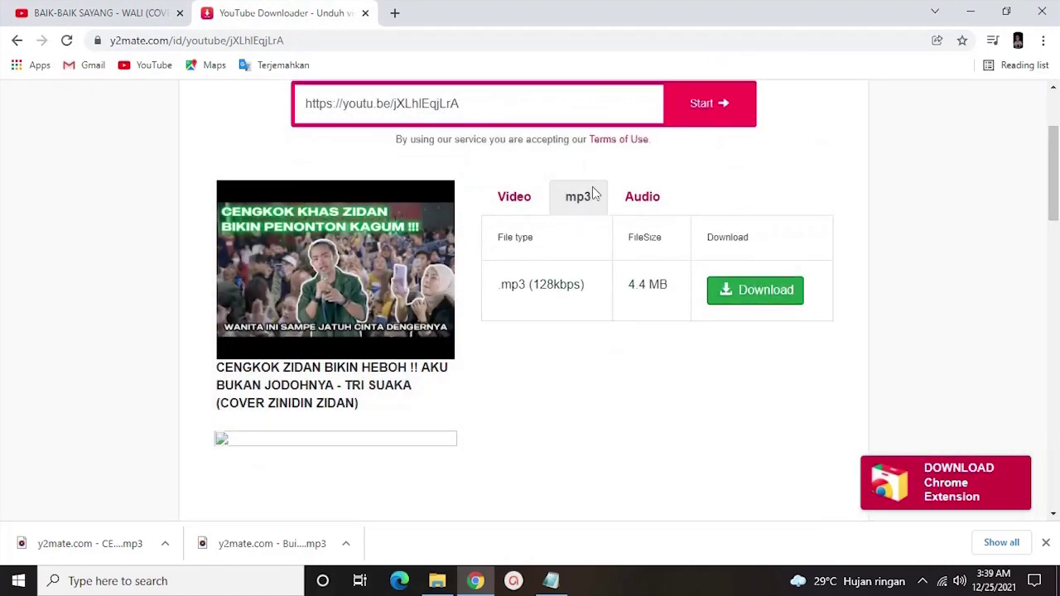
# - Replace the downloader's link with the copied "Baik-Baik Sayang" link and download that song as a 128kbps mp3
pyautogui.tripleClick(522, 114)
pyautogui.hotkey('ctrl', 'v')
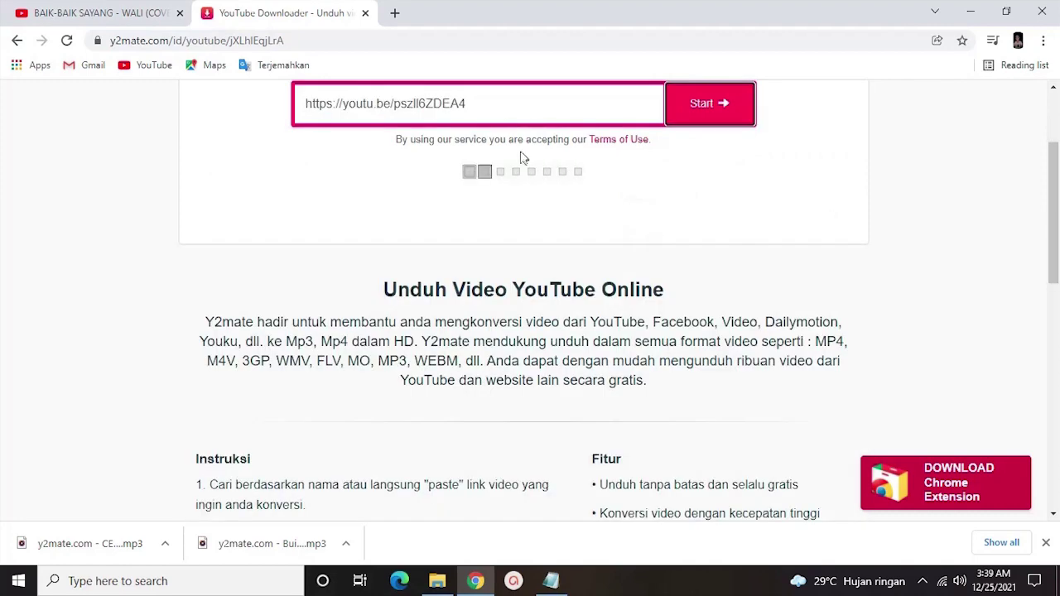
pyautogui.click(574, 200)
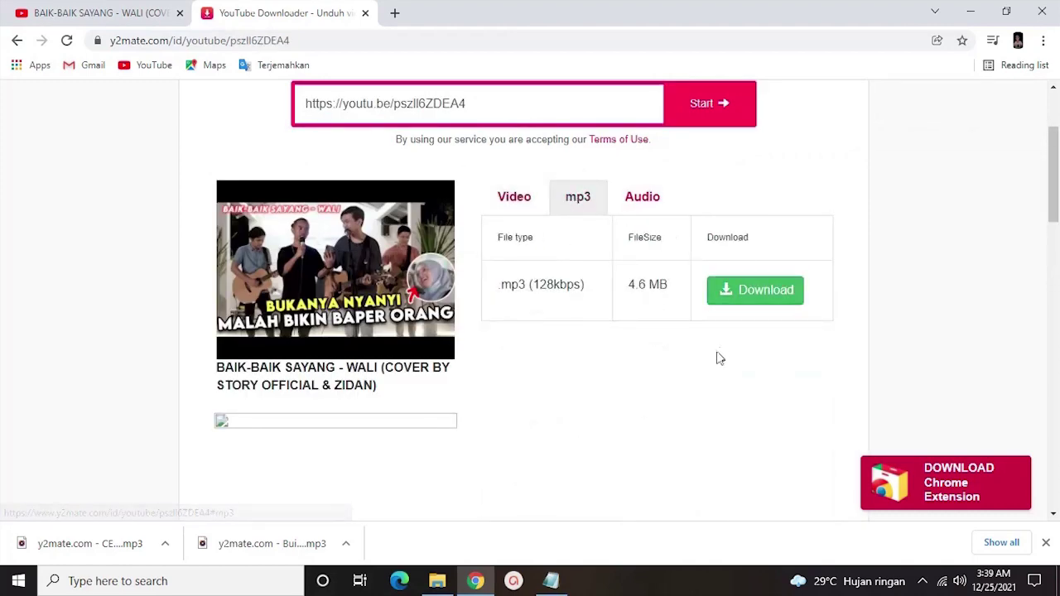
pyautogui.click(731, 286)
pyautogui.click(542, 175)
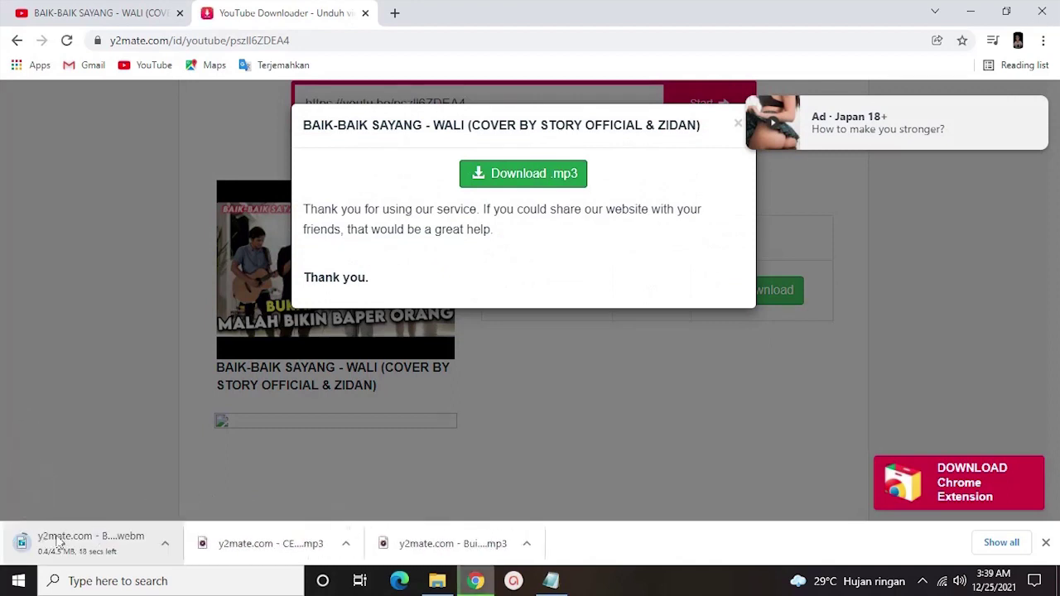
# - Copy "belum siap kehilangan" from the Notepad song list and search YouTube for "cover zidan belum siap kehilangan"
pyautogui.click(559, 583)
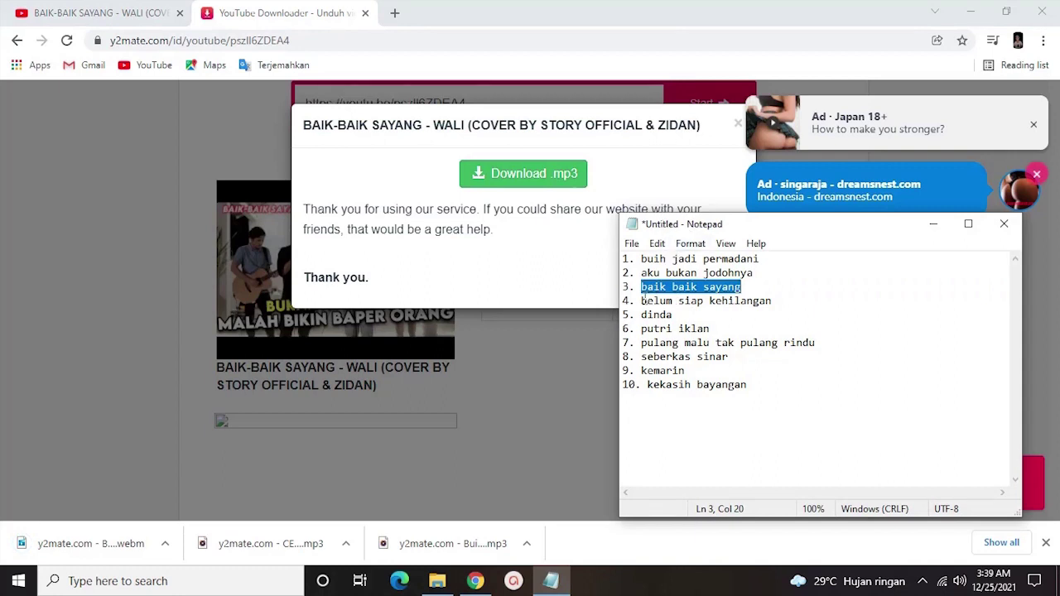
pyautogui.moveTo(766, 280); pyautogui.dragTo(805, 299)
pyautogui.hotkey('ctrl', 'c')
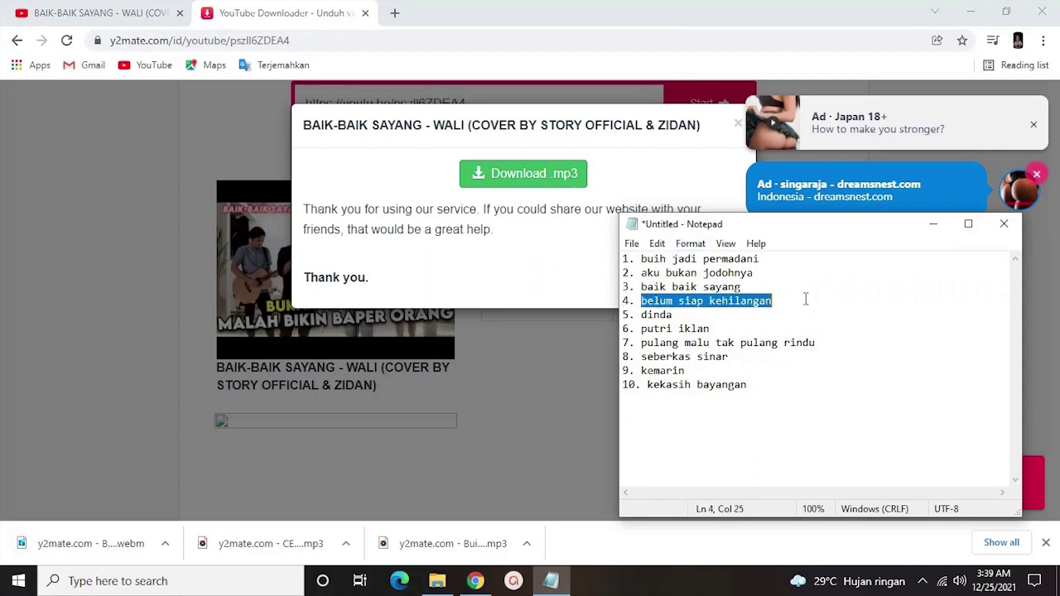
pyautogui.click(74, 17)
pyautogui.click(445, 139)
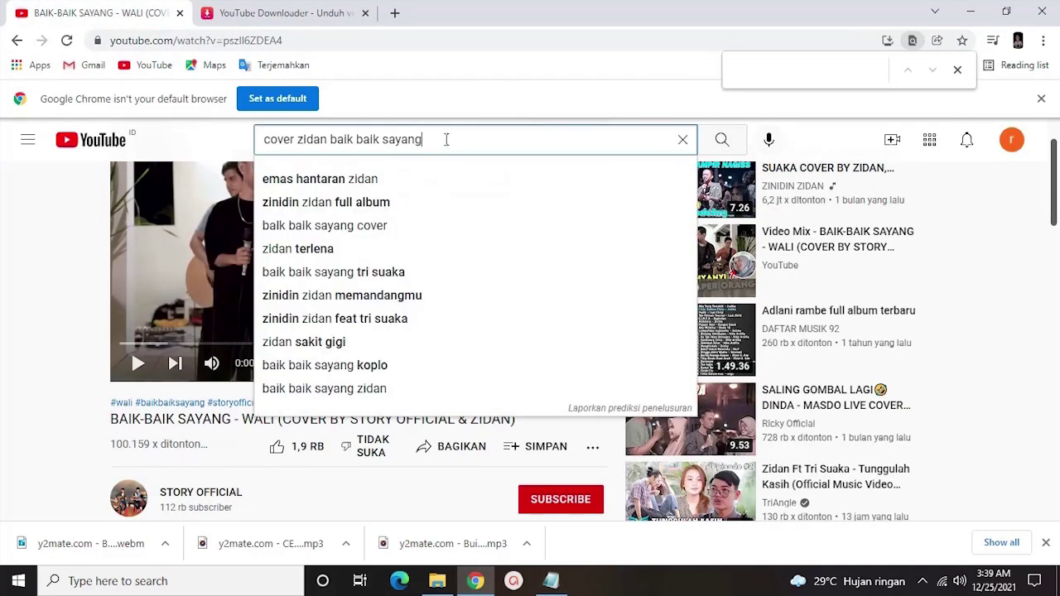
pyautogui.hotkey('ctrl', 'v')
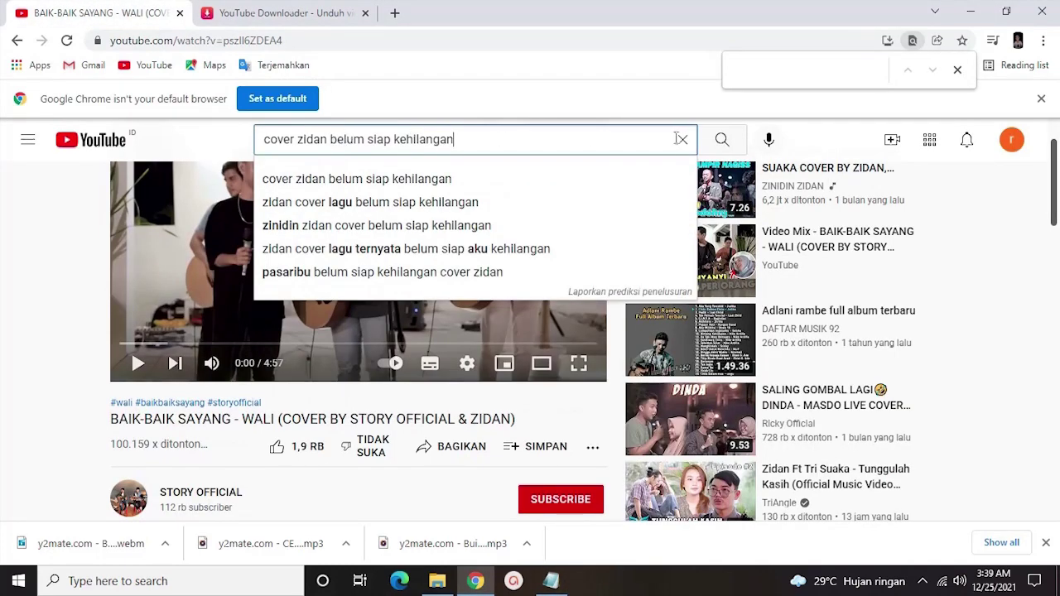
pyautogui.click(718, 141)
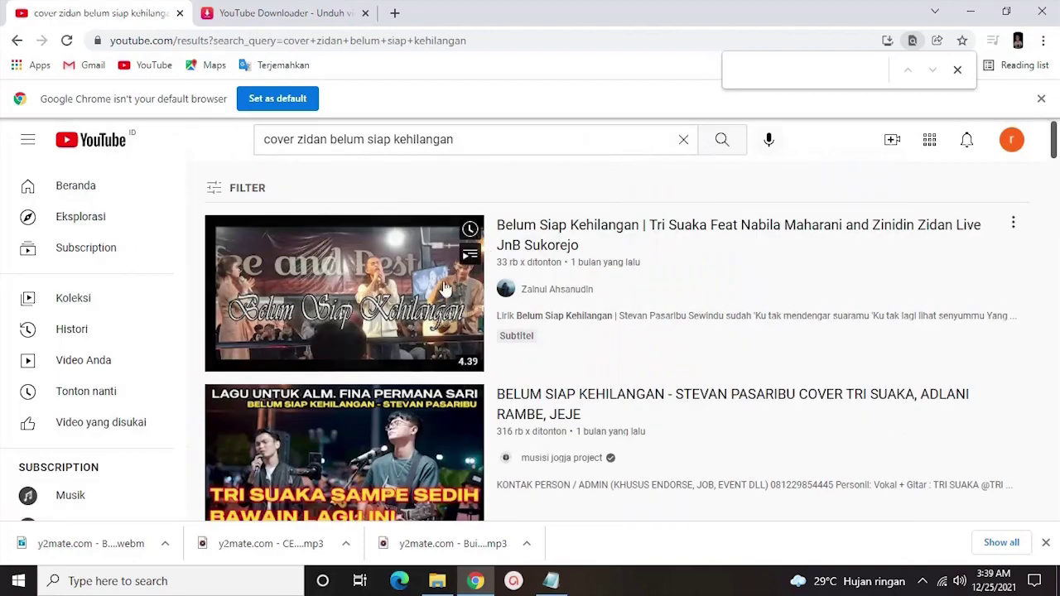
# - Briefly open the "Belum Siap Kehilangan" Live JnB Sukorejo result, return to the results and compare the other covers
pyautogui.click(419, 284)
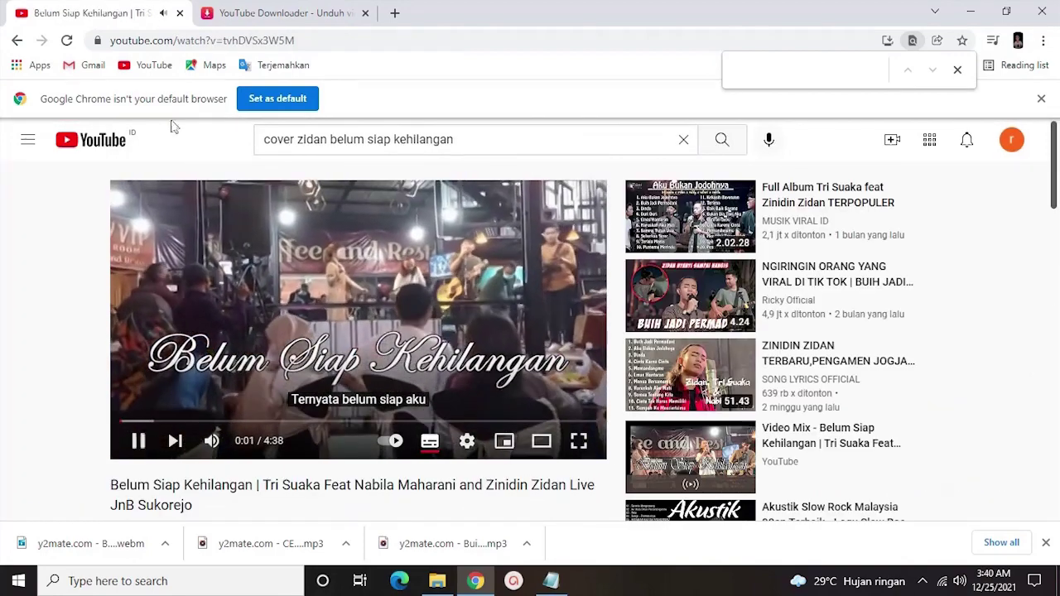
pyautogui.click(16, 39)
pyautogui.scroll(-2, 596, 329)
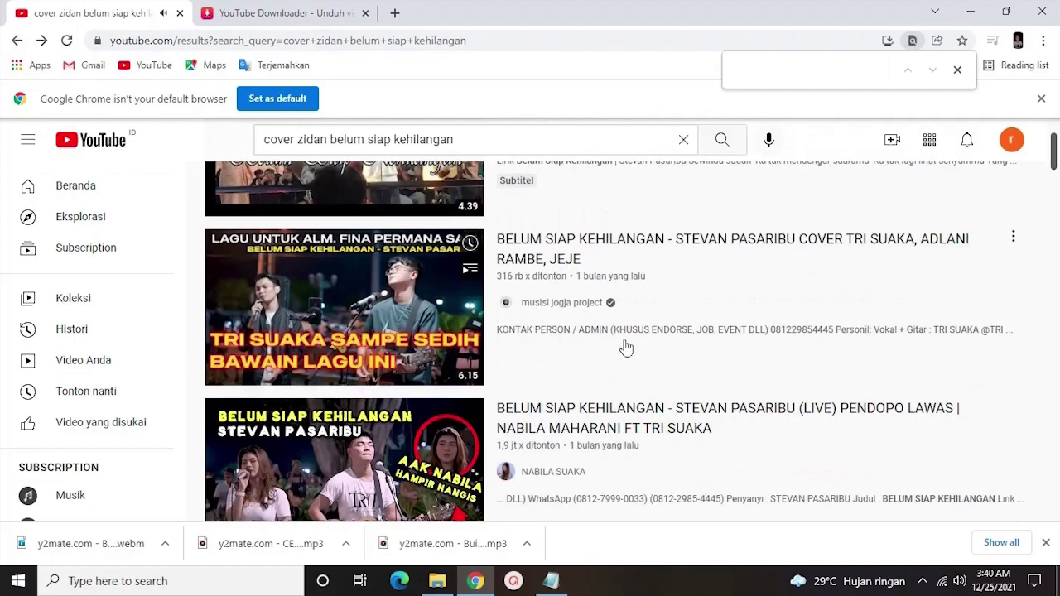
pyautogui.scroll(-1, 563, 326)
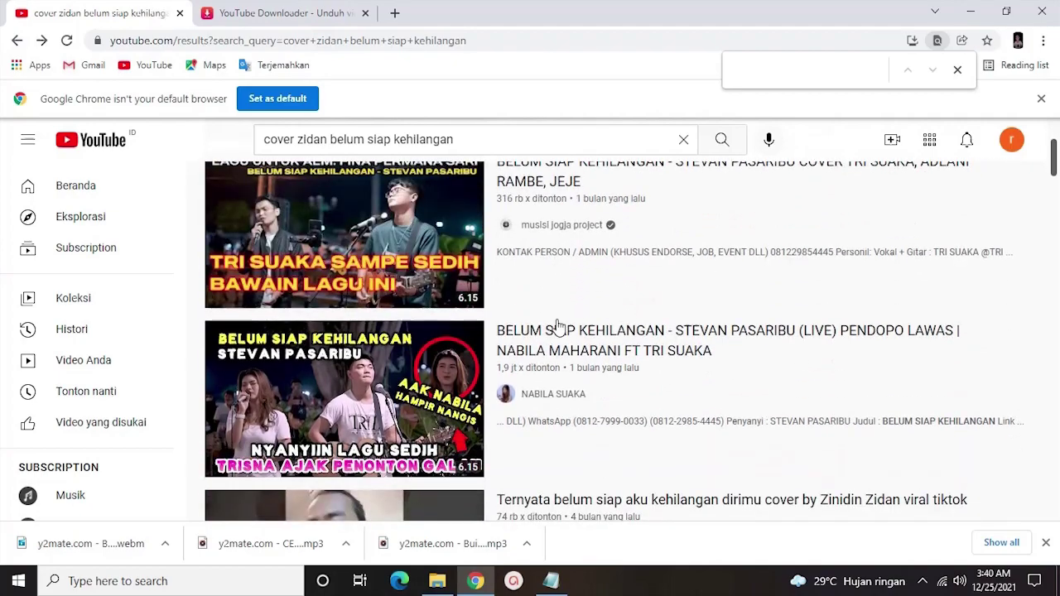
pyautogui.scroll(-6, 557, 325)
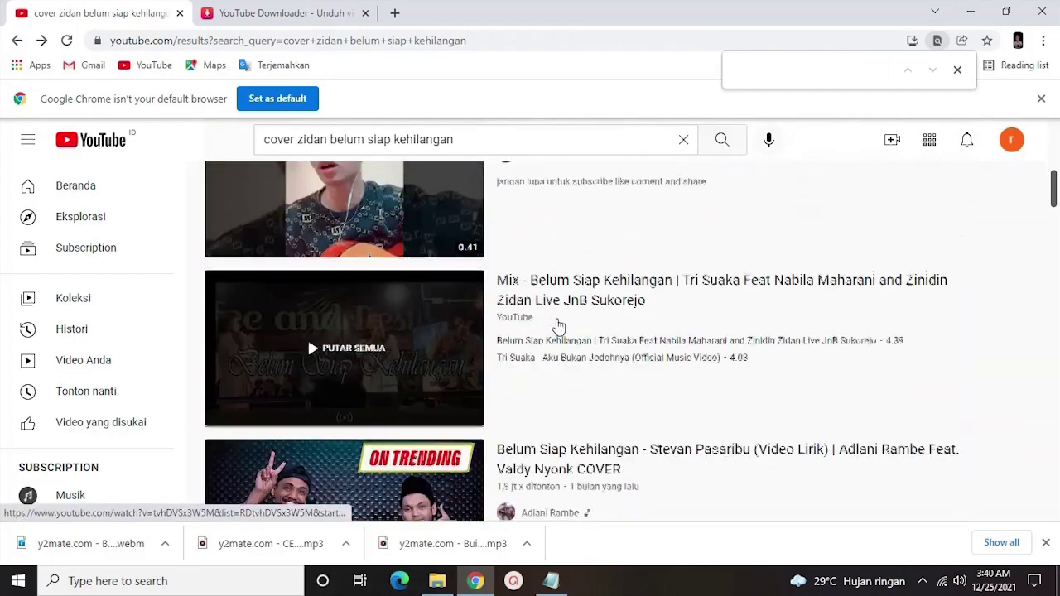
pyautogui.scroll(2, 556, 324)
pyautogui.scroll(-5, 557, 324)
pyautogui.scroll(2, 558, 324)
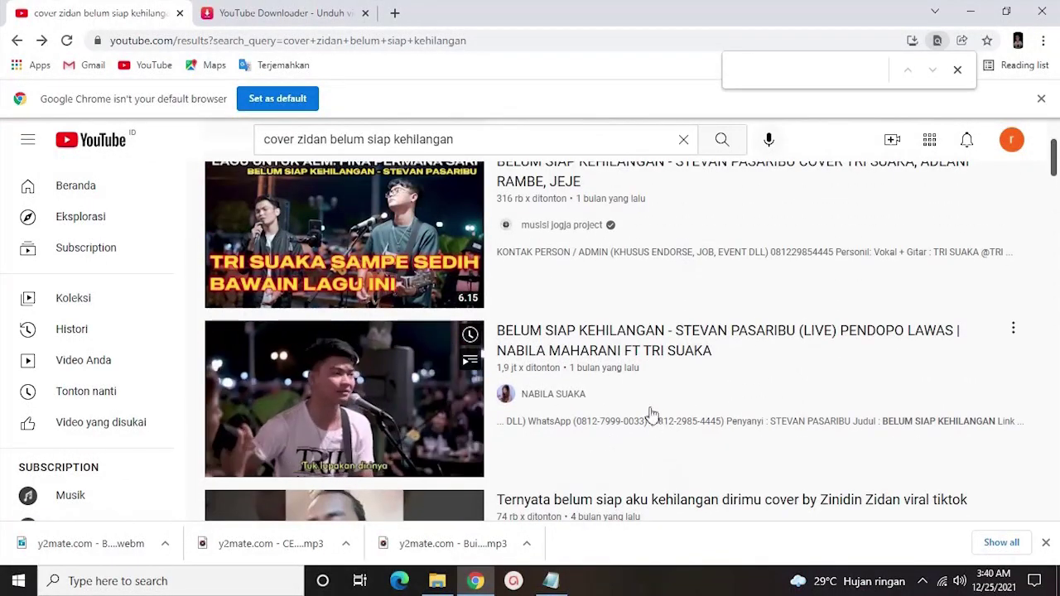
pyautogui.scroll(1, 650, 418)
pyautogui.scroll(1, 637, 402)
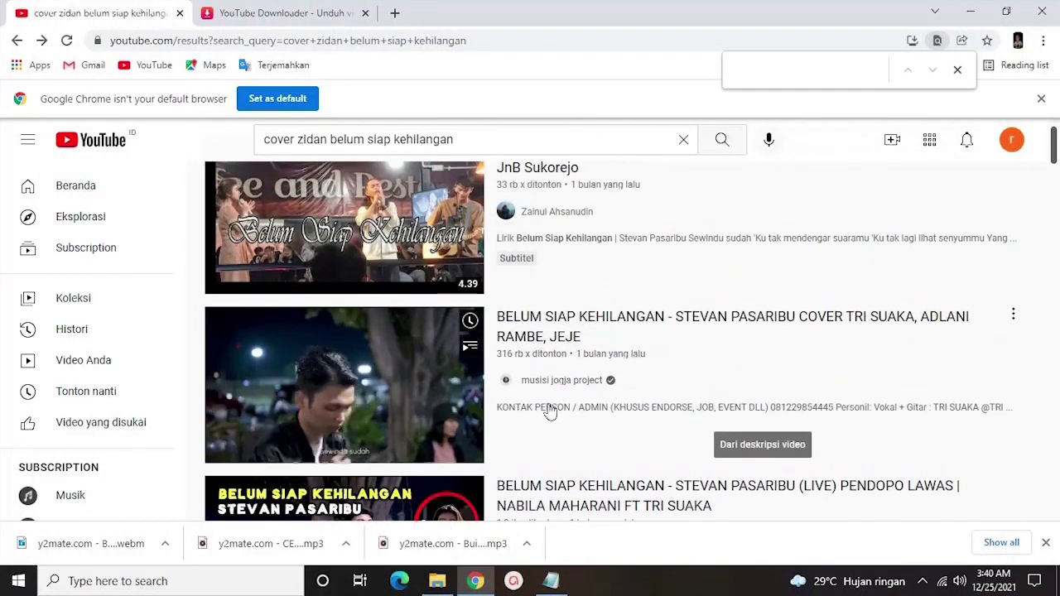
pyautogui.scroll(1, 544, 395)
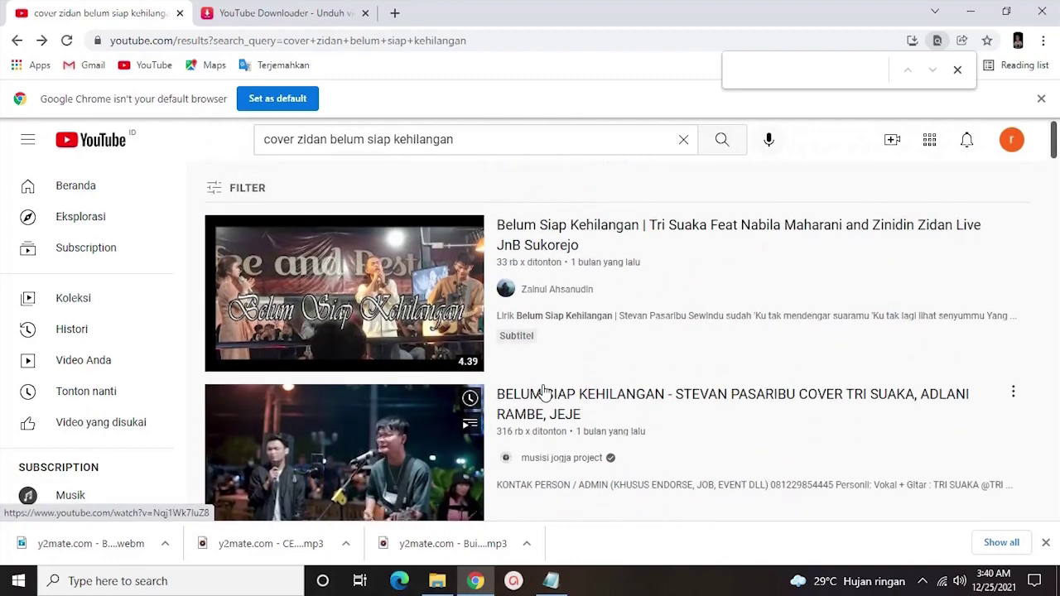
# - Open the "Belum Siap Kehilangan" Live JnB Sukorejo video, preview it from about 1:19, pause it and check the Notepad song list
pyautogui.click(505, 327)
pyautogui.click(260, 421)
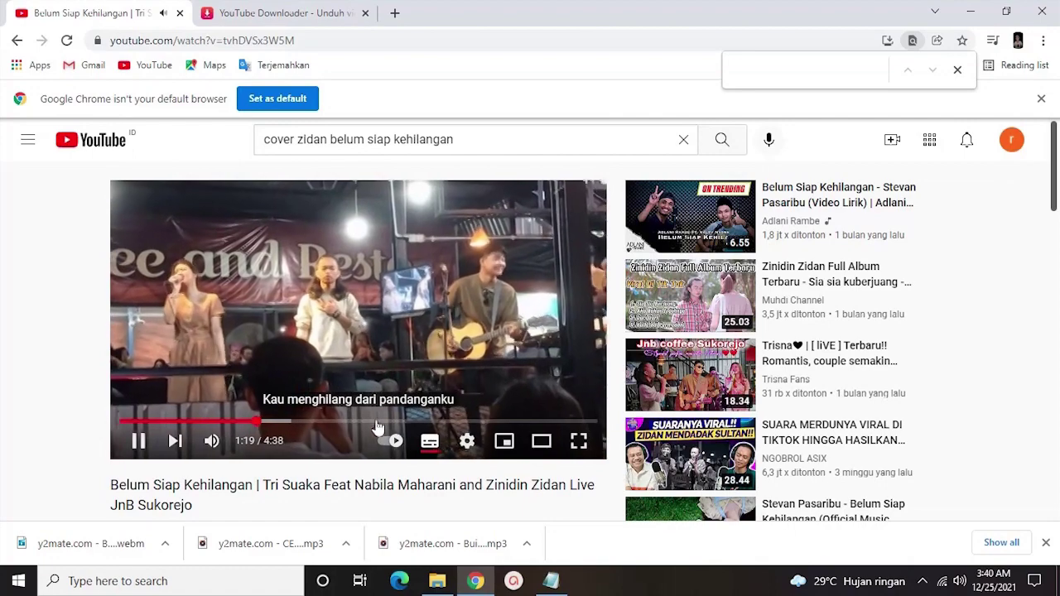
pyautogui.click(553, 580)
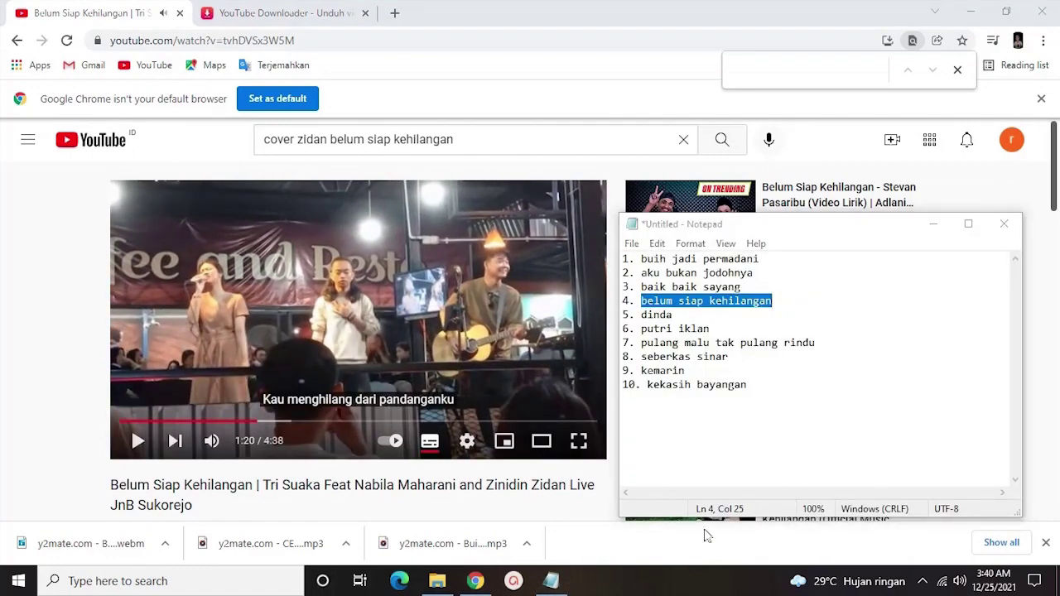
pyautogui.click(933, 223)
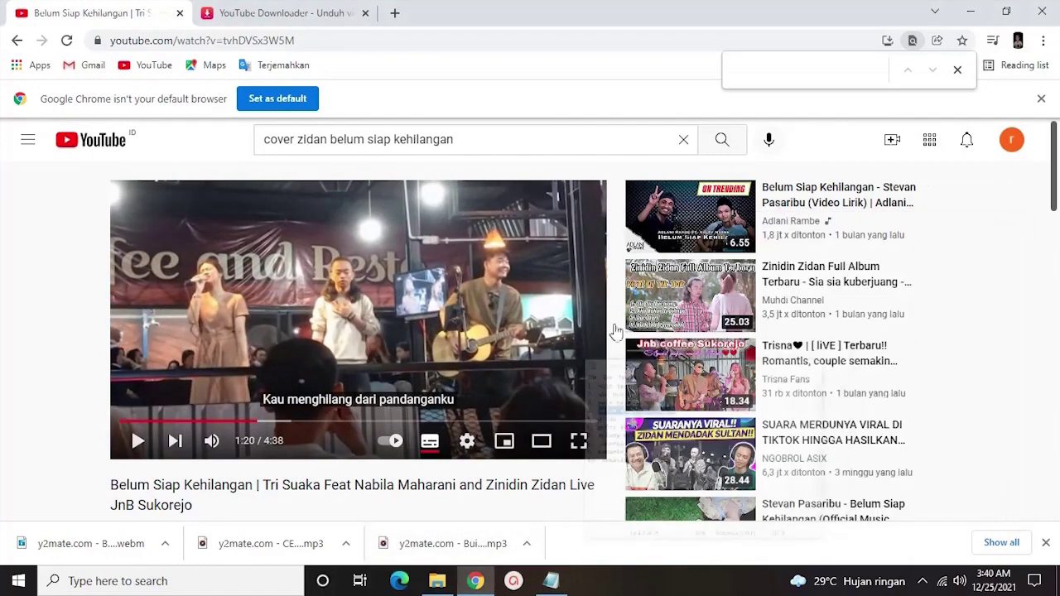
# - Copy the share link of the "Belum Siap Kehilangan" video and close the sharing dialog
pyautogui.scroll(-2, 419, 420)
pyautogui.click(460, 377)
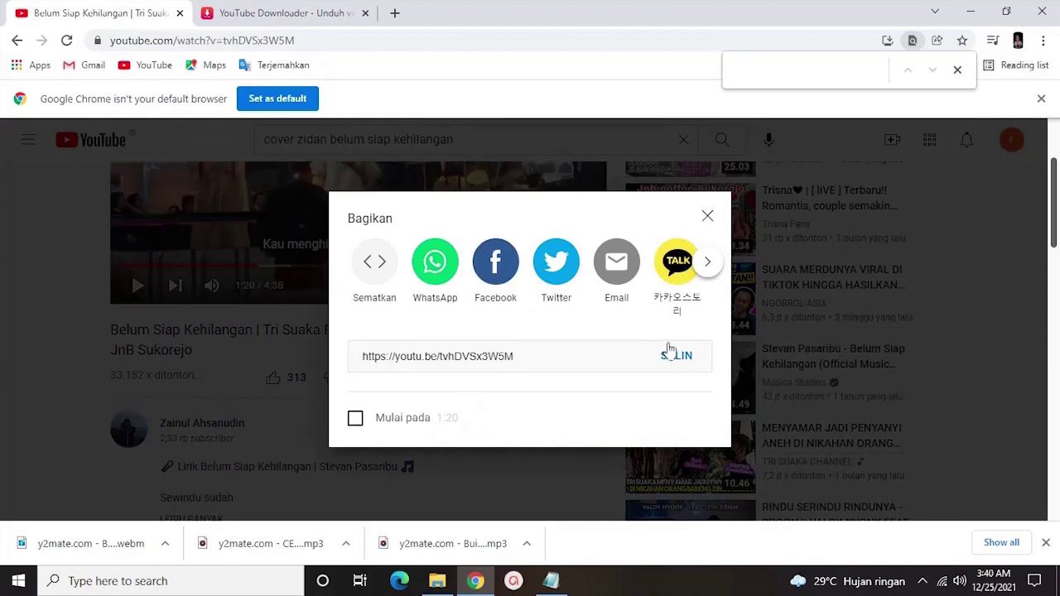
pyautogui.click(709, 218)
# - Switch back to the y2mate.com page and dismiss both ads and the "Baik-Baik Sayang" download dialog
pyautogui.click(331, 14)
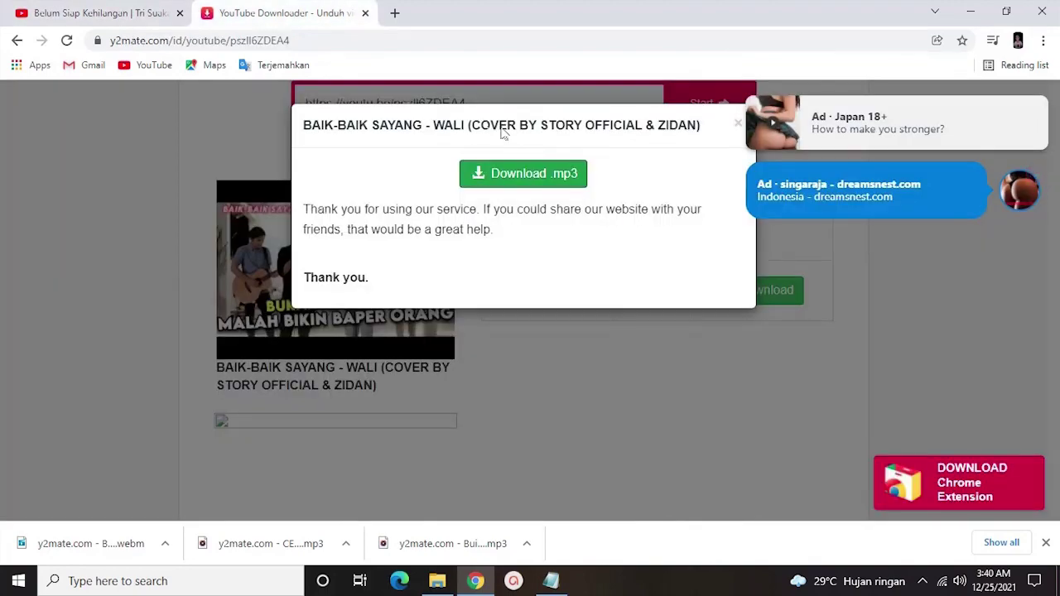
pyautogui.click(1037, 127)
pyautogui.click(1037, 125)
pyautogui.click(740, 128)
pyautogui.scroll(2, 467, 166)
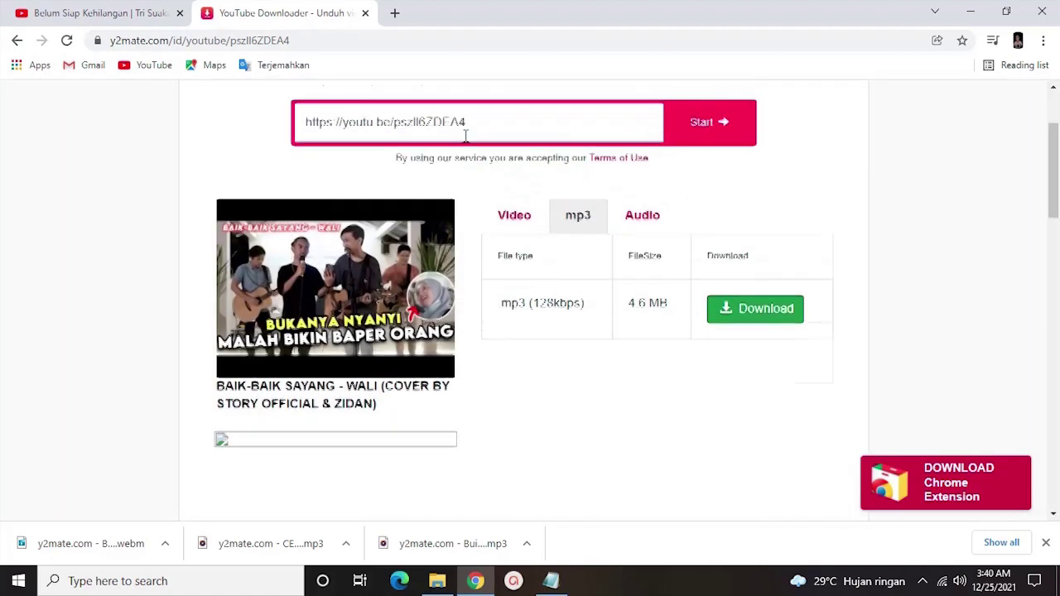
pyautogui.write('https://youtu.be/tvhDVSx3W5M')
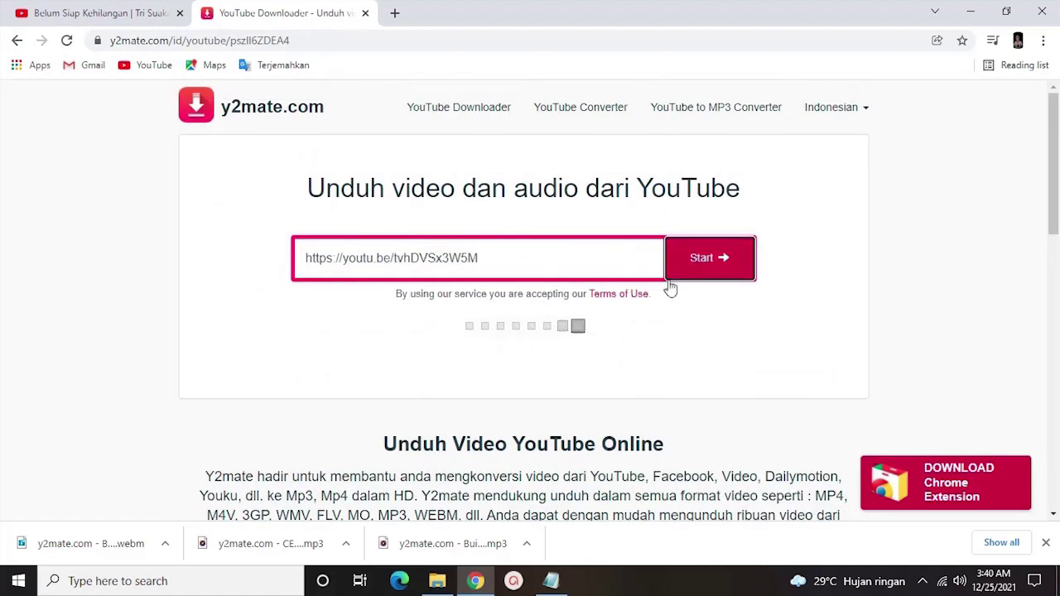
pyautogui.click(584, 352)
pyautogui.scroll(-3, 610, 334)
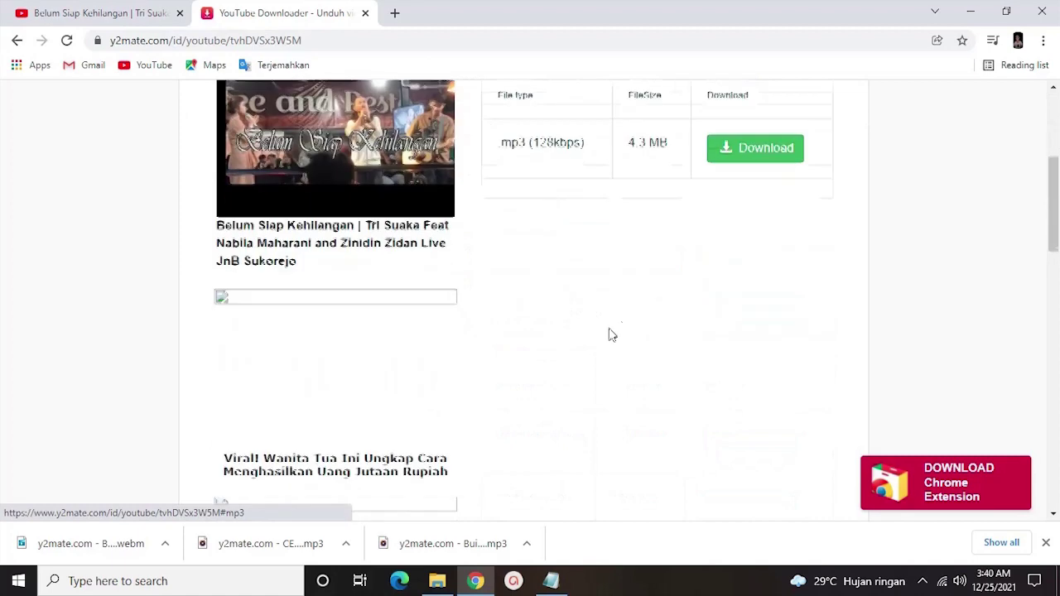
pyautogui.click(739, 136)
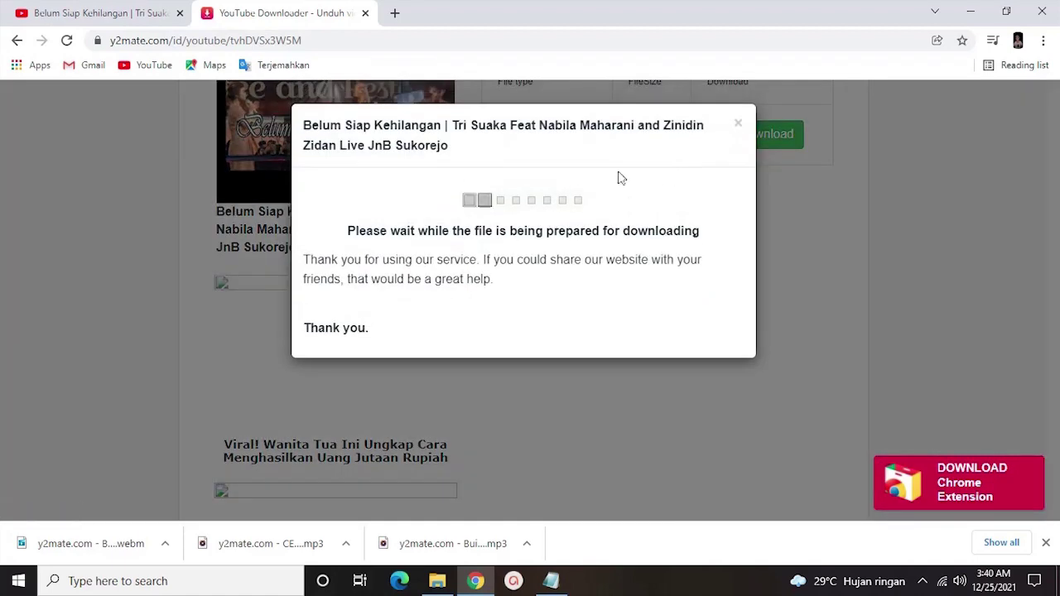
pyautogui.click(539, 195)
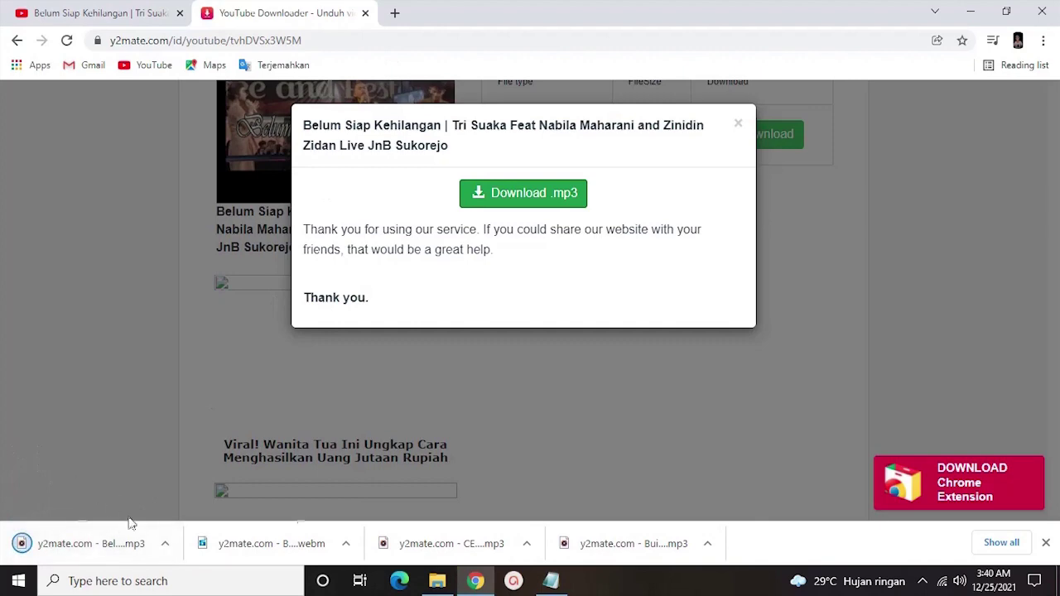
pyautogui.click(1045, 544)
# - Switch back to YouTube, check the next title in the Notepad song list and search for "cover zidan dinda"
pyautogui.click(147, 13)
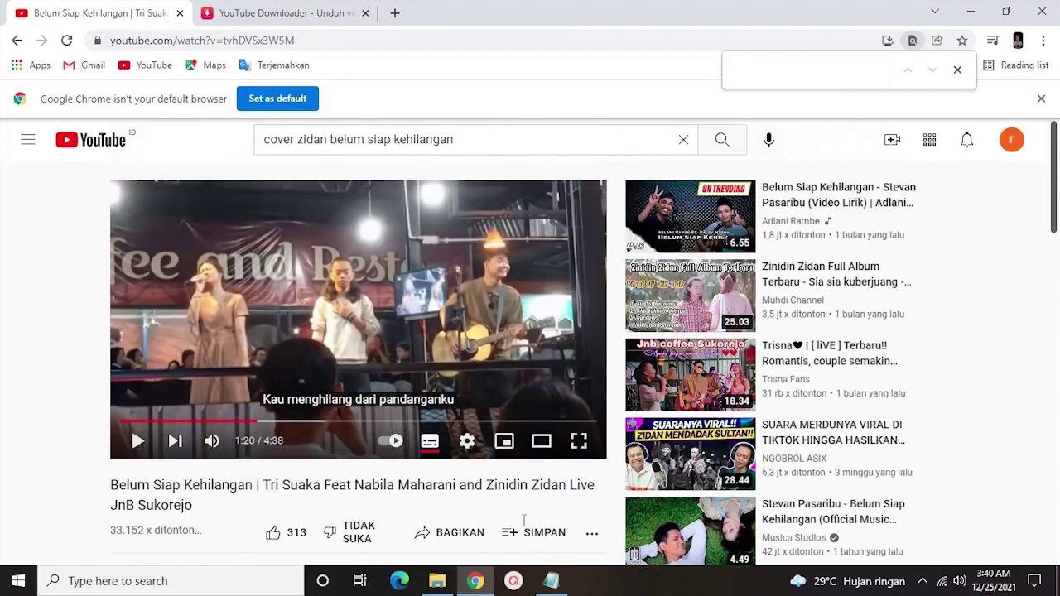
pyautogui.click(553, 582)
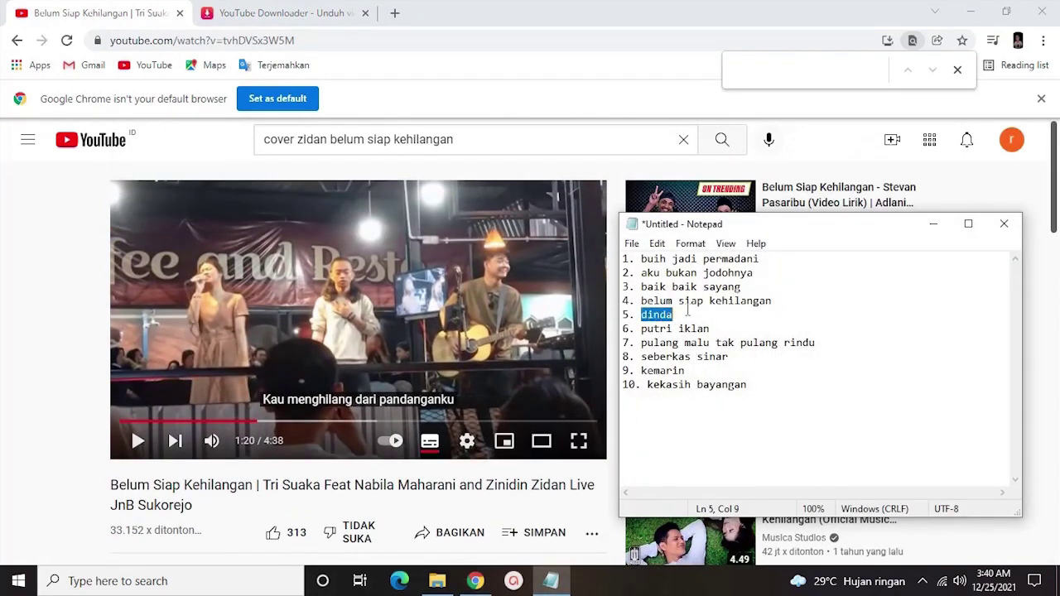
pyautogui.click(495, 146)
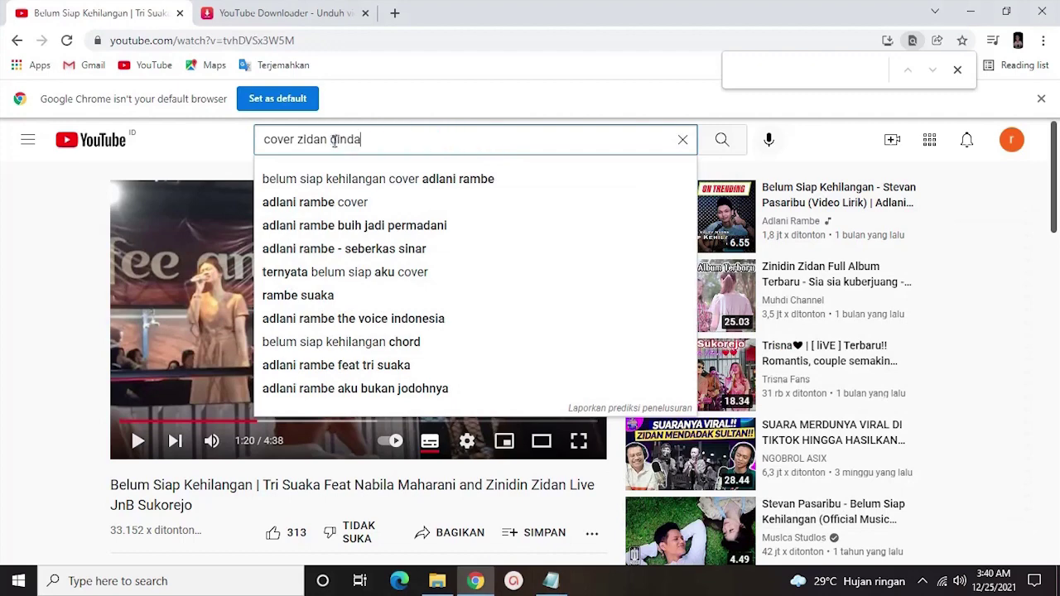
pyautogui.click(720, 142)
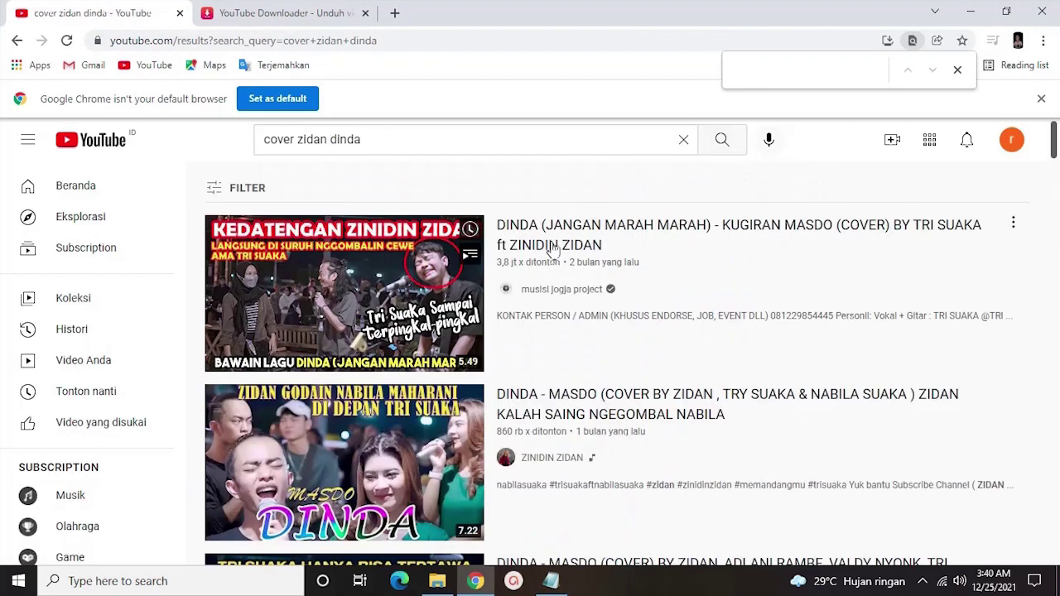
# - Open the "DINDA (JANGAN MARAH MARAH)" cover by Tri Suaka ft Zinidin Zidan from the results and copy its share link
pyautogui.scroll(-1, 658, 483)
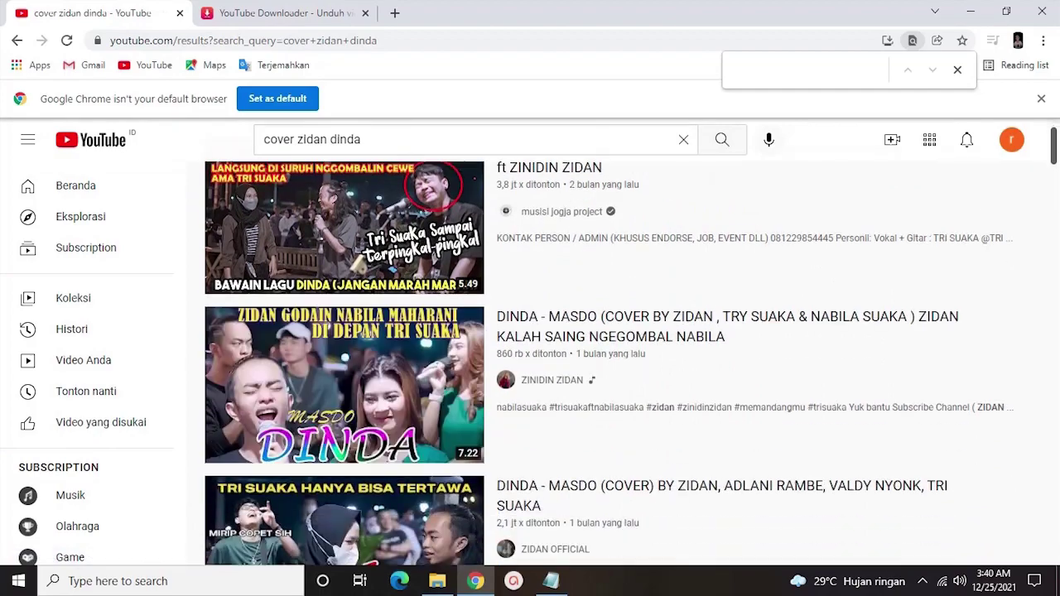
pyautogui.scroll(-2, 706, 560)
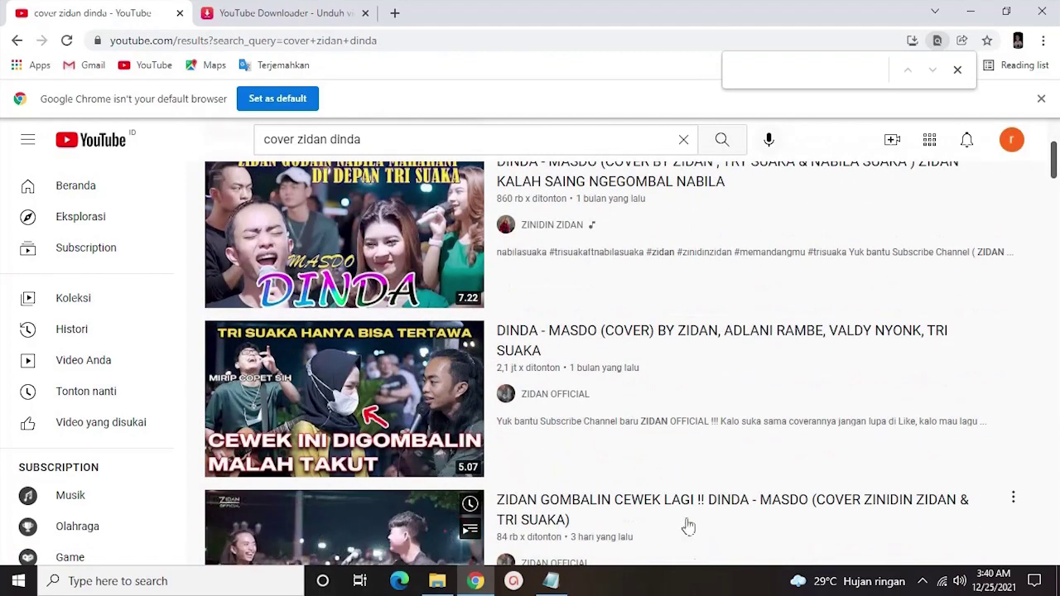
pyautogui.scroll(-3, 686, 530)
pyautogui.scroll(-1, 683, 545)
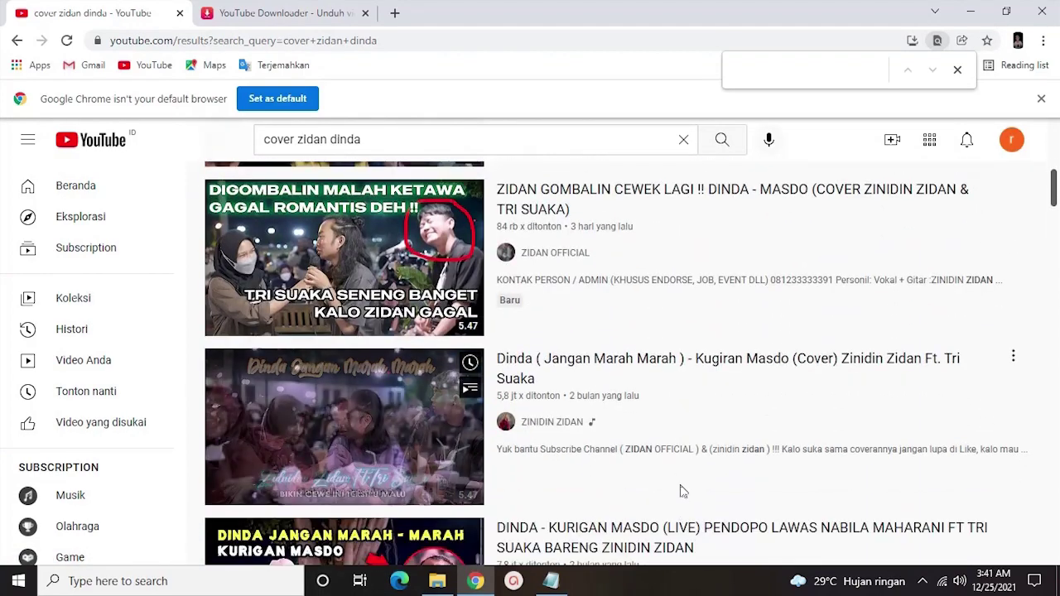
pyautogui.scroll(3, 680, 468)
pyautogui.scroll(4, 681, 461)
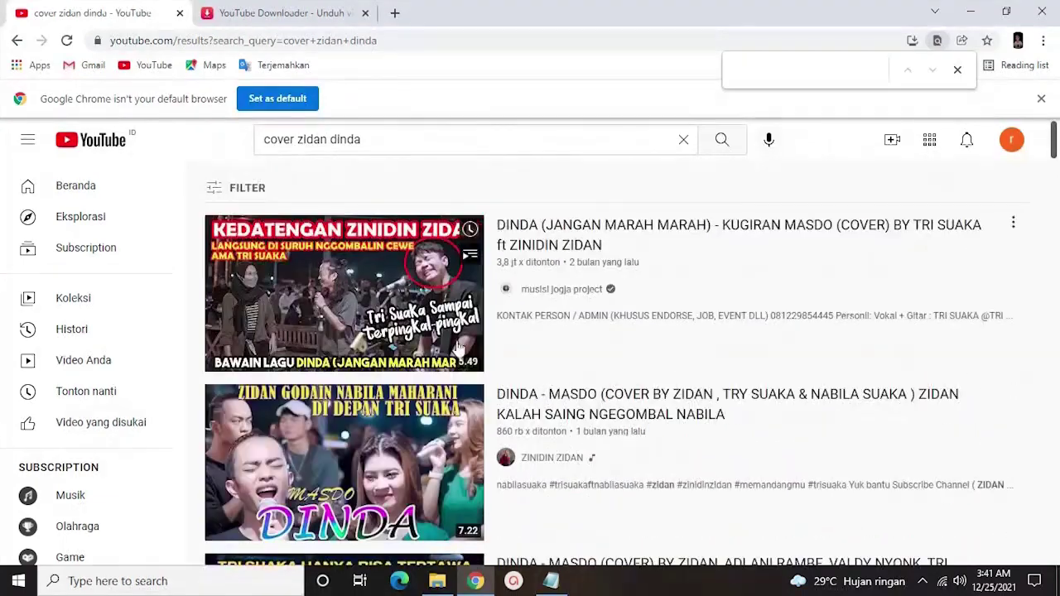
pyautogui.click(348, 306)
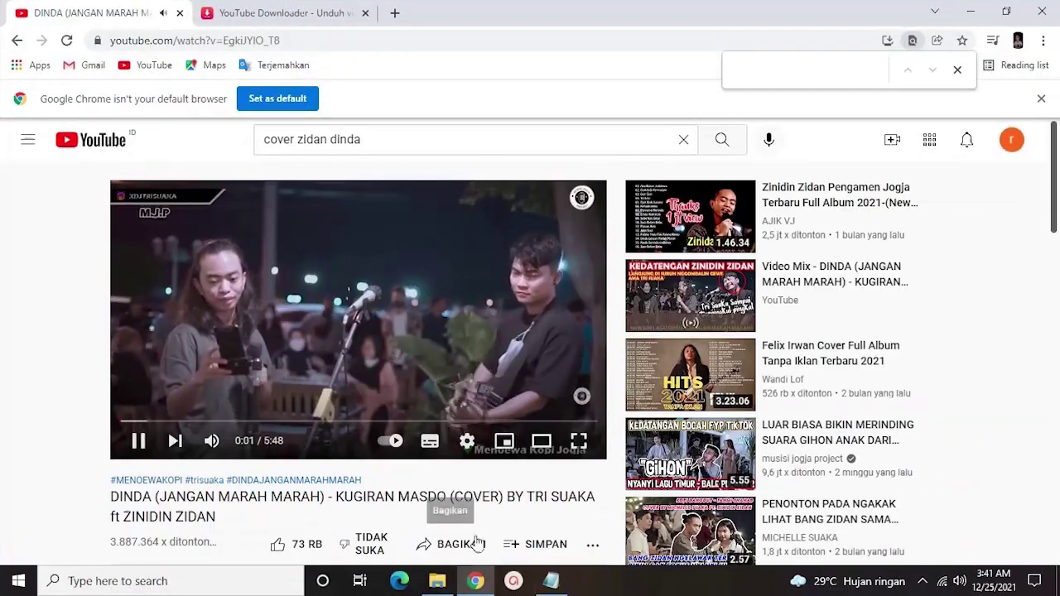
pyautogui.click(457, 545)
pyautogui.click(708, 241)
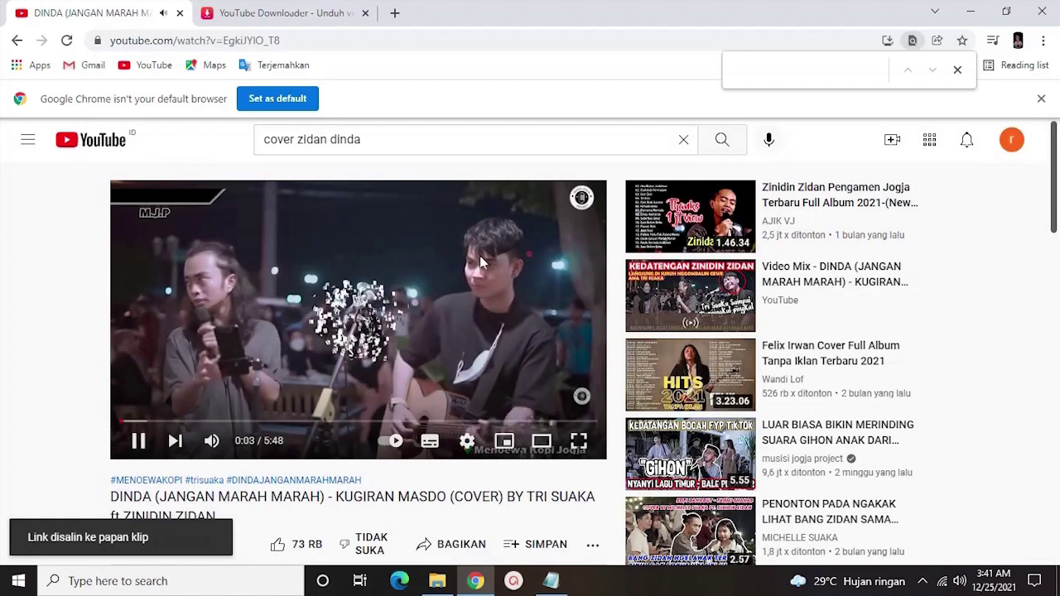
pyautogui.click(265, 23)
pyautogui.click(738, 123)
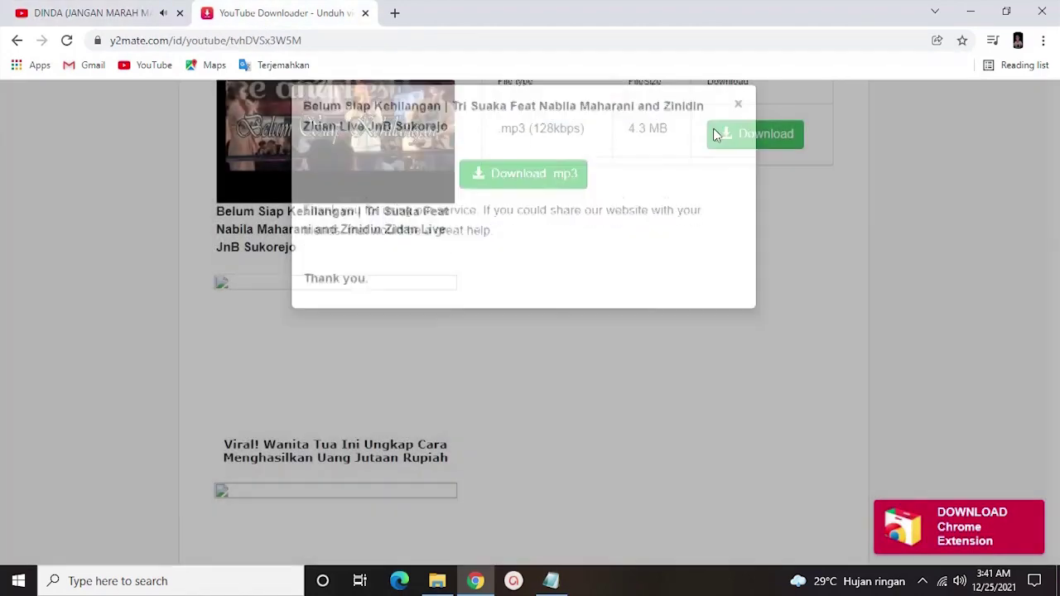
pyautogui.scroll(3, 573, 154)
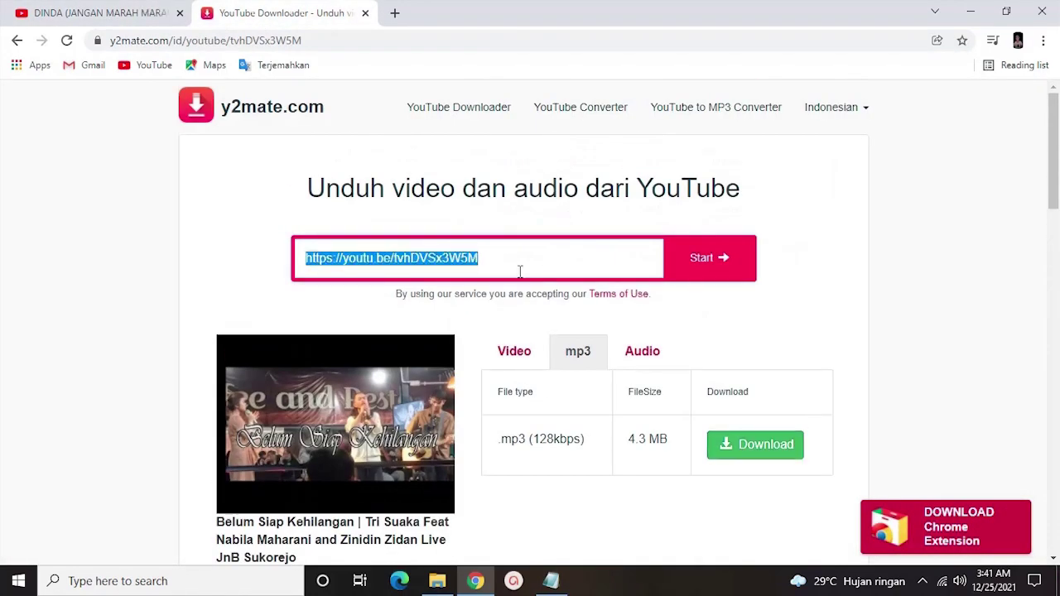
pyautogui.write('https://youtu.be/EgkiJYIO_T8')
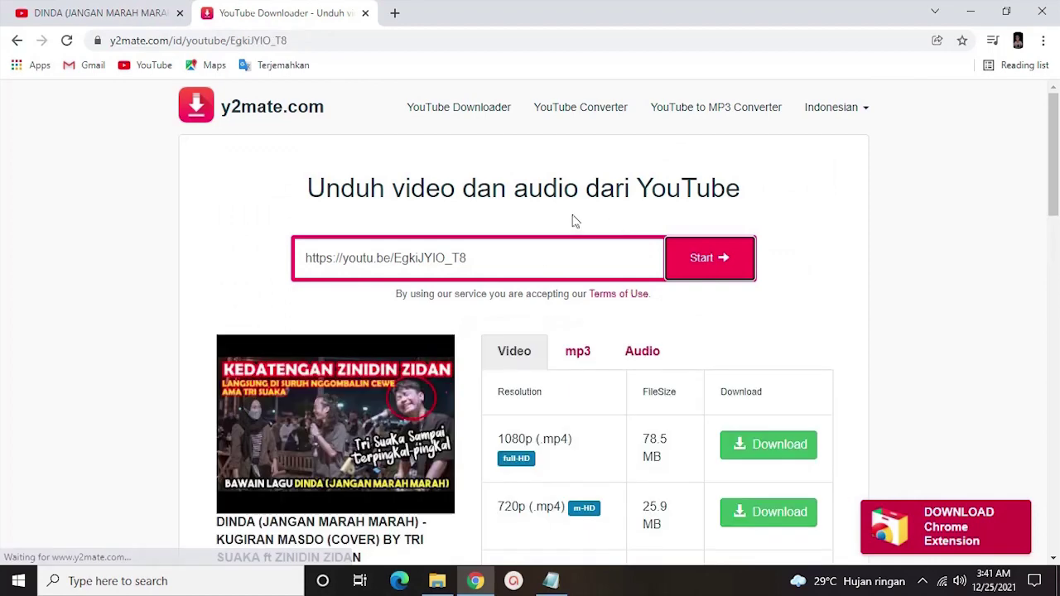
# - Download the "DINDA (JANGAN MARAH MARAH)" cover as a 128kbps mp3 and dismiss the browser's downloads list
pyautogui.click(572, 351)
pyautogui.scroll(-3, 587, 372)
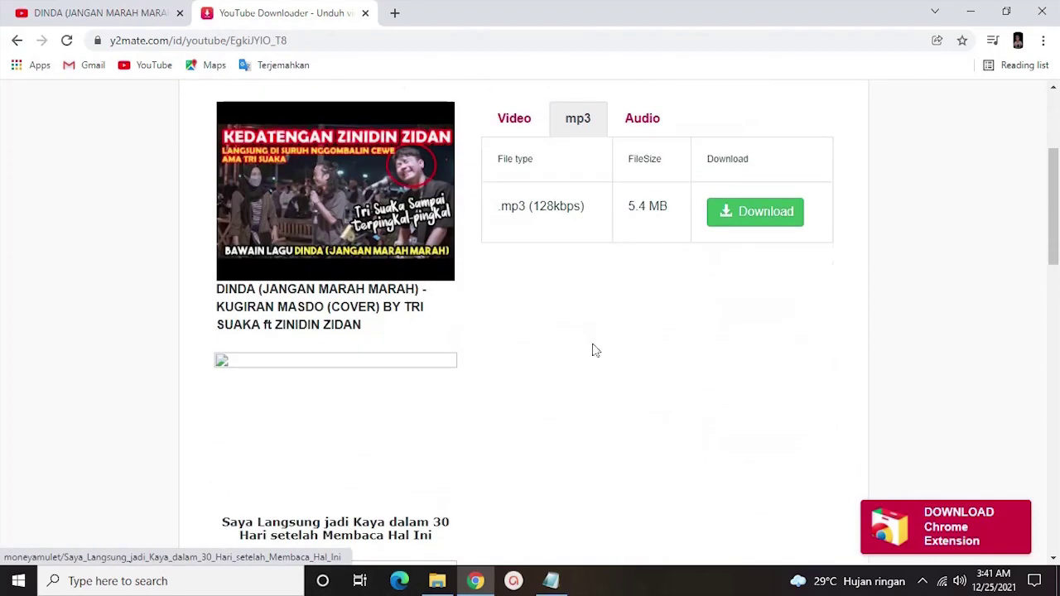
pyautogui.scroll(3, 265, 421)
pyautogui.click(711, 456)
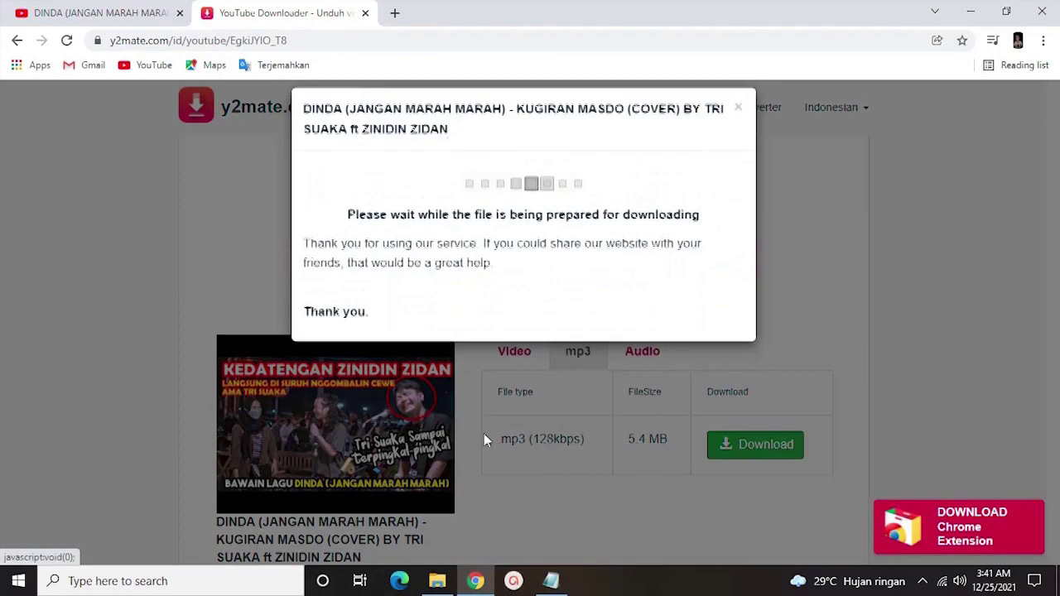
pyautogui.click(523, 199)
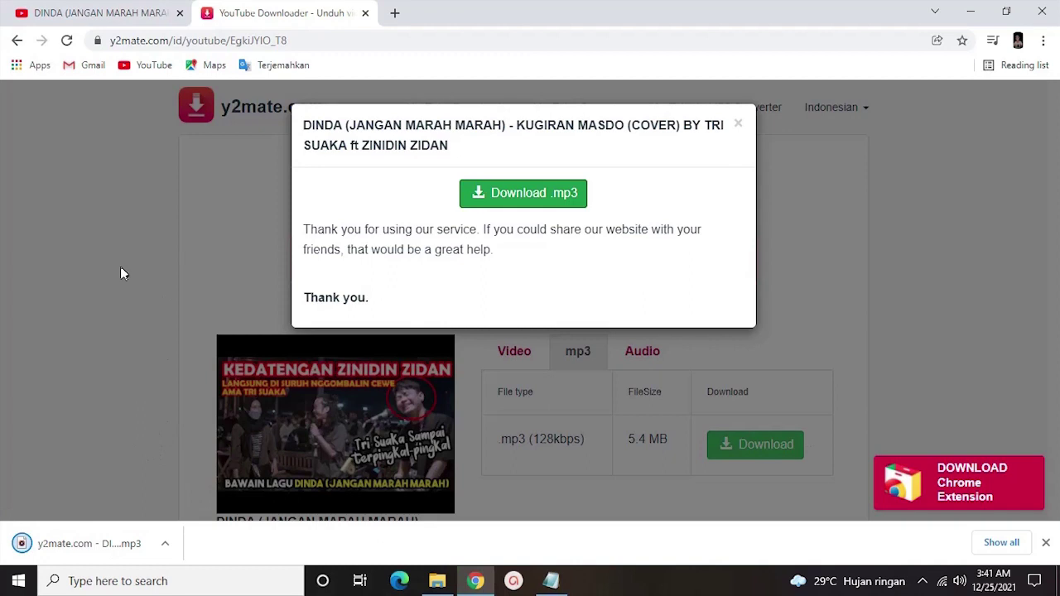
pyautogui.click(1048, 542)
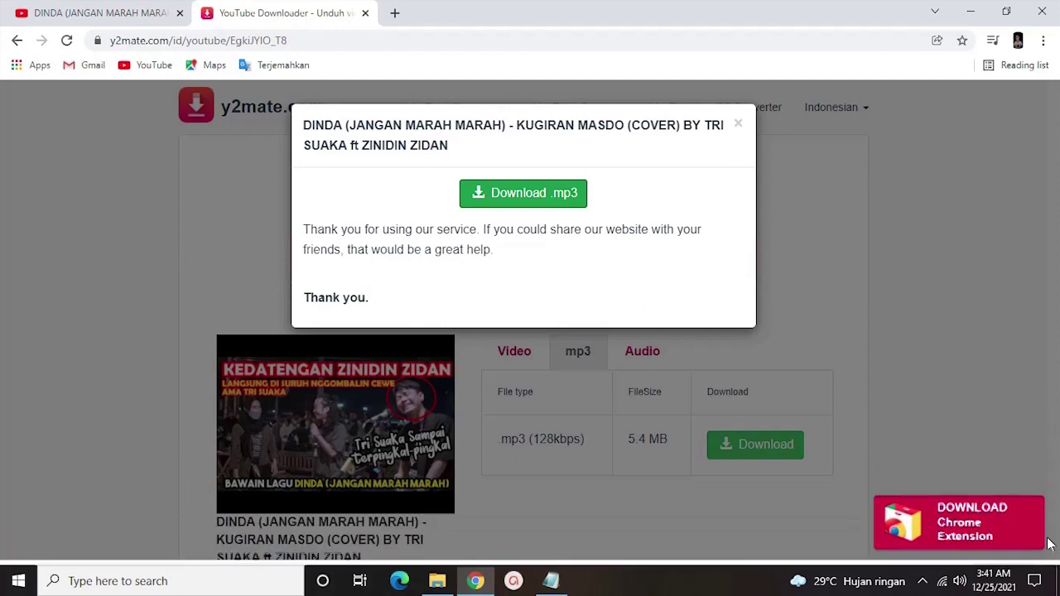
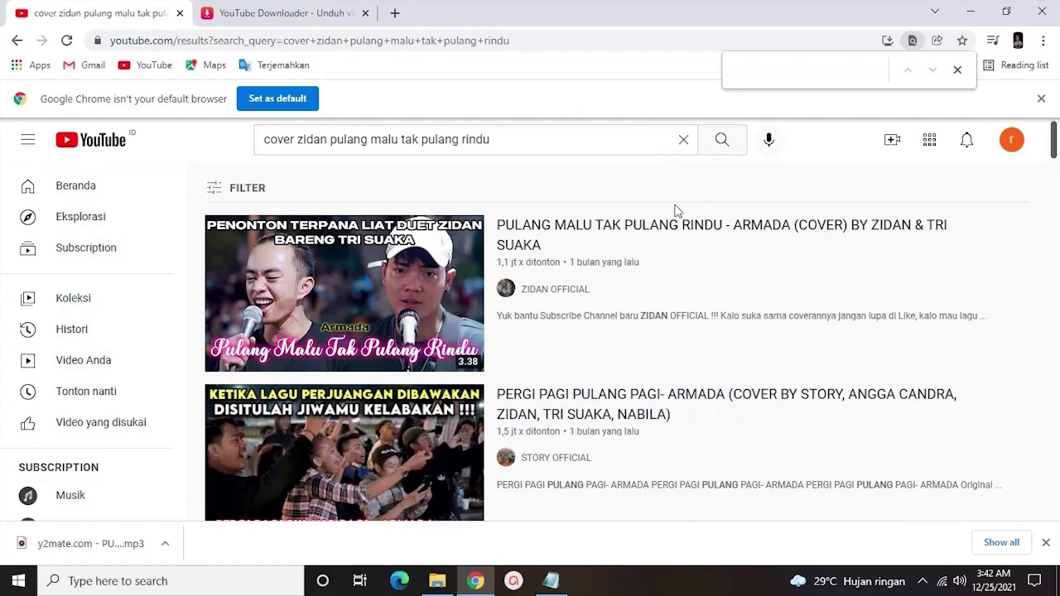
# - Open the "Pulang Malu Tak Pulang Rindu" cover by Zidan & Tri Suaka, copy its share link and pause playback
pyautogui.click(457, 352)
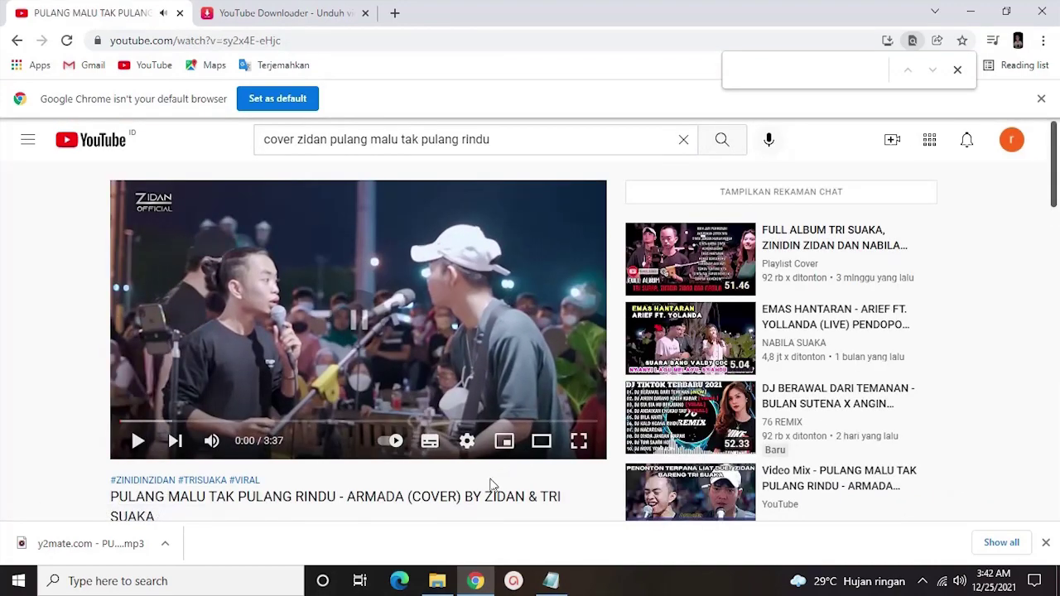
pyautogui.scroll(-1, 454, 485)
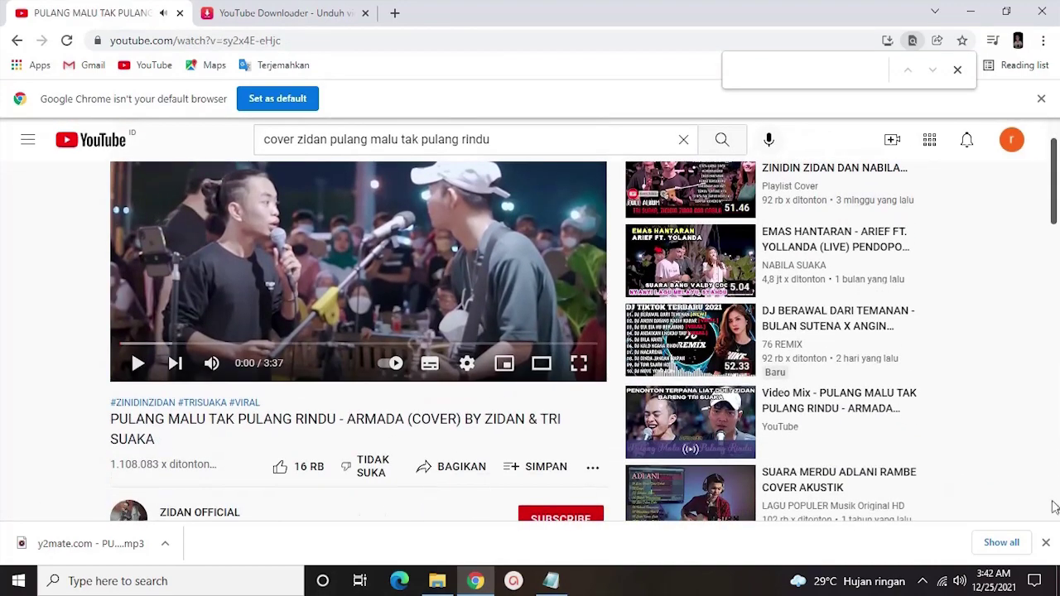
pyautogui.click(1046, 544)
pyautogui.click(457, 469)
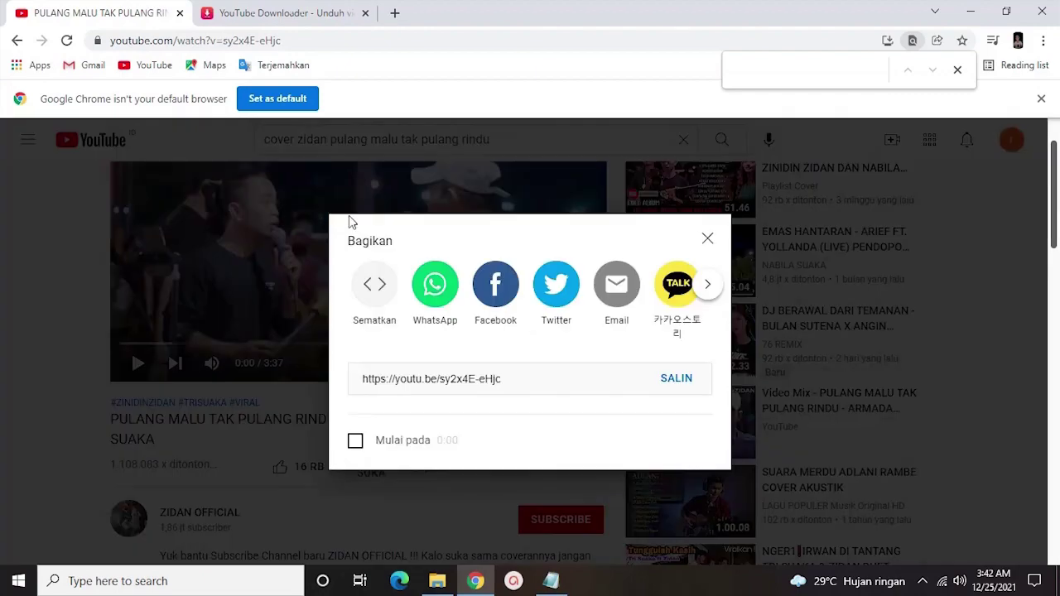
pyautogui.click(676, 379)
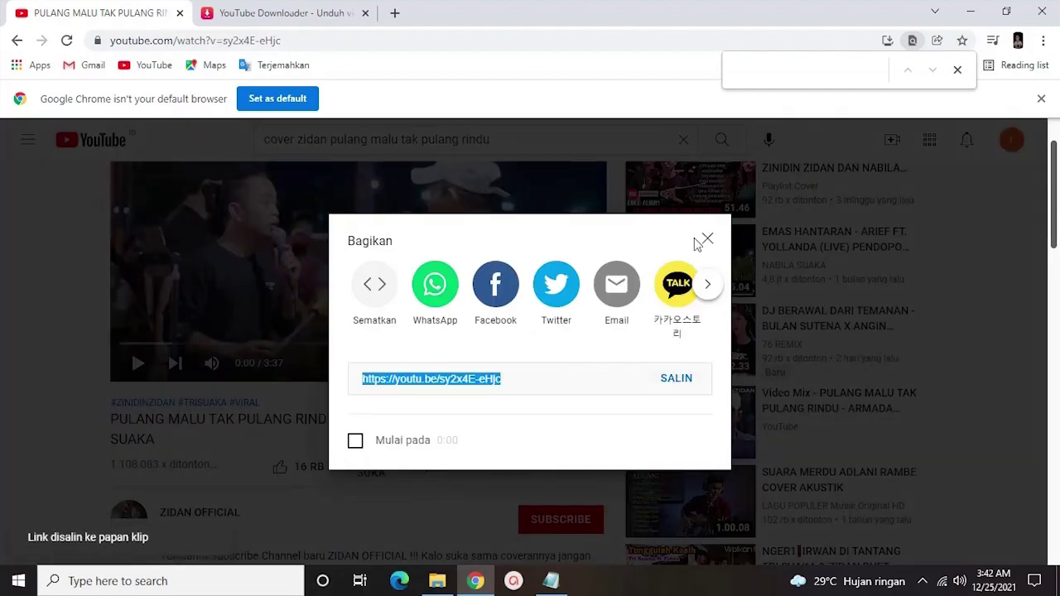
pyautogui.click(708, 238)
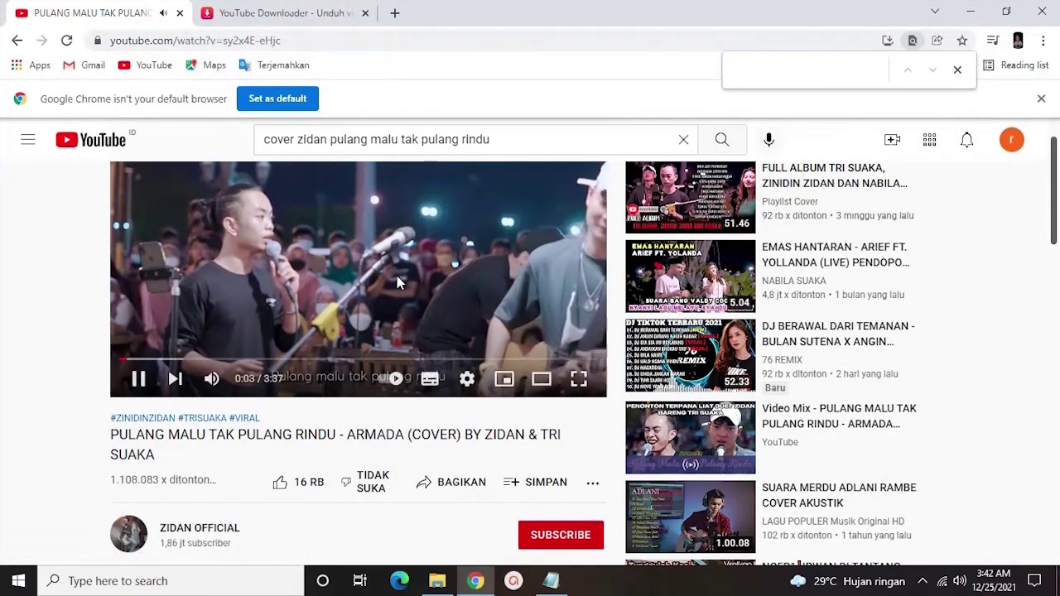
pyautogui.click(375, 242)
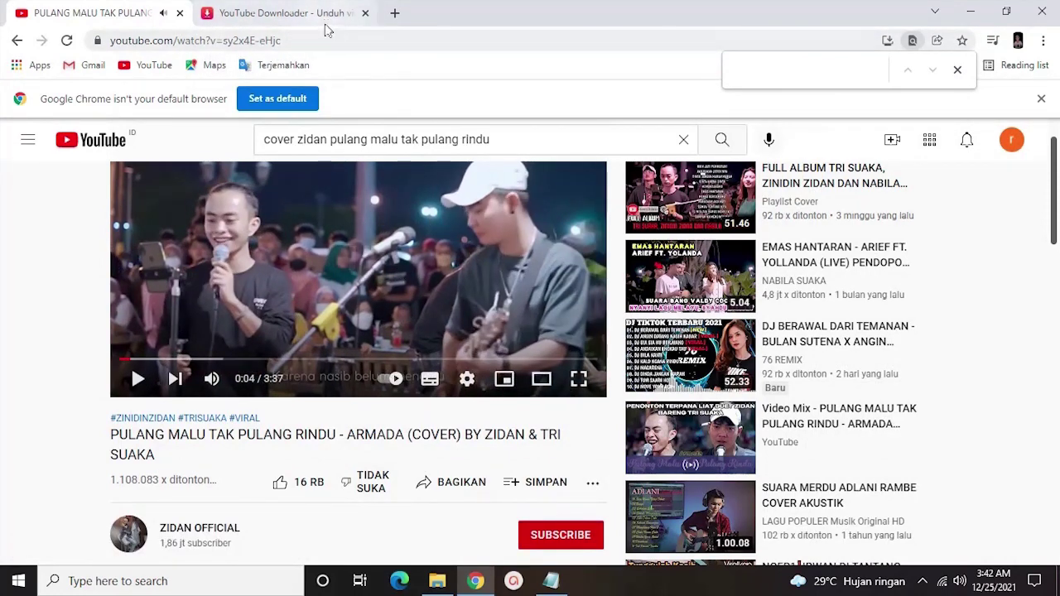
pyautogui.click(323, 15)
pyautogui.click(736, 124)
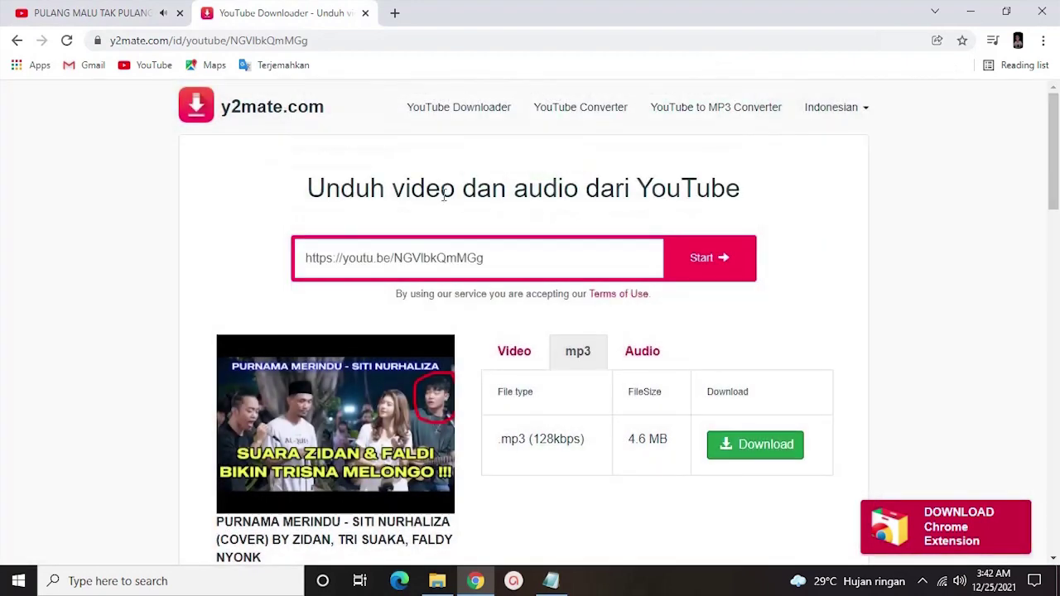
pyautogui.click(492, 265)
pyautogui.write('https://youtu.be/sy2x4E-eHjc')
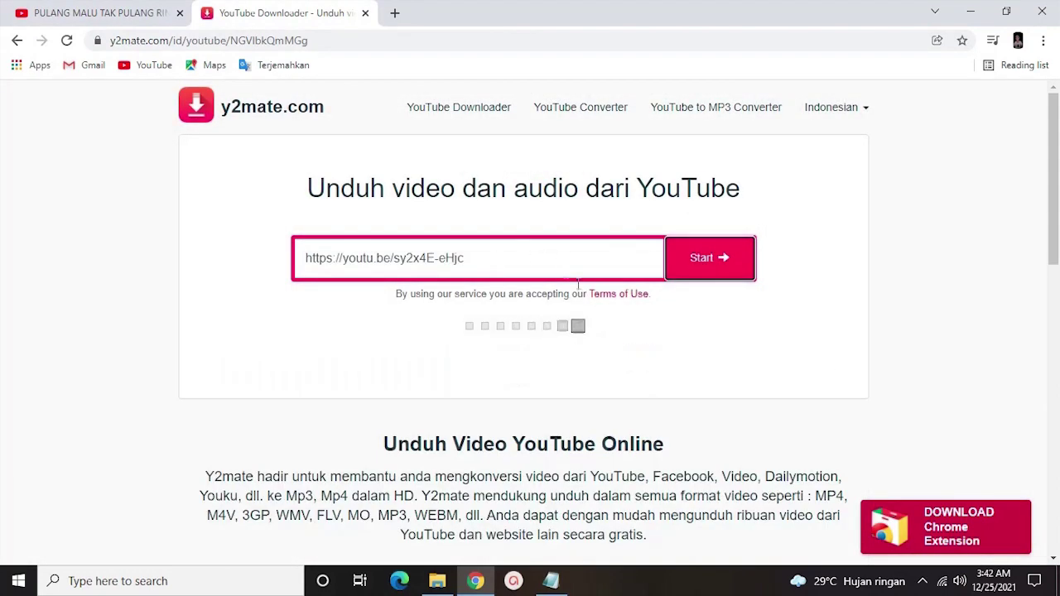
# - Download the "Pulang Malu Tak Pulang Rindu" cover as a 128kbps mp3 and switch back to the YouTube page
pyautogui.click(572, 353)
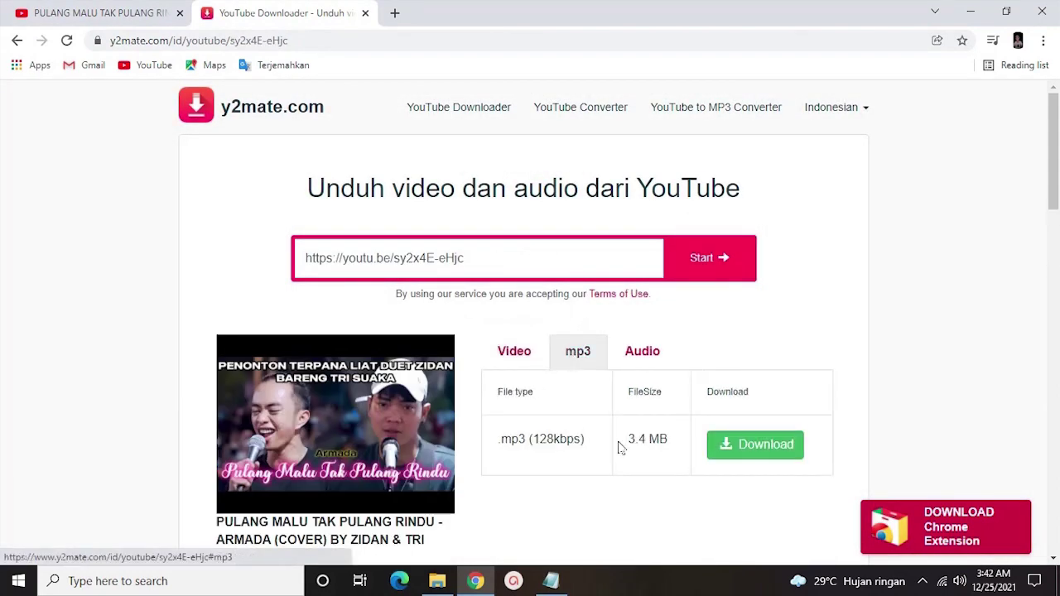
pyautogui.click(751, 448)
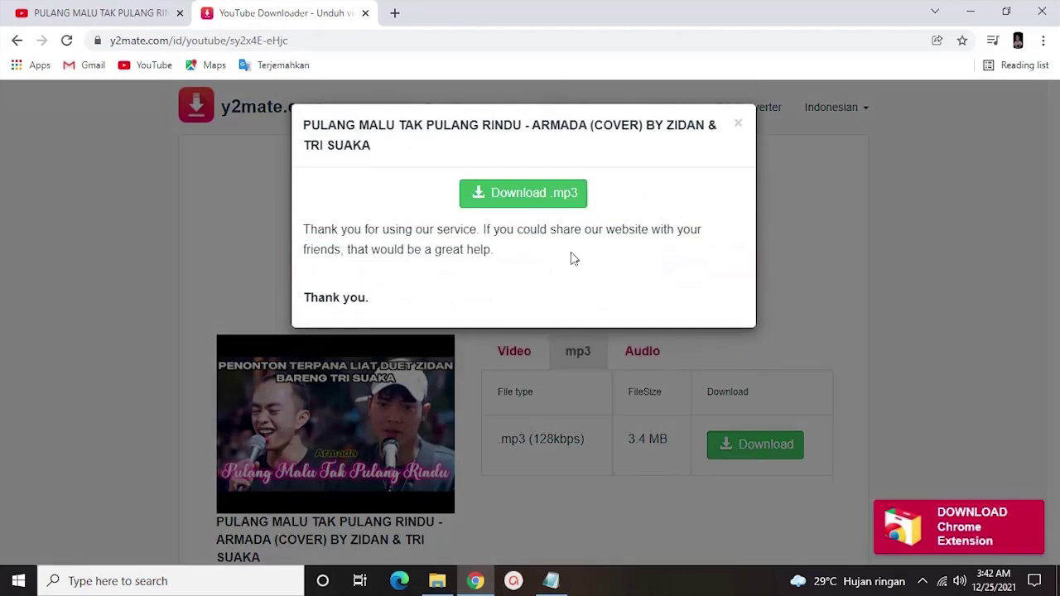
pyautogui.moveTo(560, 214); pyautogui.dragTo(556, 211)
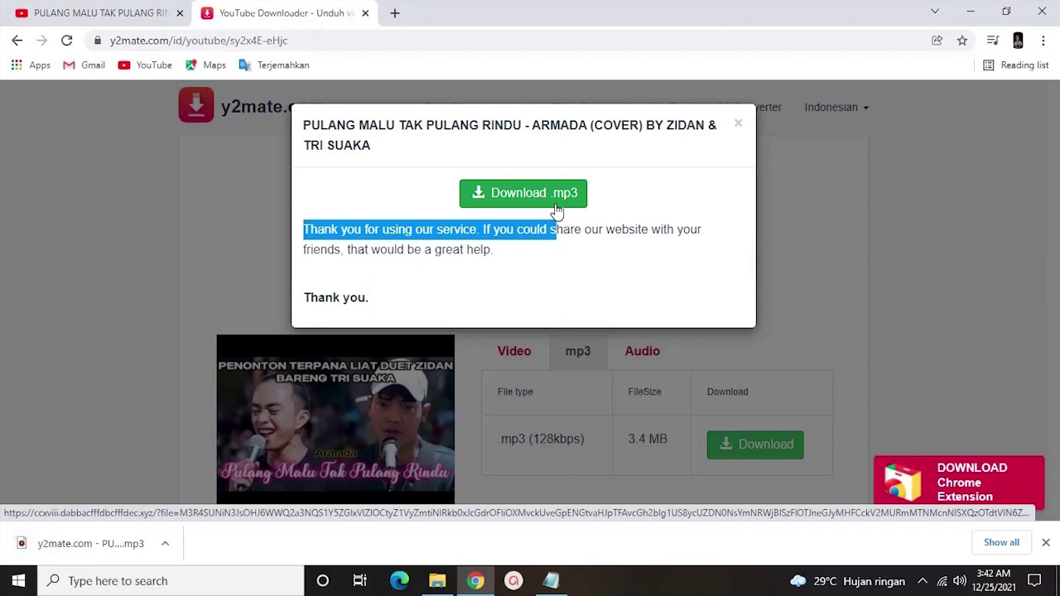
pyautogui.click(98, 12)
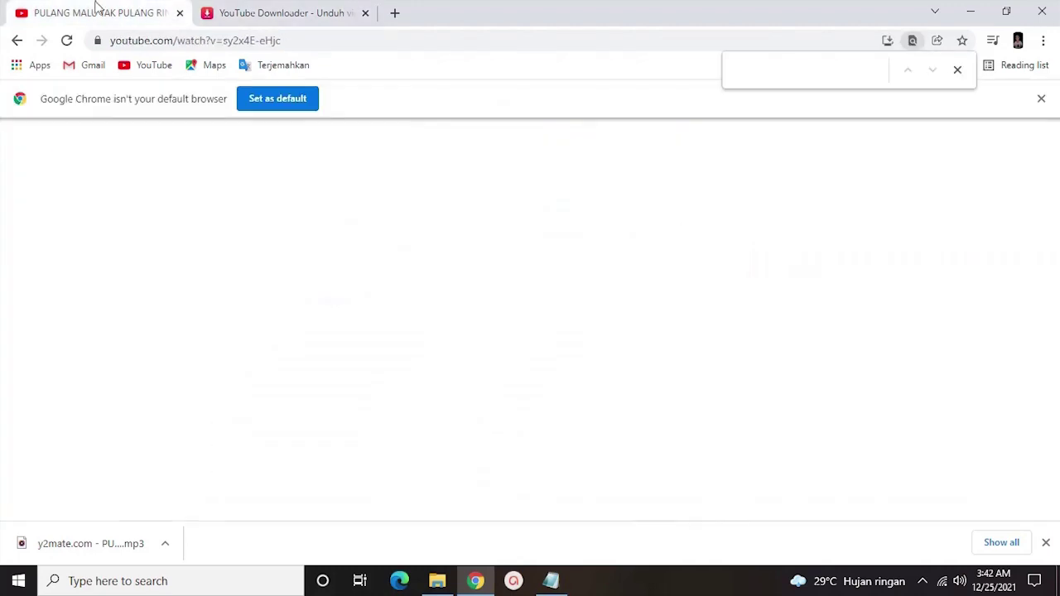
# - Copy the song title "seberkas sinar" from the Notepad list and search YouTube for "cover zidan seberkas sinar"
pyautogui.click(551, 581)
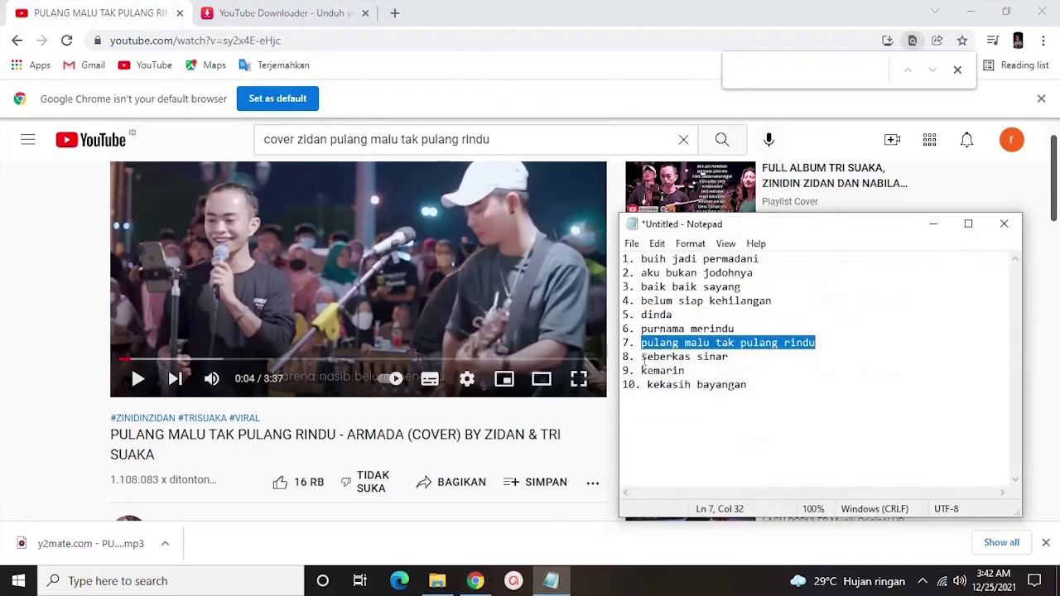
pyautogui.moveTo(642, 358); pyautogui.dragTo(772, 356)
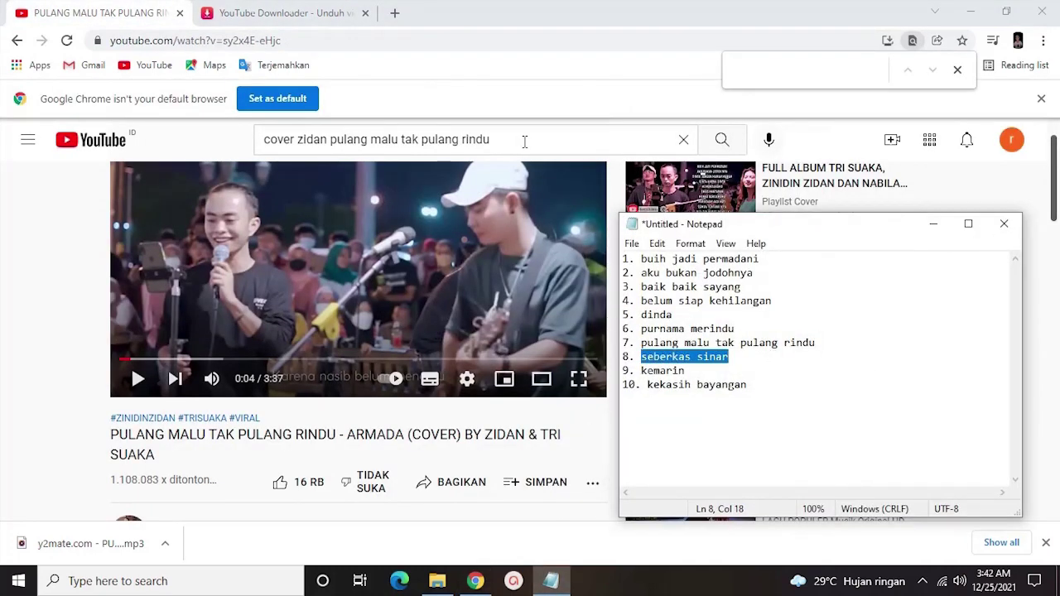
pyautogui.moveTo(490, 139); pyautogui.dragTo(381, 139)
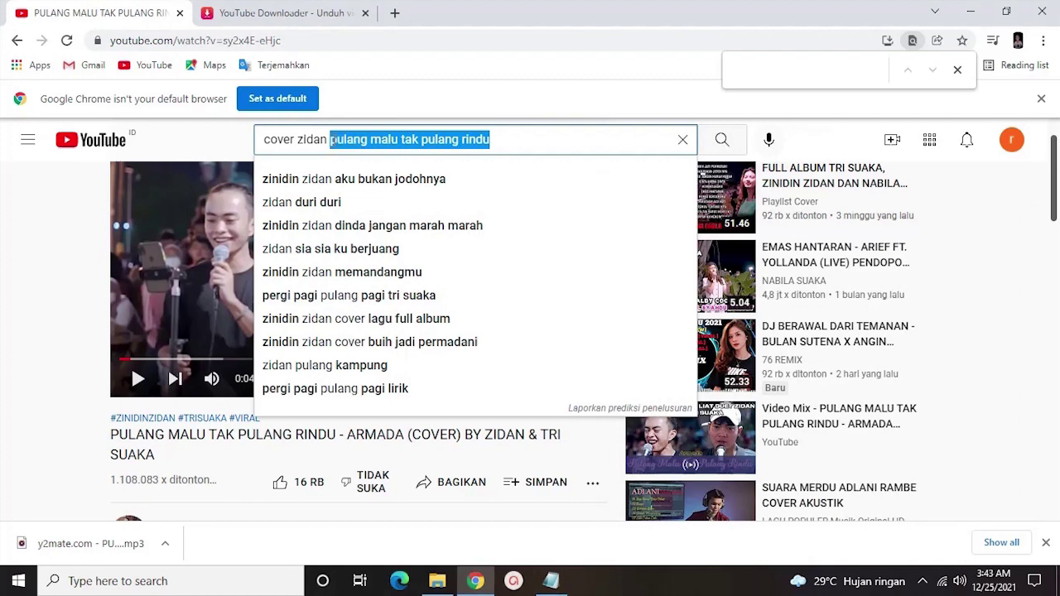
pyautogui.write('seberkas sinar')
pyautogui.press('Return')
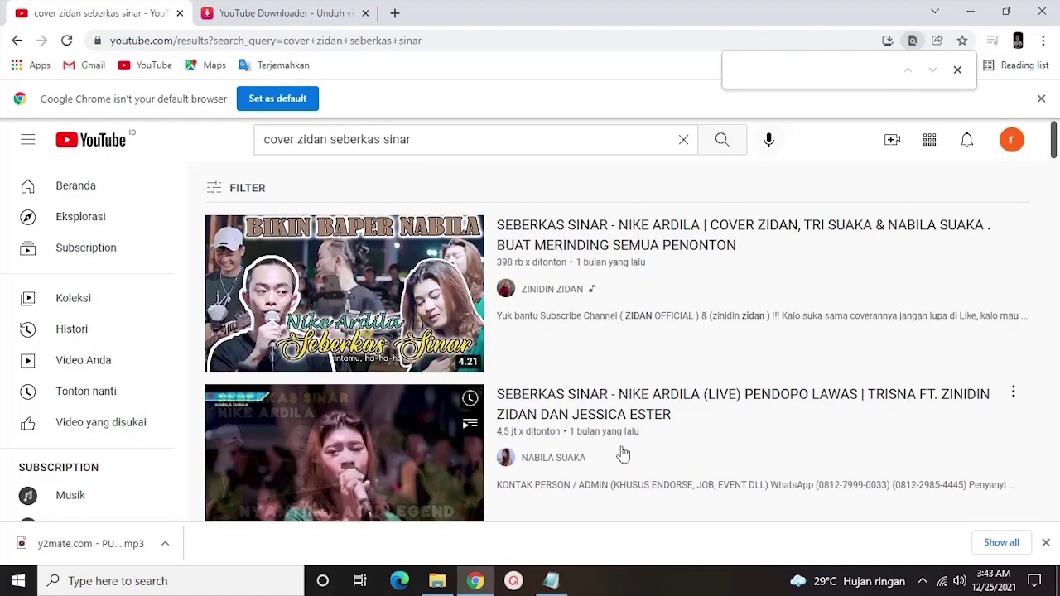
# - Open the "Seberkas Sinar" cover by Zidan, Tri Suaka & Nabila Suaka and copy its share link
pyautogui.click(421, 338)
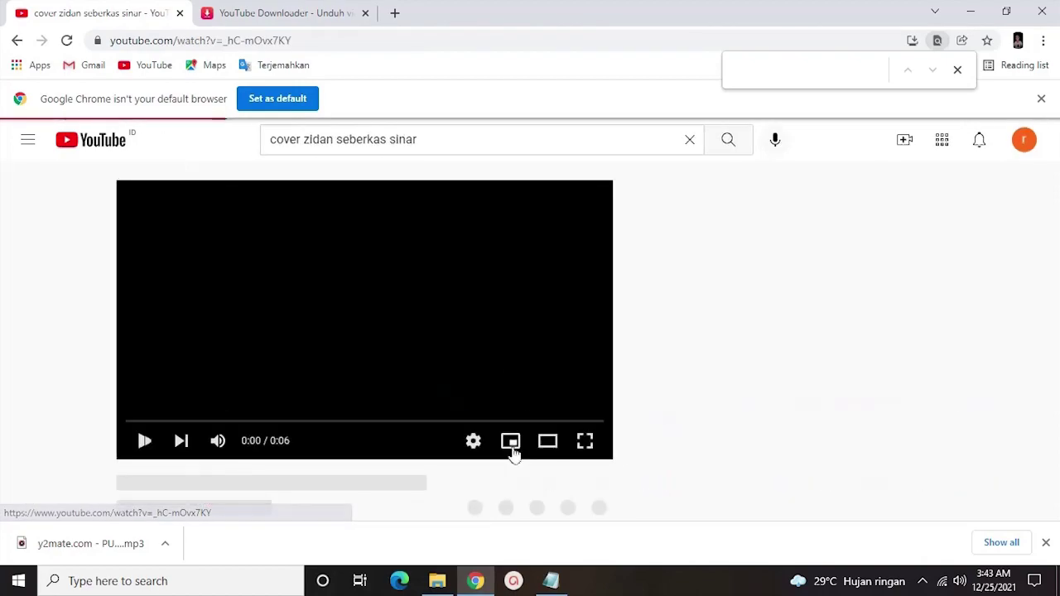
pyautogui.scroll(-2, 485, 509)
pyautogui.scroll(-1, 476, 500)
pyautogui.click(455, 389)
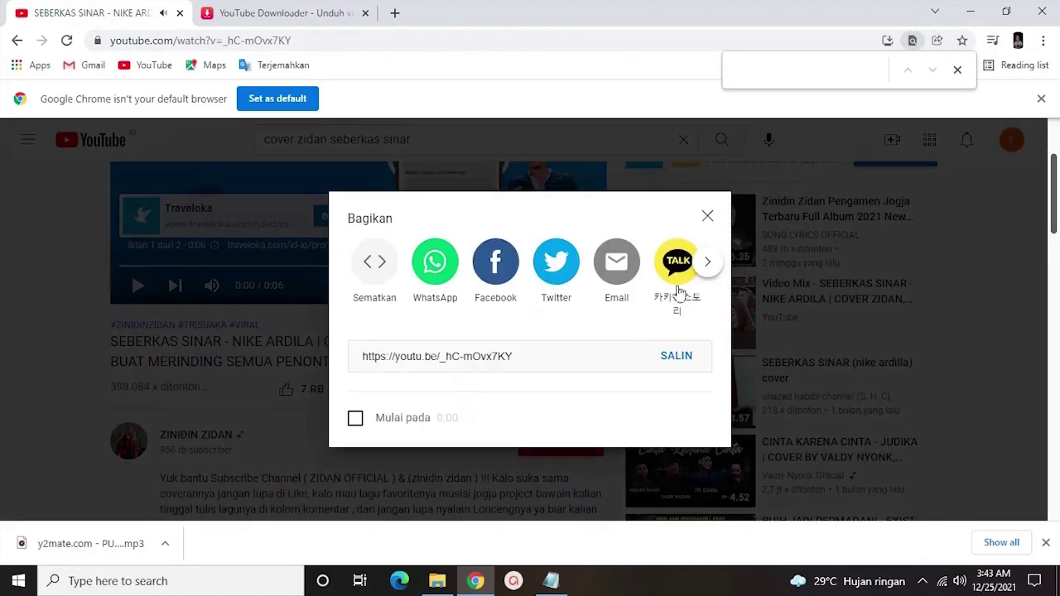
pyautogui.click(676, 356)
pyautogui.hotkey('ctrl', 'c')
pyautogui.click(707, 216)
pyautogui.click(332, 13)
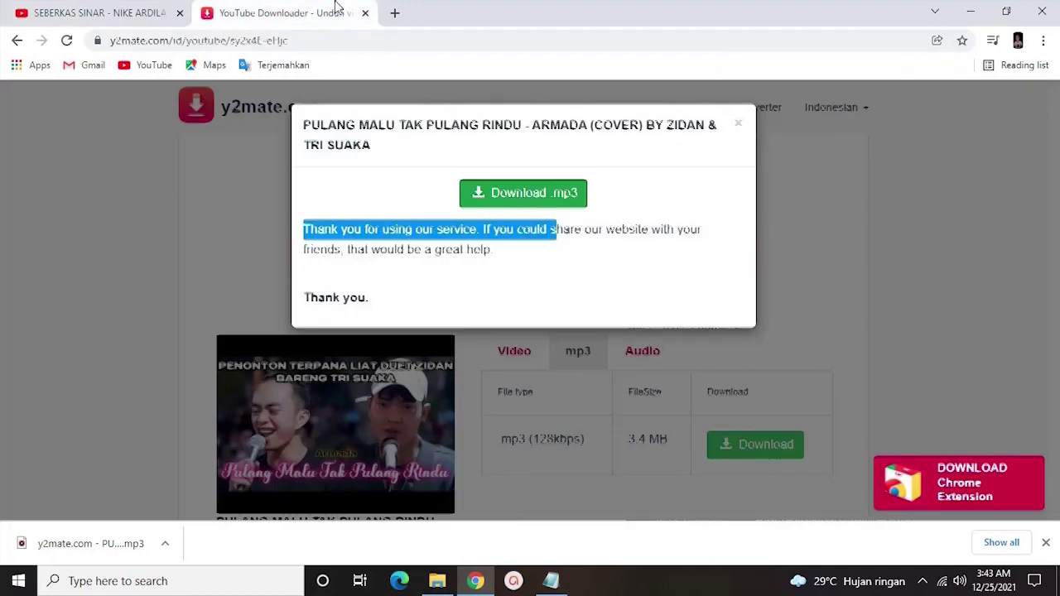
pyautogui.click(738, 124)
pyautogui.click(479, 251)
pyautogui.hotkey('ctrl', 'v')
pyautogui.click(687, 263)
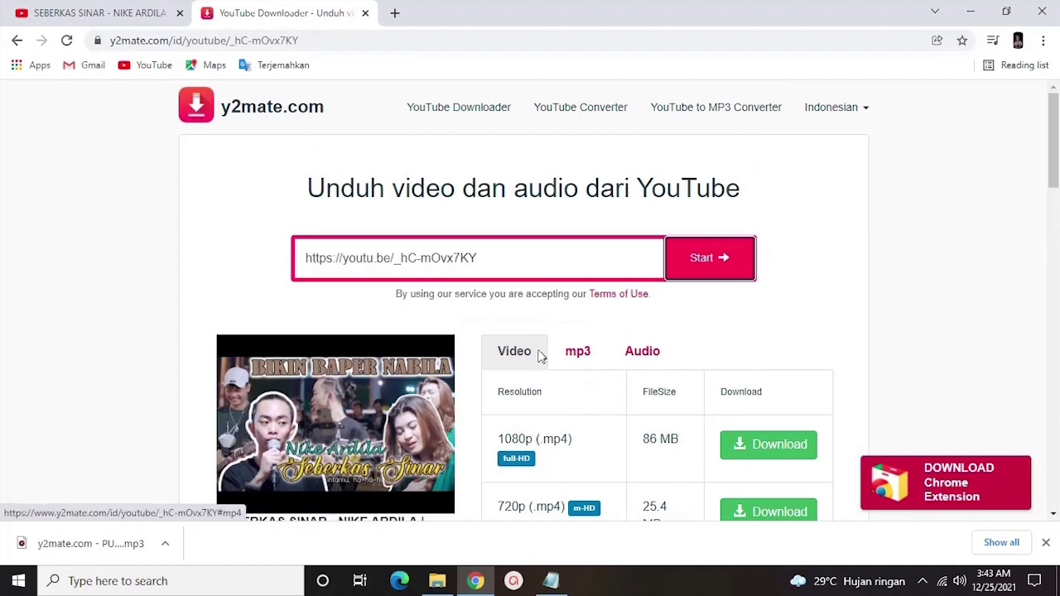
# - Download the "Seberkas Sinar" cover as a 128kbps mp3
pyautogui.click(575, 352)
pyautogui.click(752, 454)
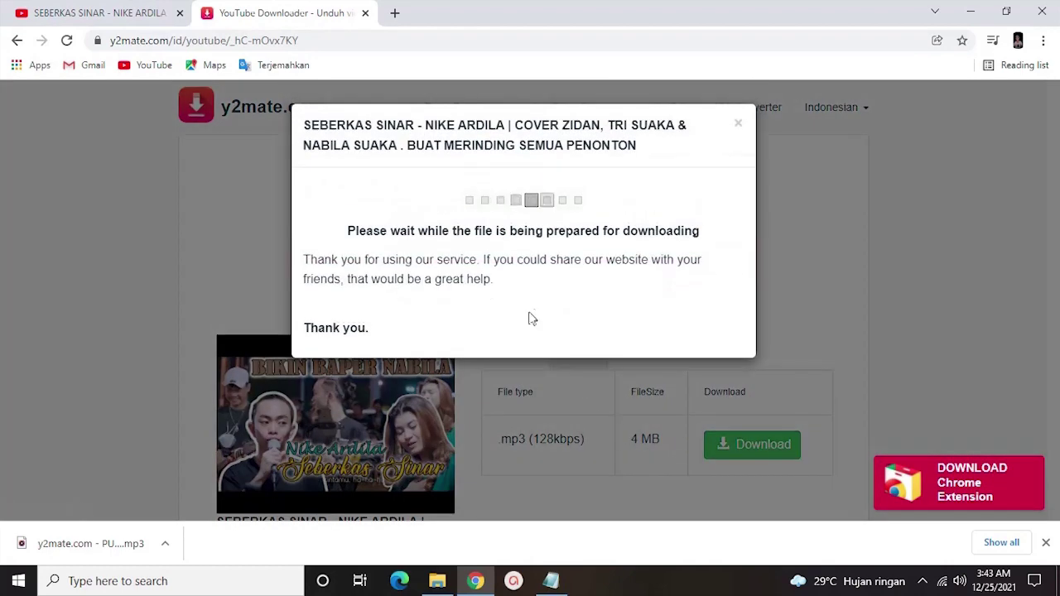
pyautogui.click(515, 193)
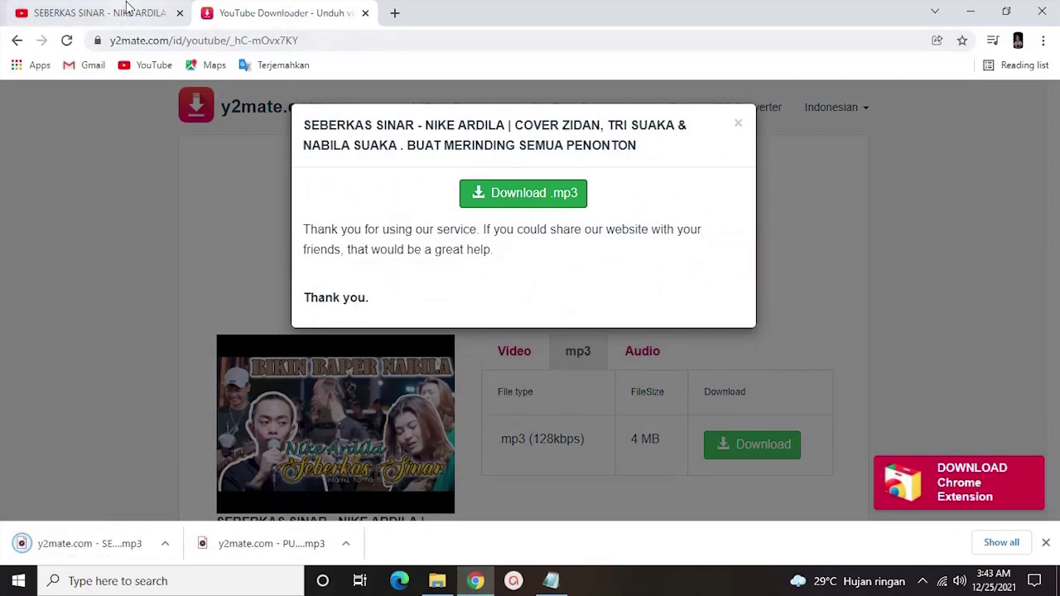
# - Copy the song title "kemarin" from the Notepad list and search YouTube for "cover zidan kemarin"
pyautogui.click(100, 12)
pyautogui.click(568, 582)
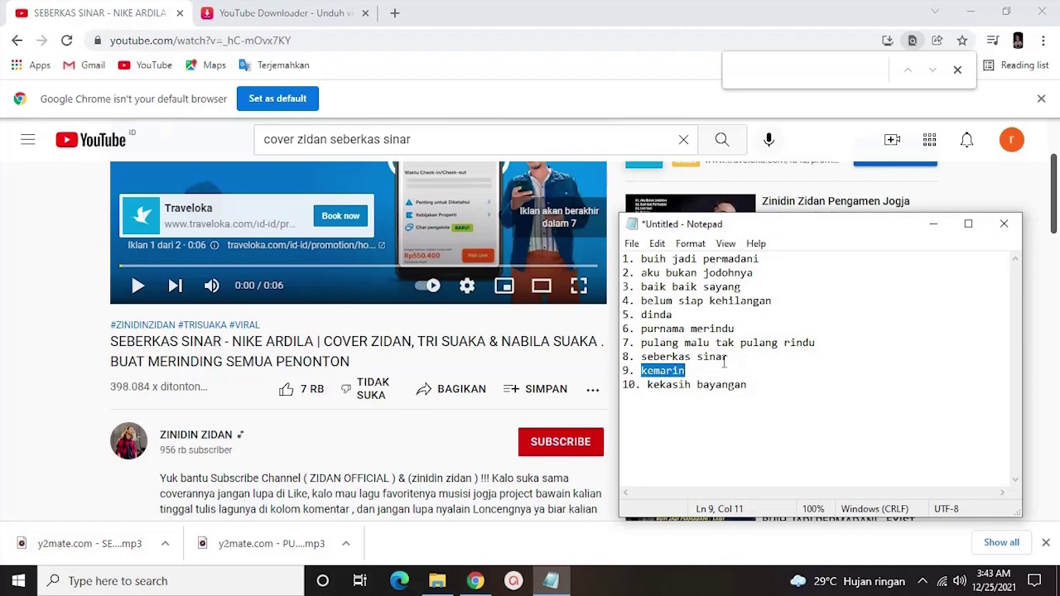
pyautogui.click(421, 144)
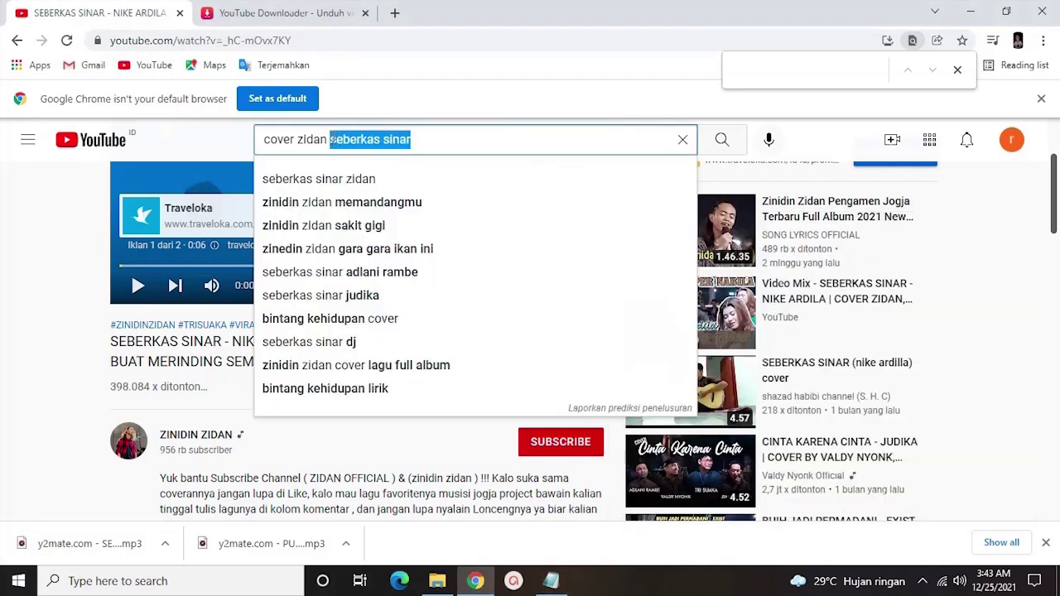
pyautogui.write('kemarin')
pyautogui.click(726, 139)
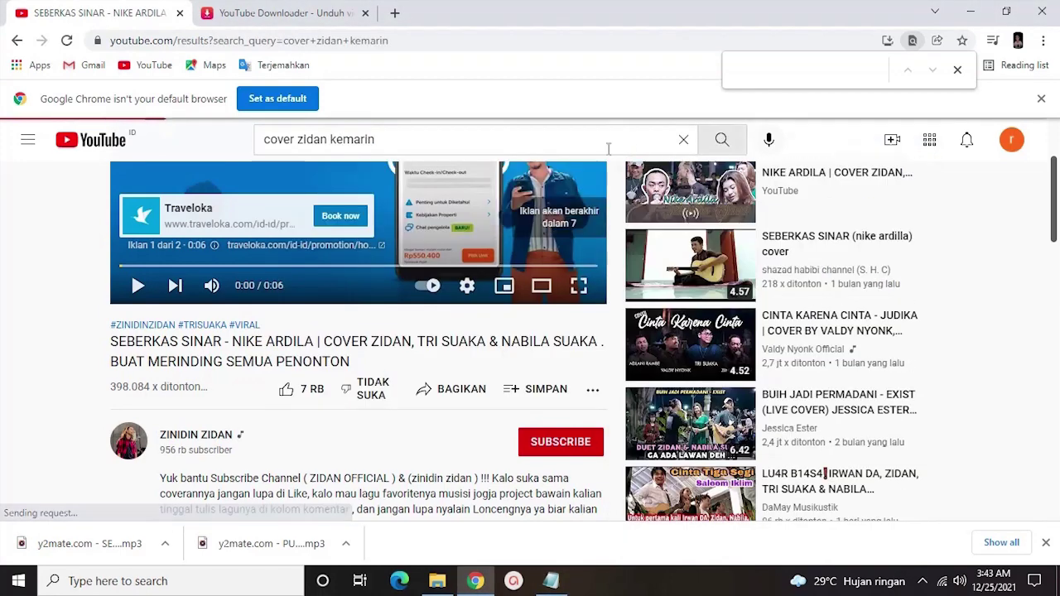
# - Find the "Hal Hebat - Govinda" cover by Zinidin Zidan in the search results, open it and copy its share link
pyautogui.scroll(-3, 788, 425)
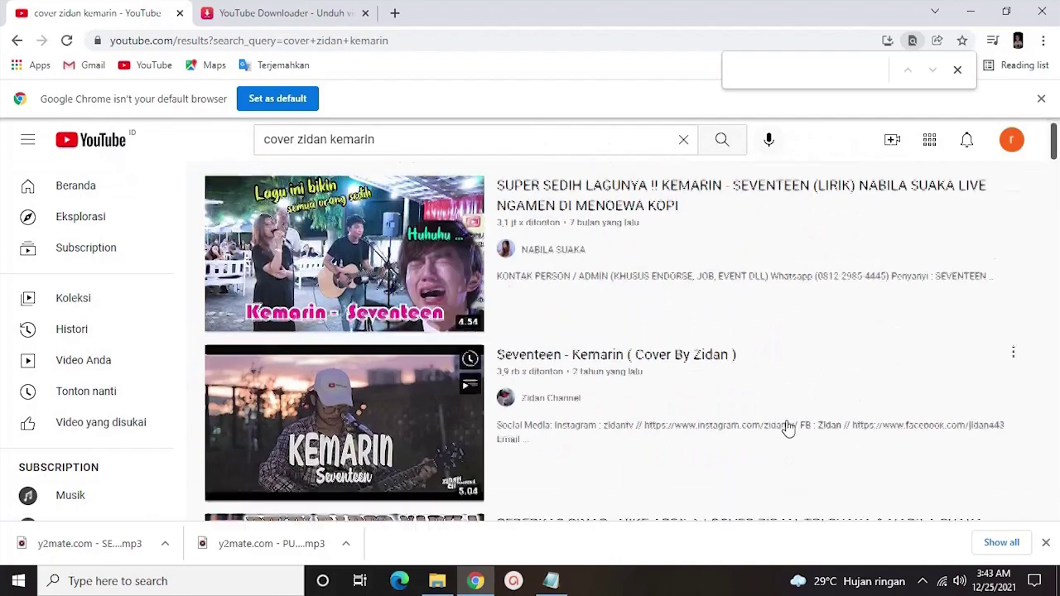
pyautogui.scroll(-3, 787, 420)
pyautogui.scroll(-3, 787, 404)
pyautogui.scroll(-5, 788, 404)
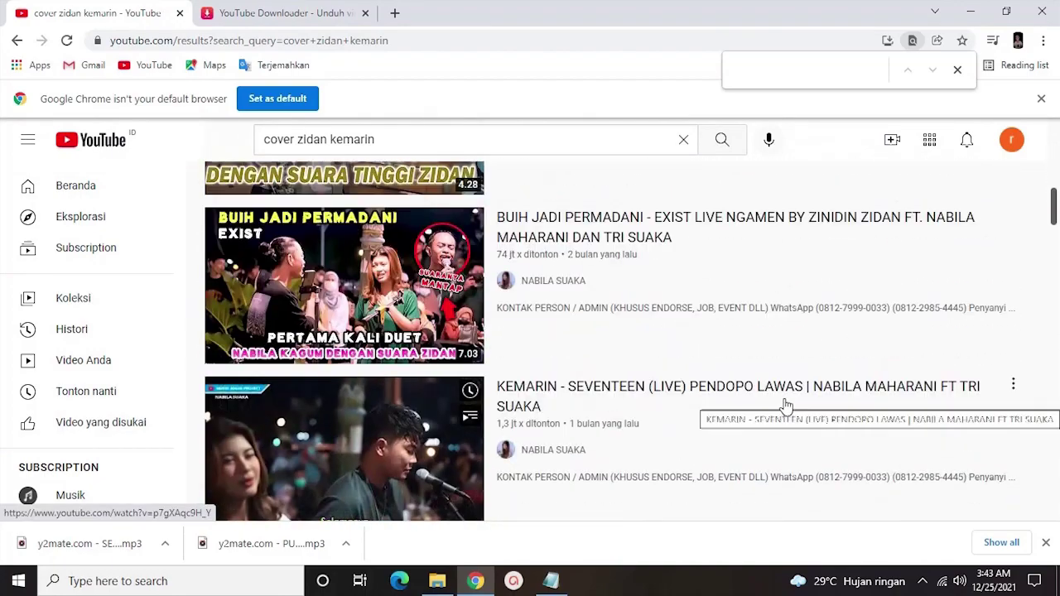
pyautogui.scroll(-5, 770, 402)
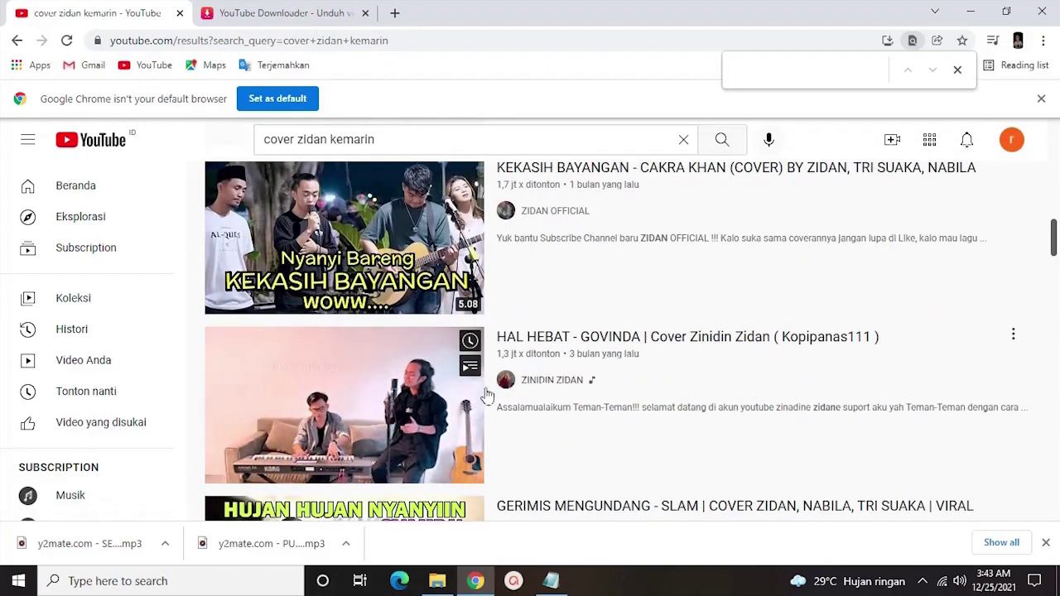
pyautogui.click(542, 389)
pyautogui.click(559, 458)
pyautogui.click(456, 513)
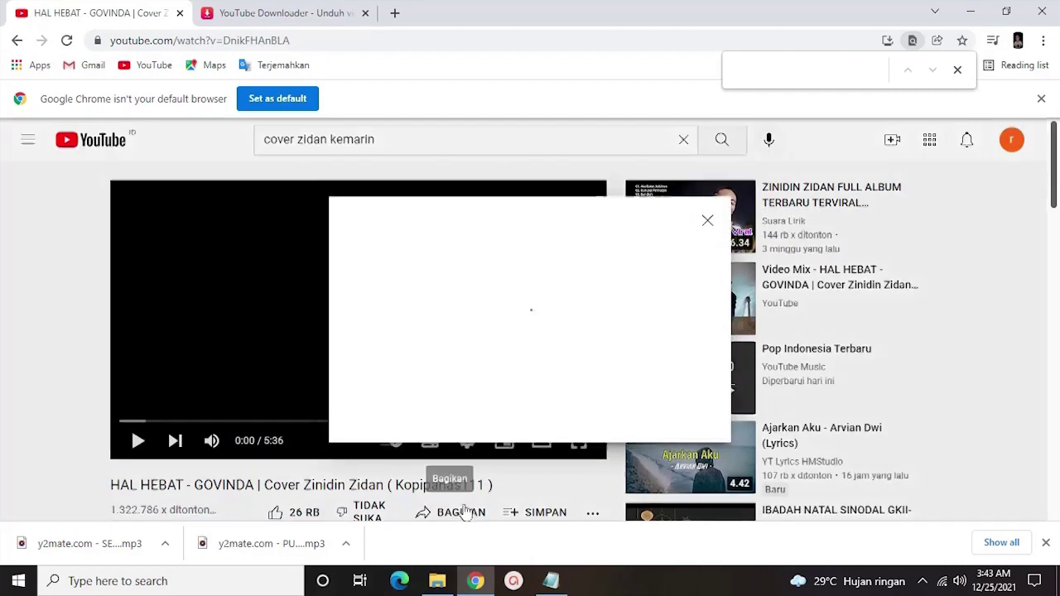
pyautogui.click(674, 357)
pyautogui.hotkey('ctrl', 'c')
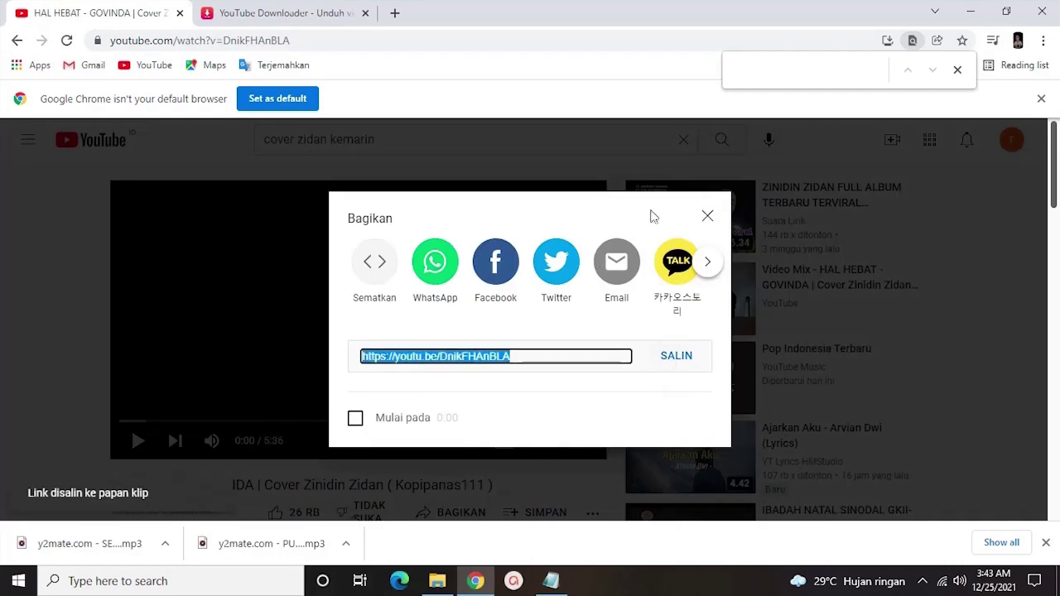
pyautogui.click(708, 217)
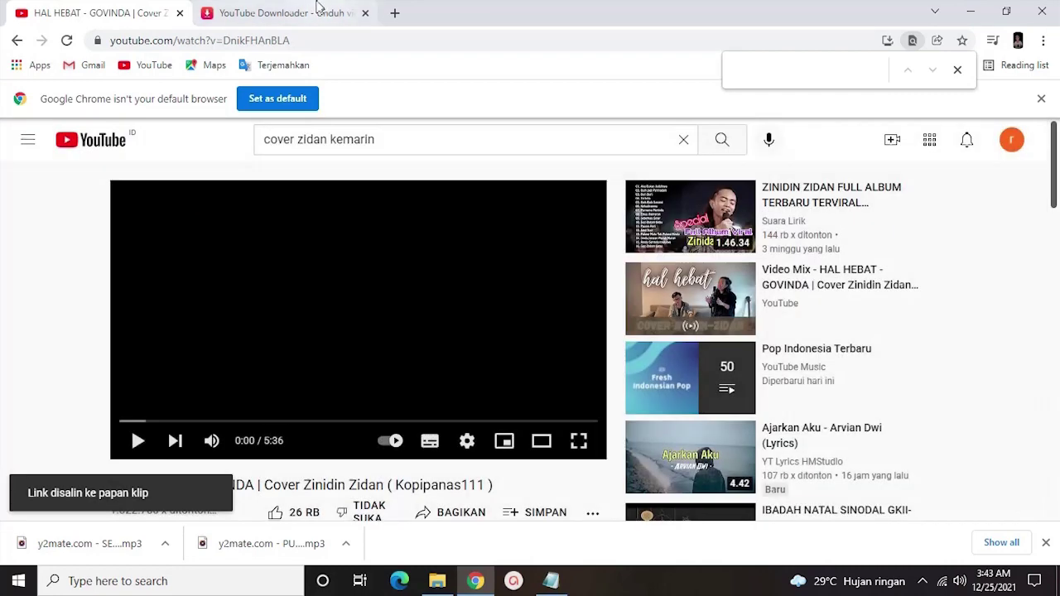
pyautogui.click(281, 12)
pyautogui.click(737, 124)
pyautogui.click(508, 249)
pyautogui.hotkey('ctrl', 'v')
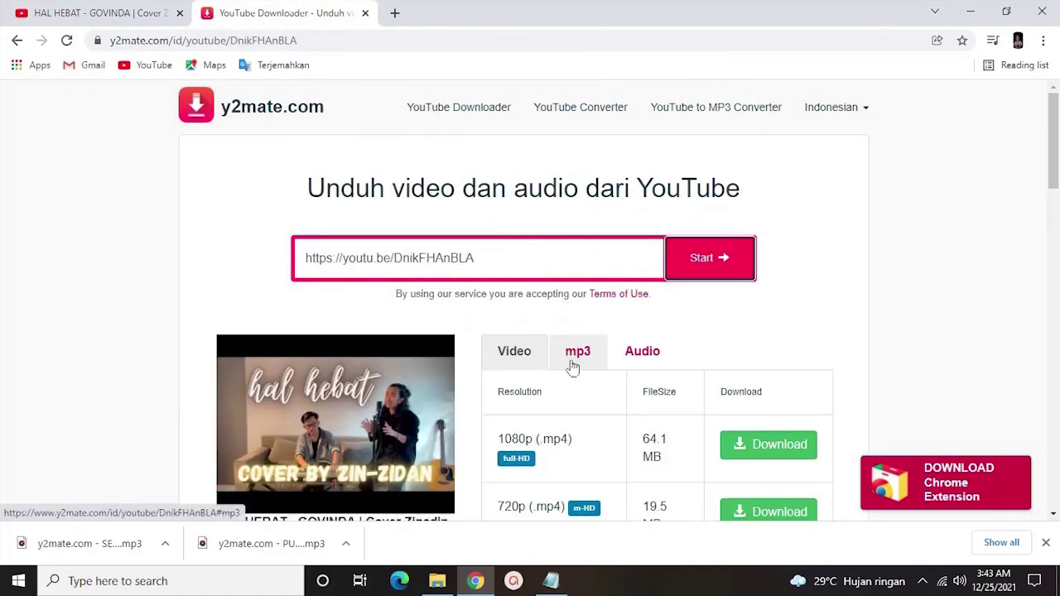
# - Download the "Hal Hebat" cover as a 128kbps mp3 and change item 9 of the Notepad song list to "hal hebat"
pyautogui.click(577, 351)
pyautogui.click(726, 448)
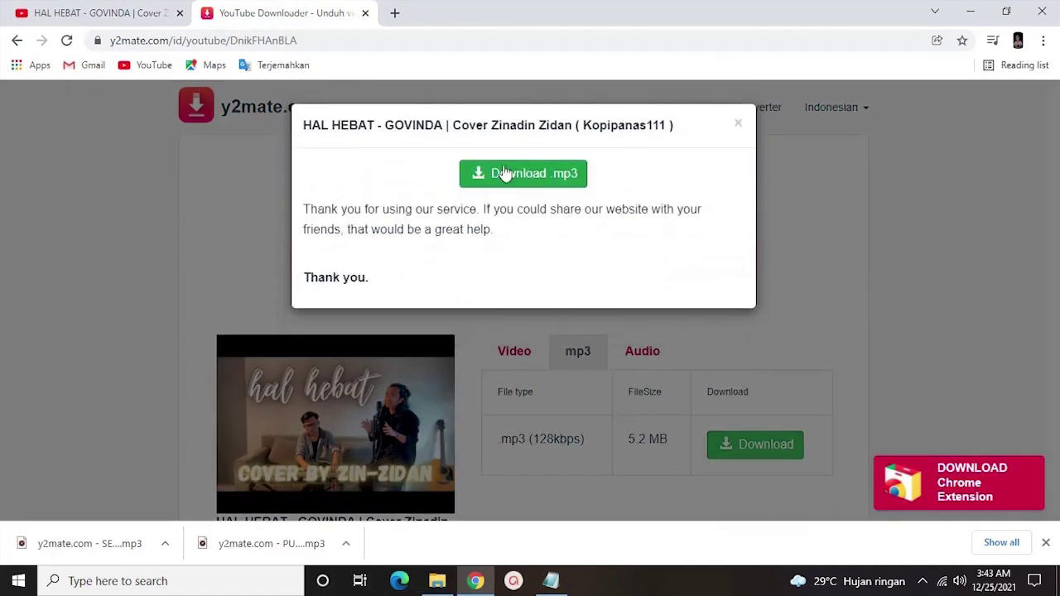
pyautogui.hotkey('alt', 'Tab')
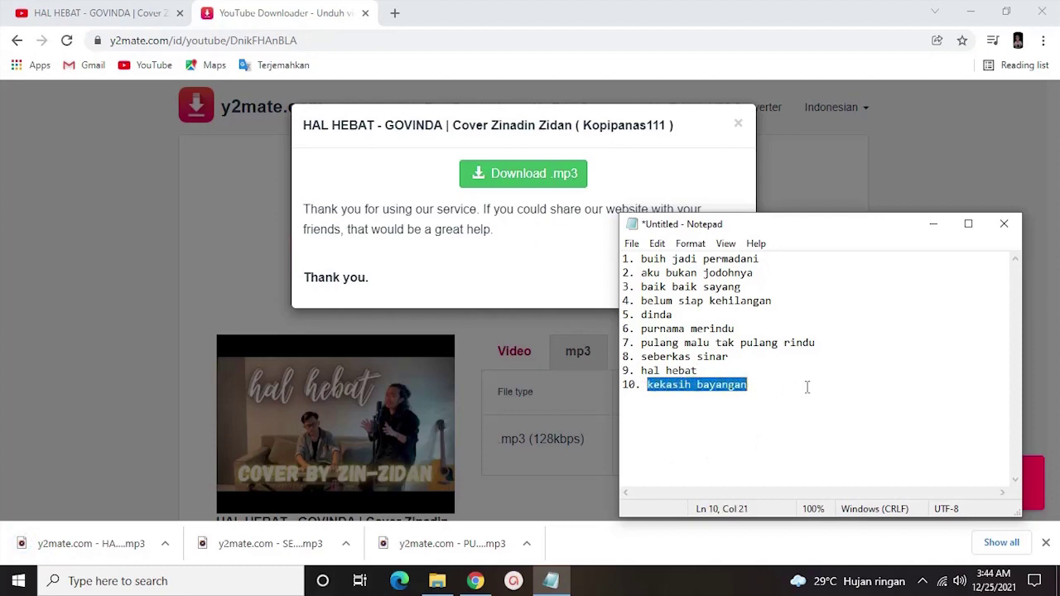
# - Switch back to the YouTube page and search for "cover zidan kekasih bayangan"
pyautogui.click(166, 14)
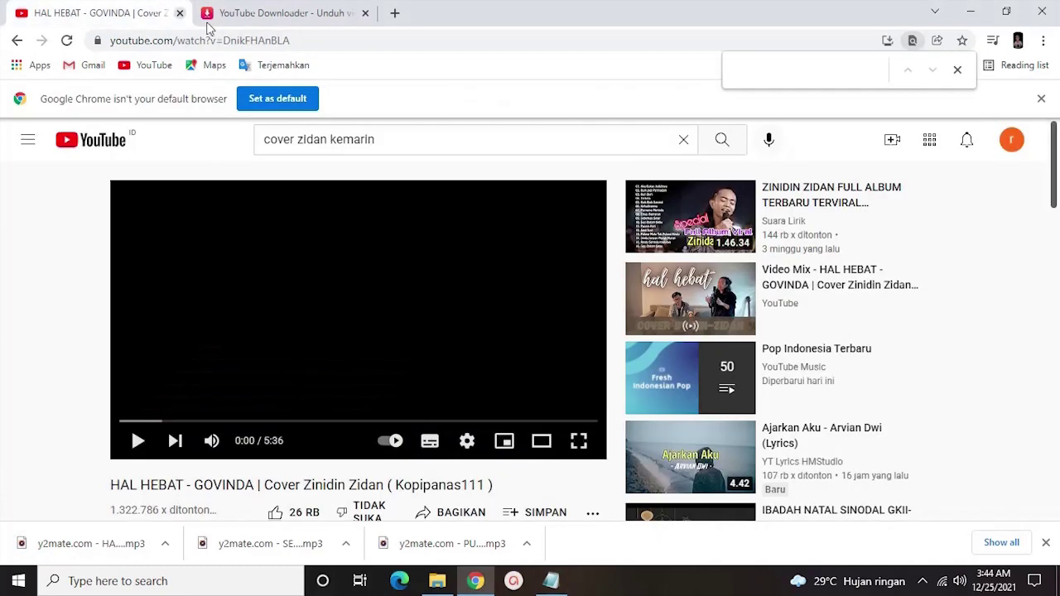
pyautogui.moveTo(395, 137); pyautogui.dragTo(372, 134)
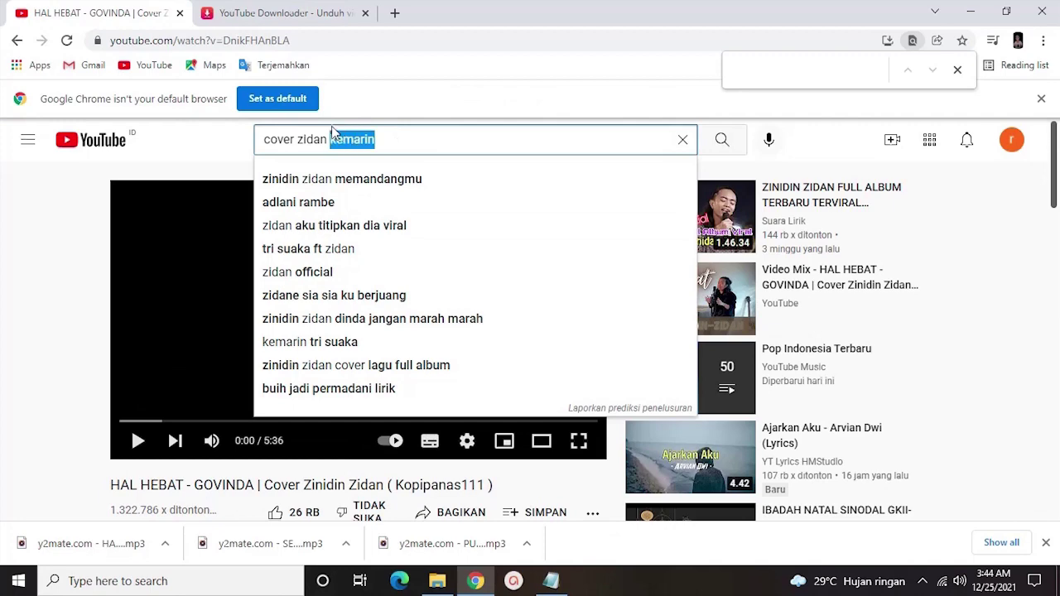
pyautogui.click(721, 139)
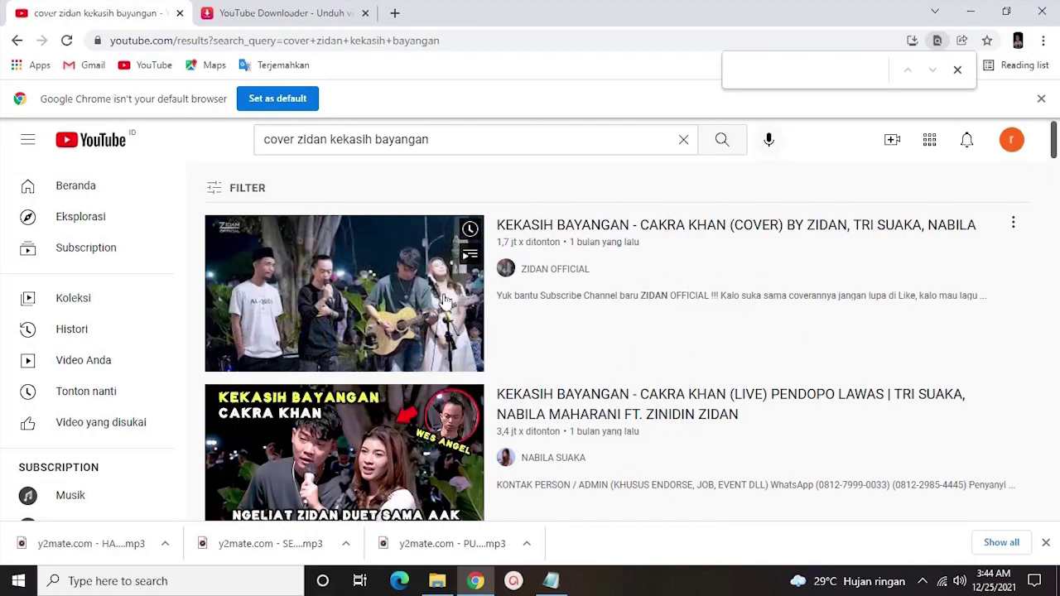
# - Open the "Kekasih Bayangan - Cakra Khan" cover by Zidan, Tri Suaka and Nabila and copy its share link
pyautogui.click(489, 326)
pyautogui.scroll(-3, 467, 398)
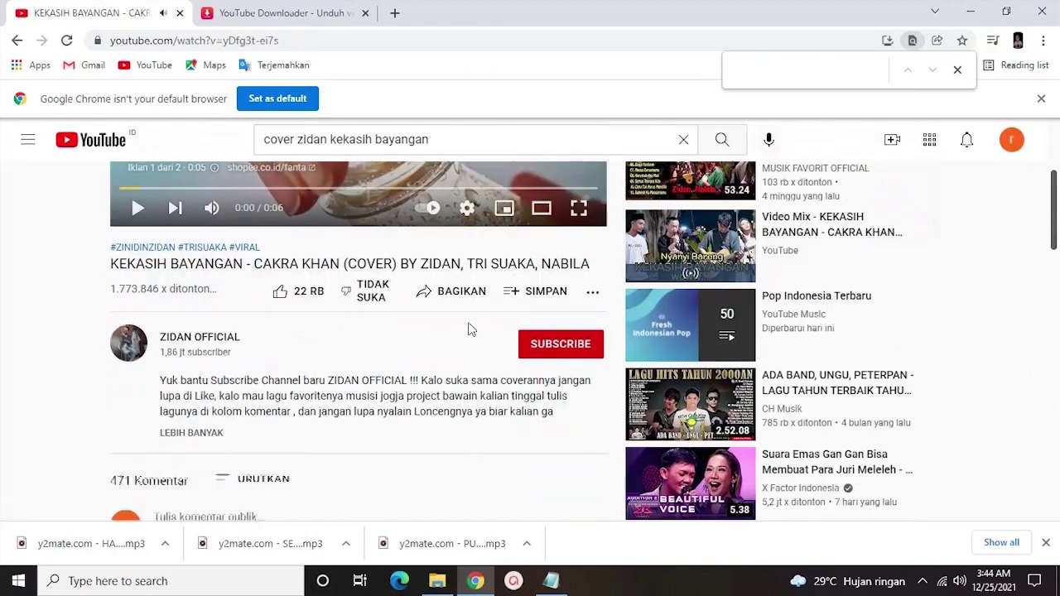
pyautogui.click(462, 294)
pyautogui.click(667, 356)
pyautogui.hotkey('ctrl', 'c')
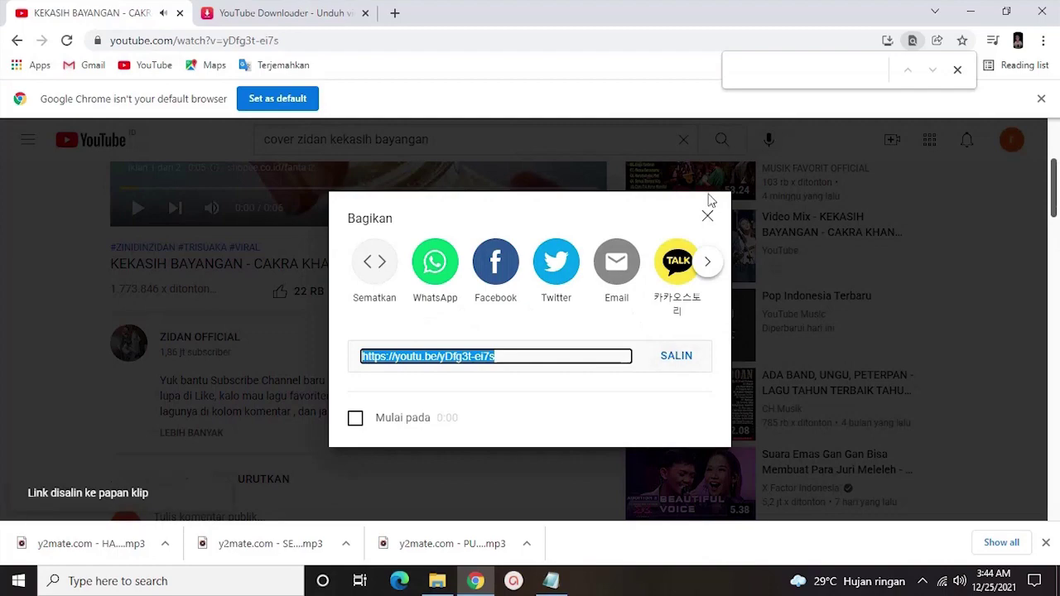
pyautogui.click(708, 216)
pyautogui.click(282, 12)
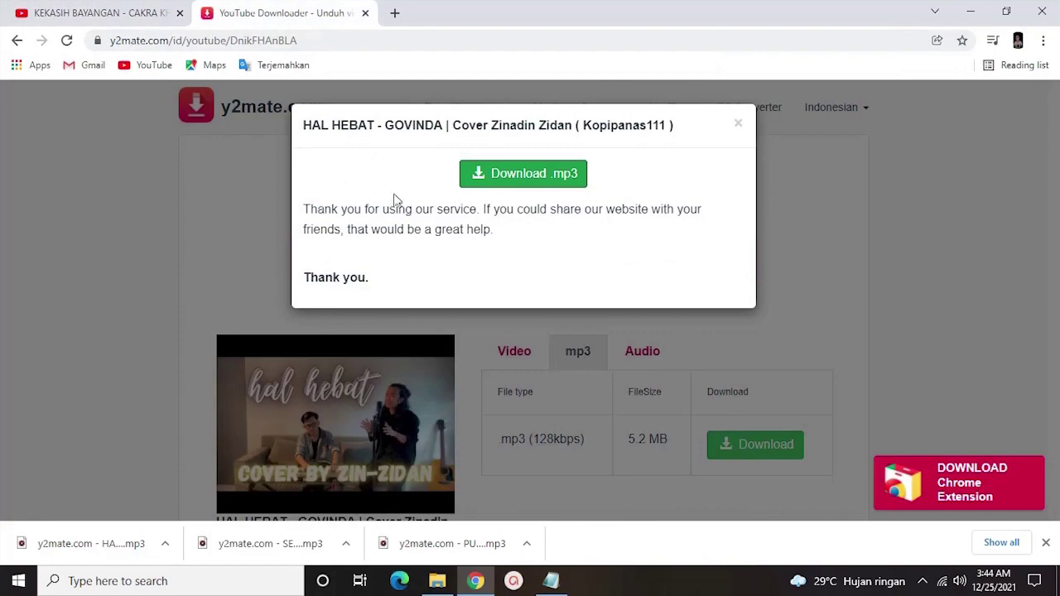
pyautogui.click(737, 124)
pyautogui.click(507, 251)
pyautogui.hotkey('ctrl', 'v')
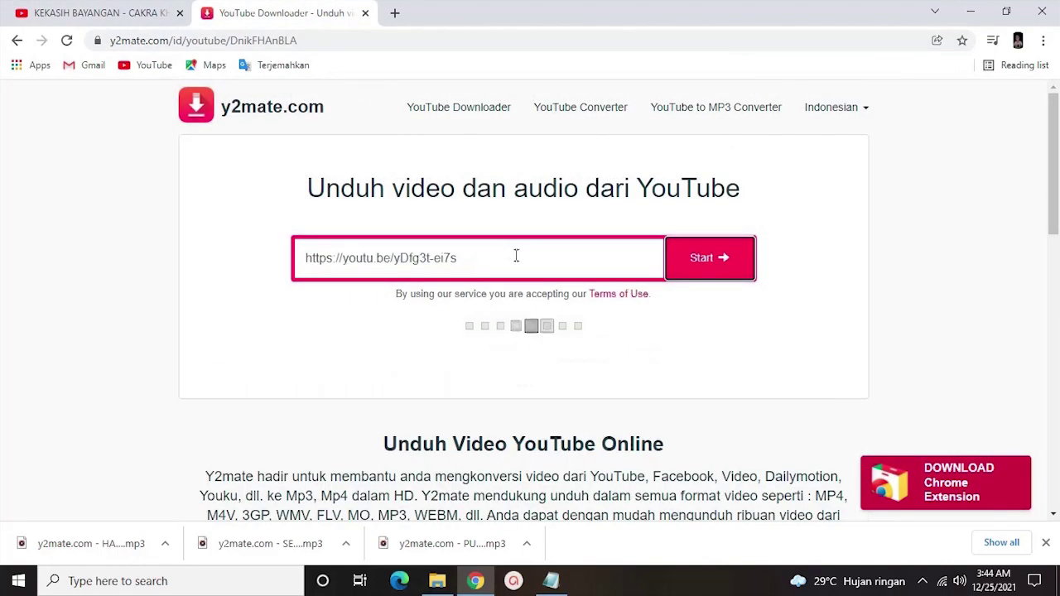
# - Download the "Kekasih Bayangan" cover as a 128kbps mp3 and dismiss the browser's downloads list
pyautogui.click(600, 362)
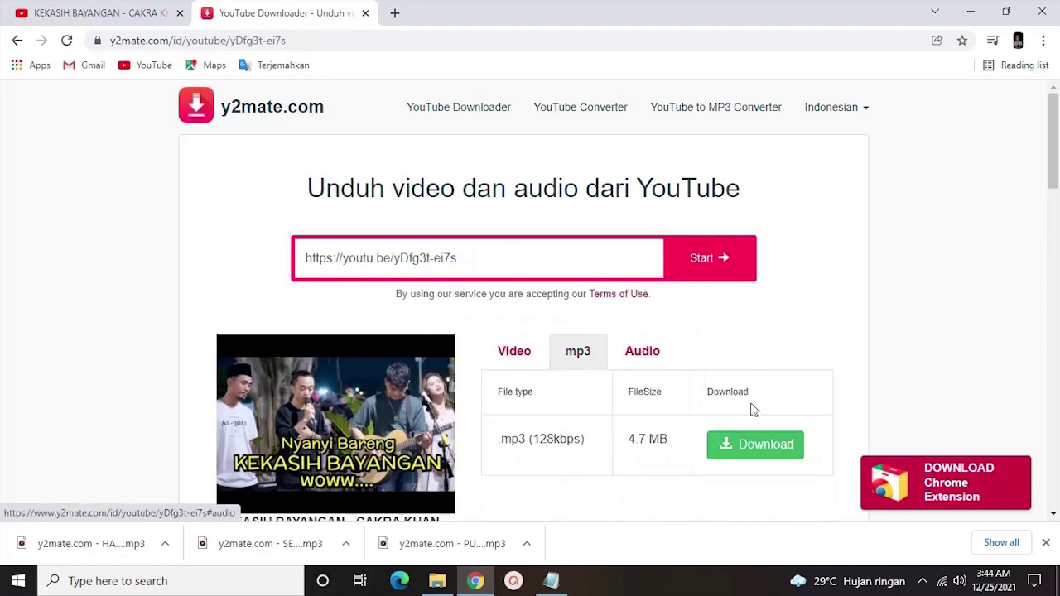
pyautogui.click(760, 451)
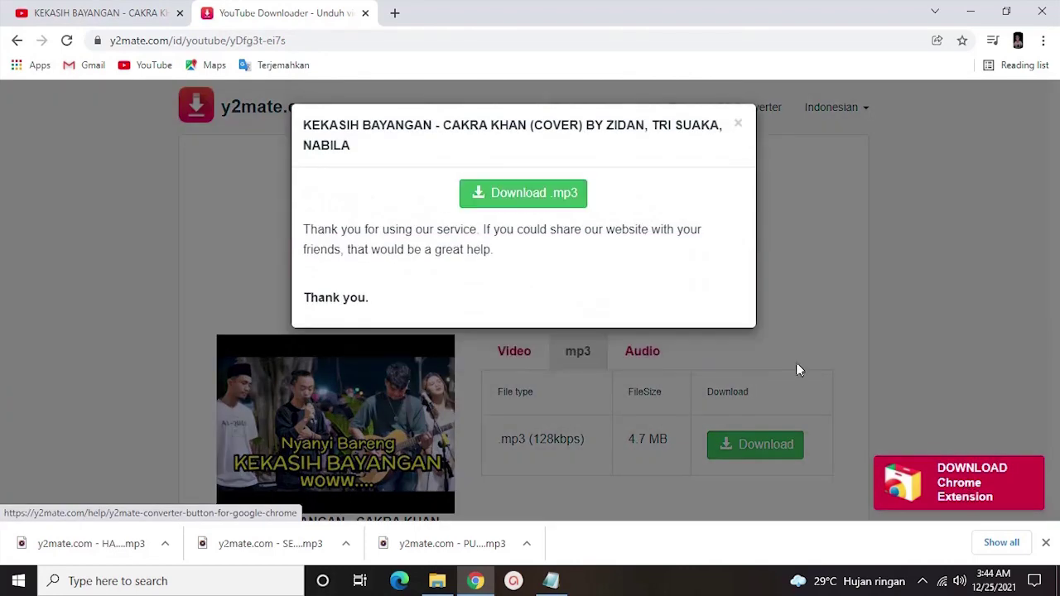
pyautogui.click(556, 197)
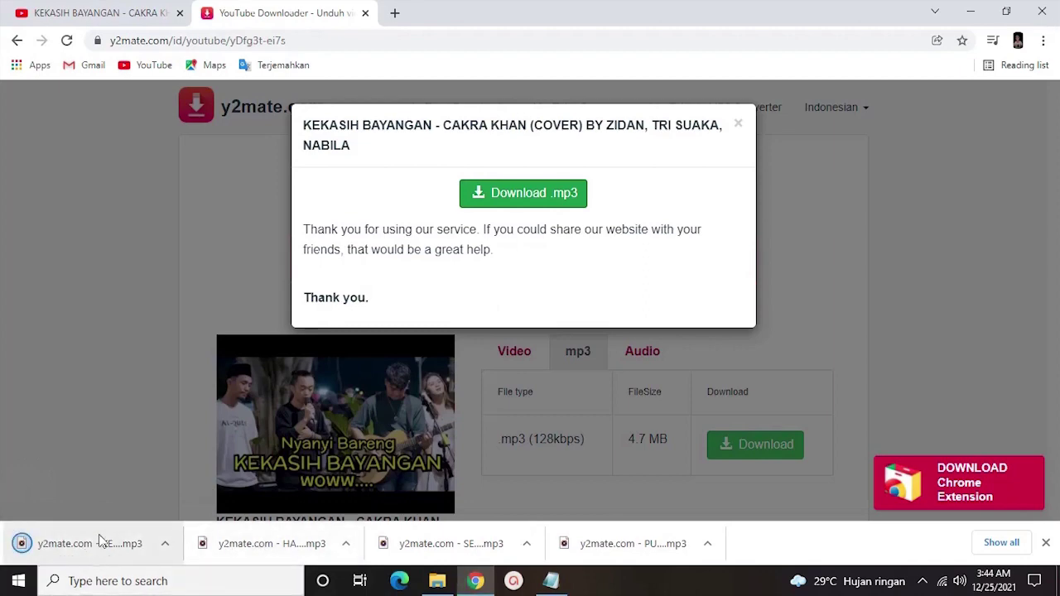
pyautogui.click(1045, 542)
# - Switch back to the YouTube page and search for "green screen salju"
pyautogui.click(145, 18)
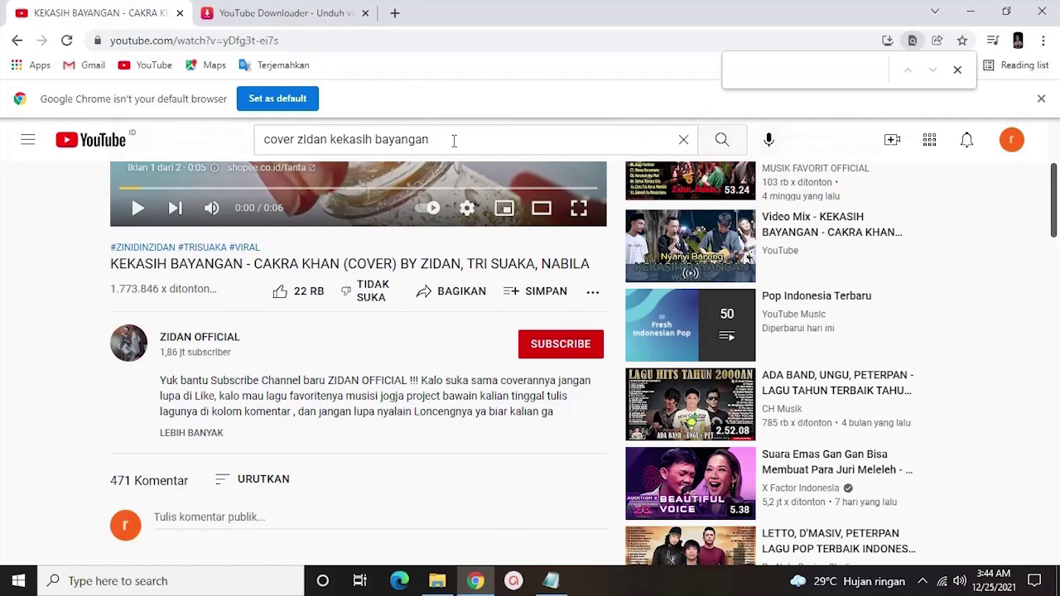
pyautogui.moveTo(454, 140); pyautogui.dragTo(302, 132)
pyautogui.write('agree')
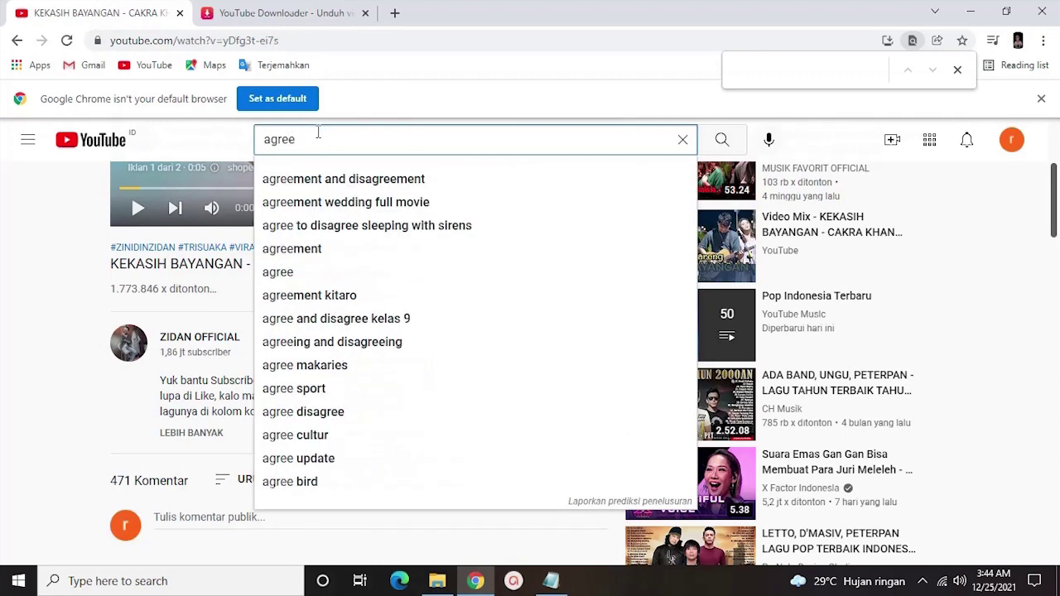
pyautogui.hotkey('ctrl', 'a')
pyautogui.write('green s')
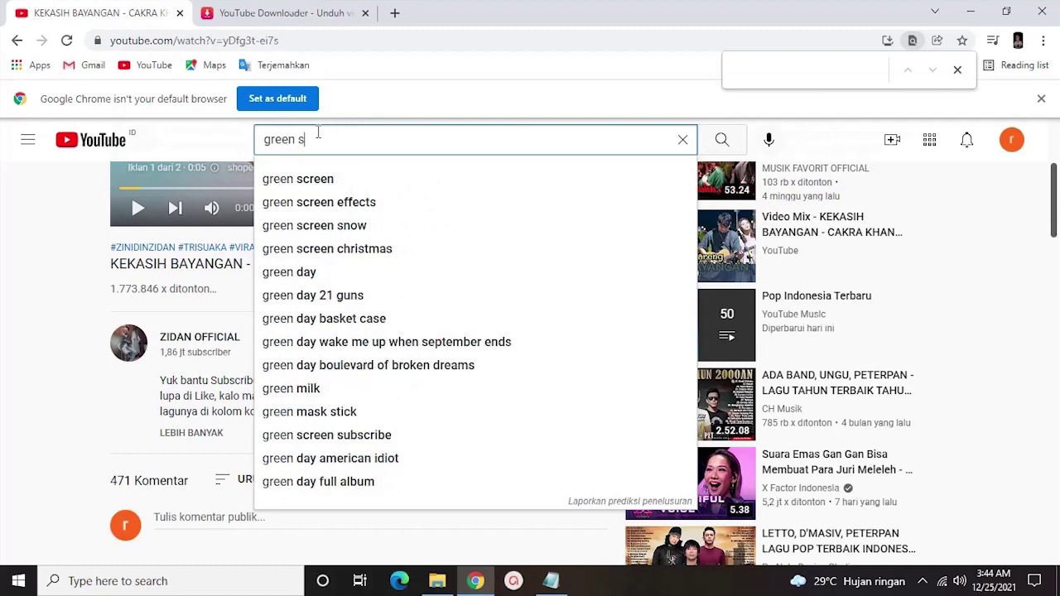
pyautogui.write('creen salju')
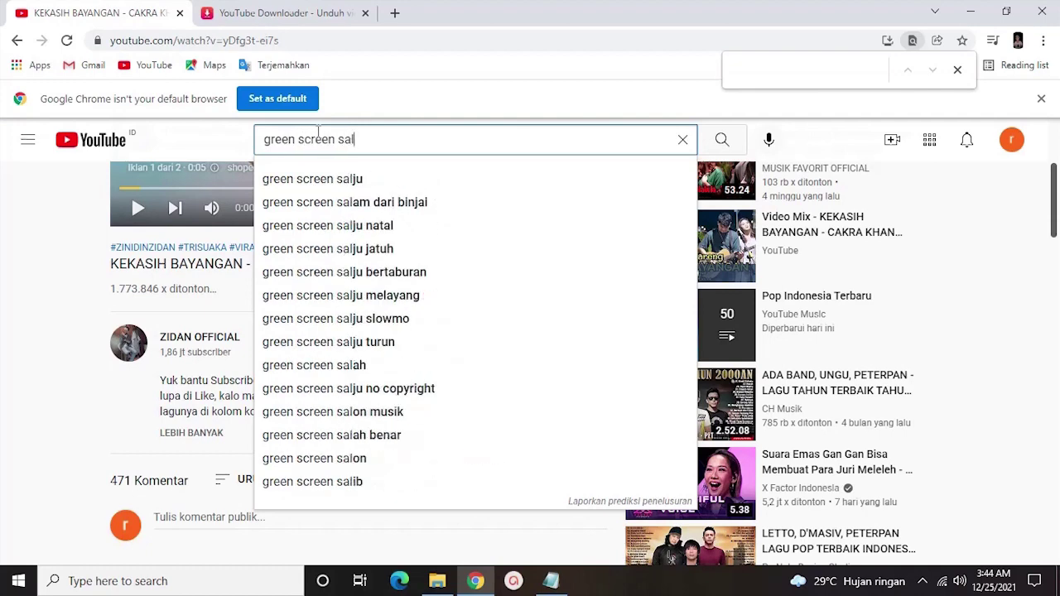
pyautogui.press('Return')
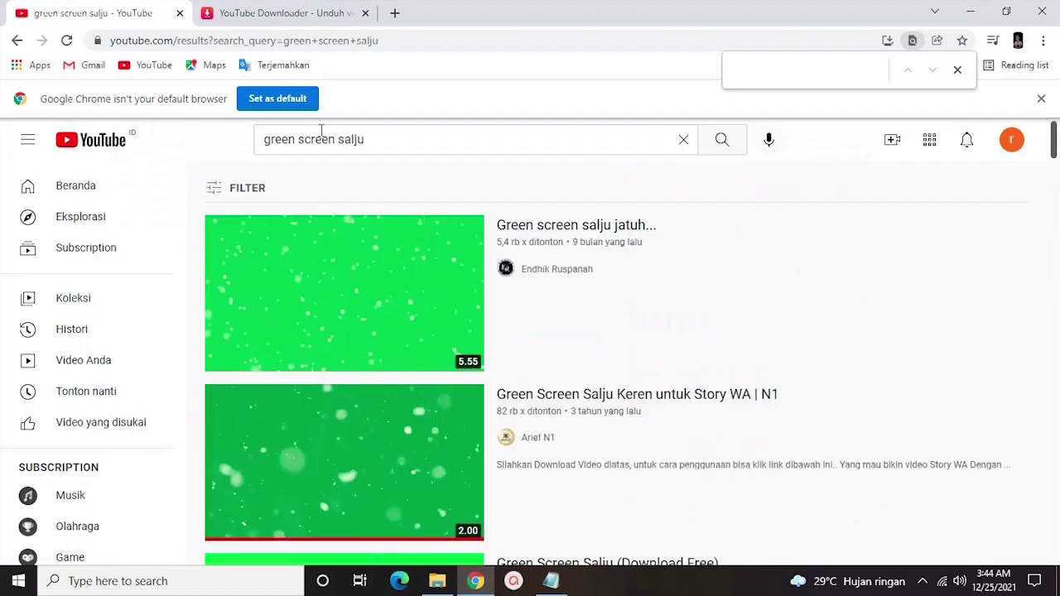
# - Open the "Green Screen Salju Keren untuk Story WA | N1" video from the search results and copy its share link
pyautogui.scroll(-2, 433, 229)
pyautogui.click(406, 294)
pyautogui.click(406, 294)
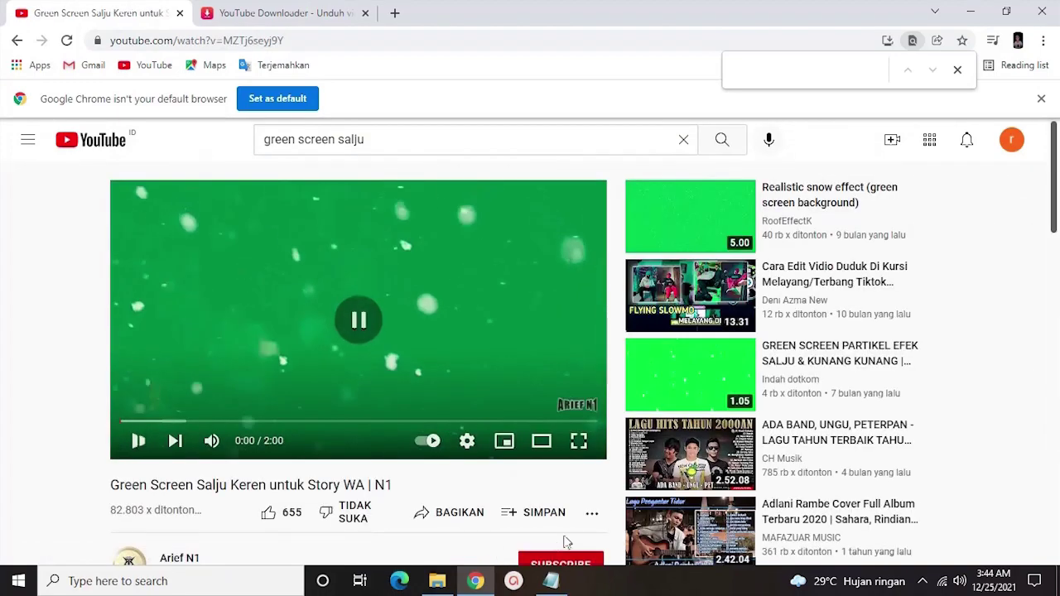
pyautogui.click(450, 512)
pyautogui.click(674, 378)
pyautogui.hotkey('ctrl', 'c')
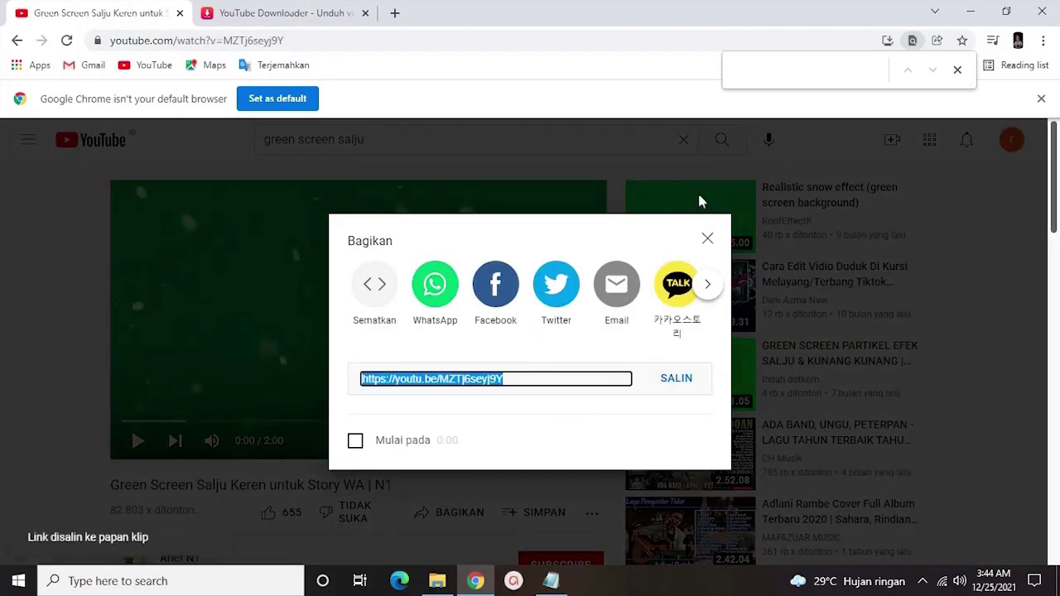
pyautogui.click(708, 241)
pyautogui.click(277, 12)
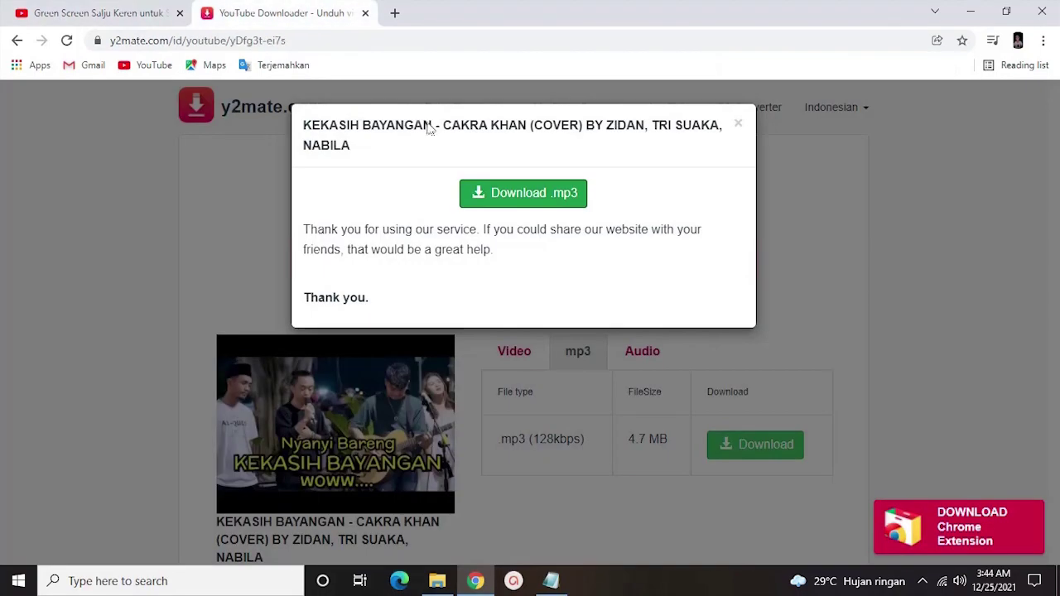
pyautogui.click(739, 123)
pyautogui.tripleClick(464, 258)
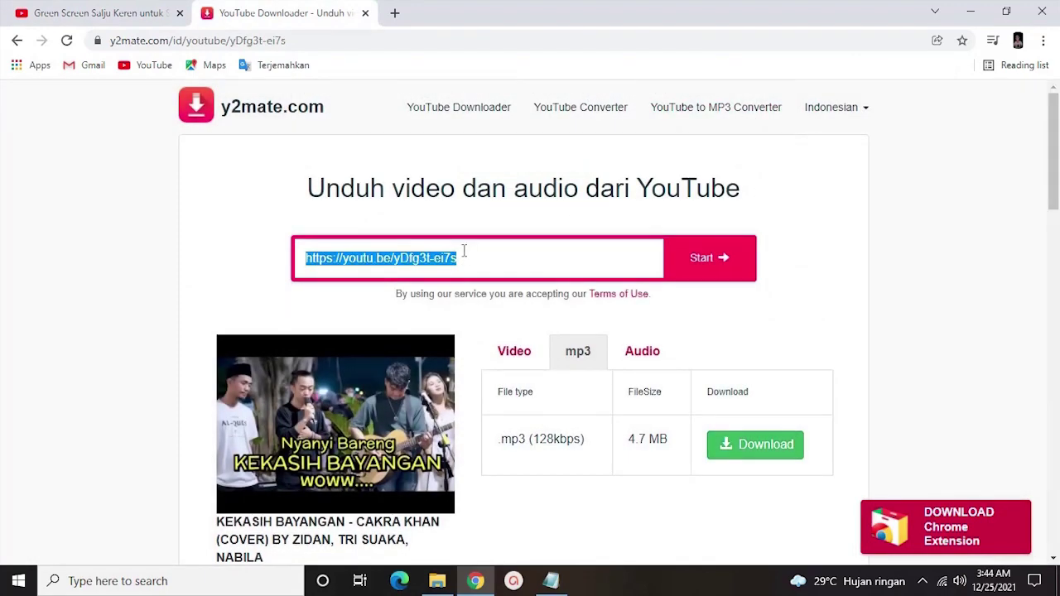
pyautogui.hotkey('ctrl', 'v')
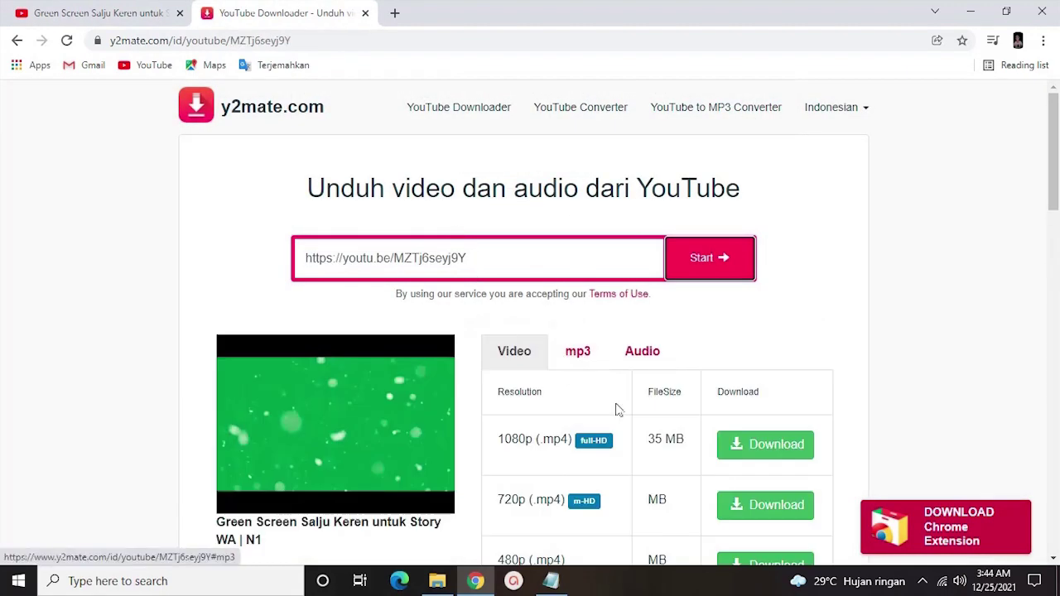
# - Download the "Green Screen Salju Keren untuk Story WA" video as a 480p mp4
pyautogui.scroll(-2, 627, 409)
pyautogui.click(762, 418)
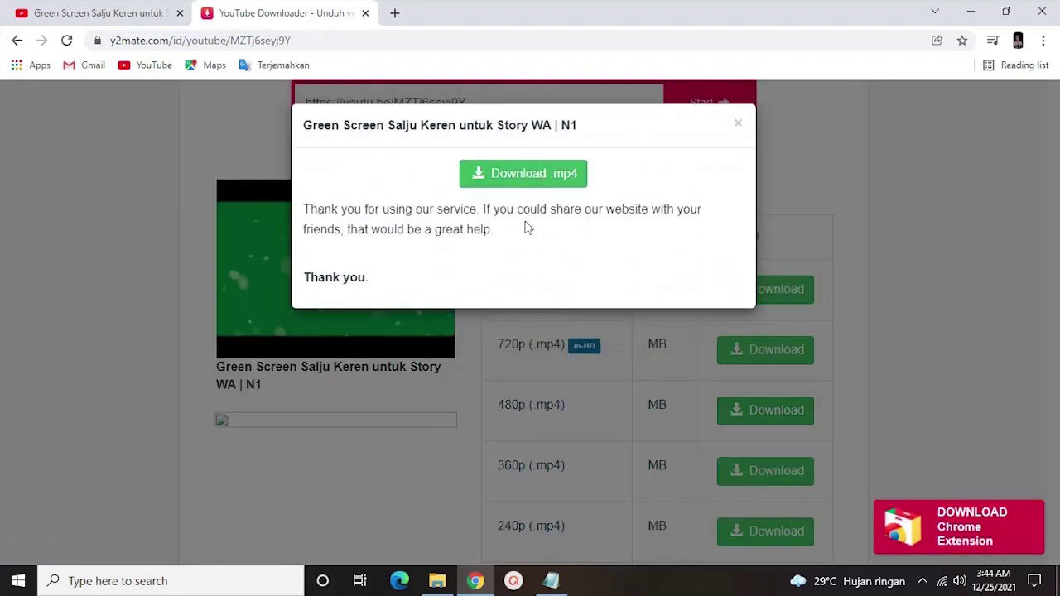
pyautogui.click(530, 181)
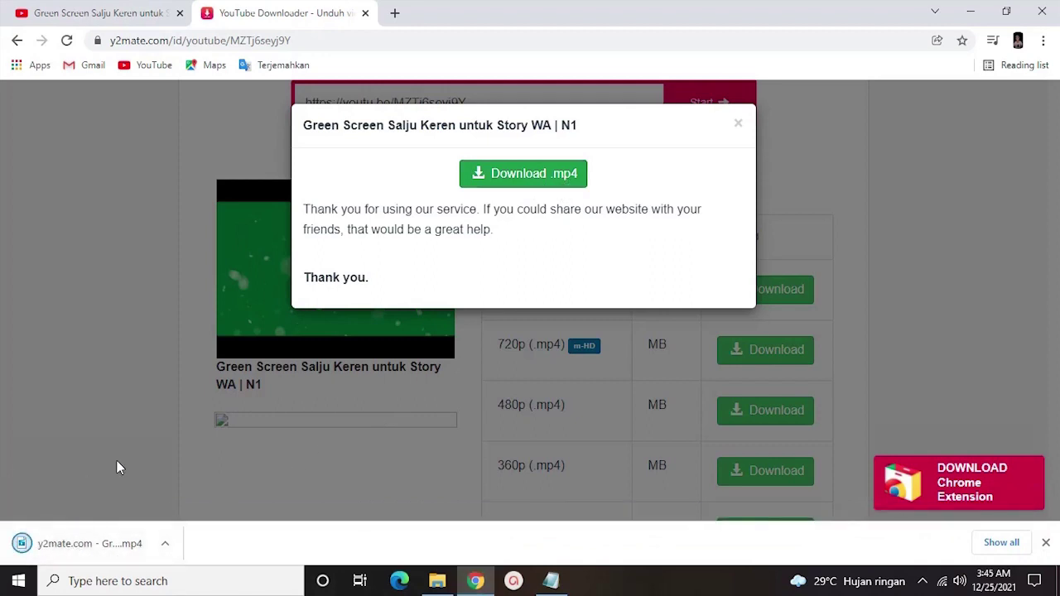
# - Return to the YouTube page and search for "green screen spectrum"
pyautogui.click(69, 10)
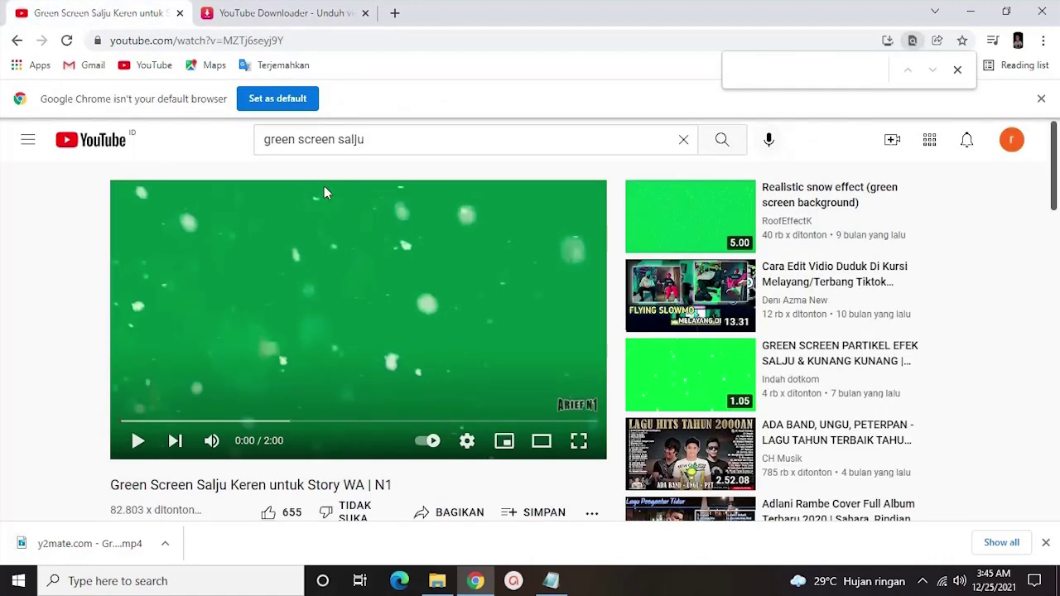
pyautogui.click(404, 146)
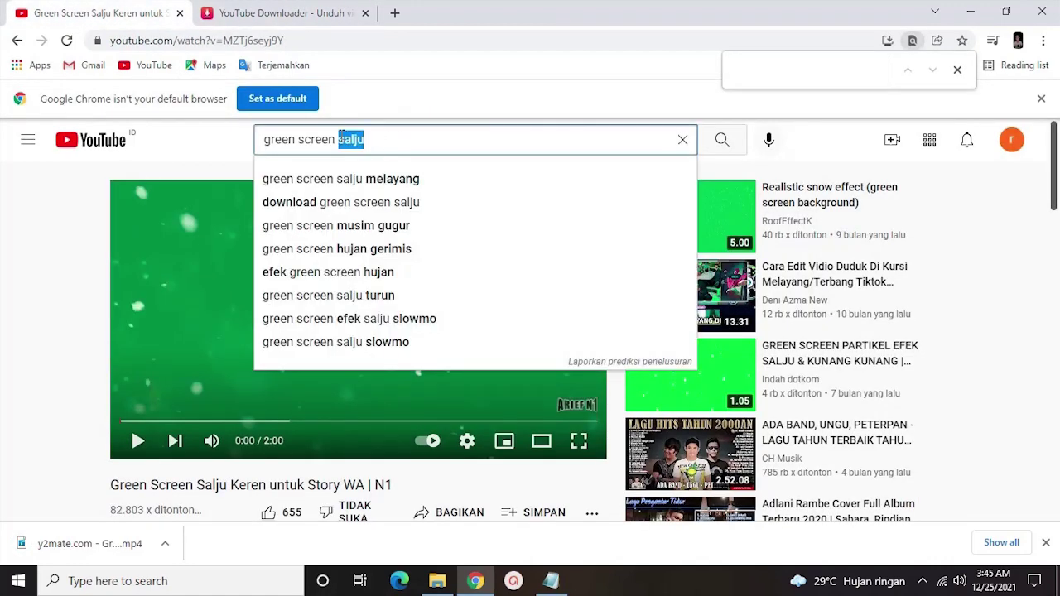
pyautogui.write('hdr')
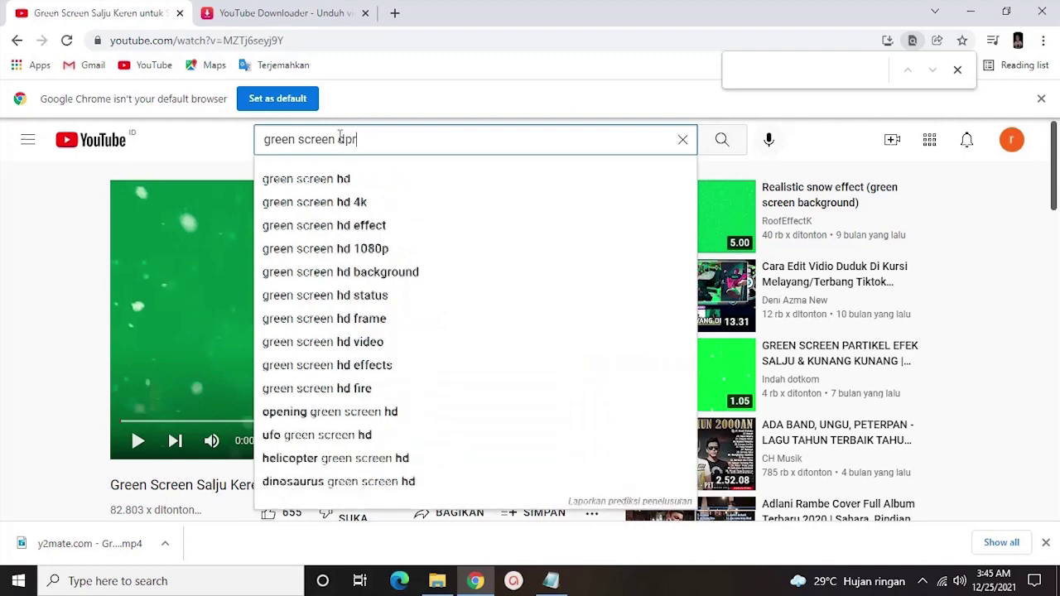
pyautogui.press('BackSpace')
pyautogui.press('BackSpace')
pyautogui.write('dp')
pyautogui.press('BackSpace')
pyautogui.press('BackSpace')
pyautogui.write('spr')
pyautogui.press('BackSpace')
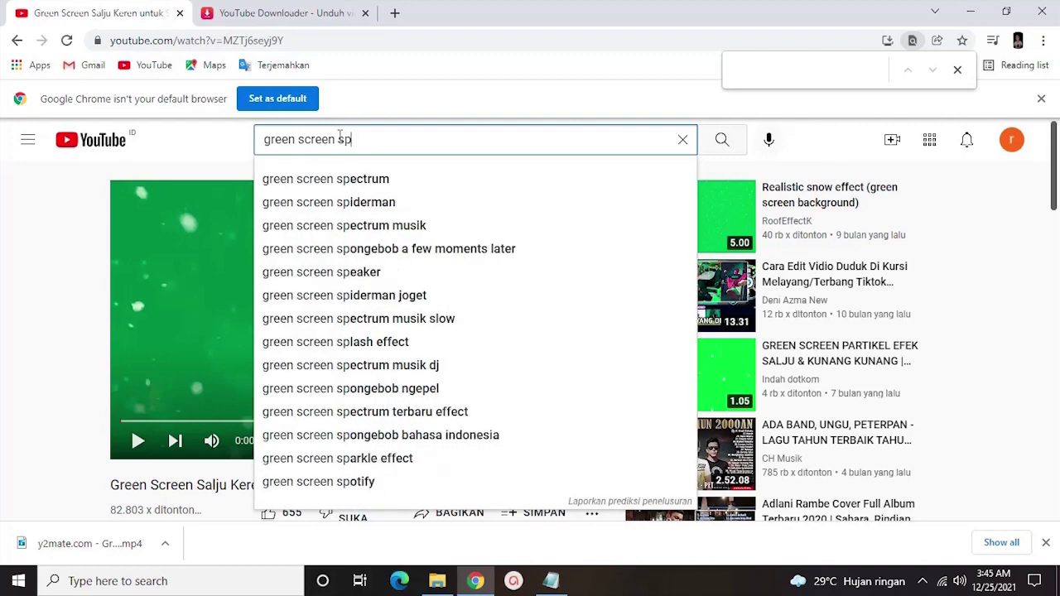
pyautogui.press('Down')
pyautogui.press('Return')
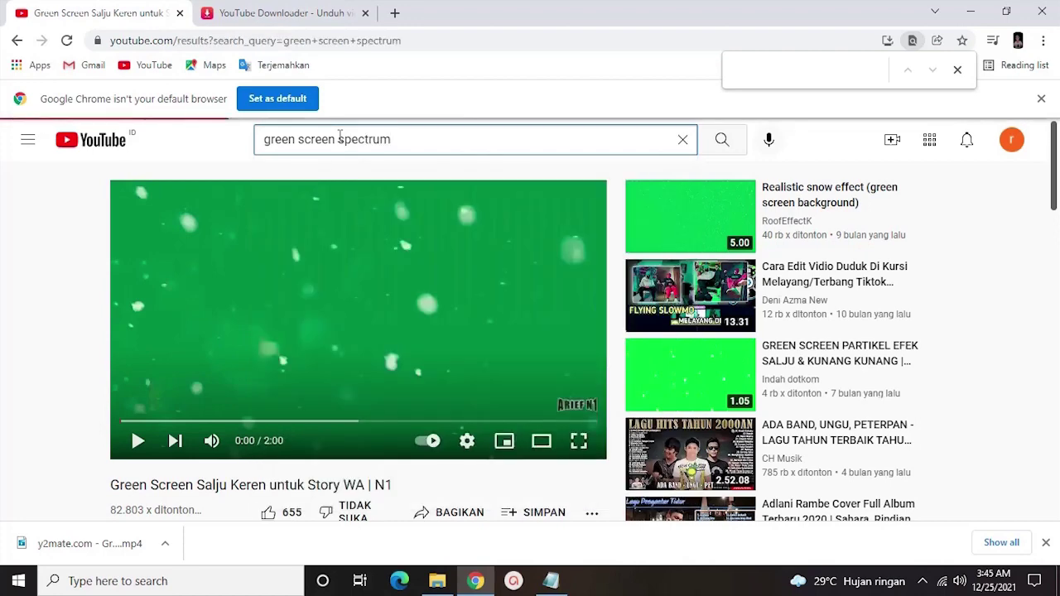
# - Find and open the "Audio spectrum,Green screen line audio spectrum" video in the results and copy its share link
pyautogui.scroll(-5, 754, 497)
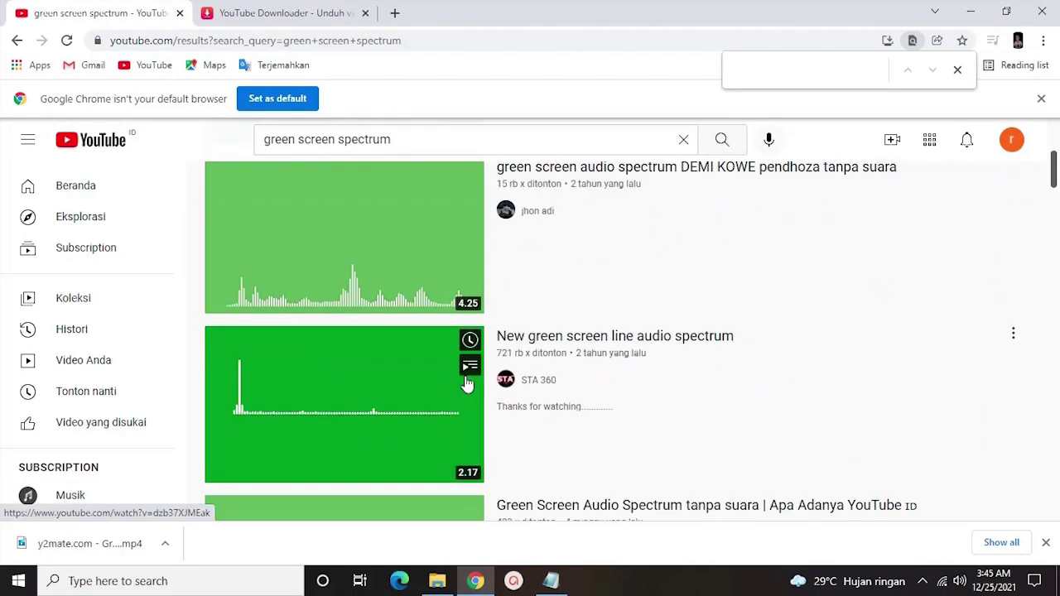
pyautogui.scroll(-7, 754, 497)
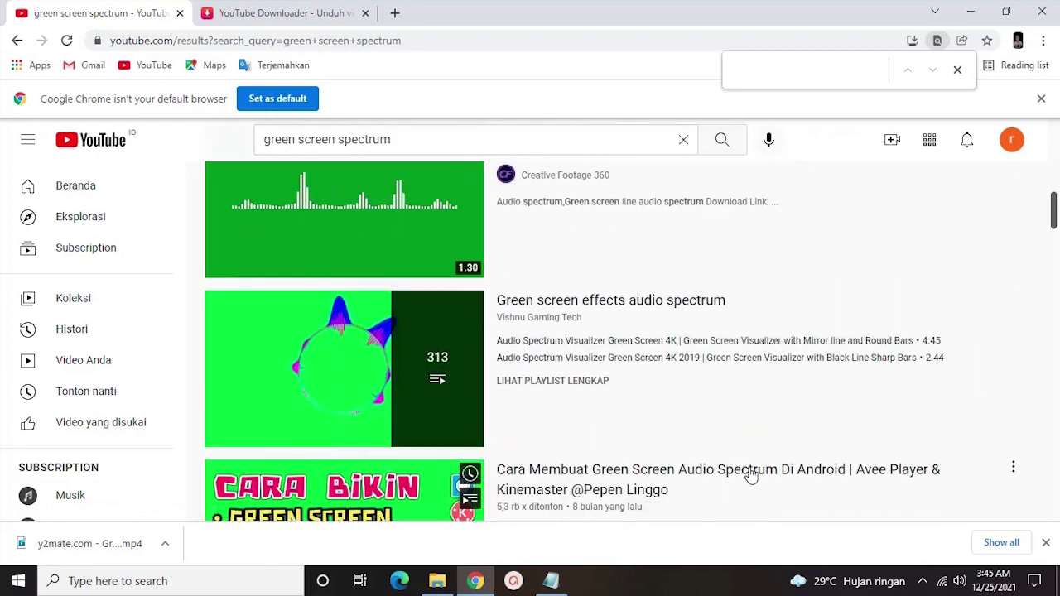
pyautogui.scroll(2, 737, 464)
pyautogui.scroll(4, 447, 418)
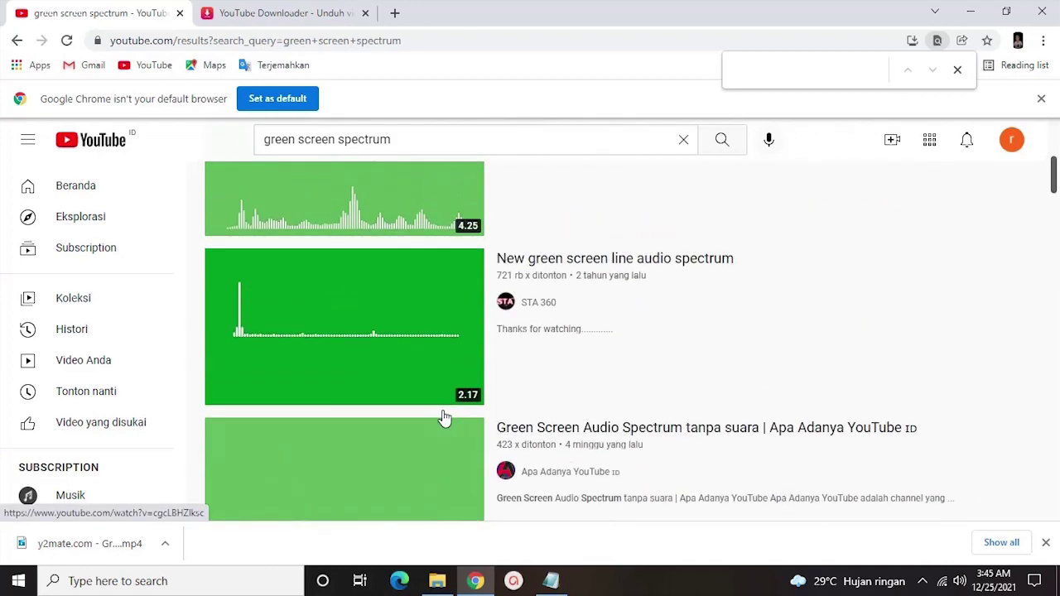
pyautogui.scroll(-5, 411, 365)
pyautogui.click(404, 331)
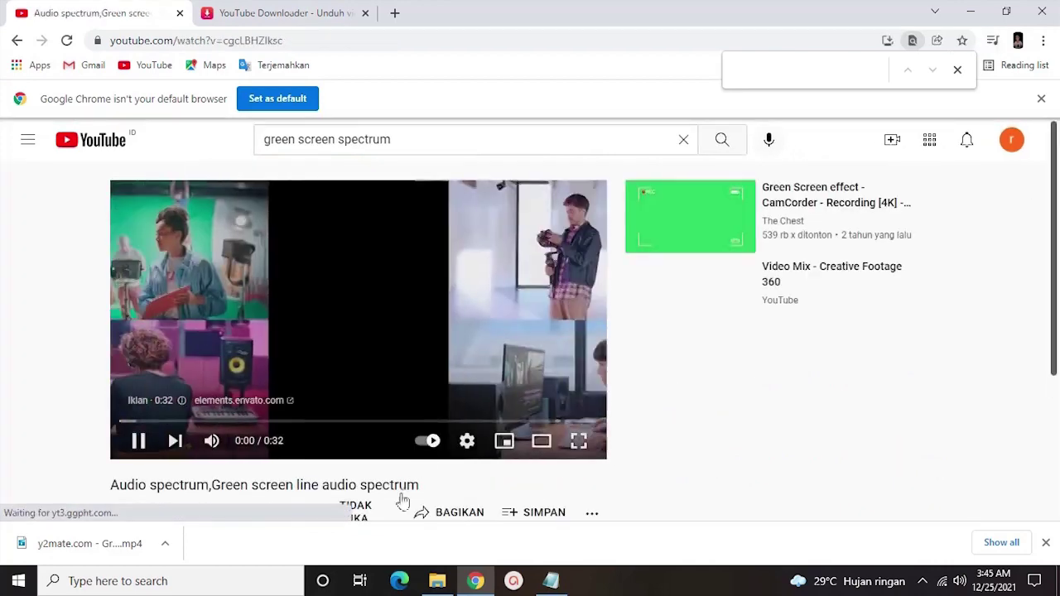
pyautogui.click(454, 512)
pyautogui.click(676, 358)
pyautogui.hotkey('ctrl', 'c')
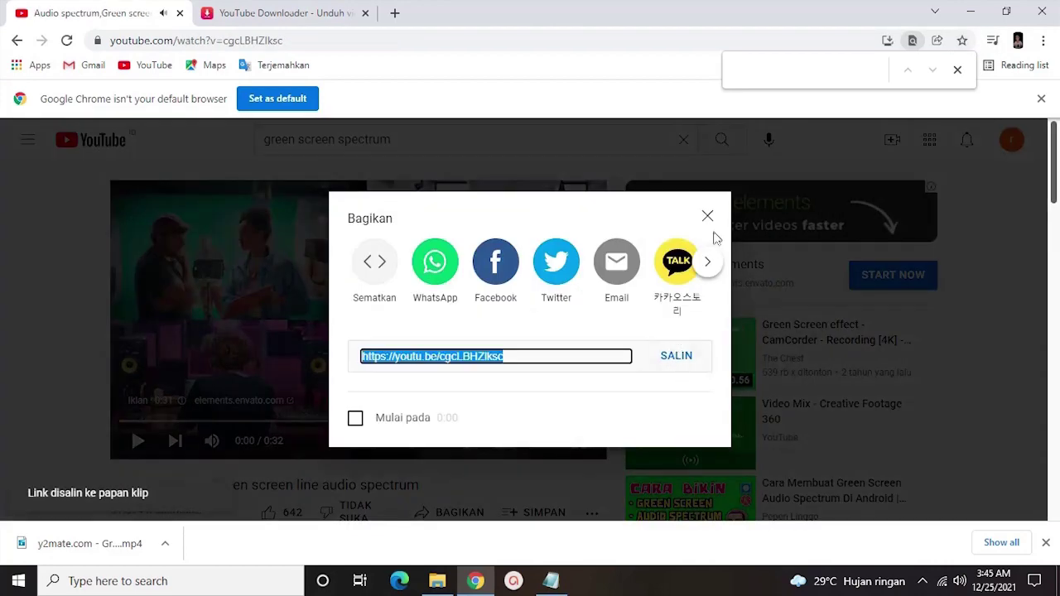
pyautogui.click(707, 216)
# - Switch to the y2mate.com page, dismiss the snow video's download dialog and load the copied audio spectrum video link
pyautogui.click(290, 13)
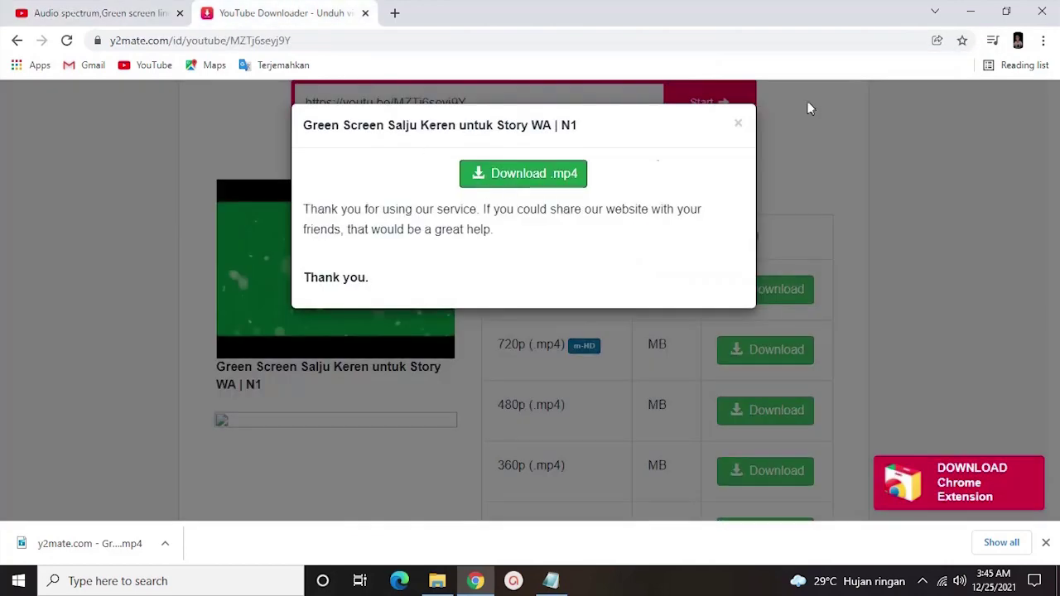
pyautogui.click(738, 123)
pyautogui.click(479, 94)
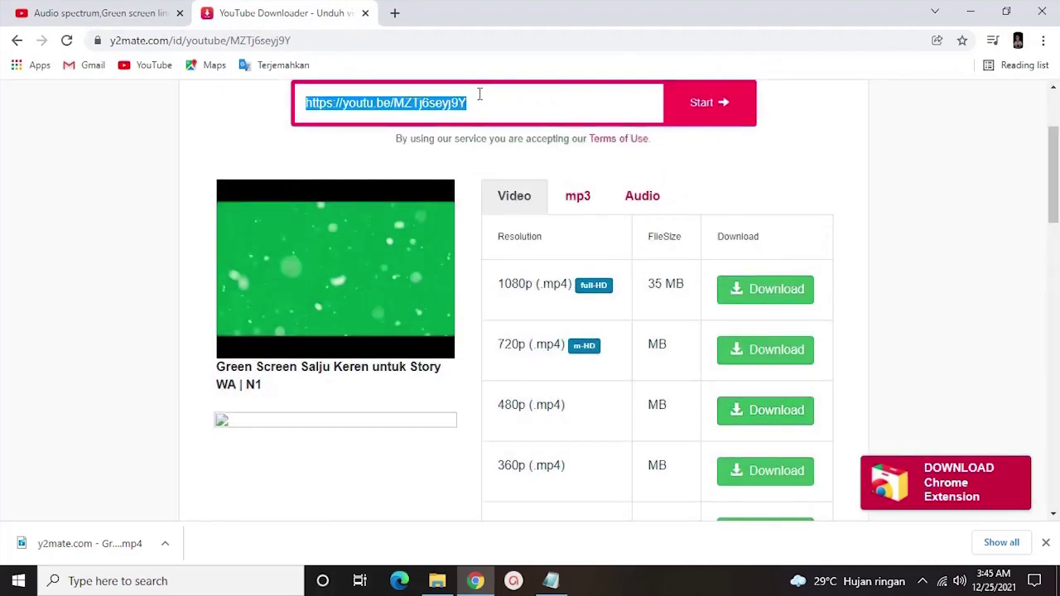
pyautogui.hotkey('ctrl', 'v')
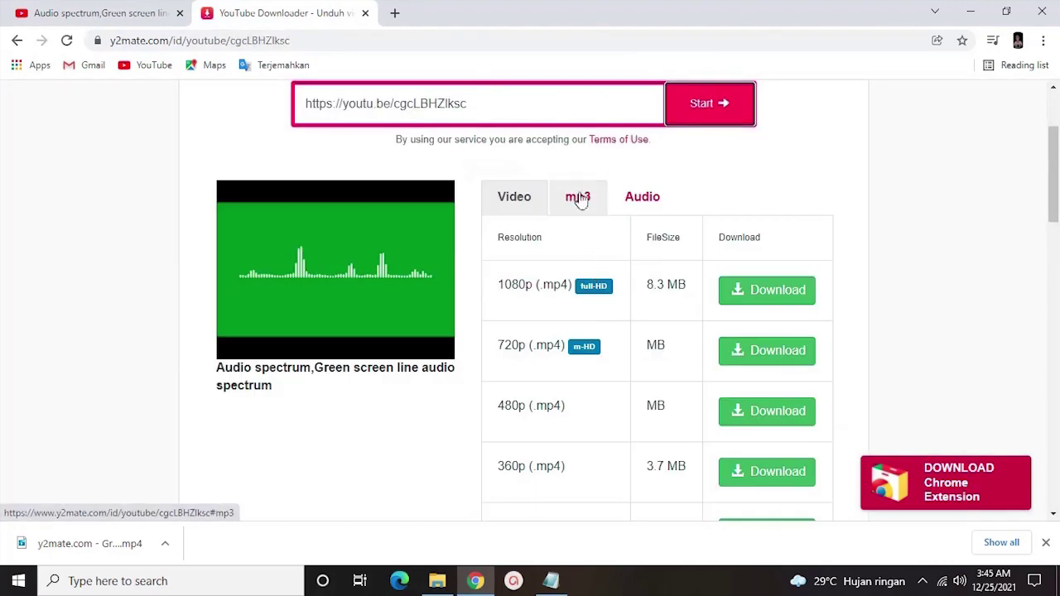
# - Download the "Audio spectrum,Green screen line audio spectrum" video as a 480p mp4
pyautogui.click(580, 199)
pyautogui.click(516, 199)
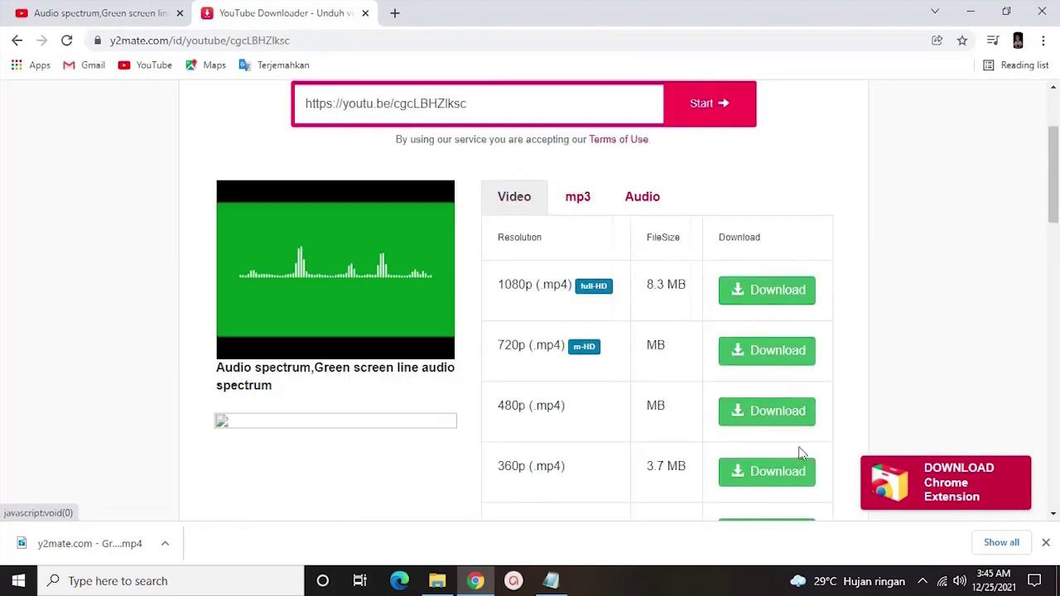
pyautogui.click(775, 412)
pyautogui.click(527, 176)
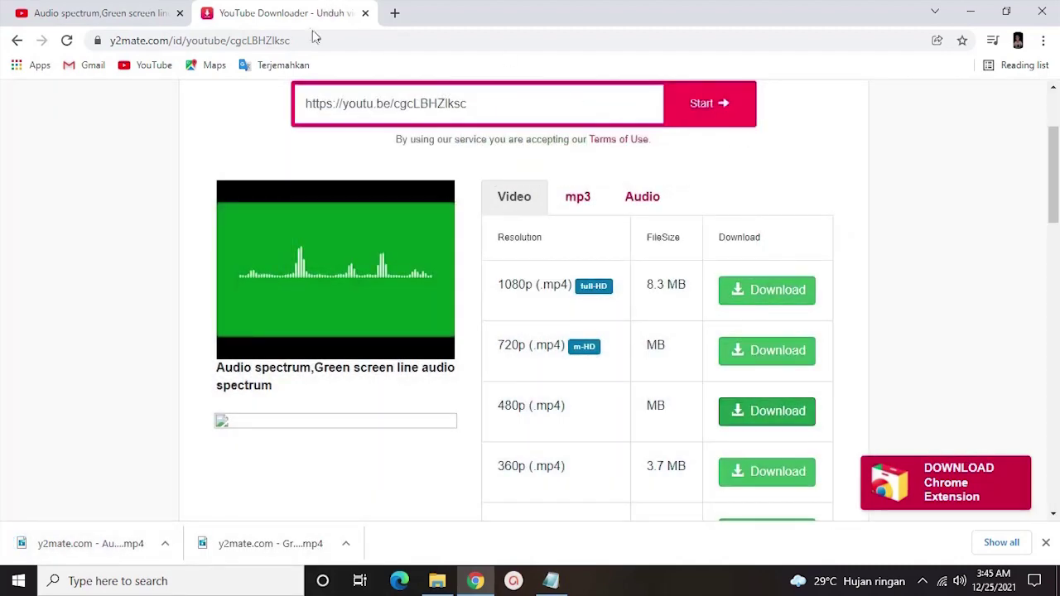
# - Open unsplash.com in a new browser tab and dismiss the browser's downloads list
pyautogui.click(183, 10)
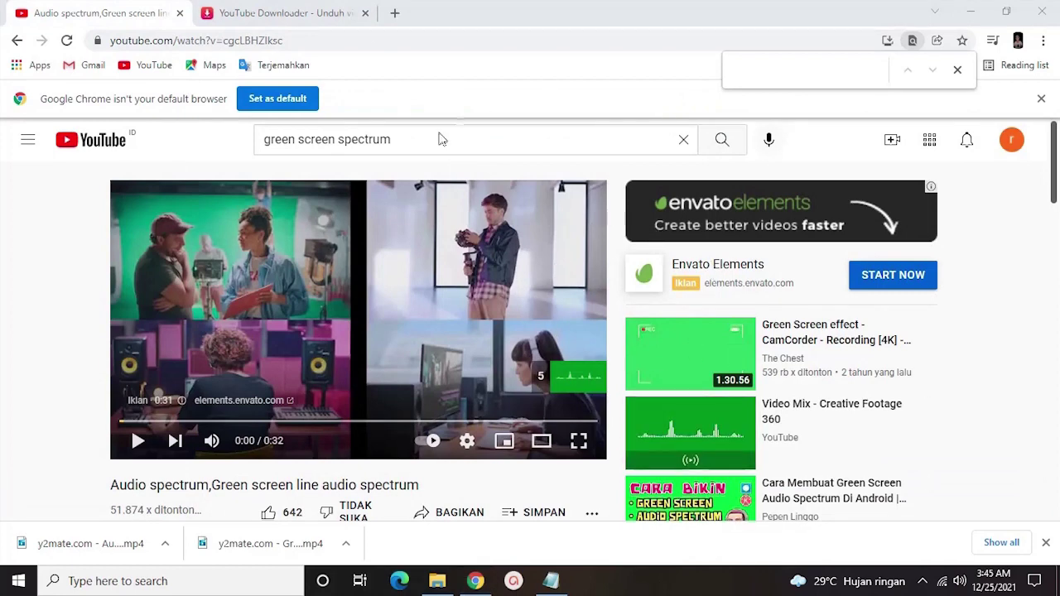
pyautogui.click(393, 13)
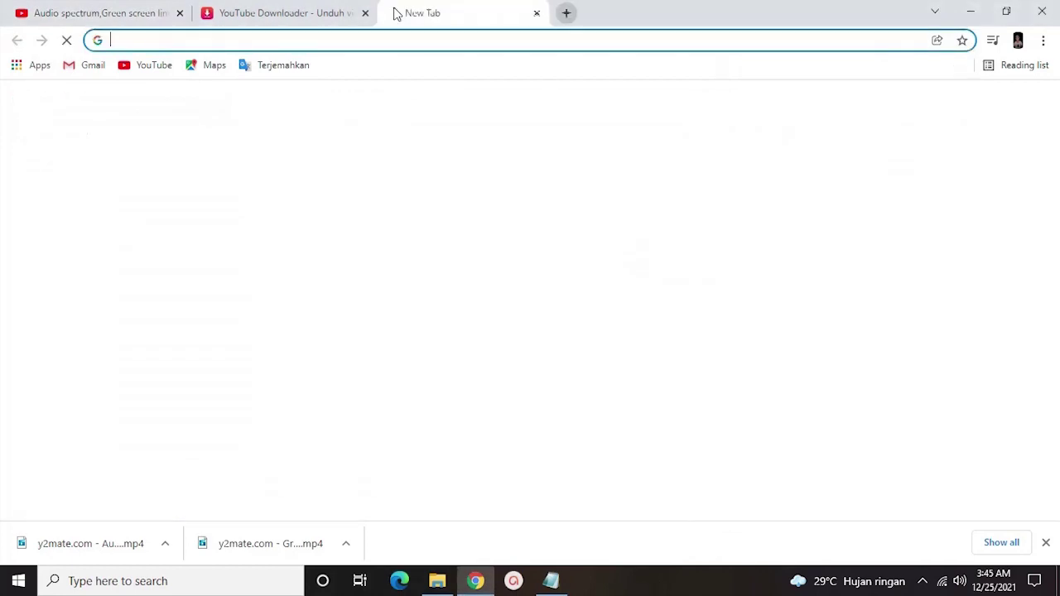
pyautogui.write('unsplash')
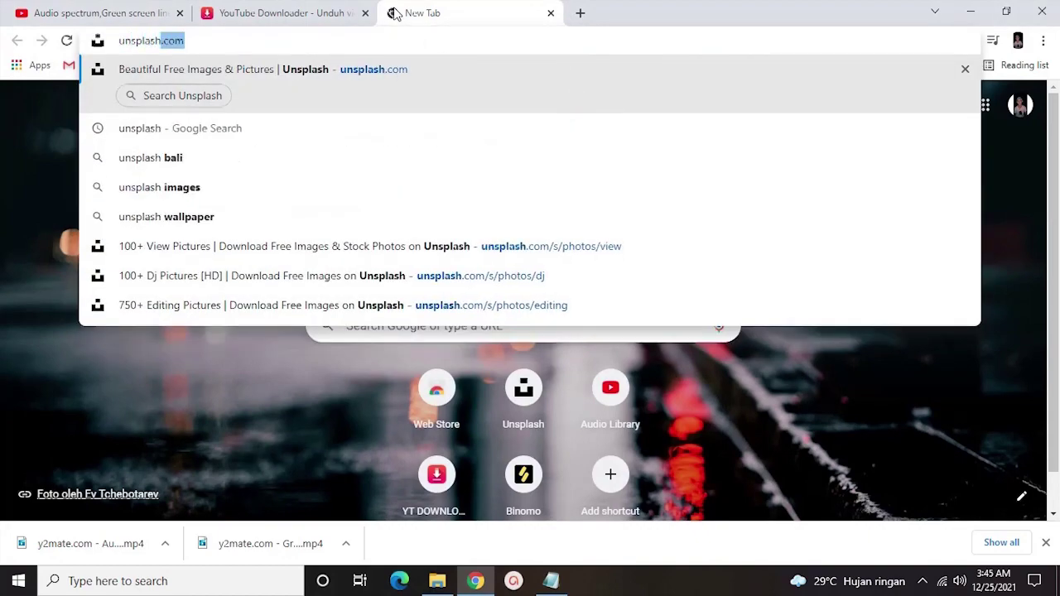
pyautogui.press('Return')
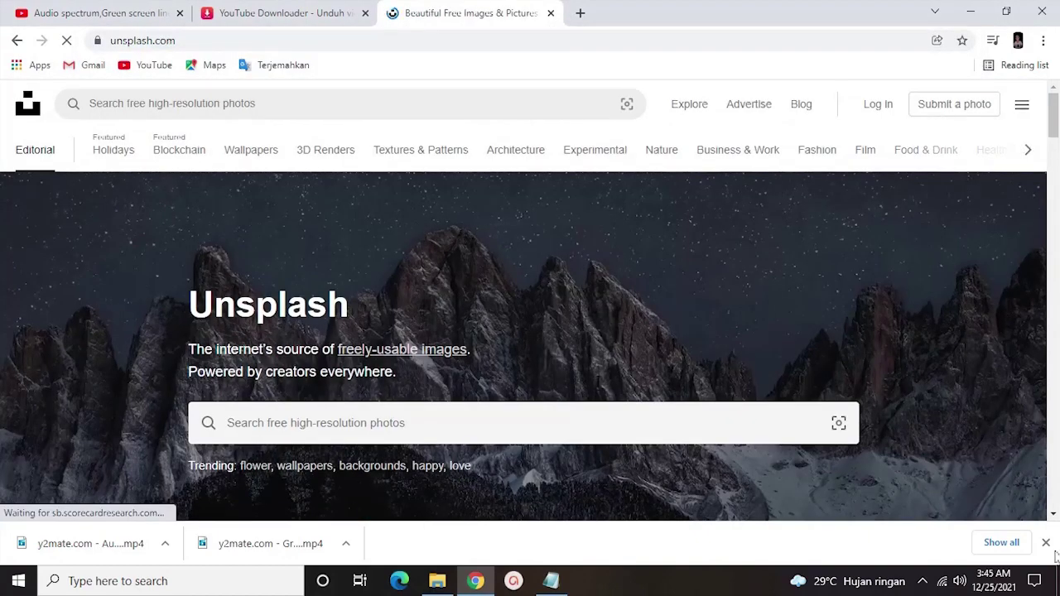
pyautogui.click(1046, 543)
# - Browse the Unsplash home feed and open the sponsored XPS photo of a person working with a monitor and laptop
pyautogui.scroll(-8, 663, 398)
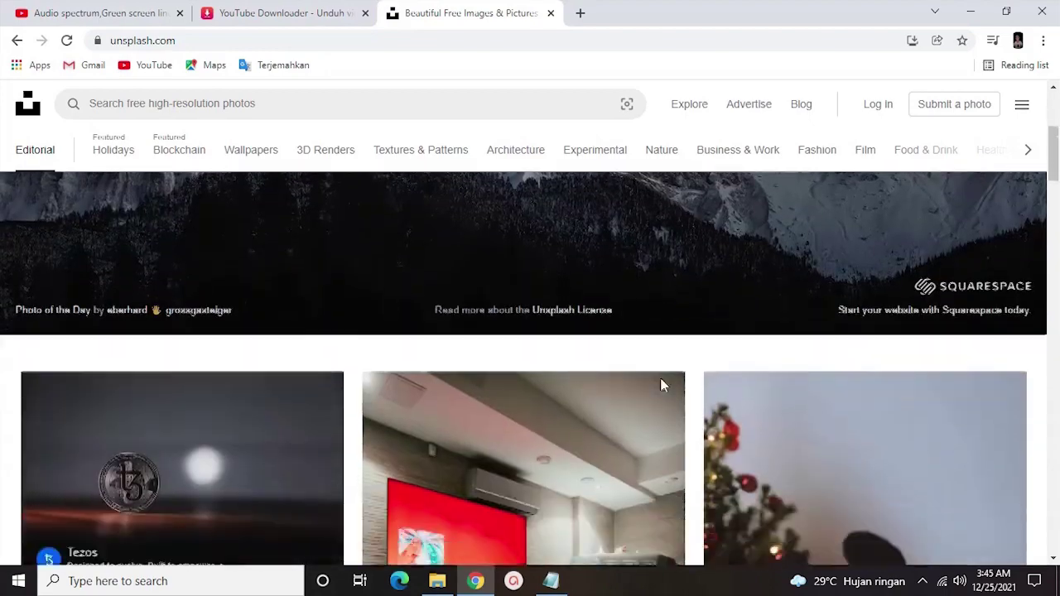
pyautogui.scroll(-3, 660, 365)
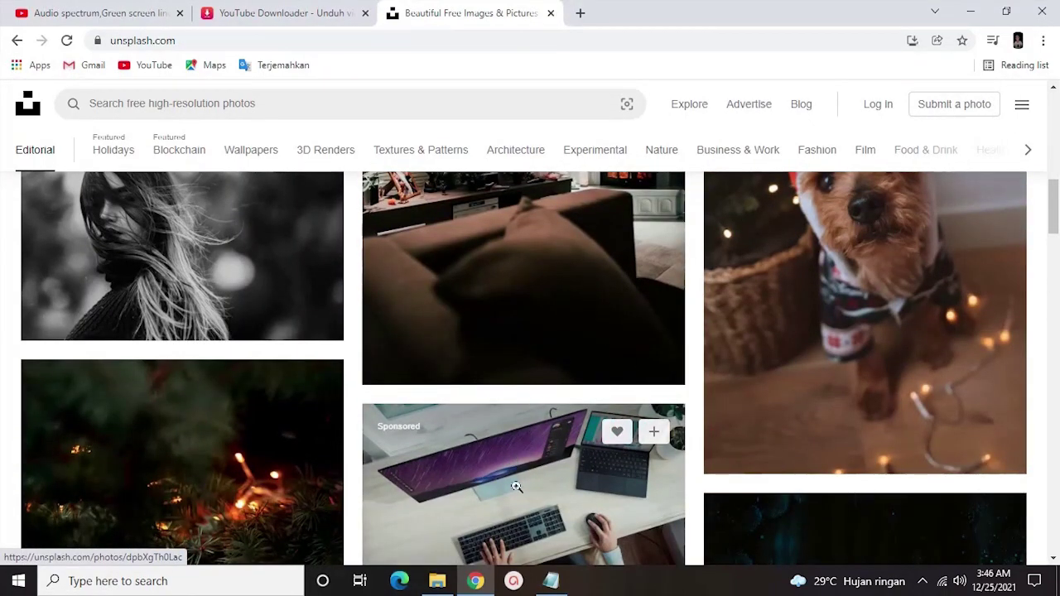
pyautogui.scroll(-3, 528, 373)
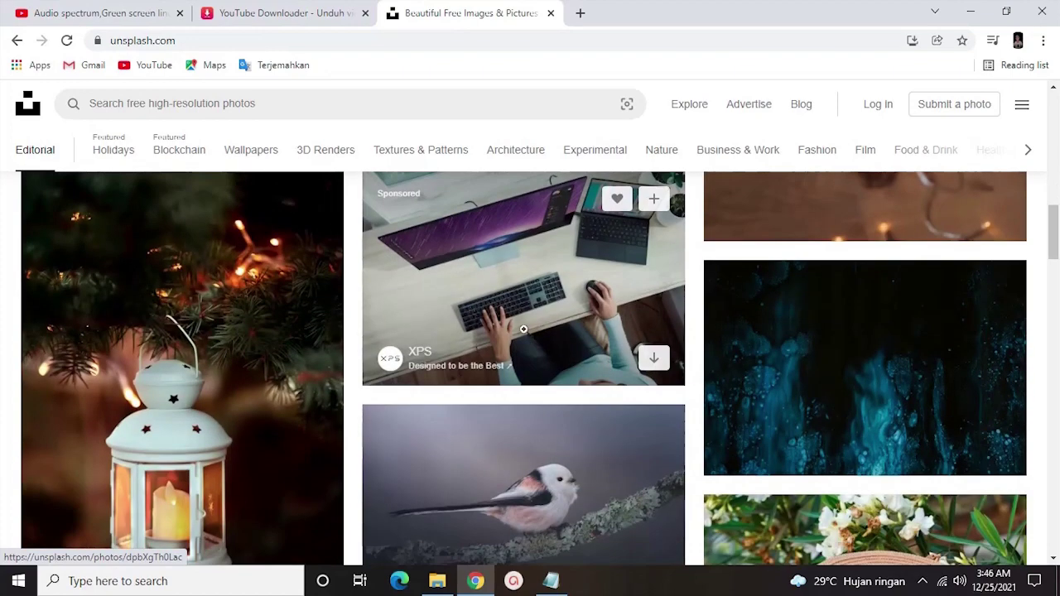
pyautogui.click(525, 330)
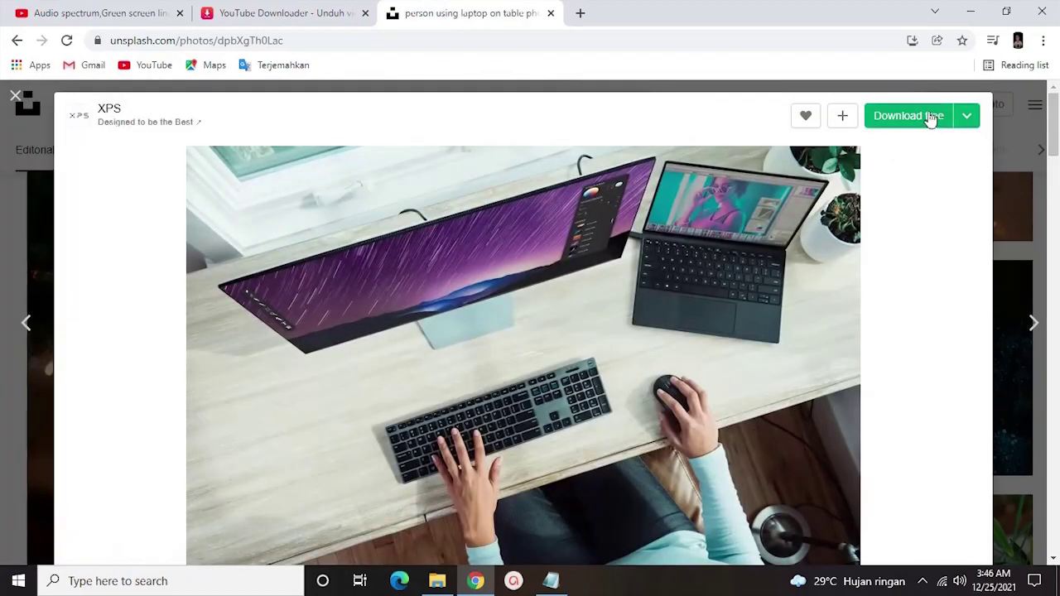
# - Close the XPS photo, browse the home feed and open the dark green foliage photo to view its details
pyautogui.scroll(-2, 193, 279)
pyautogui.scroll(2, 22, 163)
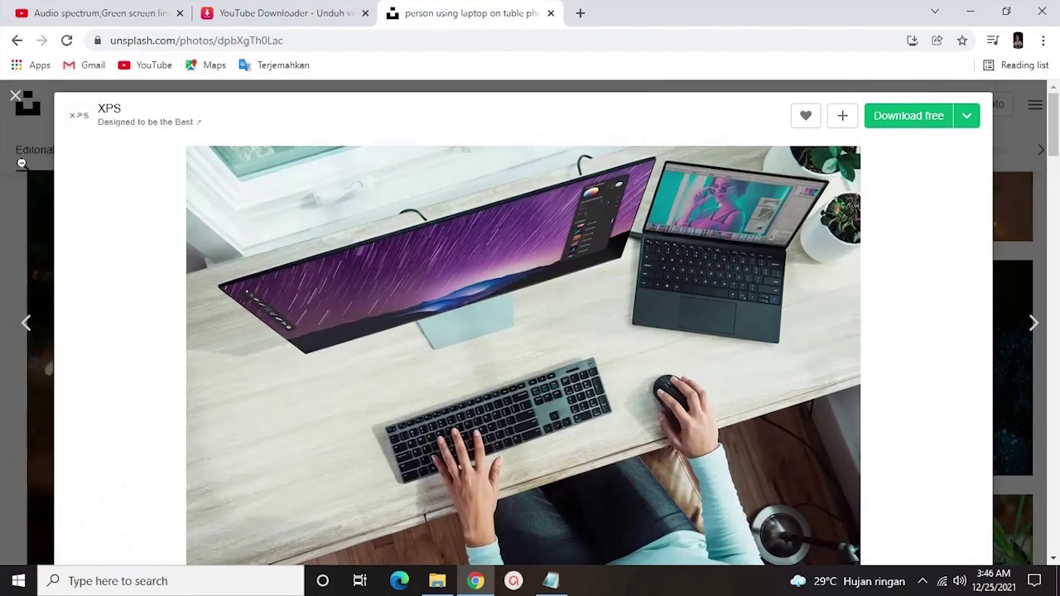
pyautogui.click(25, 108)
pyautogui.scroll(-5, 386, 364)
pyautogui.scroll(-10, 505, 400)
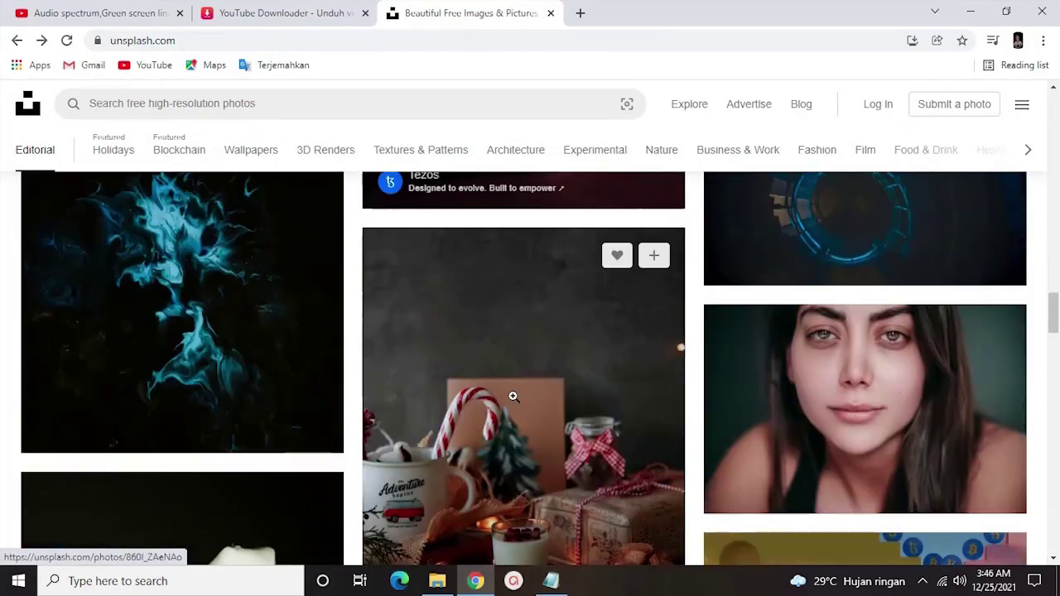
pyautogui.scroll(-8, 514, 397)
pyautogui.scroll(3, 502, 399)
pyautogui.scroll(5, 502, 400)
pyautogui.scroll(-2, 495, 400)
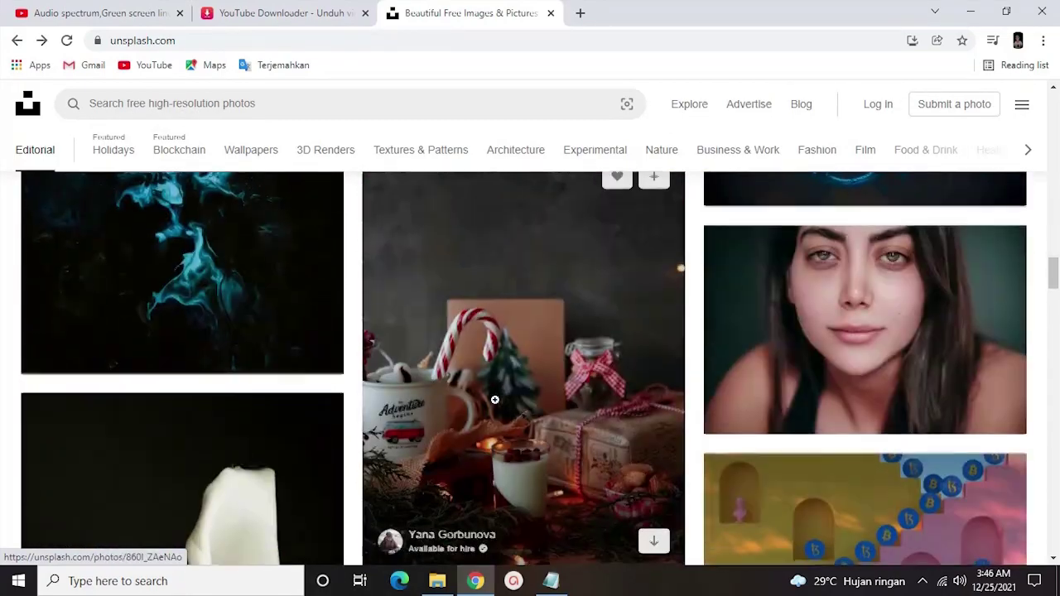
pyautogui.scroll(-5, 497, 398)
pyautogui.click(503, 366)
pyautogui.scroll(-10, 578, 385)
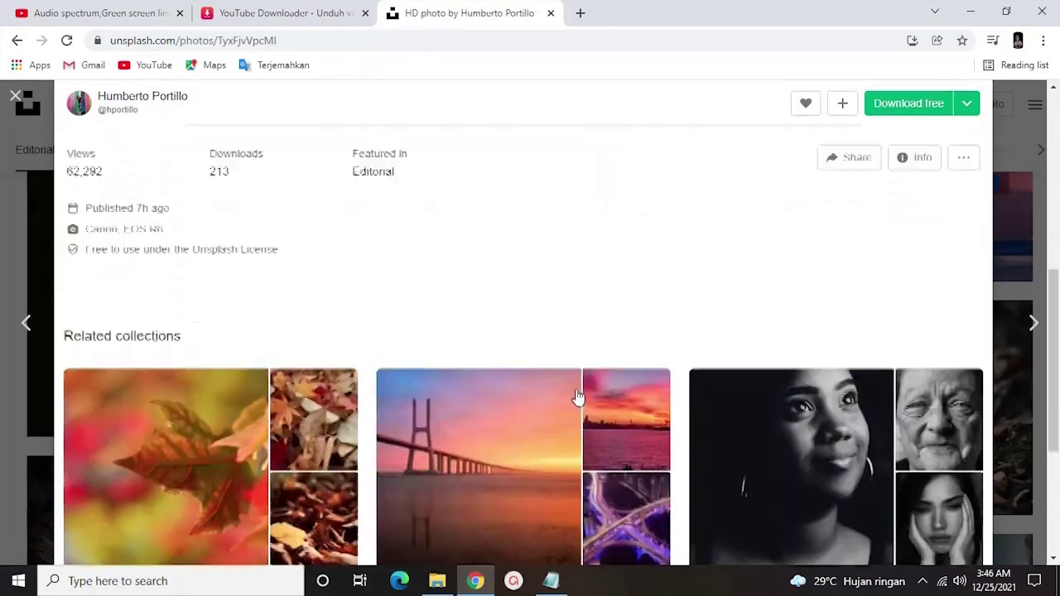
pyautogui.scroll(5, 170, 347)
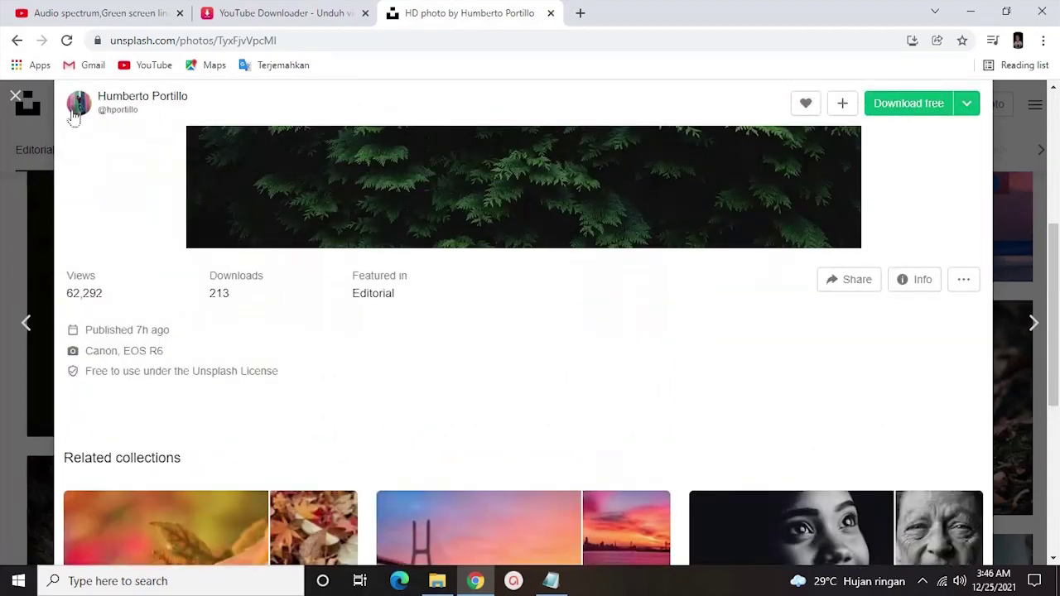
# - Close the foliage photo and look through the Unsplash home feed for a suitable background photo
pyautogui.click(15, 97)
pyautogui.scroll(-6, 290, 340)
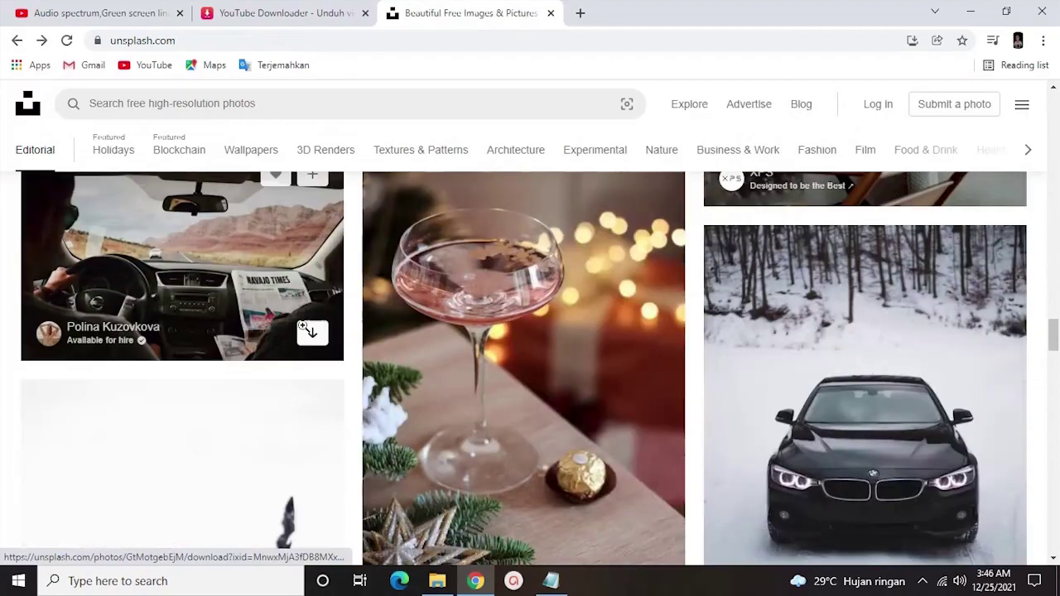
pyautogui.scroll(1, 304, 332)
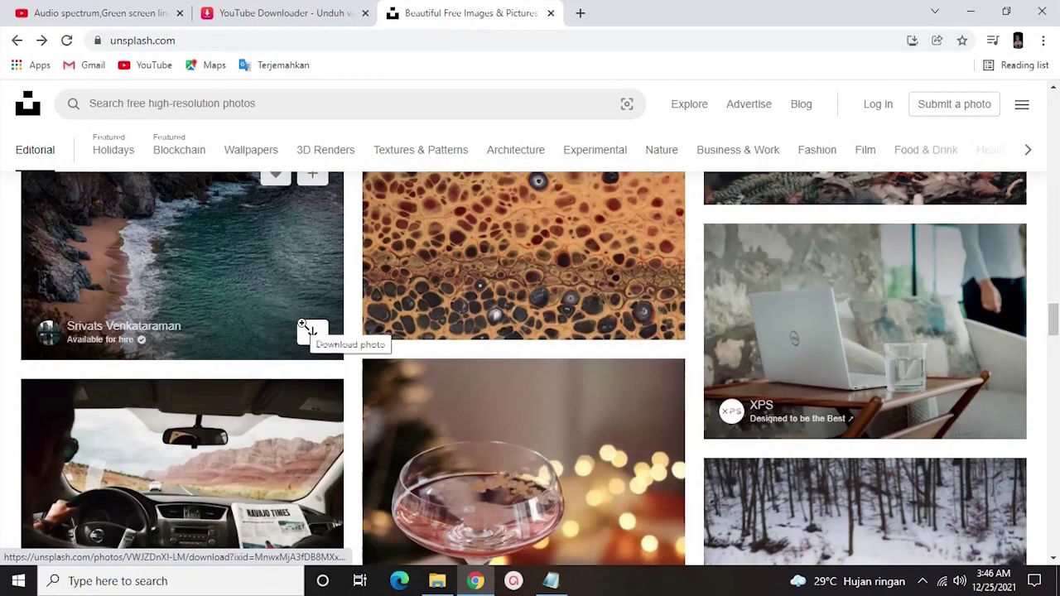
pyautogui.scroll(-8, 462, 468)
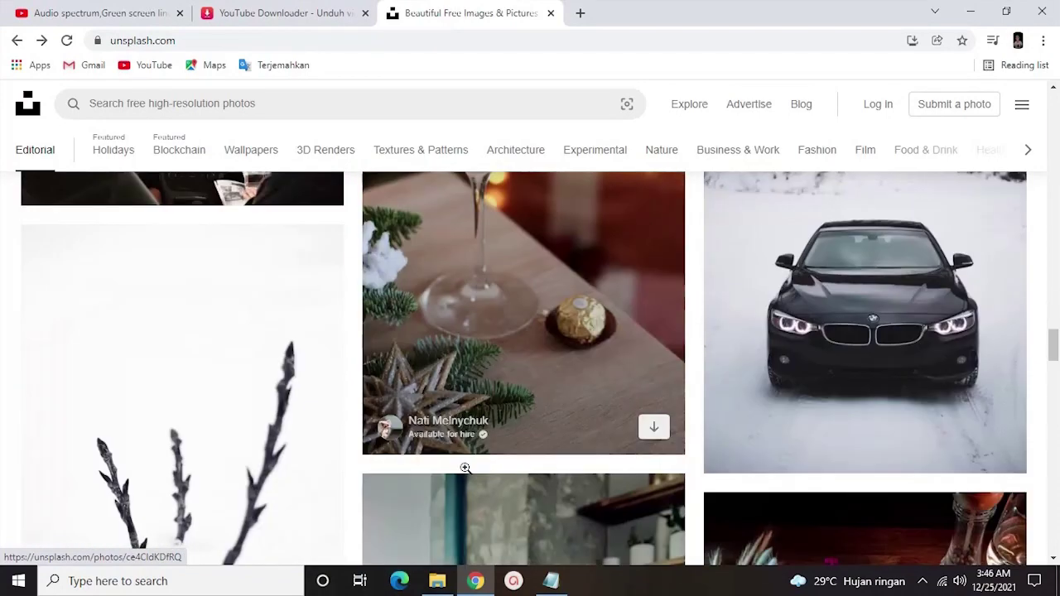
pyautogui.scroll(-5, 463, 468)
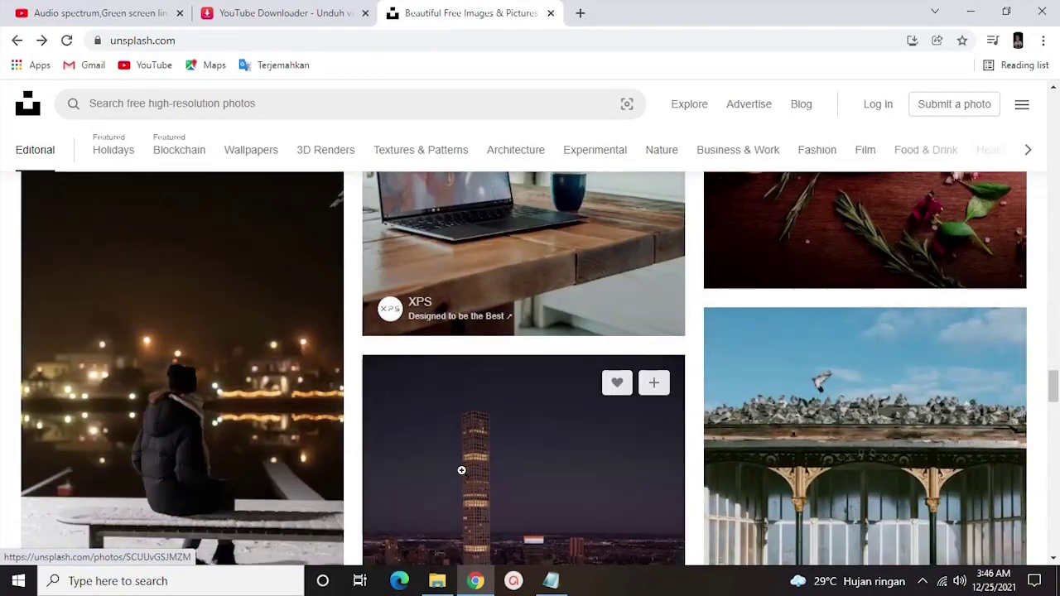
pyautogui.scroll(-10, 463, 426)
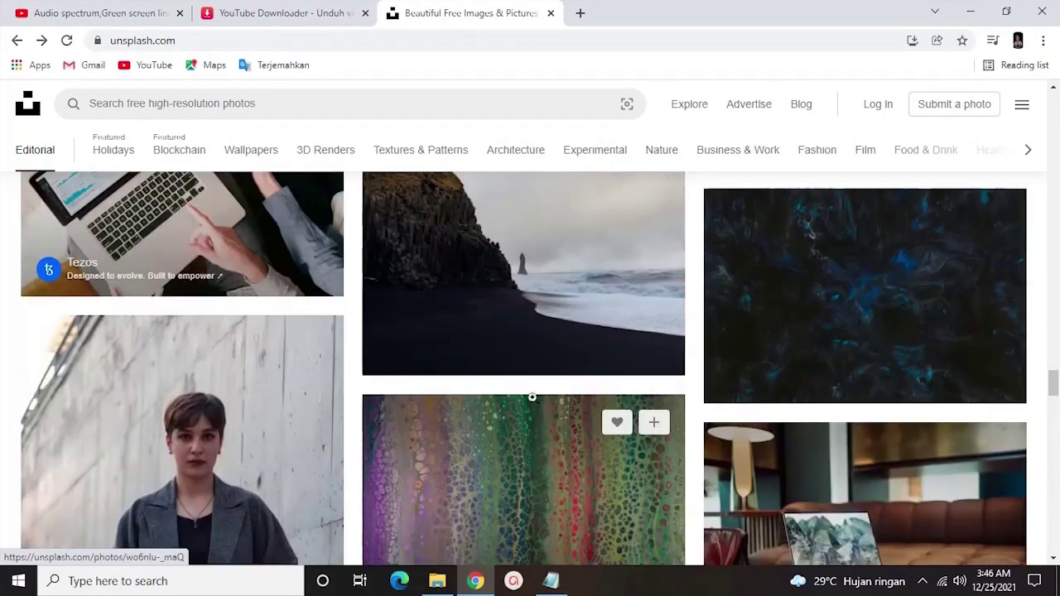
pyautogui.scroll(-2, 523, 400)
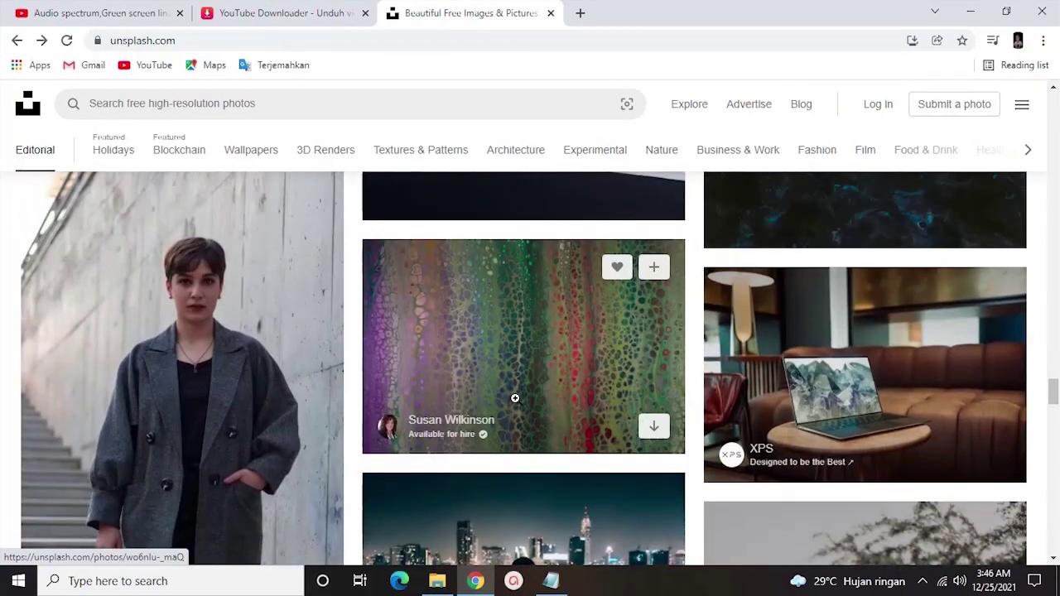
pyautogui.scroll(-10, 508, 394)
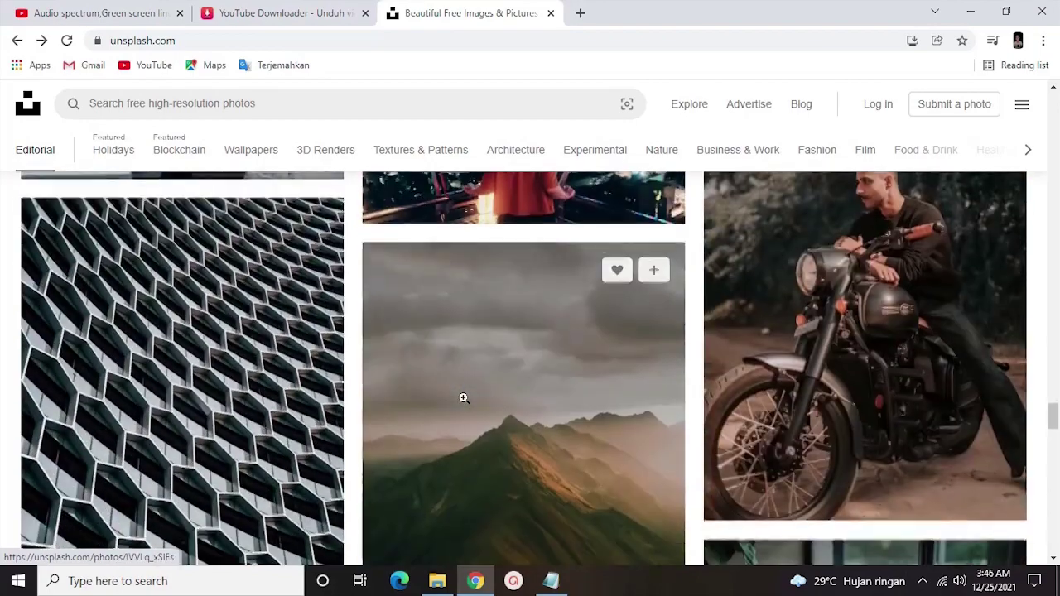
pyautogui.scroll(-10, 434, 427)
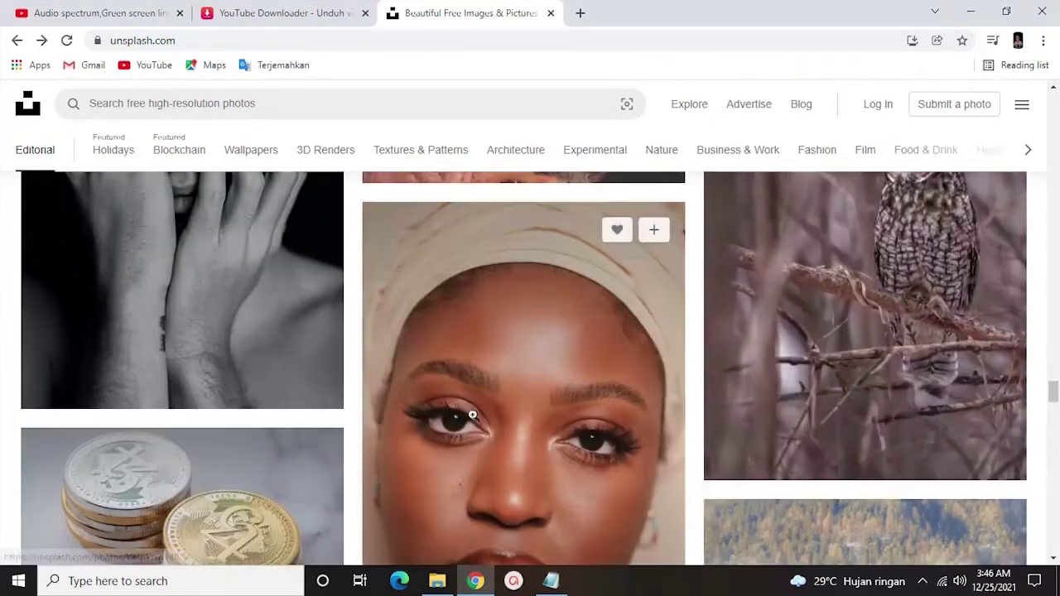
pyautogui.scroll(-3, 458, 419)
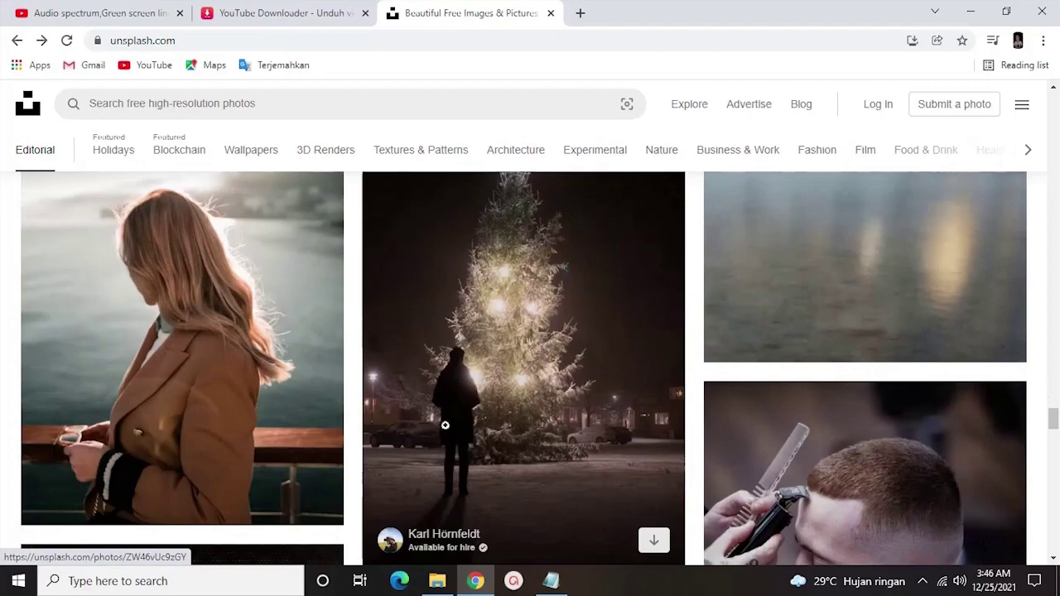
pyautogui.scroll(-3, 452, 414)
pyautogui.scroll(-4, 452, 410)
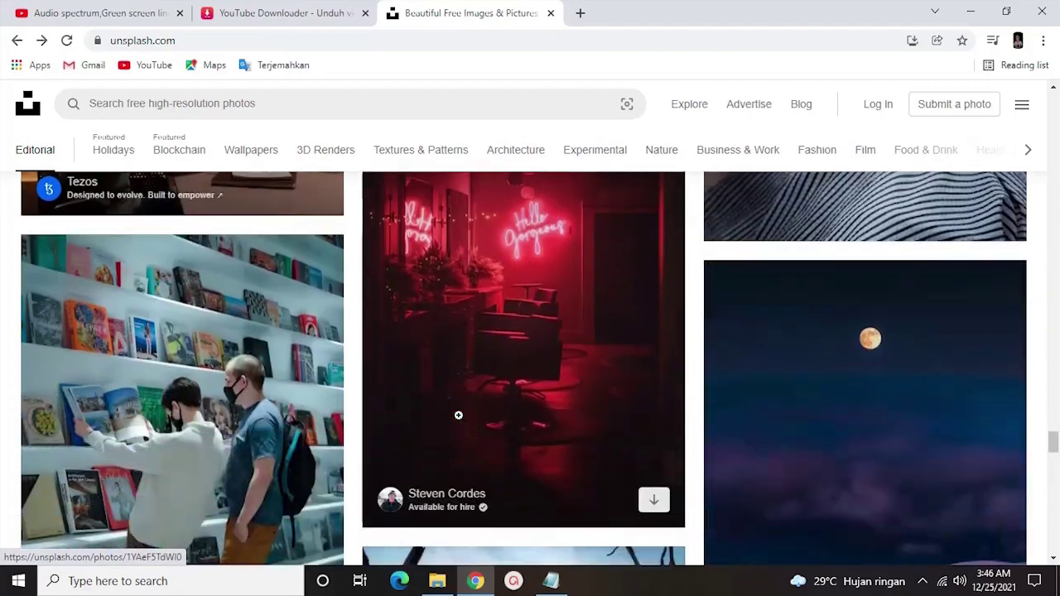
pyautogui.scroll(3, 457, 414)
pyautogui.scroll(-3, 458, 415)
pyautogui.scroll(1, 449, 421)
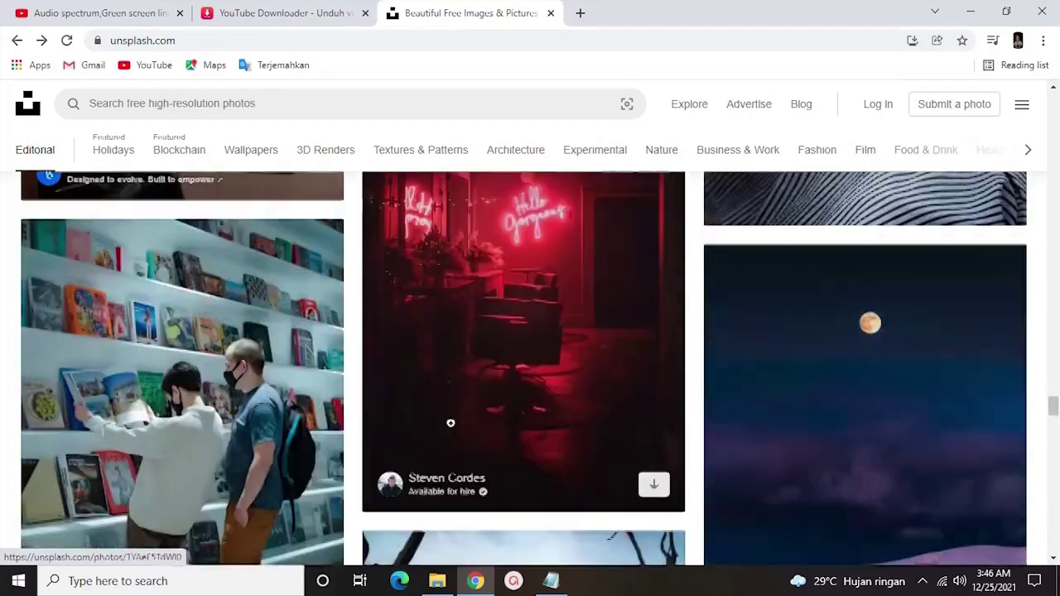
pyautogui.scroll(-5, 450, 424)
pyautogui.scroll(-7, 449, 423)
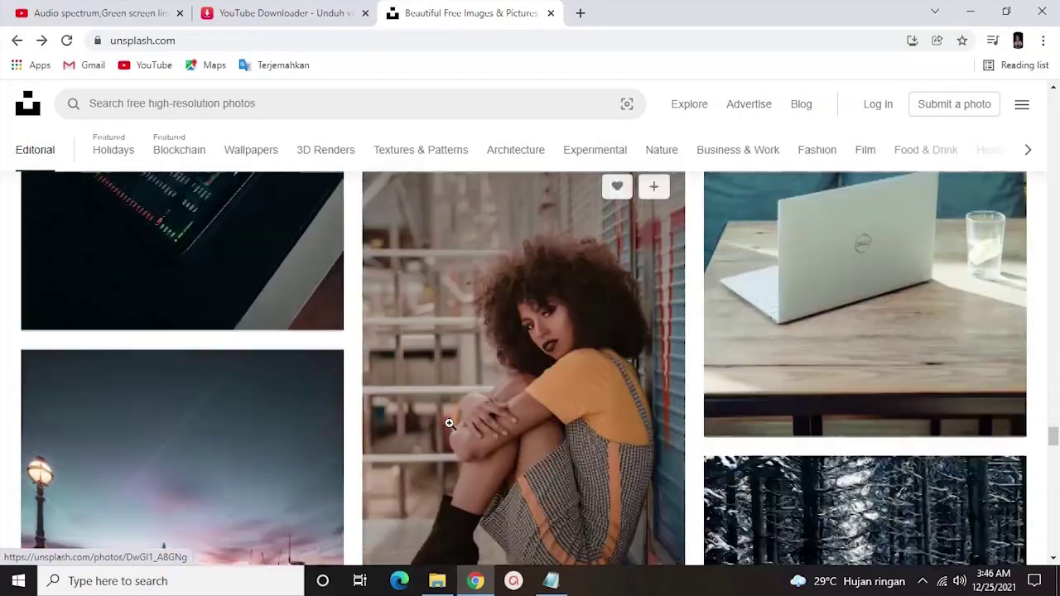
pyautogui.scroll(-4, 449, 421)
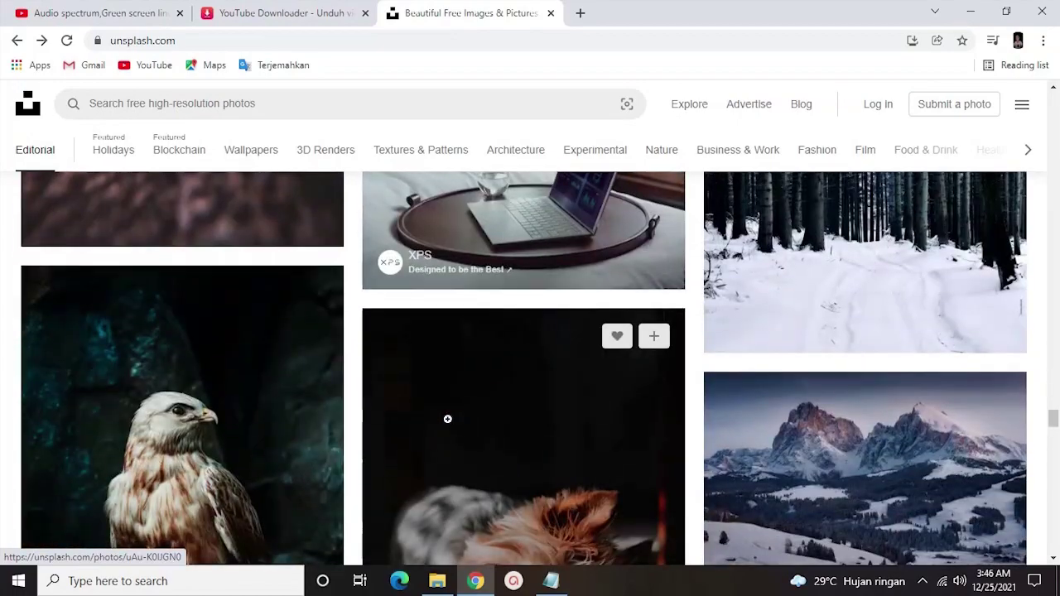
# - Return to the photo of the tall lit tower against a dark sky in the home feed and open it
pyautogui.scroll(10, 447, 419)
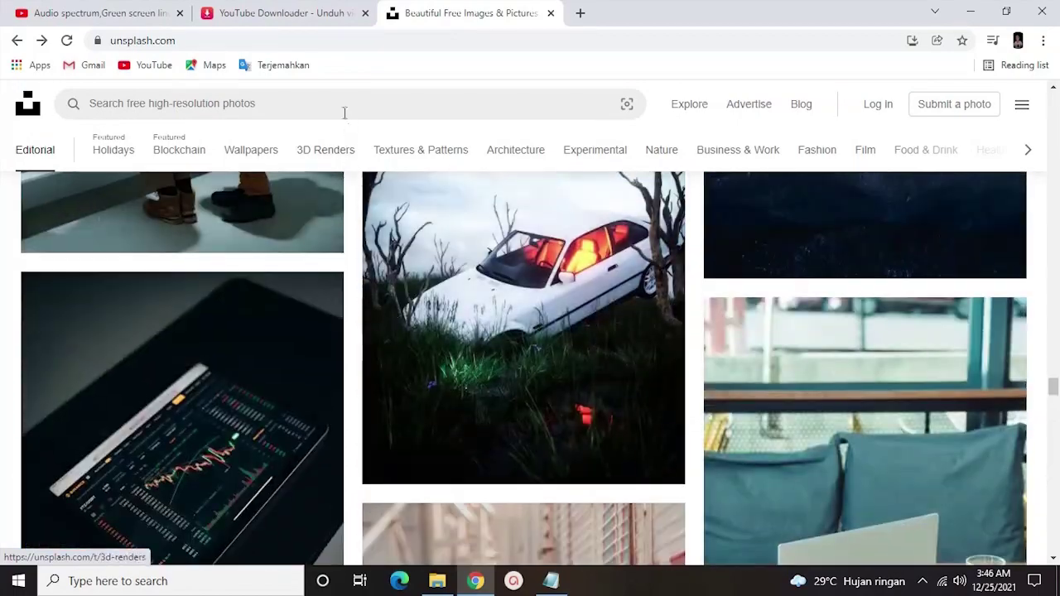
pyautogui.scroll(10, 409, 473)
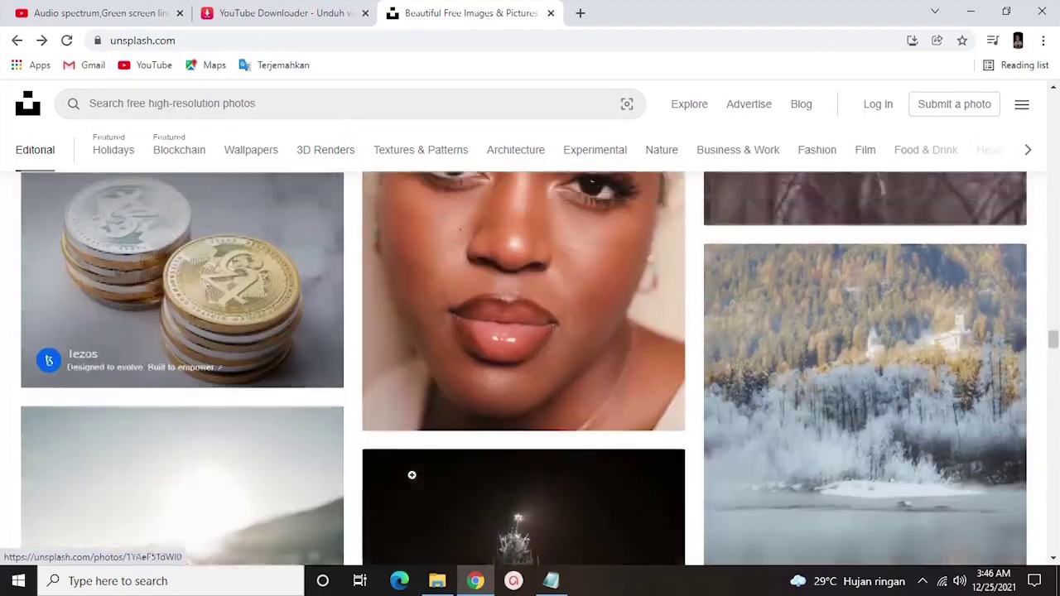
pyautogui.scroll(15, 411, 474)
pyautogui.scroll(10, 417, 473)
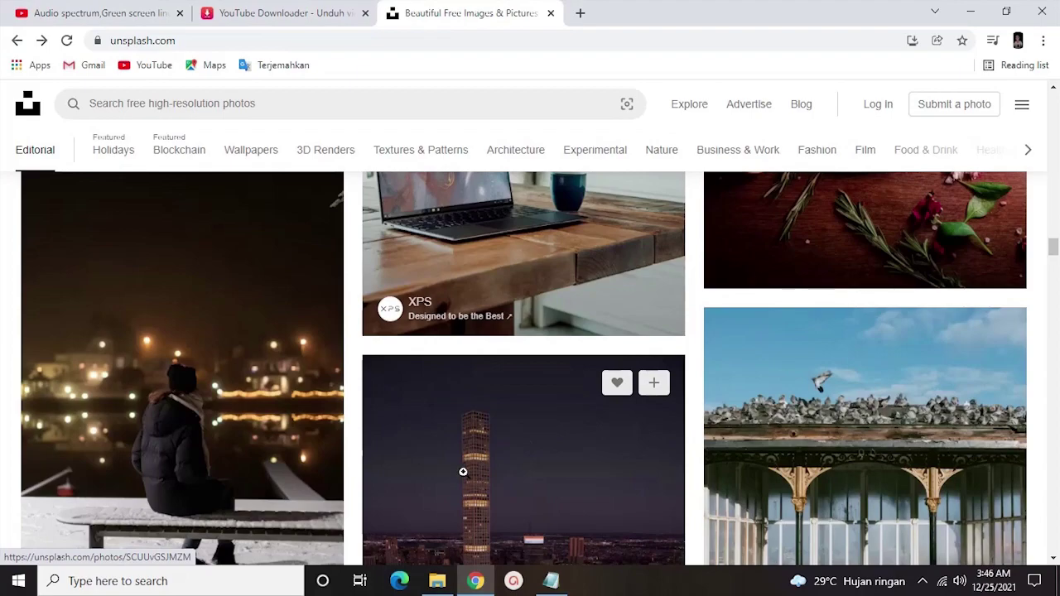
pyautogui.click(463, 472)
# - Look through the tower photo's related Manhattan photos and related collections for a suitable background
pyautogui.scroll(-15, 549, 544)
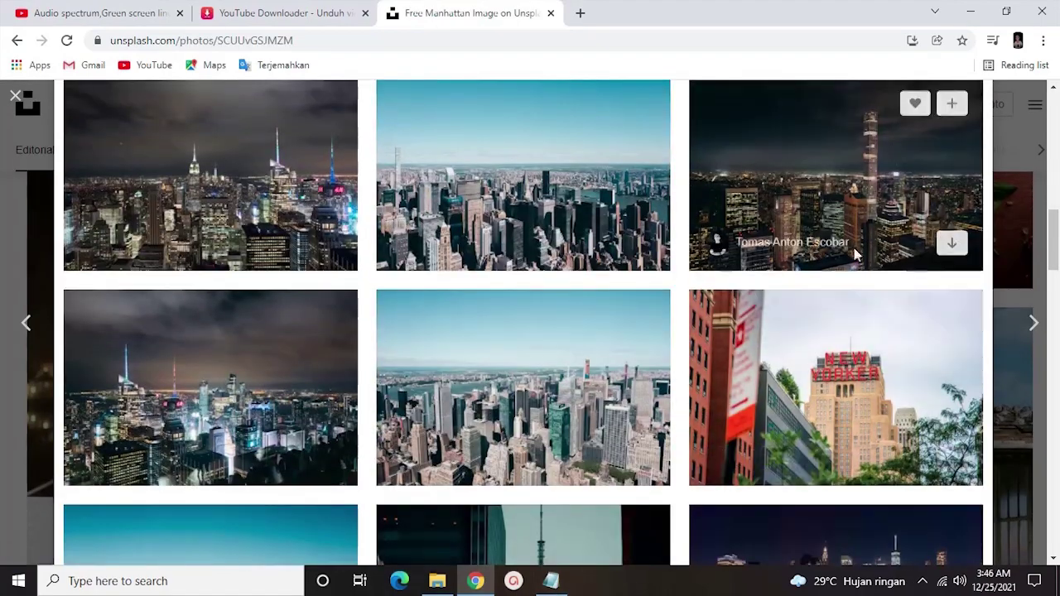
pyautogui.scroll(-4, 878, 217)
pyautogui.scroll(-6, 869, 244)
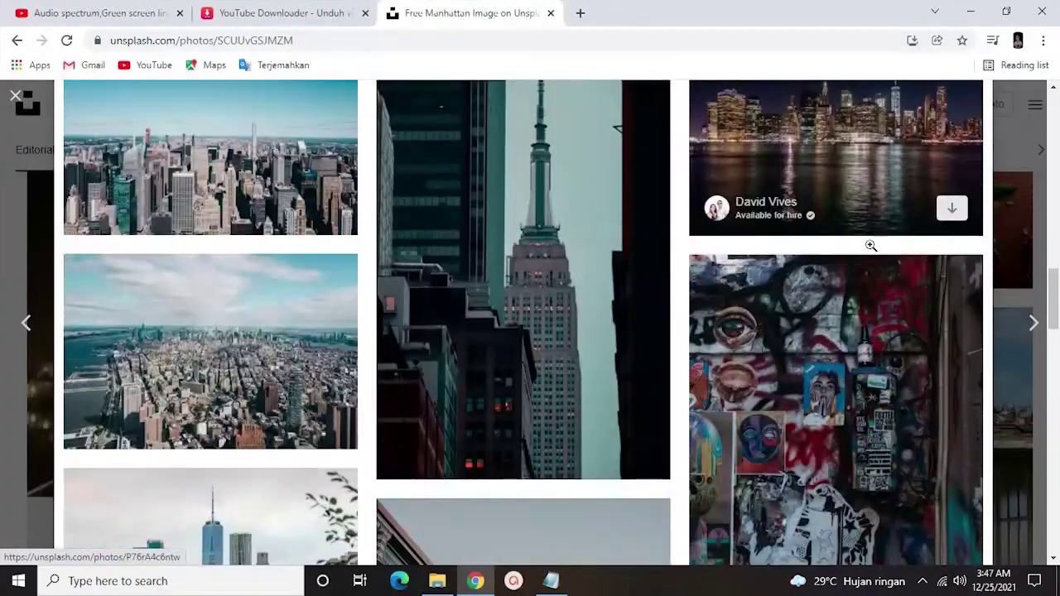
pyautogui.scroll(-10, 855, 256)
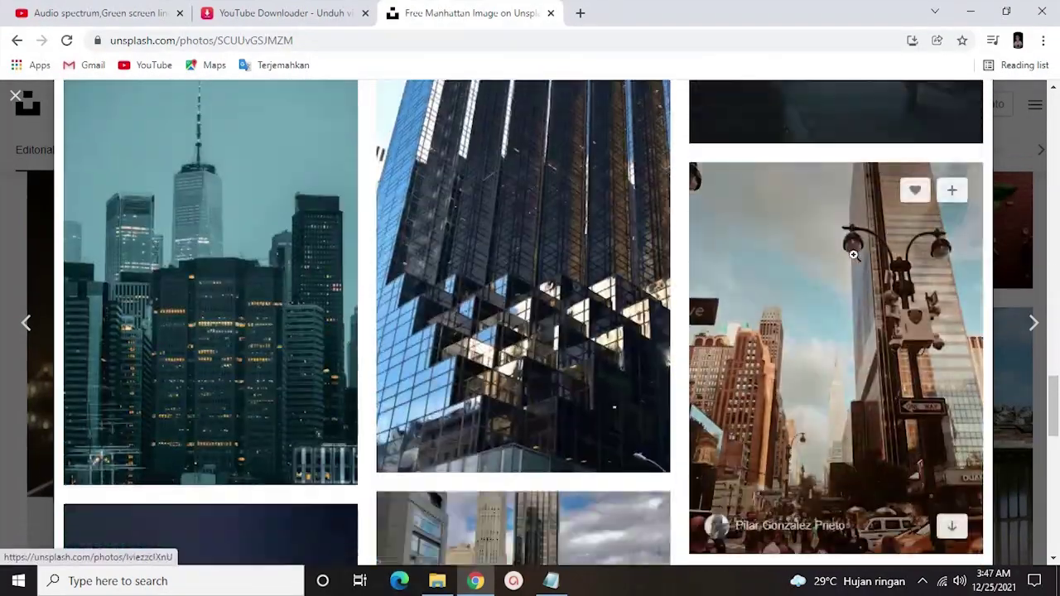
pyautogui.scroll(-5, 855, 258)
pyautogui.scroll(5, 853, 252)
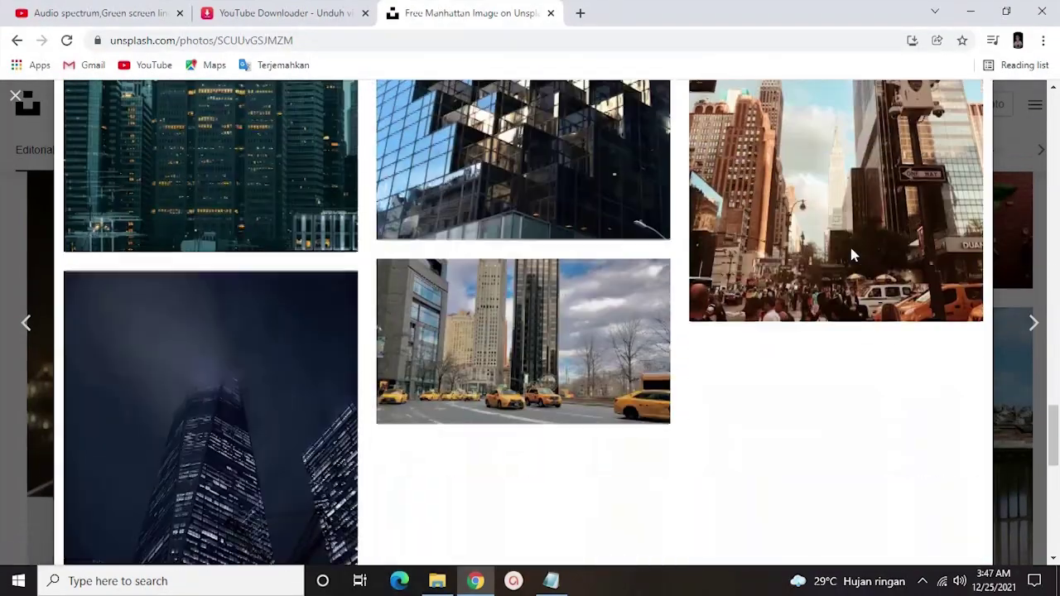
pyautogui.scroll(-5, 850, 257)
pyautogui.scroll(-4, 848, 256)
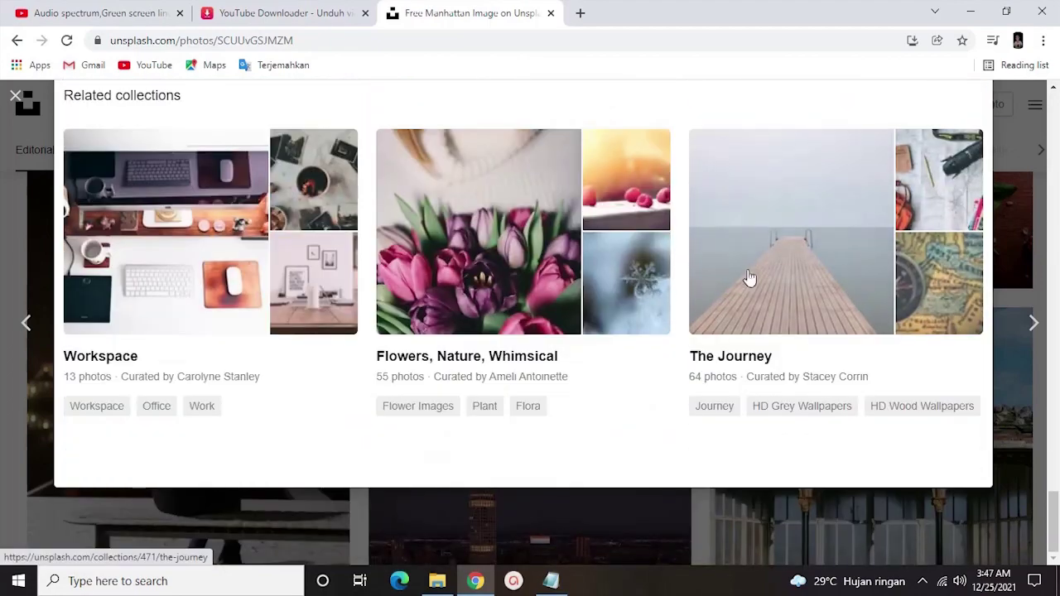
pyautogui.scroll(2, 691, 286)
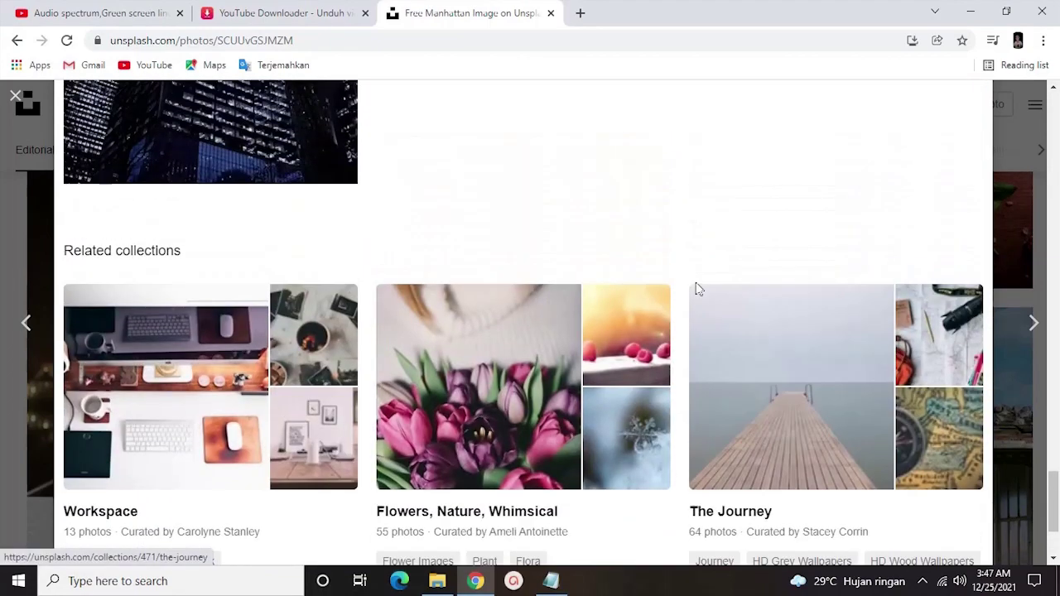
# - Open the related photo of the lit night skyline across the water and view its related photos
pyautogui.scroll(5, 738, 365)
pyautogui.scroll(10, 738, 365)
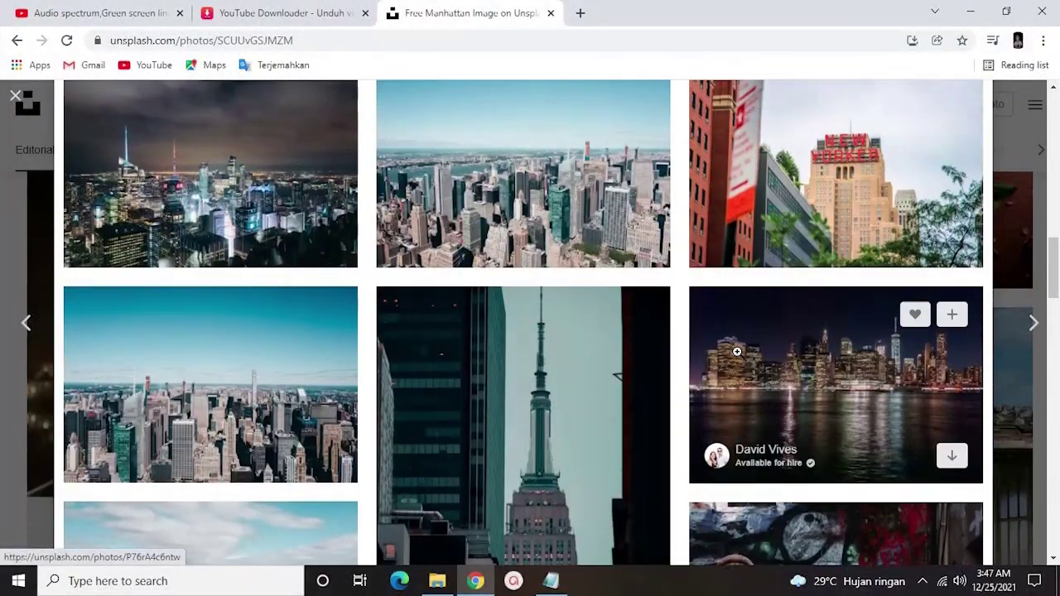
pyautogui.click(737, 350)
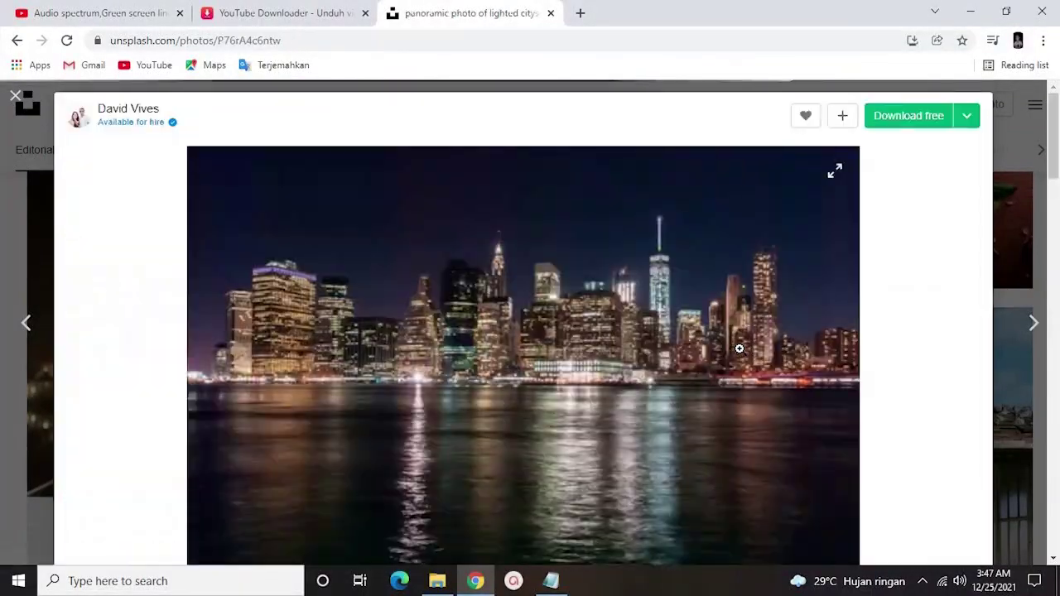
pyautogui.scroll(-5, 738, 349)
pyautogui.scroll(5, 741, 351)
pyautogui.scroll(-10, 734, 351)
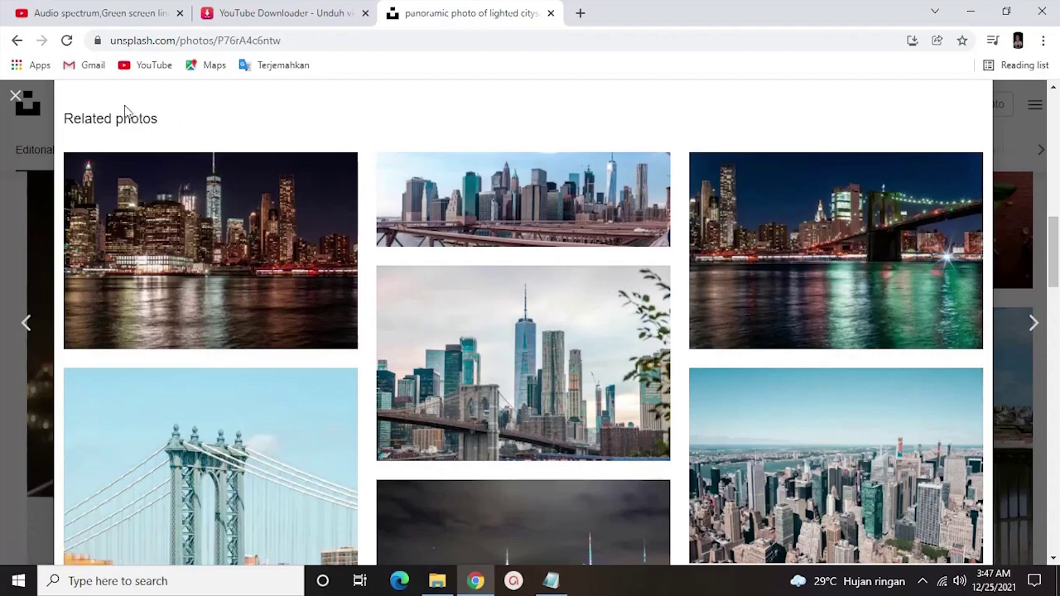
# - Close the skyline photo, open the rocky beach and green sea photo from the home feed, and check its details
pyautogui.click(14, 96)
pyautogui.scroll(-6, 223, 317)
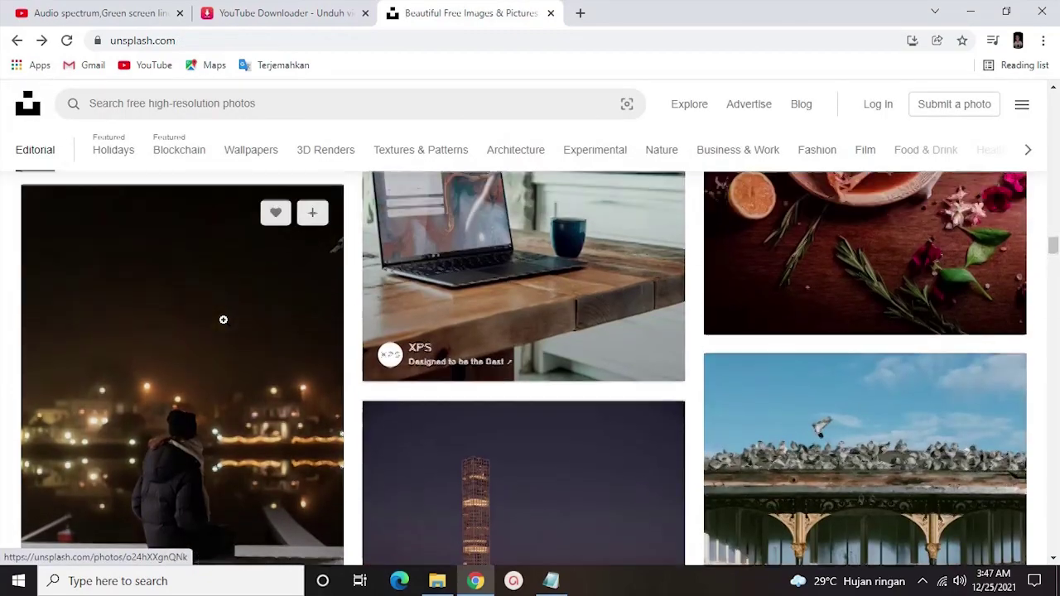
pyautogui.scroll(3, 435, 367)
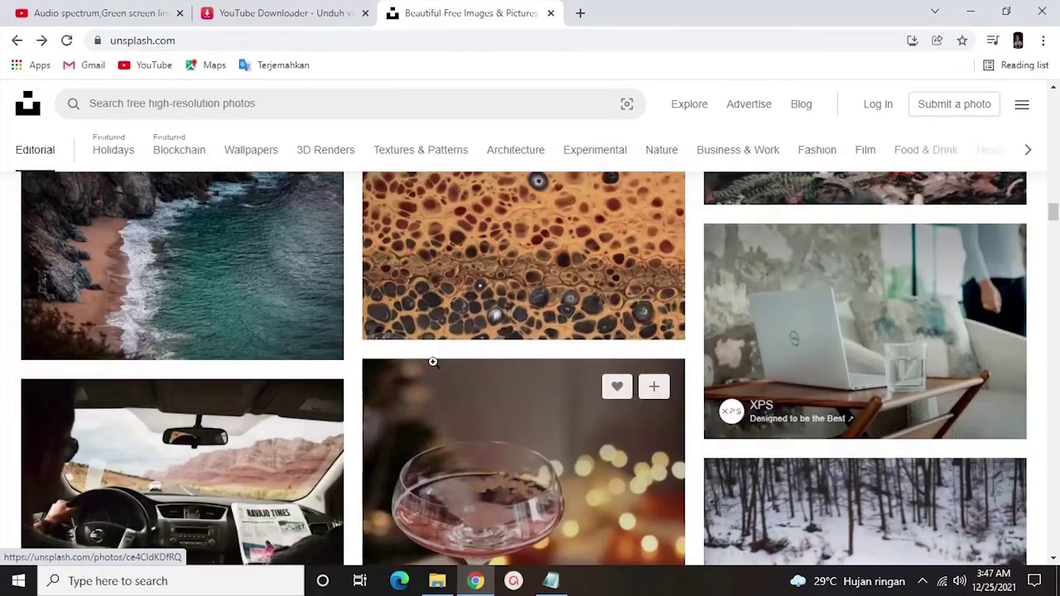
pyautogui.scroll(3, 414, 361)
pyautogui.click(233, 448)
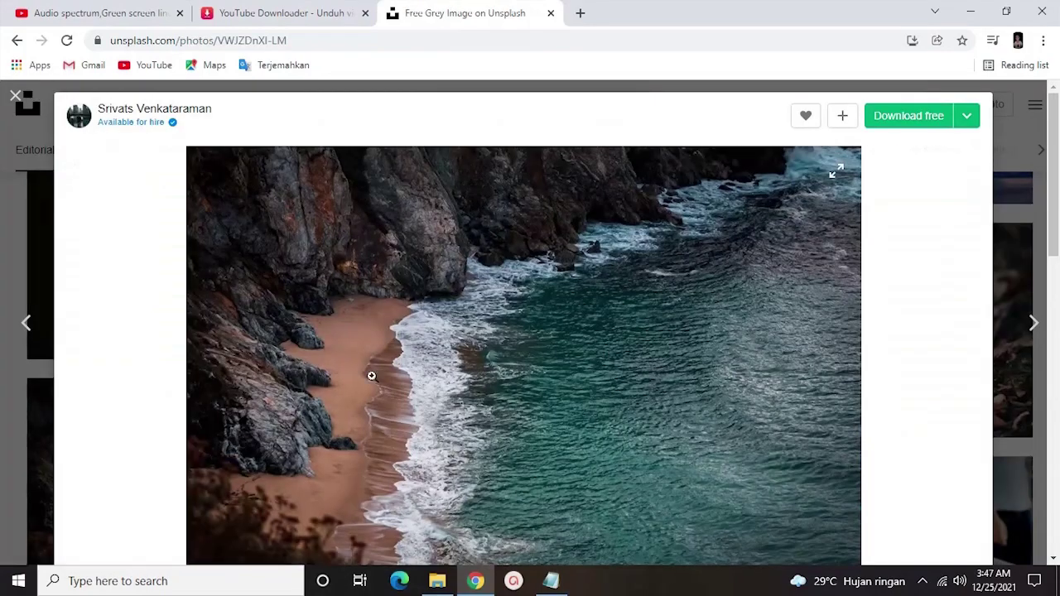
pyautogui.scroll(-10, 377, 377)
pyautogui.scroll(4, 389, 374)
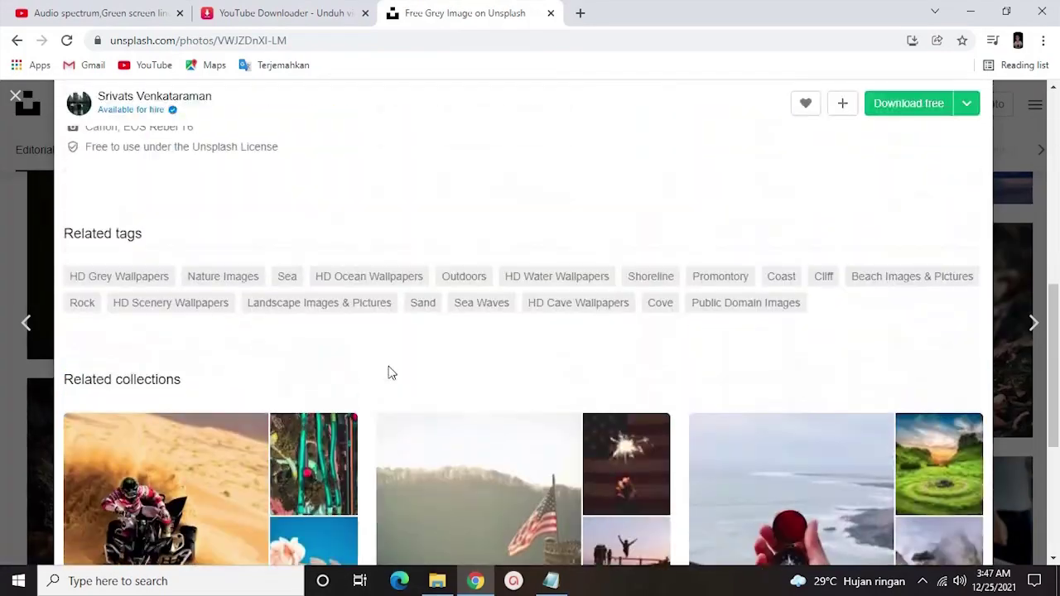
pyautogui.scroll(10, 390, 372)
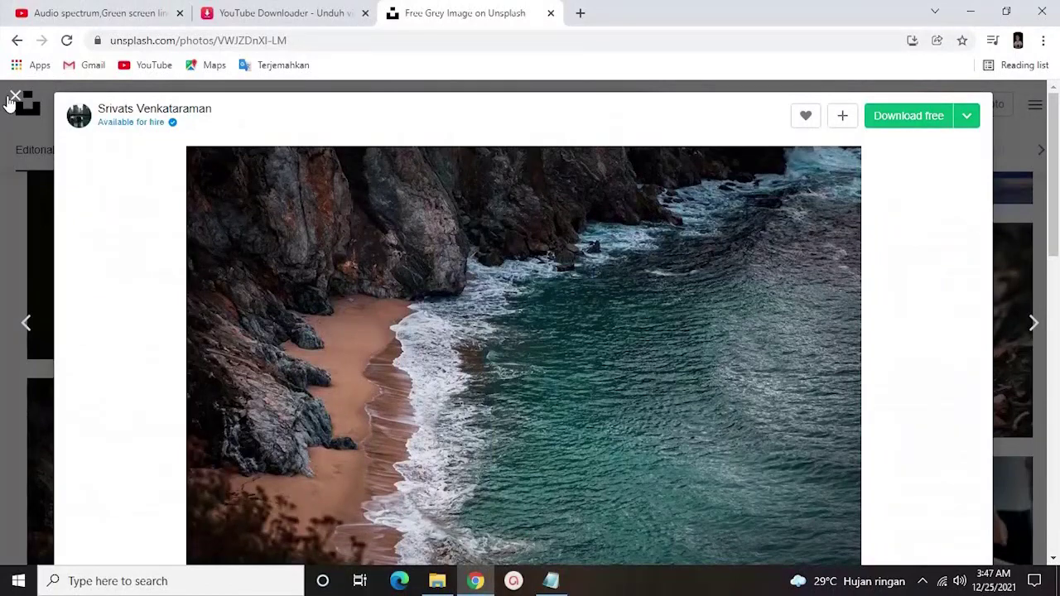
# - Close the beach photo, open the Christmas photo with the mug and candy cane, and look through its related photos
pyautogui.click(13, 97)
pyautogui.scroll(3, 428, 260)
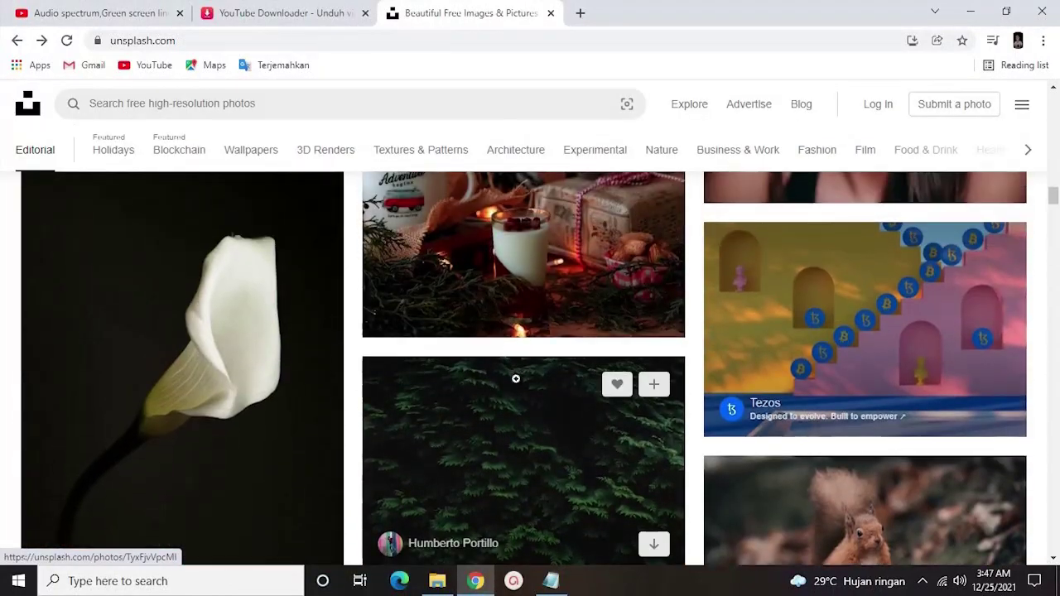
pyautogui.click(530, 282)
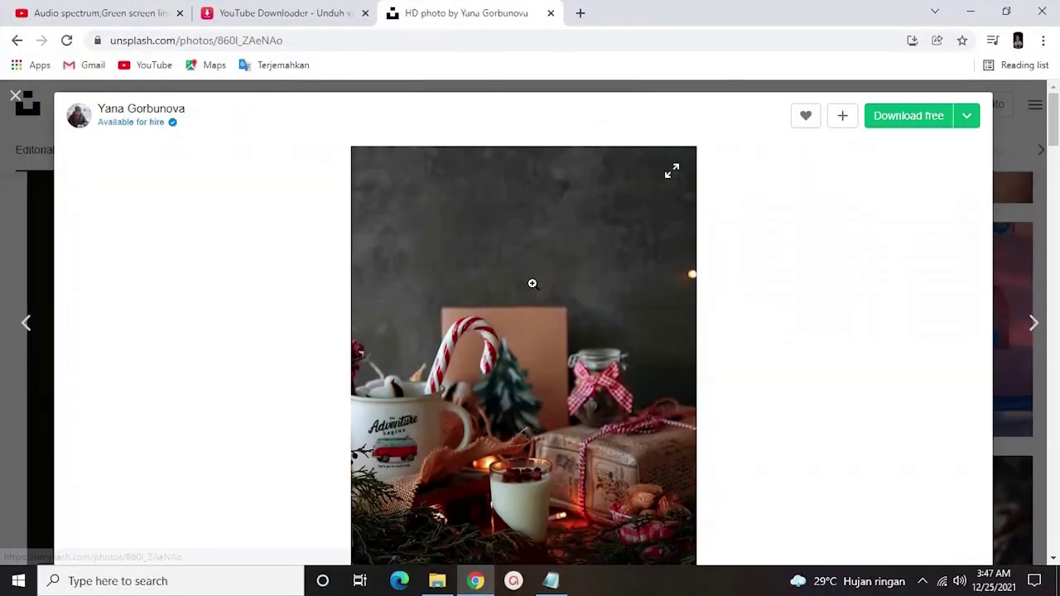
pyautogui.scroll(-20, 352, 290)
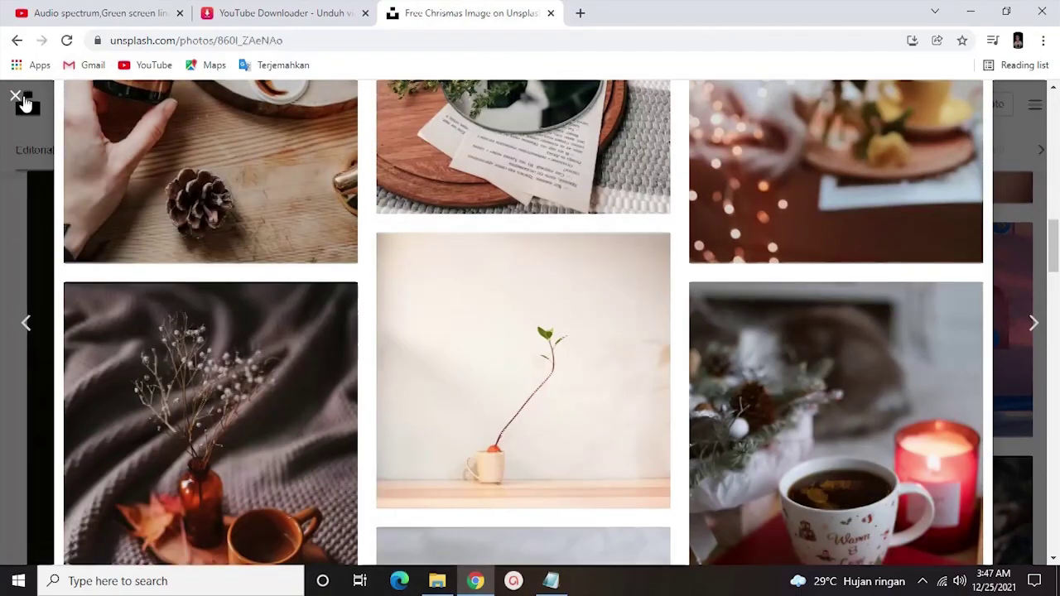
pyautogui.click(15, 96)
# - Open the dark green foliage photo from the home feed and look through its related collections
pyautogui.click(483, 426)
pyautogui.scroll(-5, 547, 389)
pyautogui.scroll(-5, 564, 376)
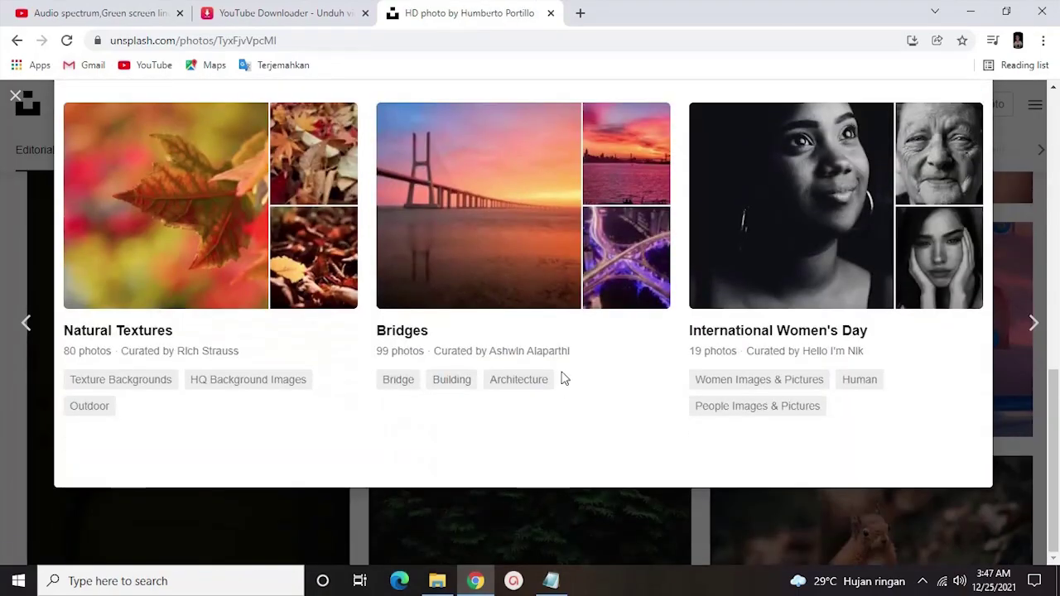
pyautogui.scroll(3, 571, 389)
pyautogui.scroll(-2, 584, 435)
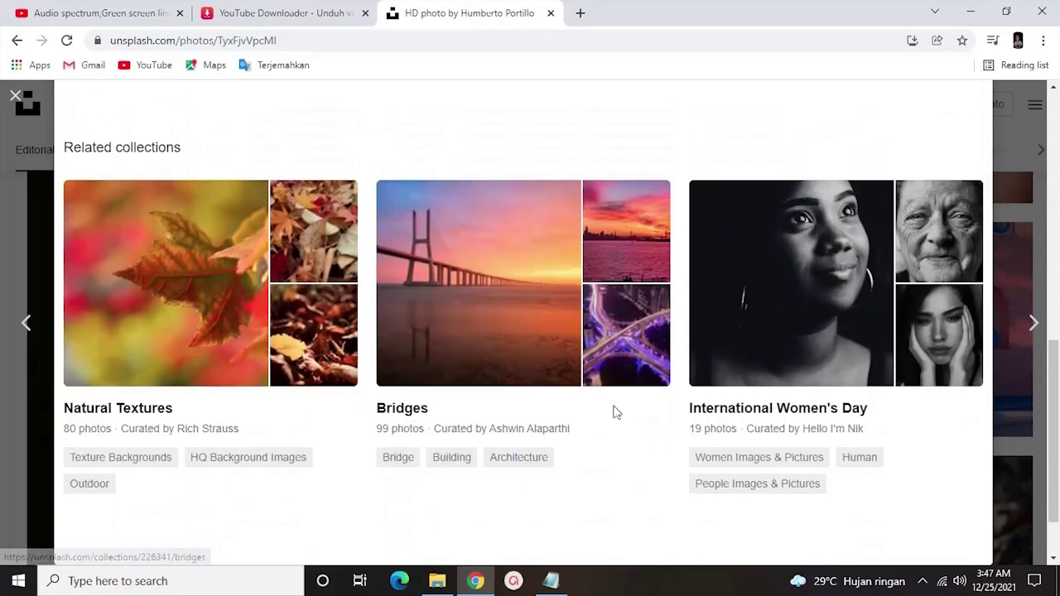
pyautogui.scroll(8, 386, 318)
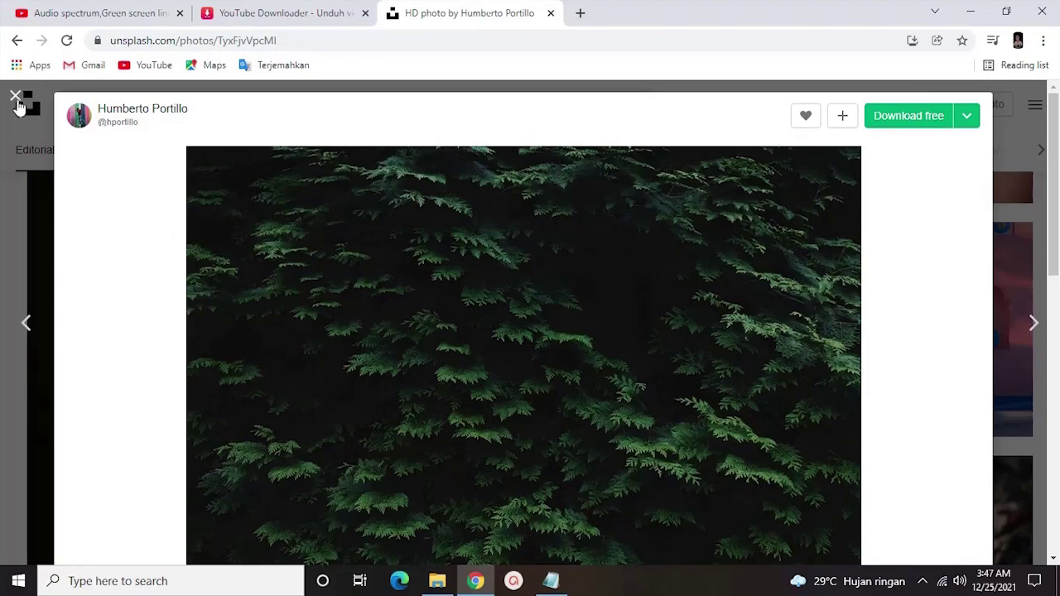
pyautogui.click(16, 97)
# - Search the Unsplash photos for "view"
pyautogui.scroll(10, 635, 369)
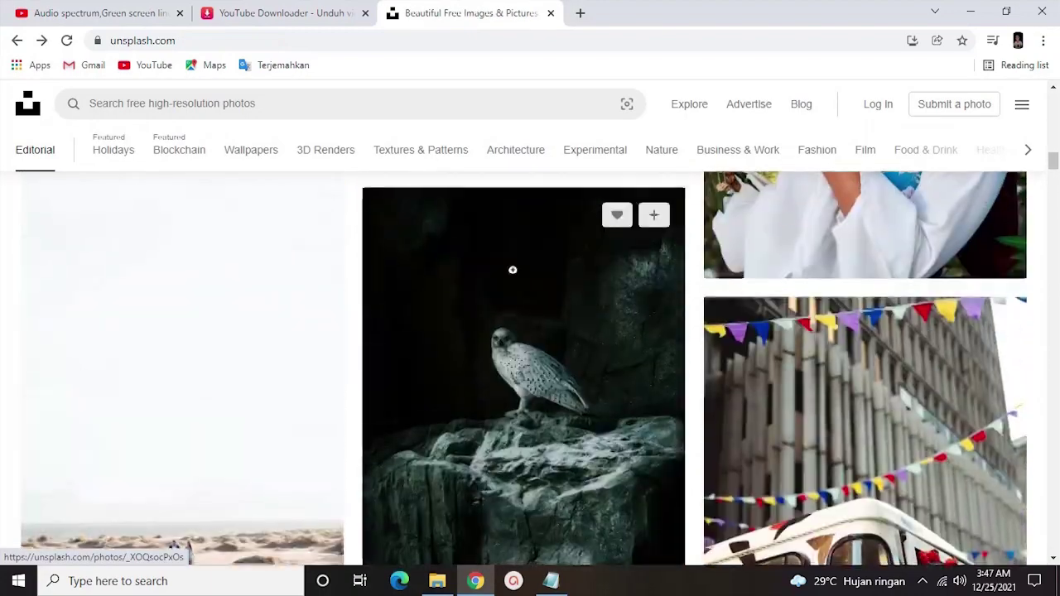
pyautogui.click(334, 105)
pyautogui.write('vie')
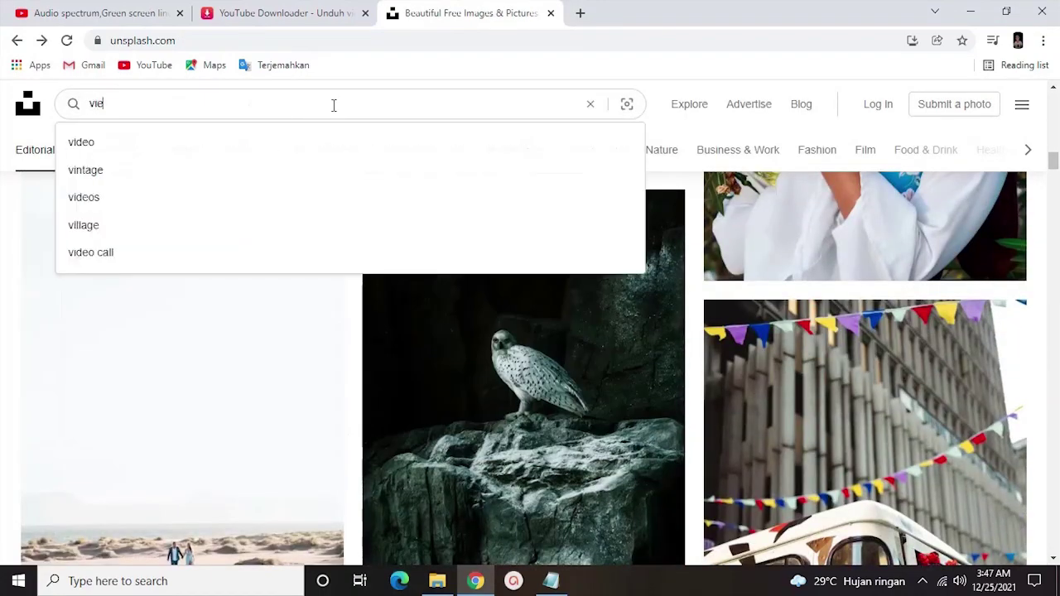
pyautogui.write('w')
pyautogui.press('Return')
# - Look through the photo results for "view" for a landscape suitable as a background
pyautogui.scroll(-3, 465, 250)
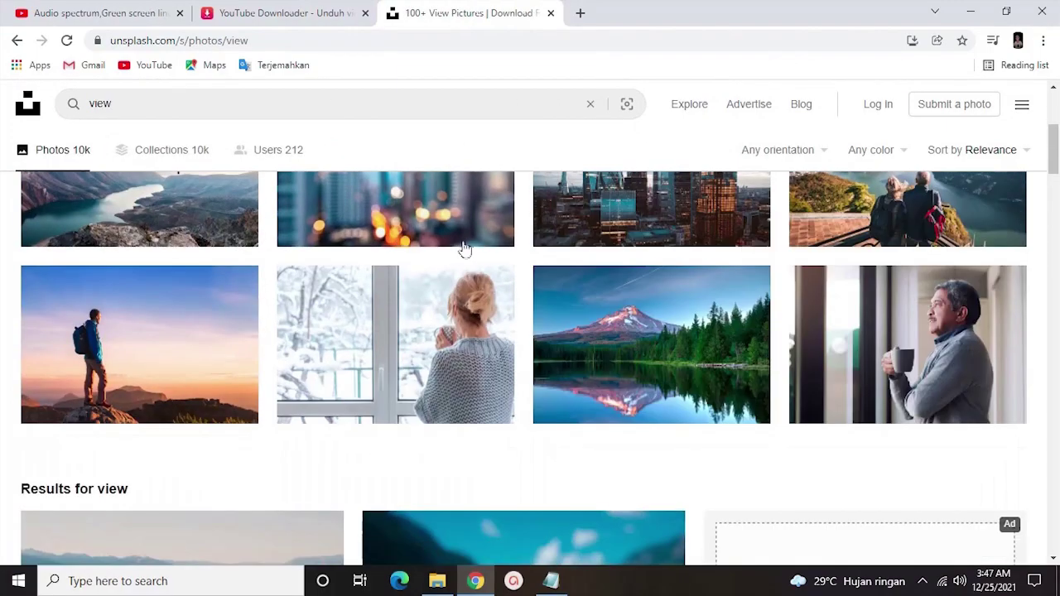
pyautogui.scroll(-5, 460, 250)
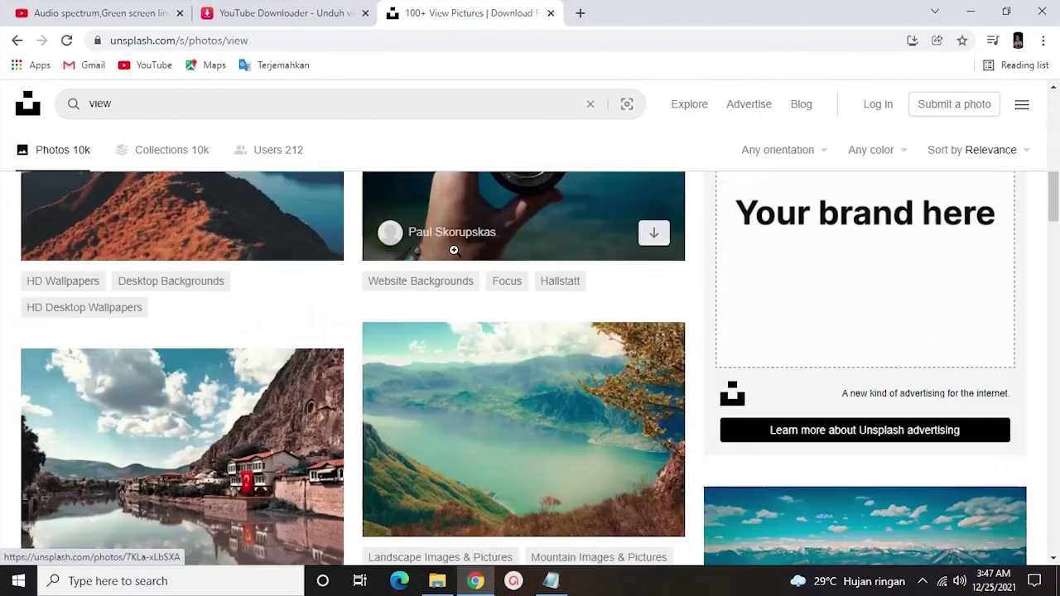
pyautogui.scroll(-3, 454, 250)
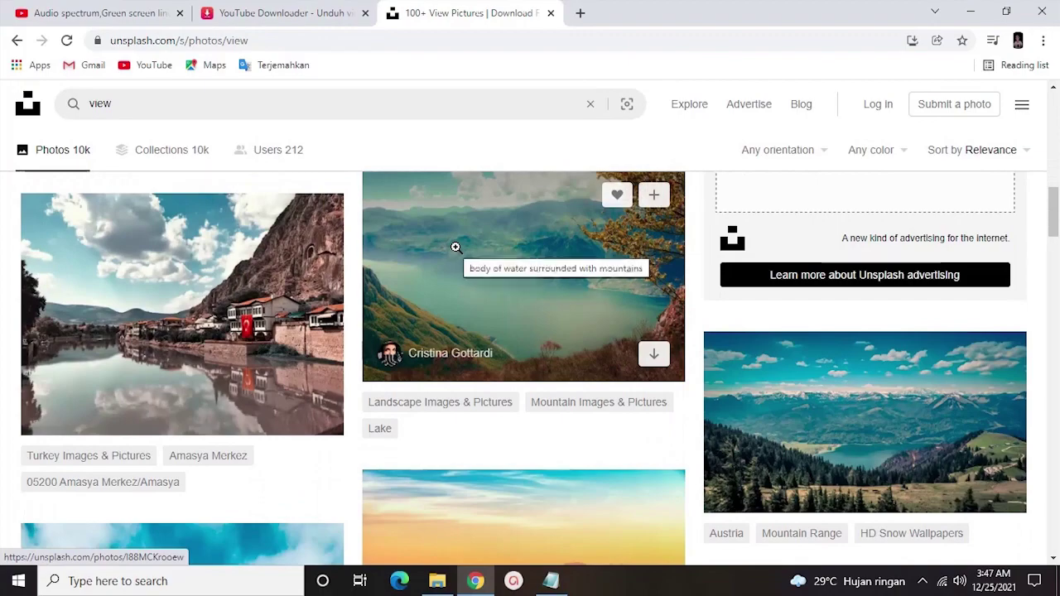
pyautogui.scroll(-6, 455, 247)
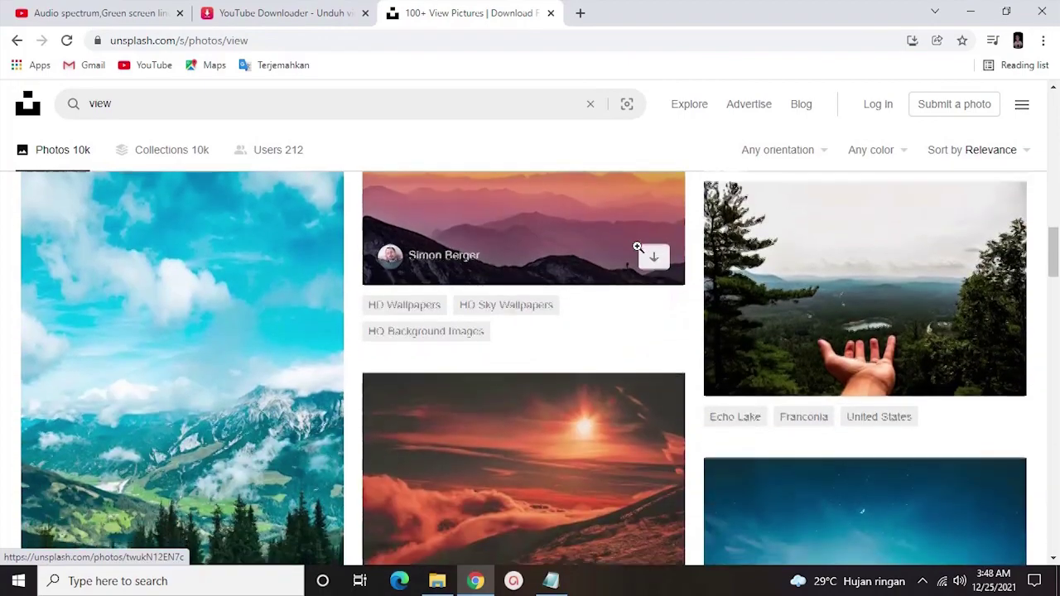
pyautogui.scroll(-2, 638, 253)
pyautogui.scroll(3, 634, 246)
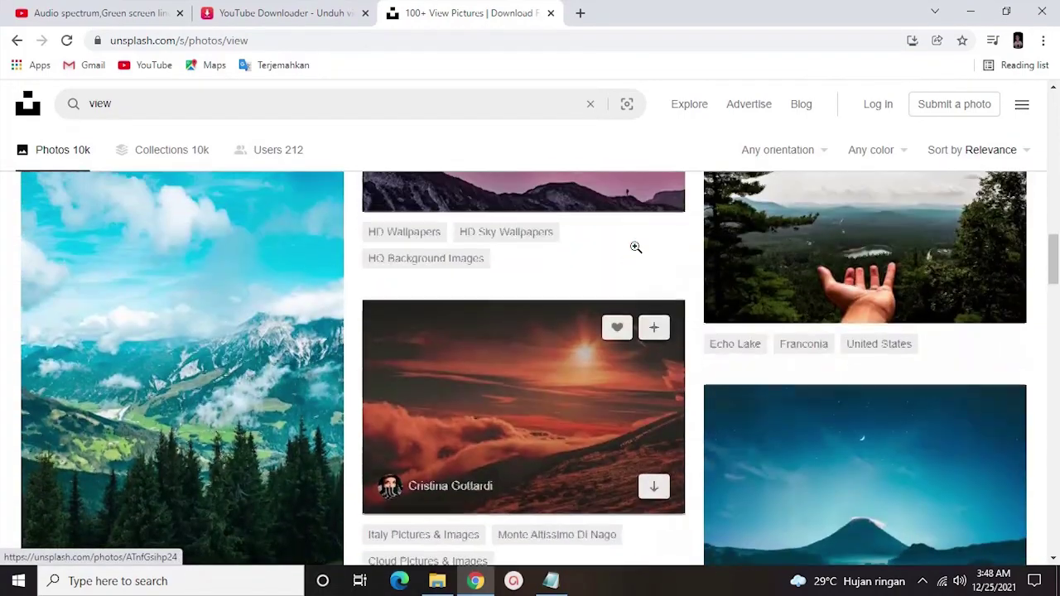
pyautogui.scroll(-8, 636, 253)
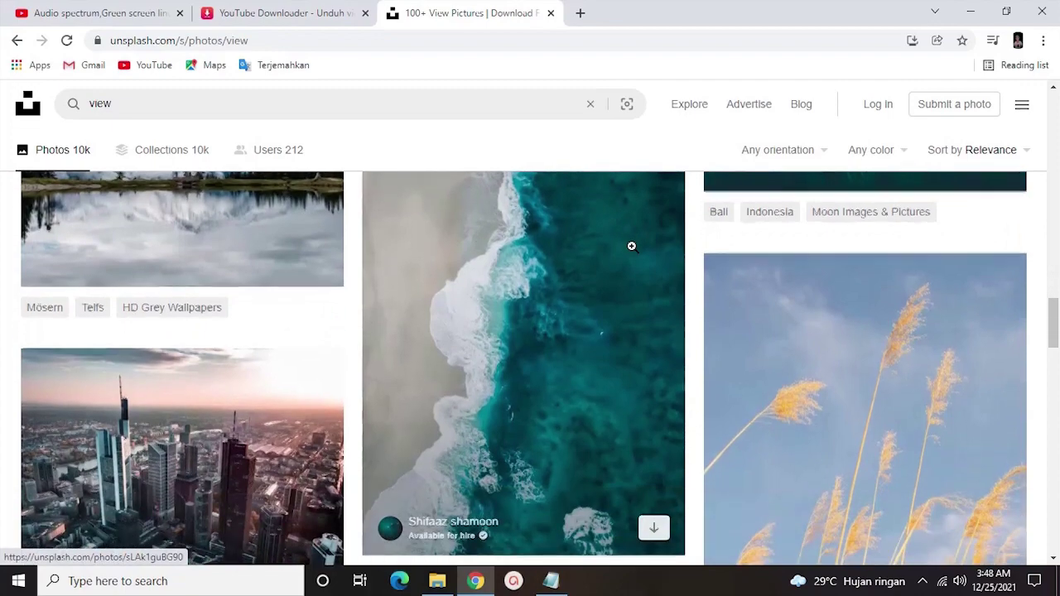
pyautogui.scroll(-4, 630, 246)
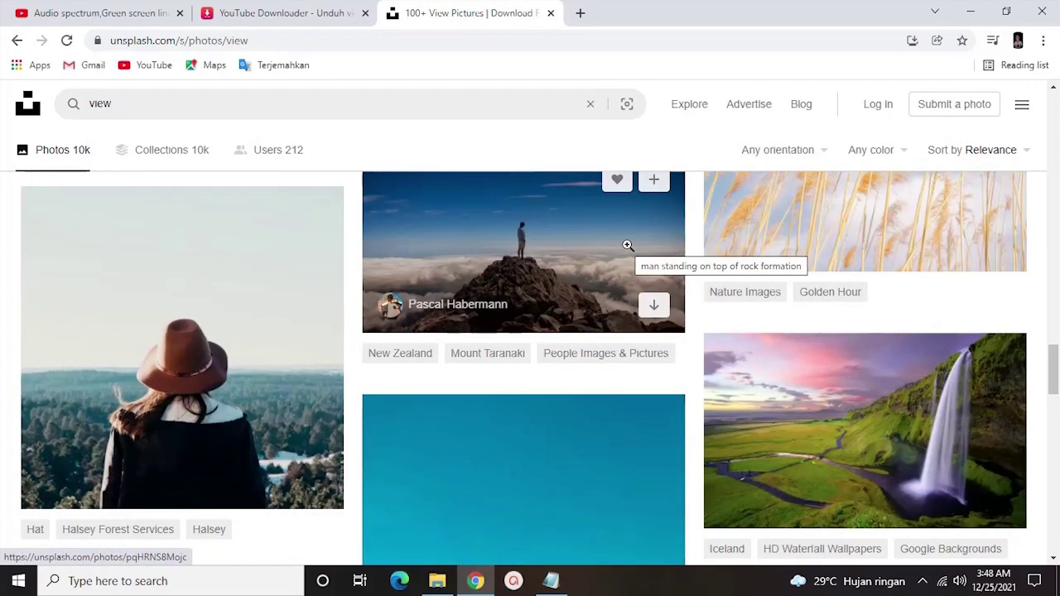
# - Open the photo of the waterfall beside the green valley and look through its related photos
pyautogui.click(807, 405)
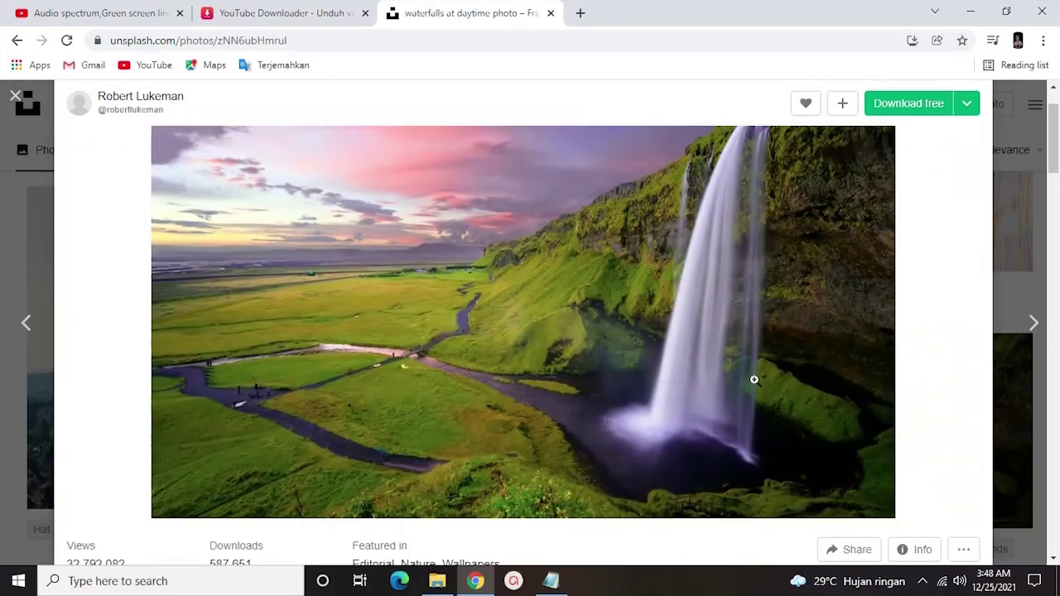
pyautogui.scroll(-10, 752, 374)
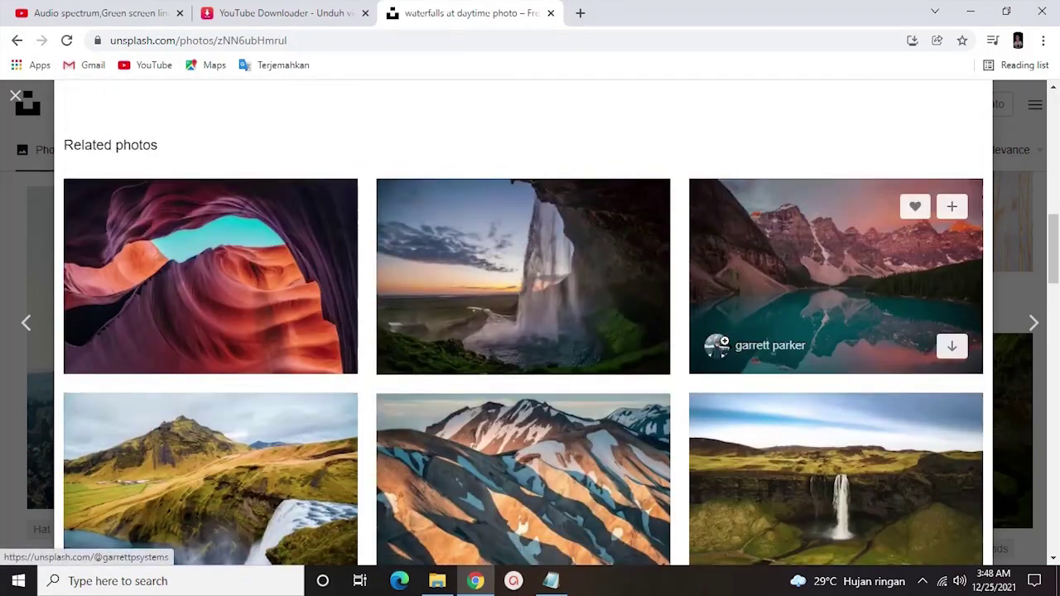
pyautogui.scroll(-1, 726, 349)
pyautogui.scroll(-1, 759, 316)
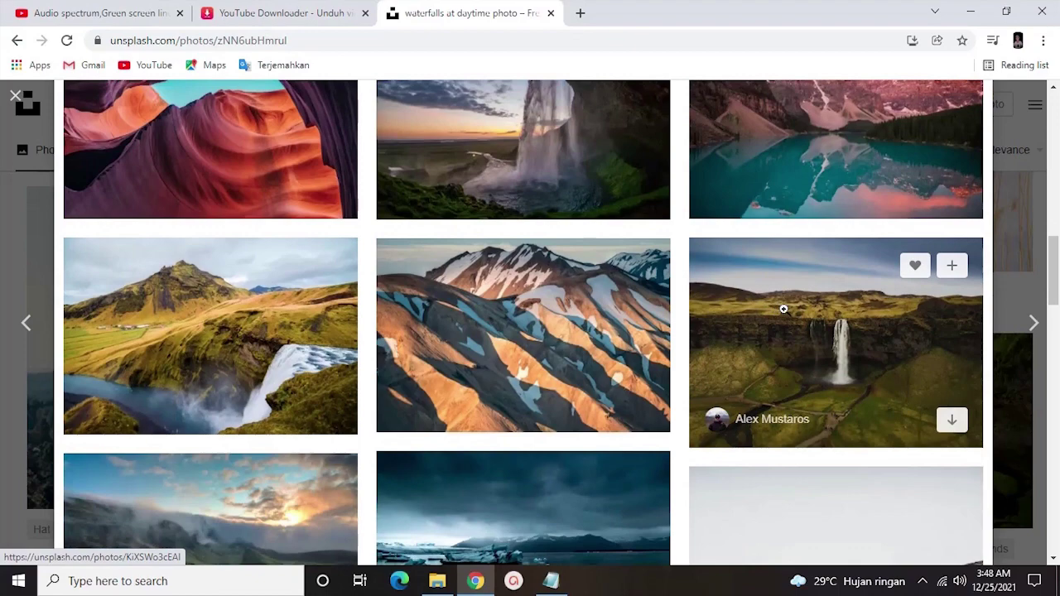
pyautogui.scroll(1, 861, 199)
# - Open the related photo of pink mountains reflected in a turquoise lake, download it for free, and dismiss the thank-you pop-up
pyautogui.click(861, 217)
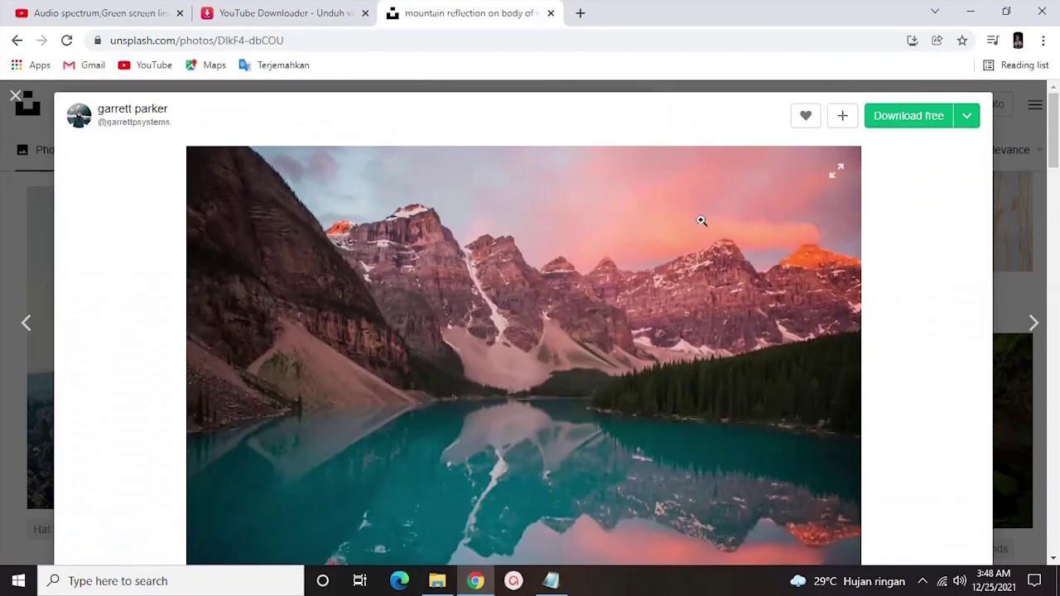
pyautogui.click(907, 118)
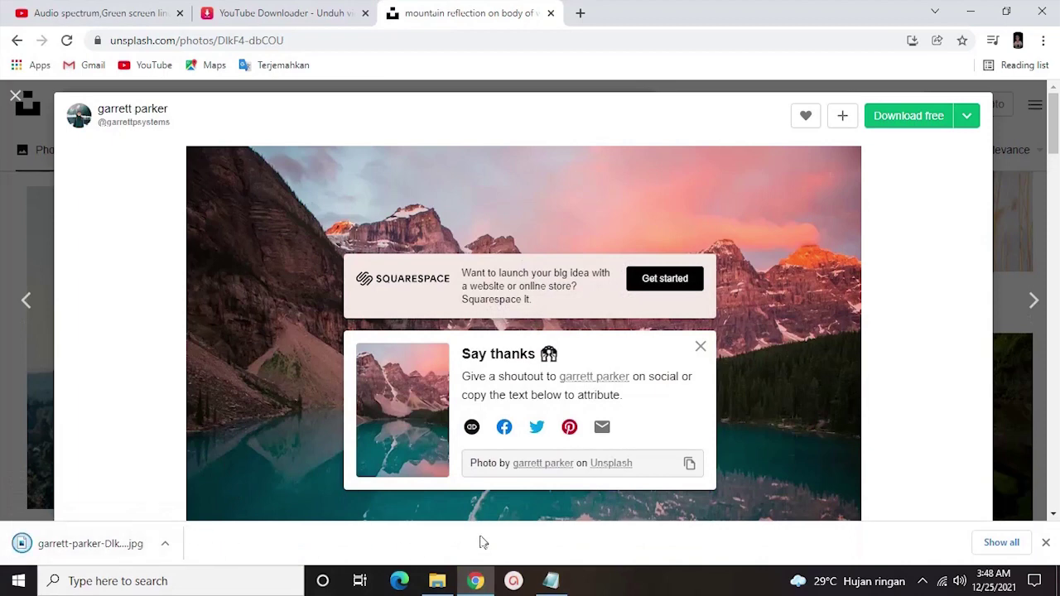
pyautogui.click(700, 347)
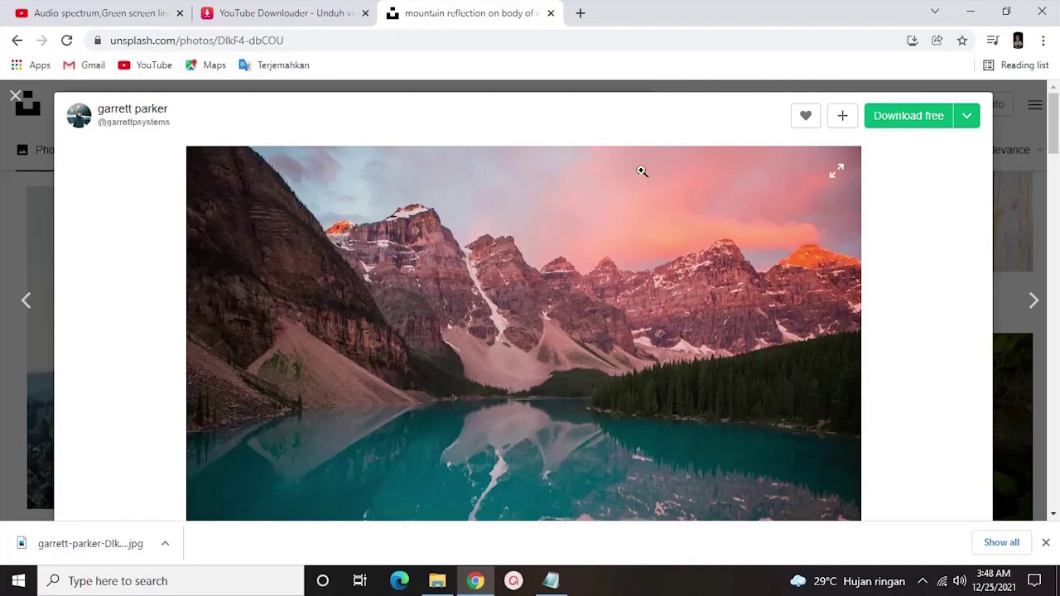
# - Find Adobe Photoshop CC 2015 on the computer and launch it
pyautogui.click(236, 580)
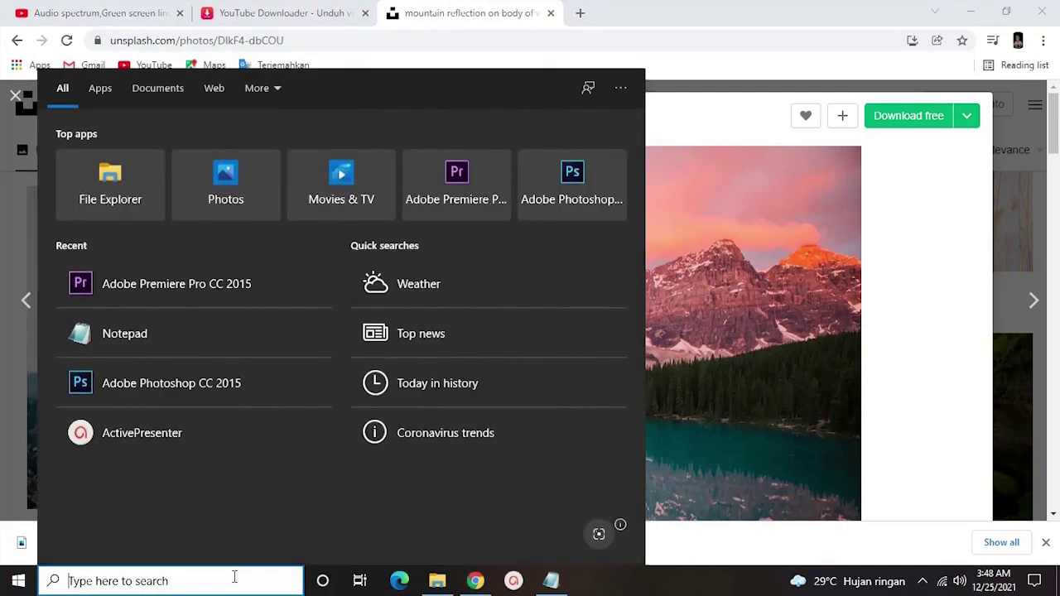
pyautogui.write('ad')
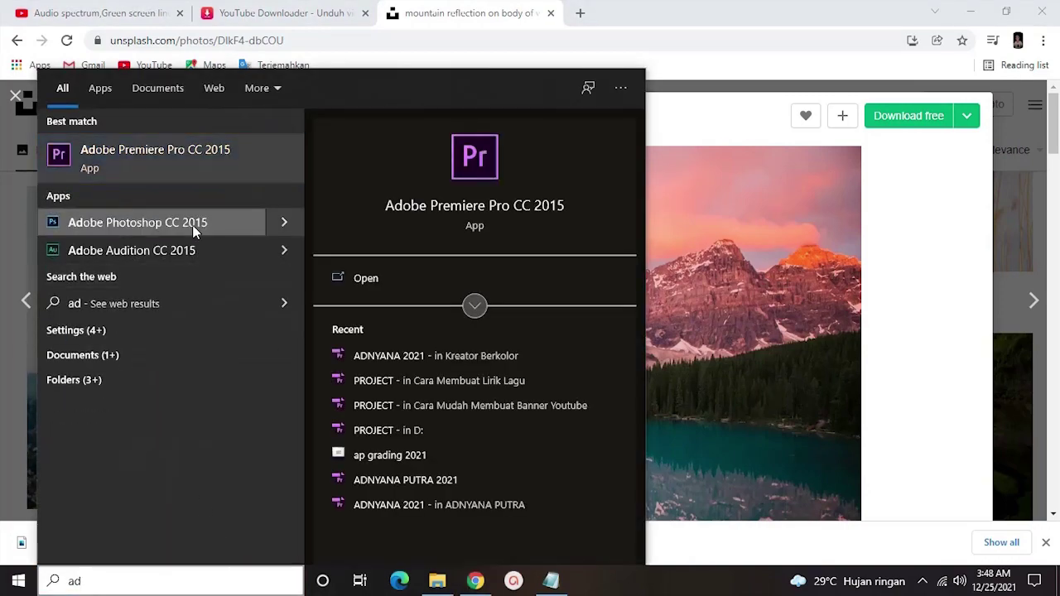
pyautogui.press('Escape')
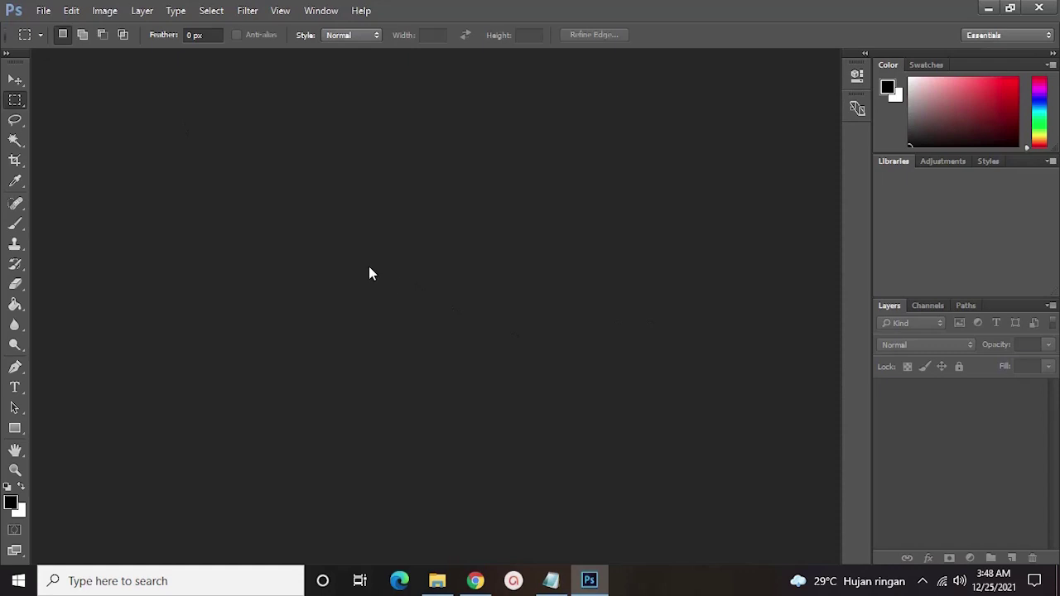
# - Create a new document named "background" at 1280 × 720 pixels, 300 pixels/inch, with white background contents
pyautogui.hotkey('ctrl', 'n')
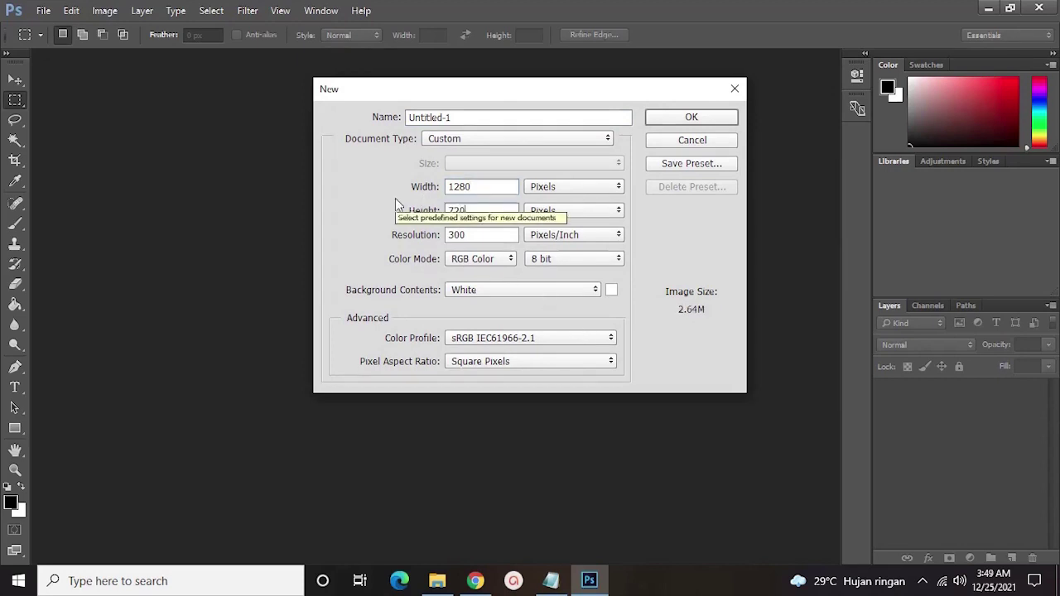
pyautogui.click(482, 116)
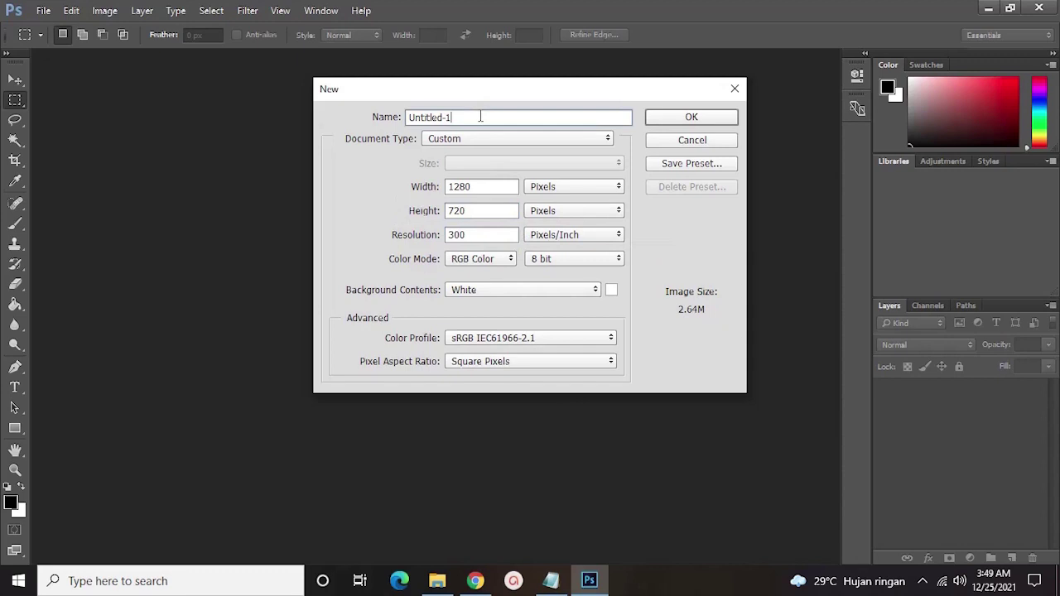
pyautogui.doubleClick(480, 117)
pyautogui.write('background')
pyautogui.press('Return')
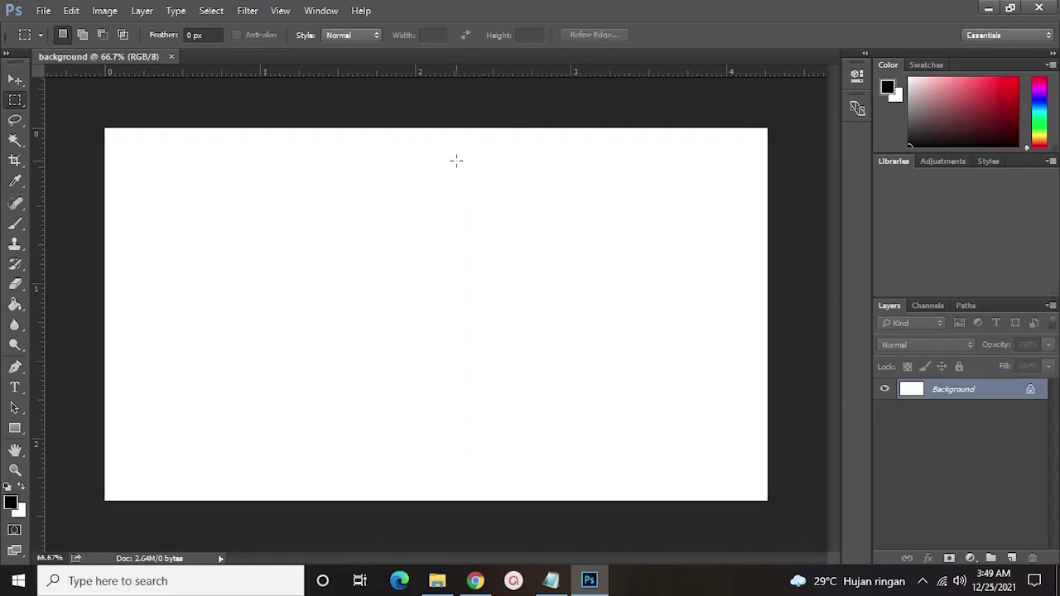
# - Open the downloaded mountain lake photo from Downloads and copy the whole image into the background document as a new layer
pyautogui.hotkey('ctrl', 'o')
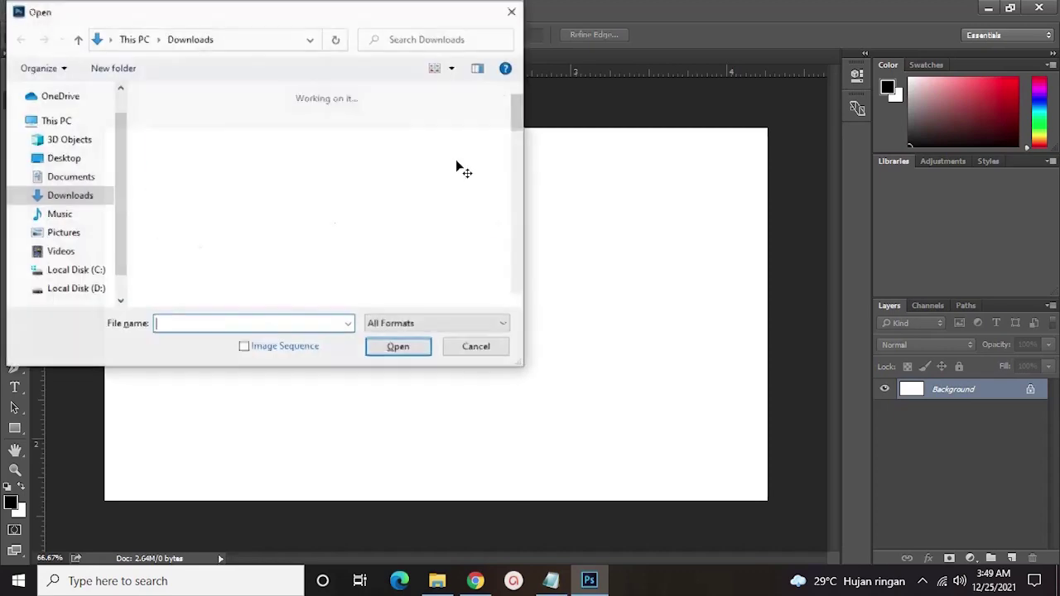
pyautogui.click(150, 157)
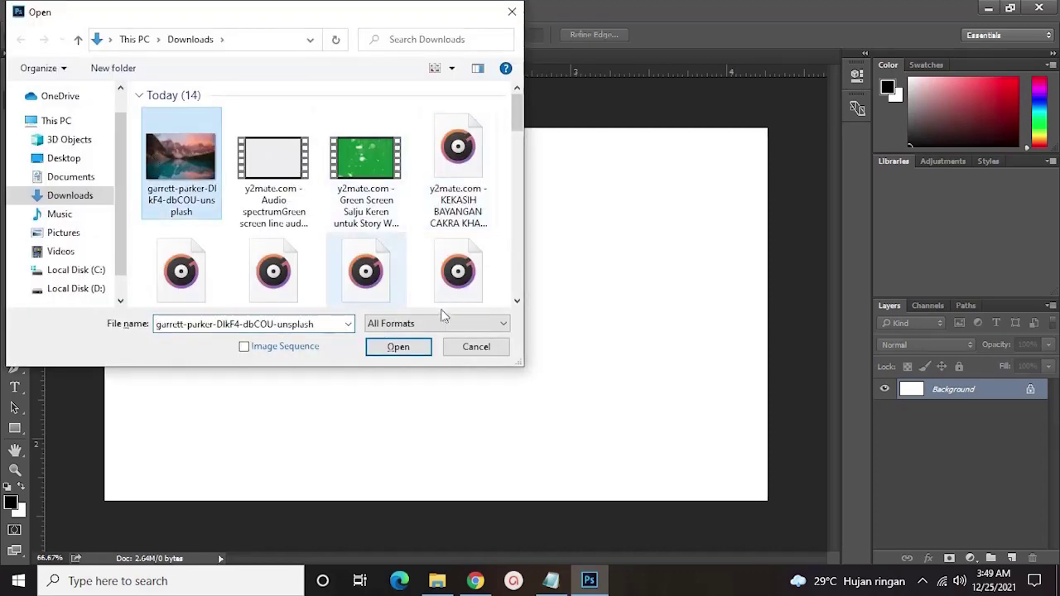
pyautogui.click(401, 346)
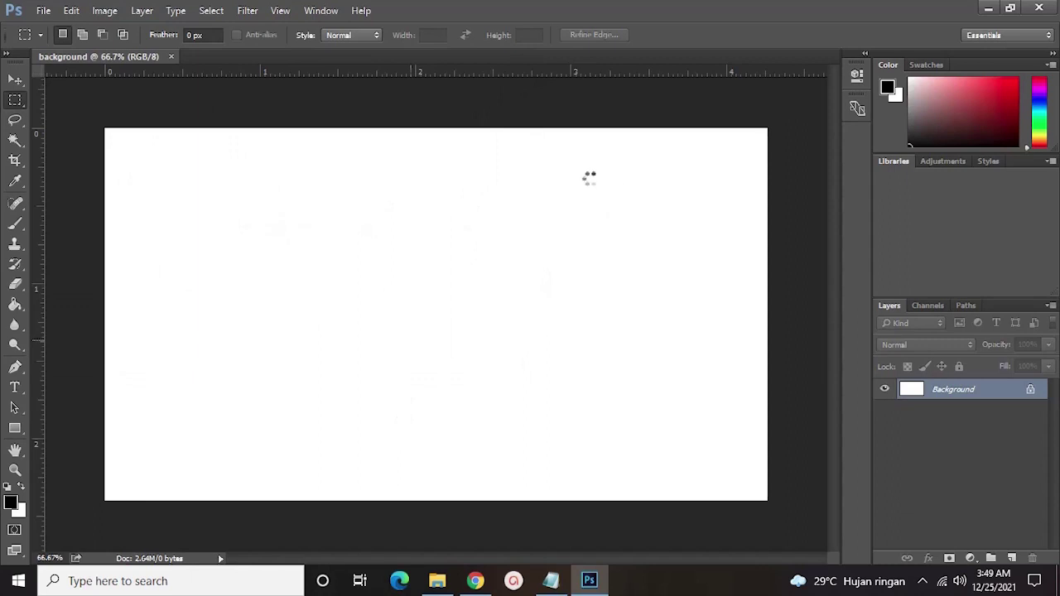
pyautogui.hotkey('ctrl', 'a')
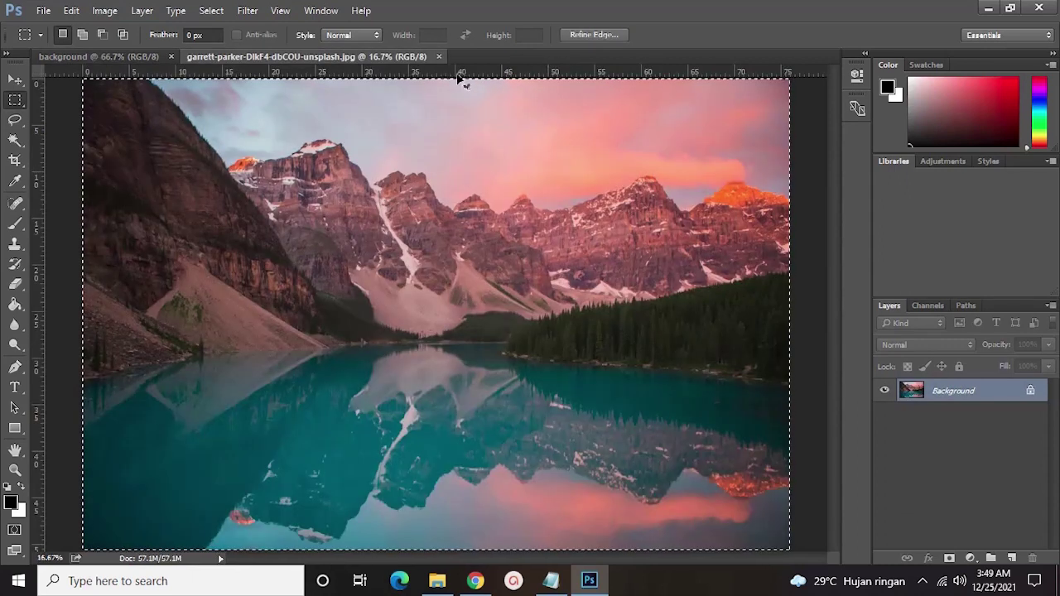
pyautogui.click(124, 57)
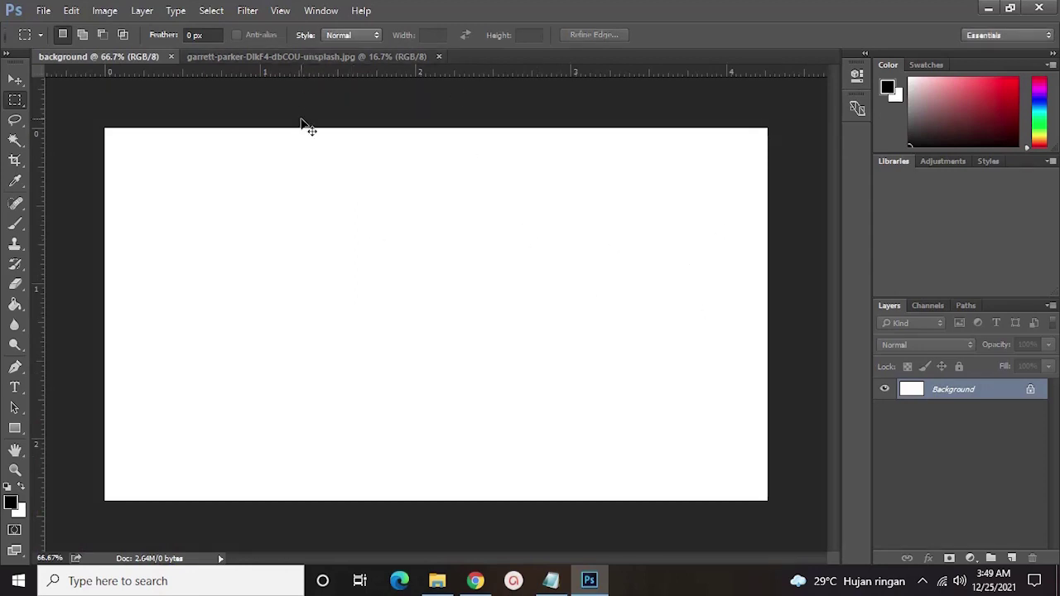
pyautogui.hotkey('ctrl', 'v')
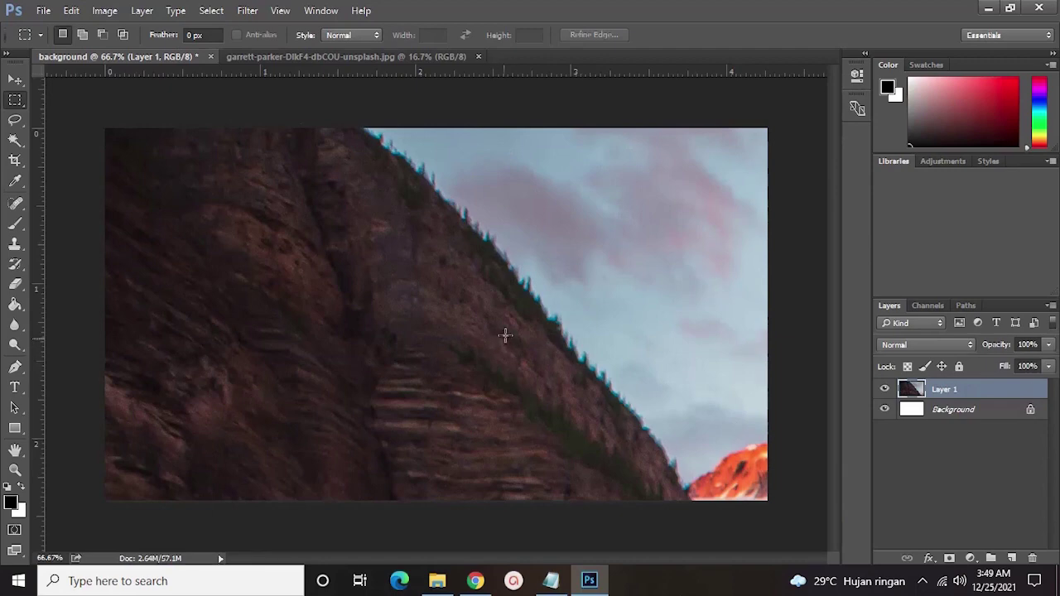
# - Scale the mountain lake photo layer down to about 24% from its upper-left corner, slightly wider than the canvas
pyautogui.hotkey('ctrl', 't')
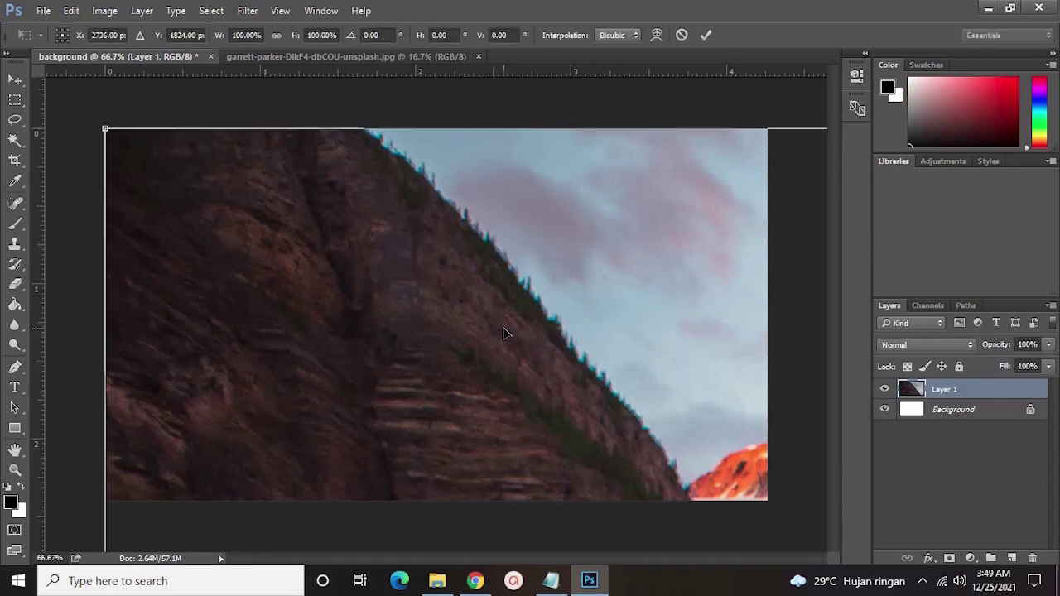
pyautogui.hotkey('ctrl', '-')
pyautogui.hotkey('ctrl', '-')
pyautogui.hotkey('ctrl', '-')
pyautogui.hotkey('ctrl', '-')
pyautogui.hotkey('ctrl', '-')
pyautogui.hotkey('ctrl', '-')
pyautogui.hotkey('ctrl', '-')
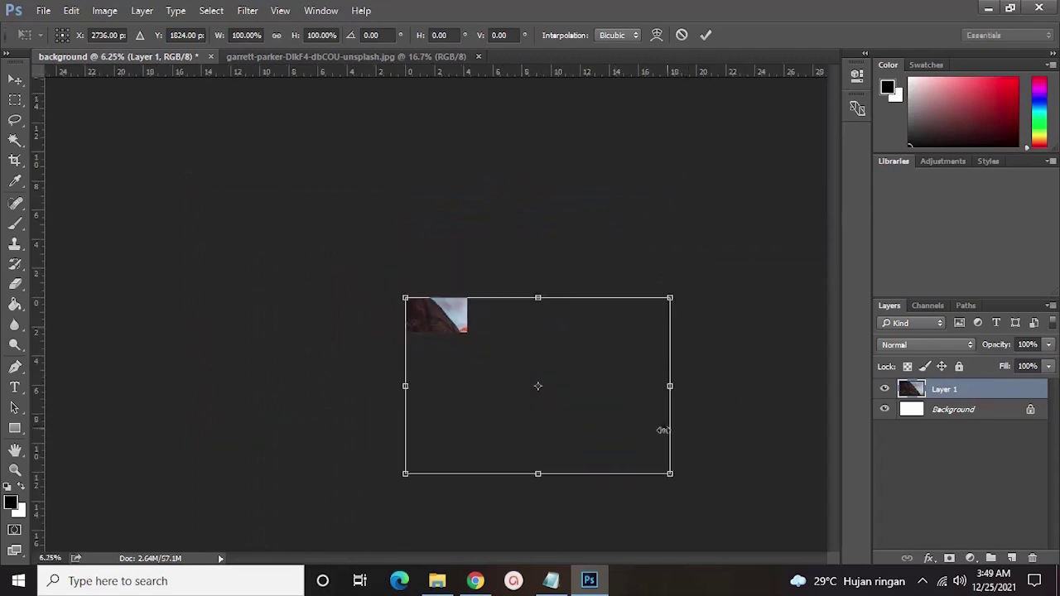
pyautogui.moveTo(671, 475); pyautogui.dragTo(423, 406)
pyautogui.hotkey('ctrl', '+')
pyautogui.hotkey('ctrl', '+')
pyautogui.hotkey('ctrl', '+')
pyautogui.hotkey('ctrl', '+')
pyautogui.hotkey('ctrl', '+')
pyautogui.hotkey('ctrl', '+')
pyautogui.hotkey('ctrl', '+')
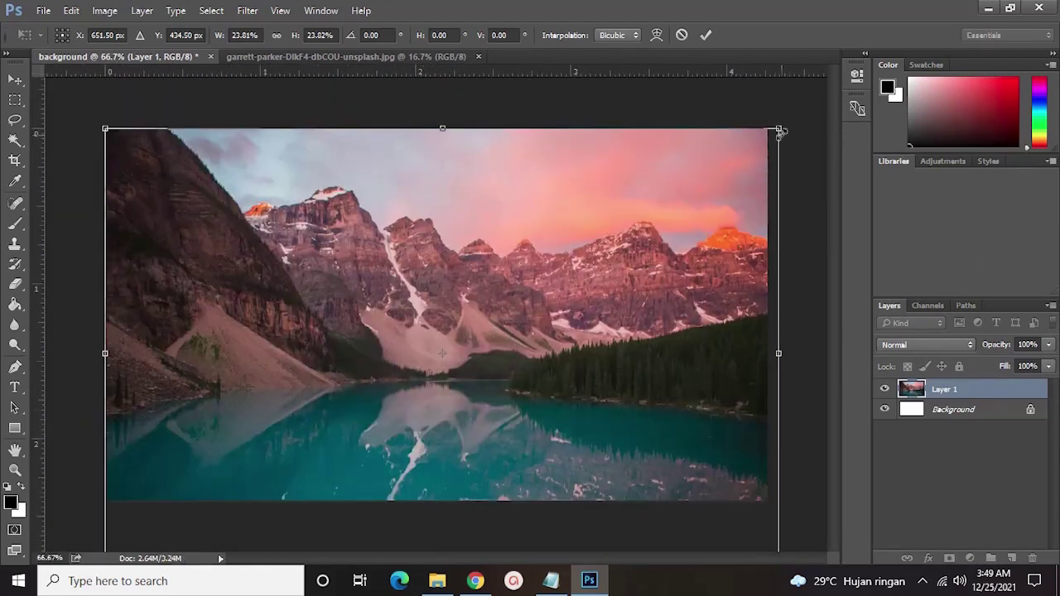
# - Shrink the photo layer slightly to match the canvas width, shift it upward to show more lake, and apply the transform
pyautogui.moveTo(781, 133); pyautogui.dragTo(772, 135)
pyautogui.press('Left')
pyautogui.moveTo(579, 328); pyautogui.dragTo(557, 274)
pyautogui.press('Return')
pyautogui.click(980, 503)
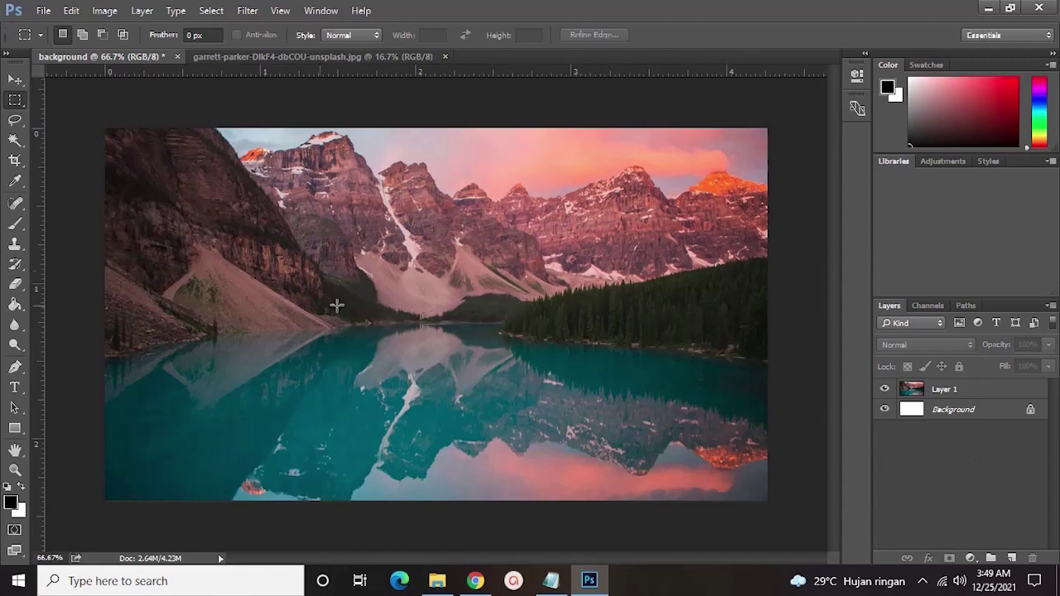
# - Draw a black rectangle about 1302 × 763 px covering the whole canvas with the Rectangle tool
pyautogui.click(15, 428)
pyautogui.moveTo(102, 121); pyautogui.dragTo(773, 513)
pyautogui.click(807, 64)
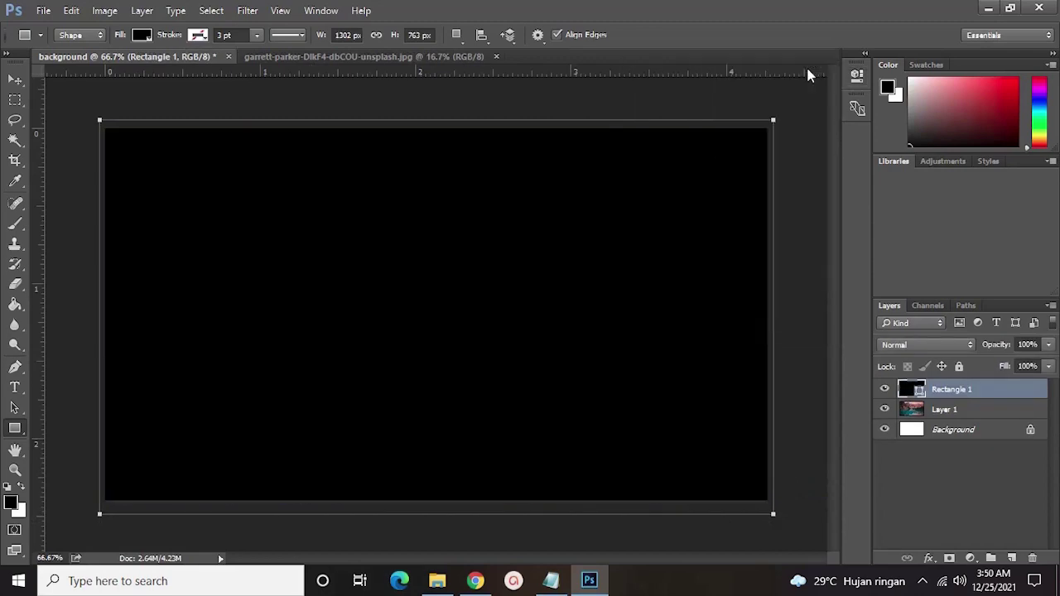
# - Transform the black rectangle so its edges match the canvas at 1280 × 720 px
pyautogui.hotkey('ctrl', 't')
pyautogui.moveTo(436, 120); pyautogui.dragTo(435, 129)
pyautogui.moveTo(774, 322)
pyautogui.mouseDown()
pyautogui.moveTo(755, 321)
pyautogui.moveTo(767, 321)
pyautogui.mouseUp()
pyautogui.moveTo(435, 509); pyautogui.dragTo(433, 500)
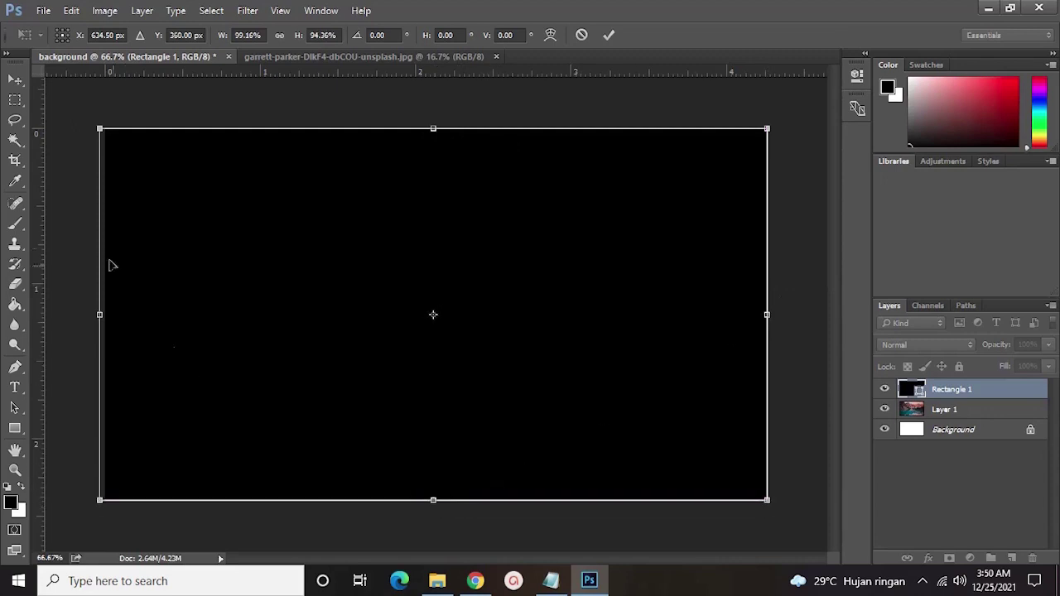
pyautogui.moveTo(99, 313); pyautogui.dragTo(103, 313)
pyautogui.press('Return')
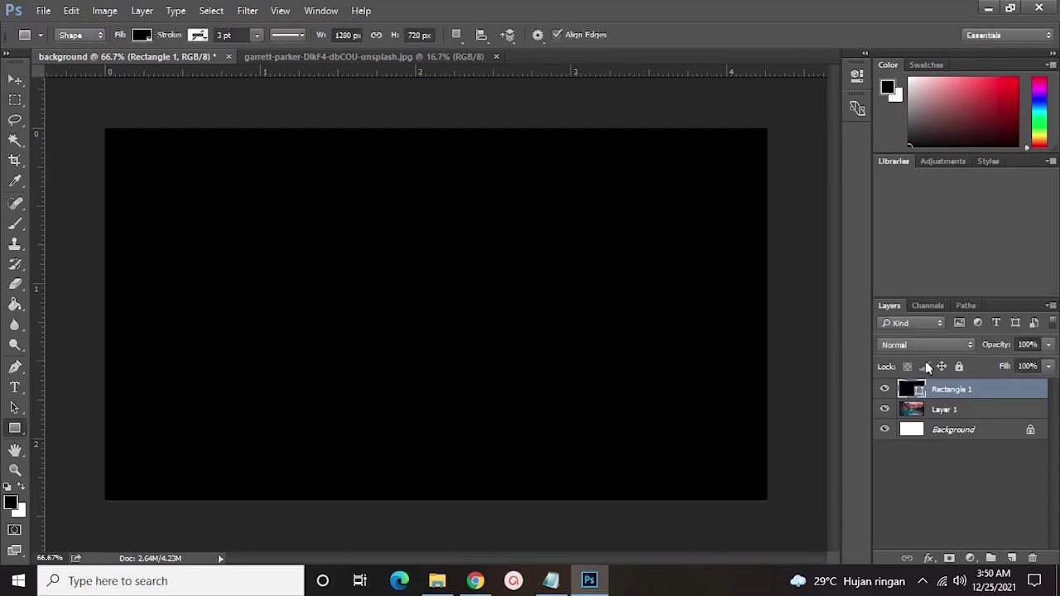
# - Lower the black rectangle layer's opacity to 49% to darken the photo
pyautogui.click(1049, 344)
pyautogui.click(1020, 365)
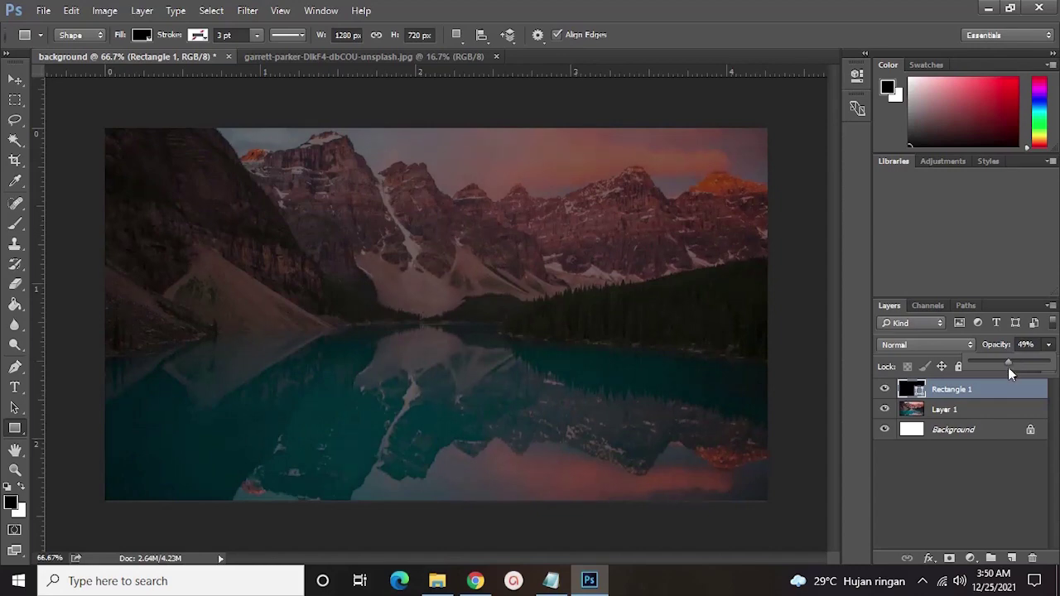
pyautogui.click(977, 461)
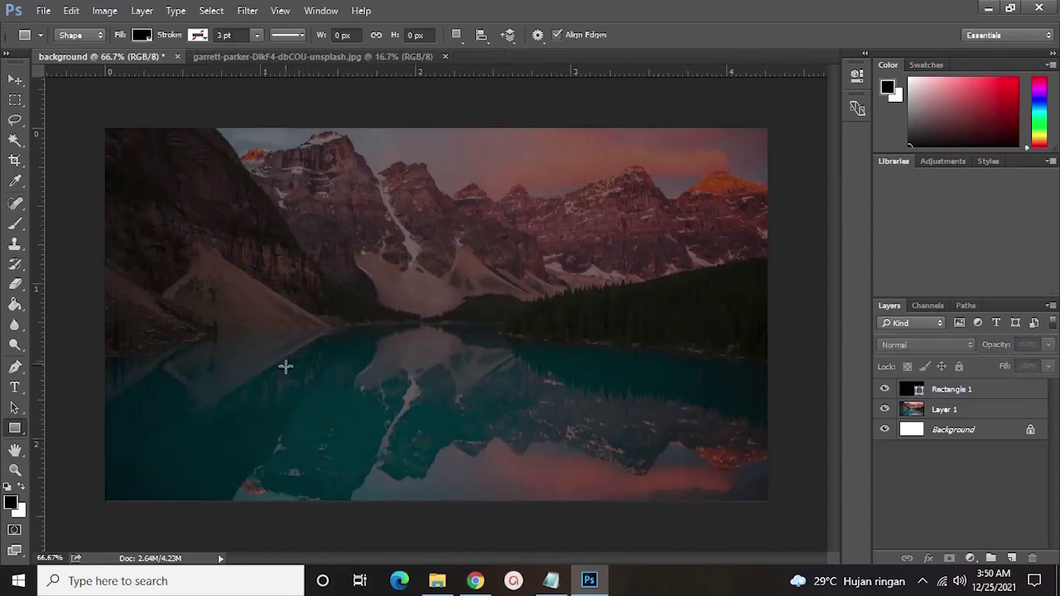
pyautogui.press('t')
pyautogui.click(392, 159)
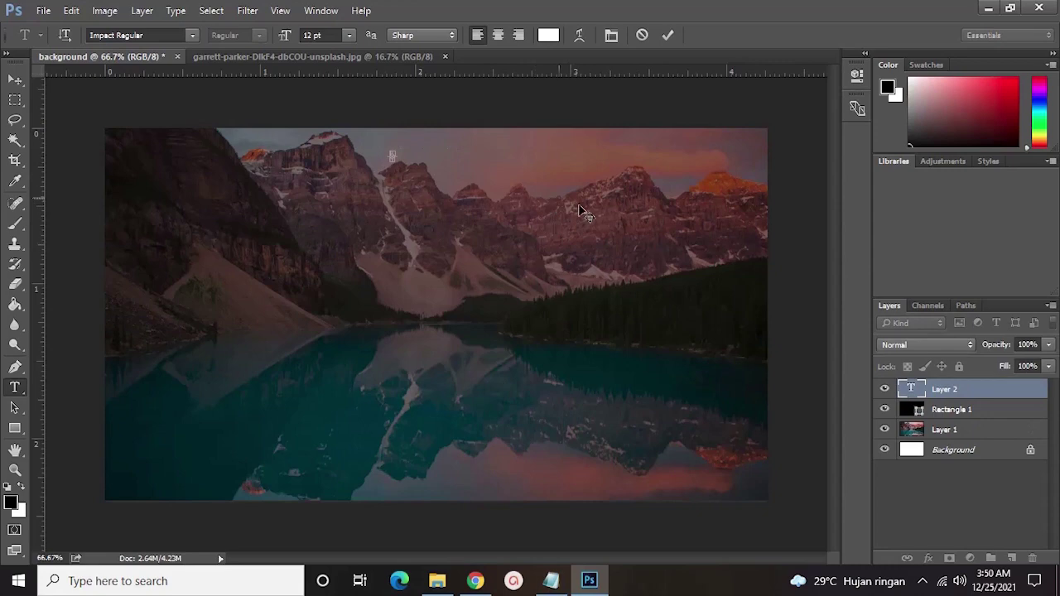
pyautogui.click(985, 449)
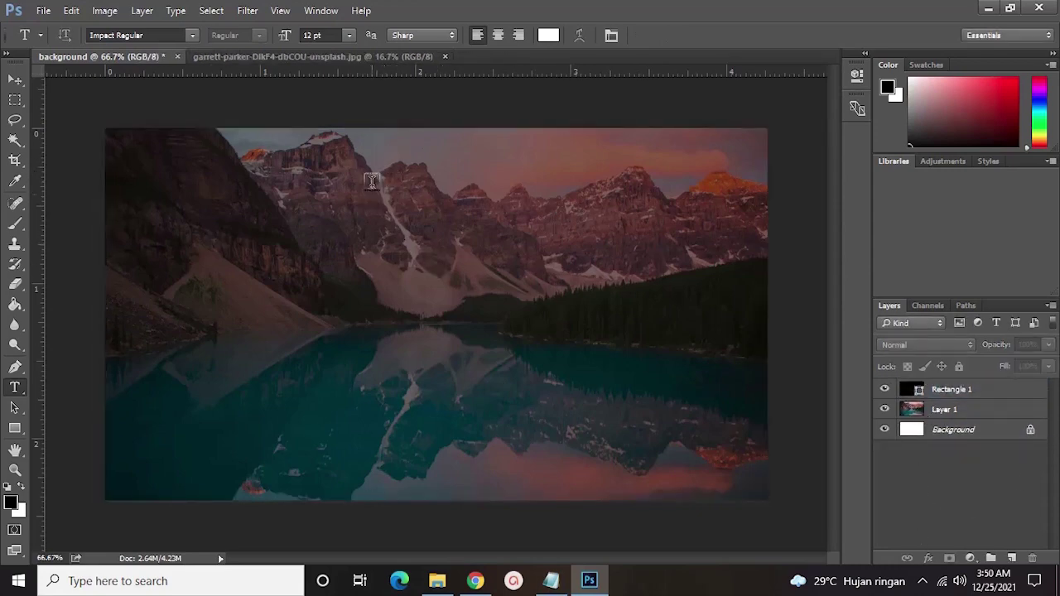
# - Draw a black rectangle bar about 440 × 49 px near the upper edge of the photo
pyautogui.click(14, 428)
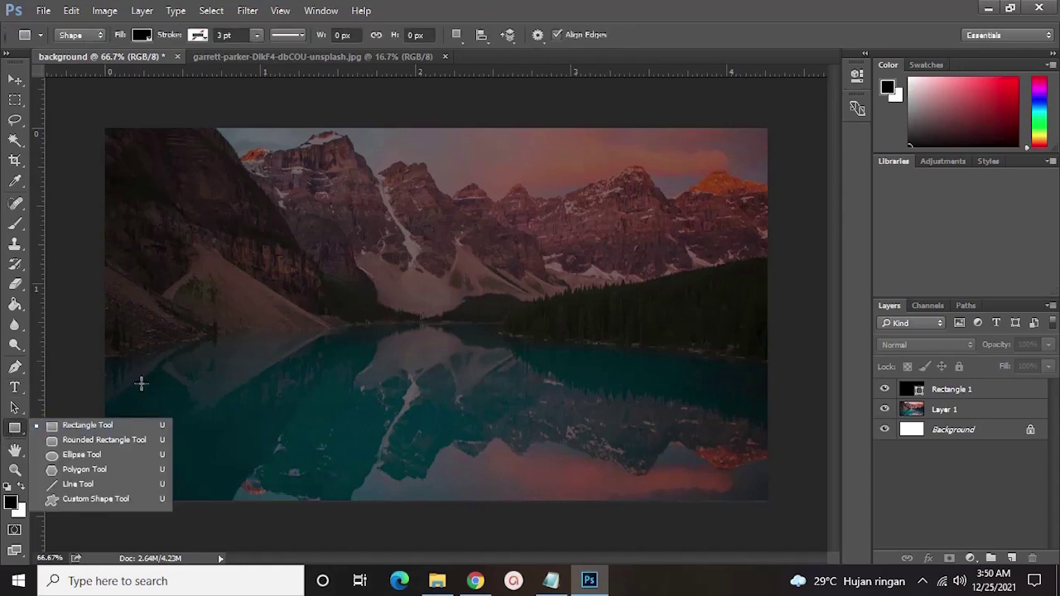
pyautogui.click(119, 426)
pyautogui.moveTo(347, 134); pyautogui.dragTo(573, 159)
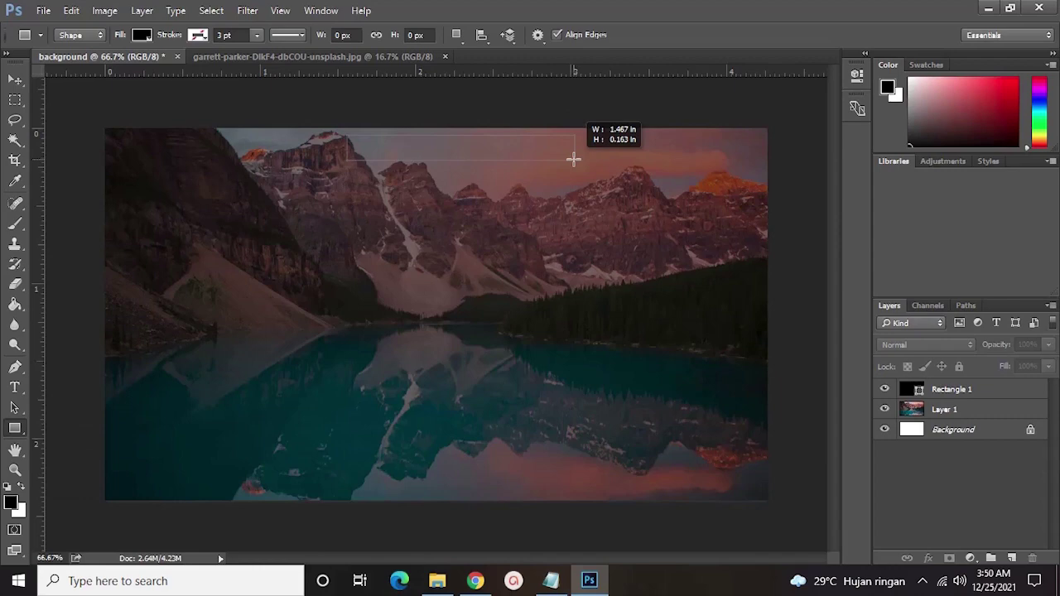
pyautogui.moveTo(574, 159); pyautogui.dragTo(575, 159)
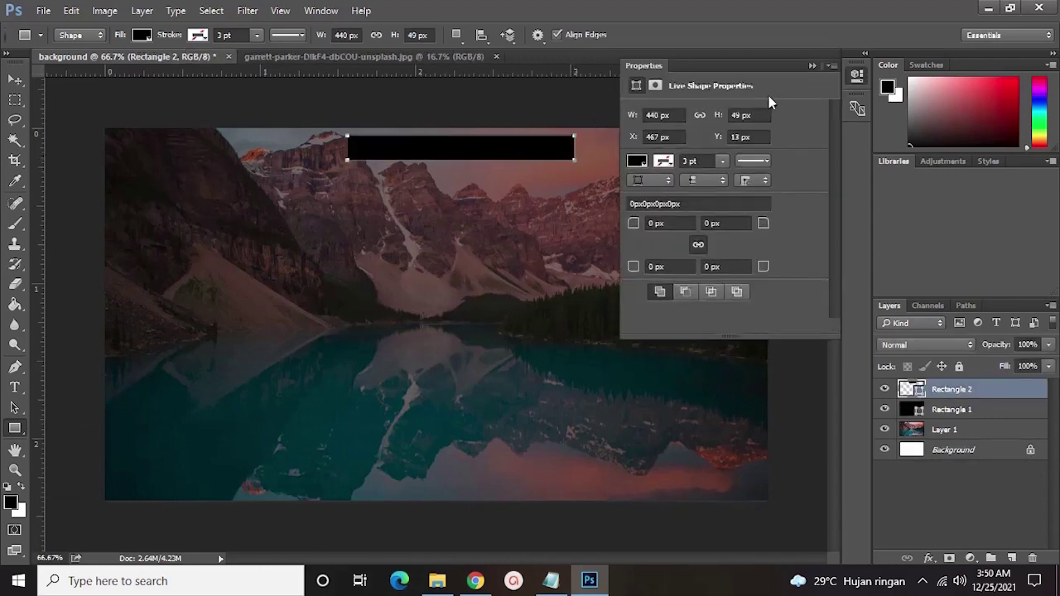
# - Round all four corners of the black bar with a 24.5 px radius
pyautogui.click(717, 226)
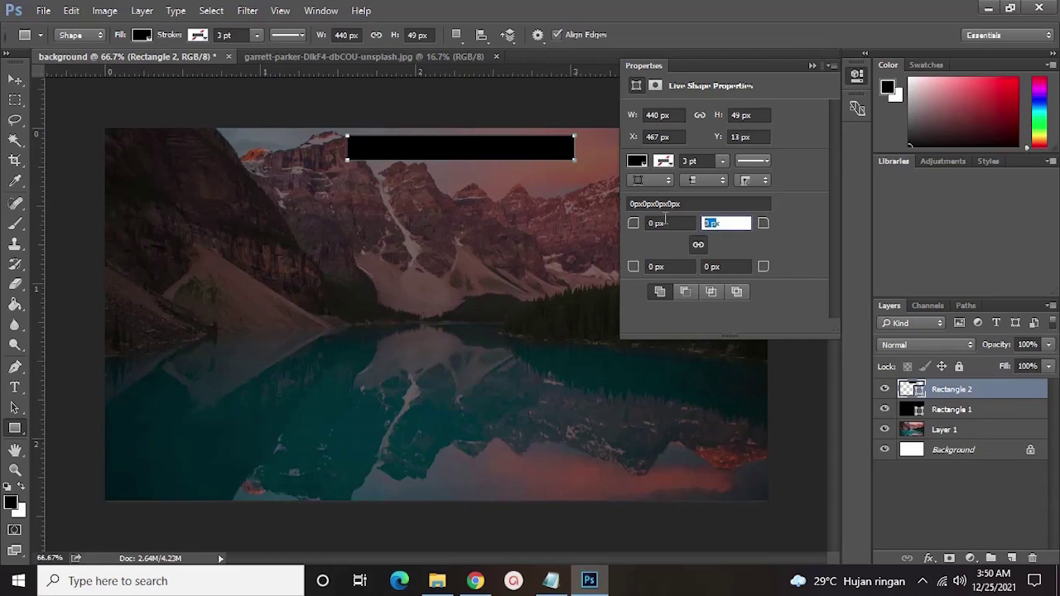
pyautogui.write('25')
pyautogui.press('Return')
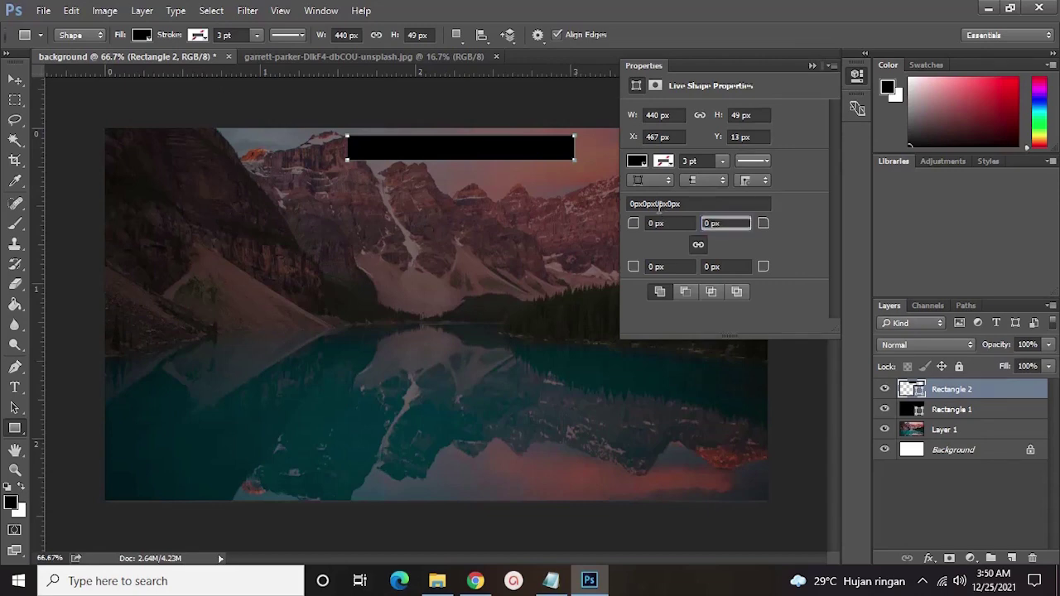
pyautogui.click(537, 237)
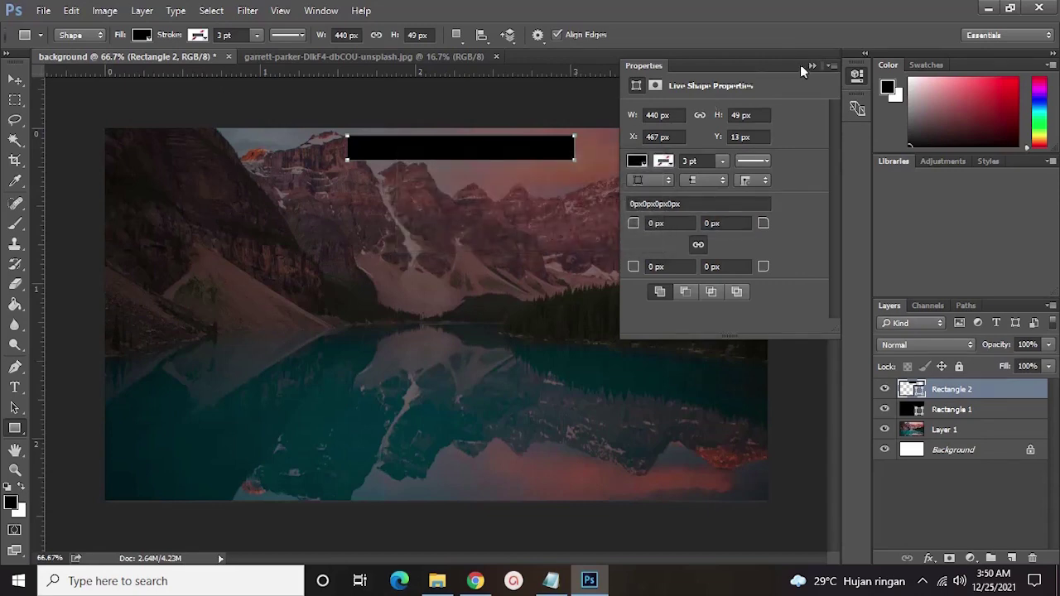
pyautogui.click(720, 265)
pyautogui.write('24.5')
pyautogui.press('Return')
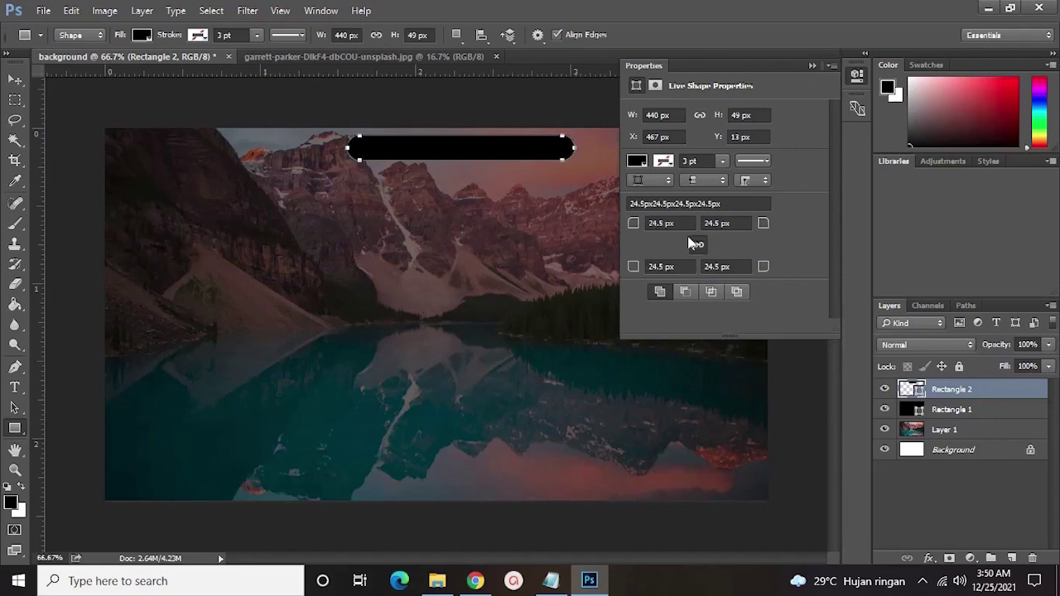
pyautogui.click(830, 65)
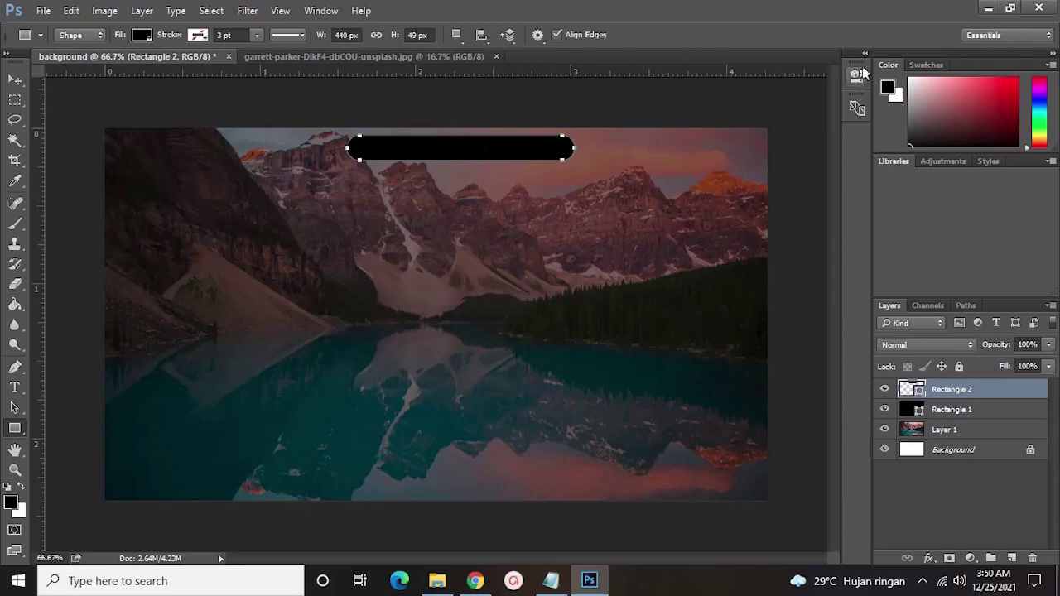
# - Reselect the bar's layer and try to set its corner radius to 30 px
pyautogui.click(921, 431)
pyautogui.click(914, 389)
pyautogui.click(921, 408)
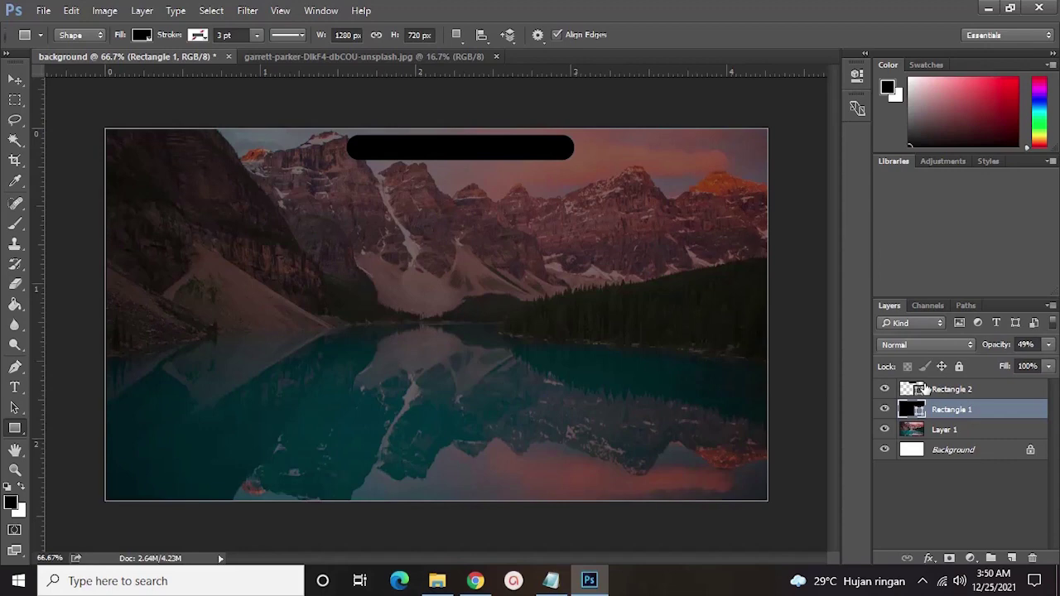
pyautogui.click(925, 389)
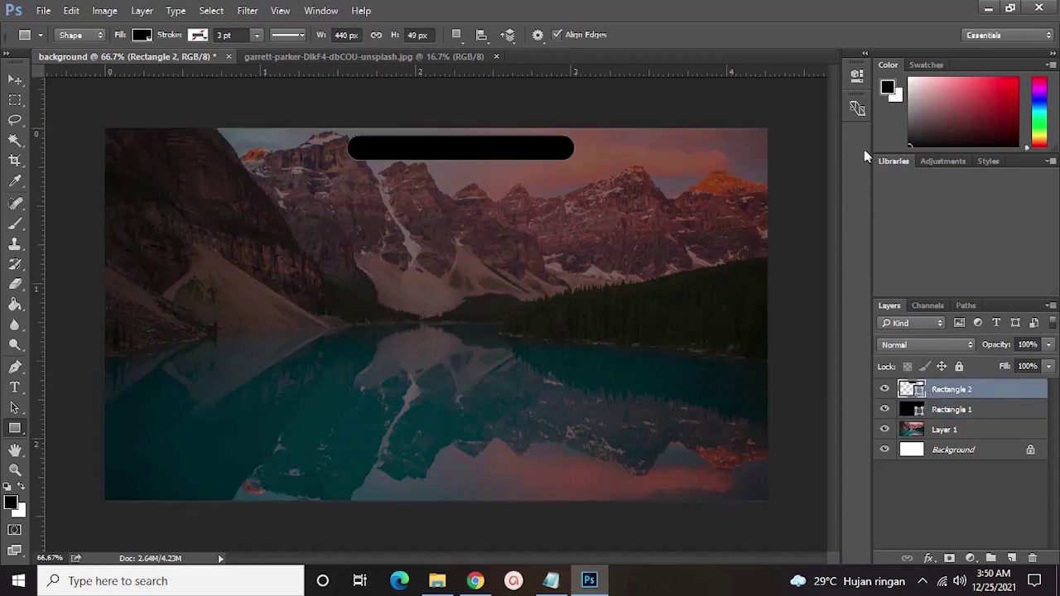
pyautogui.click(858, 76)
pyautogui.click(730, 267)
pyautogui.write('3')
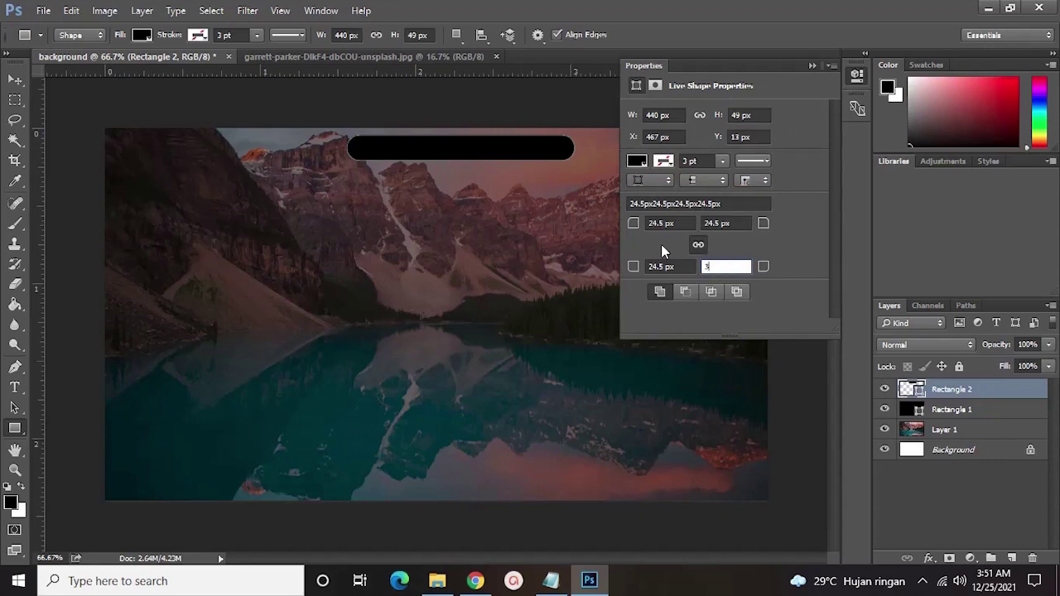
pyautogui.write('0')
pyautogui.press('Return')
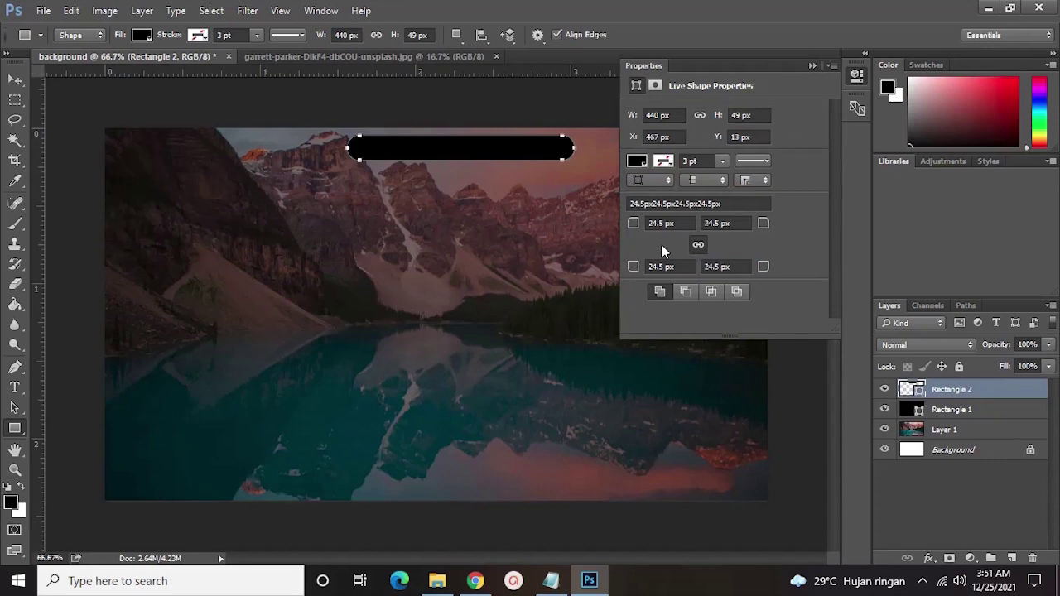
# - Try to set the bar's corner radii to 35 px, one corner after another
pyautogui.click(722, 267)
pyautogui.write('35')
pyautogui.press('Return')
pyautogui.click(672, 268)
pyautogui.write('35')
pyautogui.press('Return')
pyautogui.click(677, 223)
pyautogui.write('35')
pyautogui.press('Return')
pyautogui.click(751, 267)
pyautogui.click(781, 275)
pyautogui.click(813, 66)
# - Delete the small black bar's layer, keeping the full-canvas dark rectangle
pyautogui.click(953, 410)
pyautogui.click(944, 394)
pyautogui.press('Delete')
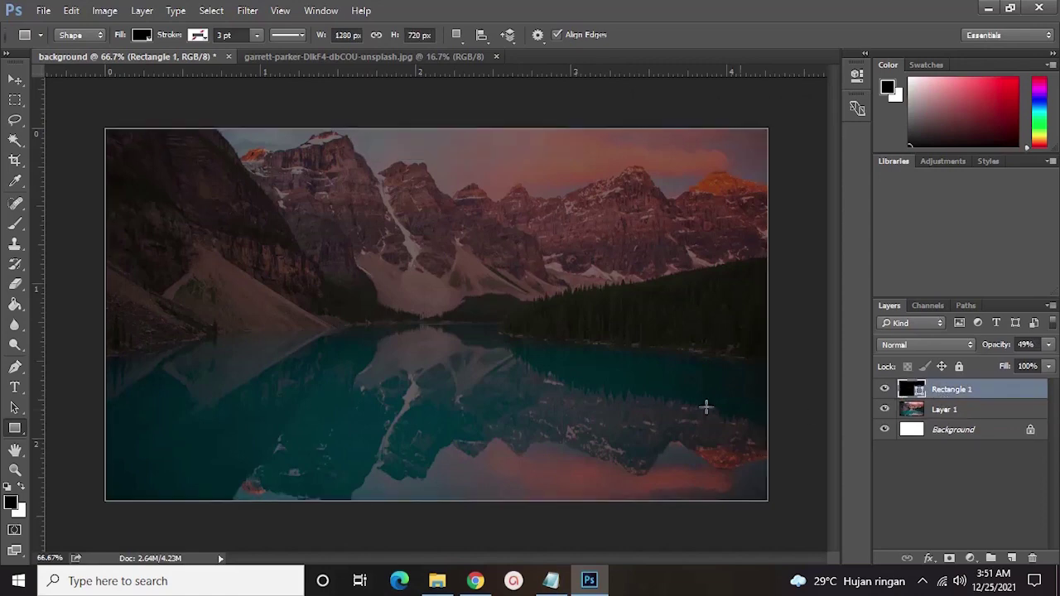
# - Draw a rounded rectangle about 393 × 50 px with a 10 px radius near the photo's upper edge and fill it orange
pyautogui.rightClick(13, 429)
pyautogui.click(91, 440)
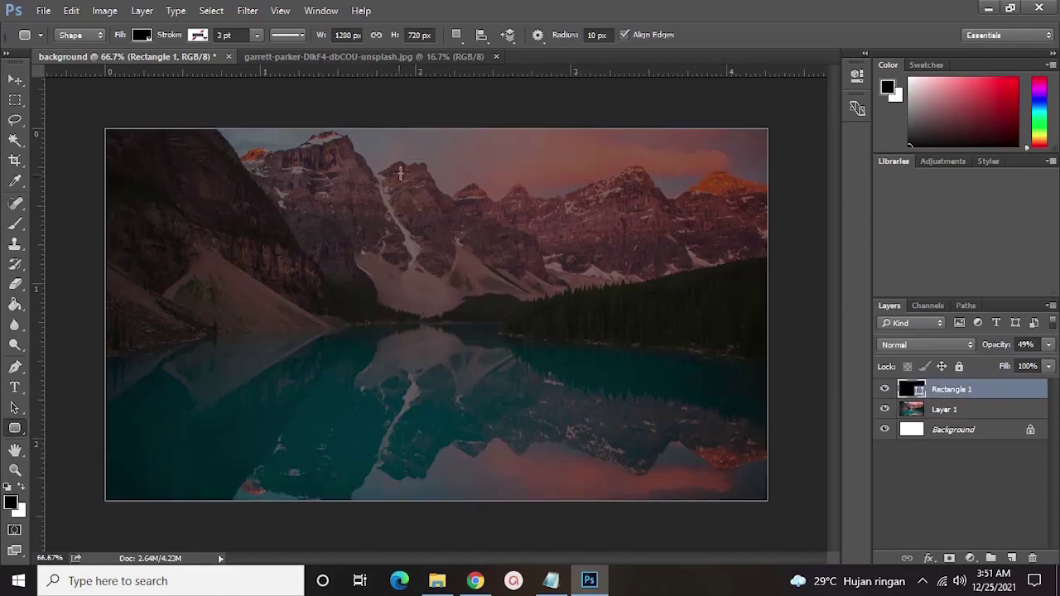
pyautogui.moveTo(337, 152); pyautogui.dragTo(542, 176)
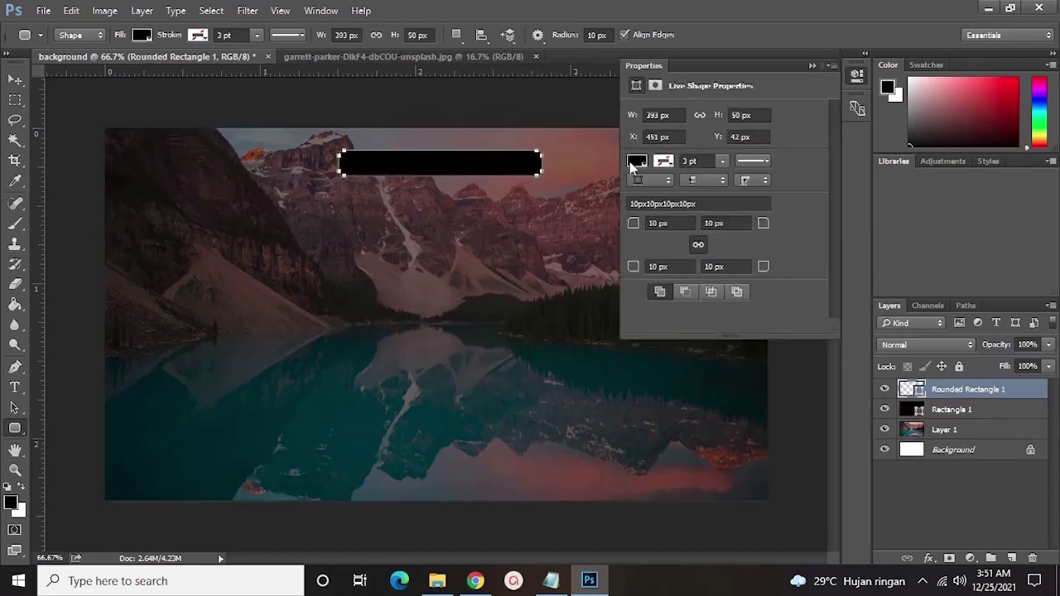
pyautogui.click(636, 162)
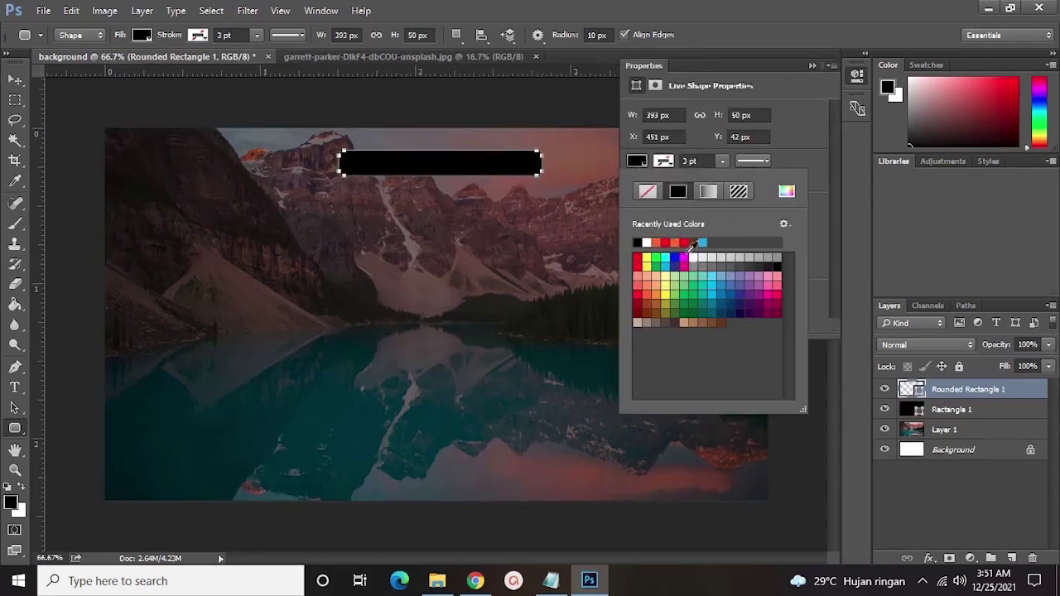
pyautogui.click(659, 242)
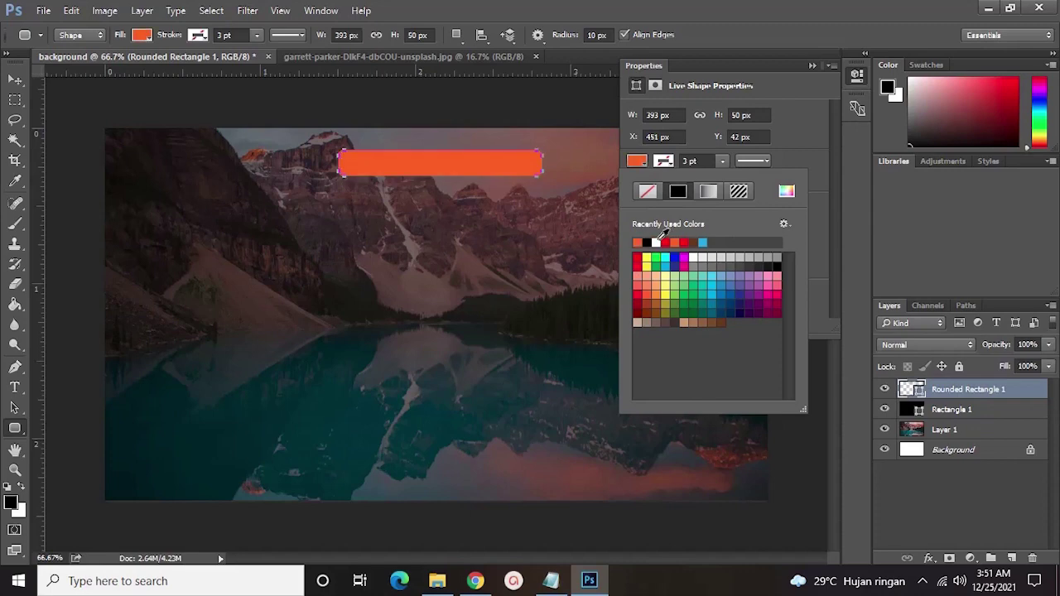
pyautogui.click(812, 67)
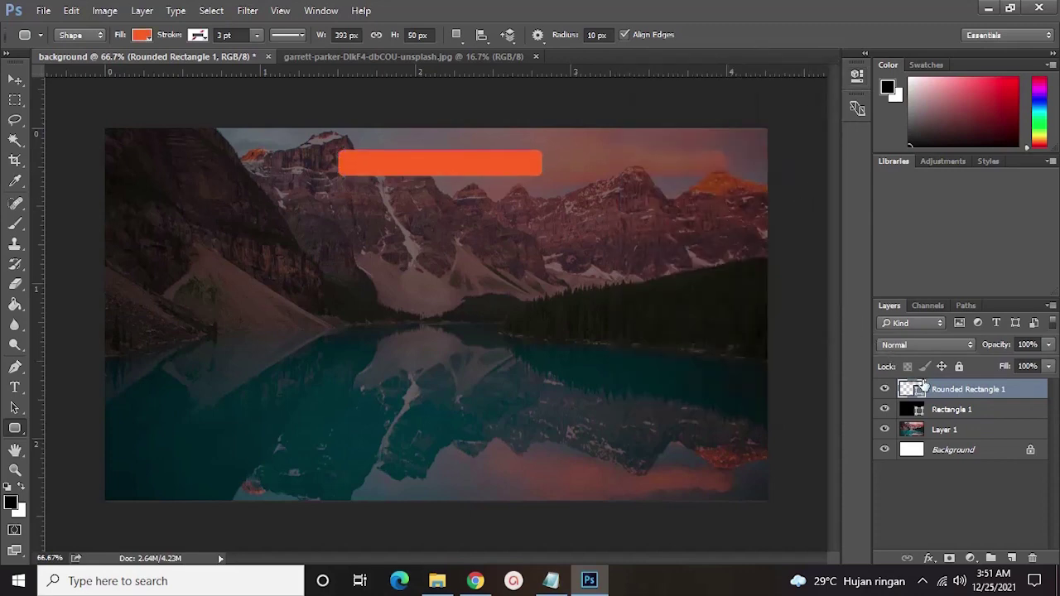
# - Move the orange rounded rectangle up to the horizontal center of the canvas, at about X 640.5 px, Y 48 px
pyautogui.hotkey('ctrl', 't')
pyautogui.moveTo(494, 169)
pyautogui.mouseDown()
pyautogui.moveTo(483, 170)
pyautogui.moveTo(483, 155)
pyautogui.mouseUp()
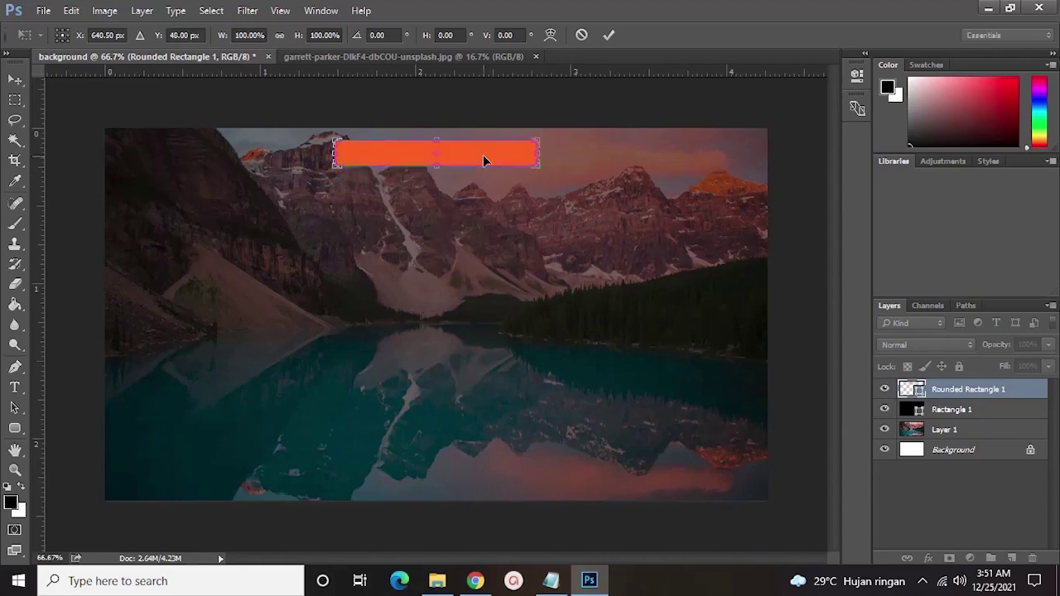
pyautogui.press('Return')
# - Open the rounded rectangle's layer style and enable Bevel & Emboss and Drop Shadow
pyautogui.rightClick(938, 392)
pyautogui.click(815, 103)
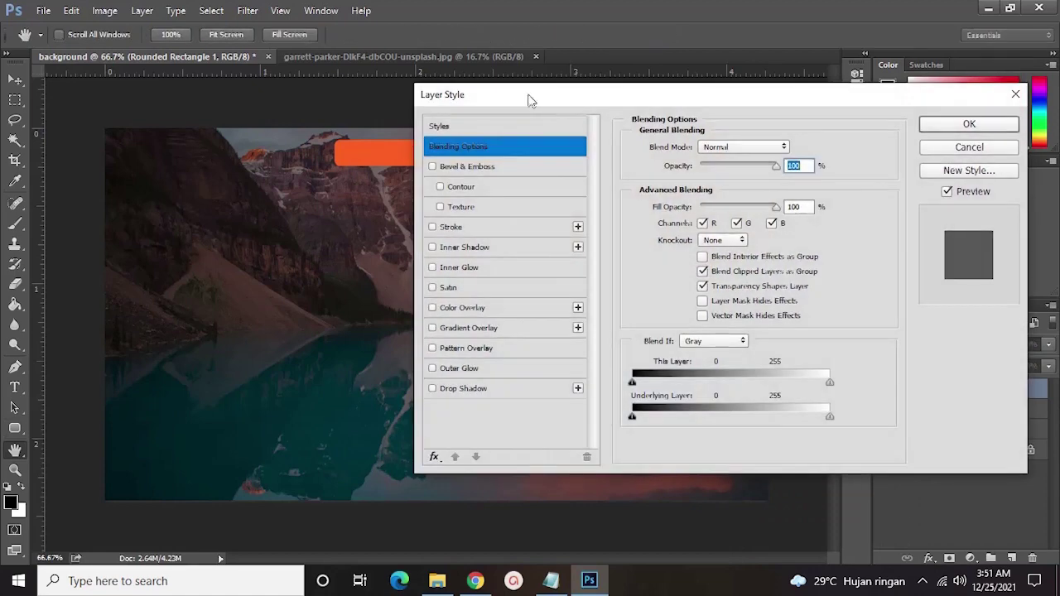
pyautogui.moveTo(531, 101); pyautogui.dragTo(709, 91)
pyautogui.click(650, 157)
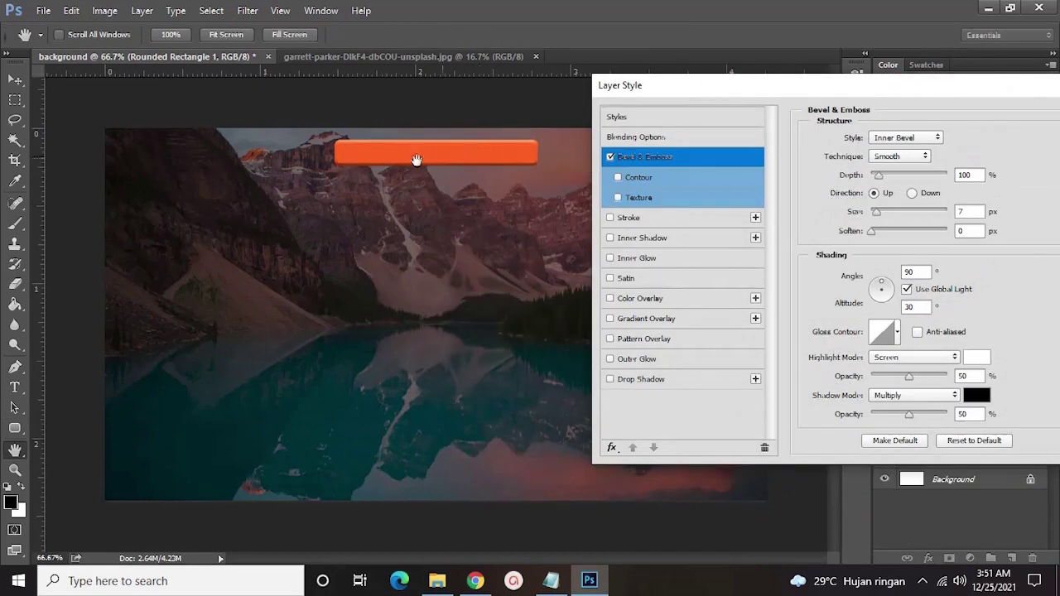
pyautogui.click(621, 379)
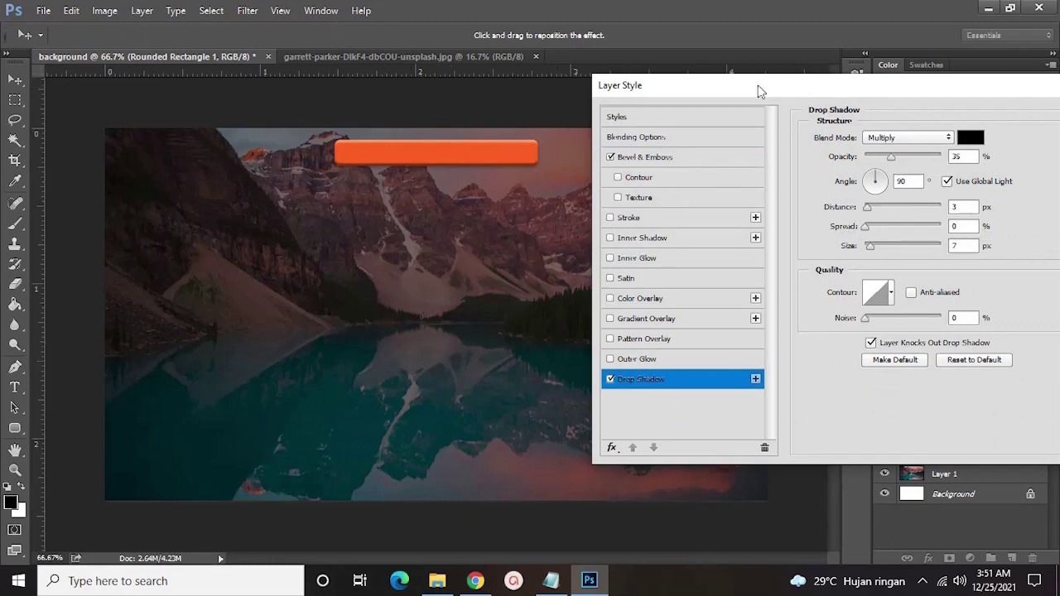
# - Replace the trial Color Overlay on the rounded bar with a Gradient Overlay
pyautogui.click(653, 299)
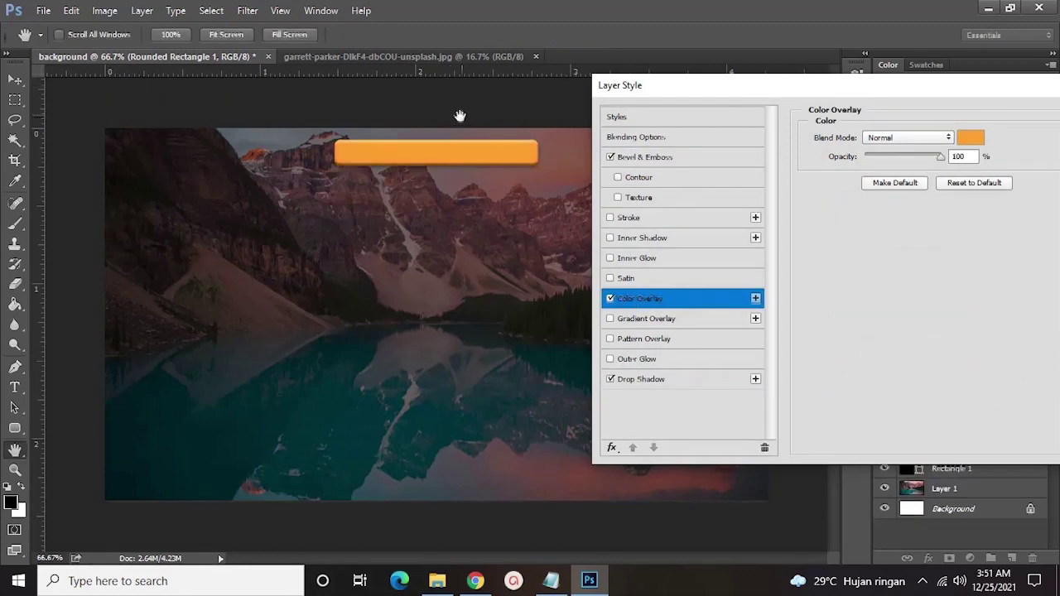
pyautogui.click(611, 300)
pyautogui.click(611, 319)
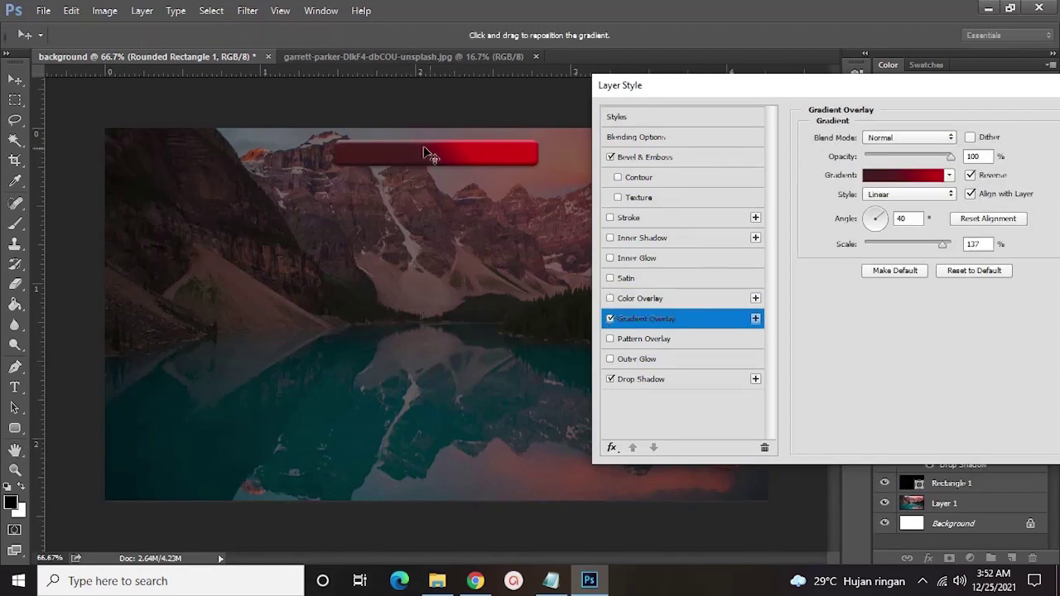
# - Edit the overlay's gradient and set its red color stop at location 0% to a golden yellow
pyautogui.click(882, 176)
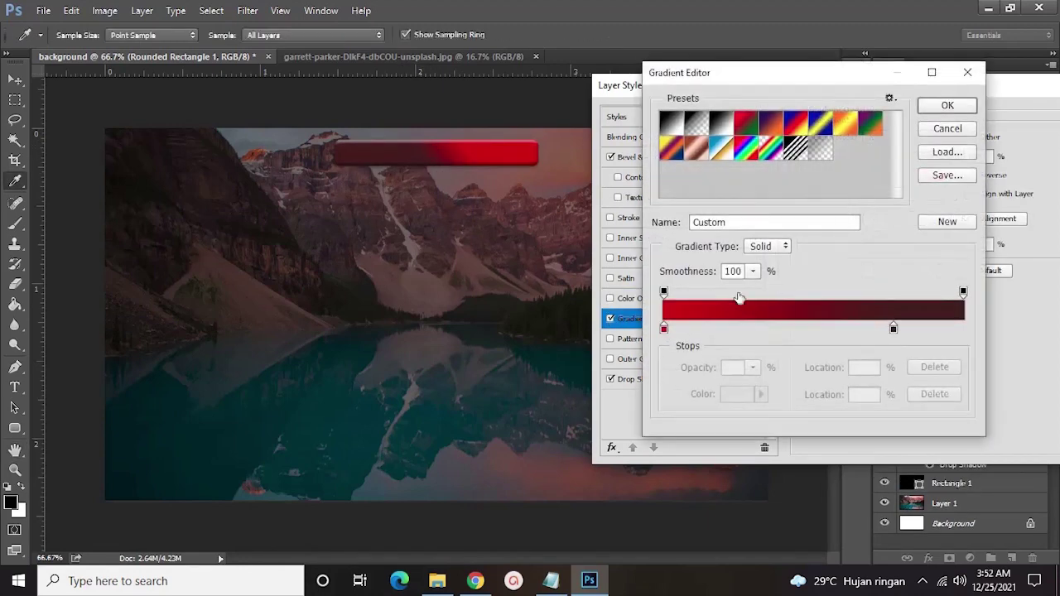
pyautogui.click(664, 329)
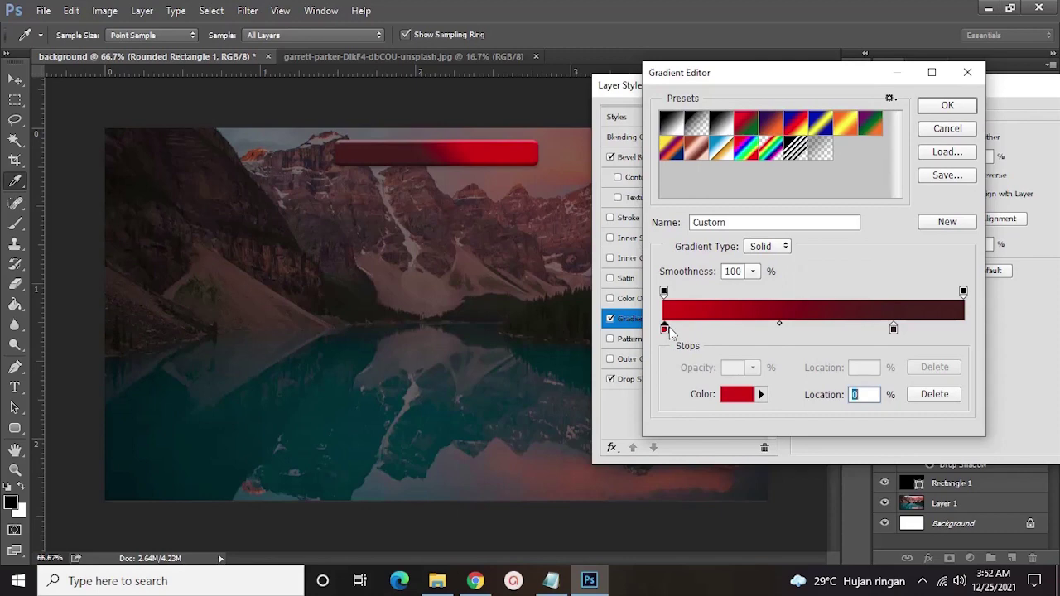
pyautogui.click(730, 394)
pyautogui.click(617, 286)
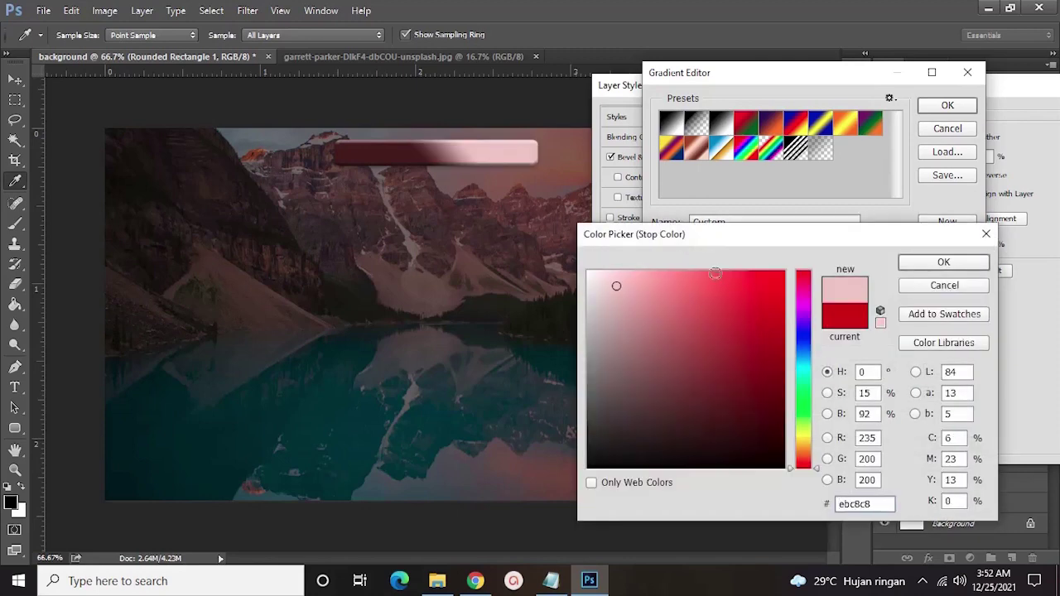
pyautogui.click(634, 390)
pyautogui.click(598, 396)
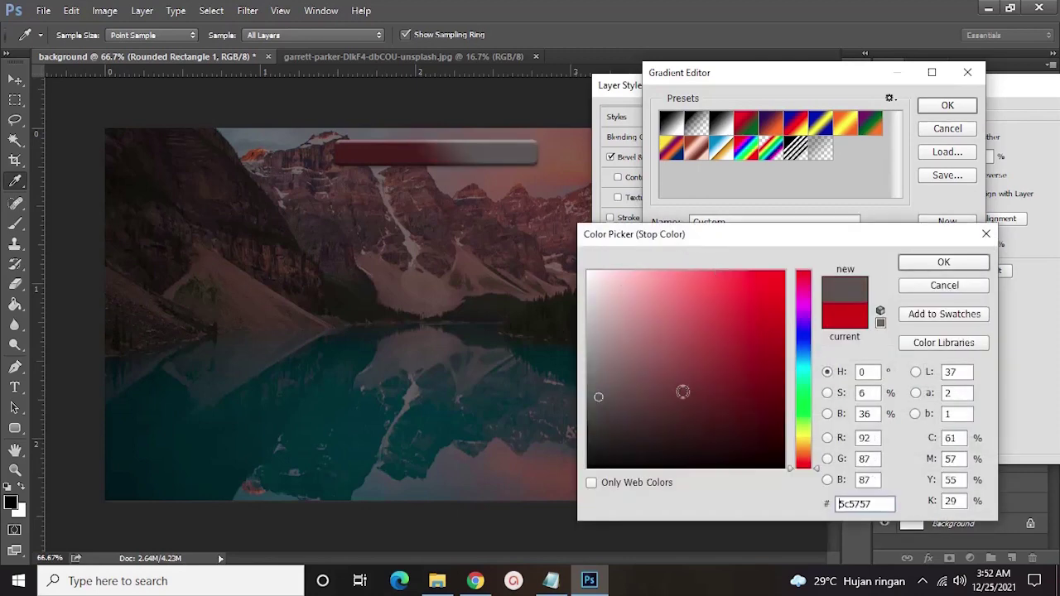
pyautogui.click(705, 416)
pyautogui.click(803, 432)
pyautogui.moveTo(769, 395); pyautogui.dragTo(827, 266)
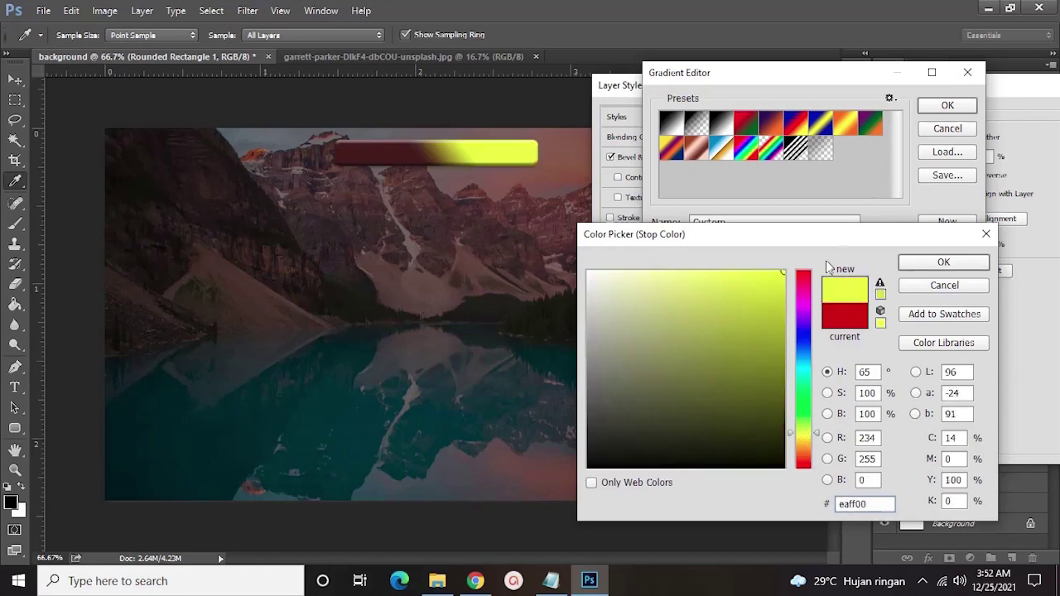
pyautogui.moveTo(776, 322); pyautogui.dragTo(788, 297)
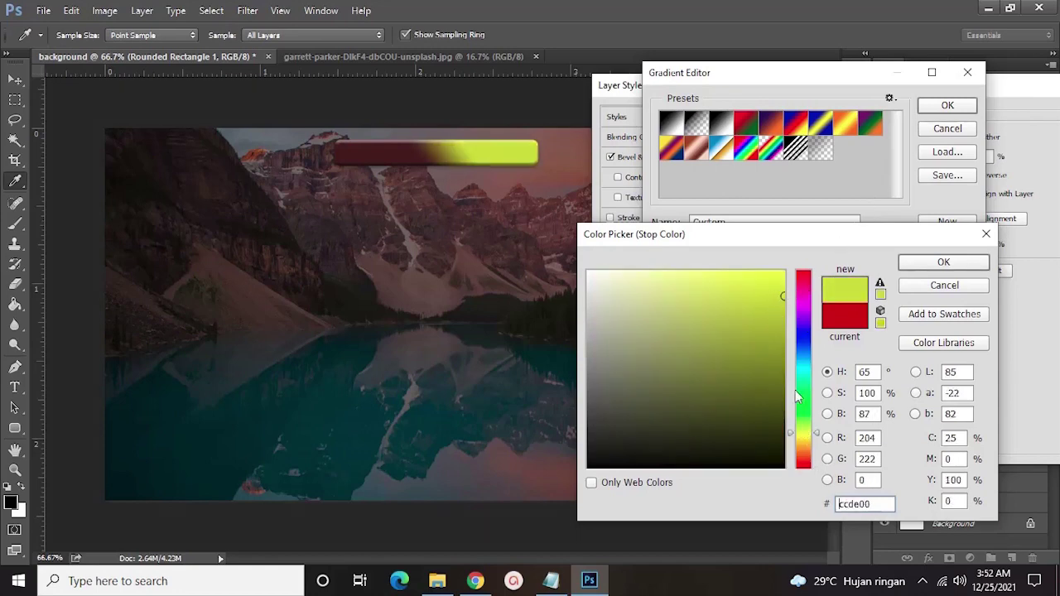
pyautogui.click(803, 436)
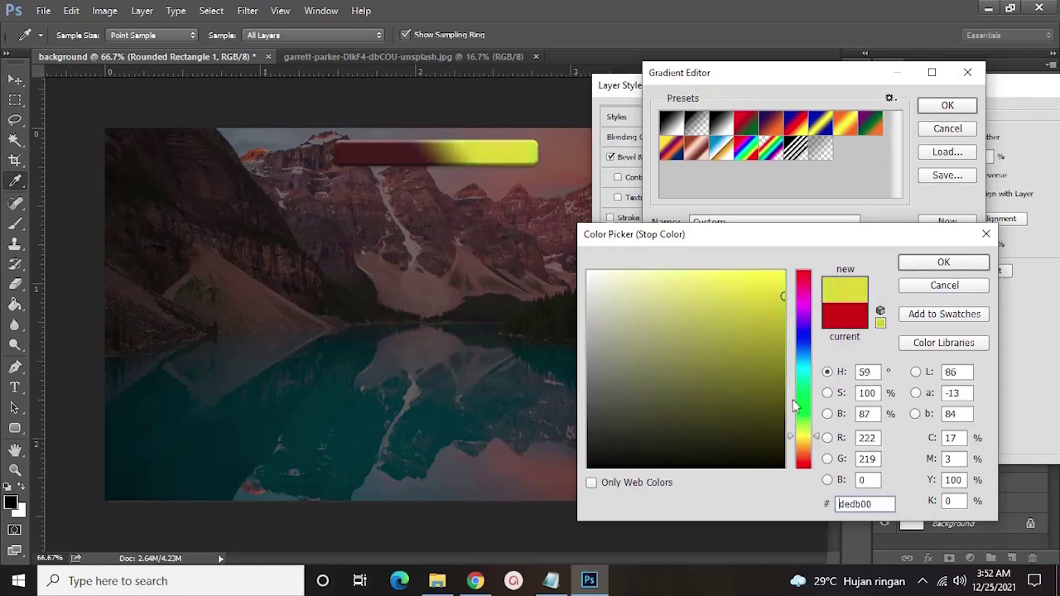
pyautogui.click(802, 441)
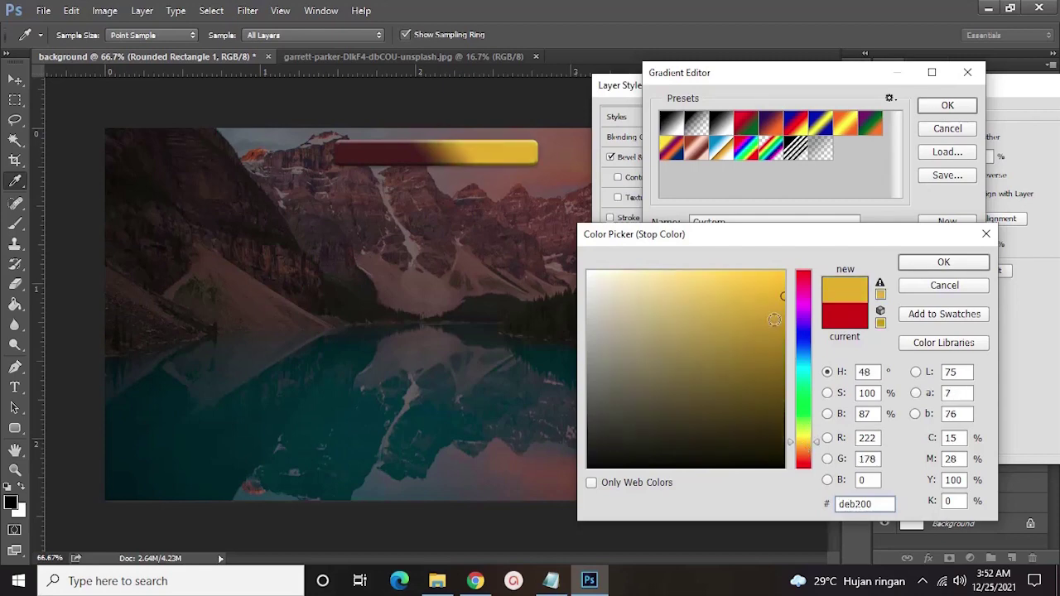
pyautogui.moveTo(776, 298); pyautogui.dragTo(784, 279)
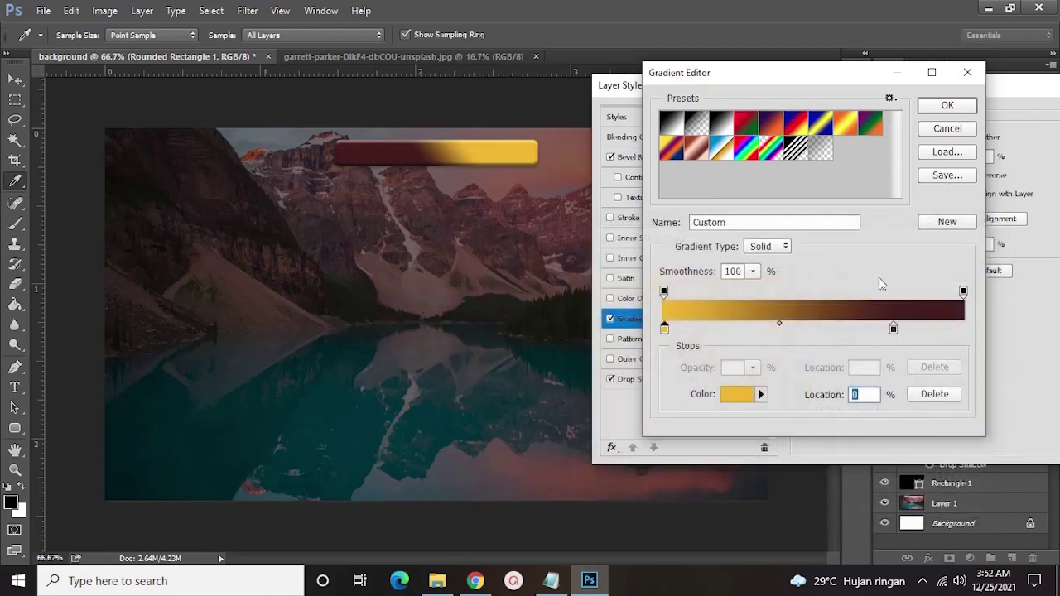
# - Set the gradient's dark red color stop to orange (#d8962e) and move it to location 100%
pyautogui.click(963, 293)
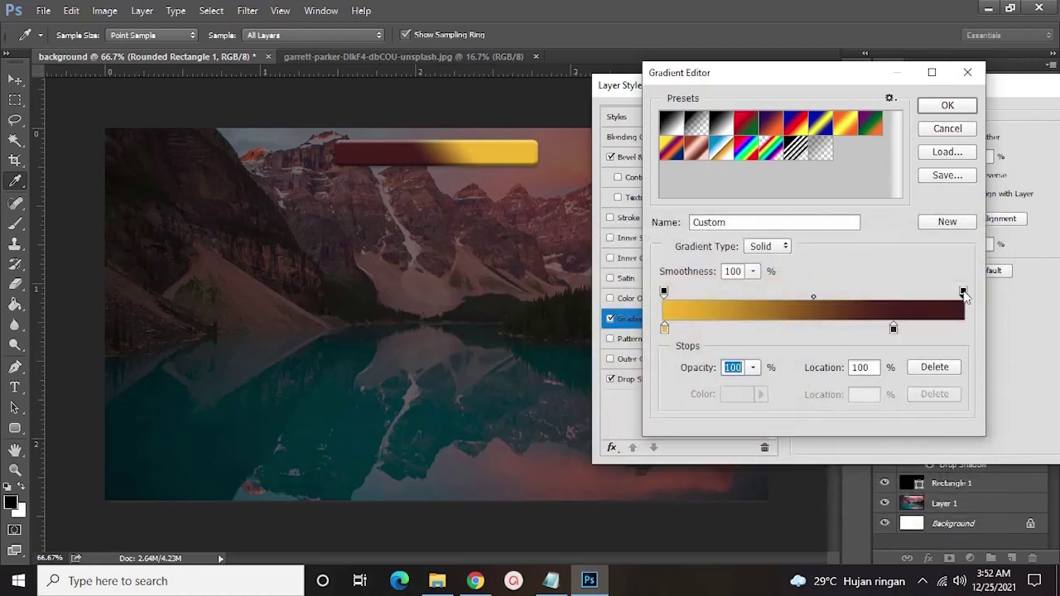
pyautogui.click(893, 329)
pyautogui.click(737, 394)
pyautogui.click(622, 317)
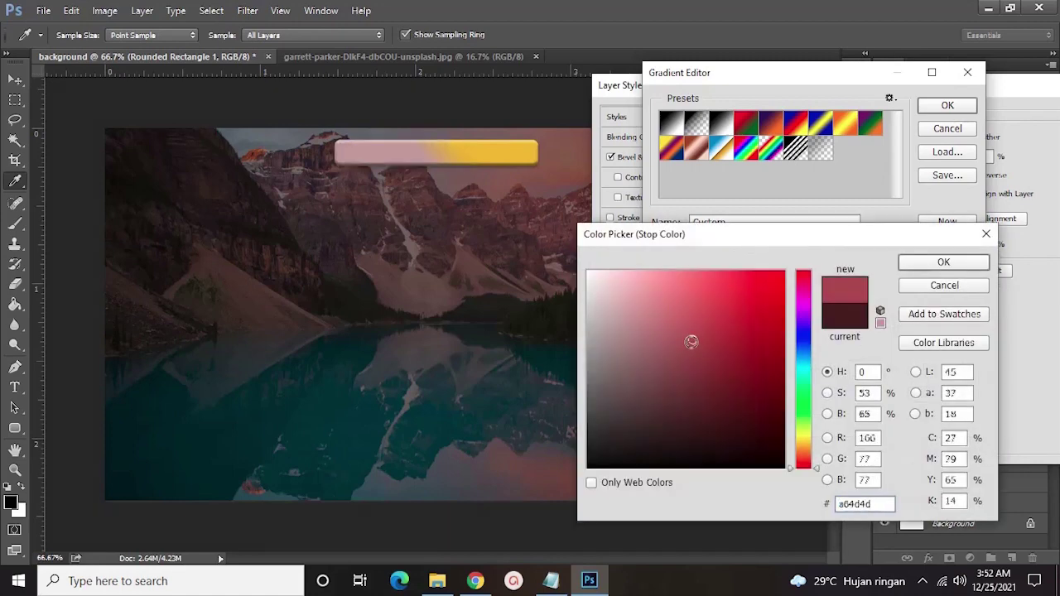
pyautogui.click(643, 348)
pyautogui.click(793, 448)
pyautogui.click(784, 291)
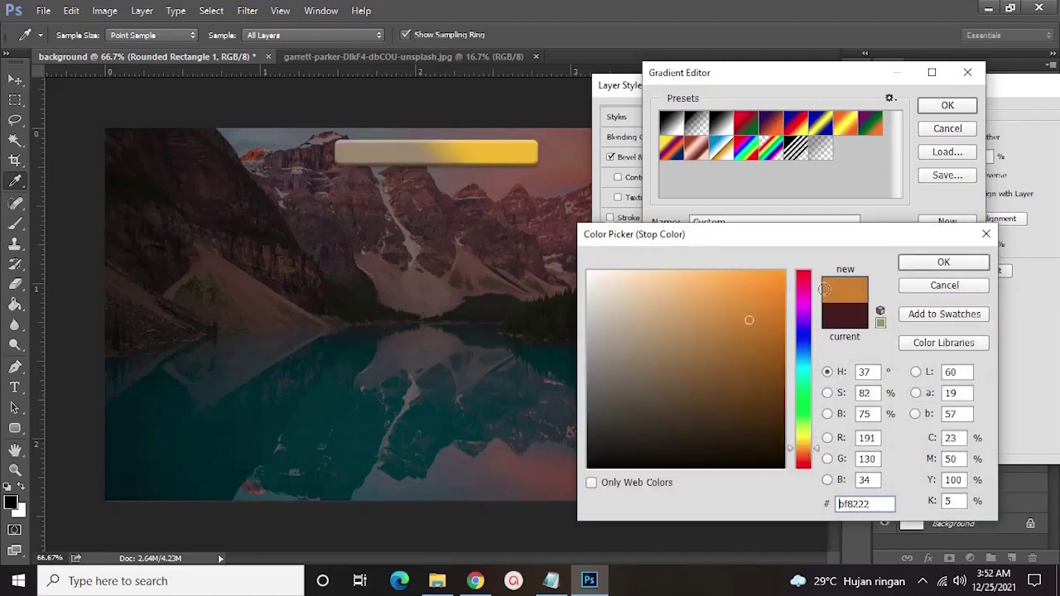
pyautogui.click(743, 324)
pyautogui.click(757, 273)
pyautogui.click(743, 300)
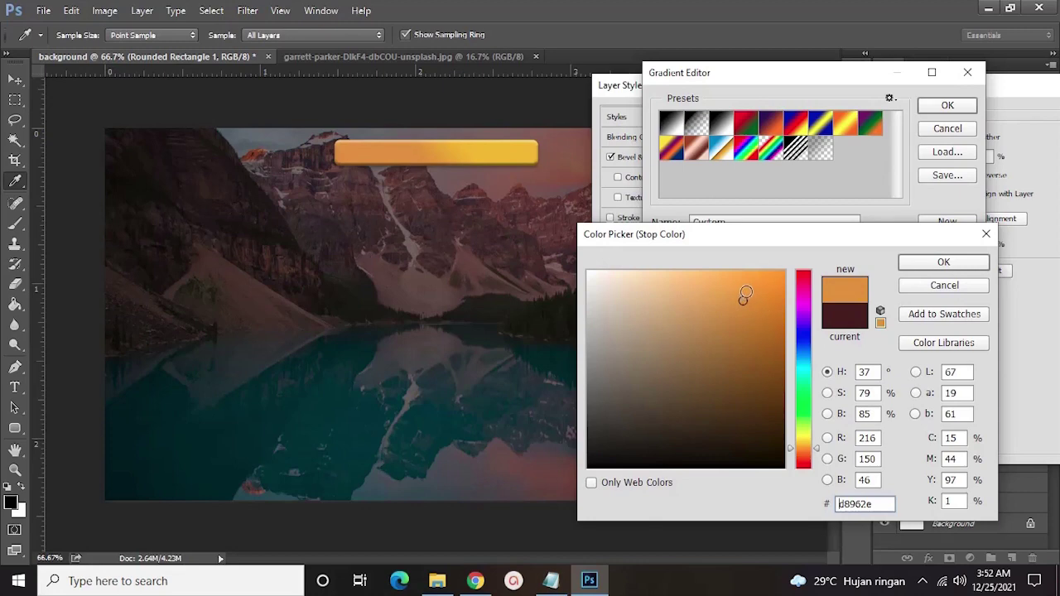
pyautogui.click(939, 263)
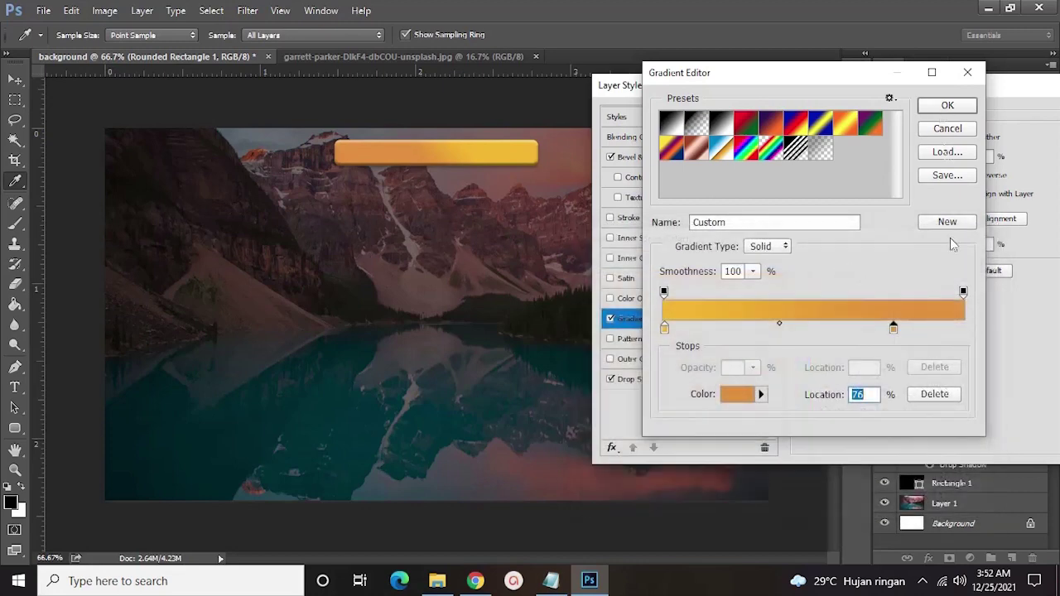
pyautogui.moveTo(939, 327); pyautogui.dragTo(965, 330)
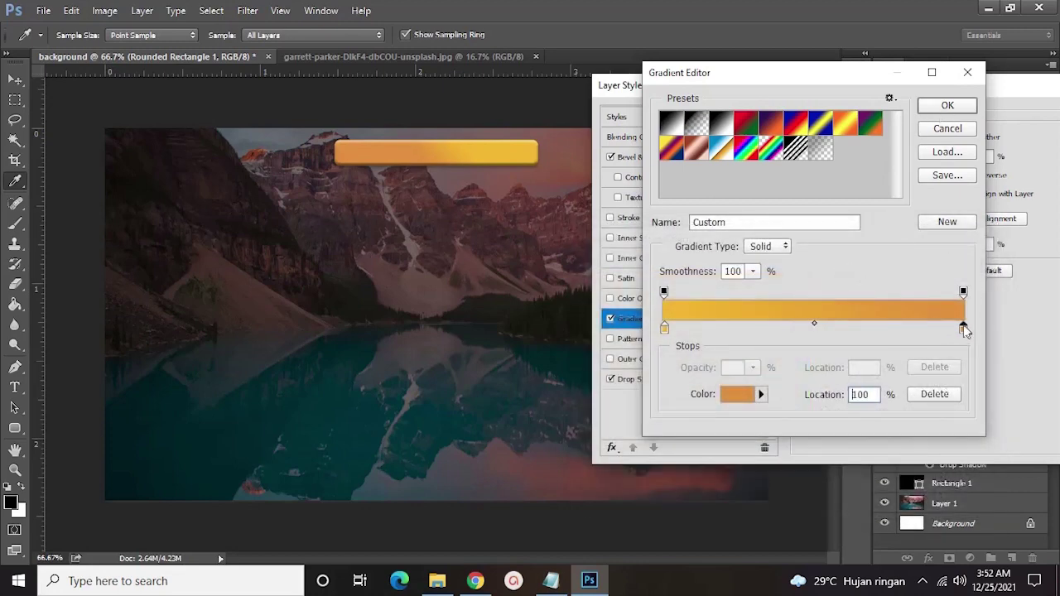
pyautogui.click(949, 107)
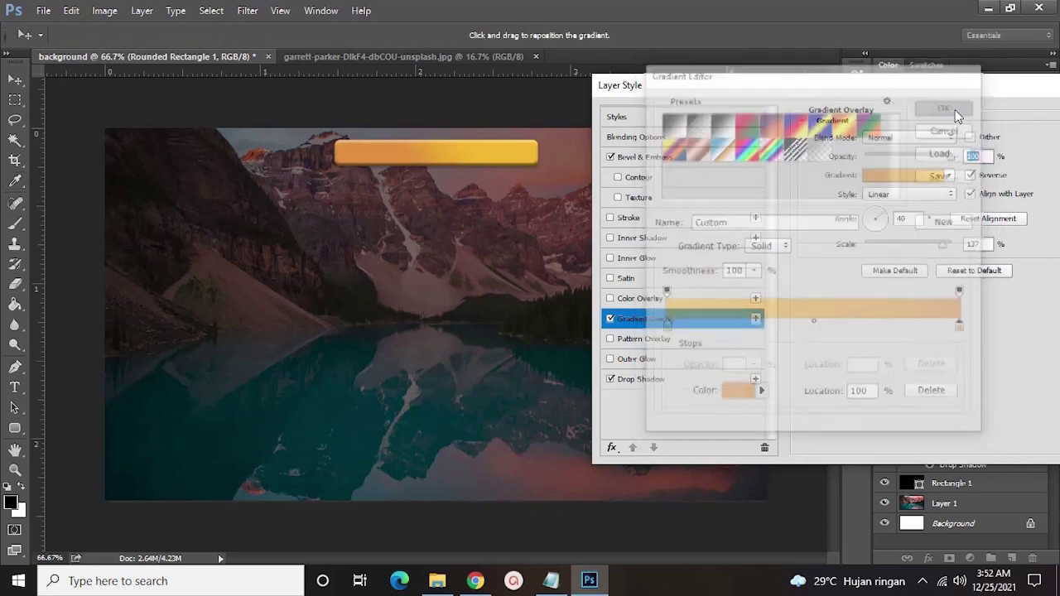
# - Set the gradient overlay's angle to about 58° and apply the bar's layer style
pyautogui.click(881, 215)
pyautogui.moveTo(881, 215)
pyautogui.mouseDown()
pyautogui.moveTo(863, 215)
pyautogui.moveTo(885, 216)
pyautogui.mouseUp()
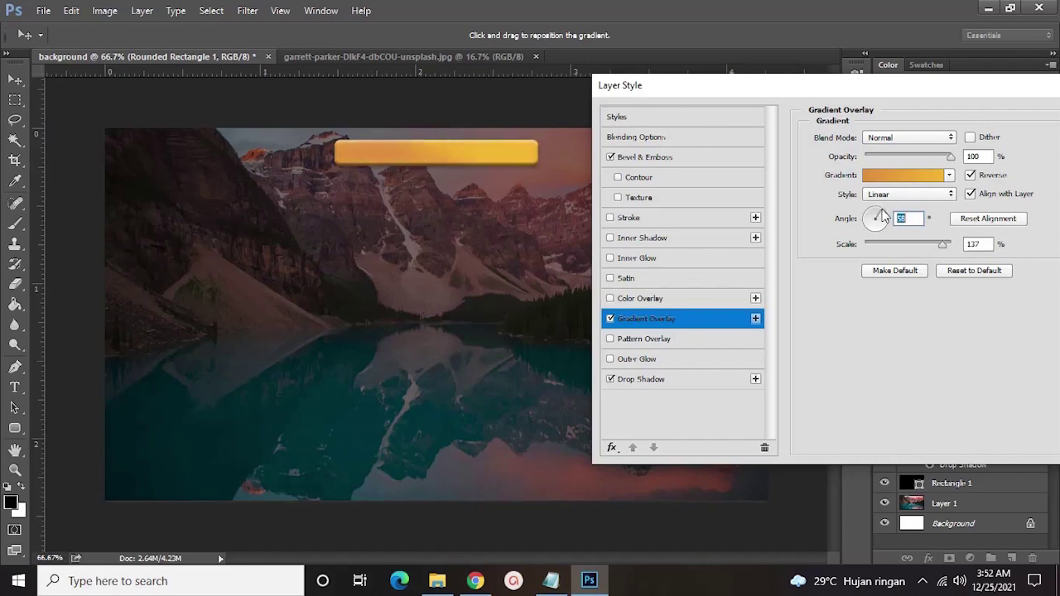
pyautogui.moveTo(936, 155); pyautogui.dragTo(939, 155)
pyautogui.moveTo(947, 95); pyautogui.dragTo(804, 96)
pyautogui.click(994, 125)
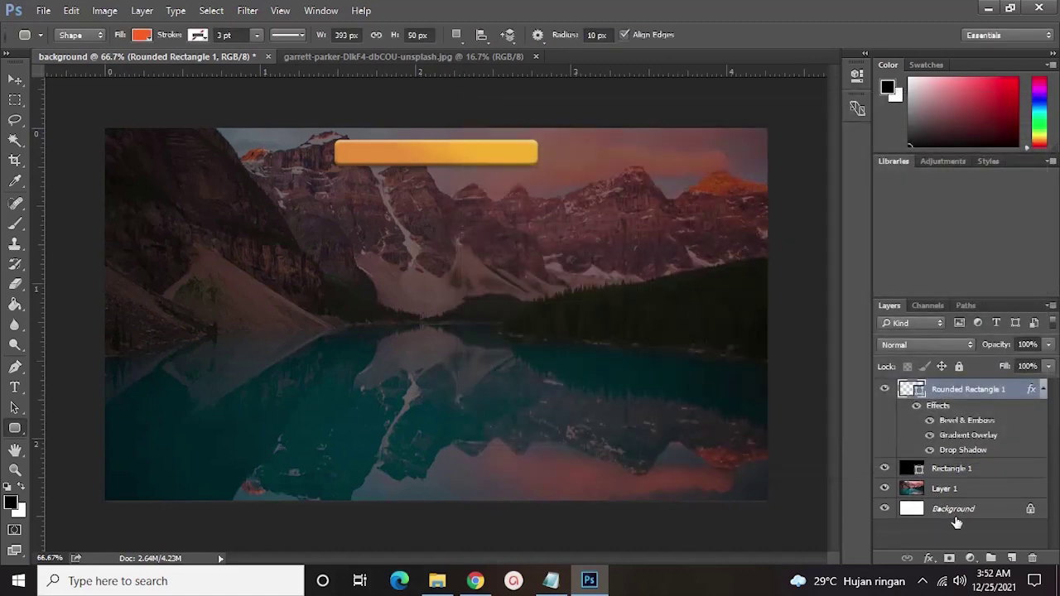
# - With no layer selected, add the white text "zinidine zidan" in 12 pt Impact Regular over the orange bar's upper edge
pyautogui.click(951, 511)
pyautogui.click(911, 523)
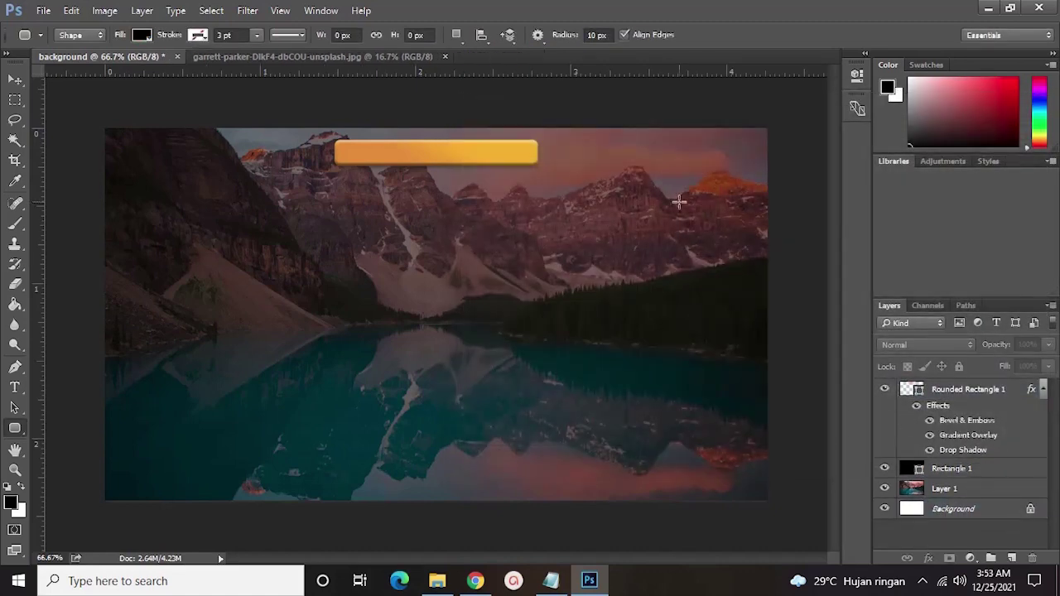
pyautogui.press('t')
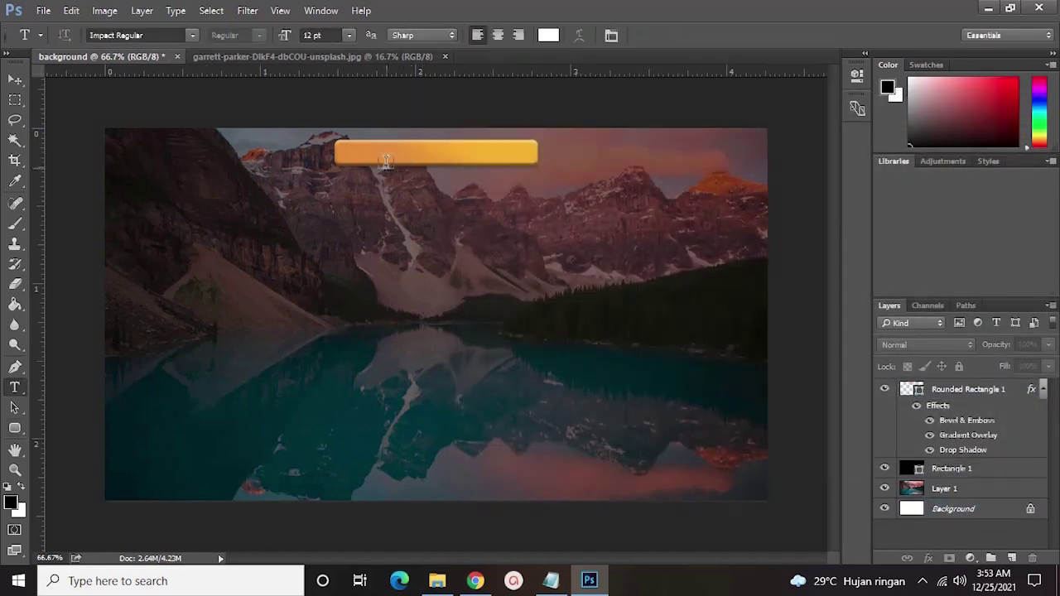
pyautogui.click(378, 146)
pyautogui.hotkey('ctrl', '+')
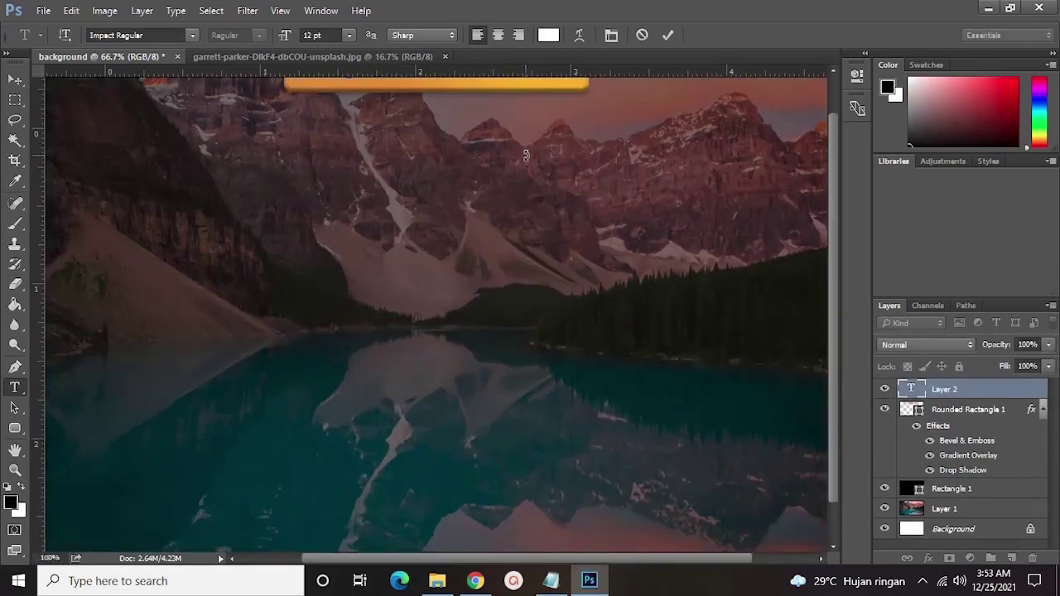
pyautogui.scroll(5, 525, 155)
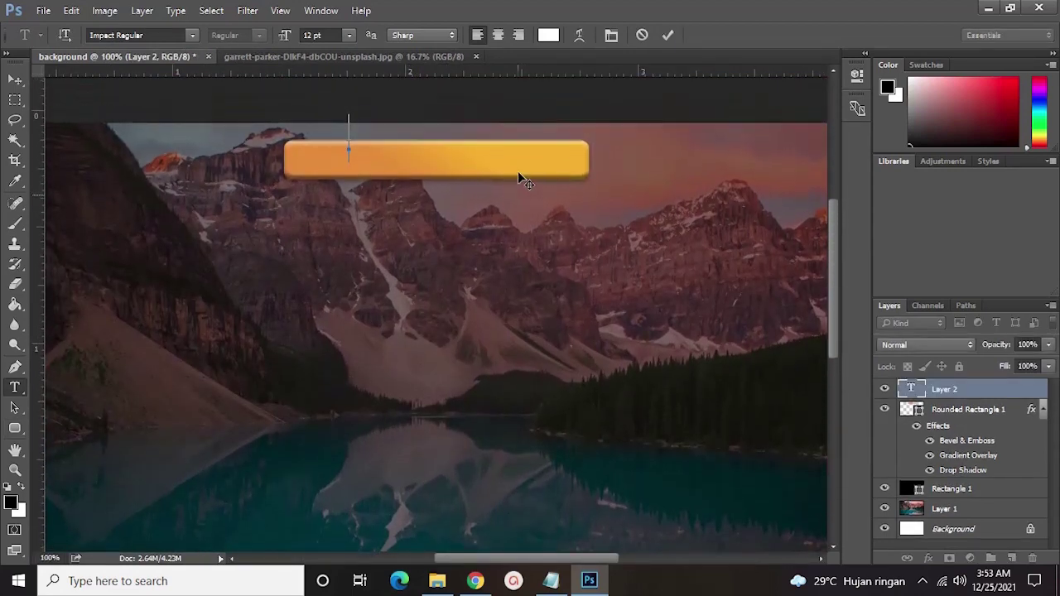
pyautogui.write('ZINI')
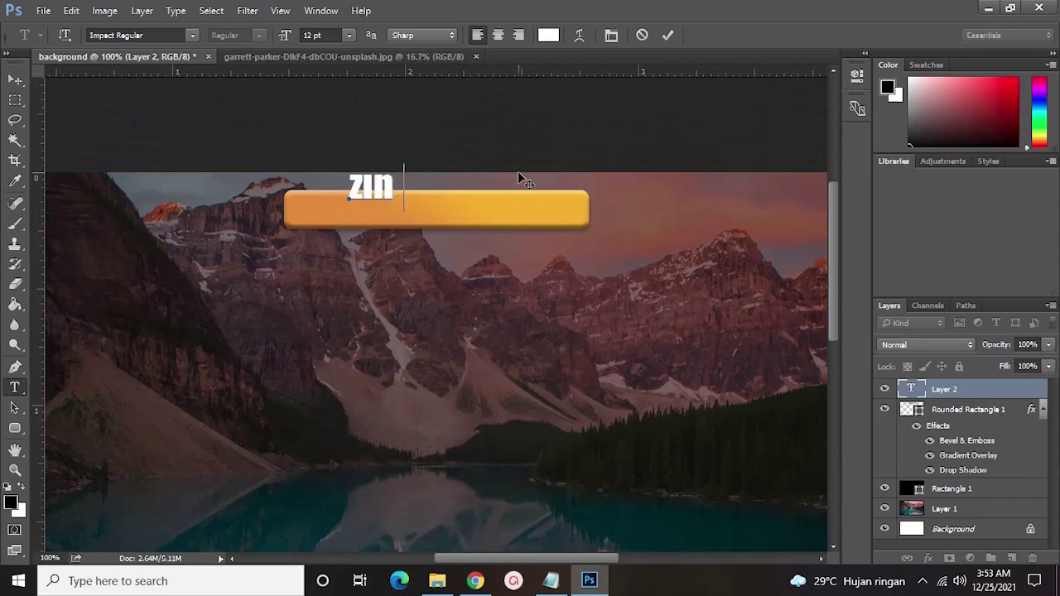
pyautogui.write('DINE')
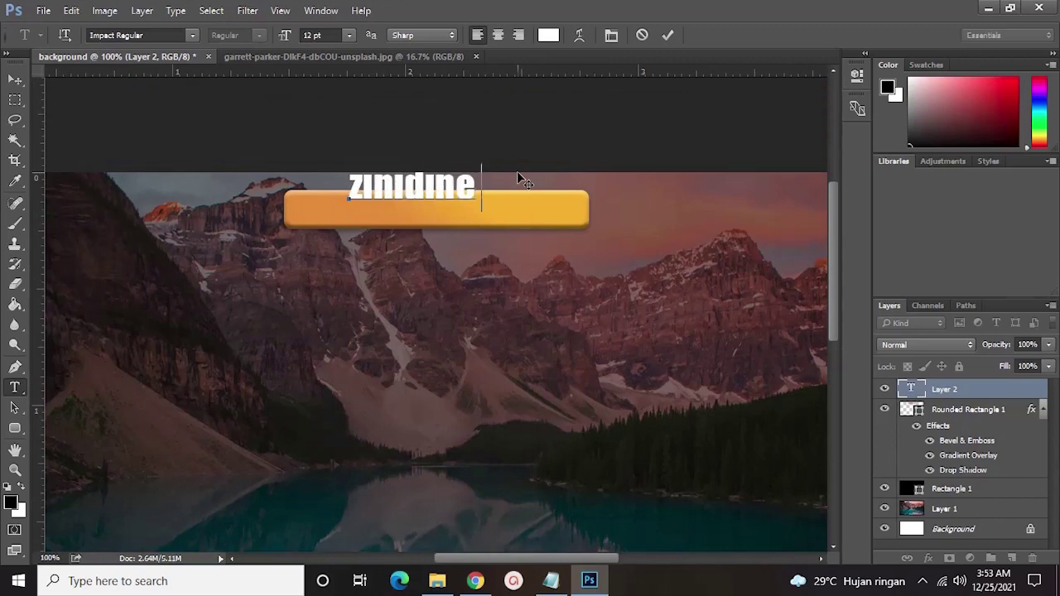
pyautogui.write(' zidan')
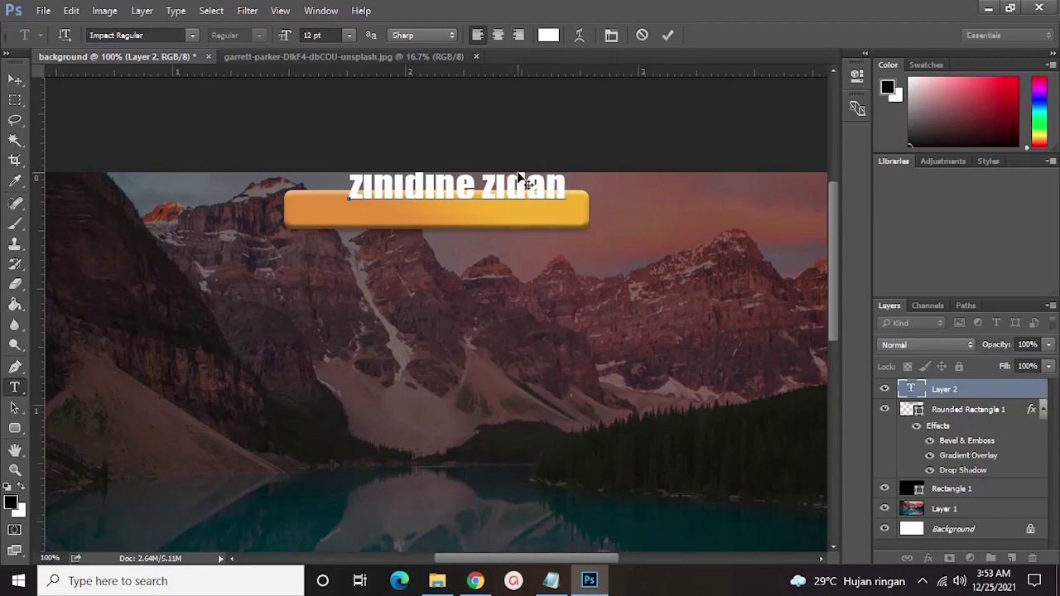
# - Switch to Chrome and go back through the YouTube pages to the cover videos to check the singer's name in their titles
pyautogui.click(474, 581)
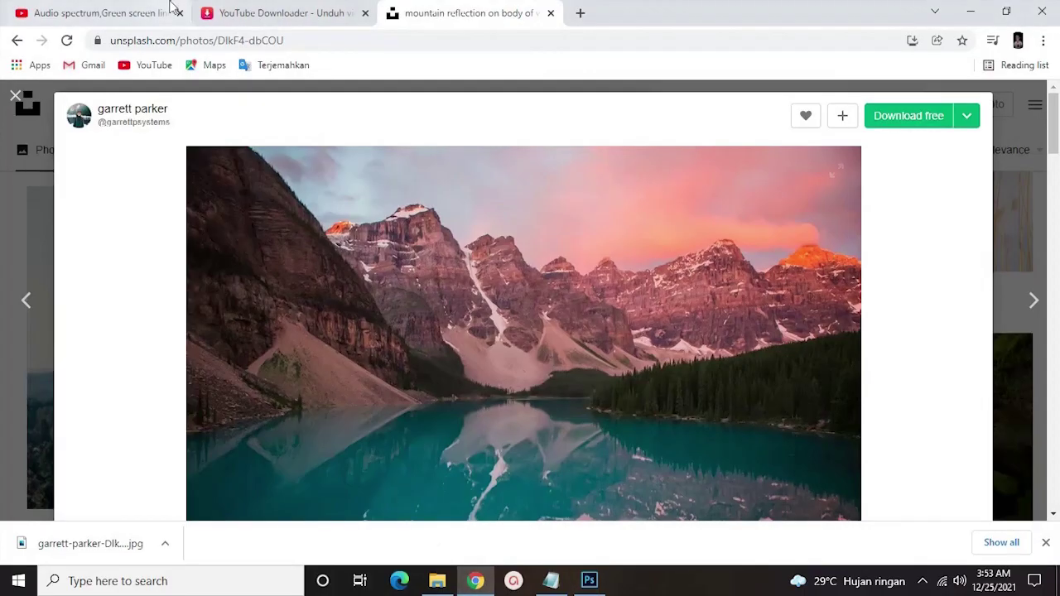
pyautogui.click(169, 9)
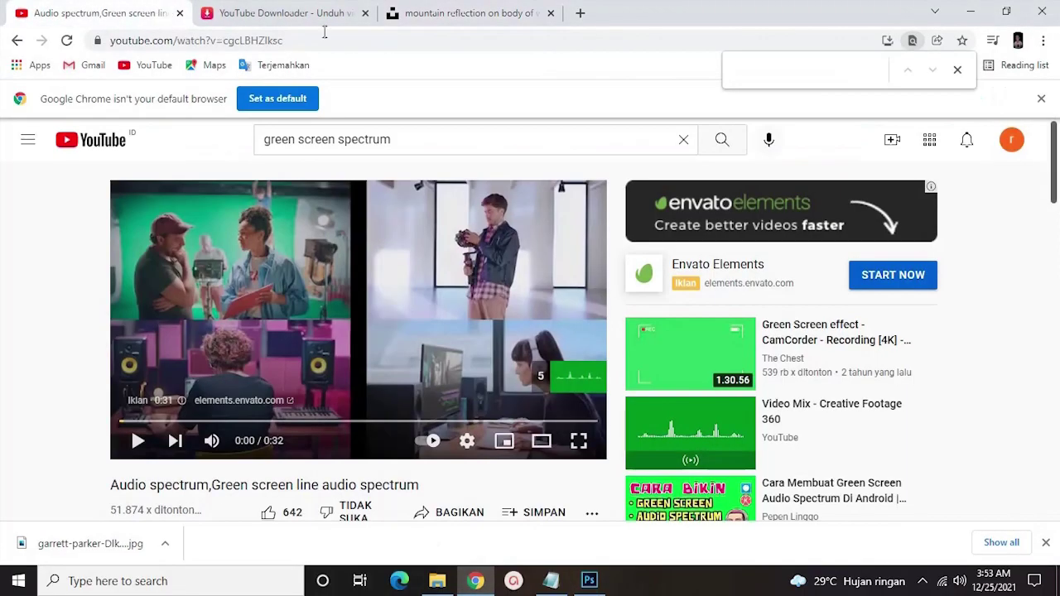
pyautogui.click(17, 40)
pyautogui.click(16, 40)
pyautogui.scroll(-2, 393, 406)
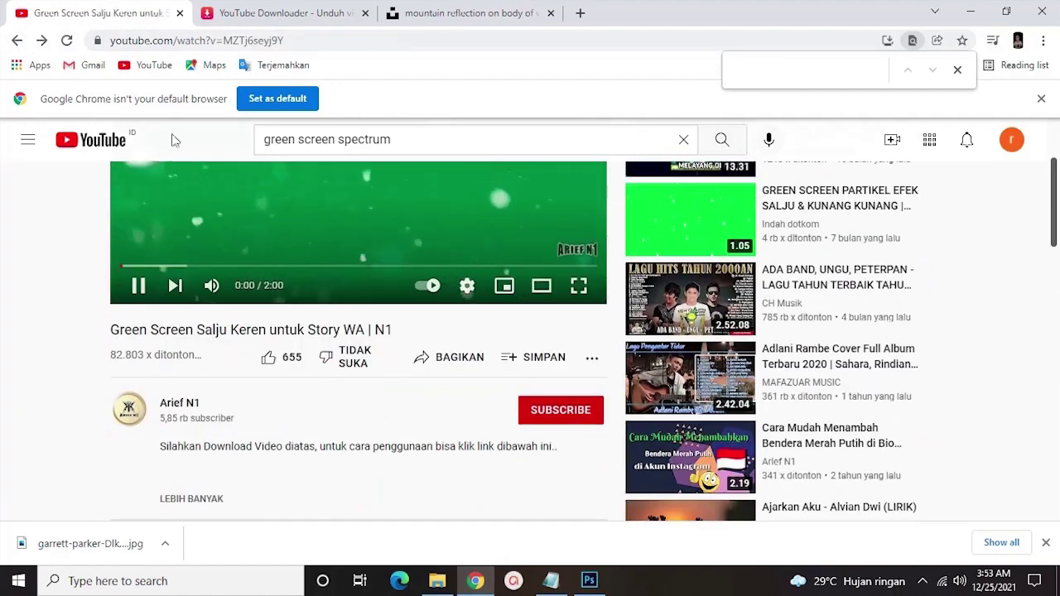
pyautogui.click(16, 40)
pyautogui.click(17, 40)
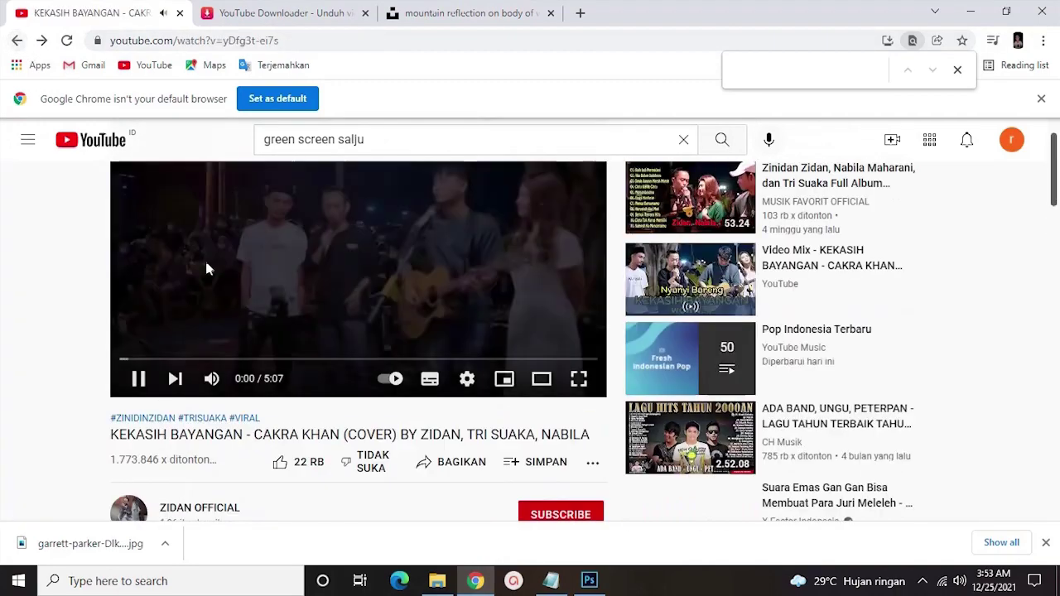
pyautogui.click(204, 258)
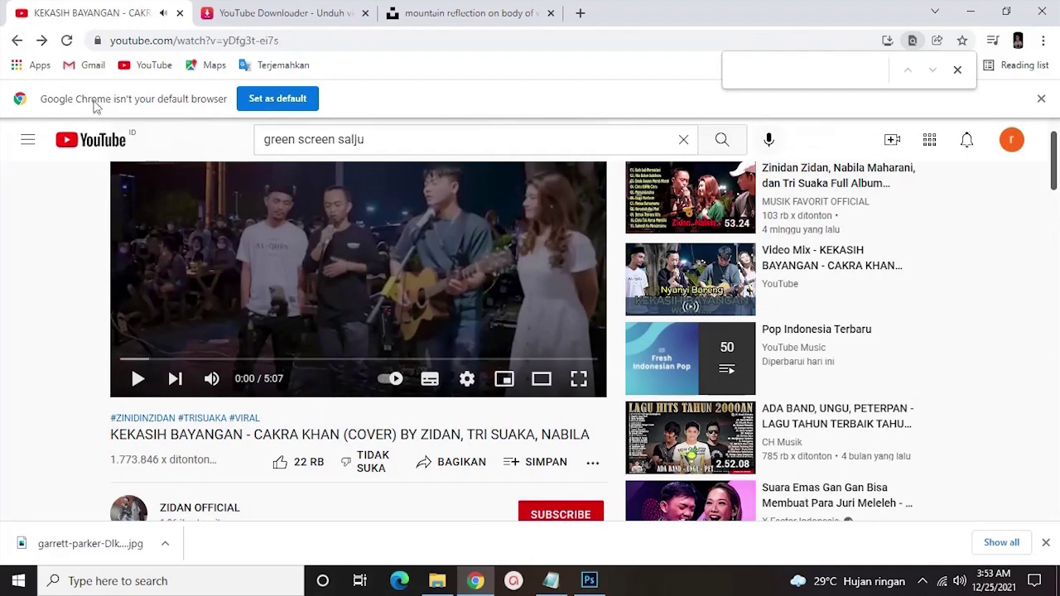
pyautogui.click(18, 41)
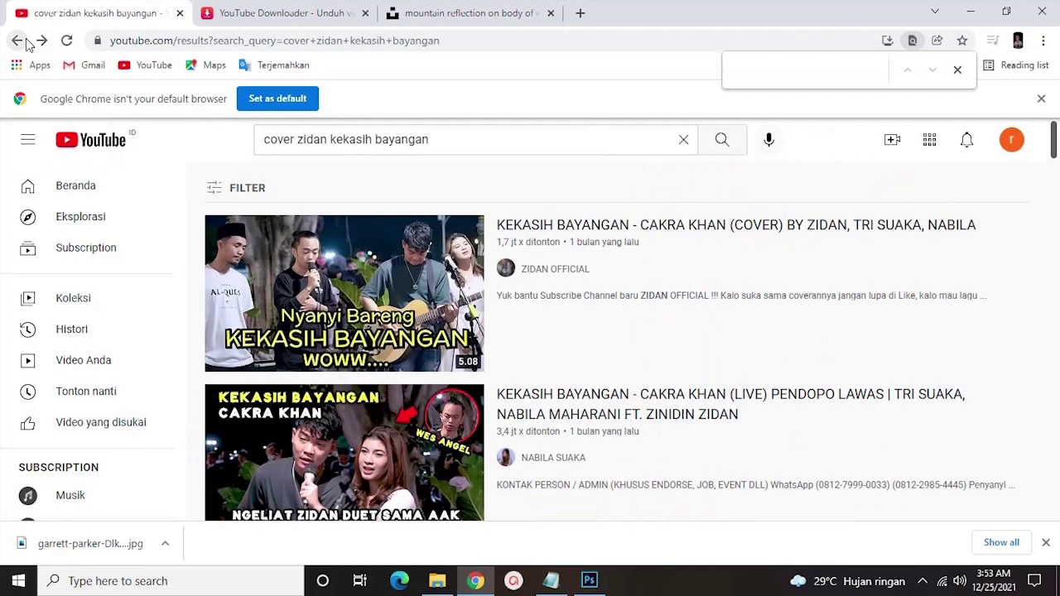
pyautogui.click(26, 41)
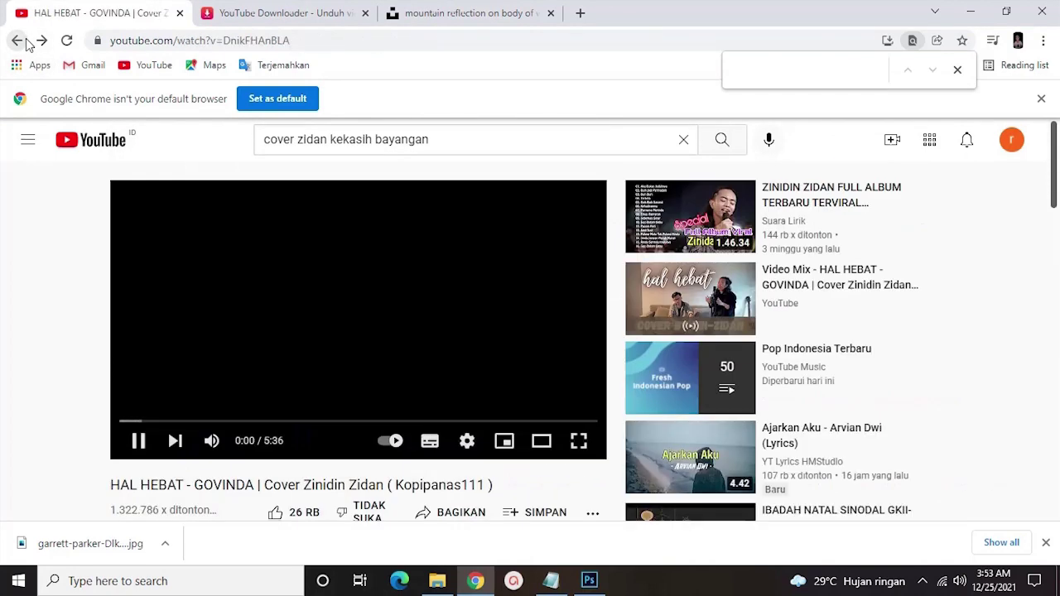
pyautogui.moveTo(845, 224)
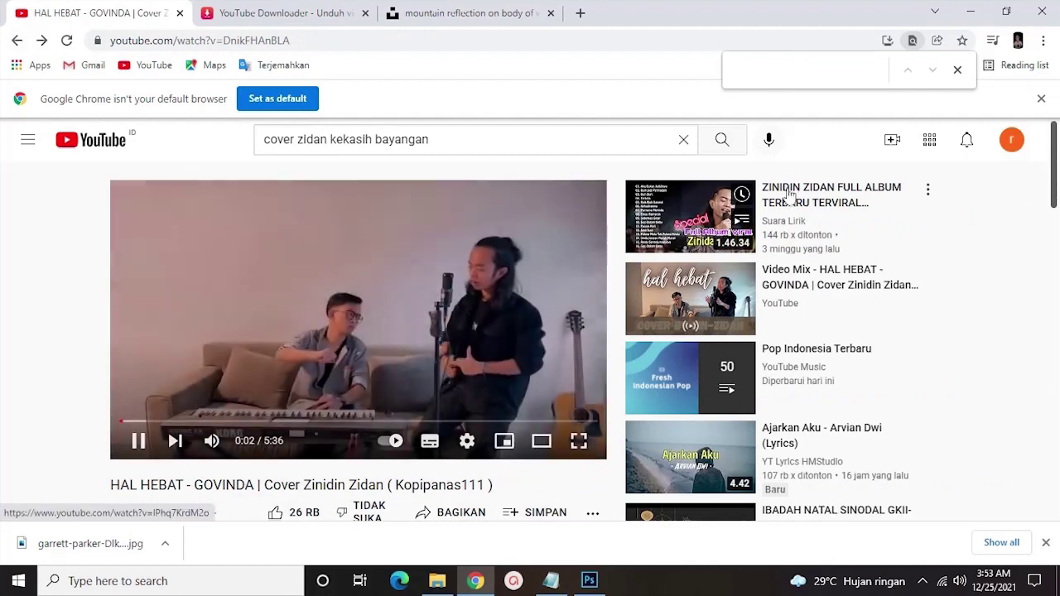
# - Return to Photoshop and set the whole title text to All Caps
pyautogui.click(589, 581)
pyautogui.hotkey('ctrl', 'a')
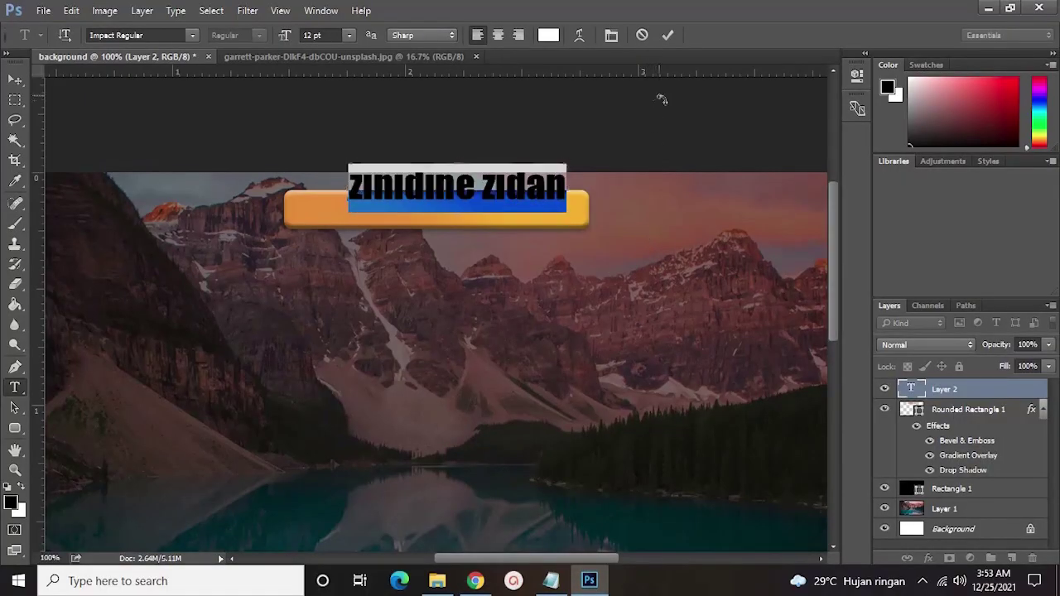
pyautogui.click(612, 37)
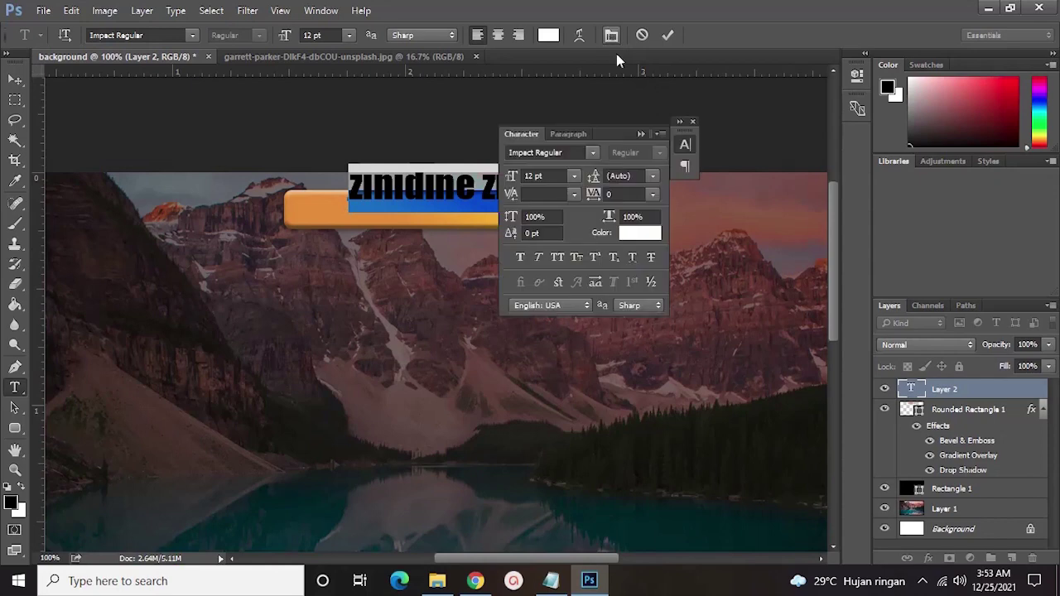
pyautogui.click(557, 256)
pyautogui.click(693, 121)
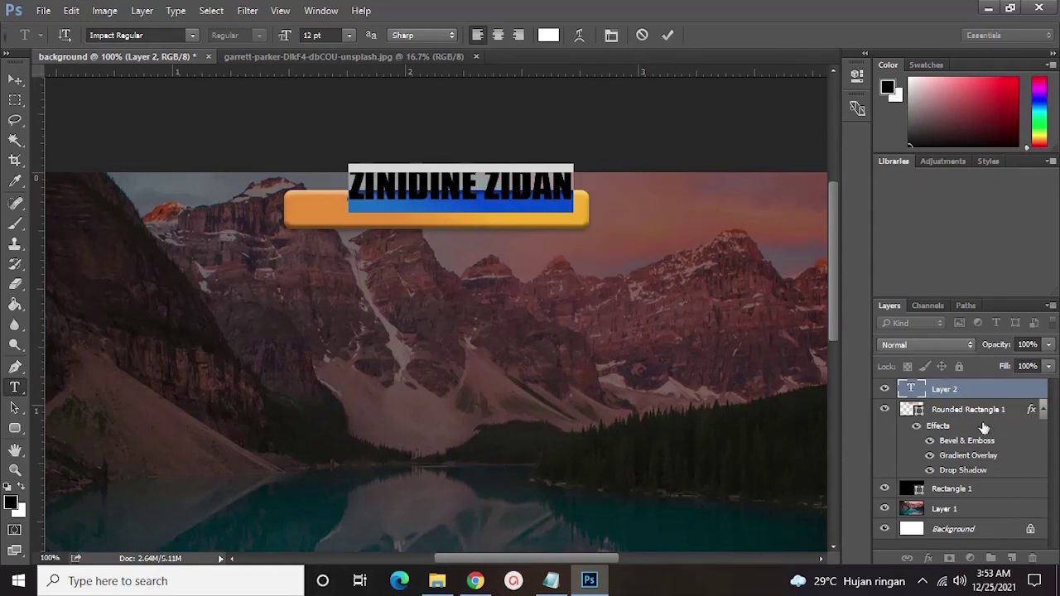
# - Commit the artist-name text, scale it to about 85.5% and position it on the orange rounded banner
pyautogui.click(944, 386)
pyautogui.click(945, 409)
pyautogui.click(938, 395)
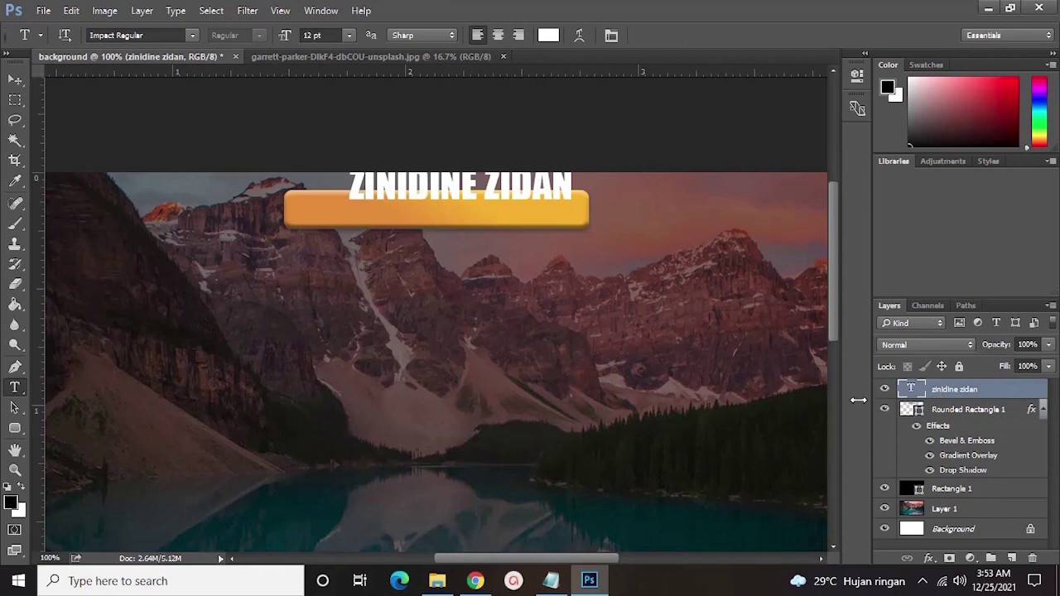
pyautogui.hotkey('ctrl', 't')
pyautogui.moveTo(540, 199); pyautogui.dragTo(519, 223)
pyautogui.press('Down')
pyautogui.press('Down')
pyautogui.press('Down')
pyautogui.moveTo(503, 228); pyautogui.dragTo(503, 225)
pyautogui.press('Return')
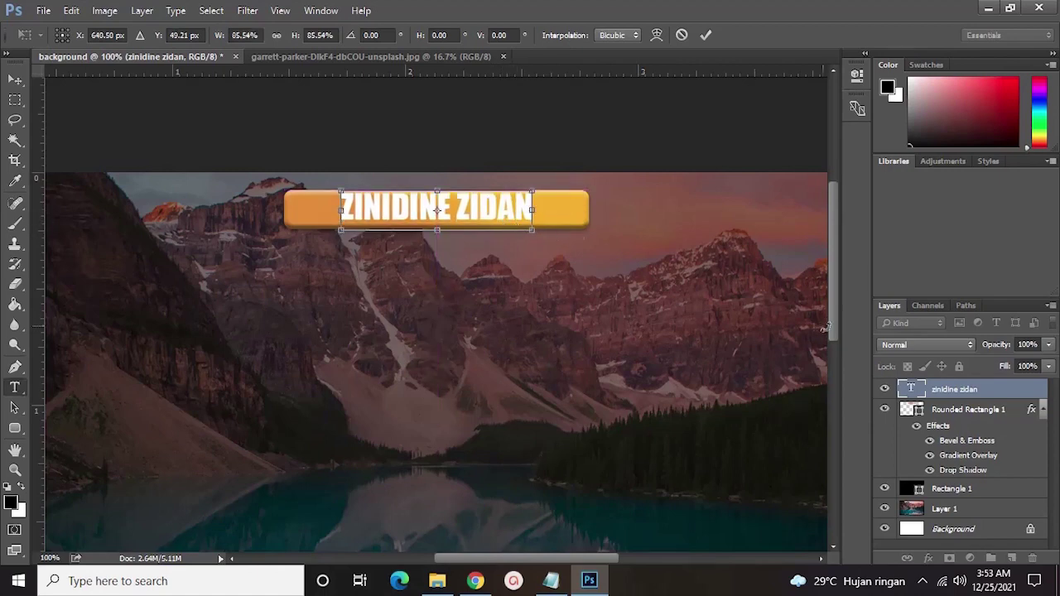
# - Insert the word "COVER" before the artist's name in the banner text
pyautogui.doubleClick(915, 390)
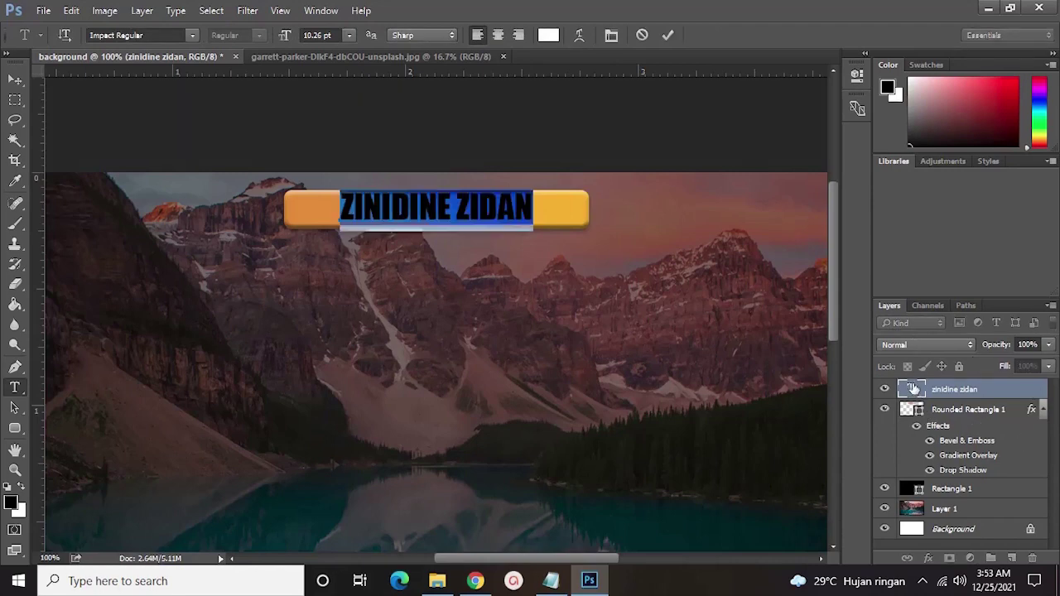
pyautogui.click(341, 199)
pyautogui.write('COVER')
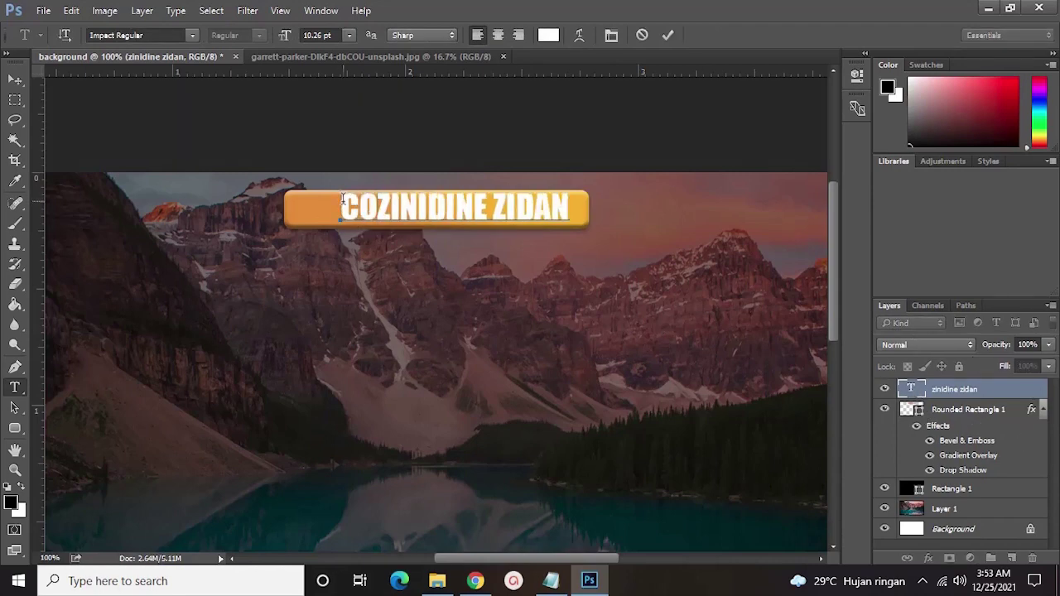
pyautogui.click(967, 410)
pyautogui.click(956, 396)
# - Move the extended title text so that it is centred on the orange rounded banner
pyautogui.hotkey('ctrl', 't')
pyautogui.moveTo(538, 208); pyautogui.dragTo(490, 207)
pyautogui.press('Down')
pyautogui.press('Down')
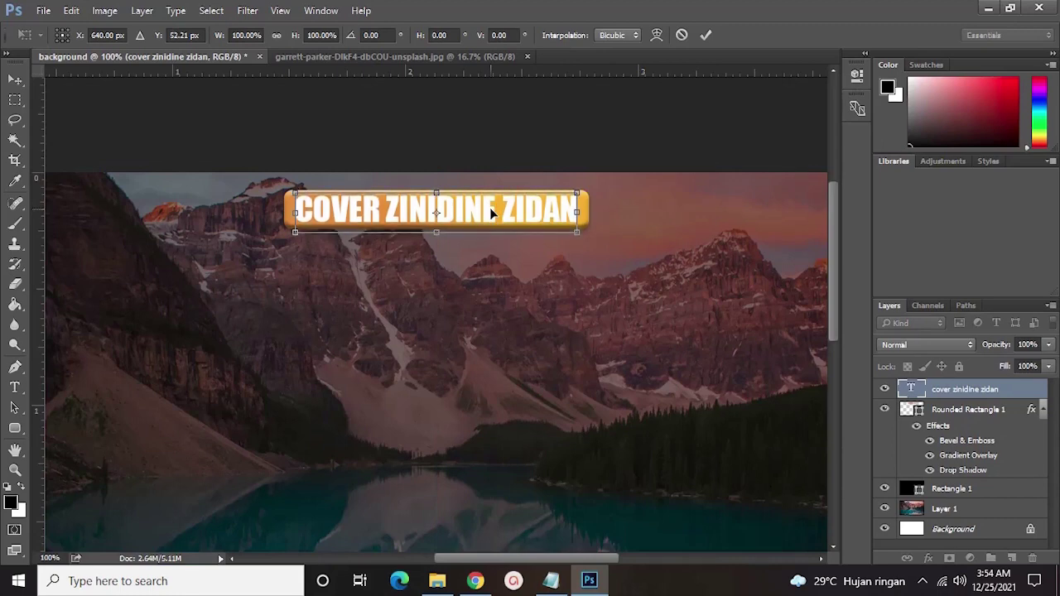
pyautogui.press('Return')
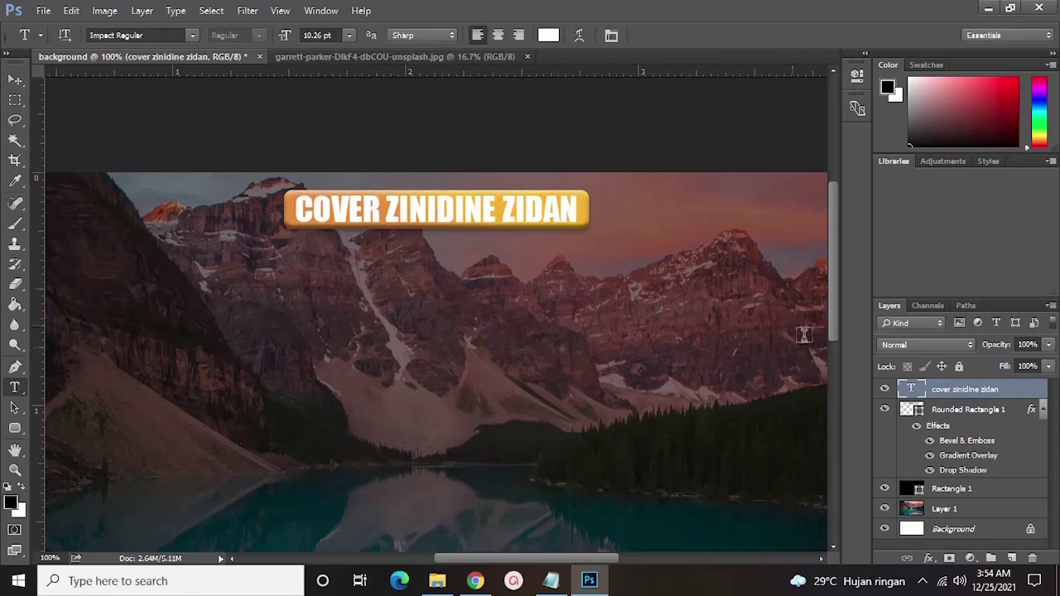
# - Apply a Bevel & Emboss layer effect with Inner Bevel style and a 3 px size to the title text
pyautogui.rightClick(973, 396)
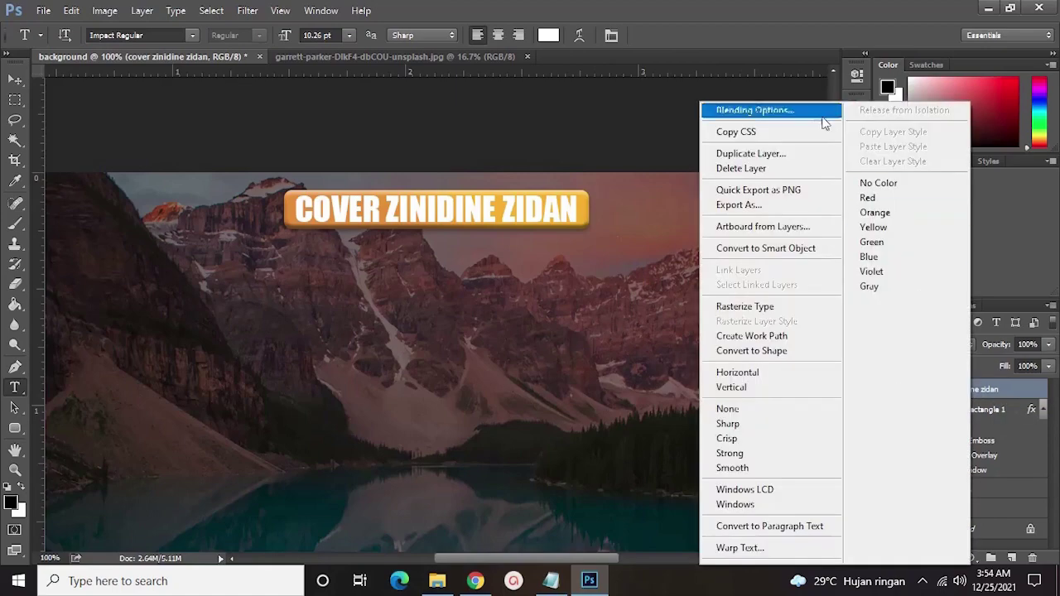
pyautogui.click(726, 109)
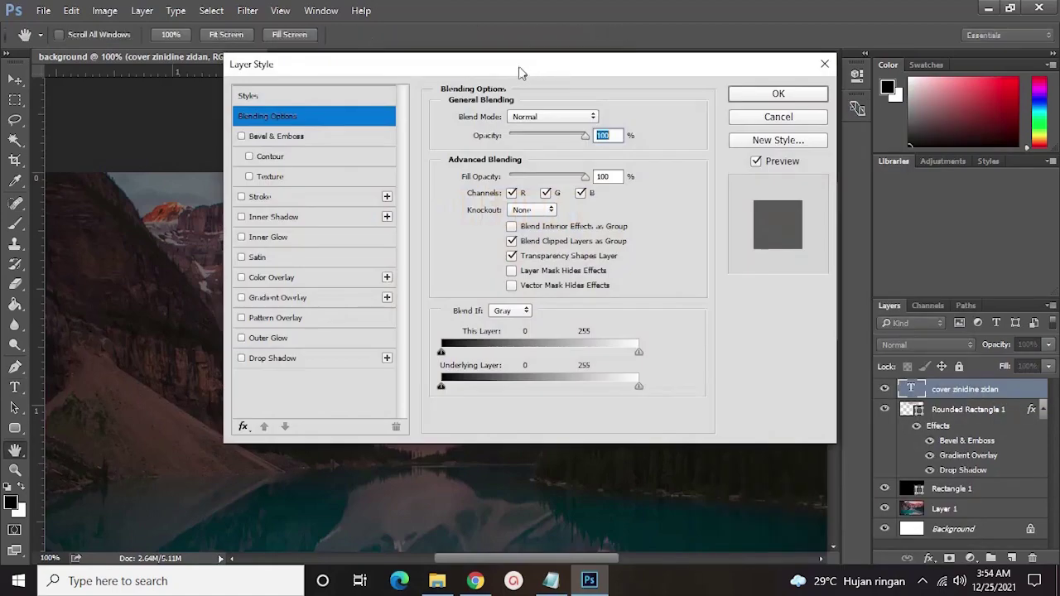
pyautogui.moveTo(518, 63); pyautogui.dragTo(935, 76)
pyautogui.click(742, 144)
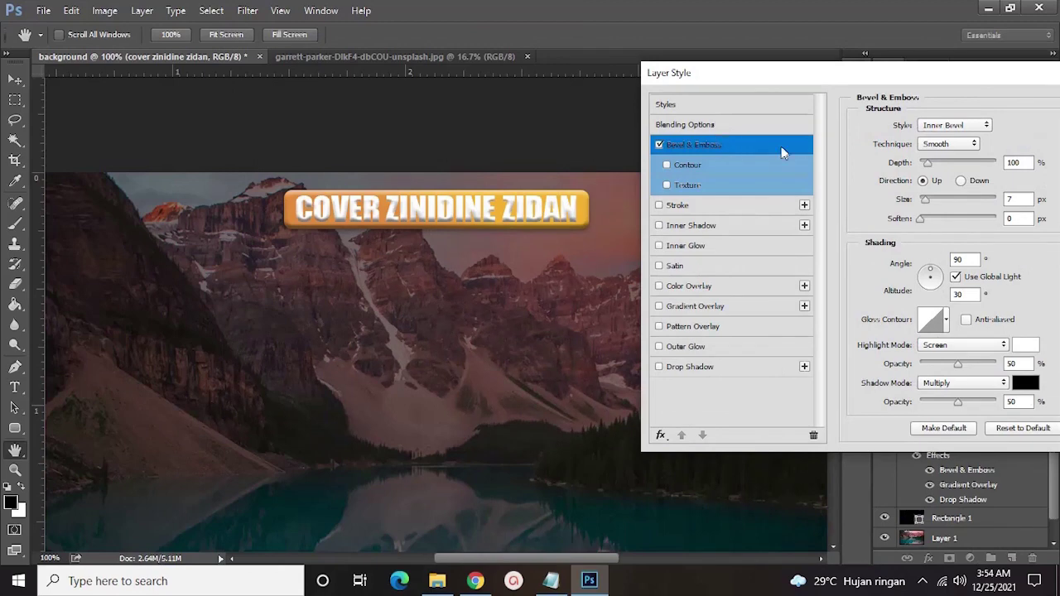
pyautogui.moveTo(927, 198); pyautogui.dragTo(922, 198)
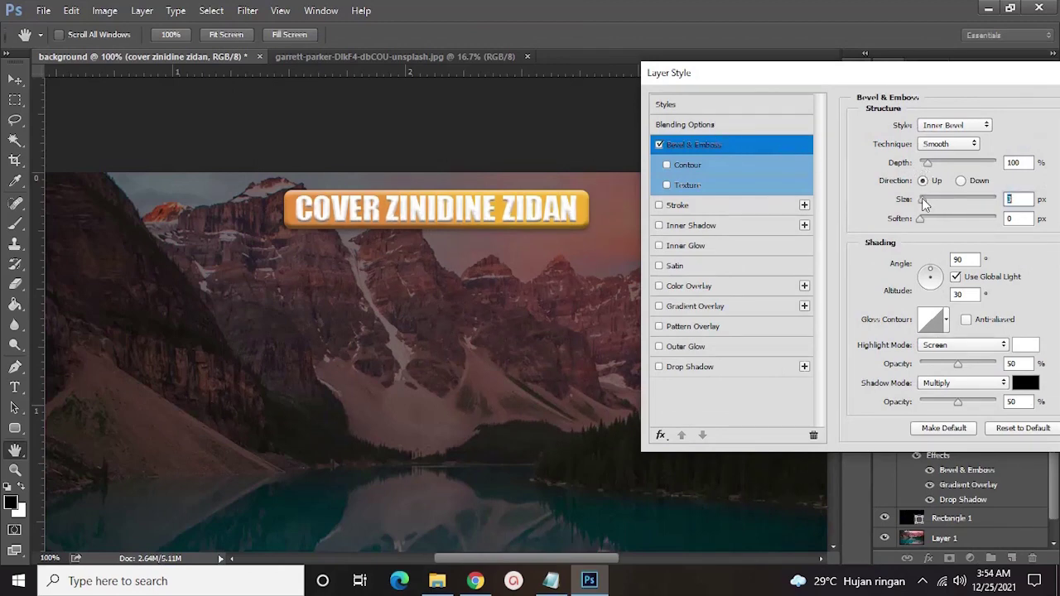
pyautogui.moveTo(860, 81); pyautogui.dragTo(537, 84)
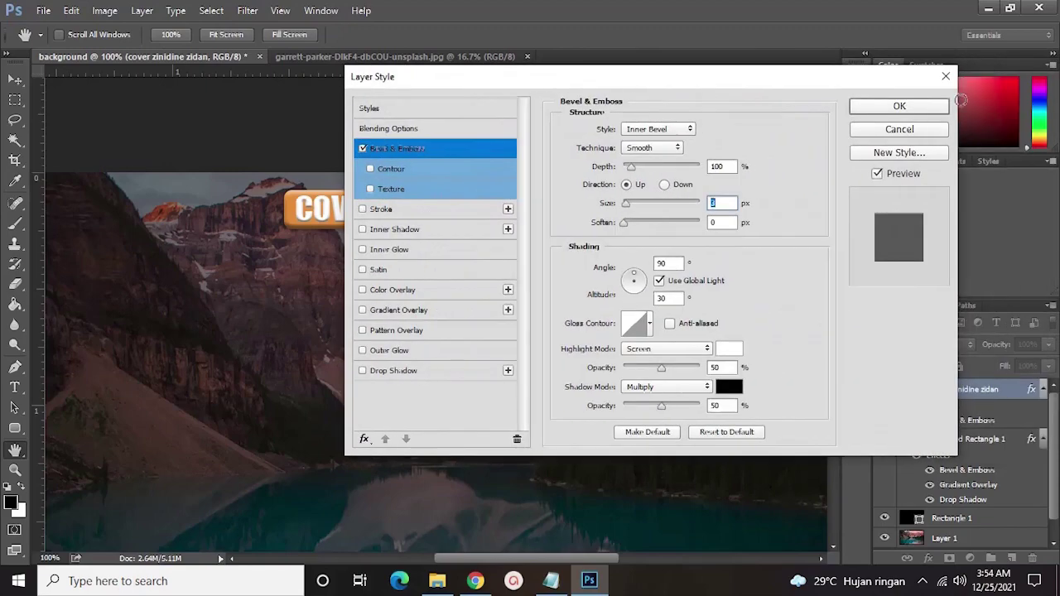
pyautogui.click(900, 107)
# - Switch to Notepad and copy songs 1 to 5, from "buih jadi permadani" to "dinda", then return to Photoshop
pyautogui.scroll(-1, 911, 375)
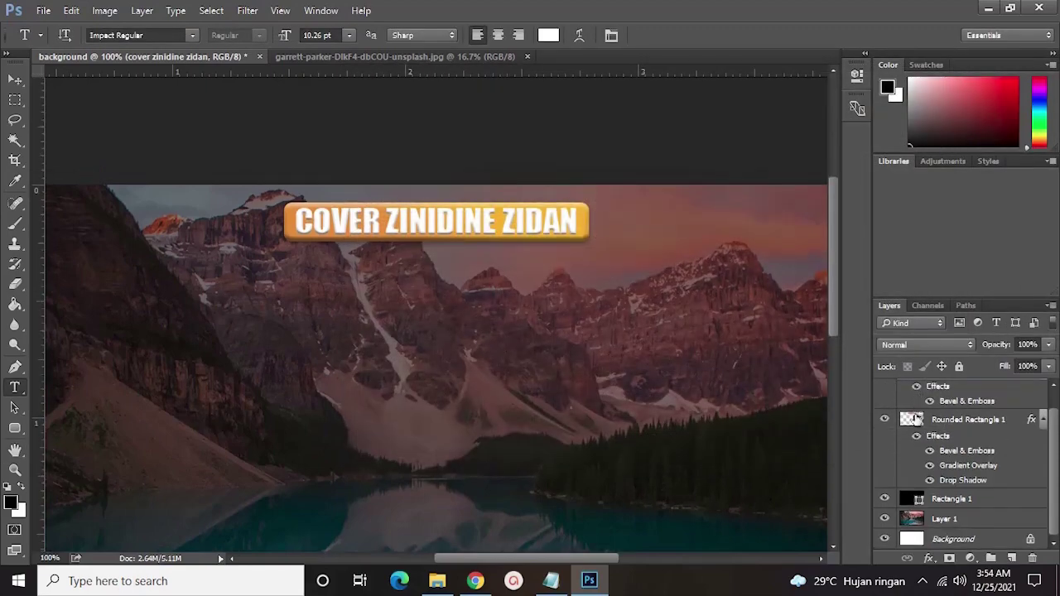
pyautogui.scroll(-1, 675, 356)
pyautogui.scroll(1, 678, 362)
pyautogui.scroll(-1, 679, 364)
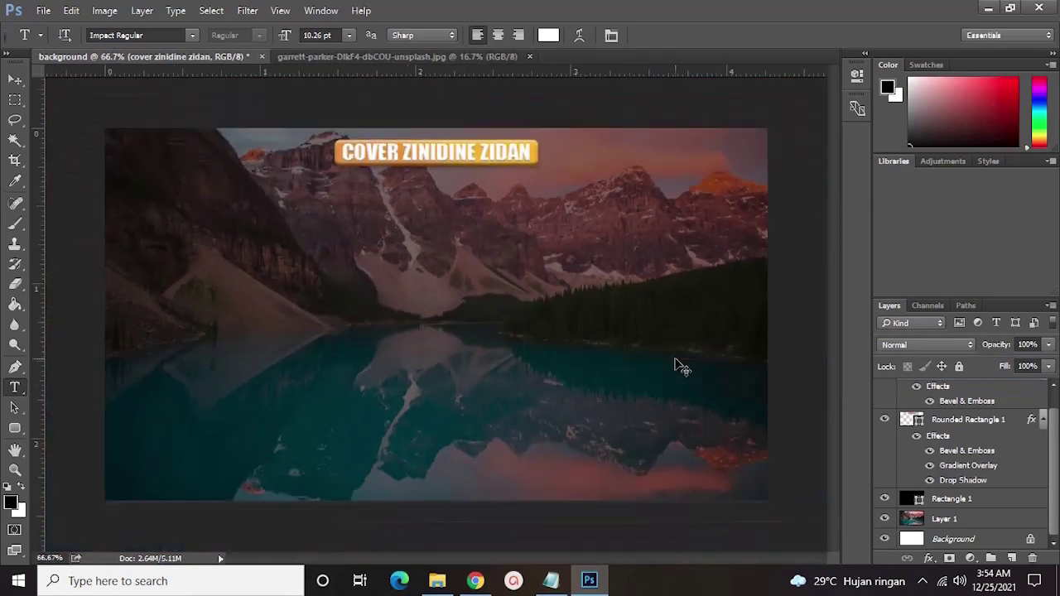
pyautogui.click(551, 581)
pyautogui.moveTo(694, 314); pyautogui.dragTo(609, 261)
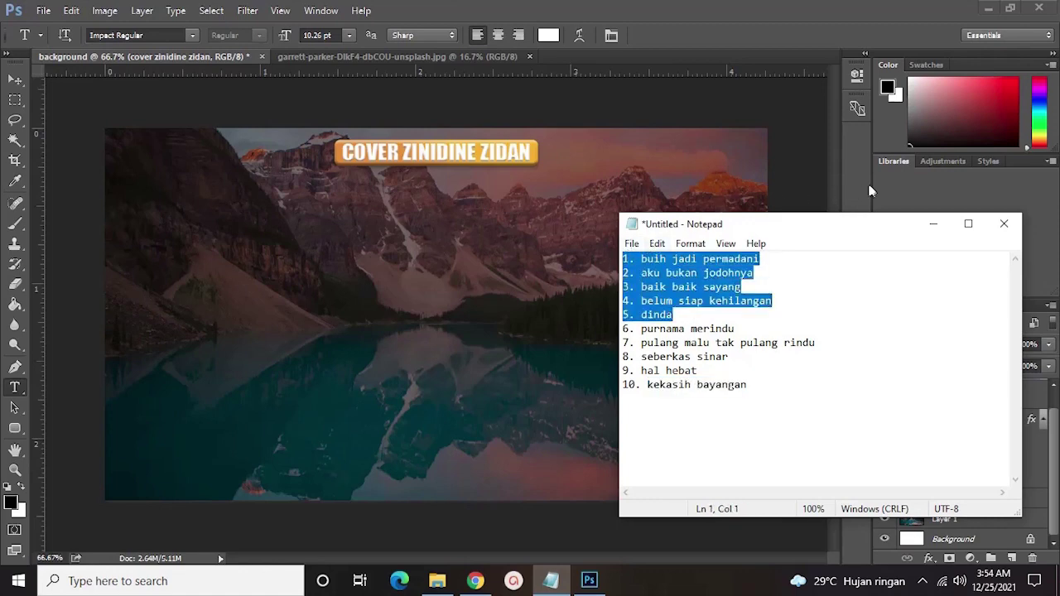
pyautogui.click(934, 224)
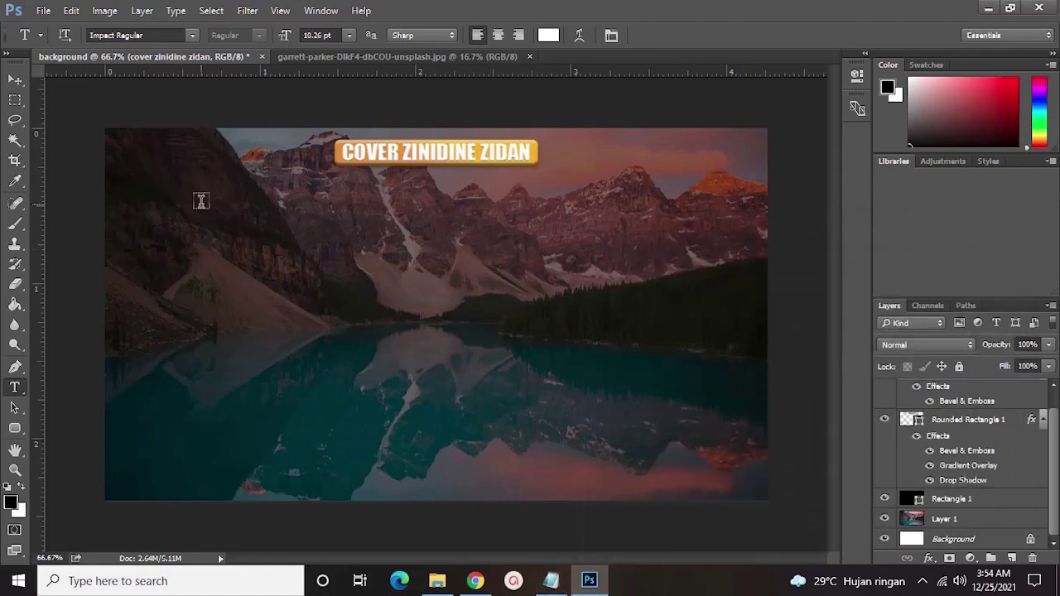
# - Paste songs 1 to 5 as a new text layer on the image, below the banner
pyautogui.click(201, 196)
pyautogui.write('1. BUIH JADI PERMADANI 2. AKU BUKAN JODOHNYA 3. BAIK BAIK SAYANG 4. BELUM SIAP KEHILANGAN 5. DINDA')
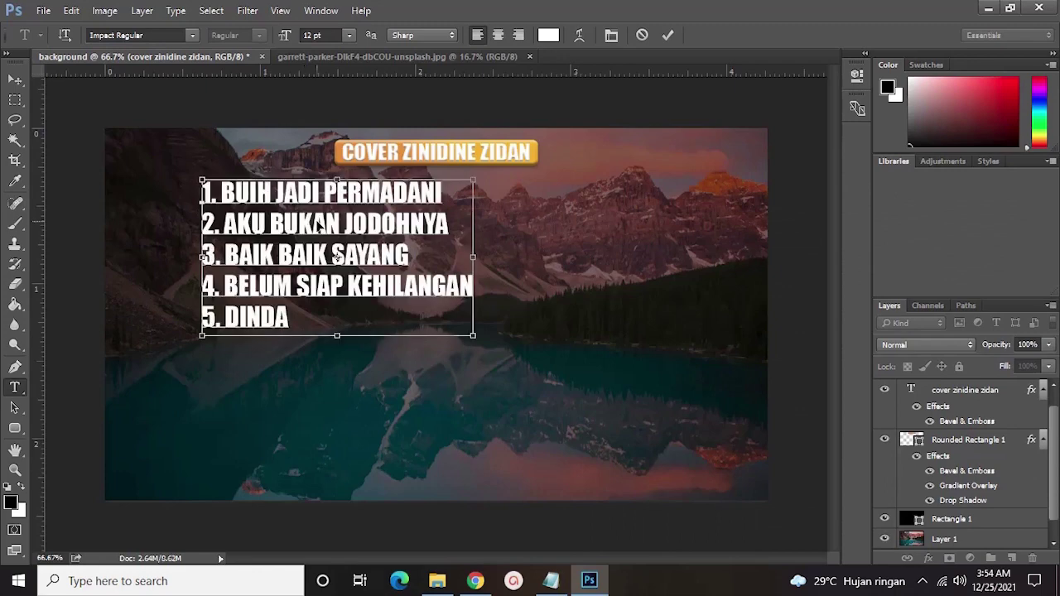
pyautogui.hotkey('ctrl', 'a')
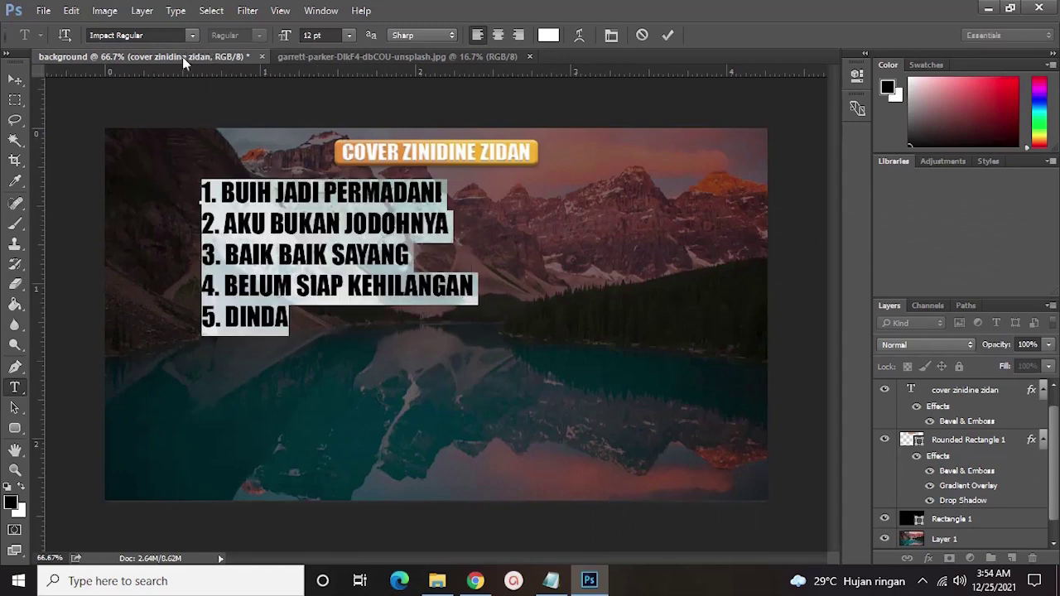
pyautogui.click(385, 235)
pyautogui.hotkey('ctrl', 'Return')
# - Group the cover title text layer with the Rounded Rectangle 1 layer
pyautogui.click(948, 414)
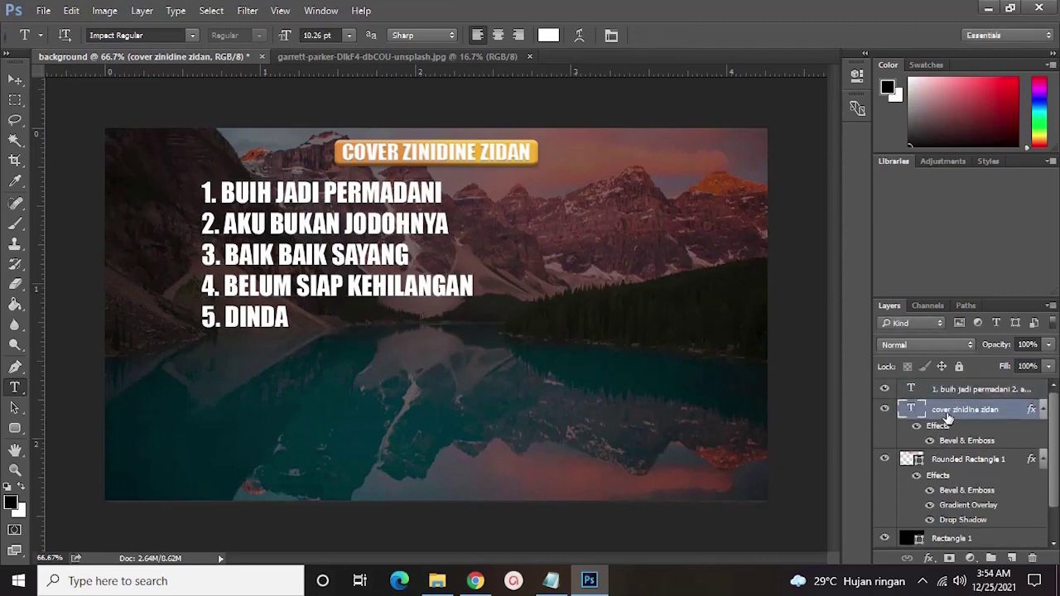
pyautogui.scroll(-2, 950, 433)
pyautogui.scroll(2, 944, 425)
pyautogui.keyDown('shift'); pyautogui.click(948, 460); pyautogui.keyUp('shift')
pyautogui.hotkey('ctrl', 'g')
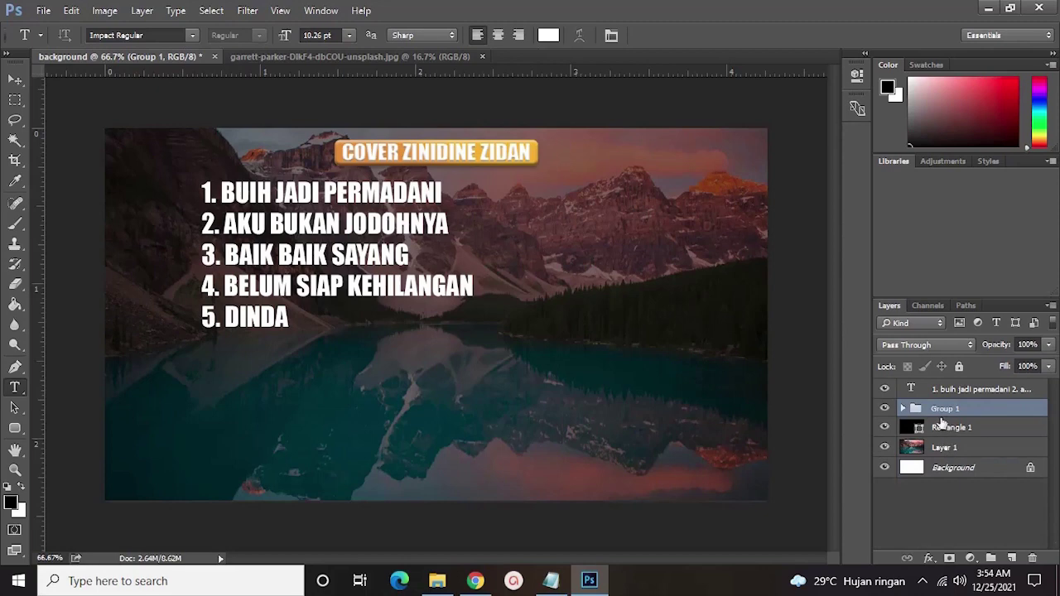
# - Rename the banner's layer group to "nama cover"
pyautogui.doubleClick(948, 410)
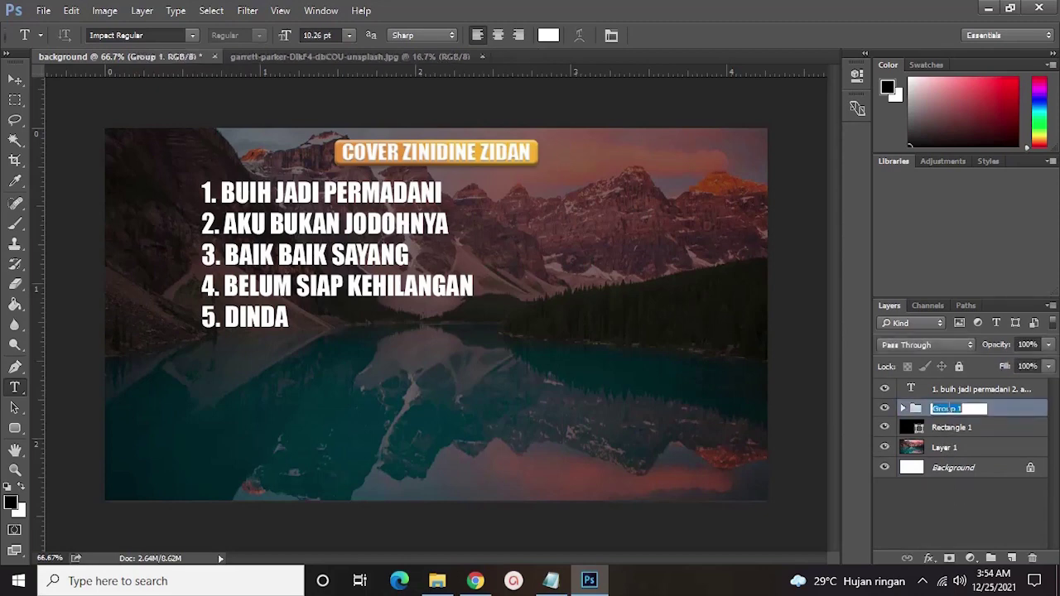
pyautogui.write('nama')
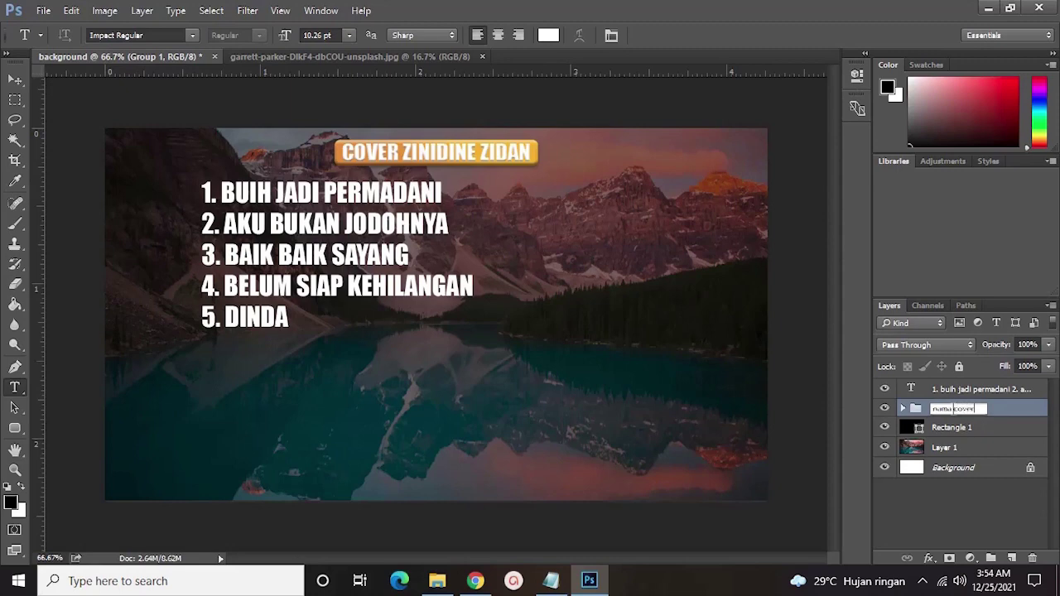
pyautogui.write(' cover')
pyautogui.press('Return')
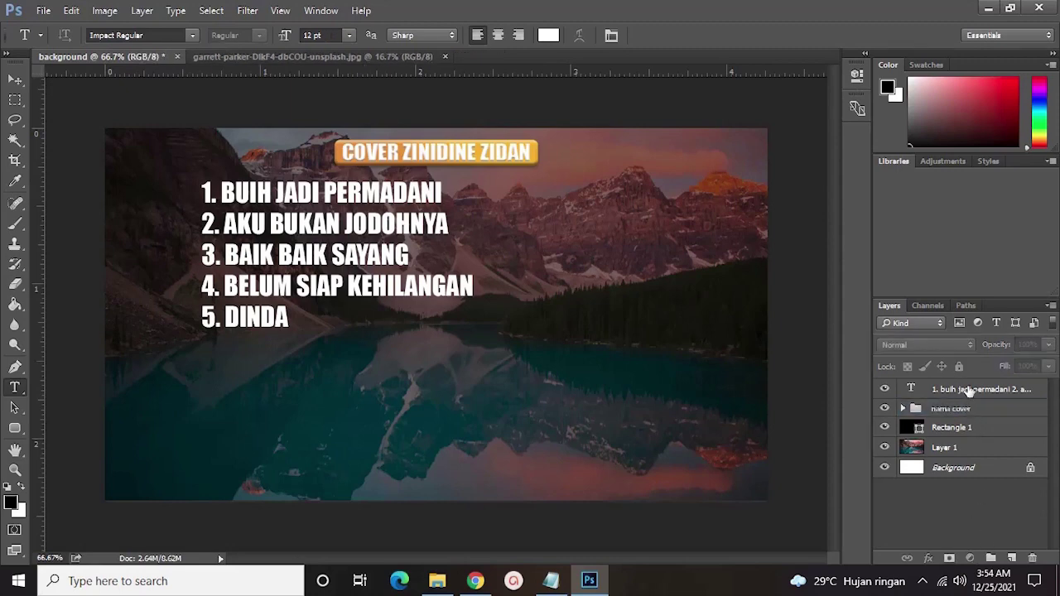
# - Scale the song list text down to a font size of about 7.79 pt
pyautogui.click(965, 389)
pyautogui.hotkey('ctrl', 't')
pyautogui.moveTo(465, 177); pyautogui.dragTo(378, 220)
pyautogui.moveTo(327, 264); pyautogui.dragTo(324, 222)
pyautogui.press('Return')
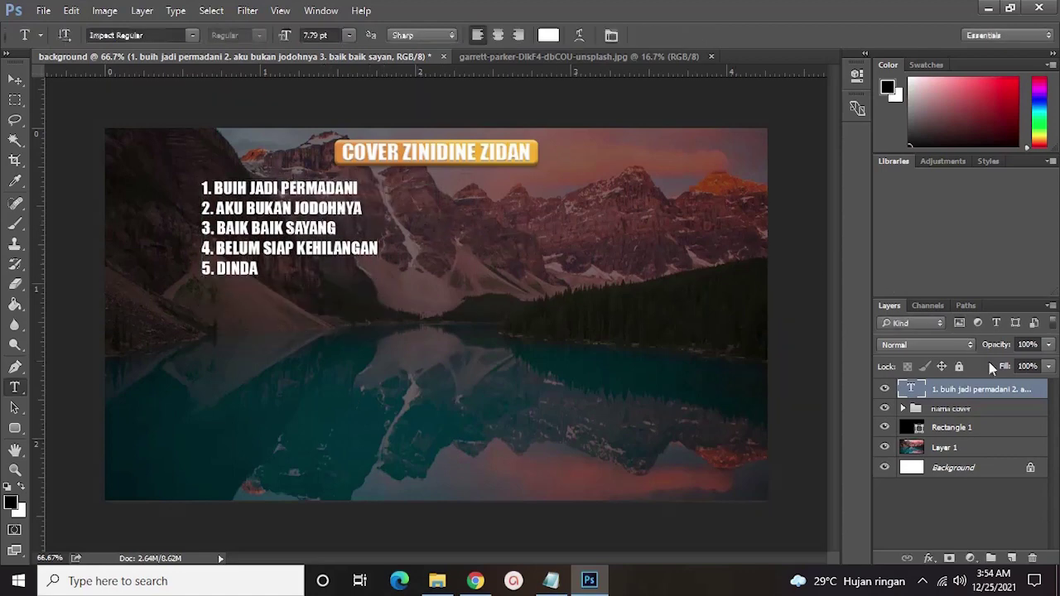
# - Tighten the song list's line spacing by setting its leading to about 8.01 pt
pyautogui.doubleClick(911, 389)
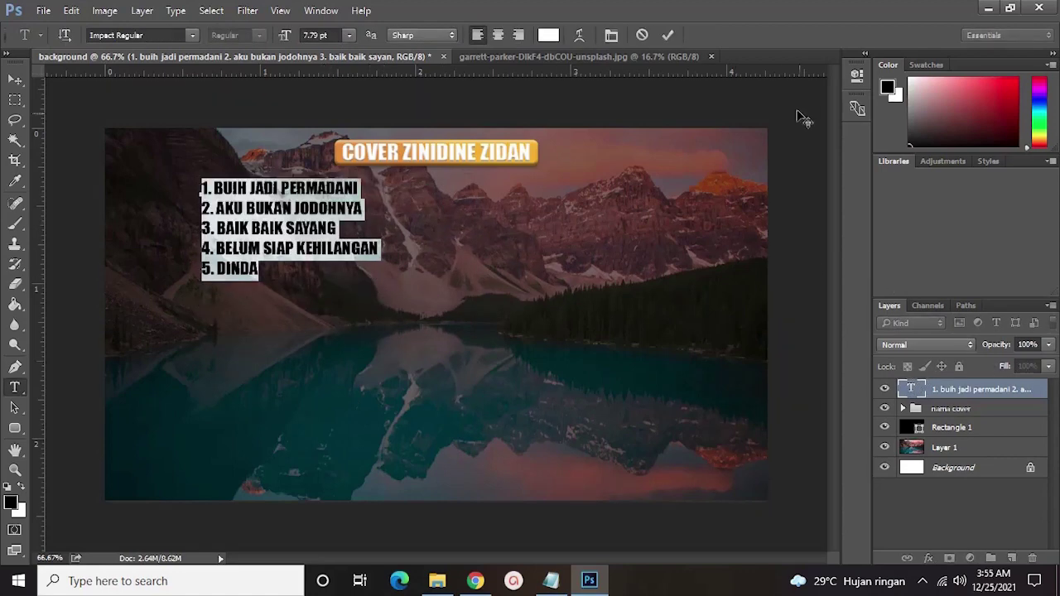
pyautogui.click(614, 35)
pyautogui.moveTo(595, 177); pyautogui.dragTo(584, 177)
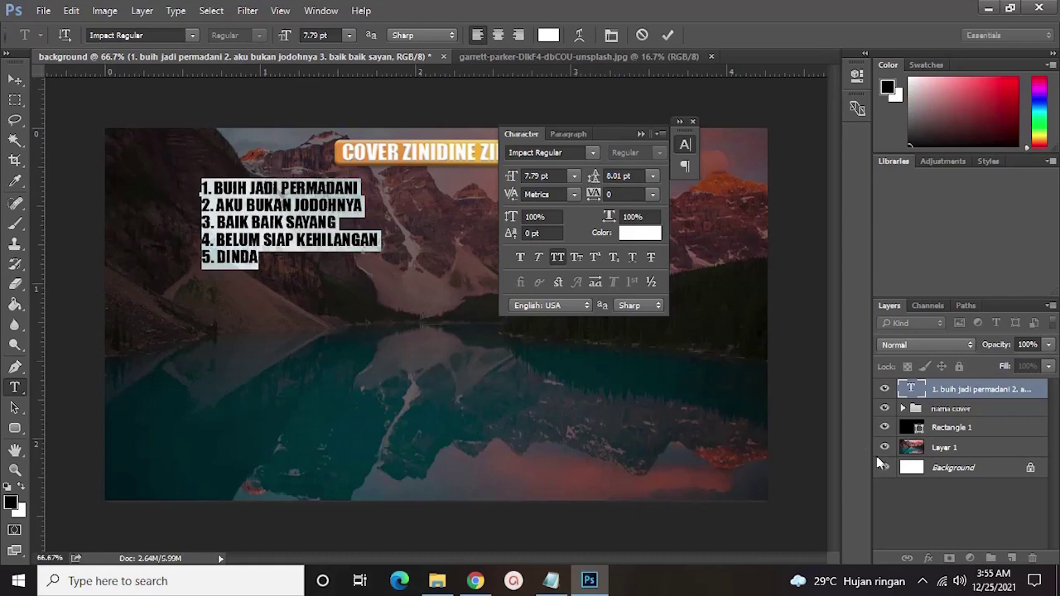
pyautogui.click(922, 493)
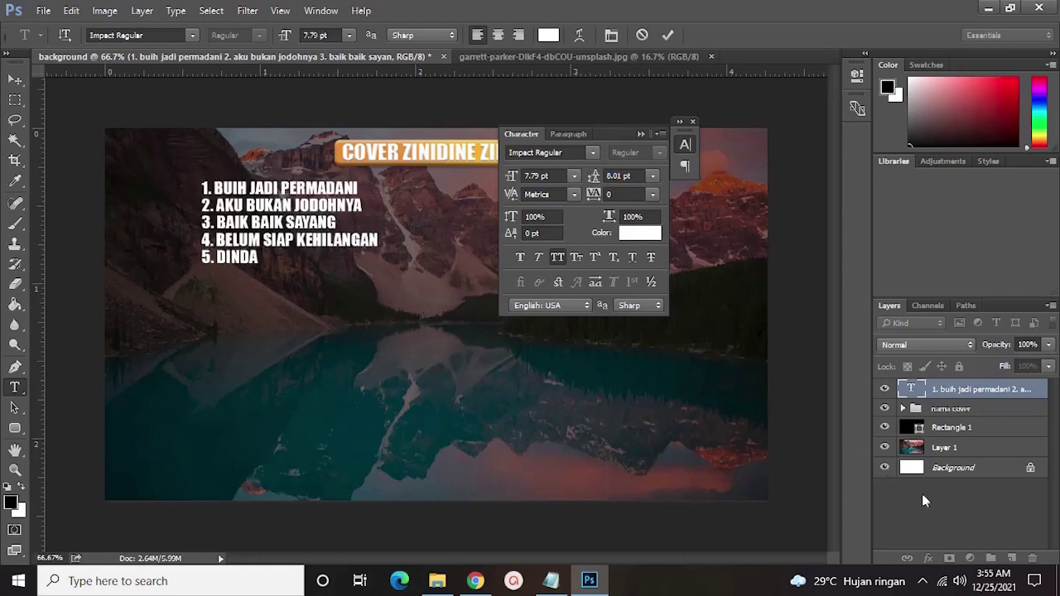
pyautogui.click(691, 122)
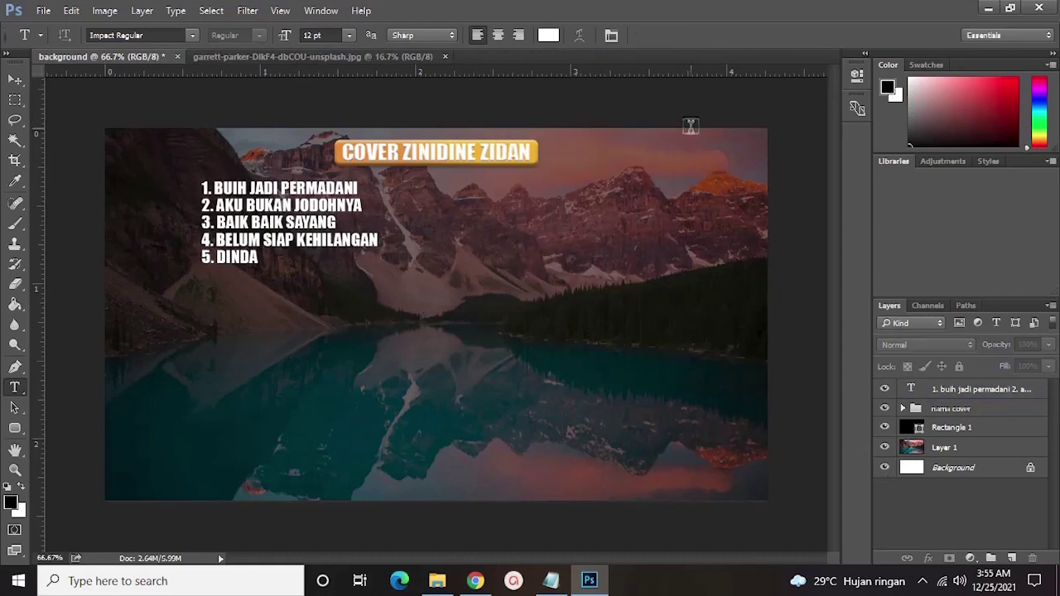
# - Enlarge the song list slightly to about 8.3 pt and keep it below the left part of the banner
pyautogui.click(981, 389)
pyautogui.hotkey('ctrl', 't')
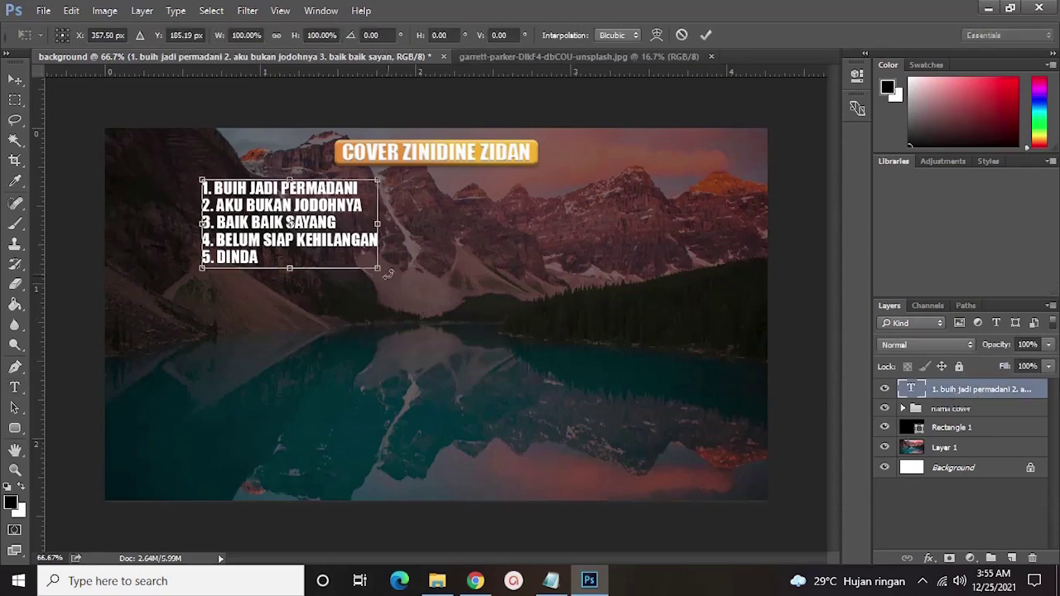
pyautogui.moveTo(387, 273); pyautogui.dragTo(351, 261)
pyautogui.press('Return')
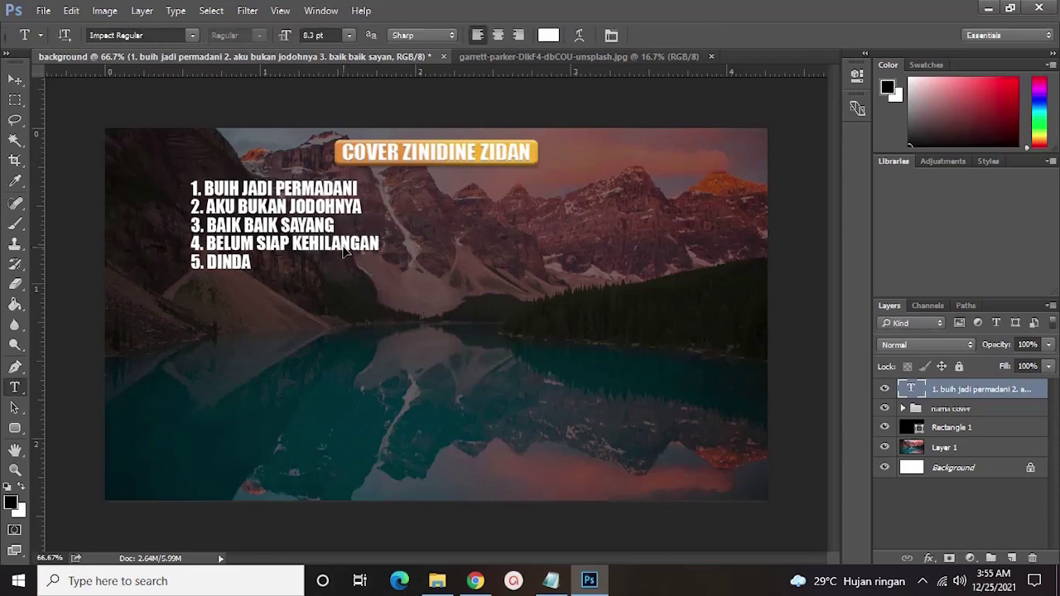
# - Duplicate the song list layer and move the copy horizontally to the right half of the image
pyautogui.hotkey('ctrl', 'j')
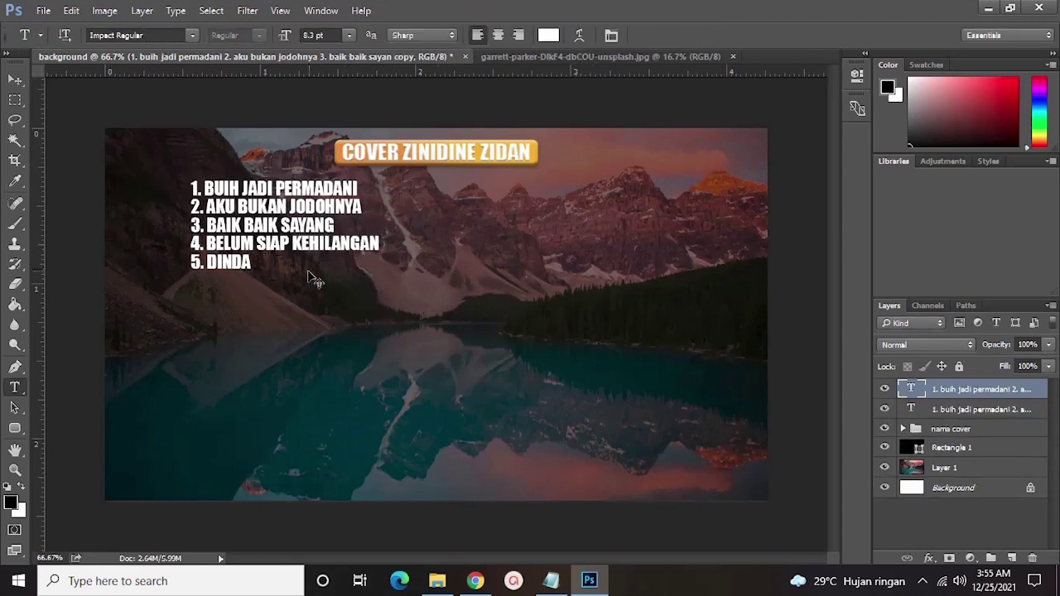
pyautogui.hotkey('ctrl', 't')
pyautogui.moveTo(319, 223); pyautogui.dragTo(574, 224)
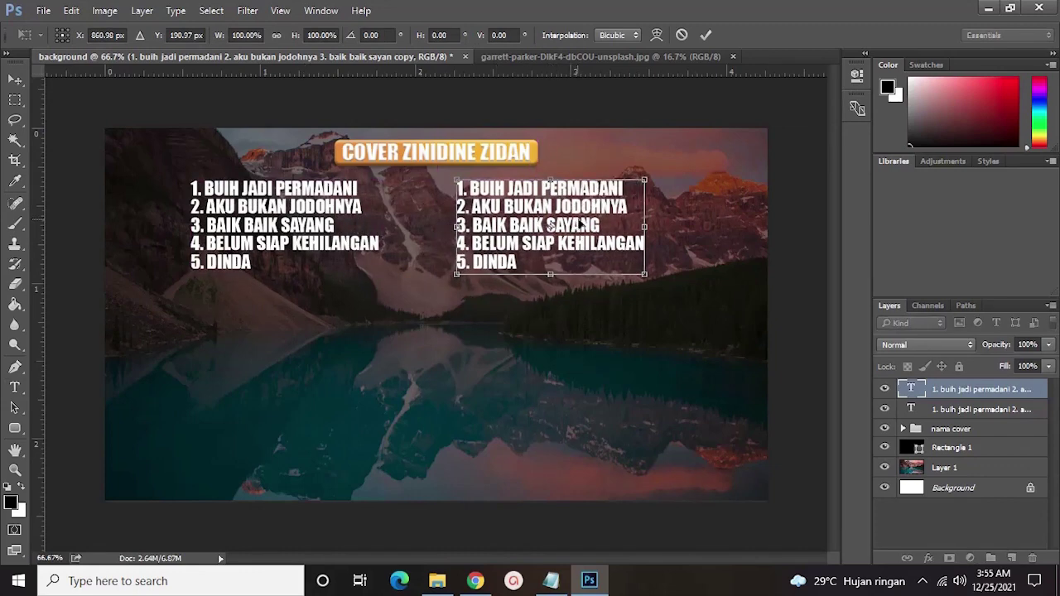
pyautogui.press('Return')
# - Replace the duplicated list's text with songs 6 to 10 from Notepad, from "PURNAMA MERINDU" to "KEKASIH BAYANGAN"
pyautogui.press('t')
pyautogui.click(550, 581)
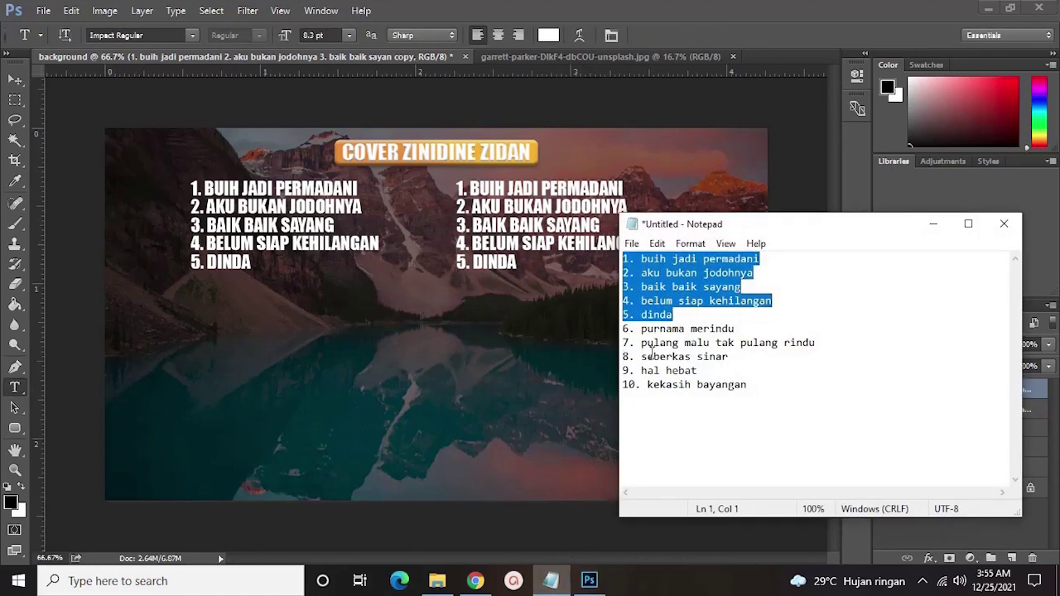
pyautogui.moveTo(626, 329); pyautogui.dragTo(800, 389)
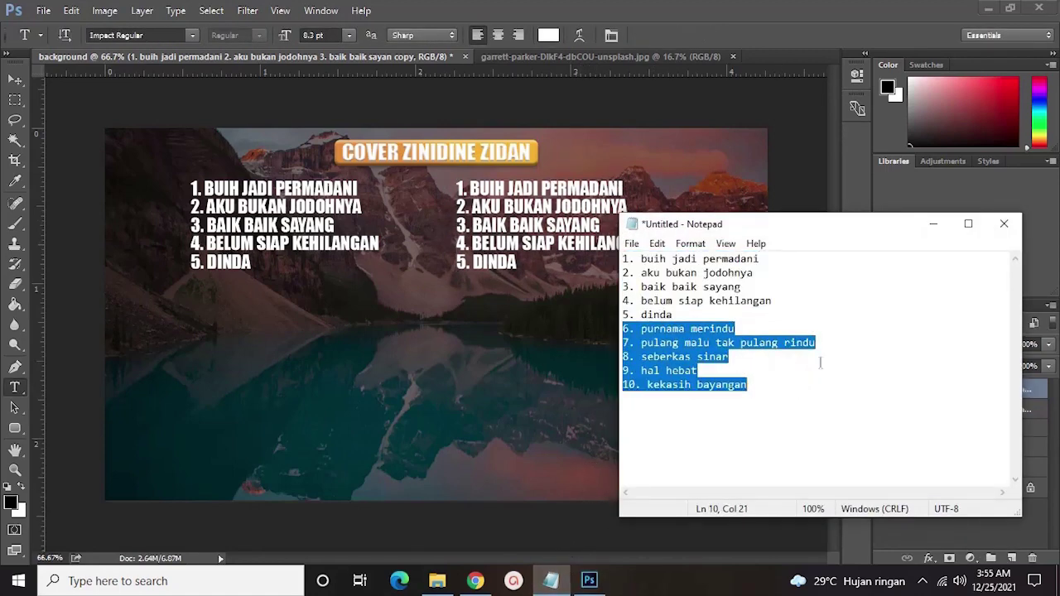
pyautogui.click(934, 224)
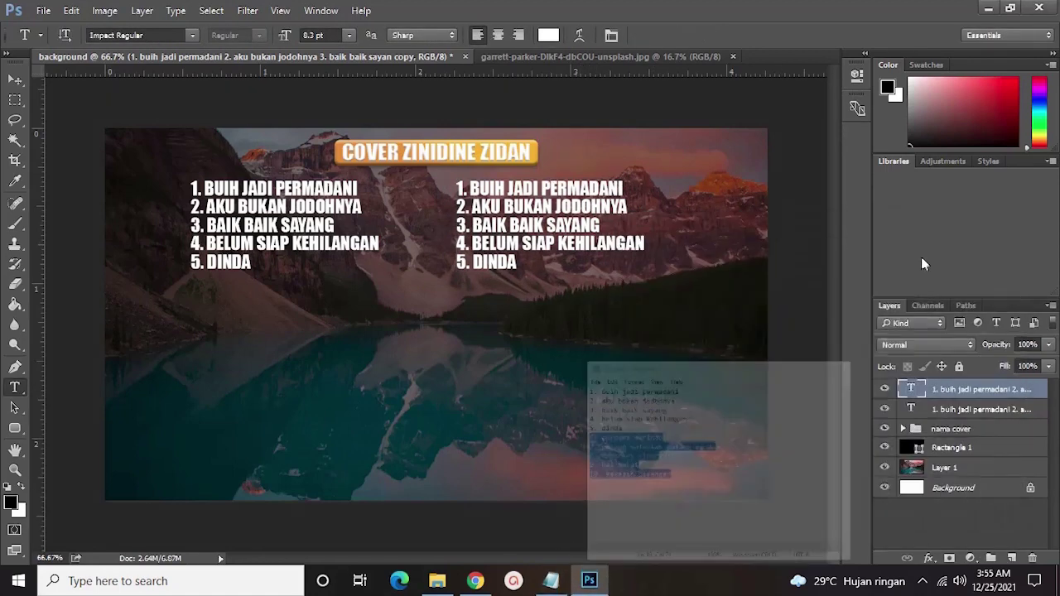
pyautogui.doubleClick(911, 386)
pyautogui.write('6. PURNAMA MERINDU 7. PULANG MALU TAK PULANG RINDU 8. SEBERKAS SINAR 9. HAL HEBAT 10. KEKASIH BAYANGAN')
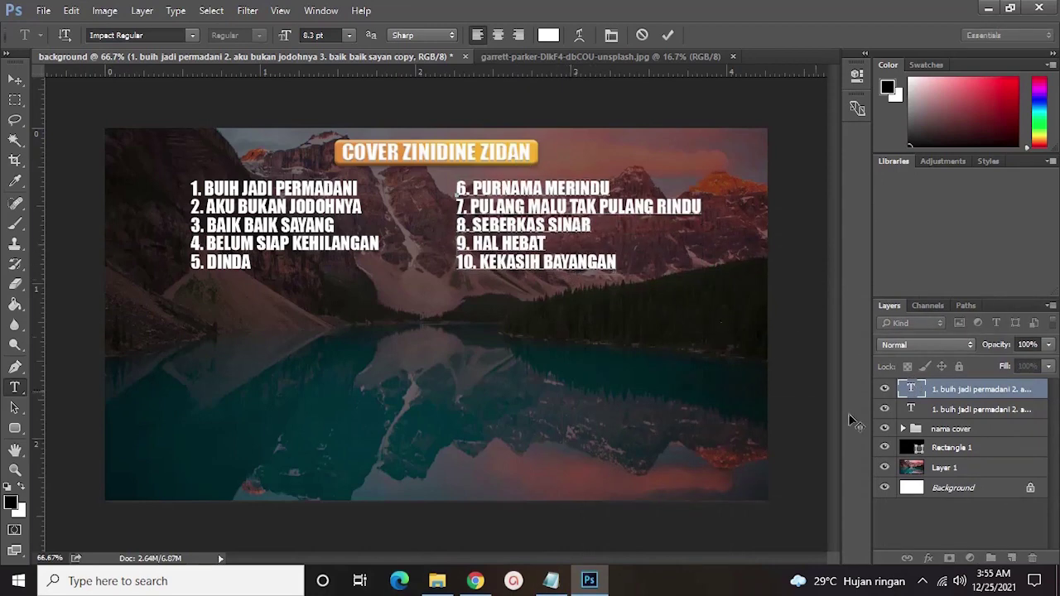
# - Group the two song list text layers and name the group "judul lagu"
pyautogui.click(911, 488)
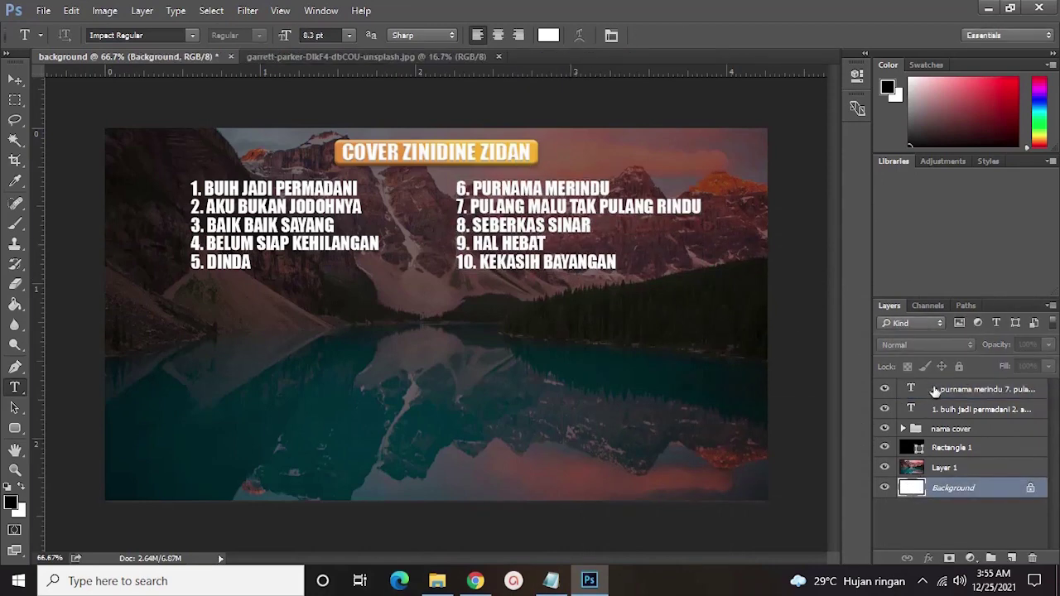
pyautogui.click(934, 390)
pyautogui.keyDown('shift'); pyautogui.click(932, 411); pyautogui.keyUp('shift')
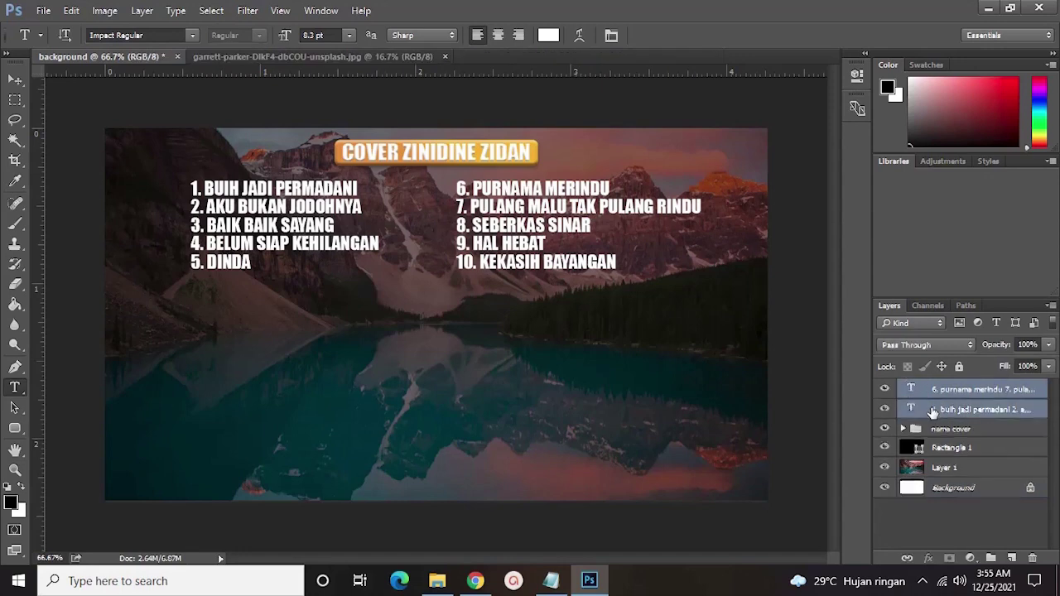
pyautogui.hotkey('ctrl', 'g')
pyautogui.doubleClick(946, 390)
pyautogui.write('judul lagu')
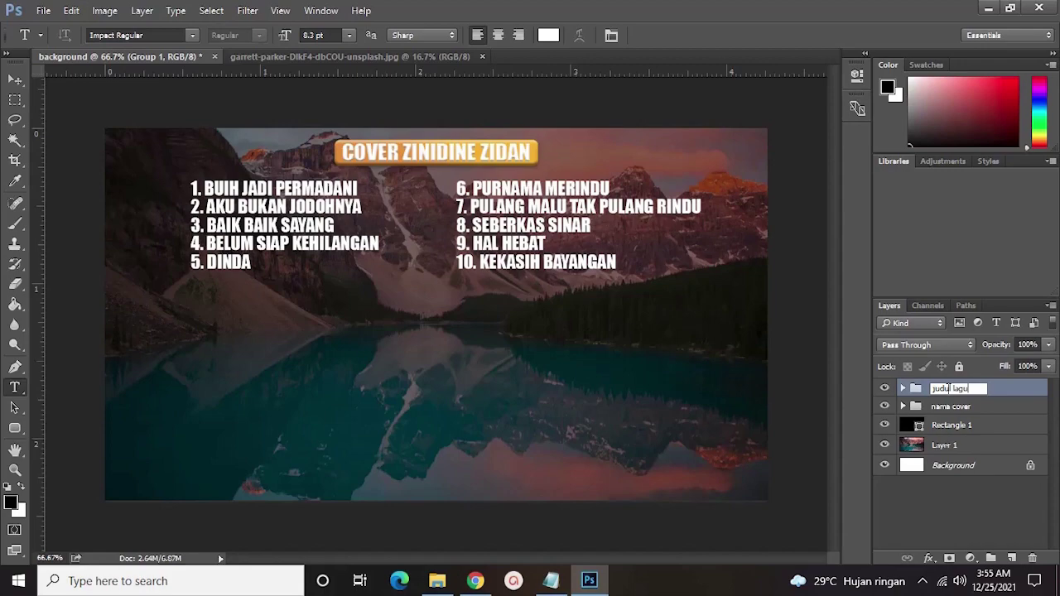
pyautogui.press('Return')
# - Move the "judul lagu" group so both song columns are centered horizontally in the image at X 640 px
pyautogui.hotkey('ctrl', 't')
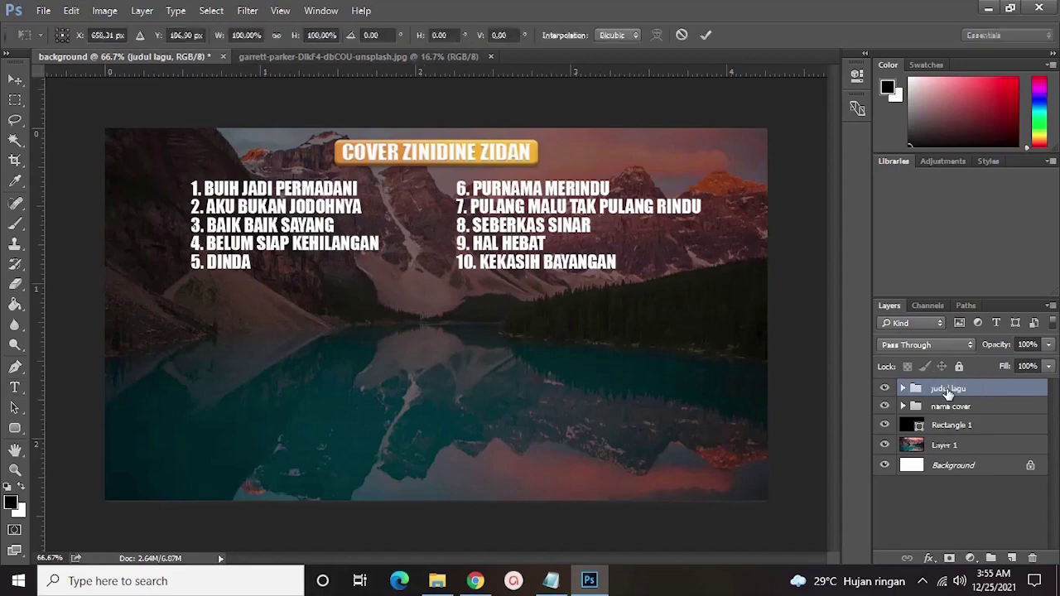
pyautogui.moveTo(673, 236); pyautogui.dragTo(588, 227)
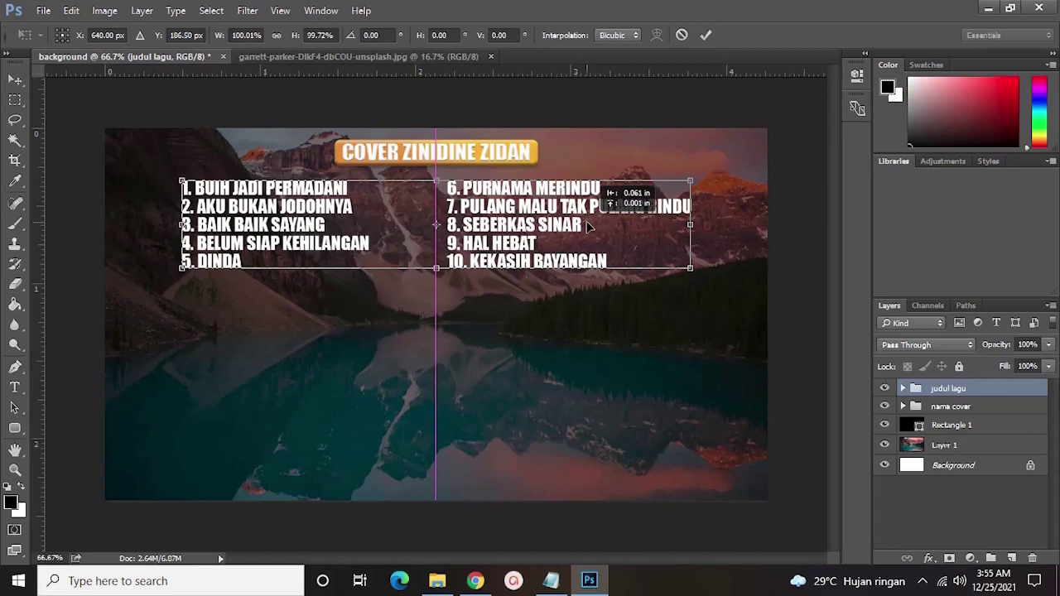
pyautogui.moveTo(588, 228); pyautogui.dragTo(589, 228)
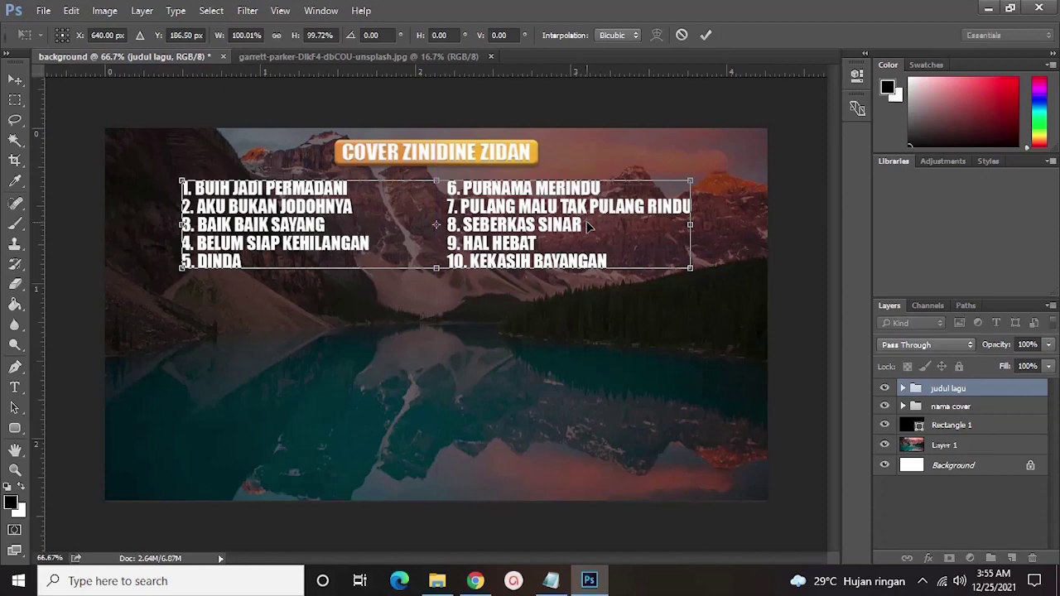
pyautogui.press('Return')
pyautogui.click(957, 493)
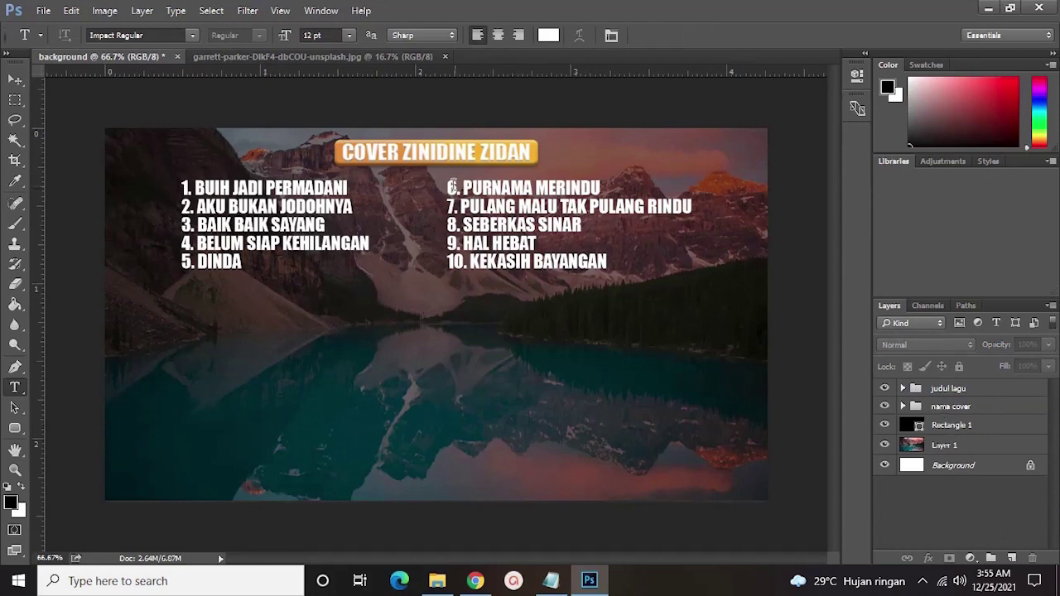
# - Enable the Bevel & Emboss and Drop Shadow effects on the text layer with songs 6 to 10
pyautogui.click(904, 389)
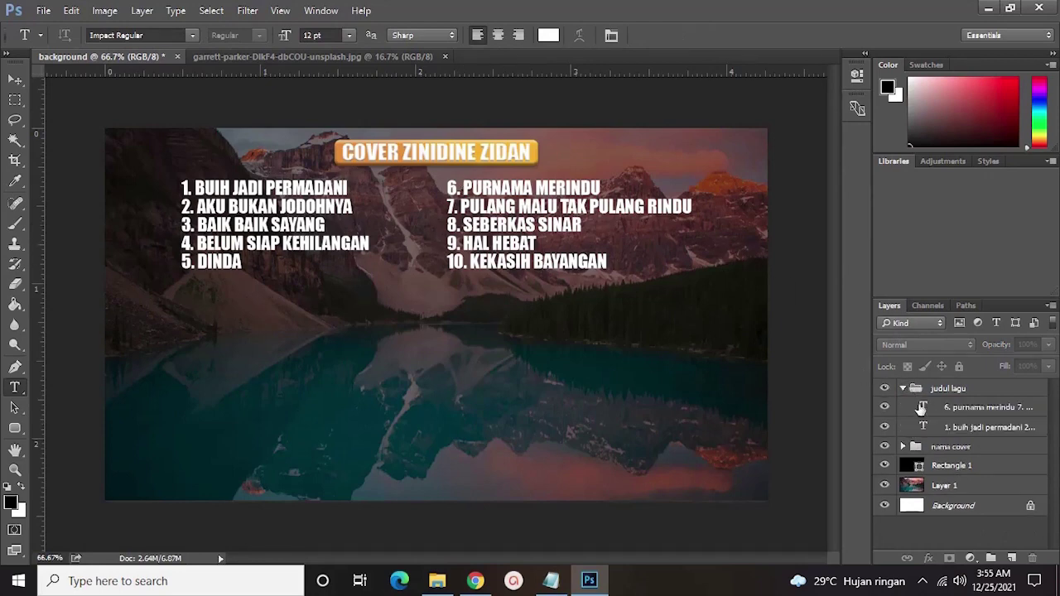
pyautogui.rightClick(924, 407)
pyautogui.click(913, 39)
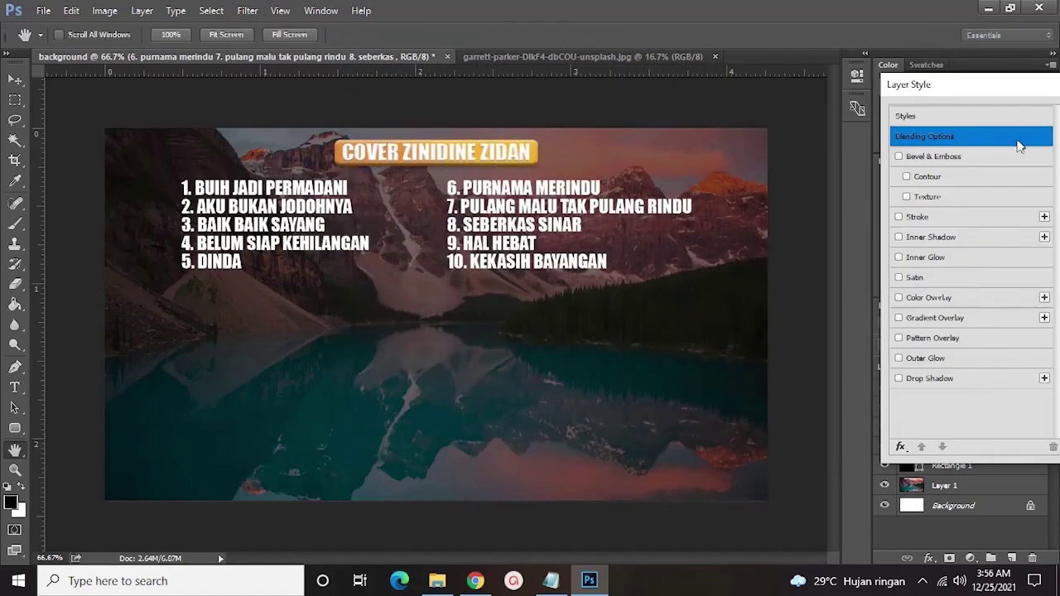
pyautogui.click(959, 155)
pyautogui.moveTo(959, 93); pyautogui.dragTo(889, 85)
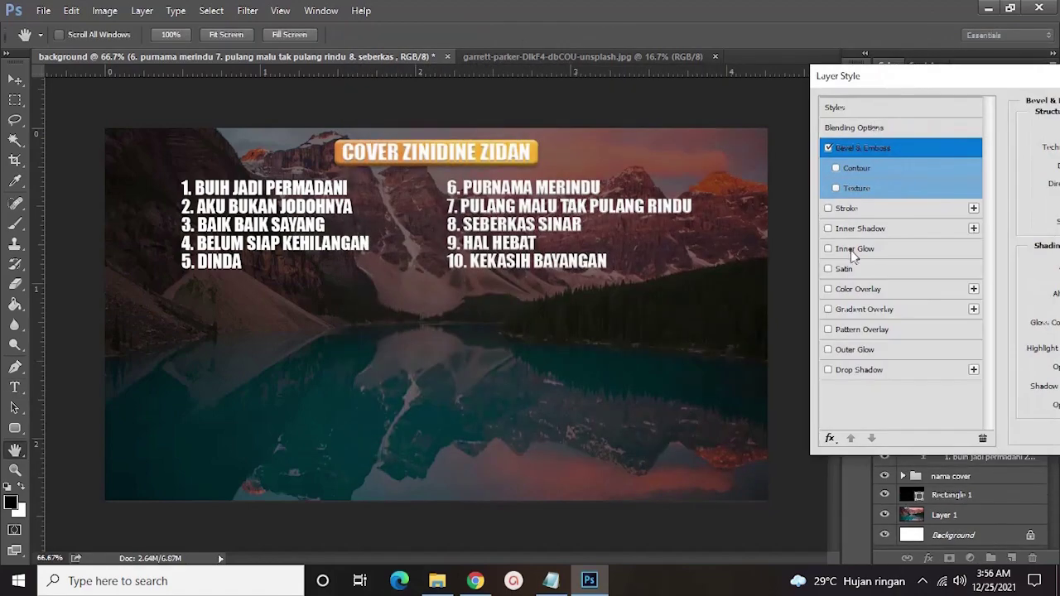
pyautogui.click(852, 371)
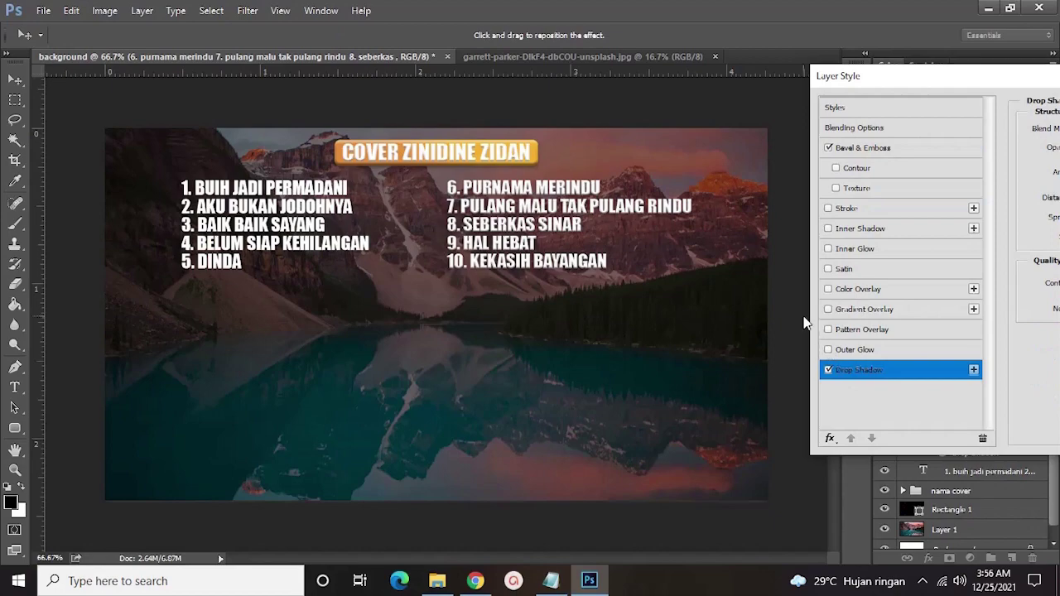
# - Set the Bevel & Emboss size for songs 6 to 10 to 2 px at 100% depth and apply the layer style
pyautogui.click(849, 150)
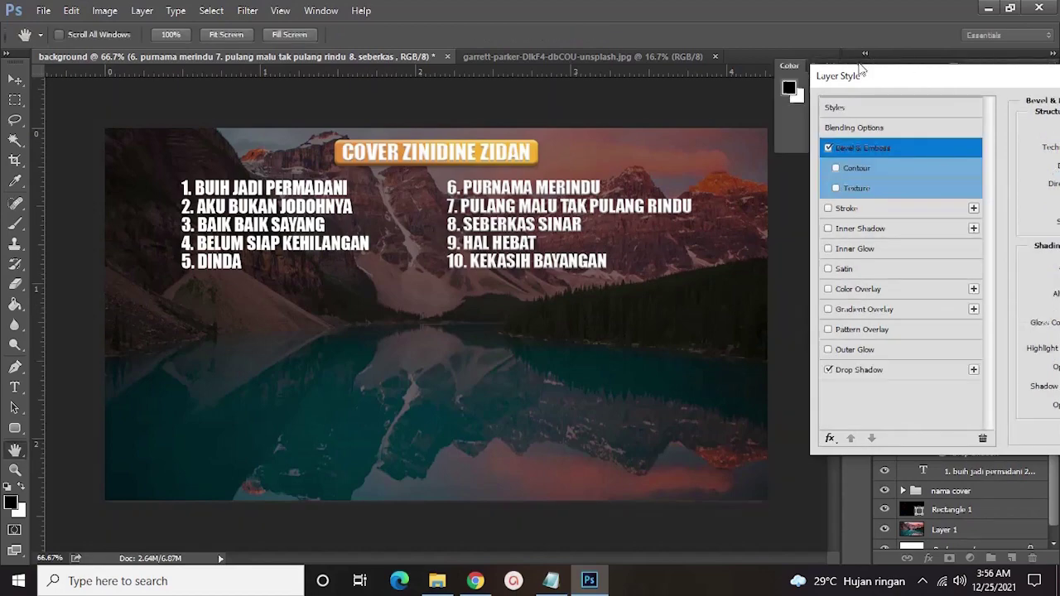
pyautogui.moveTo(876, 76); pyautogui.dragTo(764, 87)
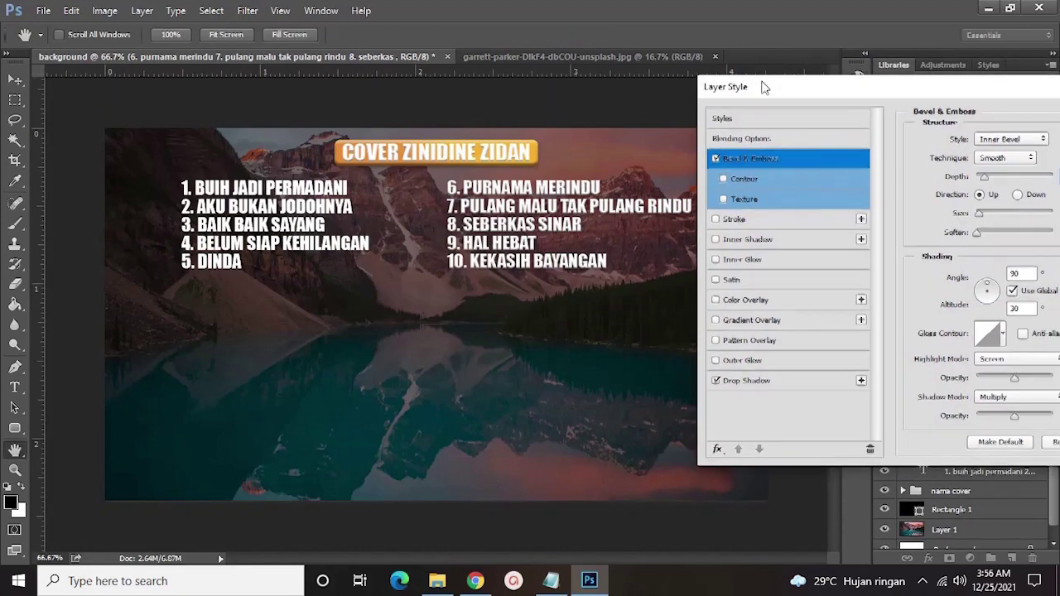
pyautogui.moveTo(959, 104); pyautogui.dragTo(901, 97)
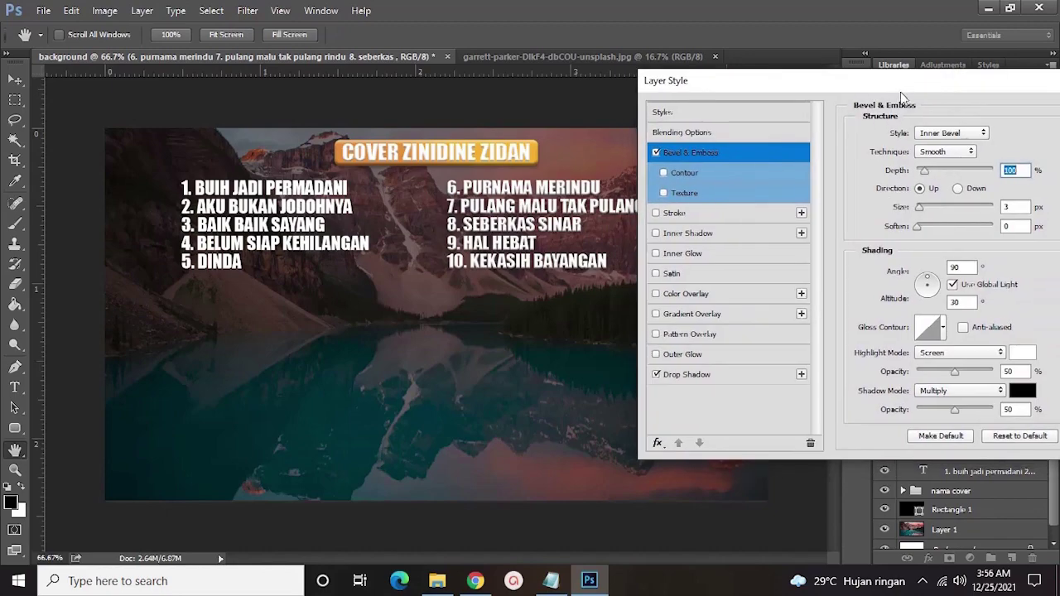
pyautogui.moveTo(928, 171); pyautogui.dragTo(923, 173)
pyautogui.press('Tab')
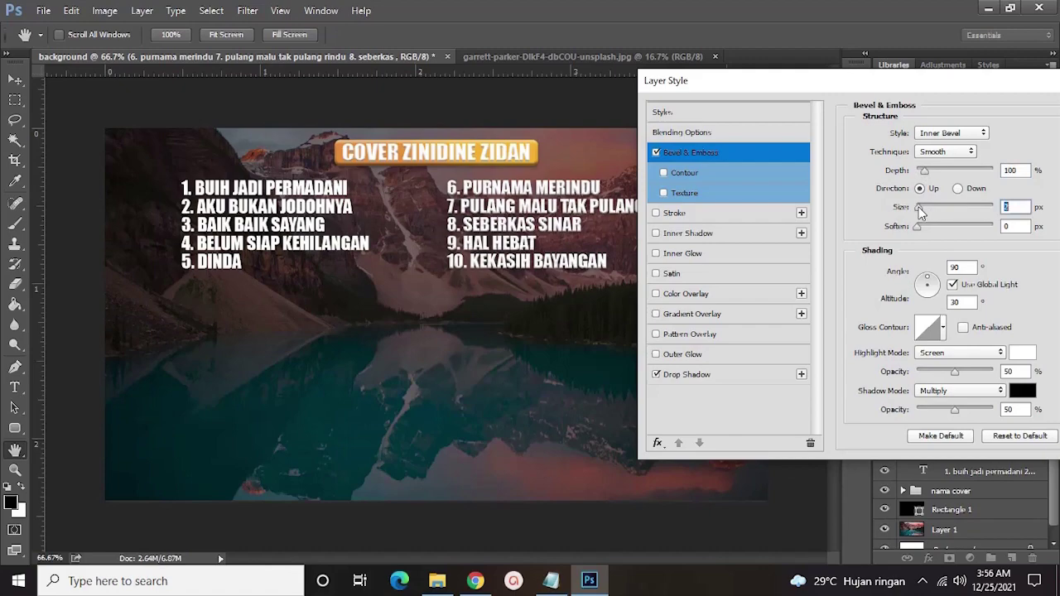
pyautogui.moveTo(847, 76); pyautogui.dragTo(593, 100)
pyautogui.click(936, 137)
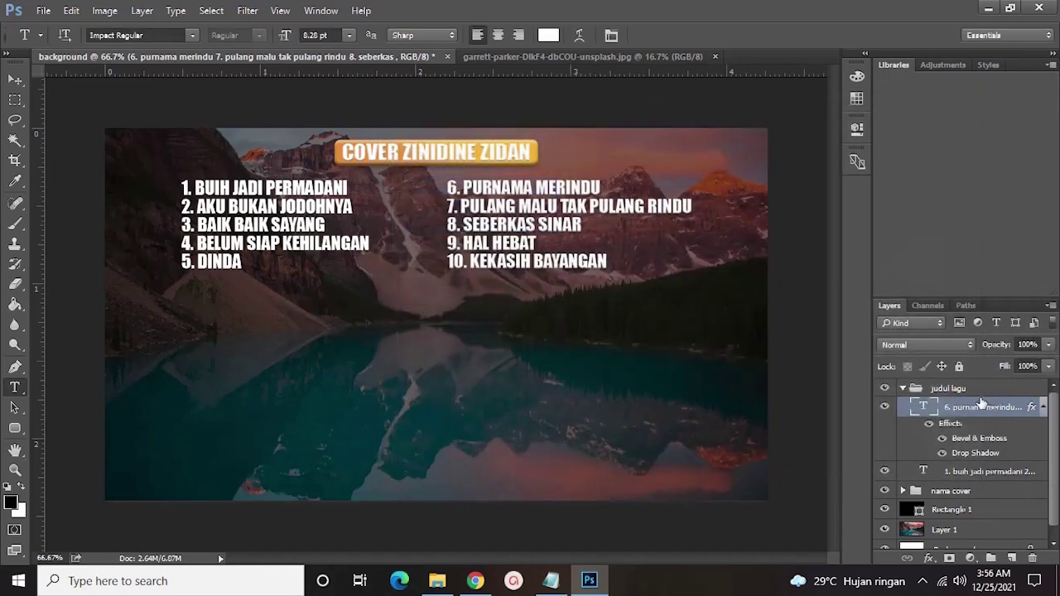
# - Add Bevel & Emboss with a 2 px size and a Drop Shadow to the text layer with songs 1 to 5
pyautogui.scroll(-1, 964, 418)
pyautogui.click(963, 460)
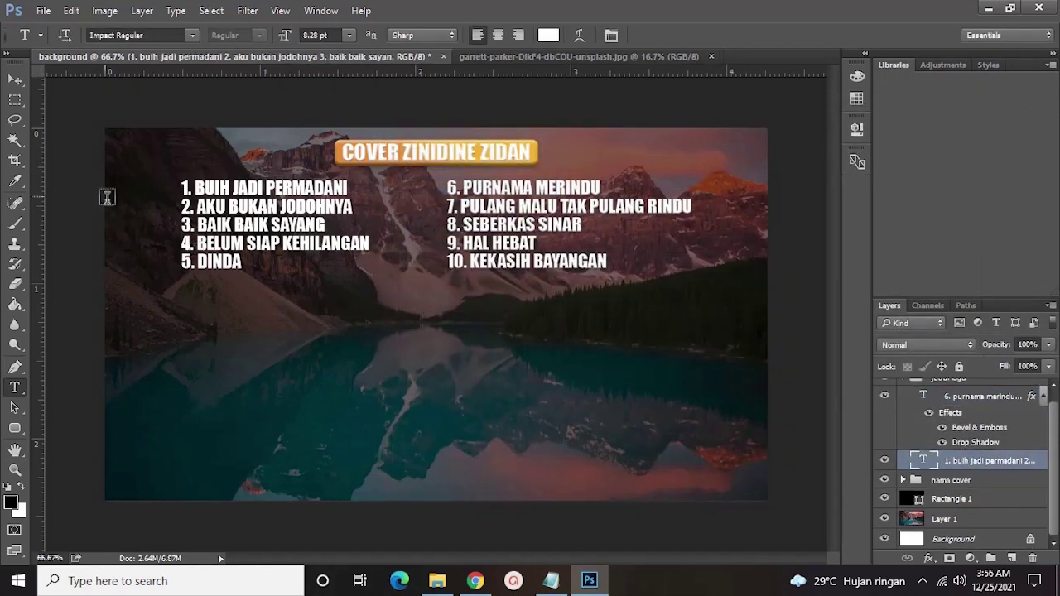
pyautogui.rightClick(950, 467)
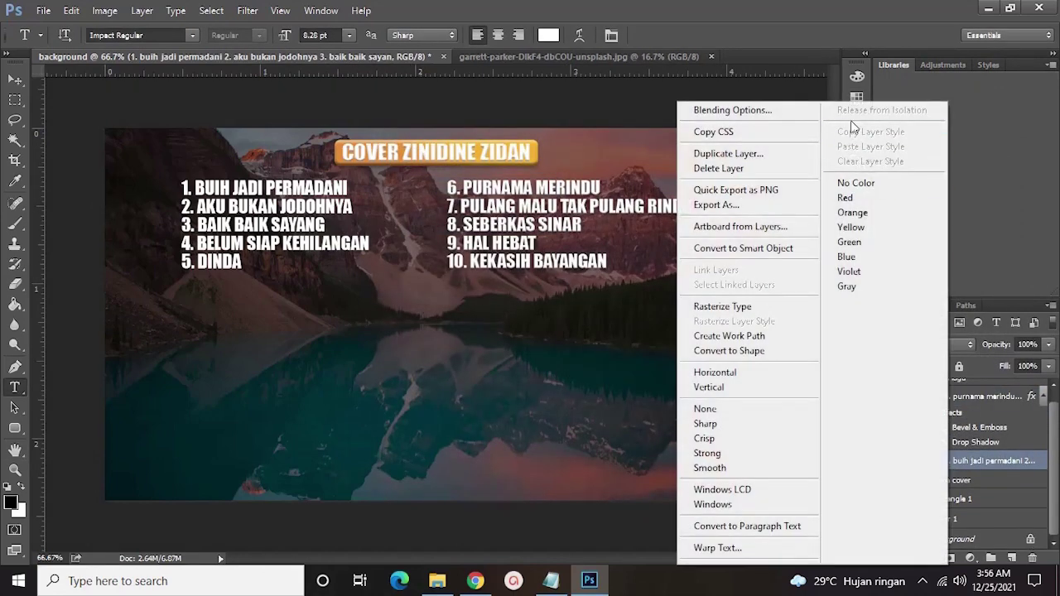
pyautogui.press('Escape')
pyautogui.press('h')
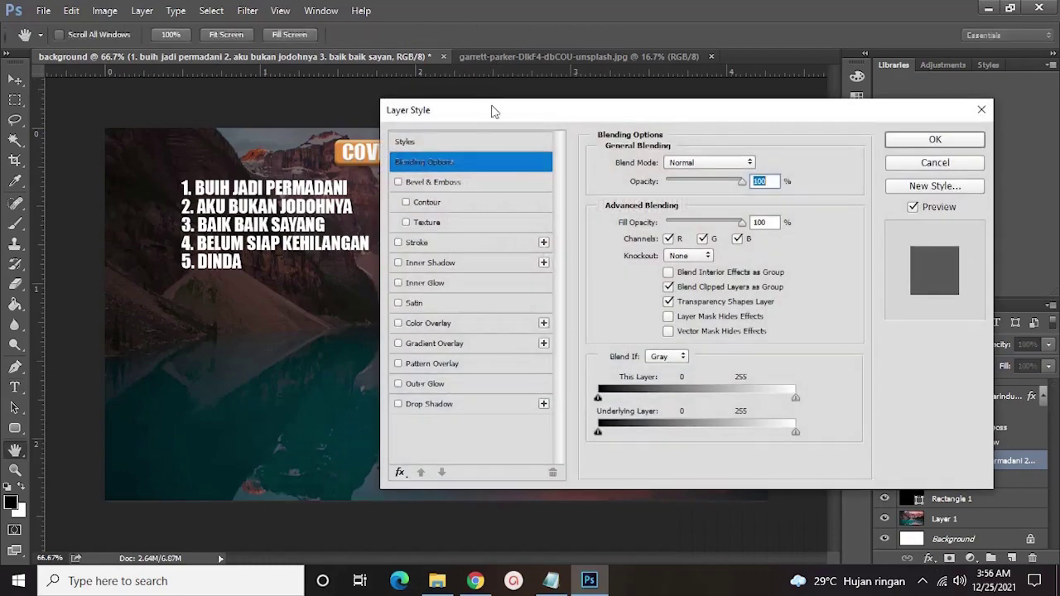
pyautogui.moveTo(492, 108); pyautogui.dragTo(639, 95)
pyautogui.click(687, 169)
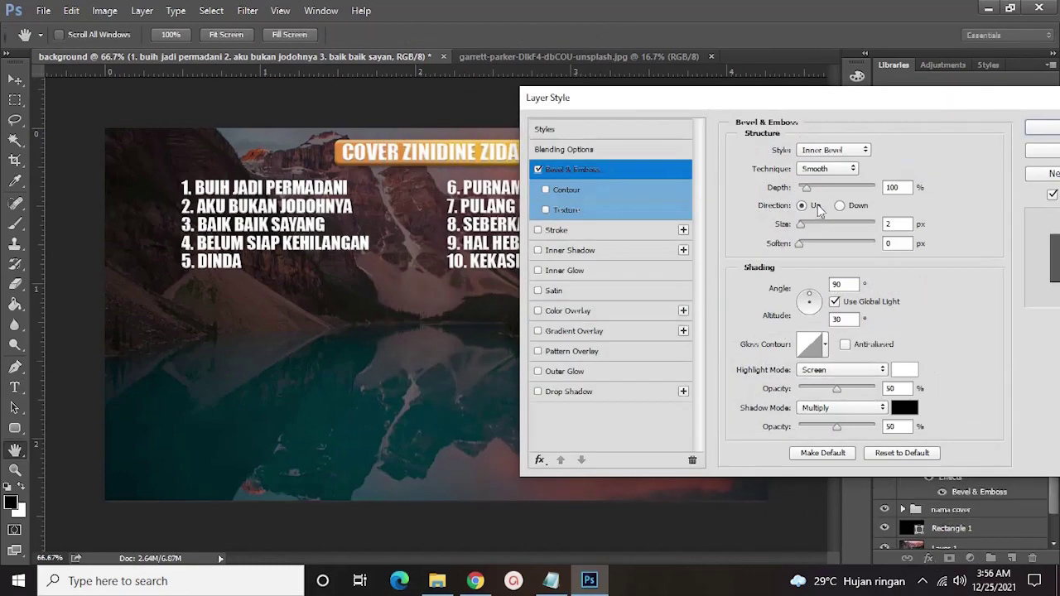
pyautogui.click(570, 391)
pyautogui.moveTo(638, 98); pyautogui.dragTo(439, 98)
pyautogui.click(886, 129)
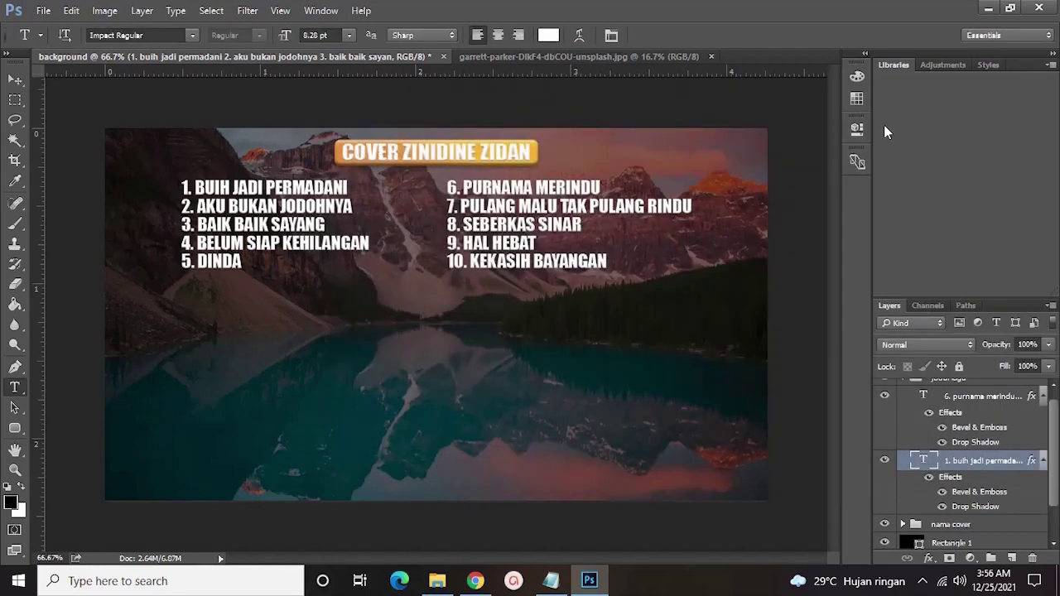
# - Collapse the "judul lagu" group and deselect all layers
pyautogui.scroll(1, 898, 429)
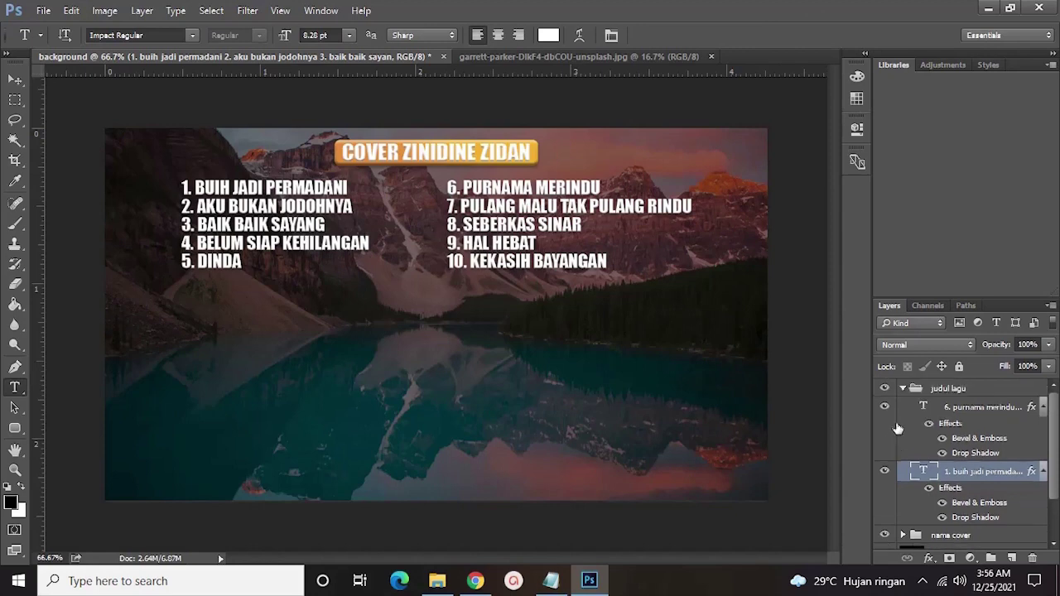
pyautogui.click(903, 388)
pyautogui.click(911, 465)
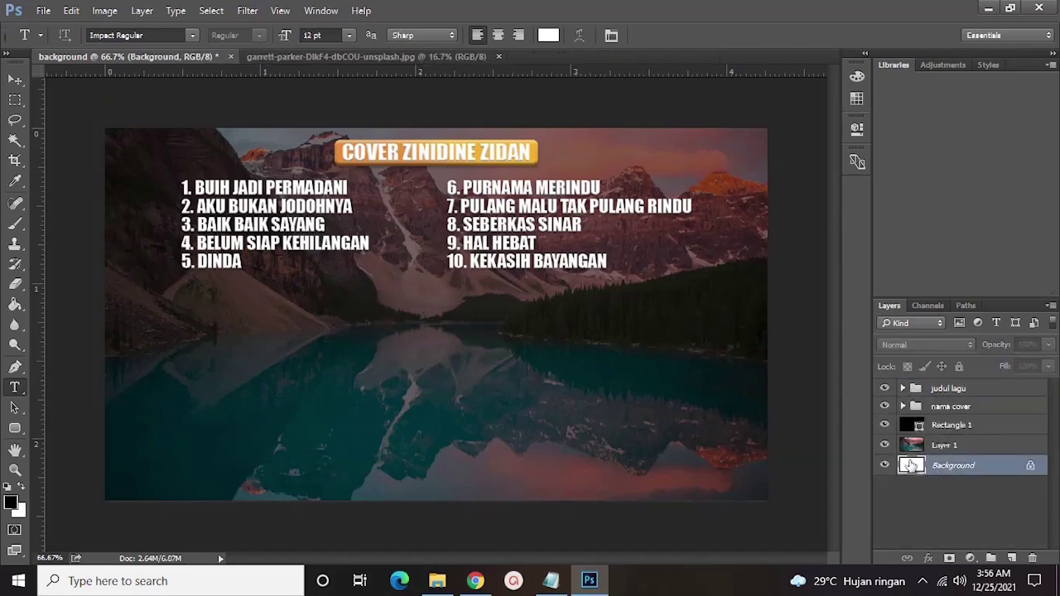
pyautogui.click(934, 500)
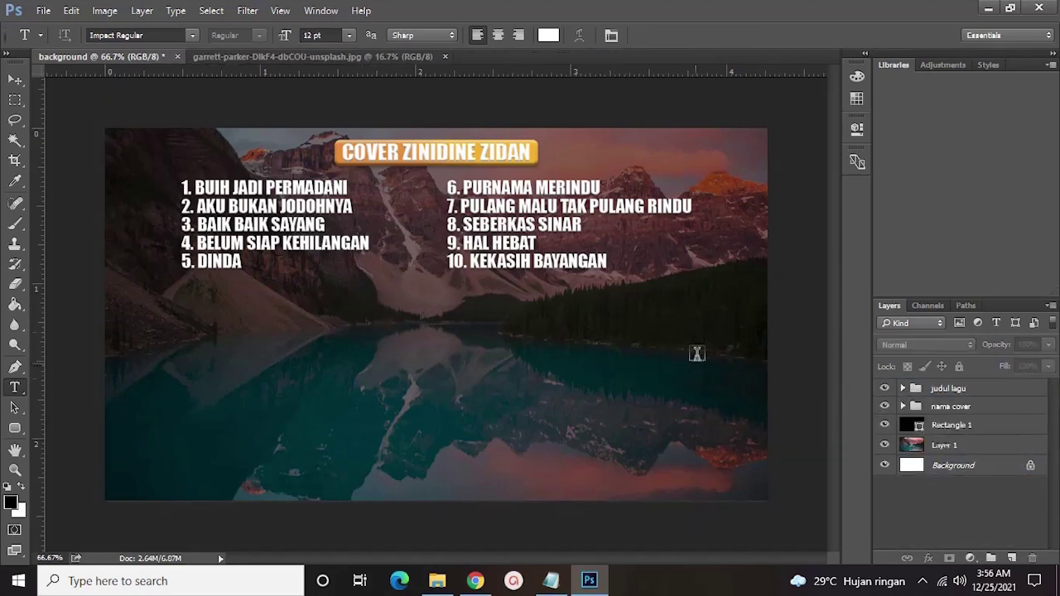
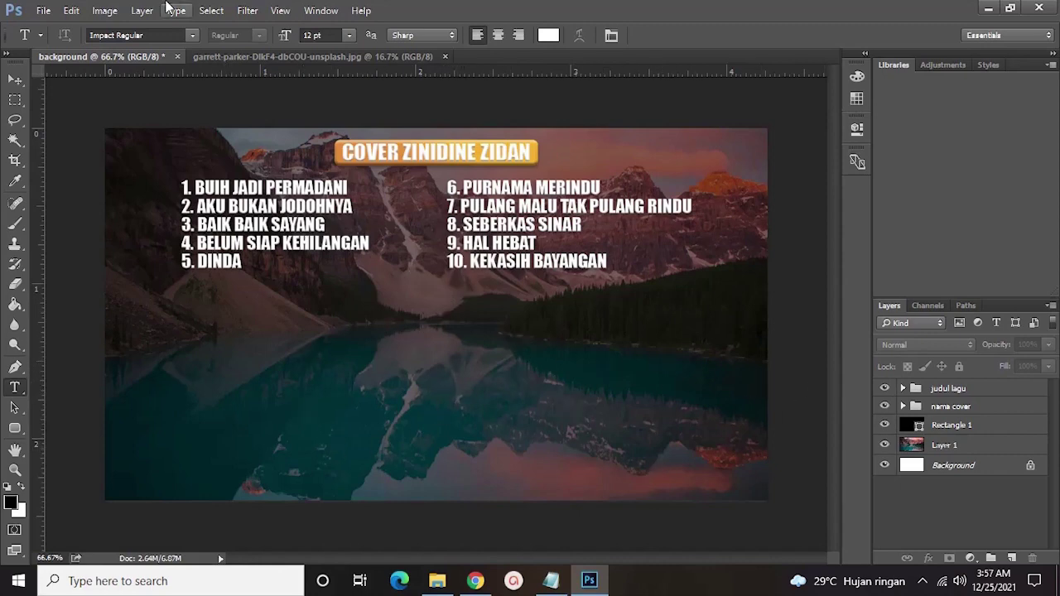
# - Export the finished image as a PNG named "background" in the Downloads folder
pyautogui.click(45, 10)
pyautogui.moveTo(73, 233)
pyautogui.moveTo(240, 235)
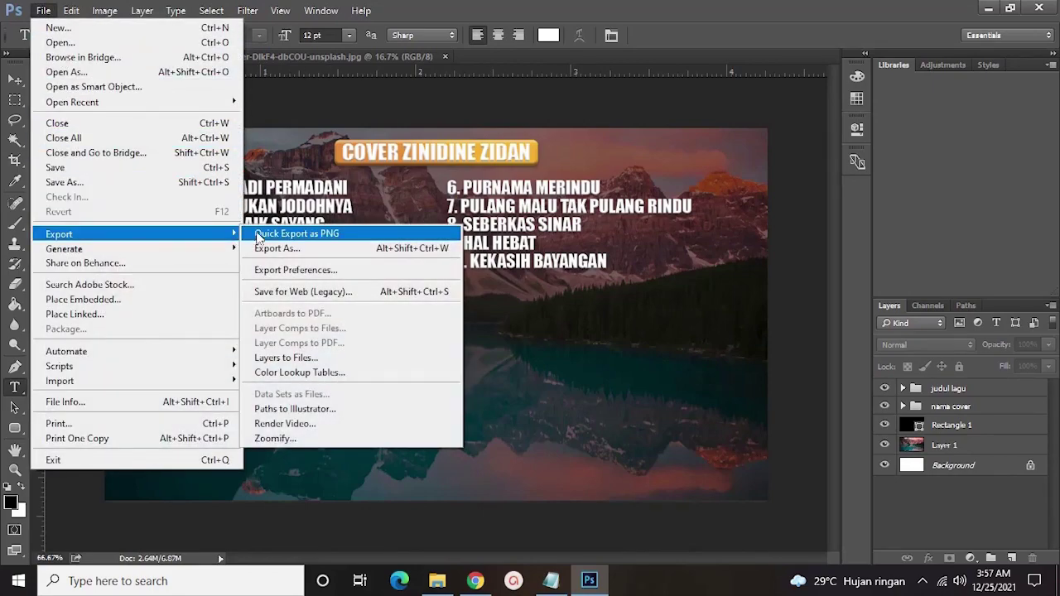
pyautogui.click(282, 233)
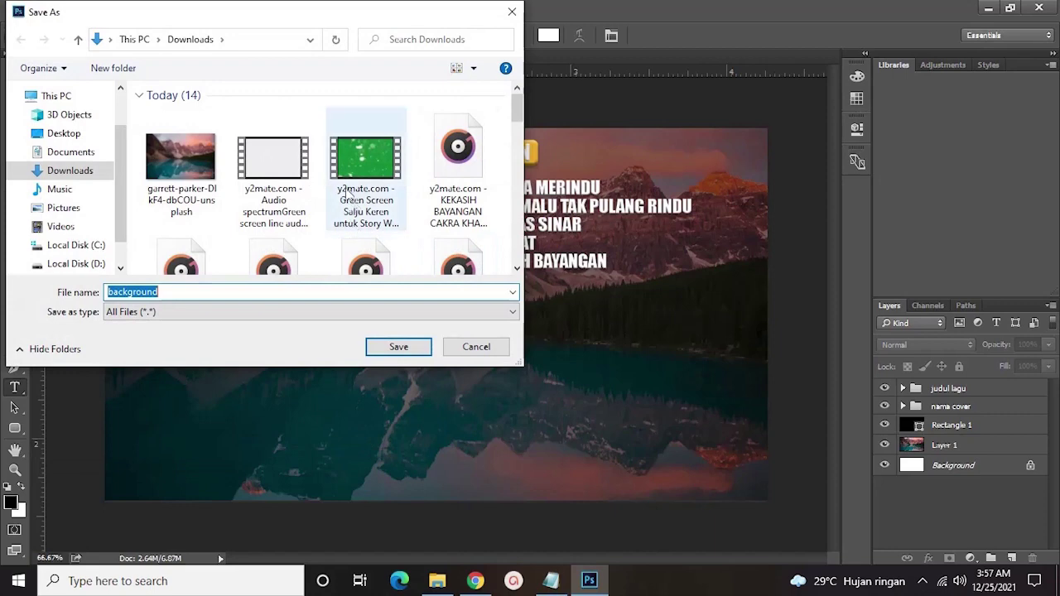
pyautogui.click(398, 347)
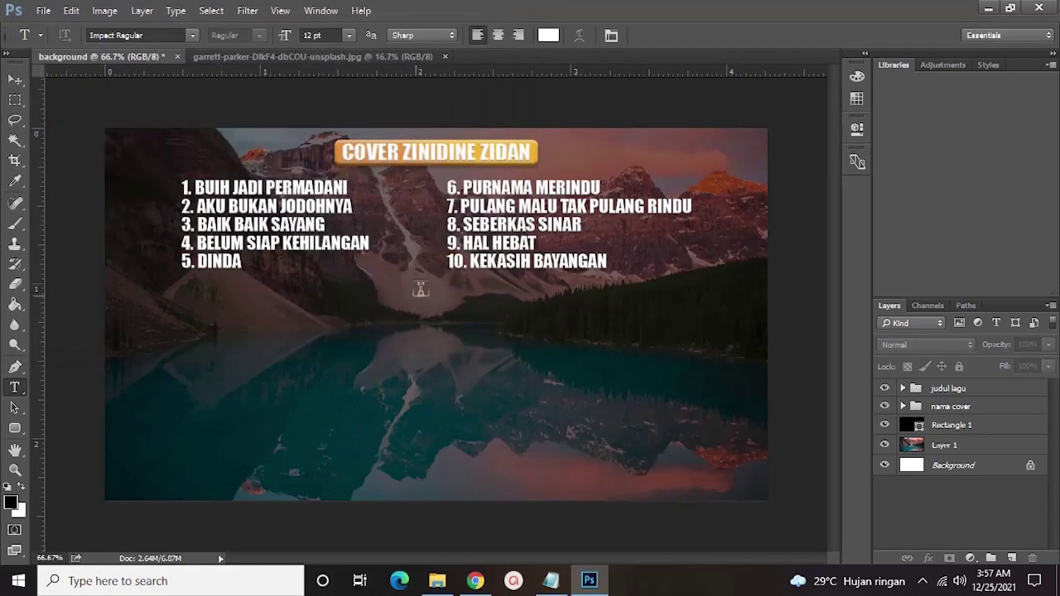
# - Close the Downloads folder window, launch Adobe Premiere Pro CC 2015 and dismiss its welcome screen
pyautogui.click(255, 577)
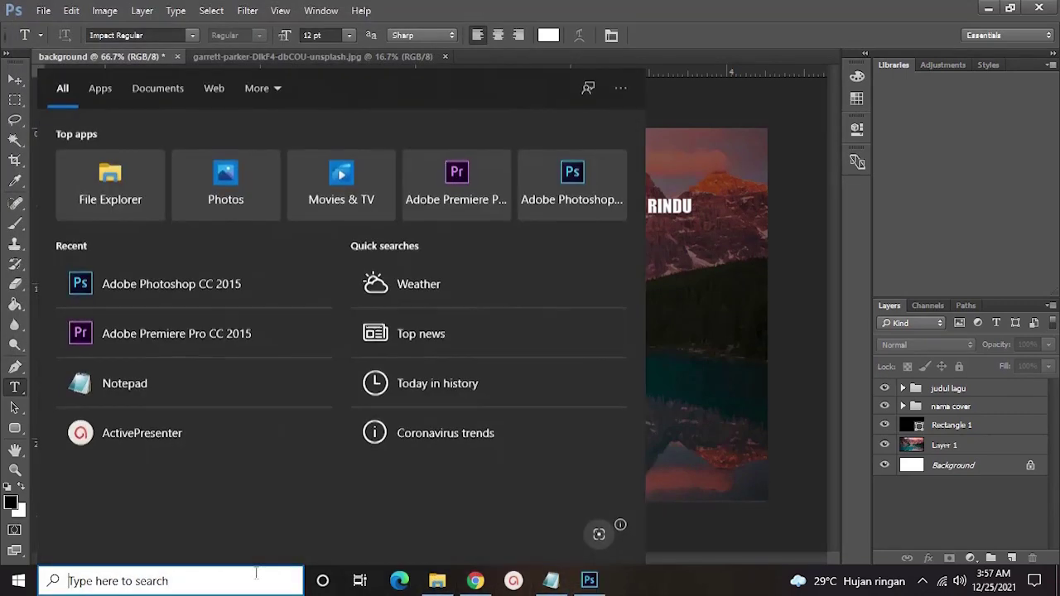
pyautogui.click(999, 53)
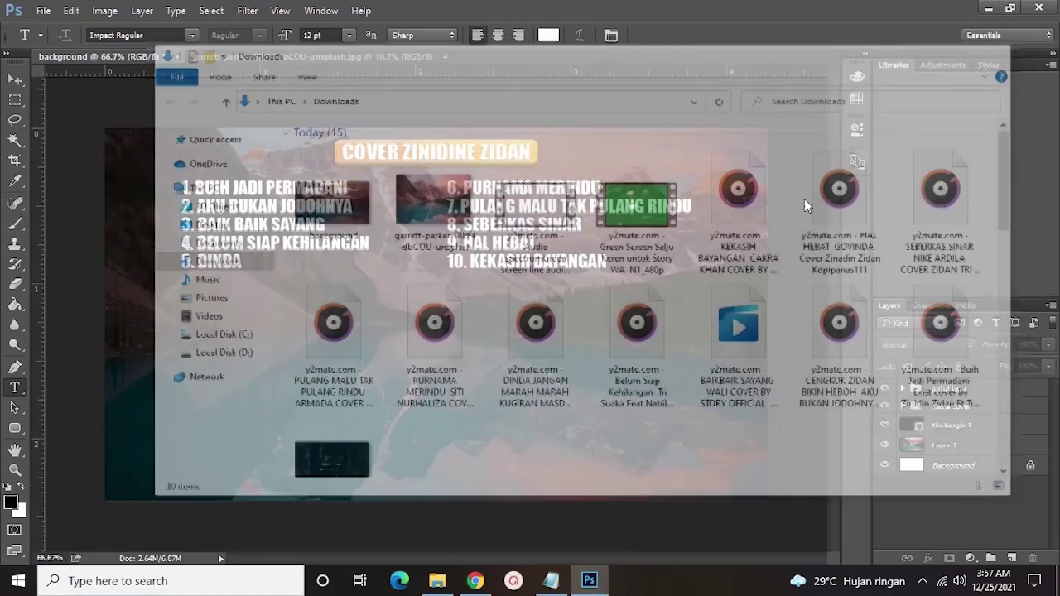
pyautogui.click(238, 583)
pyautogui.write('ad')
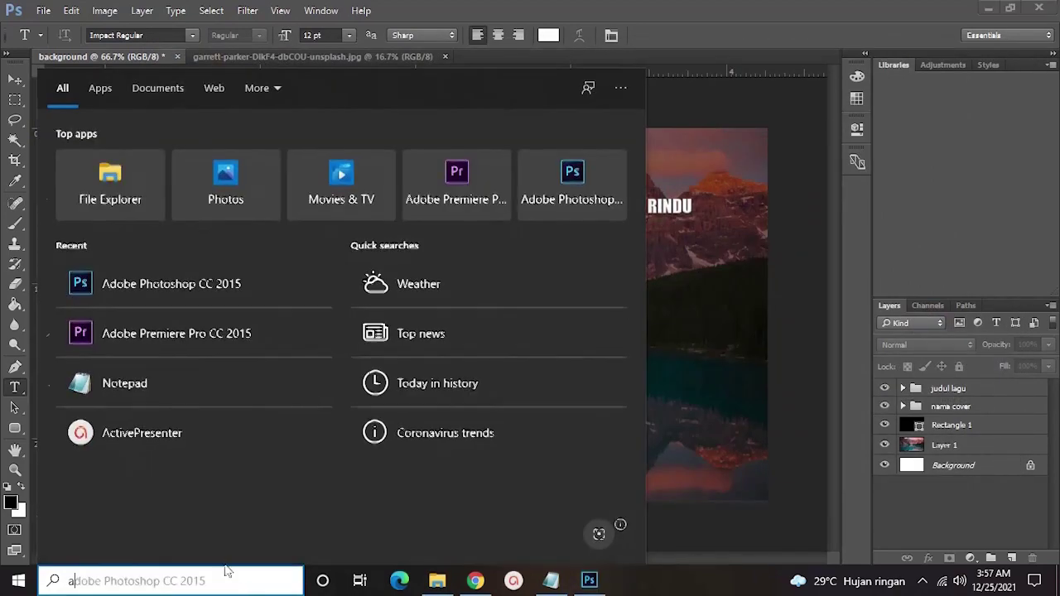
pyautogui.click(173, 160)
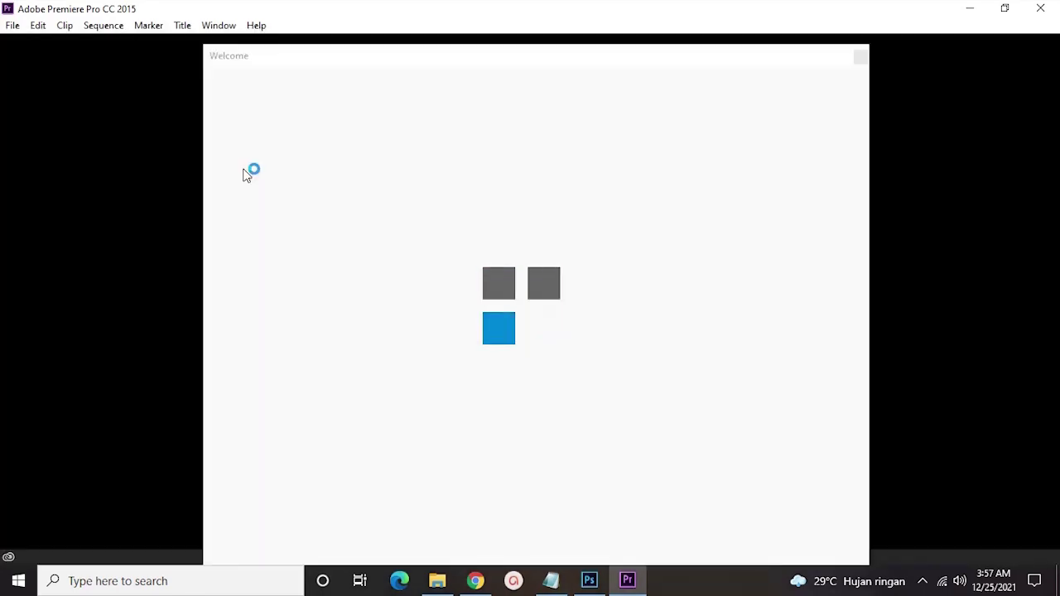
pyautogui.click(860, 58)
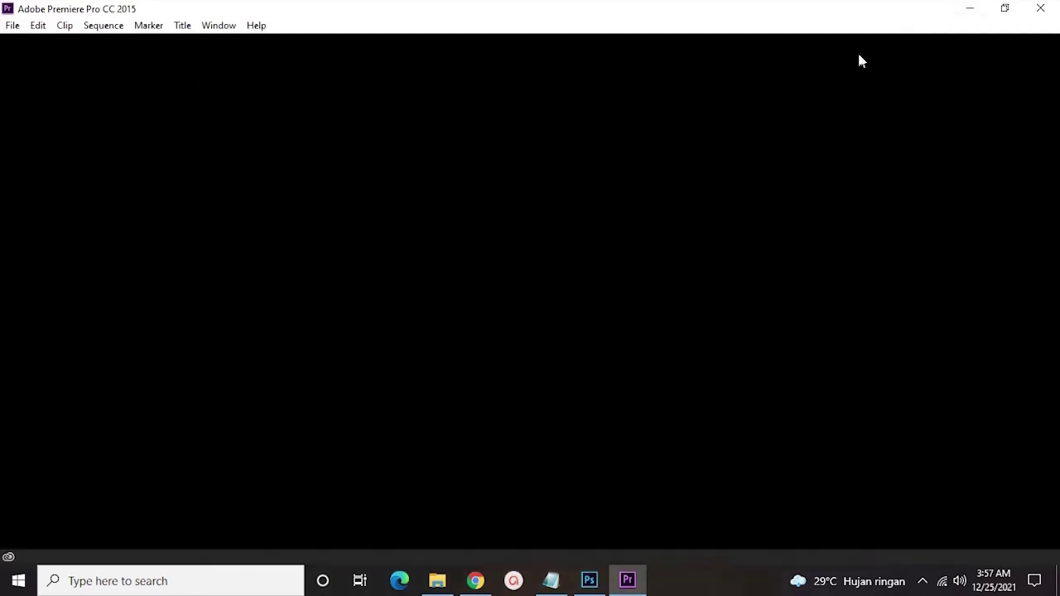
# - Open the recent project D:\LIRIK LAGU
pyautogui.click(11, 25)
pyautogui.moveTo(87, 81)
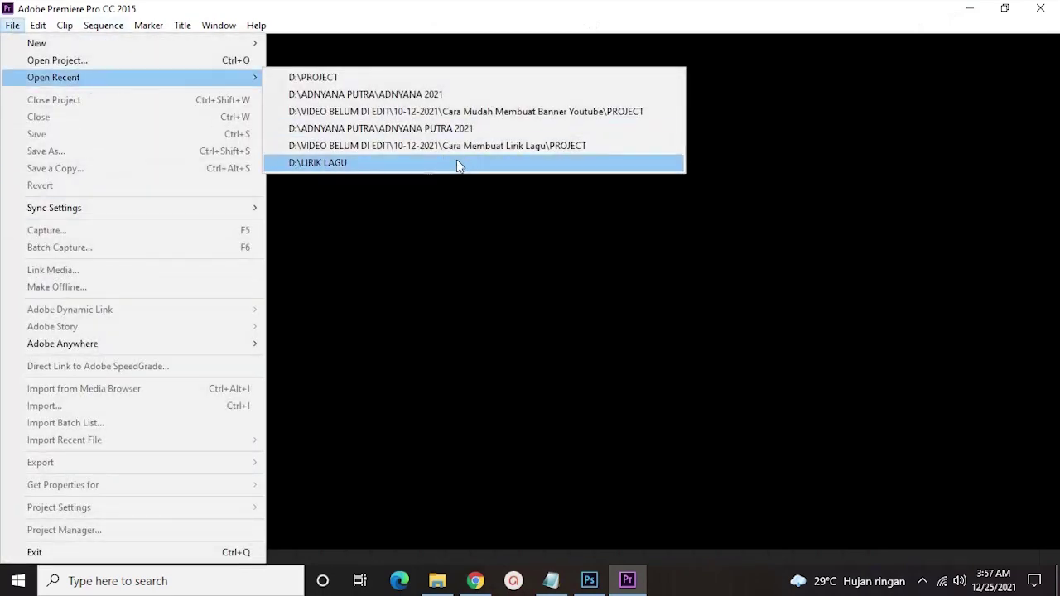
pyautogui.click(348, 164)
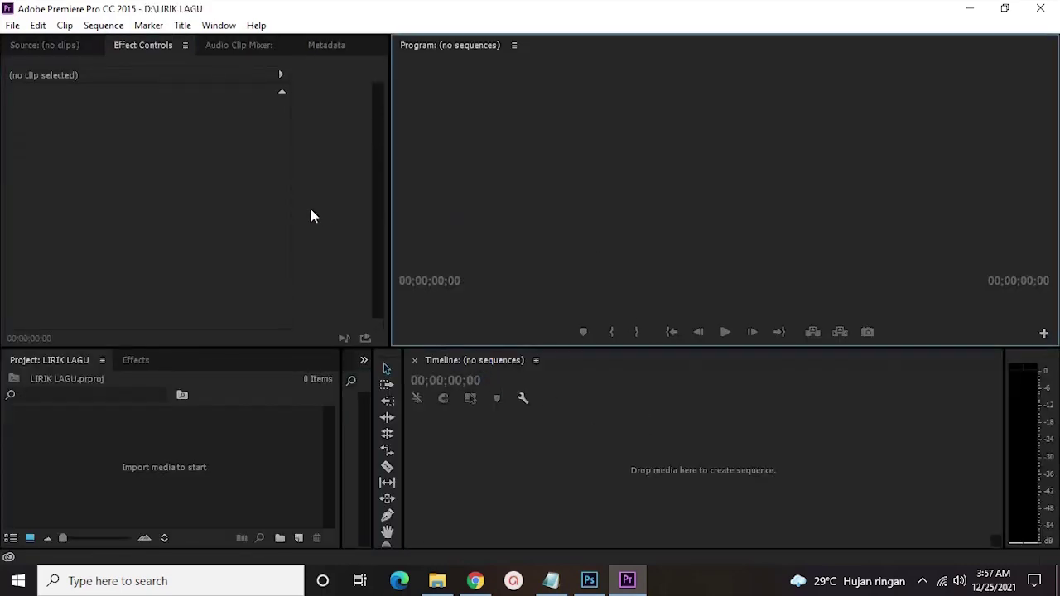
# - Start a new sequence and set its editing mode to Custom
pyautogui.click(14, 26)
pyautogui.moveTo(50, 43)
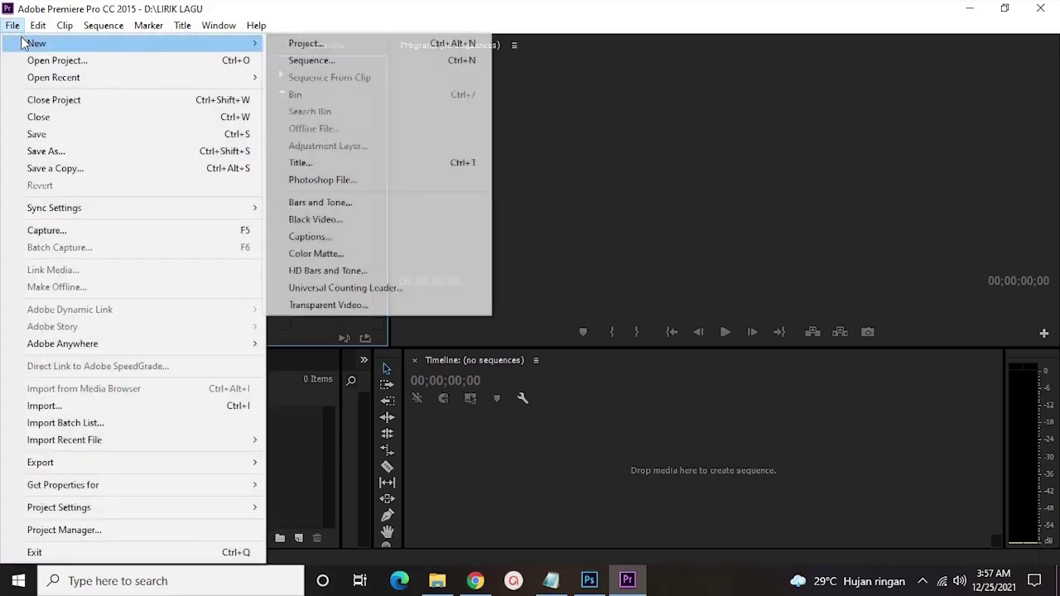
pyautogui.click(367, 60)
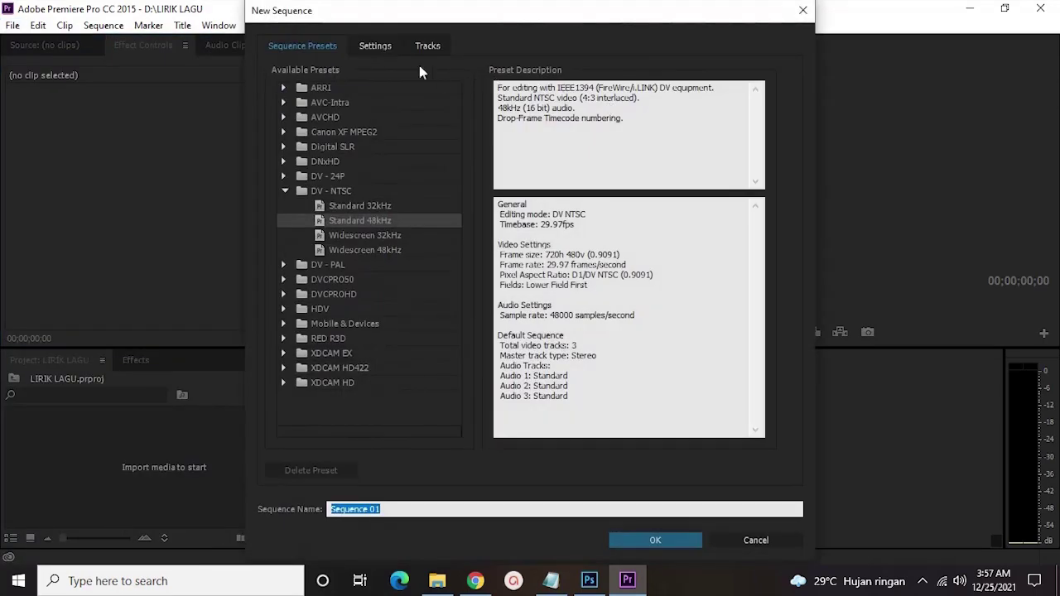
pyautogui.click(375, 46)
pyautogui.click(382, 72)
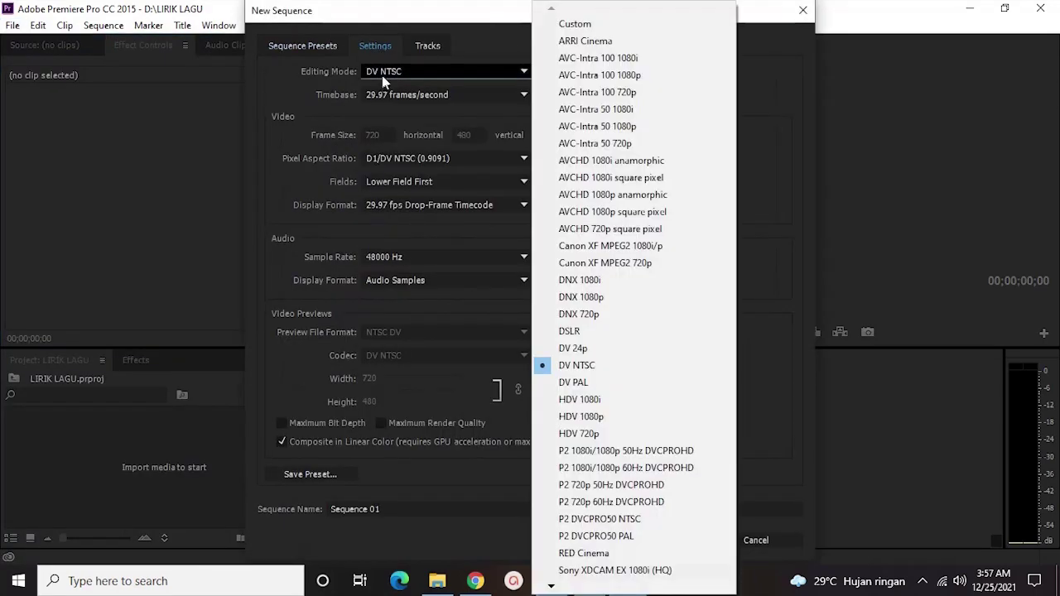
pyautogui.click(385, 133)
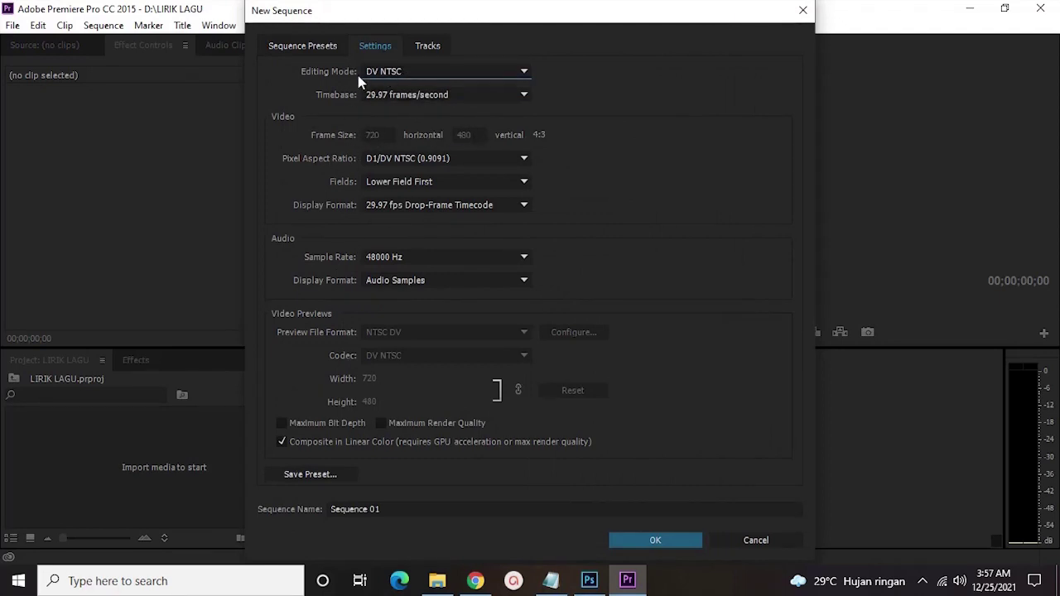
pyautogui.click(409, 69)
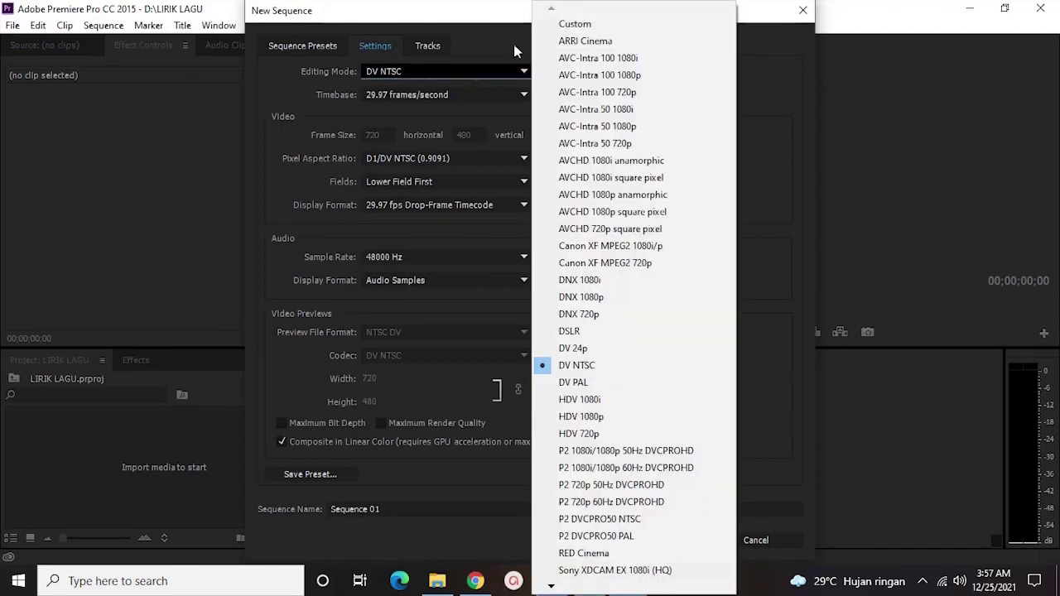
pyautogui.click(554, 29)
# - Set the frame size to 1280 by 720 with Square Pixels (1.0) aspect ratio and create the sequence
pyautogui.click(379, 134)
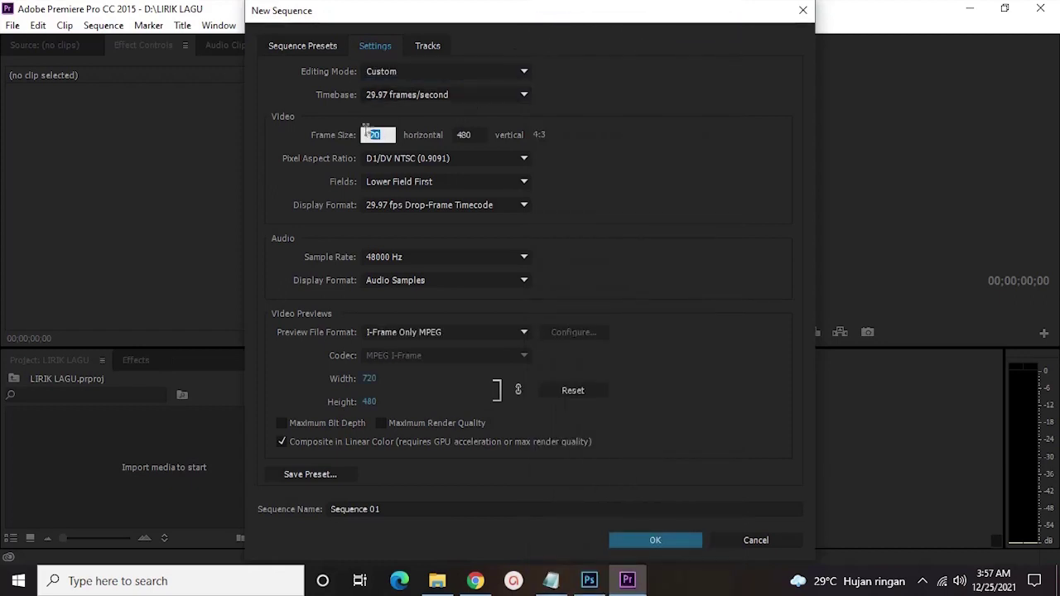
pyautogui.write('1280')
pyautogui.click(477, 132)
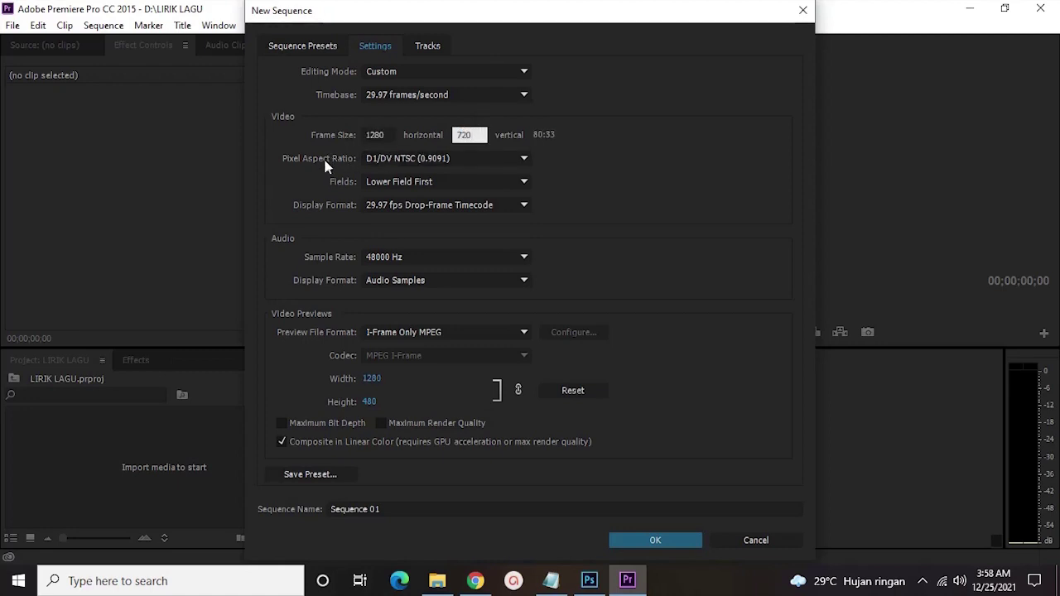
pyautogui.click(523, 160)
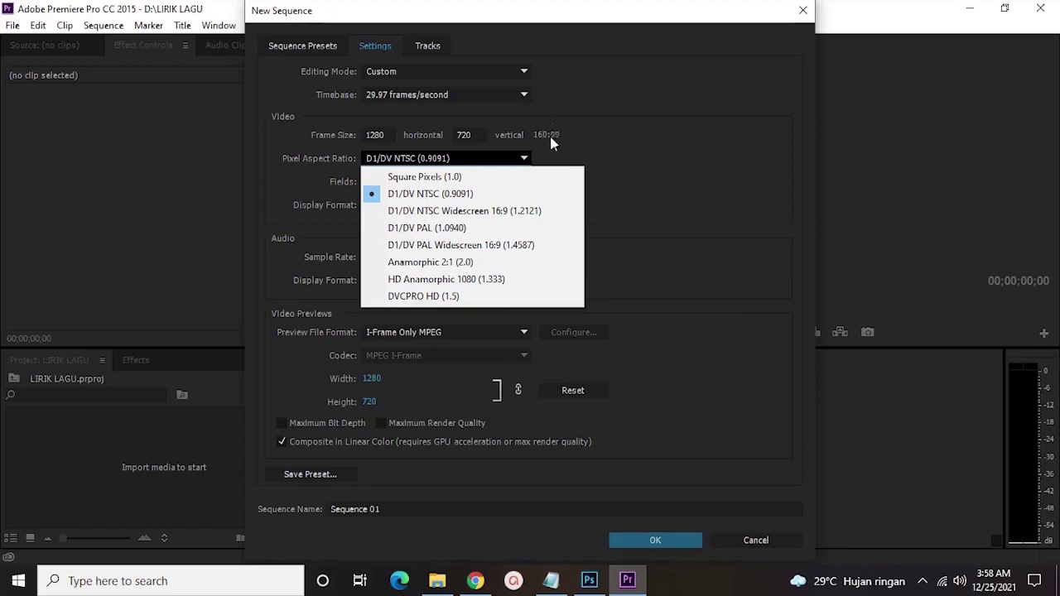
pyautogui.click(477, 174)
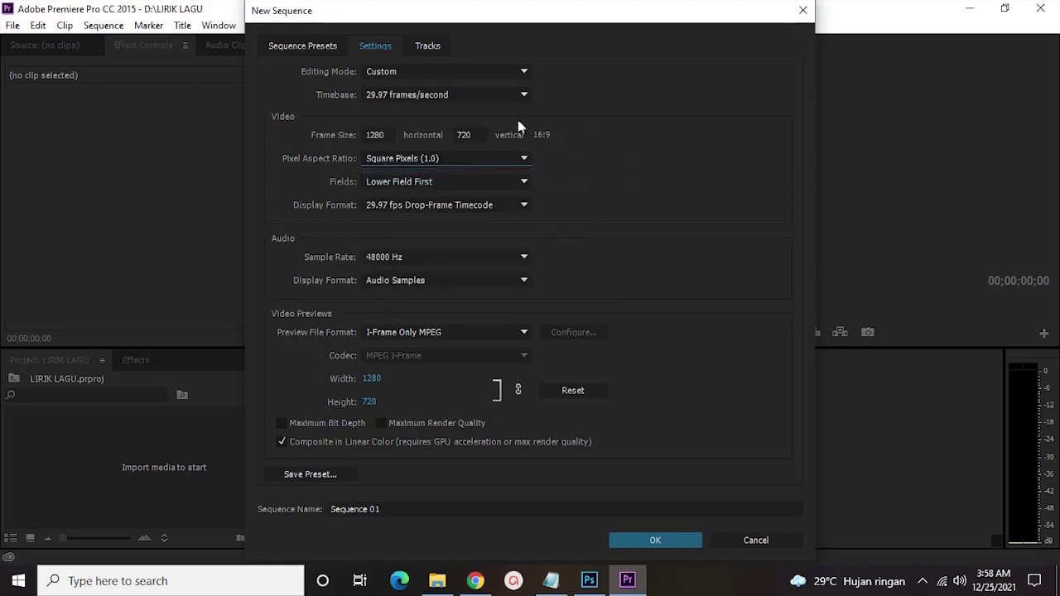
pyautogui.click(653, 542)
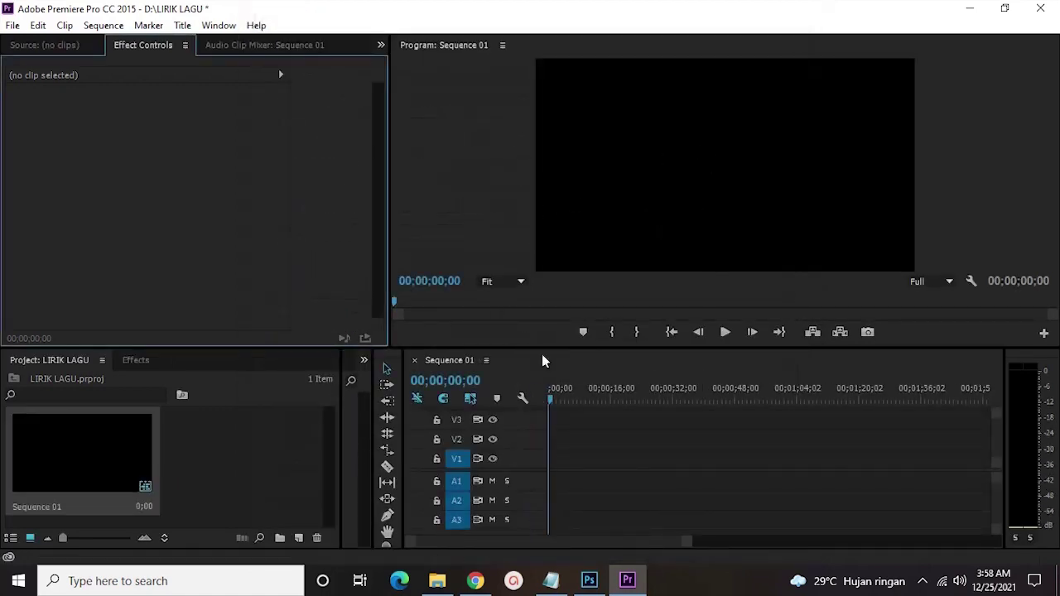
# - Import the "background" image from the Downloads folder into the project
pyautogui.click(254, 468)
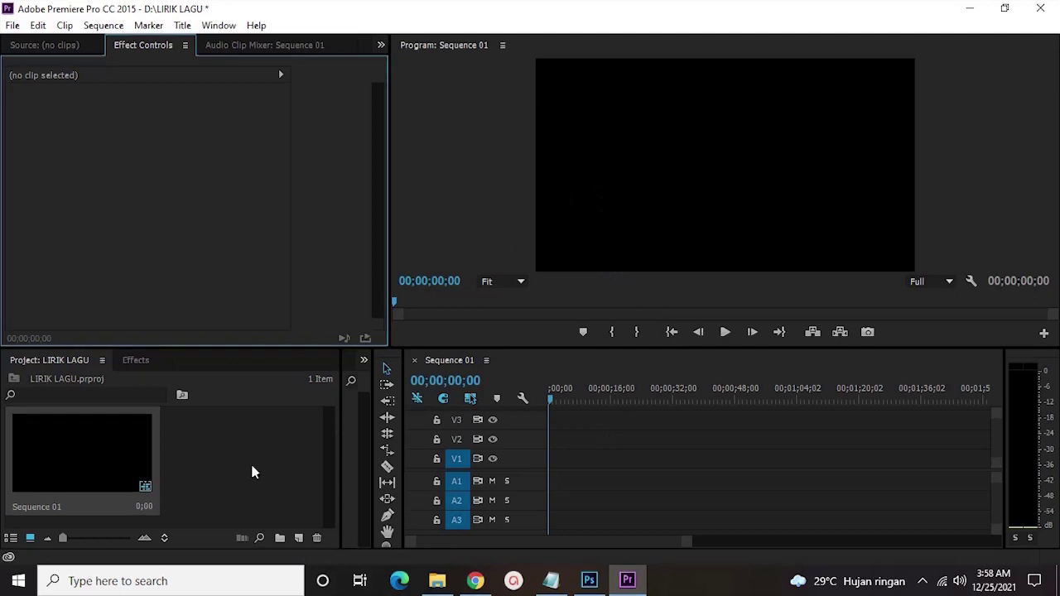
pyautogui.click(584, 442)
pyautogui.click(295, 428)
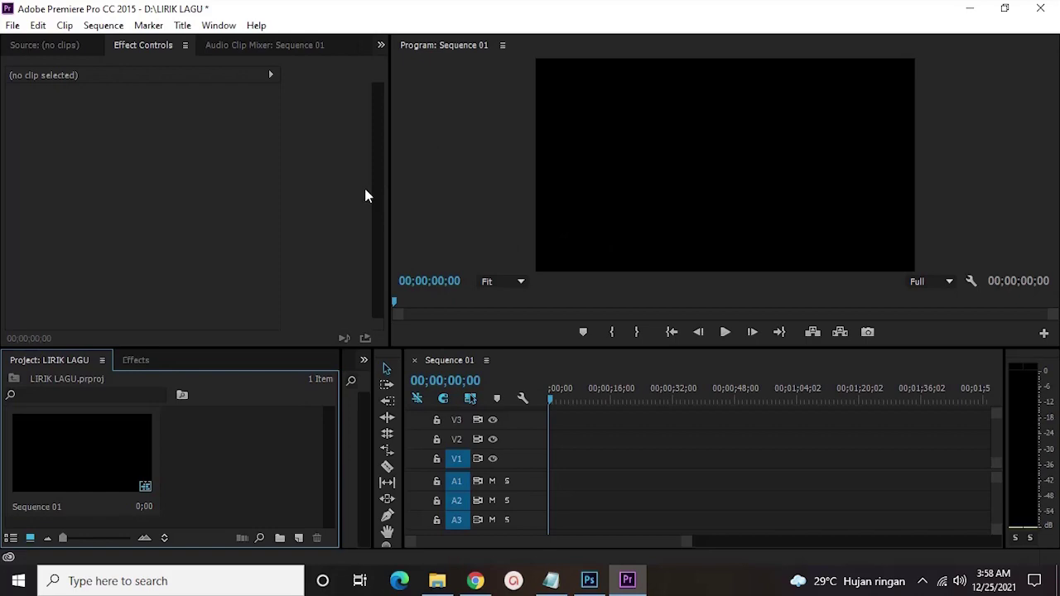
pyautogui.hotkey('ctrl', 'i')
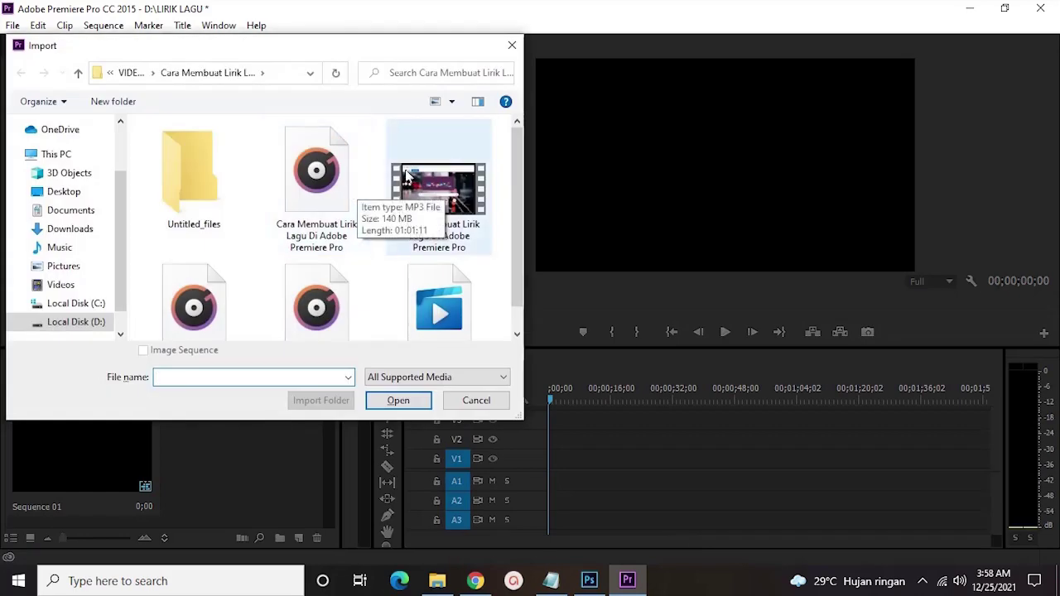
pyautogui.click(70, 229)
pyautogui.click(180, 199)
pyautogui.click(405, 399)
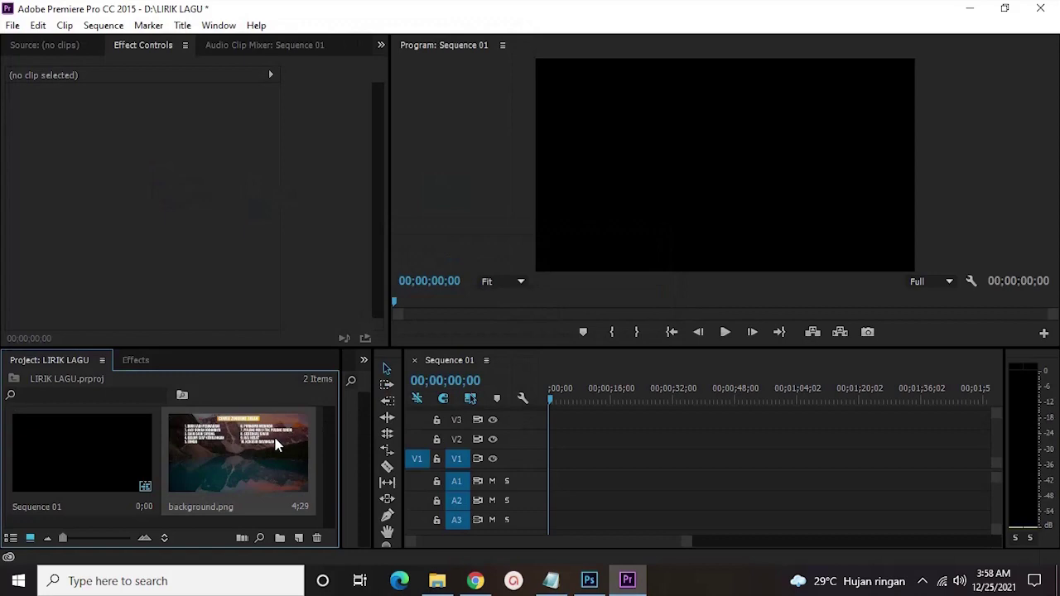
# - Import the audio spectrum green screen video and the "Green Screen Salju Keren" snow video from Downloads
pyautogui.hotkey('ctrl', 'i')
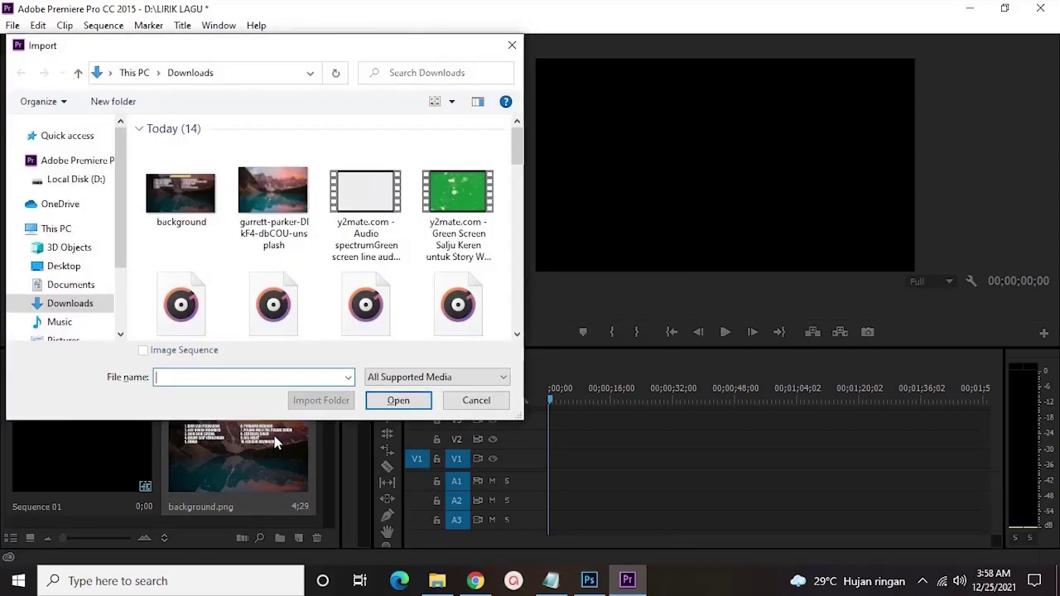
pyautogui.click(382, 235)
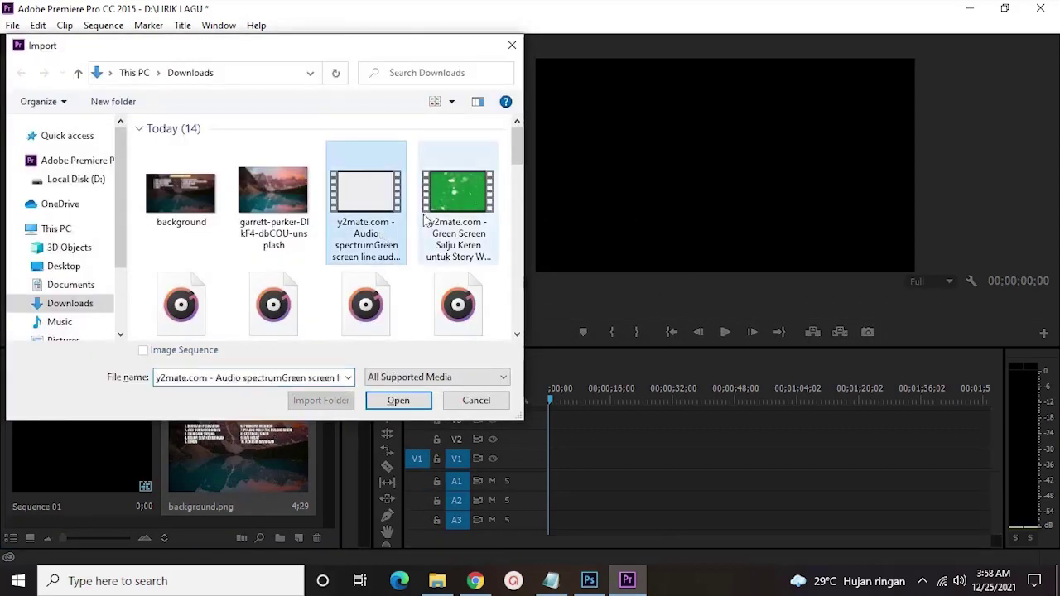
pyautogui.keyDown('ctrl'); pyautogui.click(454, 217); pyautogui.keyUp('ctrl')
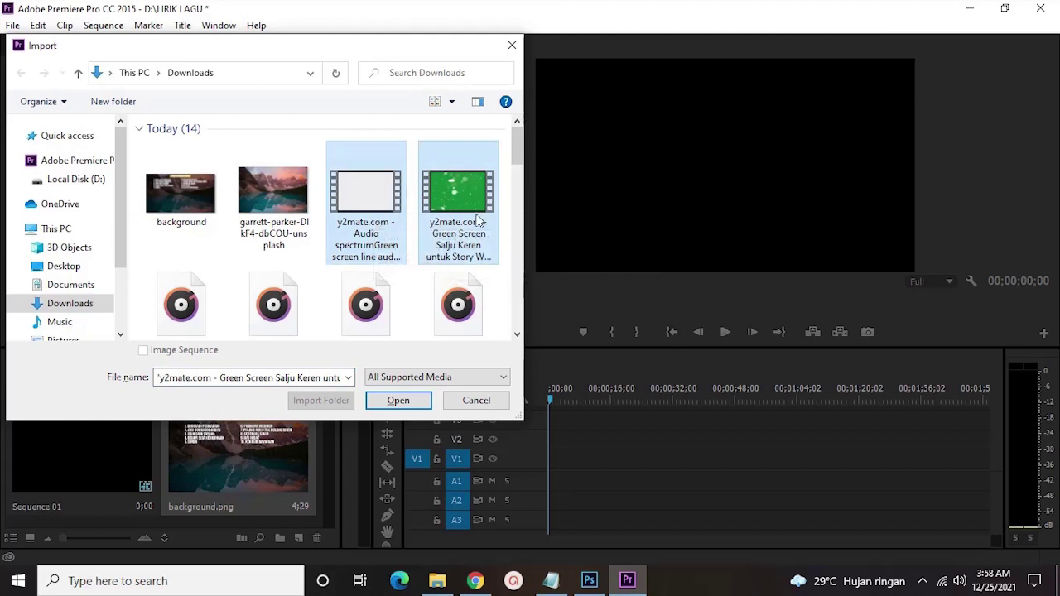
pyautogui.click(398, 401)
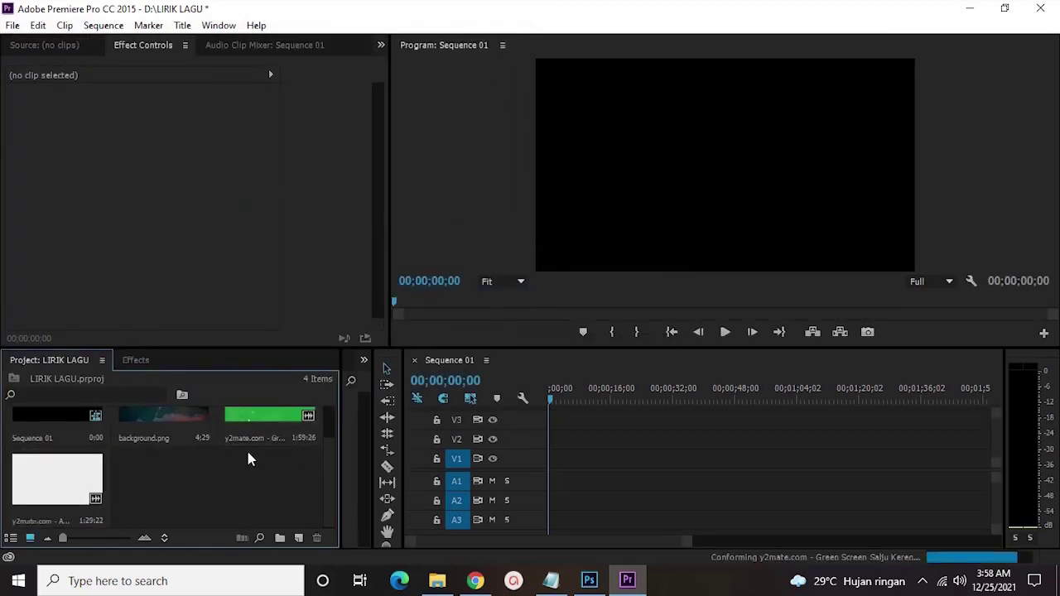
# - Import the MP3 songs from "KEKASIH BAYANGAN" through "Buih Jadi Permadani" from Downloads, and dismiss the drawing error notification
pyautogui.doubleClick(246, 448)
pyautogui.moveTo(519, 166); pyautogui.dragTo(520, 191)
pyautogui.click(211, 207)
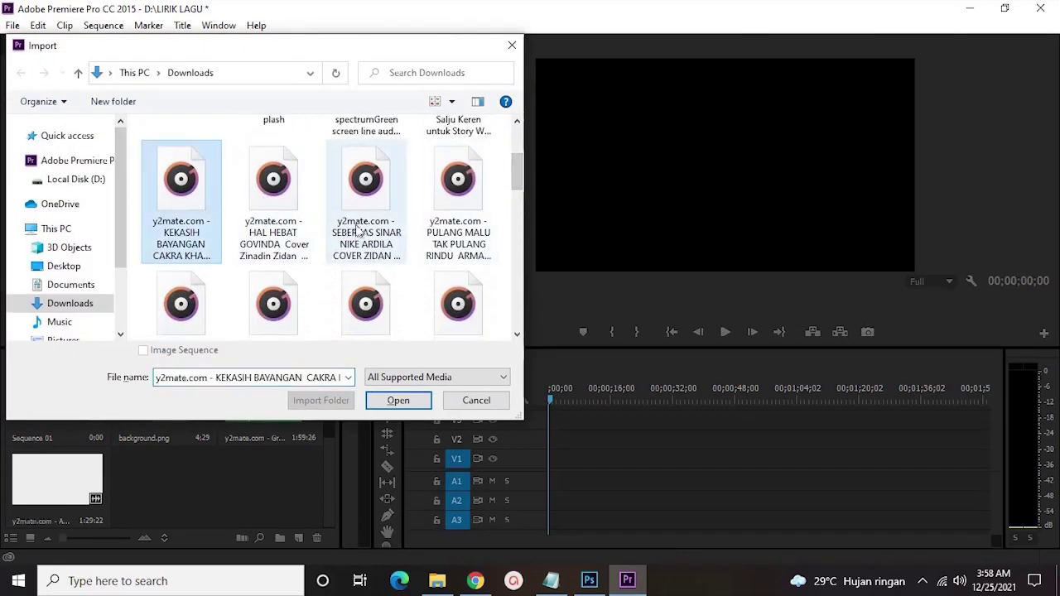
pyautogui.moveTo(522, 175); pyautogui.dragTo(522, 207)
pyautogui.moveTo(516, 189)
pyautogui.mouseDown()
pyautogui.moveTo(507, 143)
pyautogui.moveTo(496, 268)
pyautogui.moveTo(476, 208)
pyautogui.moveTo(486, 317)
pyautogui.moveTo(507, 192)
pyautogui.mouseUp()
pyautogui.keyDown('shift'); pyautogui.click(200, 297); pyautogui.keyUp('shift')
pyautogui.scroll(3, 364, 253)
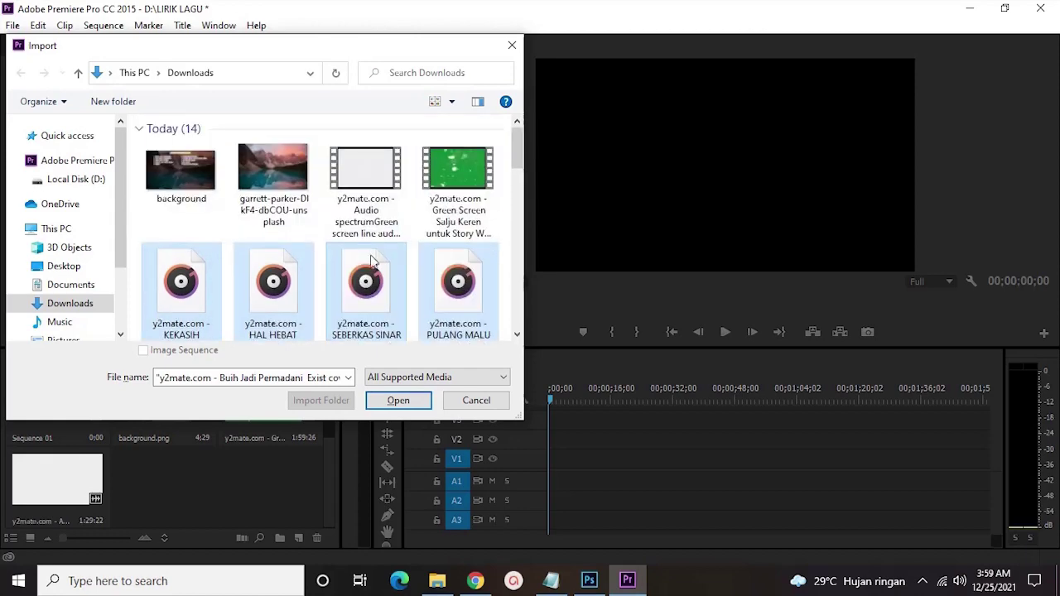
pyautogui.click(389, 399)
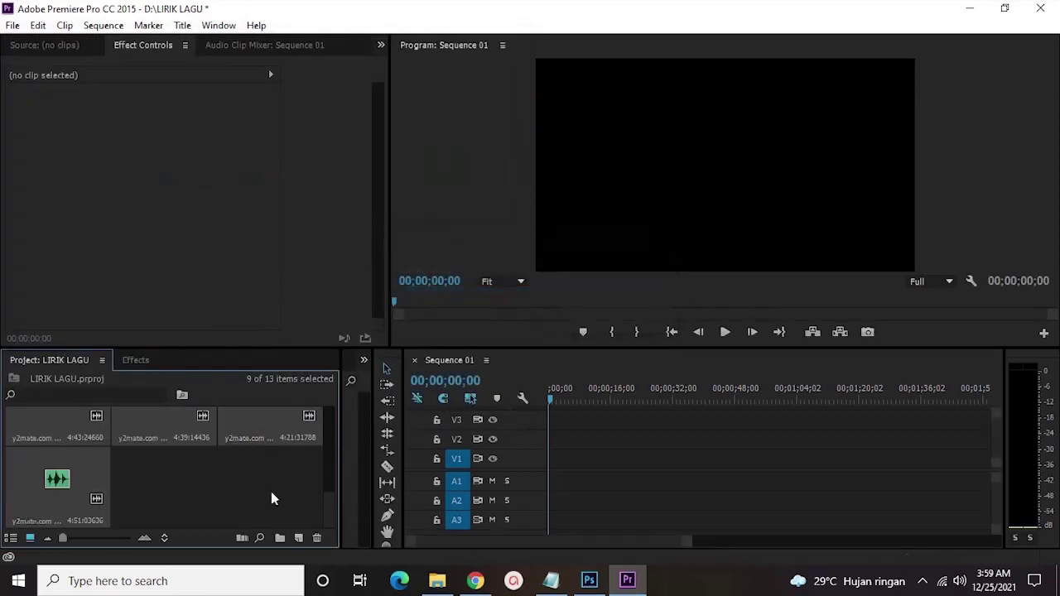
pyautogui.click(265, 497)
pyautogui.scroll(3, 259, 417)
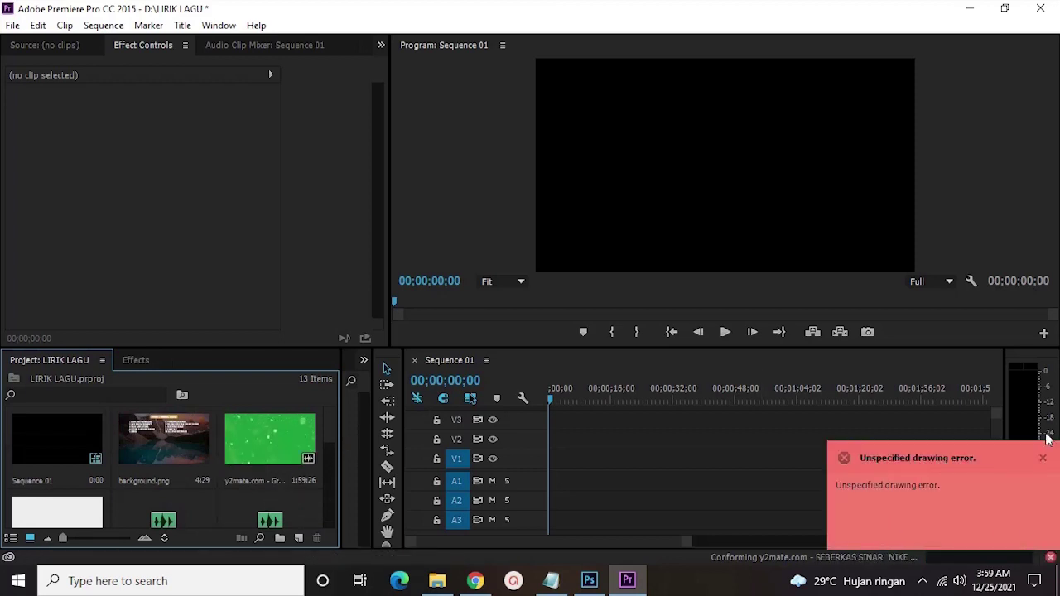
pyautogui.click(1043, 458)
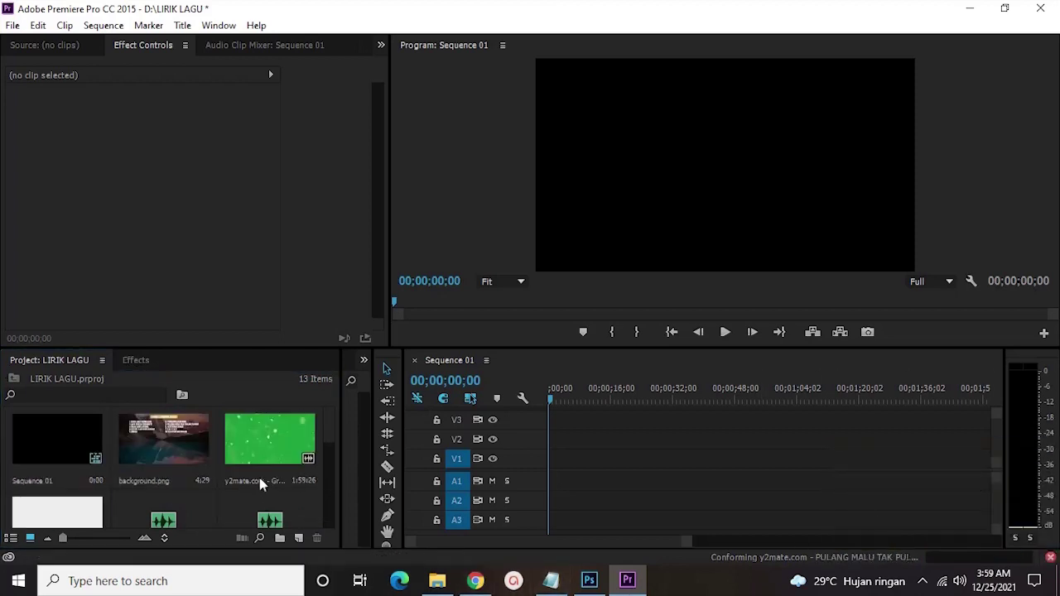
# - Place background.png at the start of video track V1 and extend it to about nine minutes
pyautogui.moveTo(184, 441); pyautogui.dragTo(576, 465)
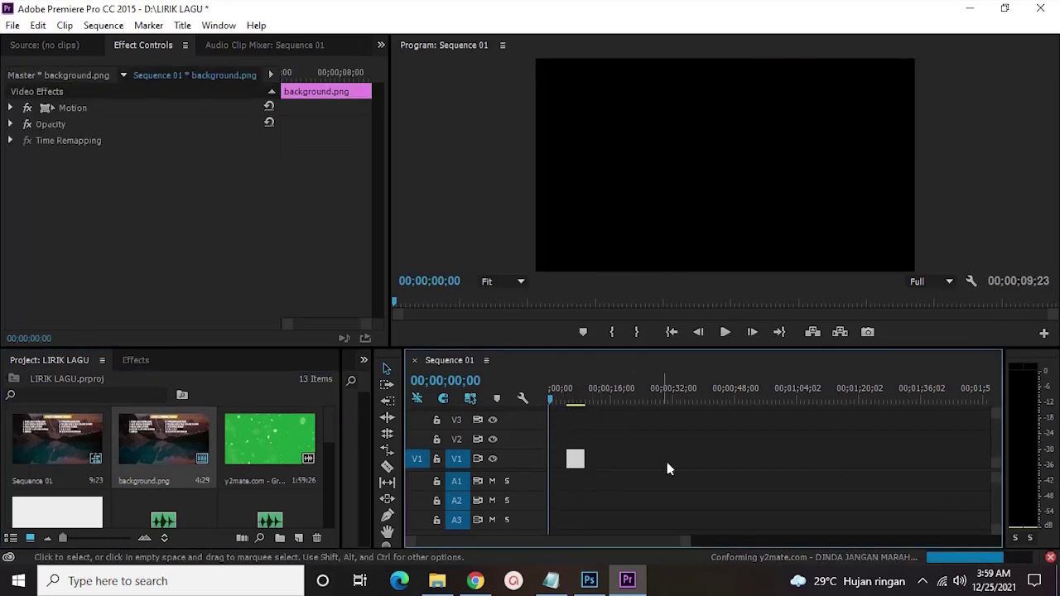
pyautogui.moveTo(585, 458); pyautogui.dragTo(816, 458)
pyautogui.moveTo(627, 459); pyautogui.dragTo(514, 468)
pyautogui.click(718, 500)
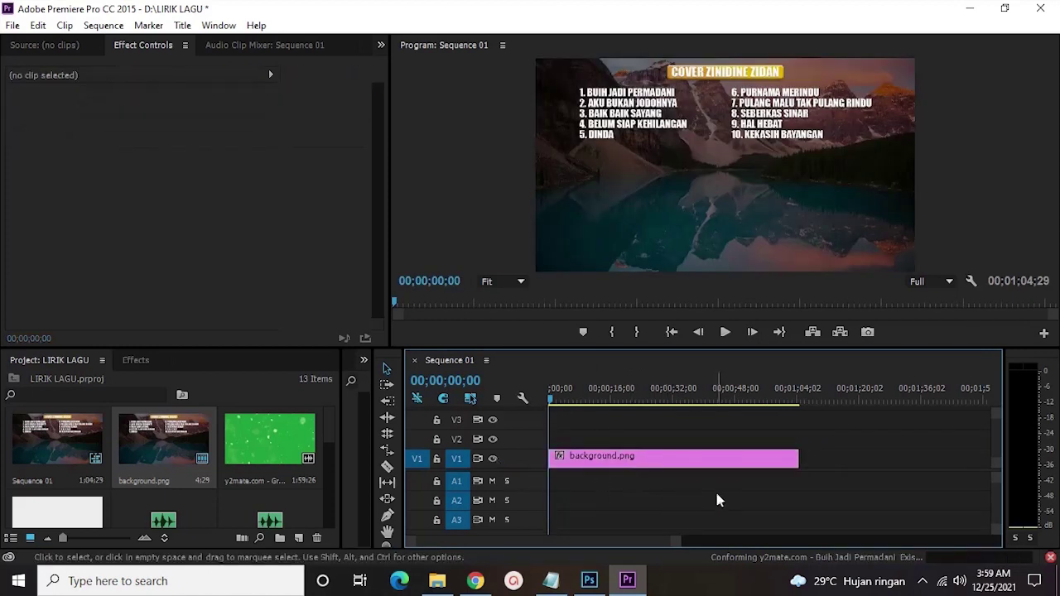
pyautogui.press('-')
pyautogui.press('-')
pyautogui.press('-')
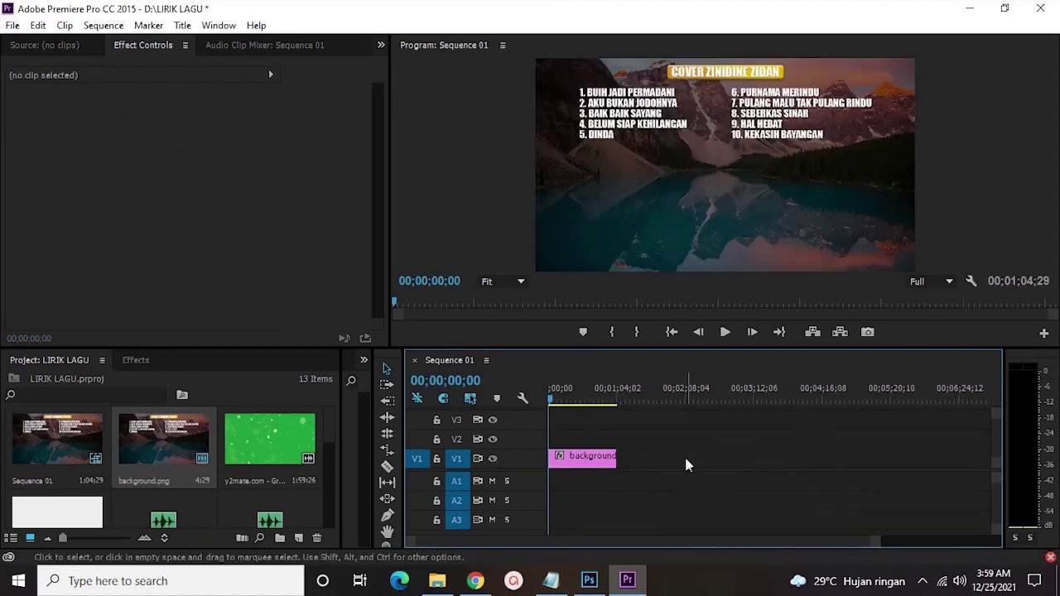
pyautogui.moveTo(629, 455); pyautogui.dragTo(994, 455)
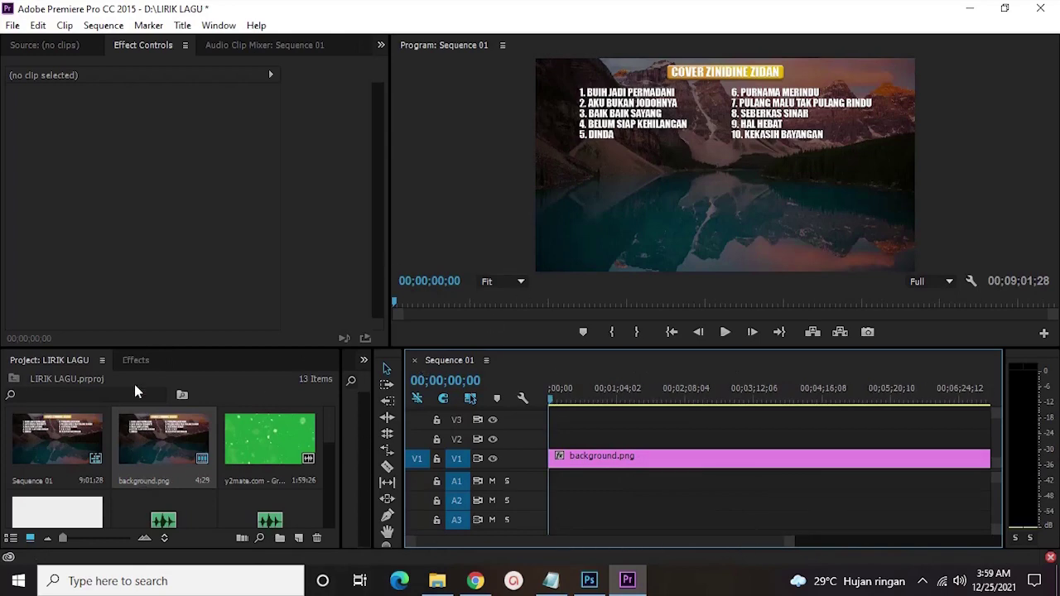
# - Enlarge the project and timeline area, find the song with "buih", and place it at the start of audio track A1
pyautogui.click(196, 324)
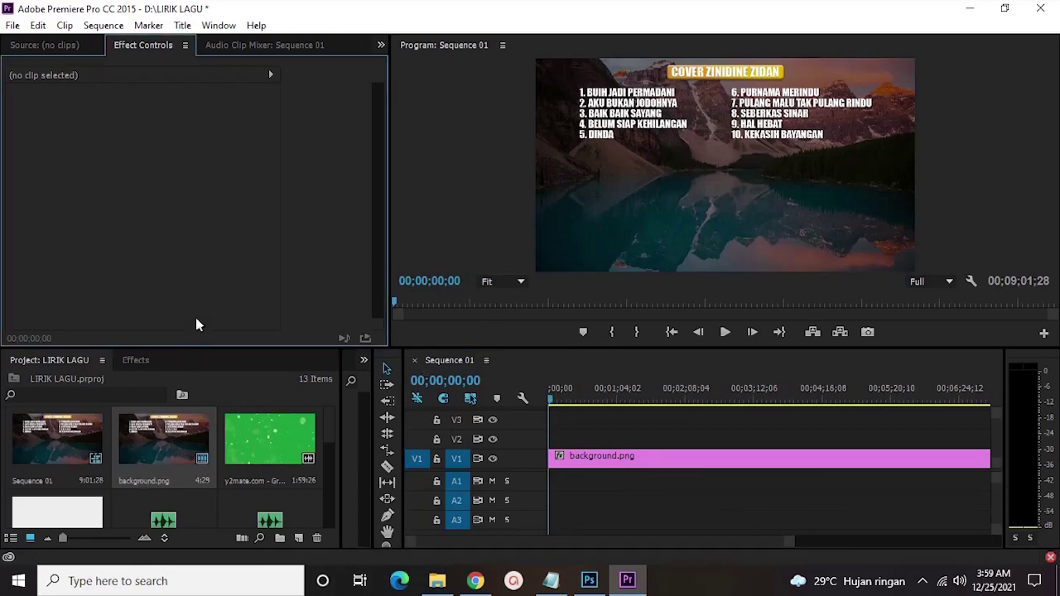
pyautogui.moveTo(214, 348); pyautogui.dragTo(215, 308)
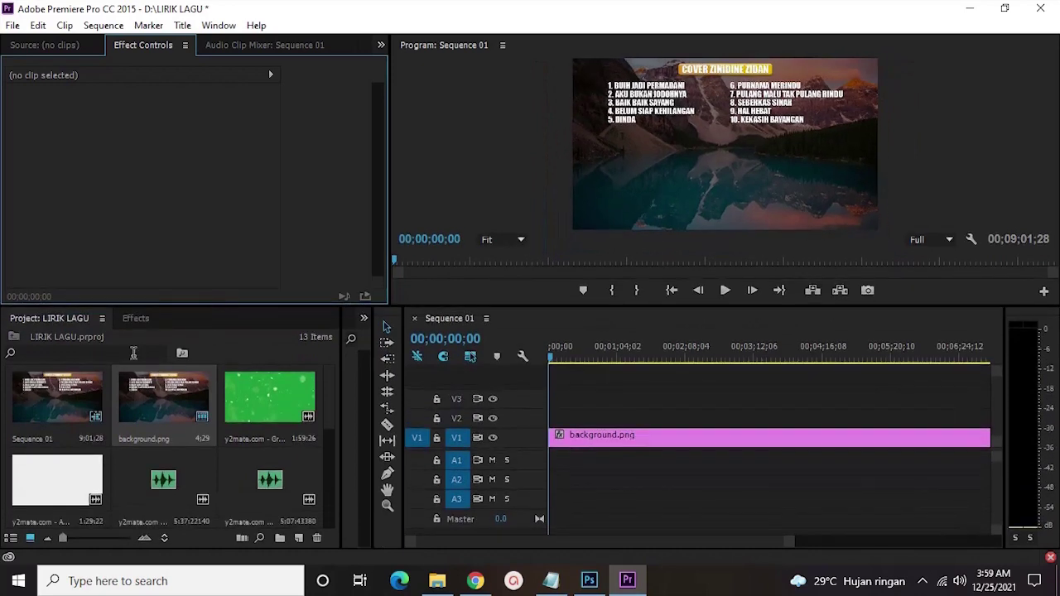
pyautogui.click(133, 353)
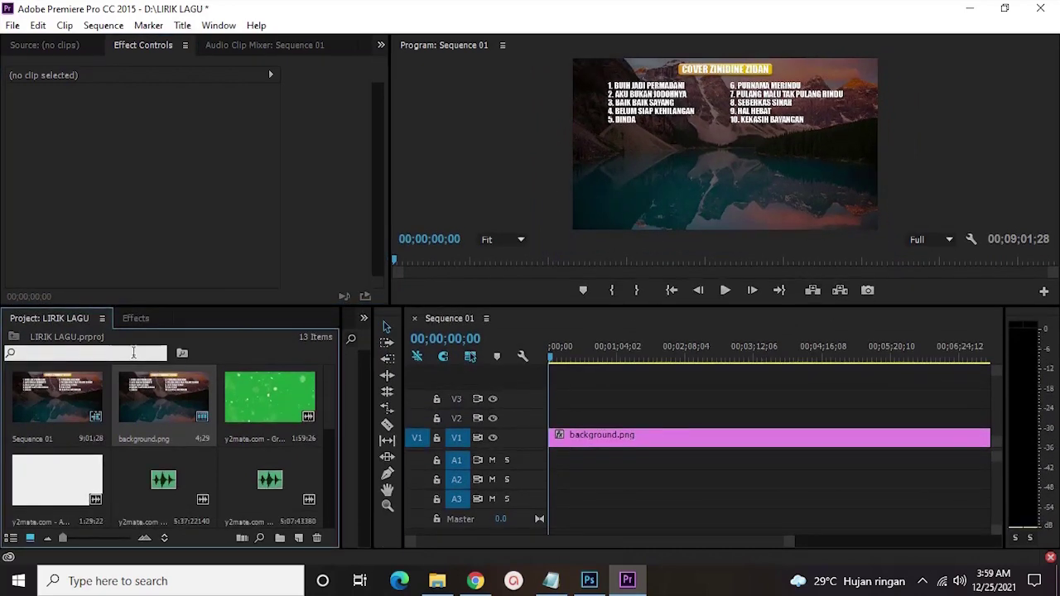
pyautogui.write('buih')
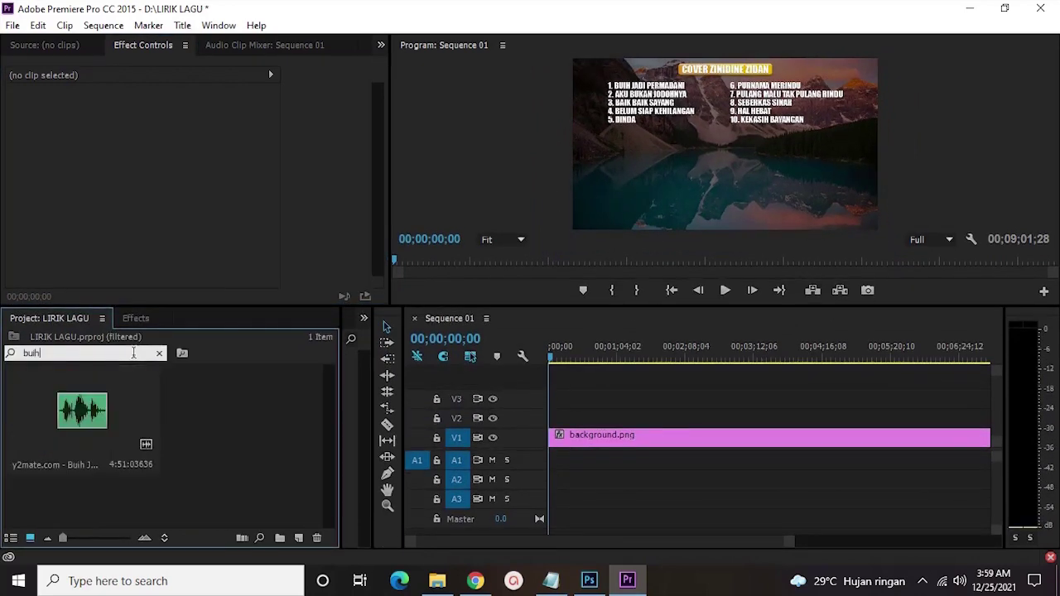
pyautogui.moveTo(133, 435); pyautogui.dragTo(686, 462)
pyautogui.click(686, 461)
pyautogui.click(816, 357)
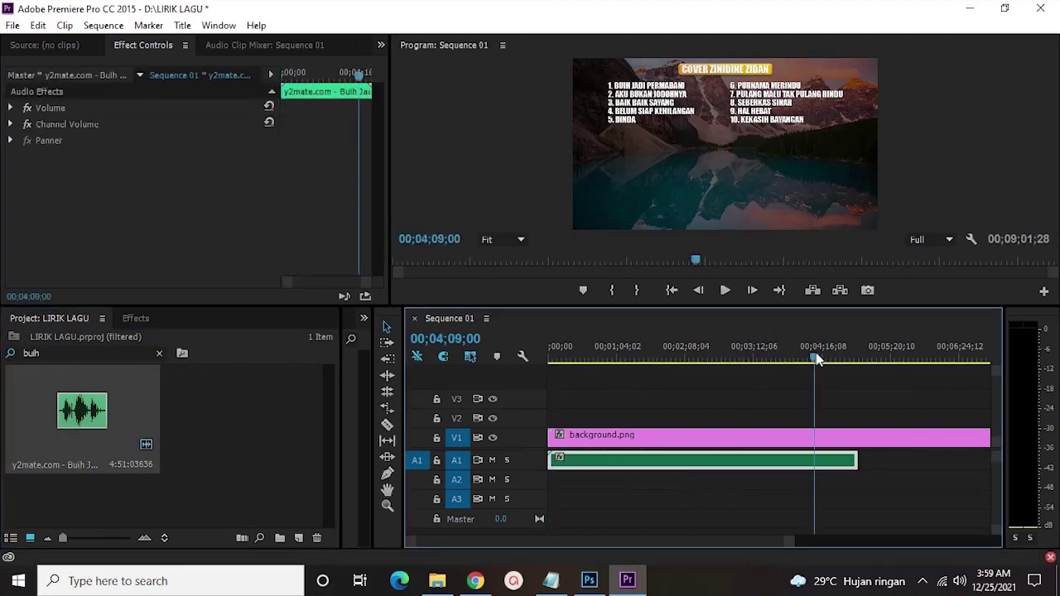
# - Search the project for "aku bukan" and open the matching song in the Source monitor
pyautogui.click(140, 352)
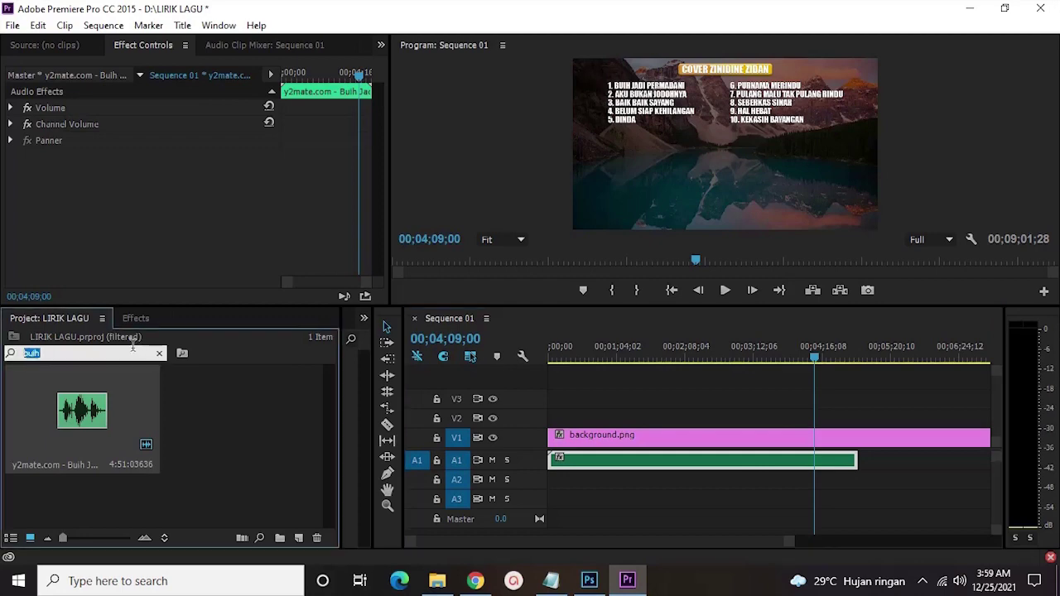
pyautogui.write('aku bukan')
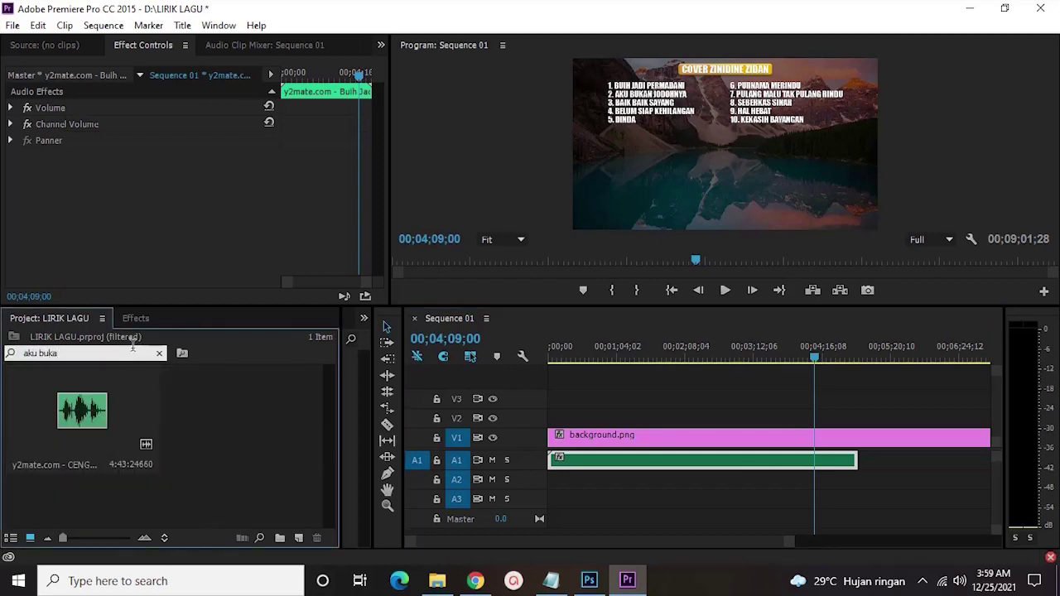
pyautogui.doubleClick(80, 424)
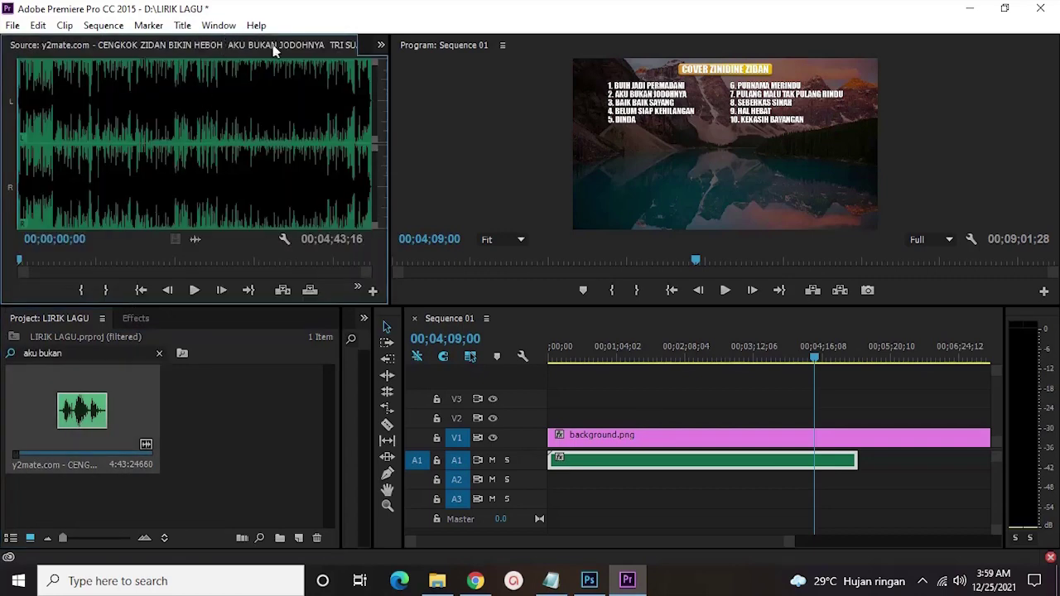
# - Place the "aku bukan" song directly after the first song on audio track A1, and move the playhead to its end
pyautogui.moveTo(83, 410); pyautogui.dragTo(843, 457)
pyautogui.press('-')
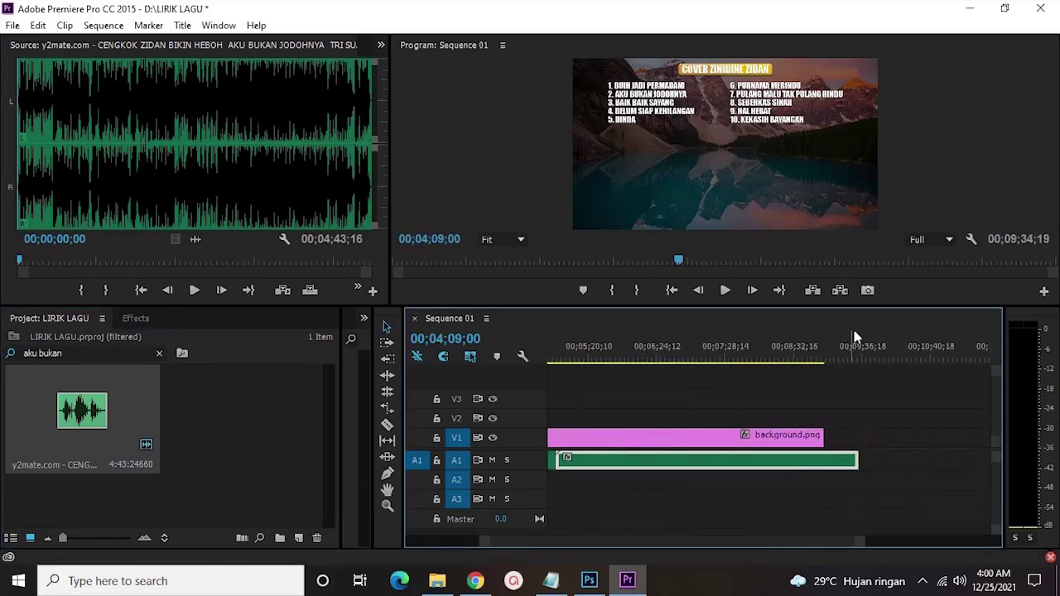
pyautogui.click(863, 352)
# - Extend background.png on video track V1 to about 28 minutes
pyautogui.moveTo(729, 436); pyautogui.dragTo(1022, 433)
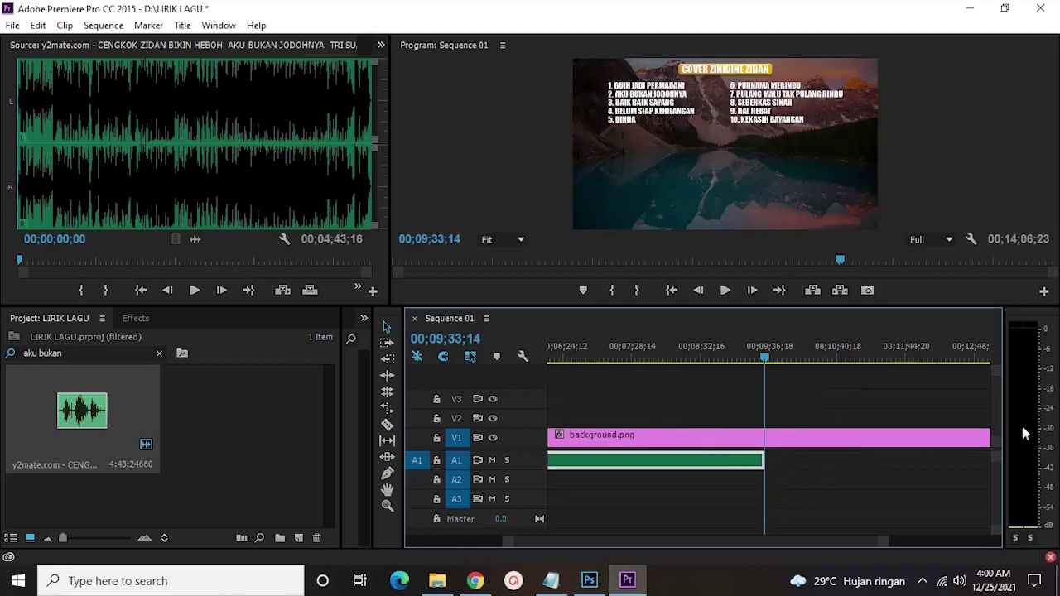
pyautogui.press('-')
pyautogui.press('-')
pyautogui.click(778, 436)
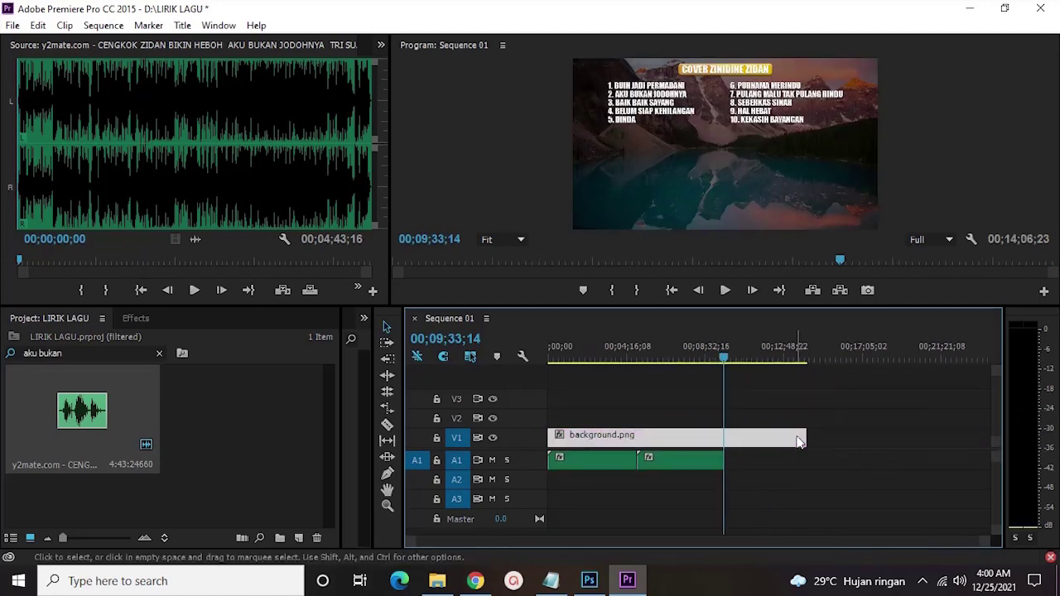
pyautogui.moveTo(804, 436); pyautogui.dragTo(1056, 423)
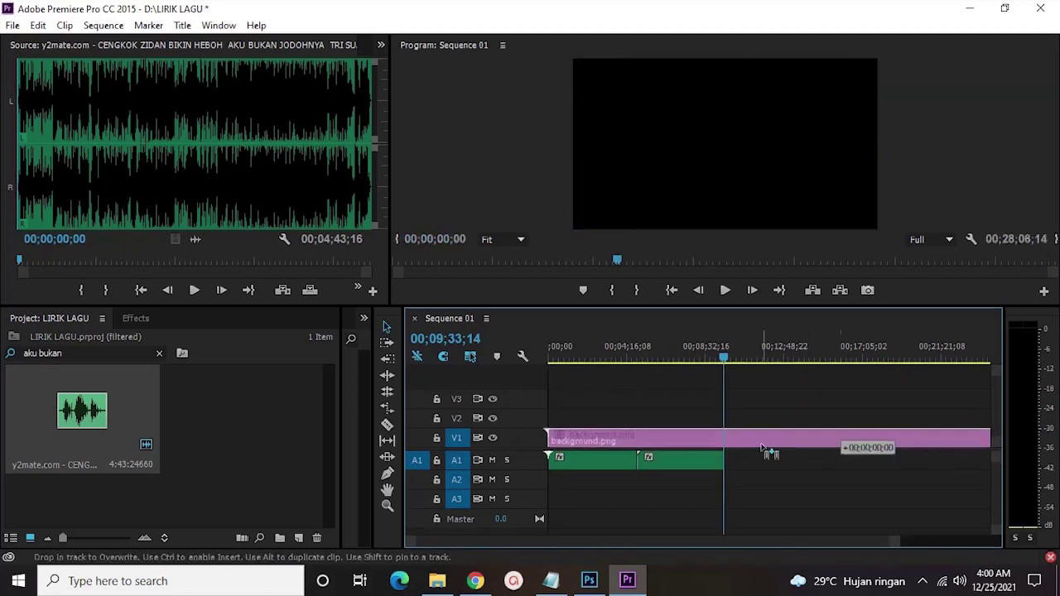
pyautogui.click(771, 346)
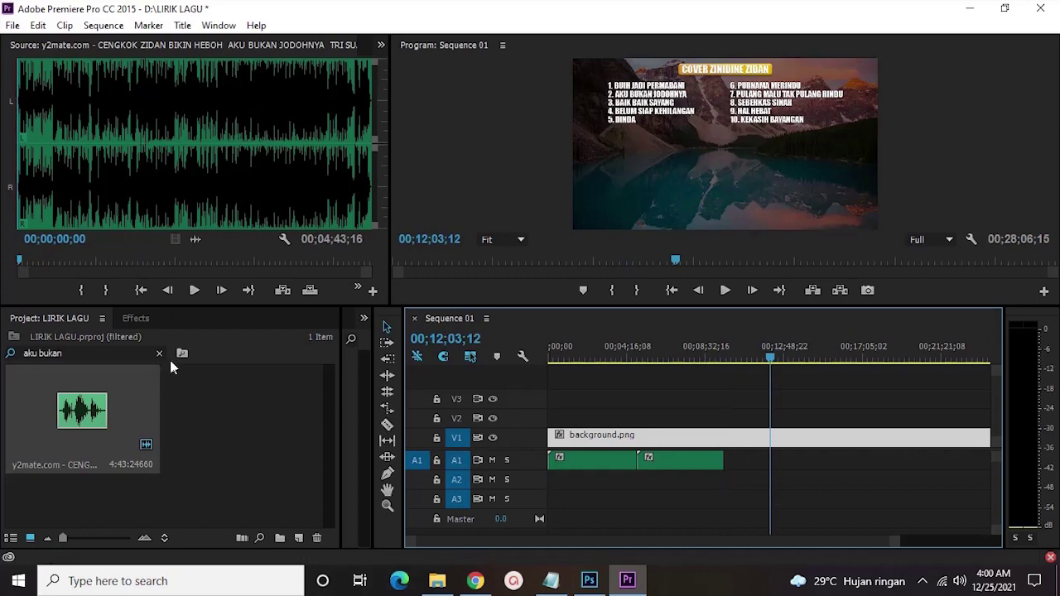
# - Search the project for "baik baik", and switch to the Downloads folder in File Explorer
pyautogui.click(147, 352)
pyautogui.write('baik')
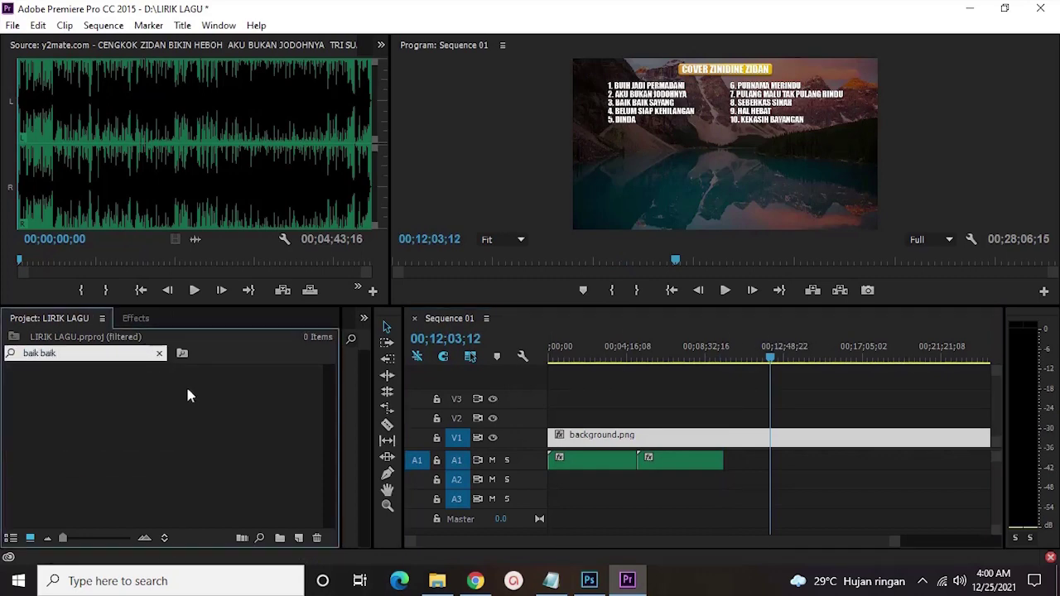
pyautogui.click(474, 580)
pyautogui.click(438, 581)
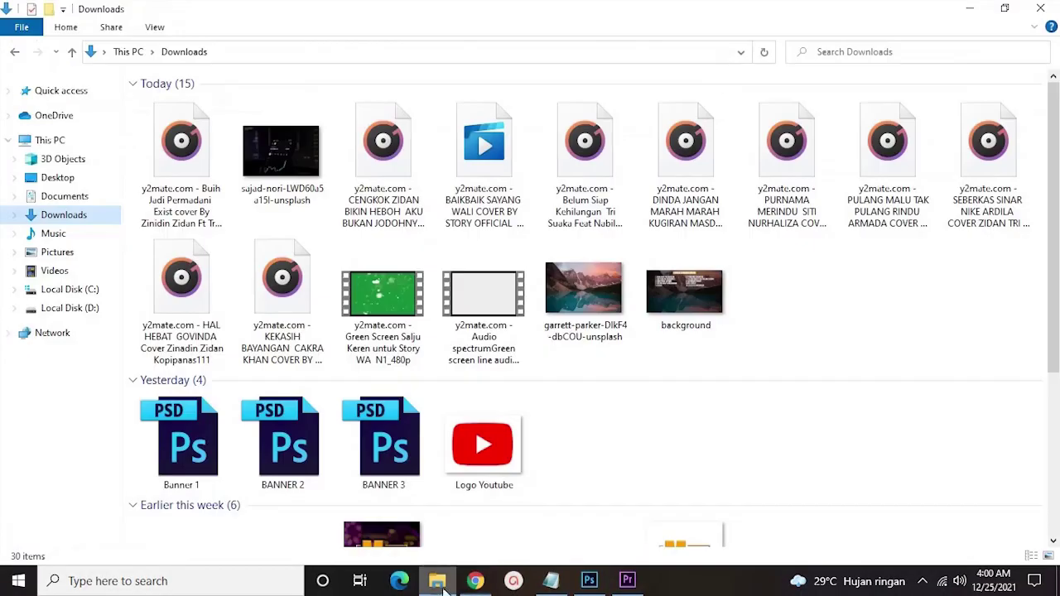
# - Open the BAIKBAIK SAYANG video file to check it, close the player, and delete the file from Downloads
pyautogui.click(508, 208)
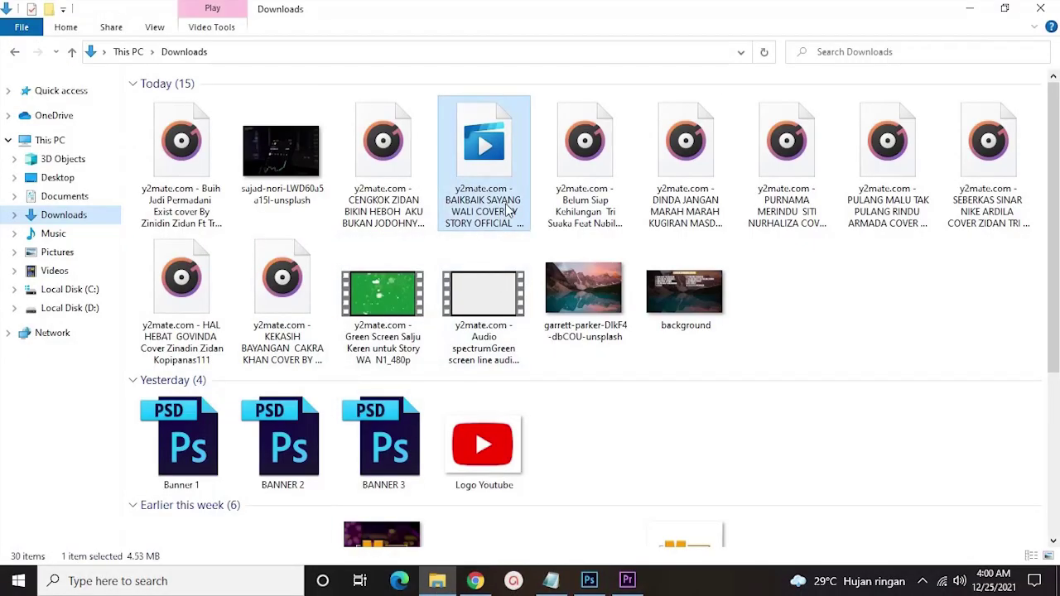
pyautogui.doubleClick(489, 161)
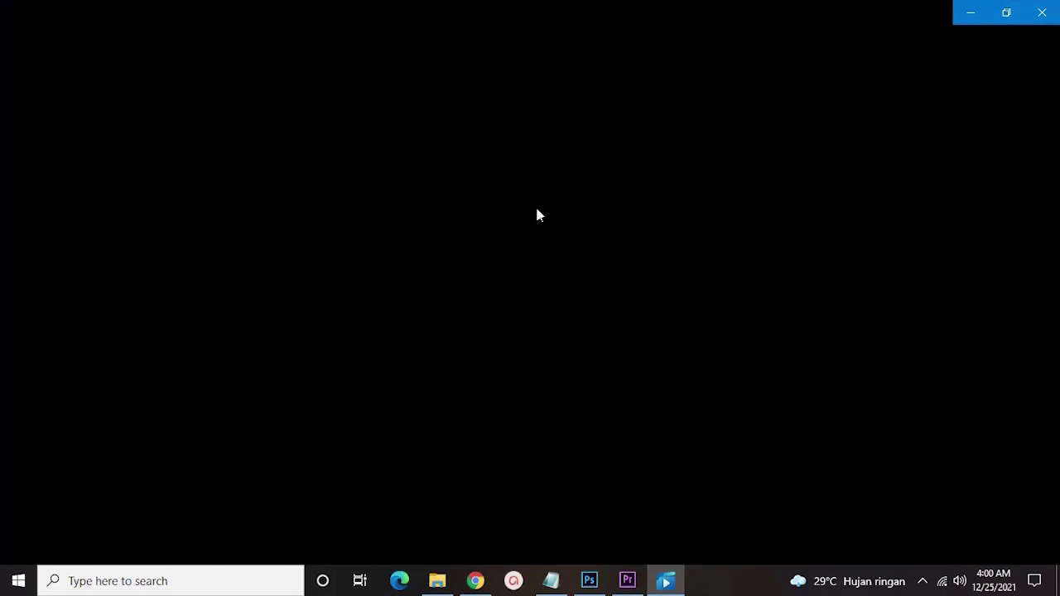
pyautogui.click(1042, 12)
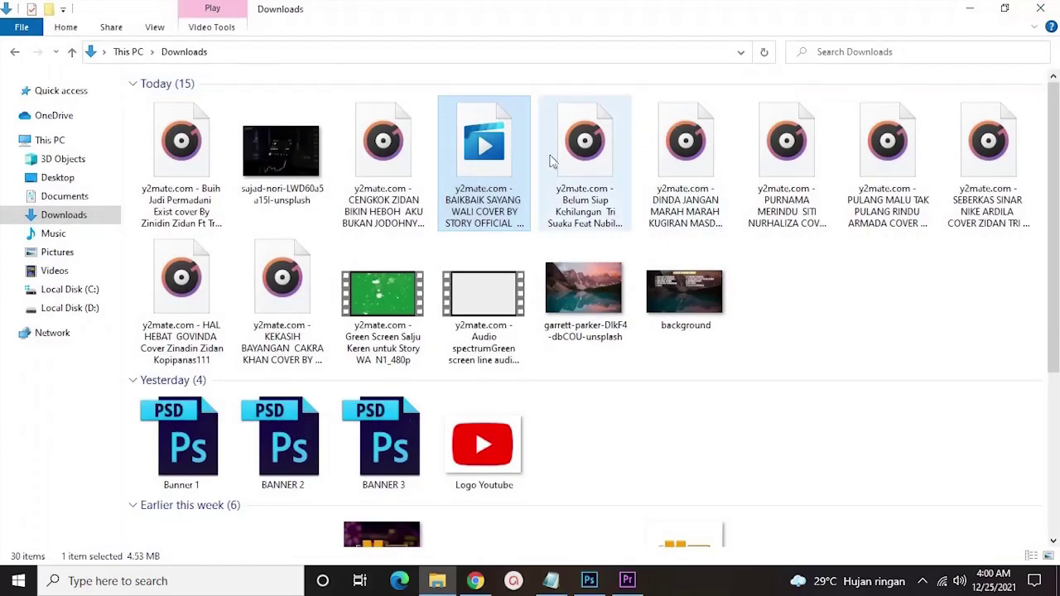
pyautogui.press('Delete')
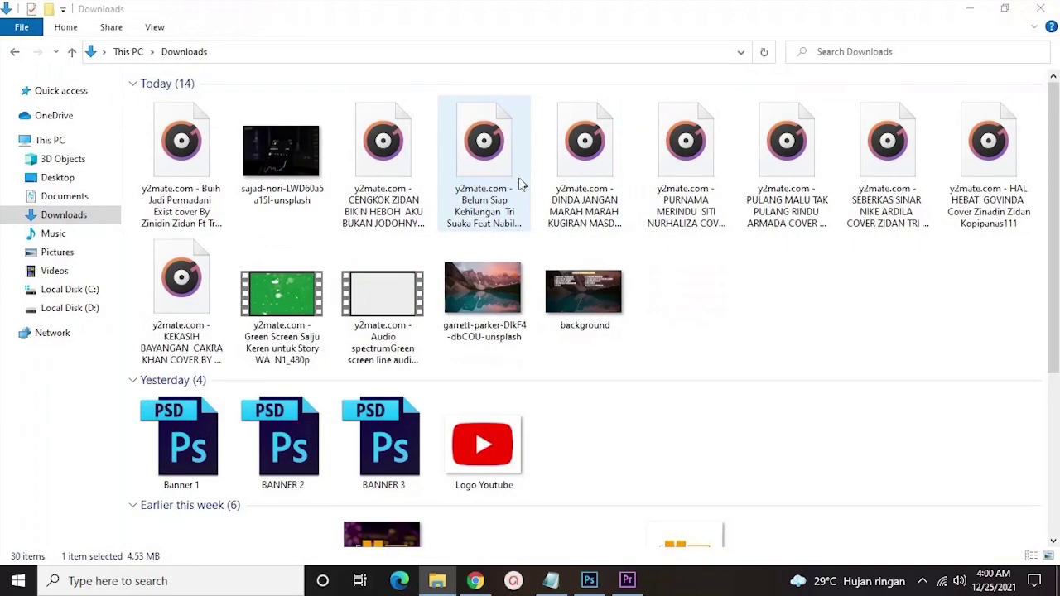
# - Switch to Chrome and search YouTube for "cover zidan baik baik sayang"
pyautogui.click(479, 580)
pyautogui.moveTo(438, 139); pyautogui.dragTo(276, 139)
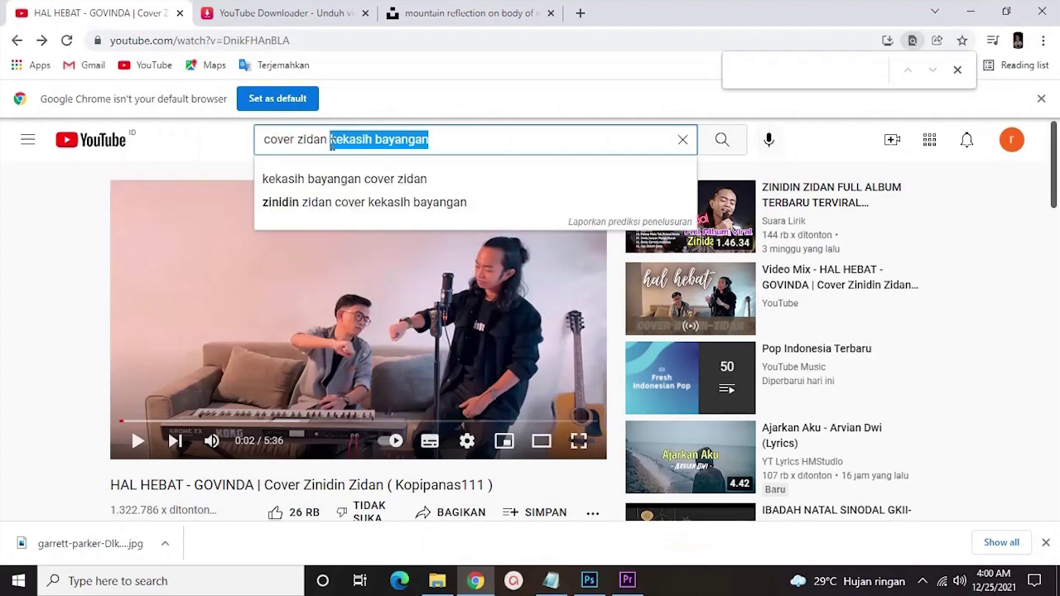
pyautogui.write('baik')
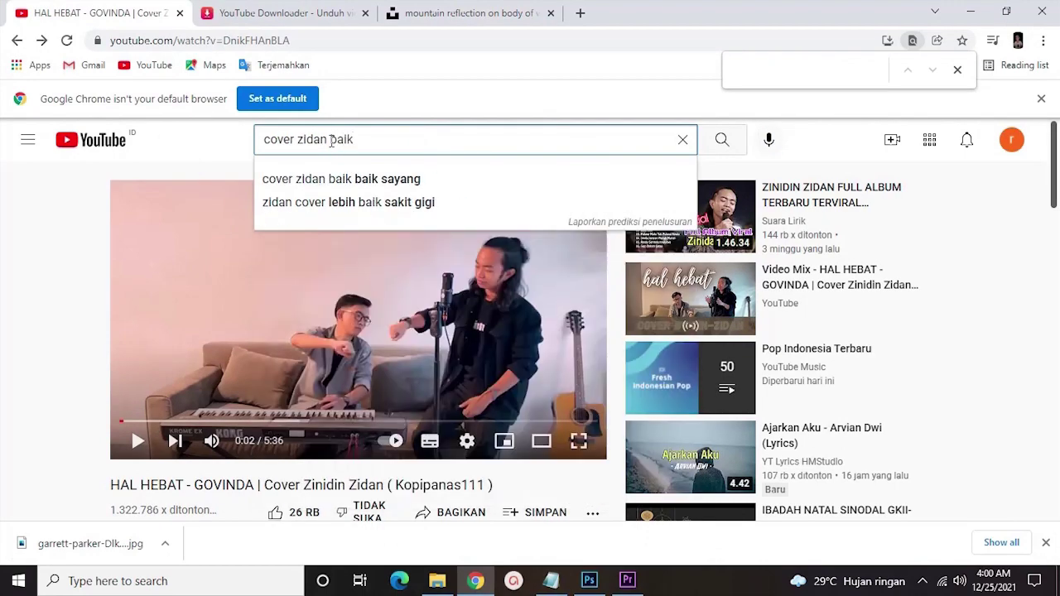
pyautogui.press('Down')
pyautogui.press('Return')
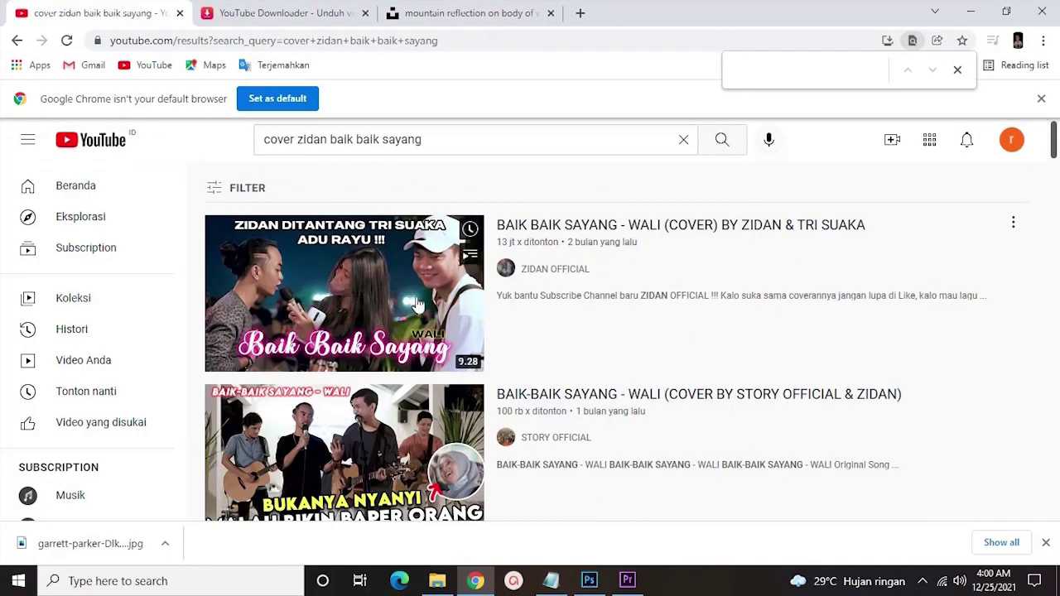
# - Browse the YouTube results to compare the available covers of Baik Baik Sayang
pyautogui.scroll(-2, 547, 313)
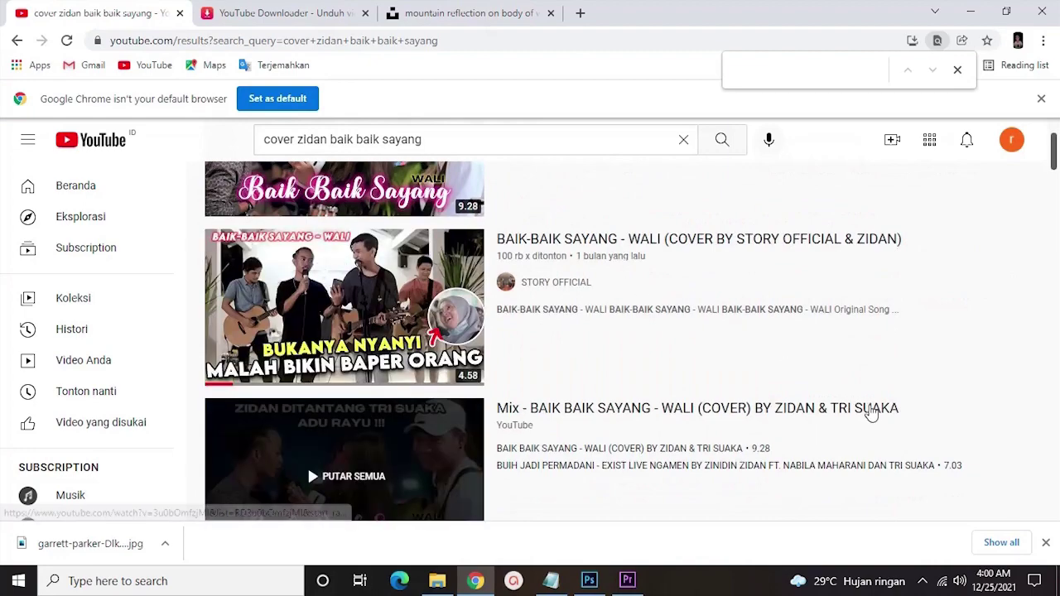
pyautogui.scroll(2, 585, 351)
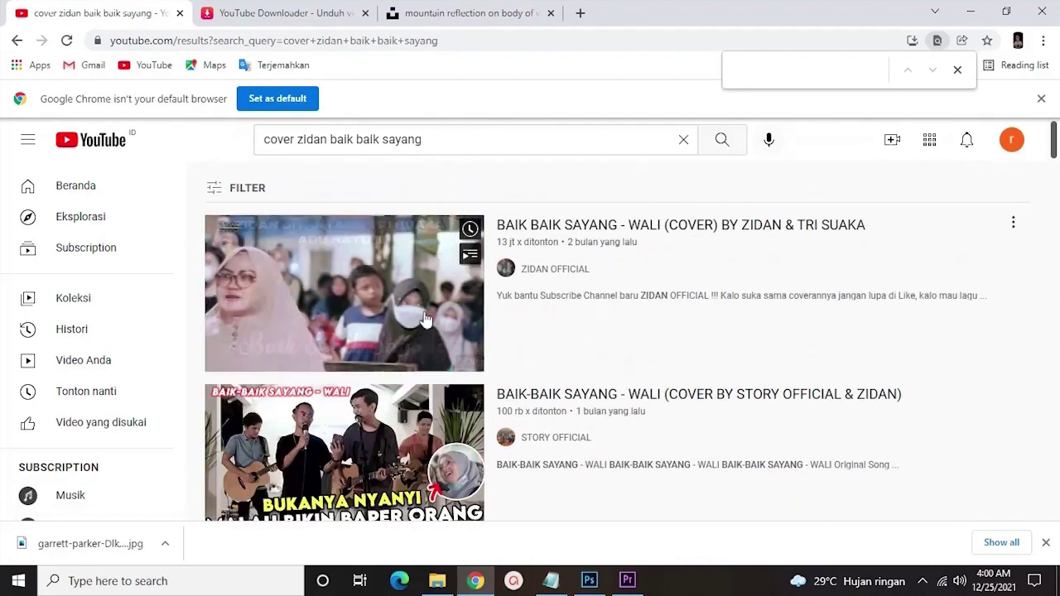
pyautogui.scroll(-4, 888, 511)
pyautogui.scroll(-3, 559, 476)
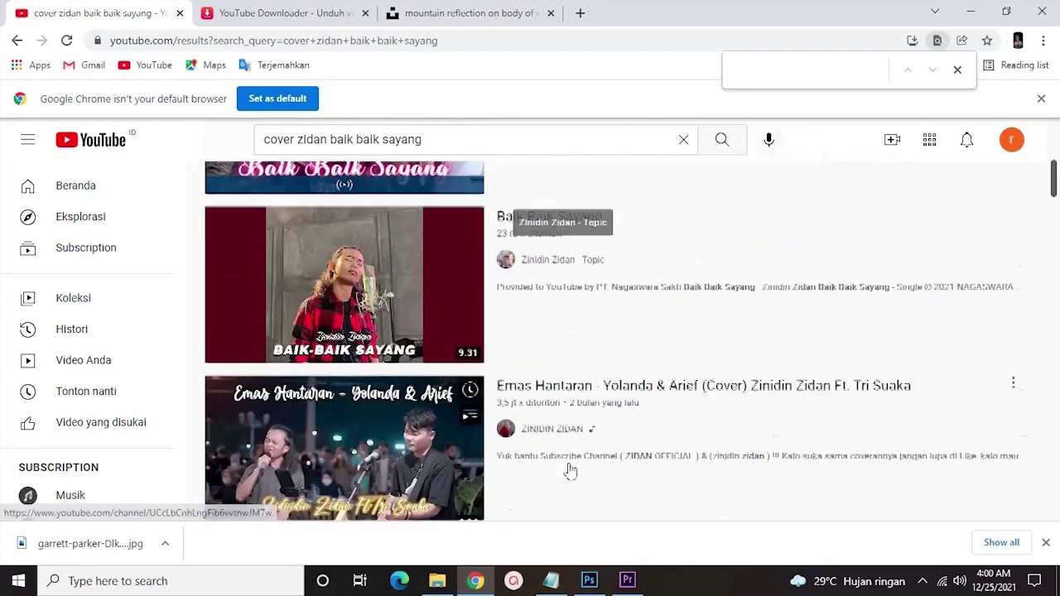
pyautogui.scroll(4, 597, 420)
pyautogui.scroll(2, 600, 418)
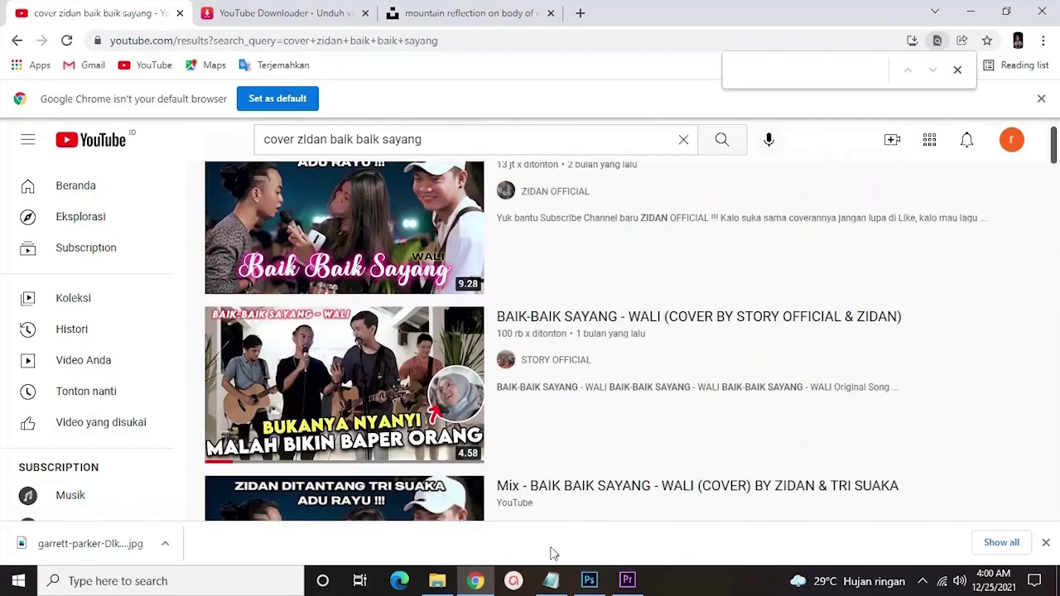
pyautogui.scroll(-4, 558, 489)
pyautogui.scroll(3, 563, 480)
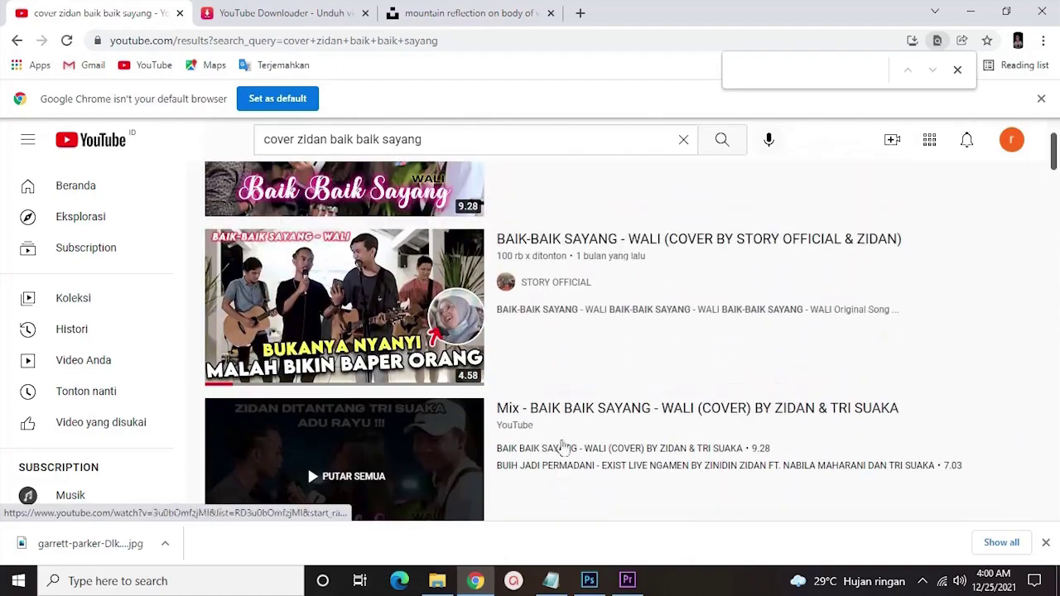
pyautogui.scroll(-8, 548, 388)
pyautogui.moveTo(548, 392)
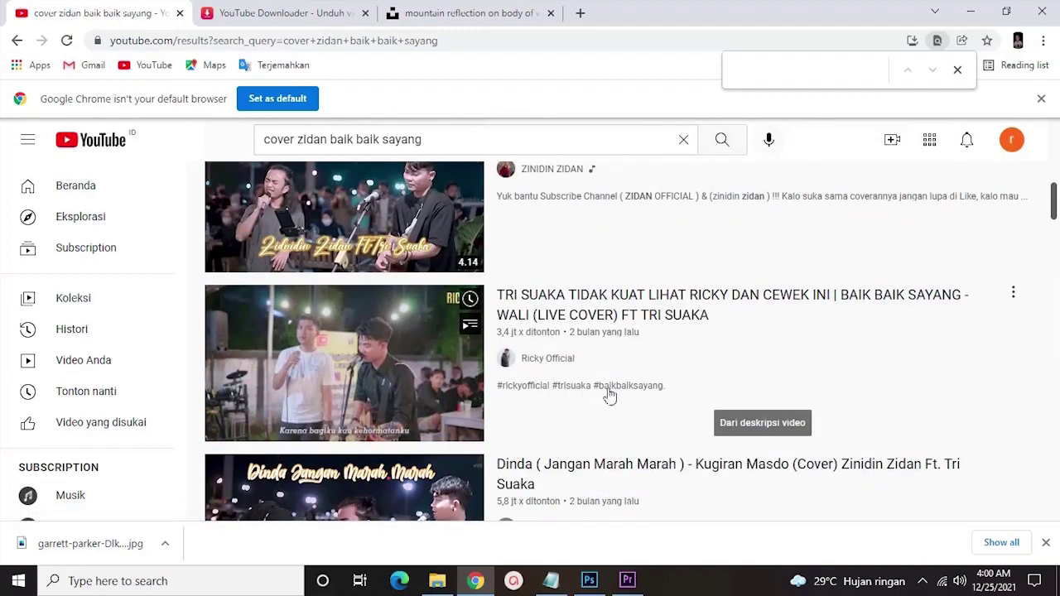
pyautogui.scroll(-4, 607, 396)
pyautogui.scroll(10, 608, 396)
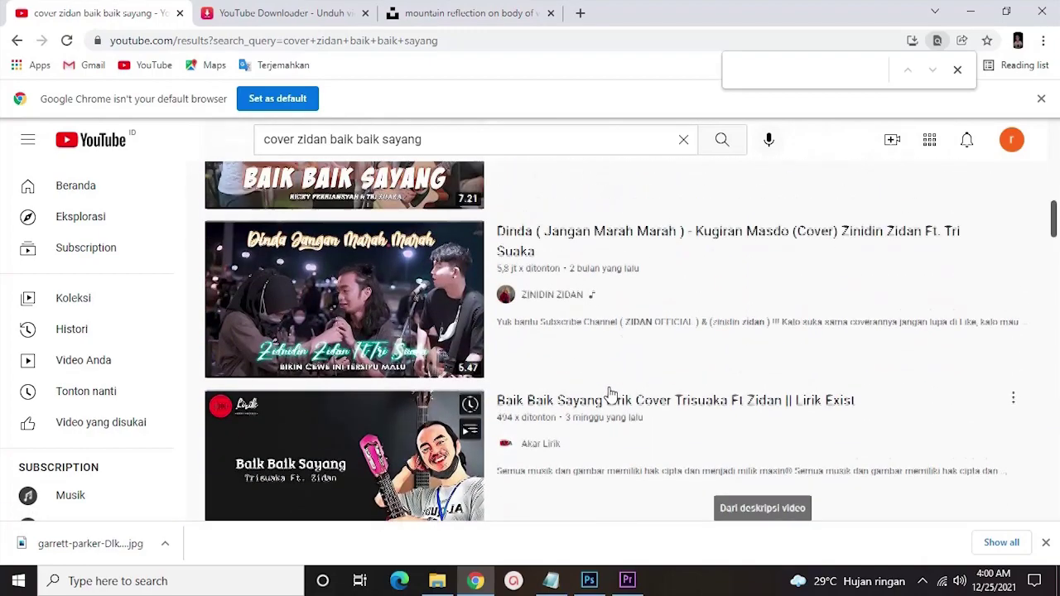
pyautogui.scroll(2, 512, 381)
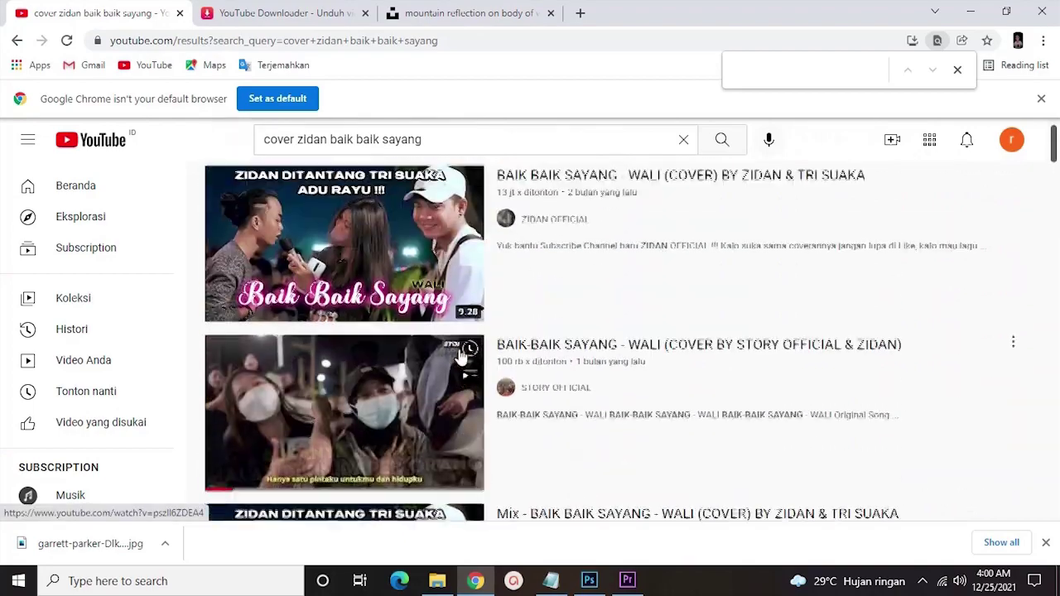
# - Open the video "BAIK BAIK SAYANG - WALI (COVER) BY ZIDAN & TRI SUAKA" and copy its share link
pyautogui.click(418, 272)
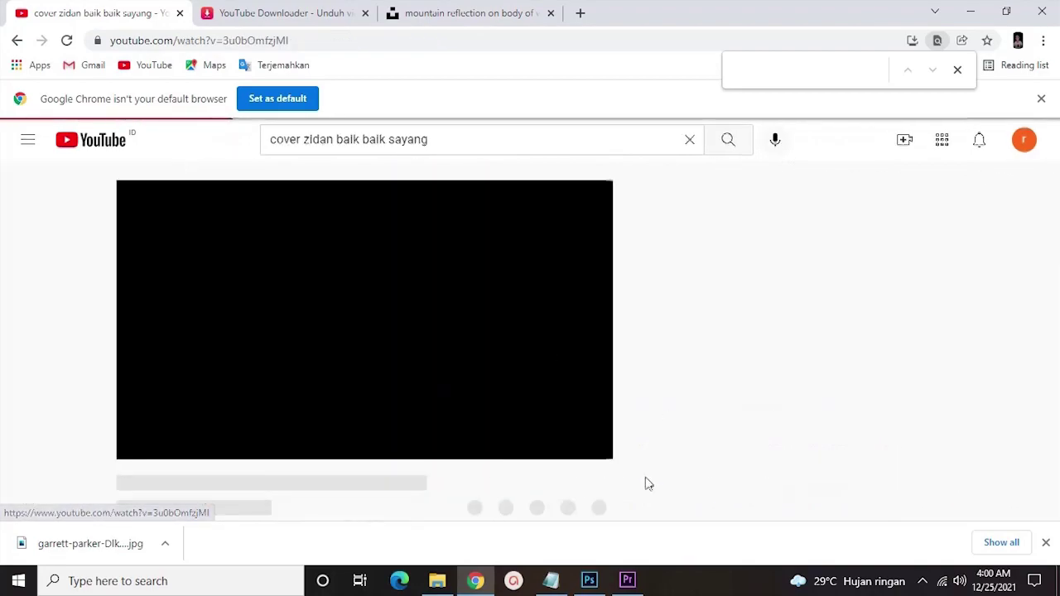
pyautogui.scroll(-2, 489, 464)
pyautogui.click(480, 379)
pyautogui.click(648, 358)
pyautogui.hotkey('ctrl', 'c')
# - Load the copied video link in the y2mate YouTube Downloader page, replacing the previous link
pyautogui.click(282, 12)
pyautogui.click(496, 103)
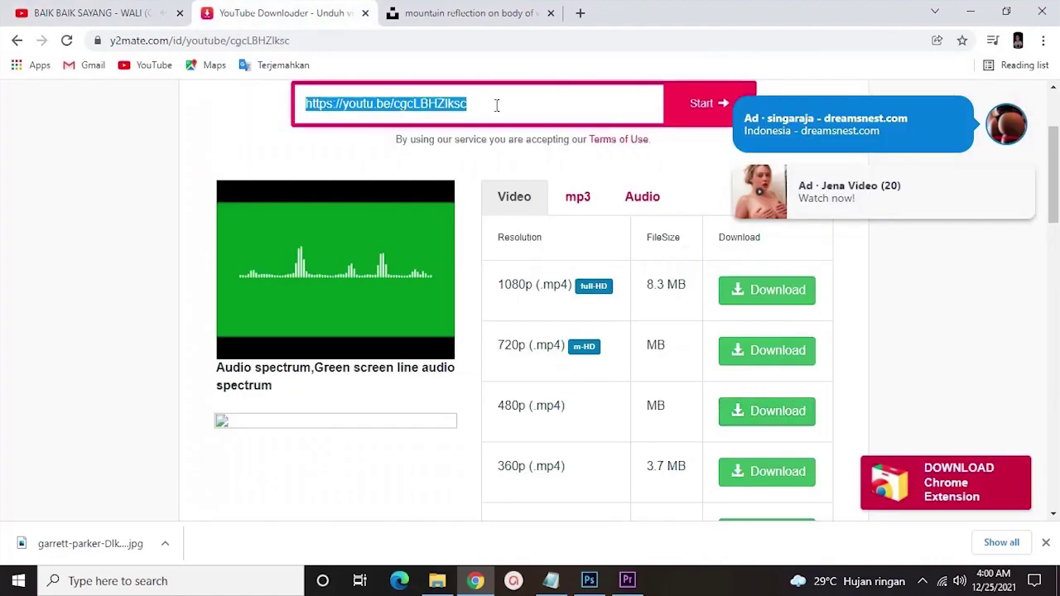
pyautogui.hotkey('ctrl', 'v')
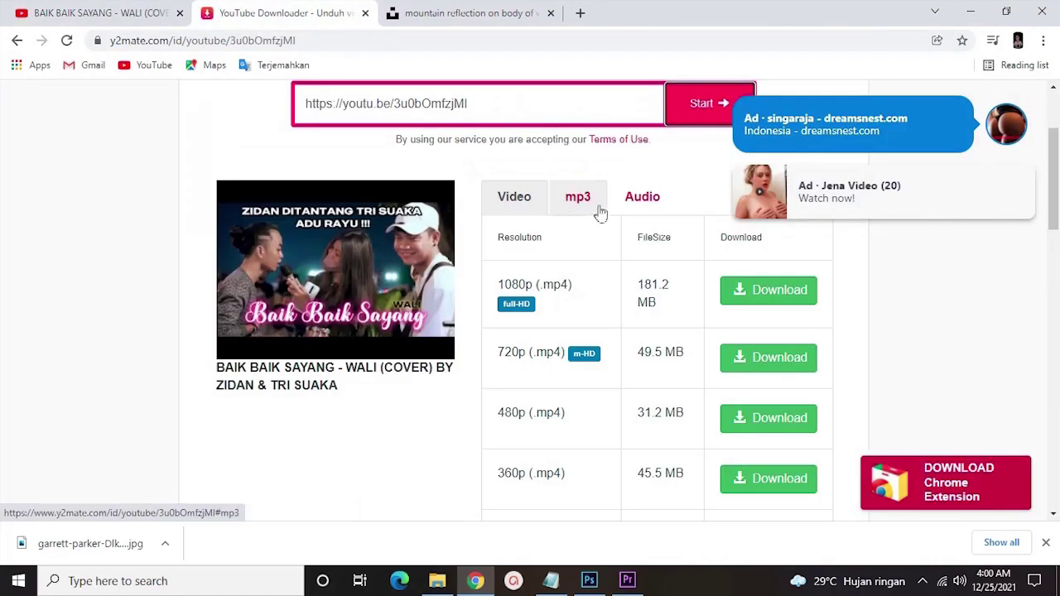
# - Download the BAIK BAIK SAYANG video as an MP3 and dismiss the browser's downloads bar
pyautogui.click(595, 207)
pyautogui.click(740, 291)
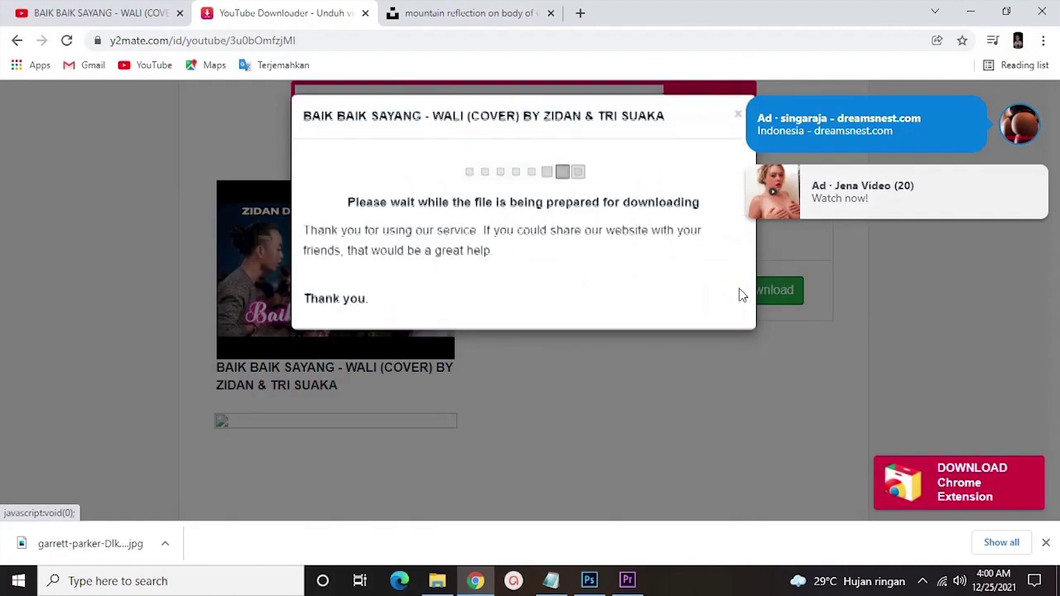
pyautogui.click(580, 177)
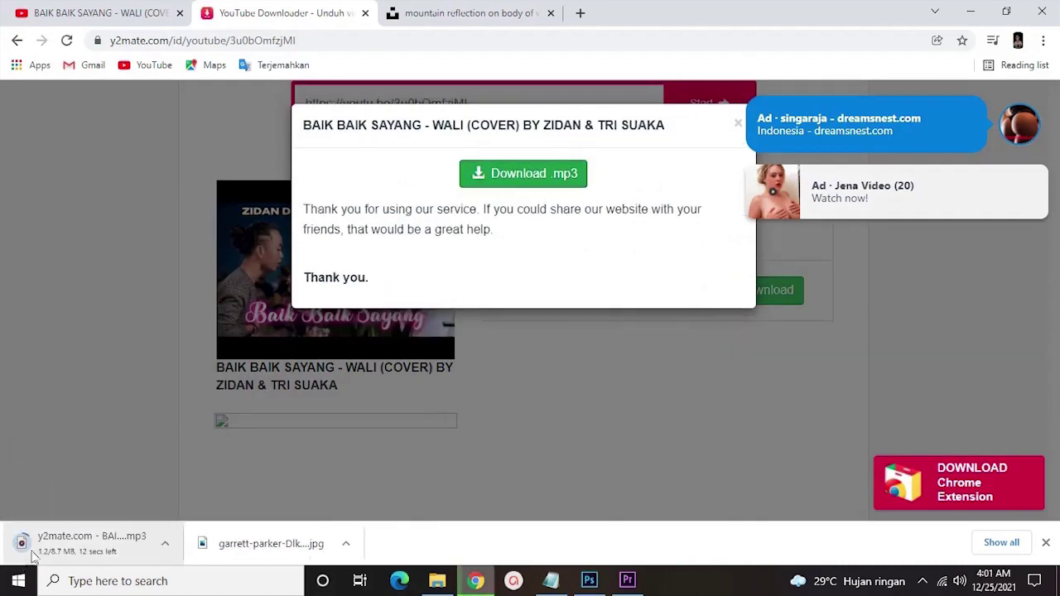
pyautogui.click(1045, 543)
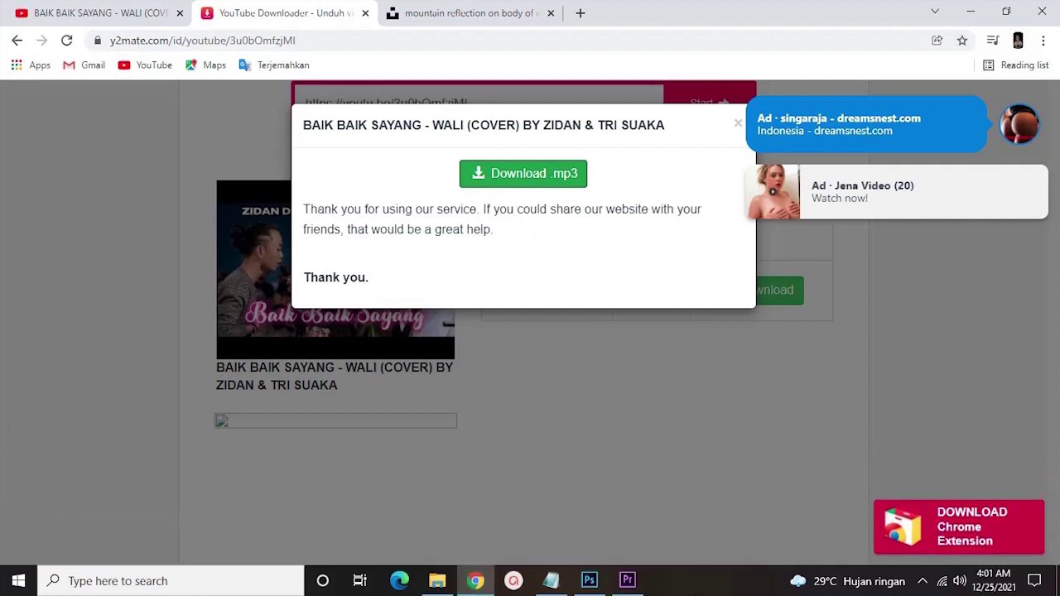
# - Switch to Premiere Pro and import the BAIK BAIK SAYANG MP3 from Downloads
pyautogui.click(627, 581)
pyautogui.doubleClick(166, 447)
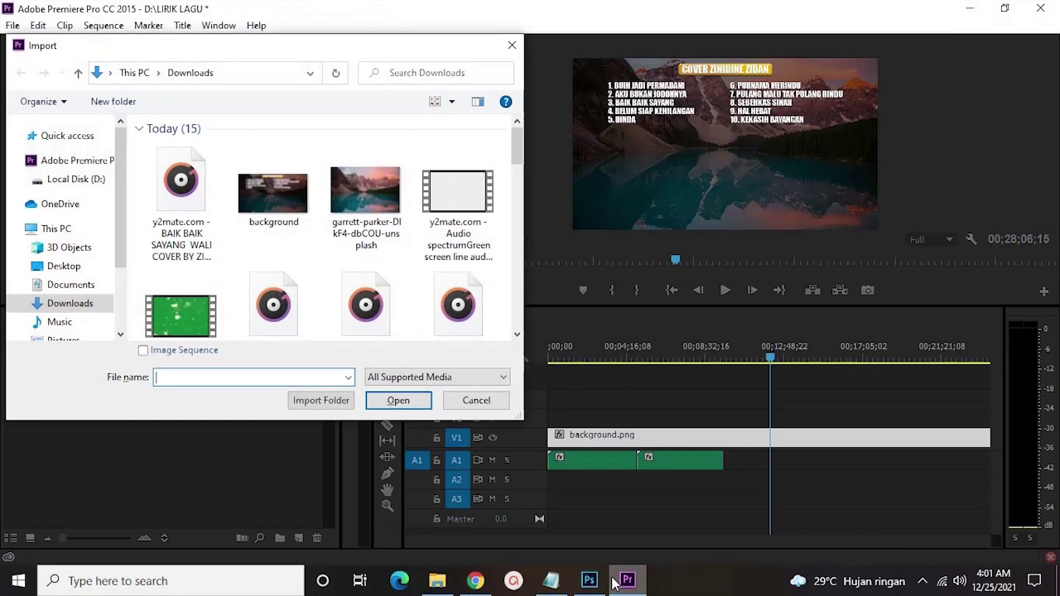
pyautogui.click(151, 184)
pyautogui.click(397, 400)
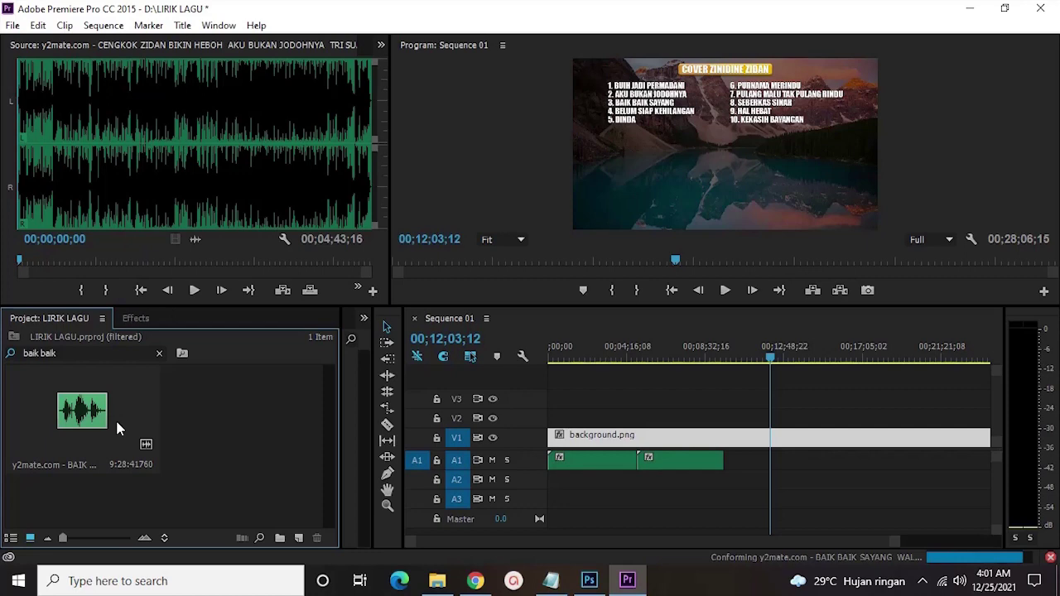
# - Place the BAIK BAIK SAYANG song directly after the second song on audio track A1
pyautogui.moveTo(116, 424); pyautogui.dragTo(829, 417)
pyautogui.moveTo(765, 449); pyautogui.dragTo(734, 456)
pyautogui.press('=')
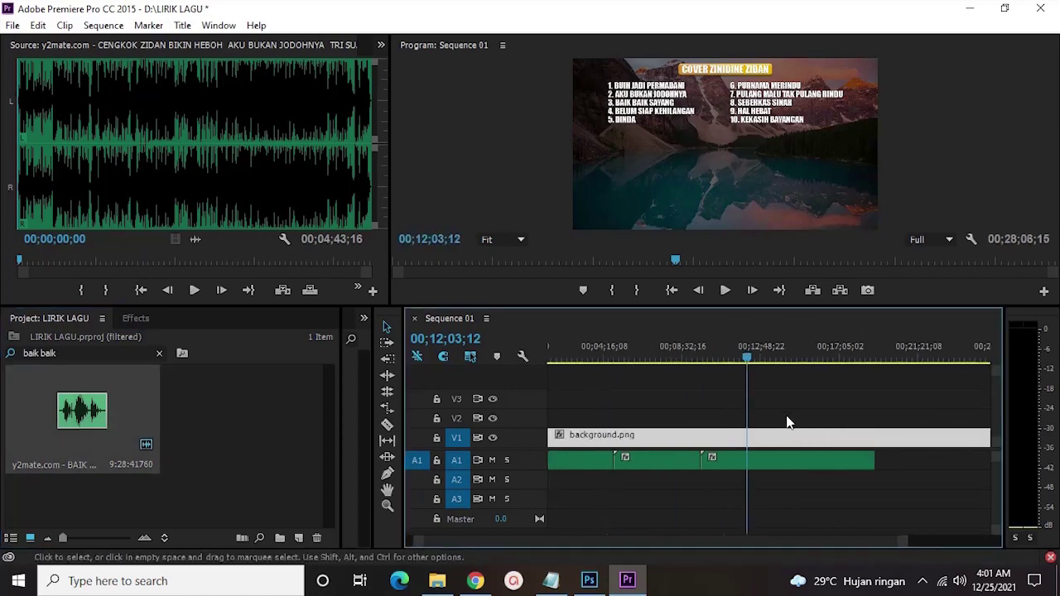
pyautogui.click(946, 358)
pyautogui.press('-')
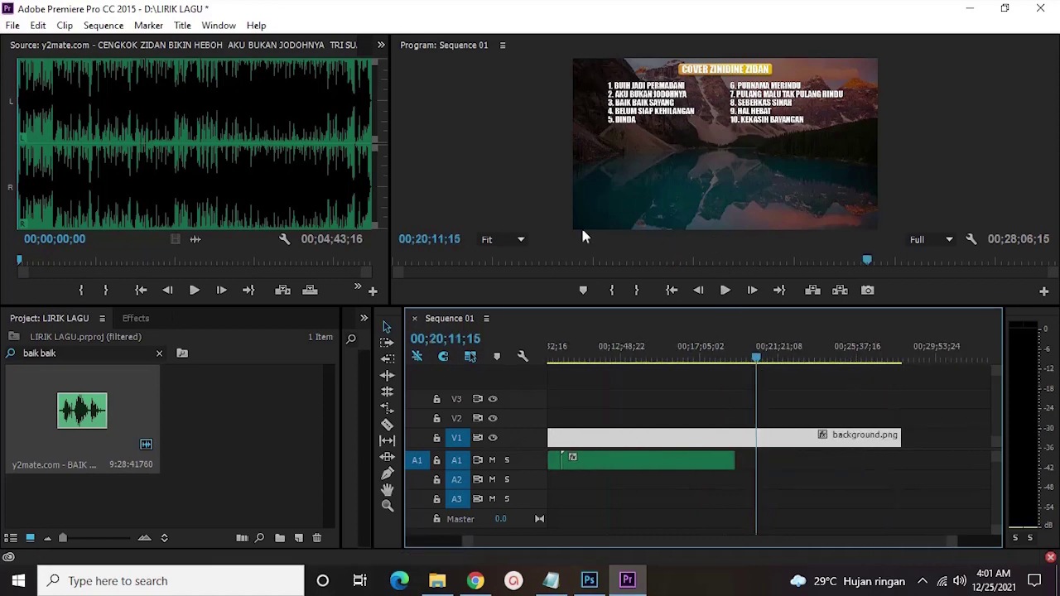
# - Find the Belum Siap Kehilangan song in the project and place it directly after the third song on audio track A1
pyautogui.click(143, 350)
pyautogui.write('be')
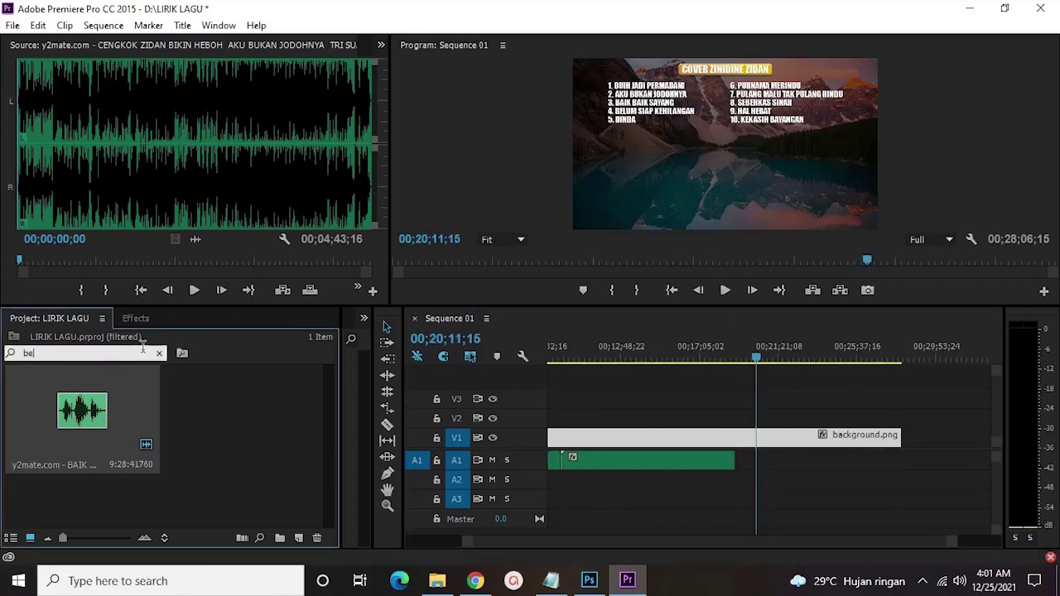
pyautogui.write('lum s')
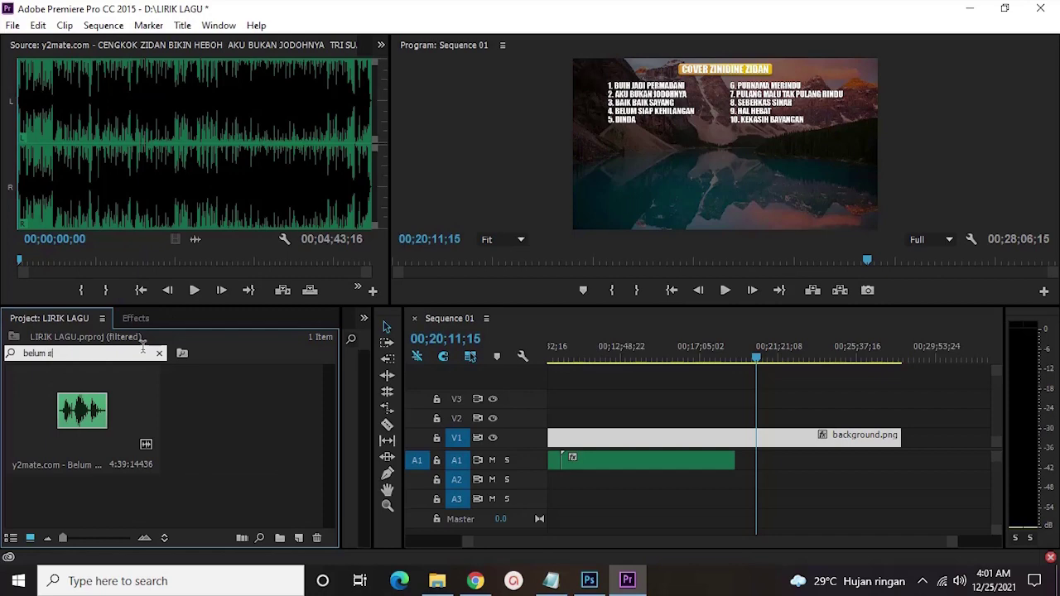
pyautogui.write('iap ke')
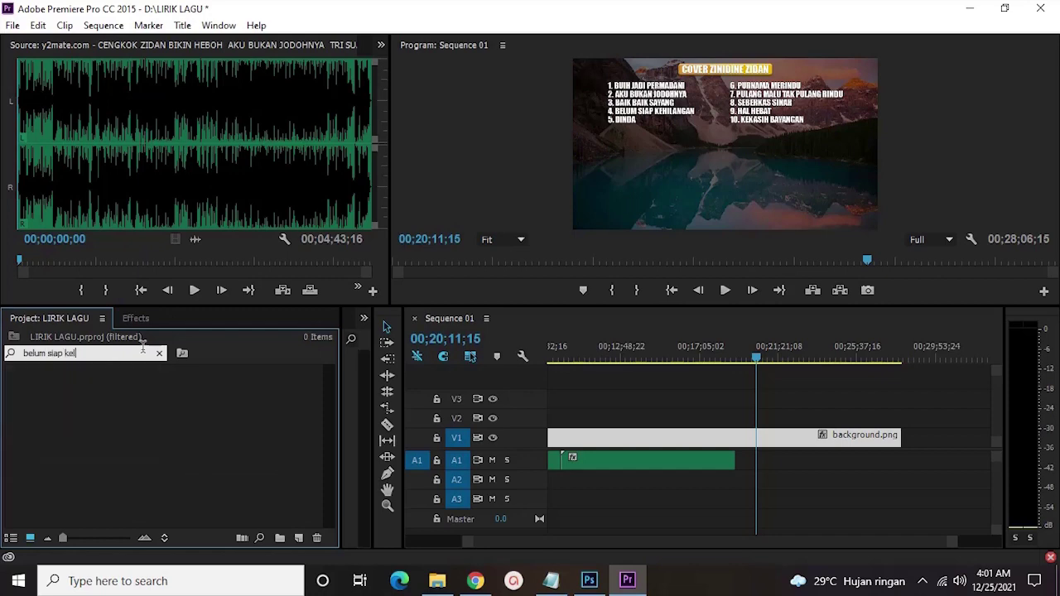
pyautogui.write('hilangan')
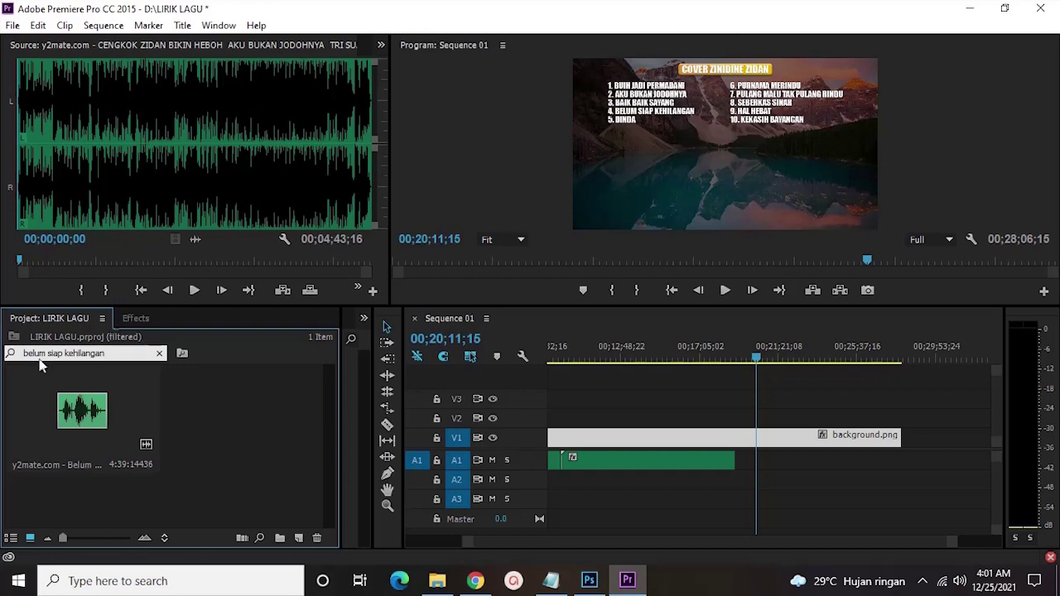
pyautogui.moveTo(91, 427); pyautogui.dragTo(760, 462)
pyautogui.doubleClick(764, 462)
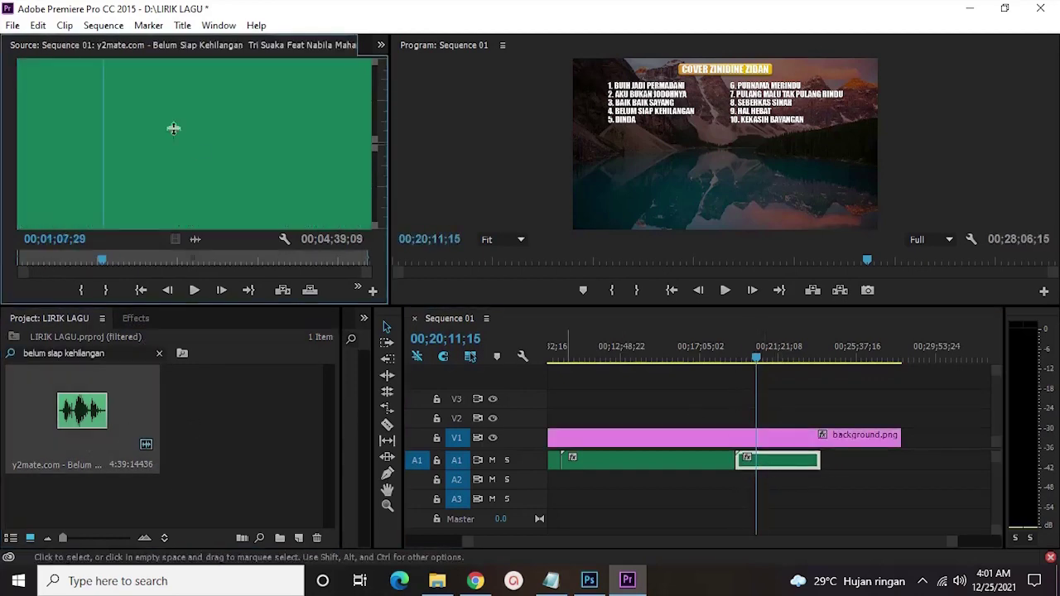
# - Extend the background.png clip on V1 well past the fourth song, to about 00;40;12;10
pyautogui.click(862, 358)
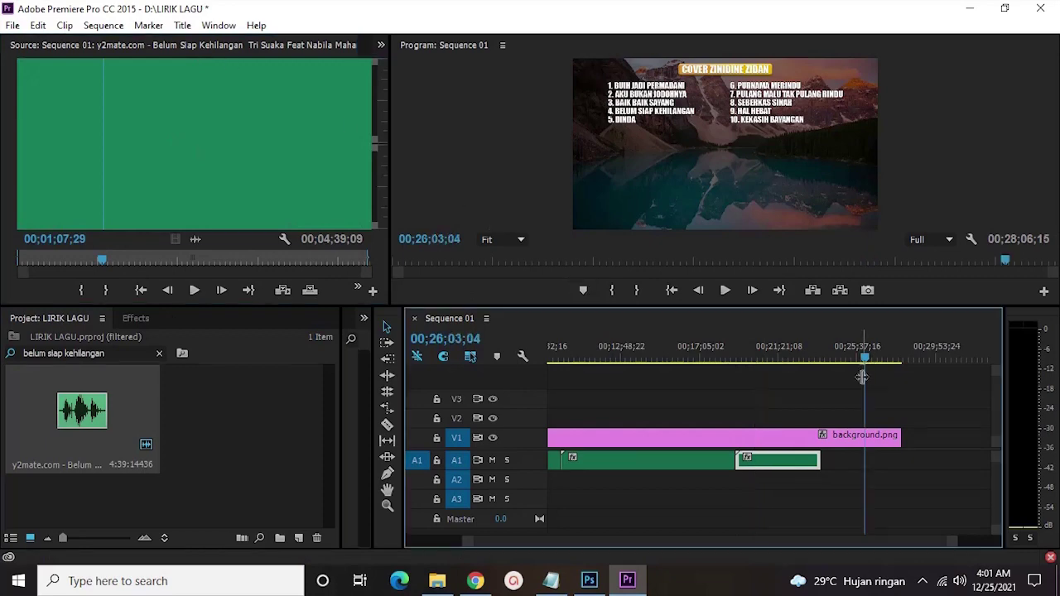
pyautogui.hscroll(2, 828, 389)
pyautogui.moveTo(804, 436); pyautogui.dragTo(1024, 395)
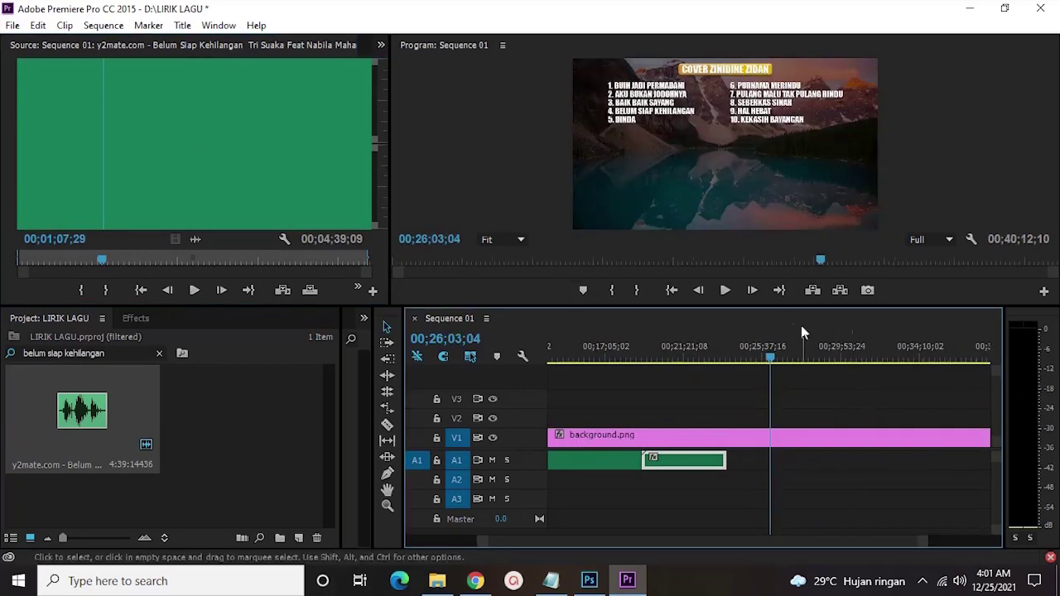
# - Find the DINDA song in the project and place it directly after Belum Siap Kehilangan on audio track A1
pyautogui.click(114, 353)
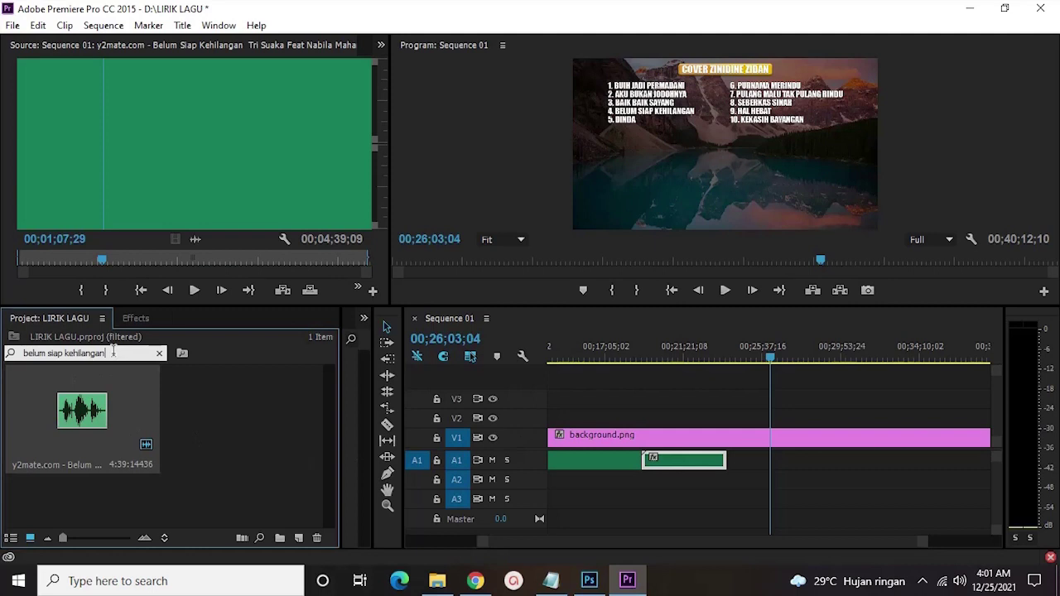
pyautogui.write('dinda')
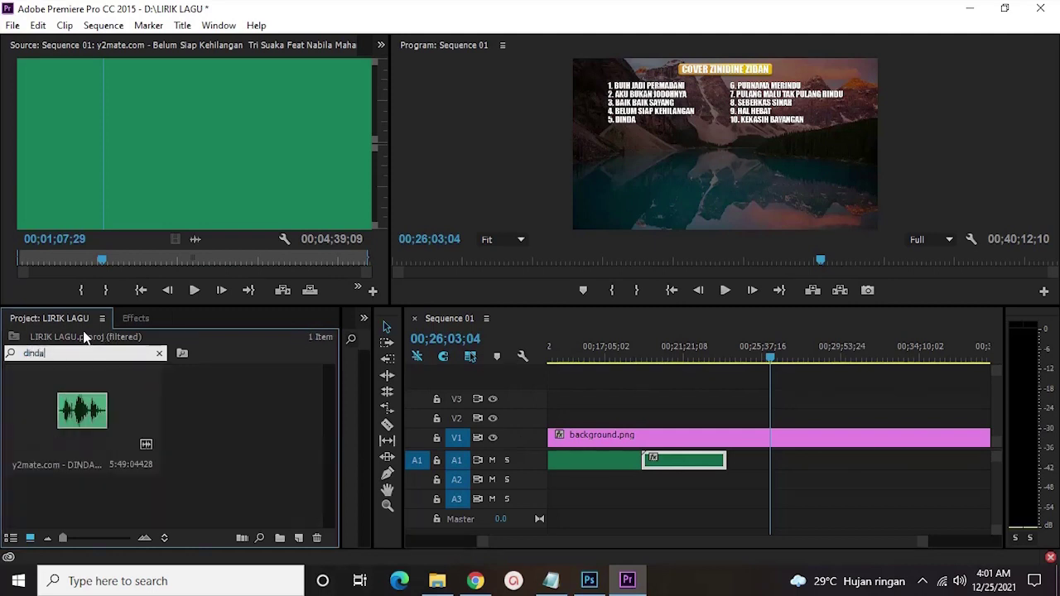
pyautogui.moveTo(127, 398); pyautogui.dragTo(734, 461)
pyautogui.scroll(-2, 759, 347)
pyautogui.click(765, 348)
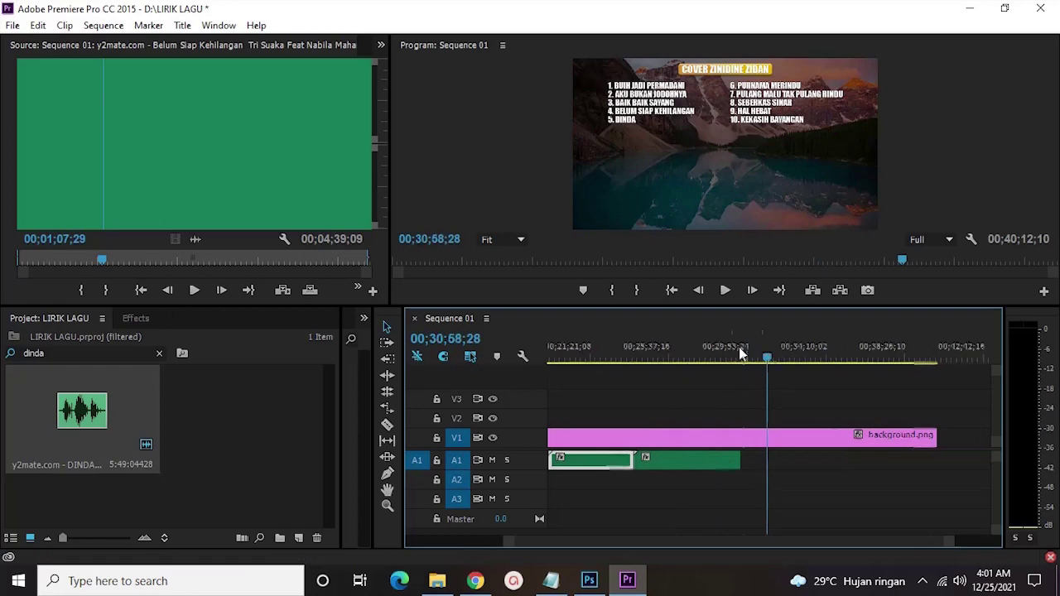
pyautogui.scroll(-1, 741, 350)
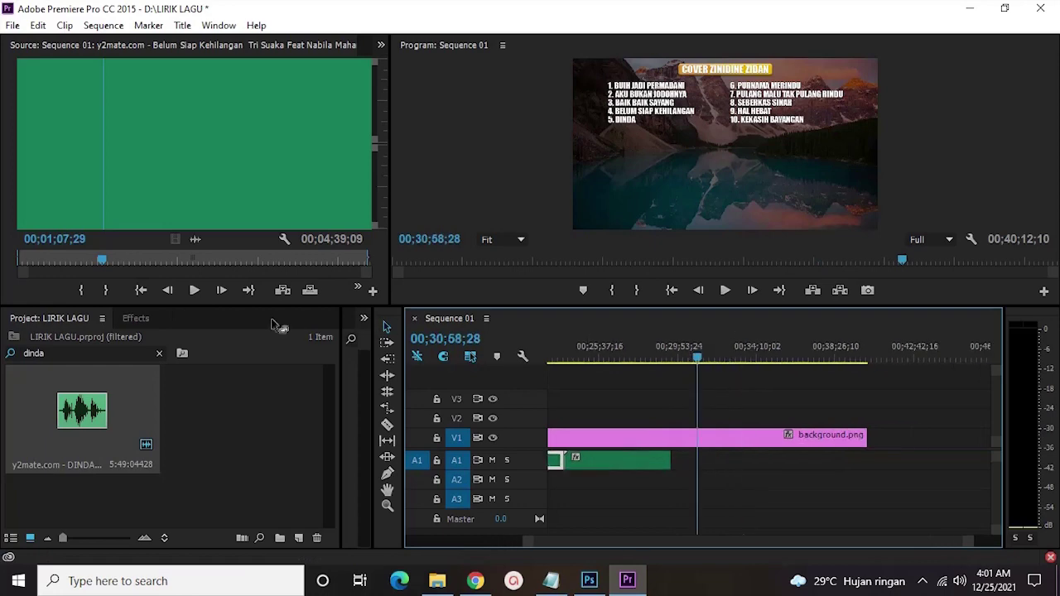
# - Place the PURNAMA MERINDU song directly after DINDA on A1 and extend the background.png clip to about 00;50;37;01
pyautogui.click(138, 348)
pyautogui.write('purnama')
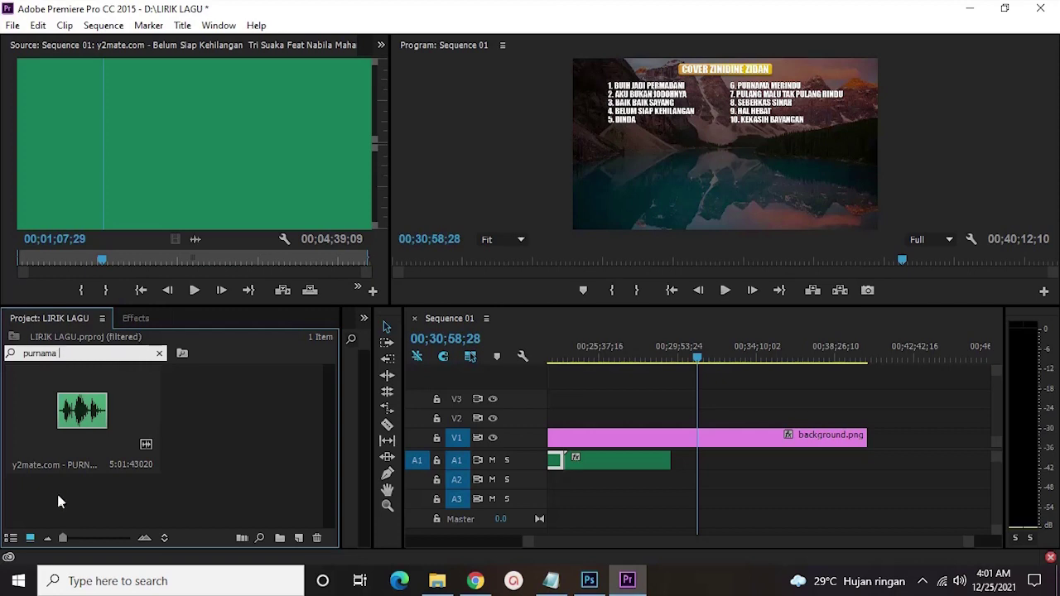
pyautogui.moveTo(83, 426); pyautogui.dragTo(684, 458)
pyautogui.scroll(-1, 781, 440)
pyautogui.moveTo(803, 437); pyautogui.dragTo(990, 432)
pyautogui.click(785, 356)
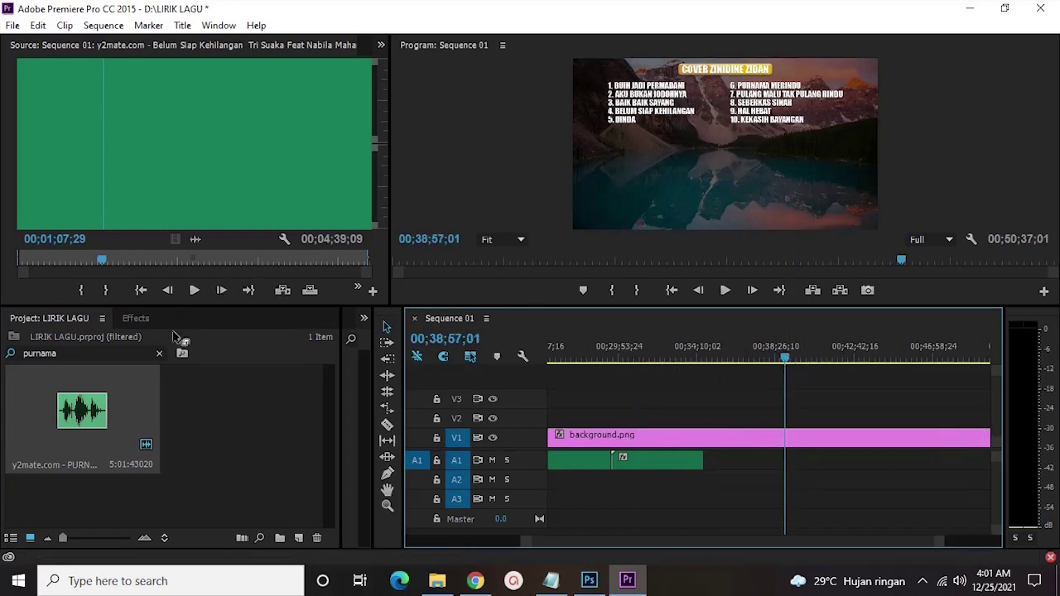
# - Find the PULANG MALU TAK PULANG RINDU song and place it directly after the sixth song on audio track A1
pyautogui.click(127, 352)
pyautogui.write('pukl')
pyautogui.press('BackSpace')
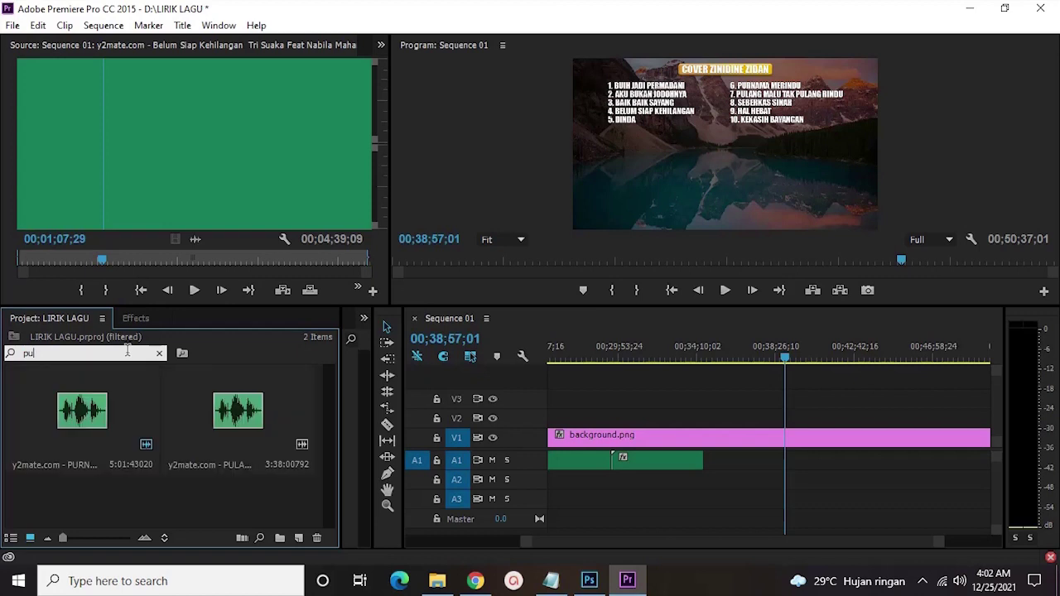
pyautogui.doubleClick(98, 418)
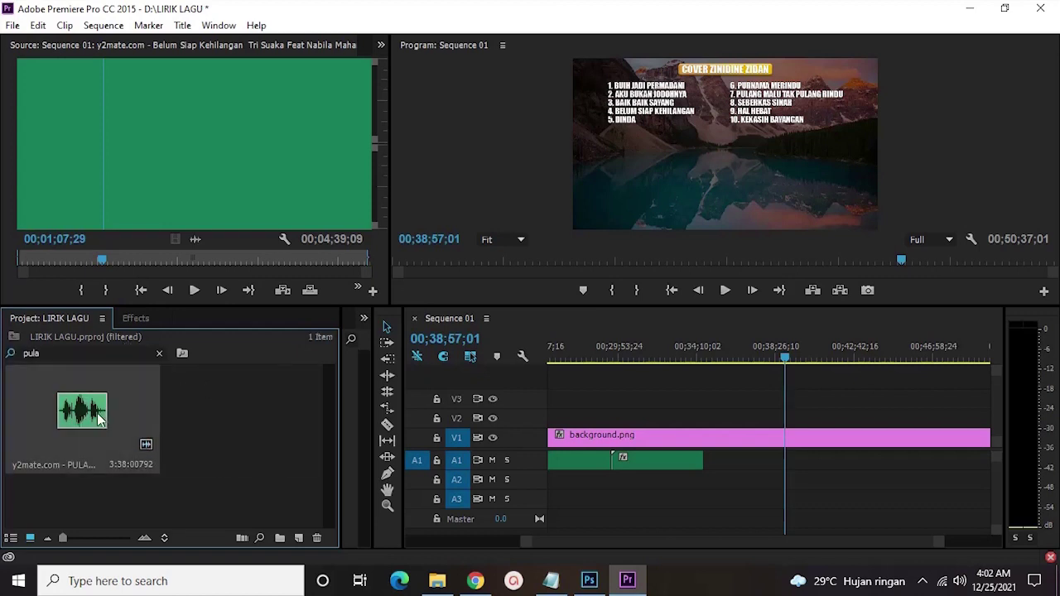
pyautogui.moveTo(112, 406); pyautogui.dragTo(717, 458)
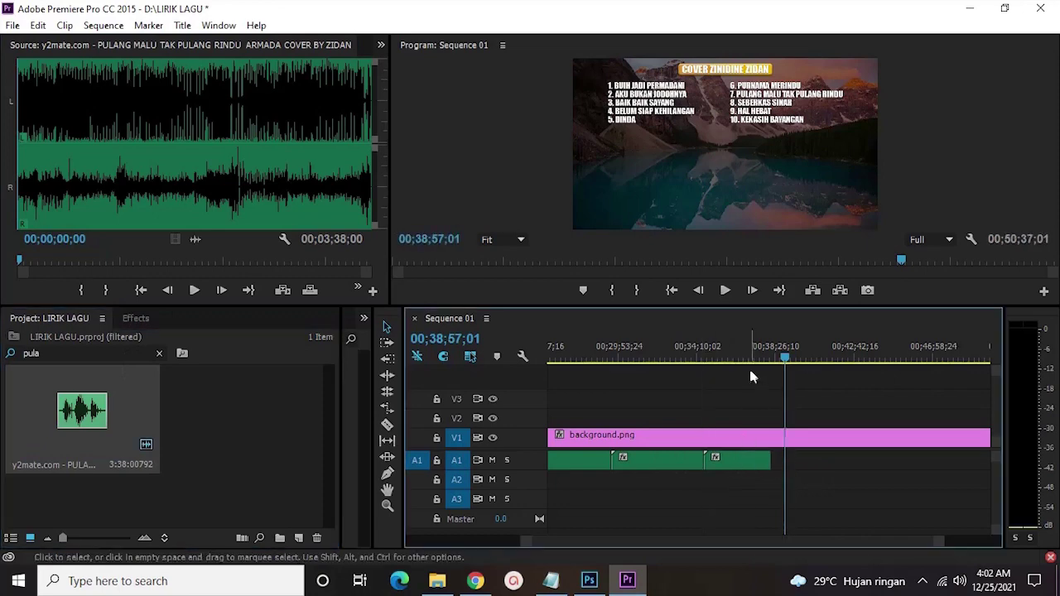
pyautogui.scroll(-2, 750, 377)
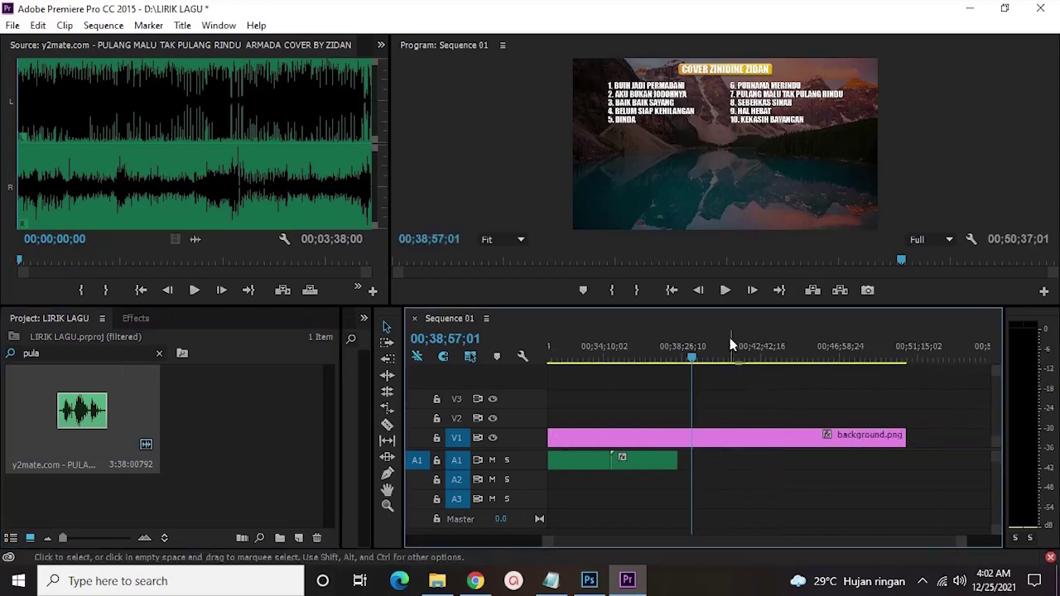
# - Find the SEBERKAS SINAR song in the project and place it directly after the seventh song on audio track A1
pyautogui.click(135, 351)
pyautogui.write('seber')
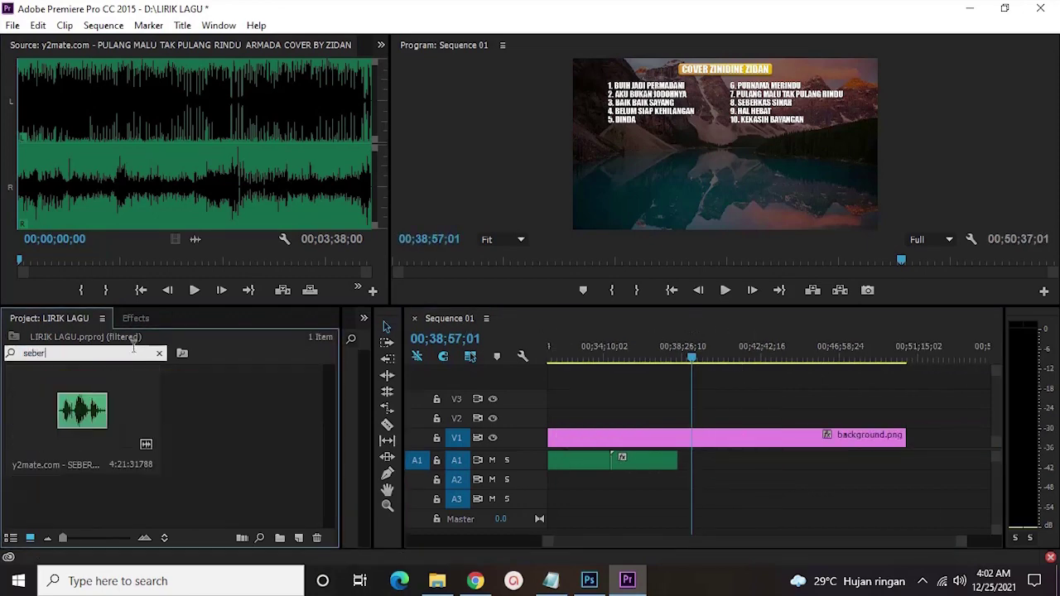
pyautogui.moveTo(105, 409); pyautogui.dragTo(692, 459)
pyautogui.click(777, 352)
pyautogui.scroll(-3, 719, 379)
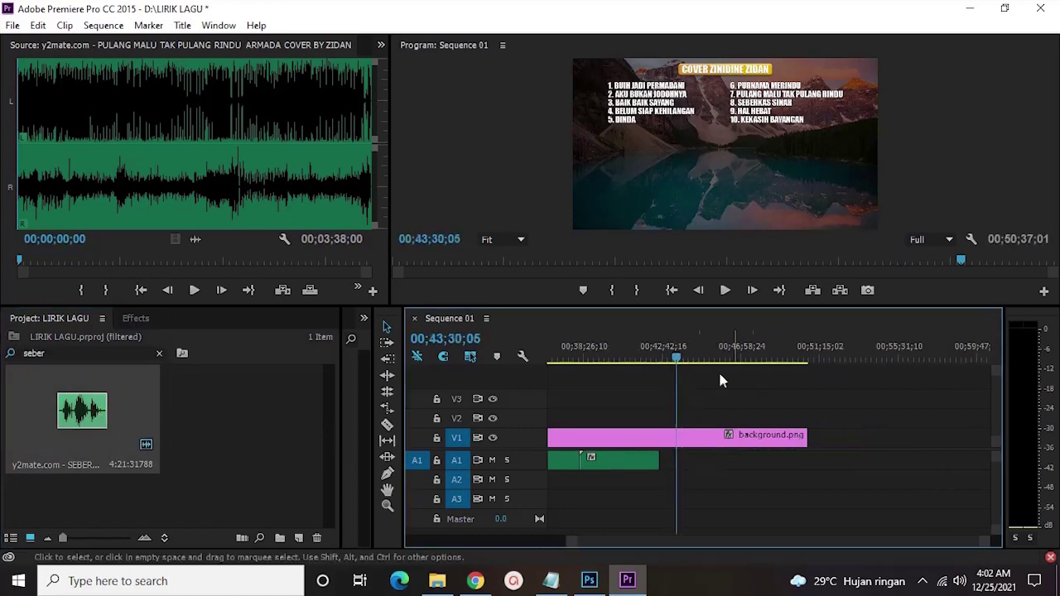
# - Find the HAL HEBAT song in the project and place it directly after SEBERKAS SINAR on audio track A1
pyautogui.click(105, 354)
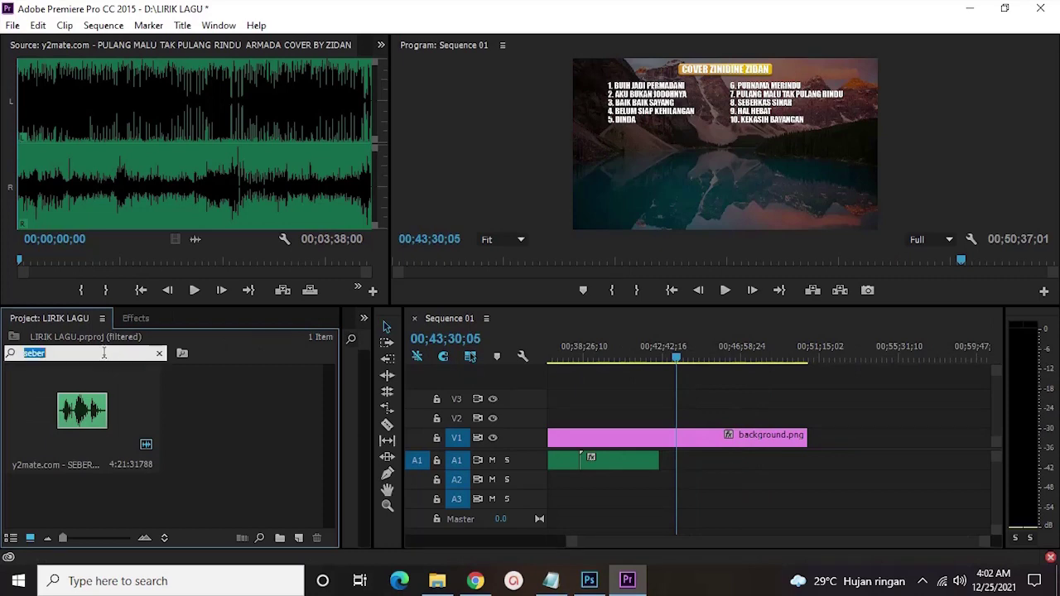
pyautogui.press('BackSpace')
pyautogui.write('hal g')
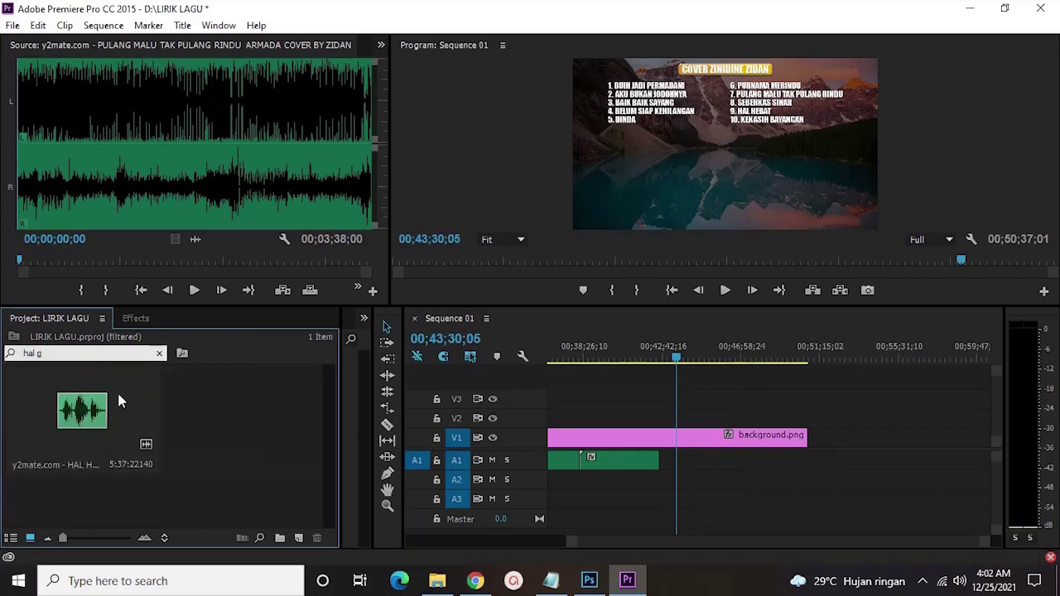
pyautogui.press('BackSpace')
pyautogui.write('h')
pyautogui.doubleClick(117, 408)
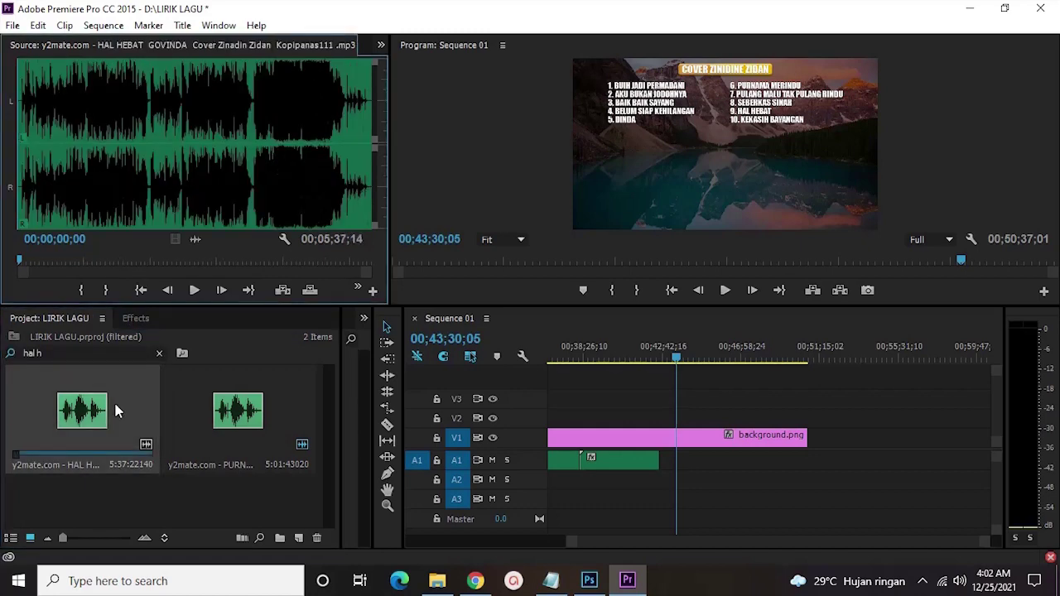
pyautogui.moveTo(103, 366); pyautogui.dragTo(698, 462)
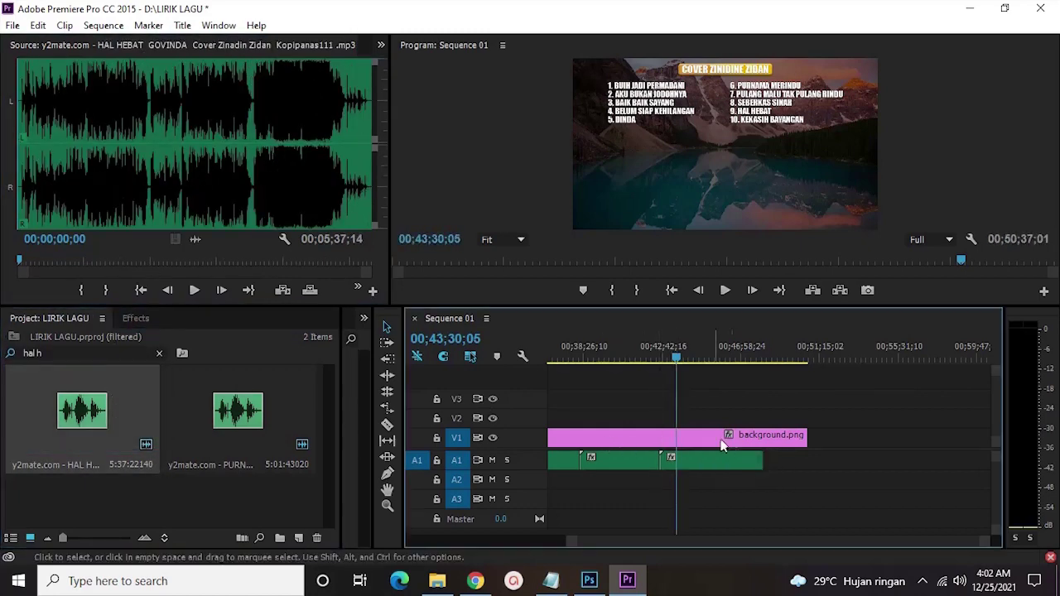
# - Find the KEKASIH BAYANGAN song in the project and place it directly after HAL HEBAT on audio track A1
pyautogui.click(108, 351)
pyautogui.write('kekas')
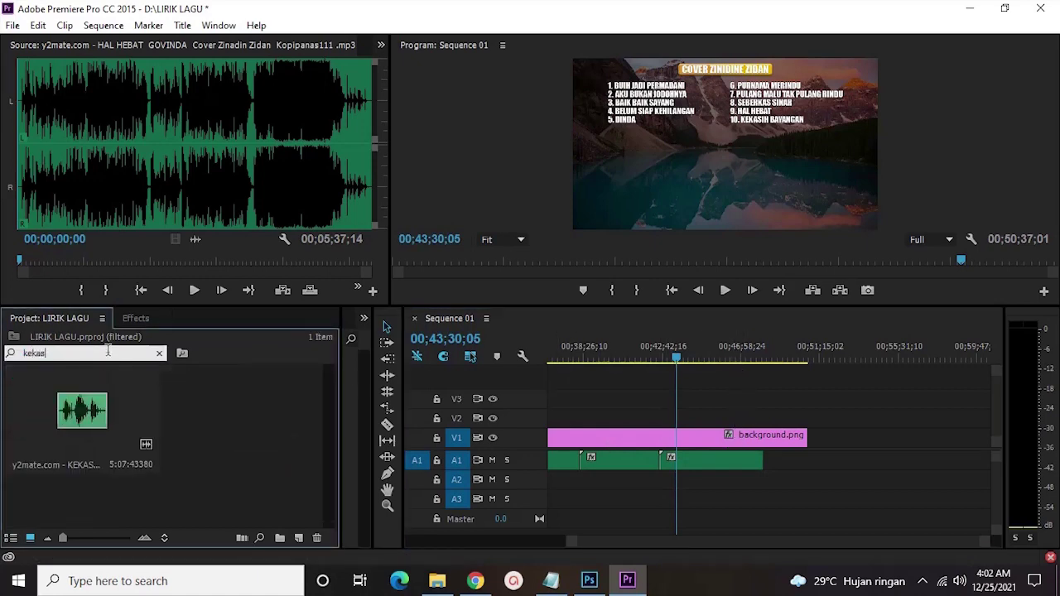
pyautogui.write('i')
pyautogui.moveTo(82, 410); pyautogui.dragTo(766, 463)
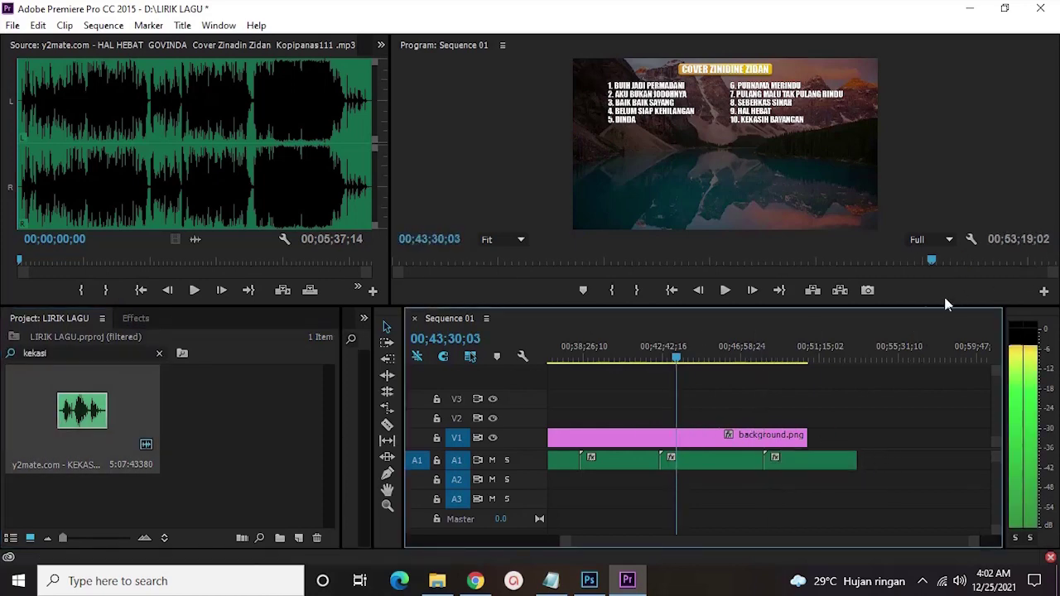
# - Extend the background.png clip to the end of the last song and return the playhead to the sequence start
pyautogui.moveTo(839, 436); pyautogui.dragTo(857, 436)
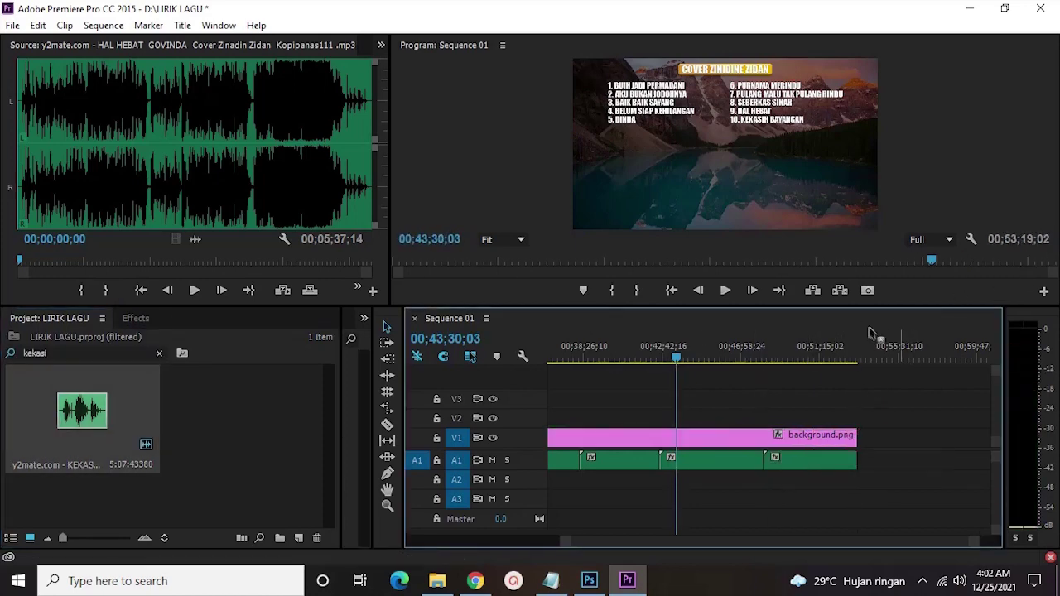
pyautogui.click(779, 290)
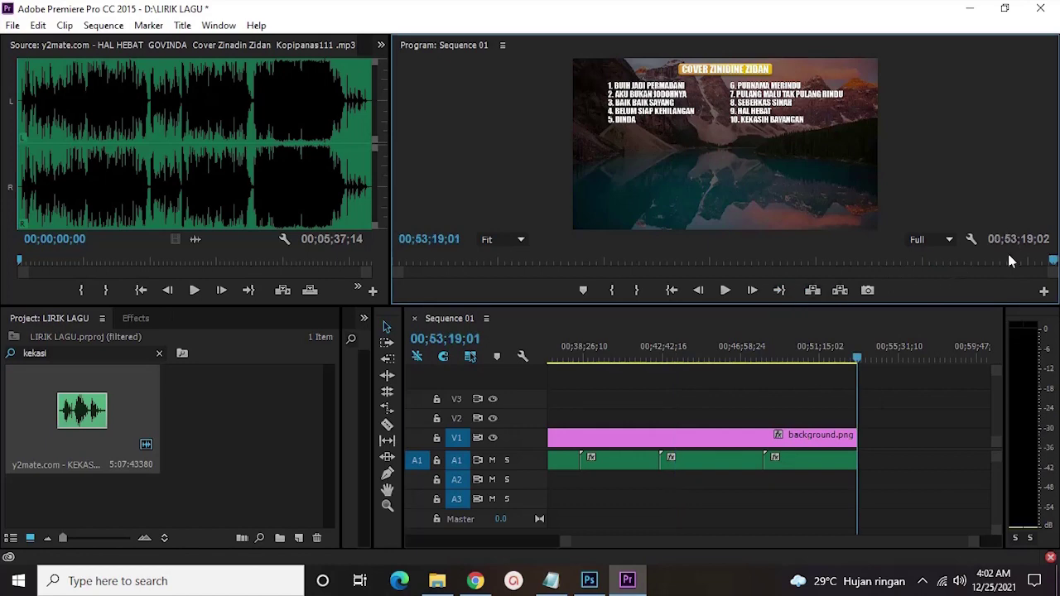
pyautogui.moveTo(565, 542); pyautogui.dragTo(404, 554)
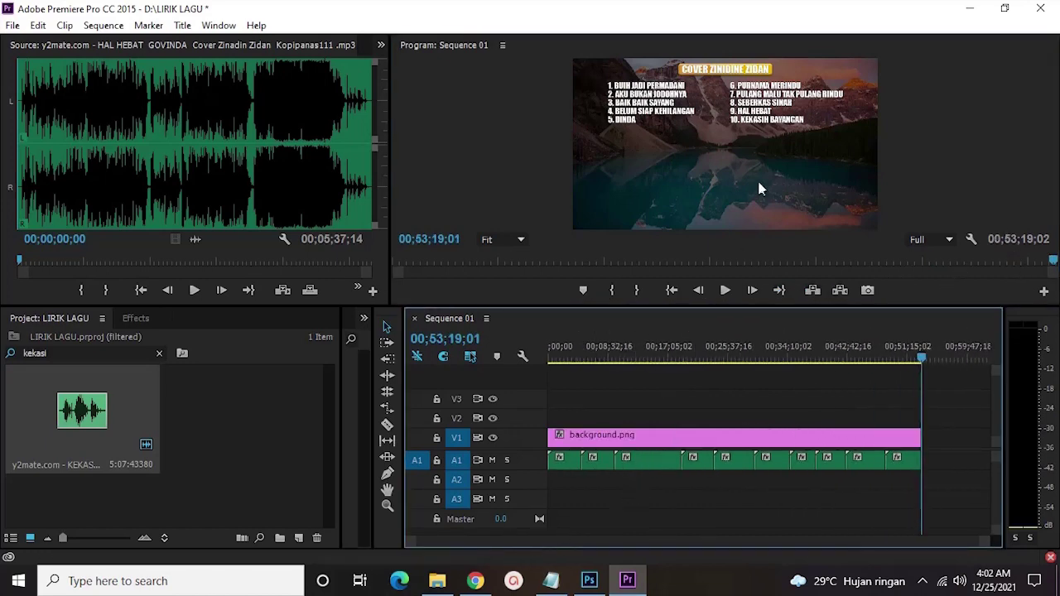
pyautogui.click(672, 290)
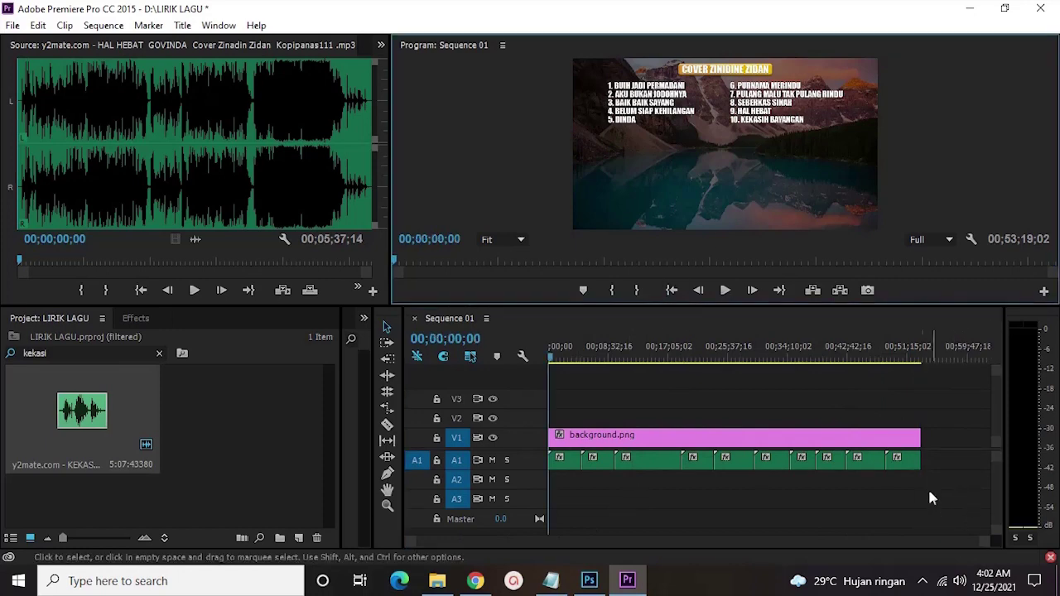
# - Clear the project search, place the snow green screen clip at the start of V2, and unlink and delete its audio
pyautogui.click(159, 352)
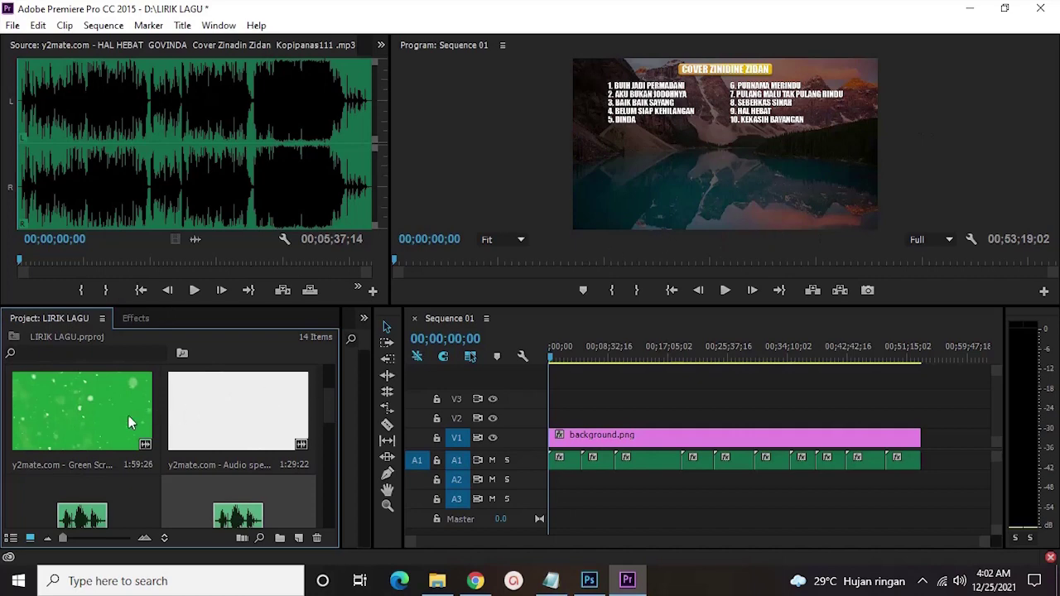
pyautogui.moveTo(106, 419); pyautogui.dragTo(534, 419)
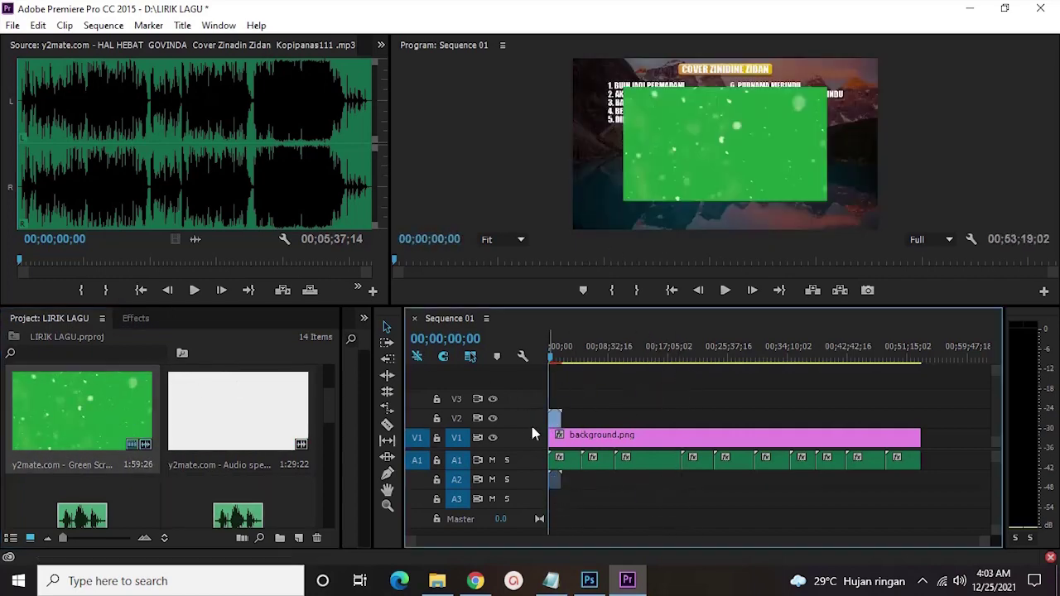
pyautogui.rightClick(557, 489)
pyautogui.click(603, 236)
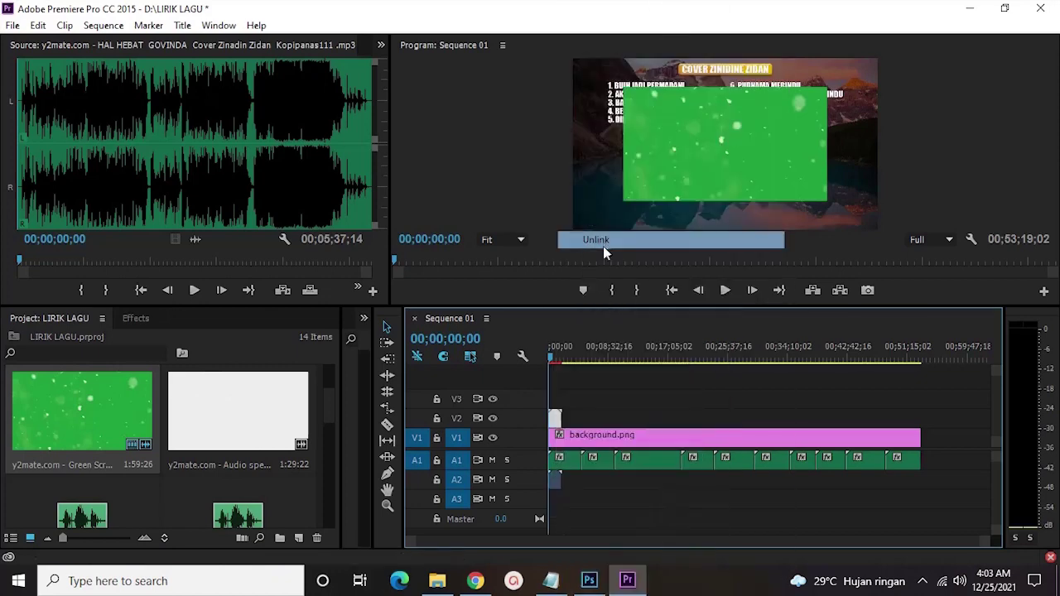
pyautogui.press('Delete')
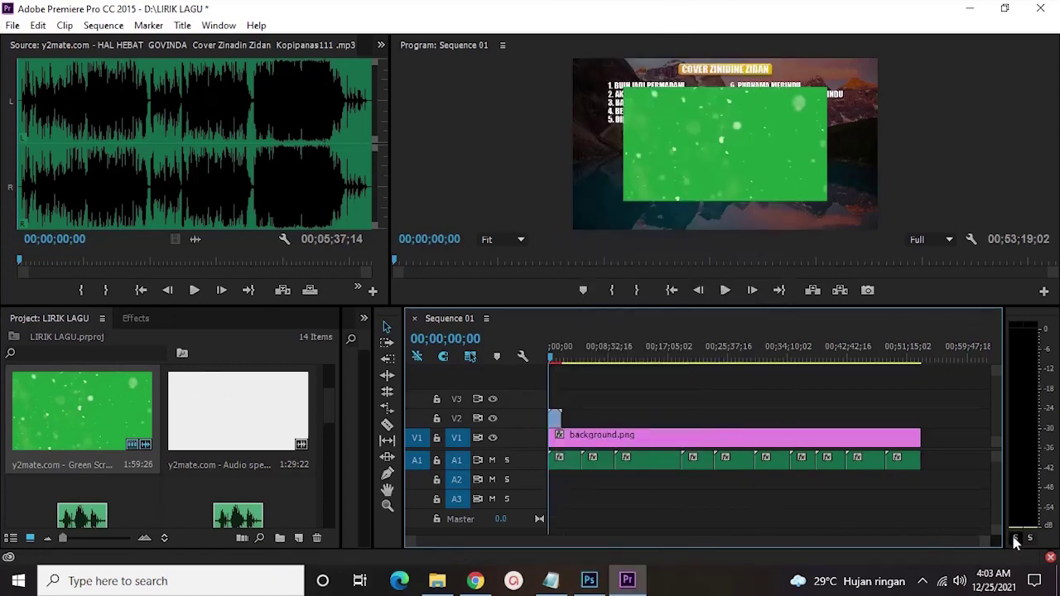
# - Scale the snow green screen clip on V2 to the frame size and preview it at about 00;00;33;22
pyautogui.moveTo(994, 542); pyautogui.dragTo(784, 534)
pyautogui.moveTo(678, 428); pyautogui.dragTo(625, 418)
pyautogui.rightClick(625, 418)
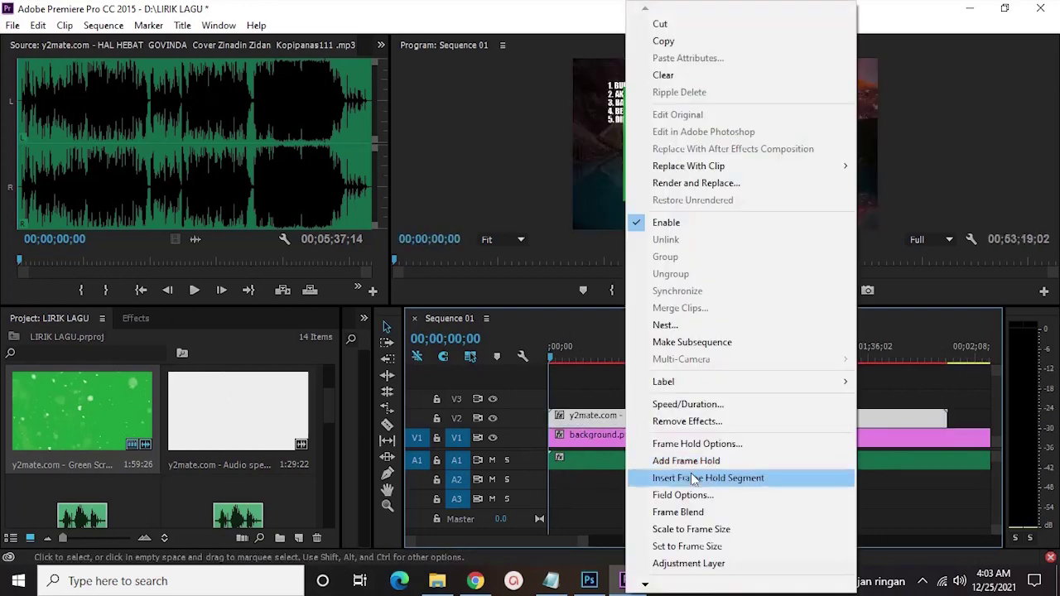
pyautogui.click(704, 529)
pyautogui.click(660, 358)
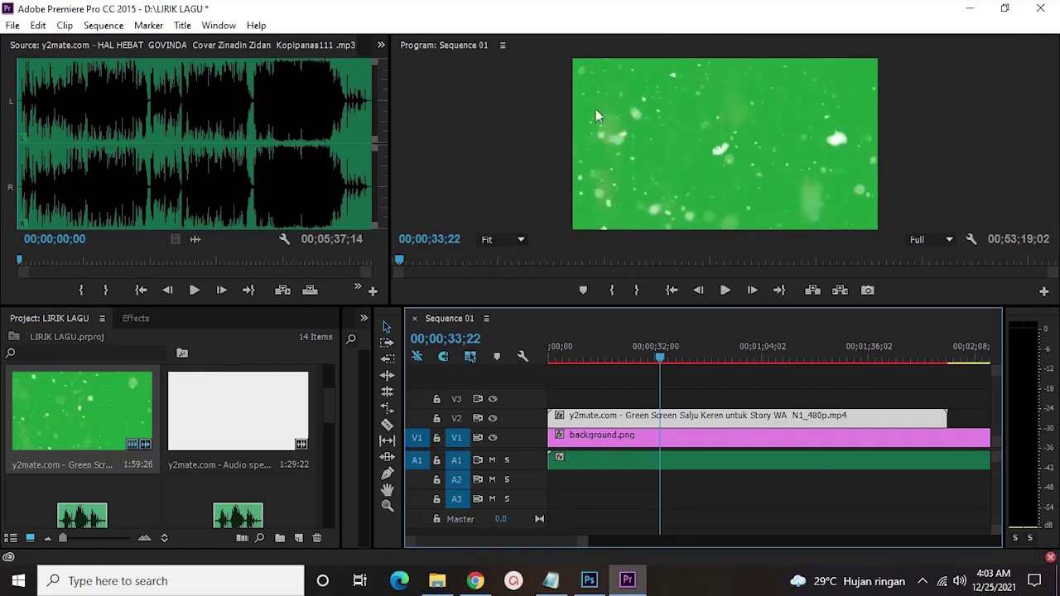
# - Find the Ultra Key effect and apply it to the snow green screen clip on V2
pyautogui.click(136, 319)
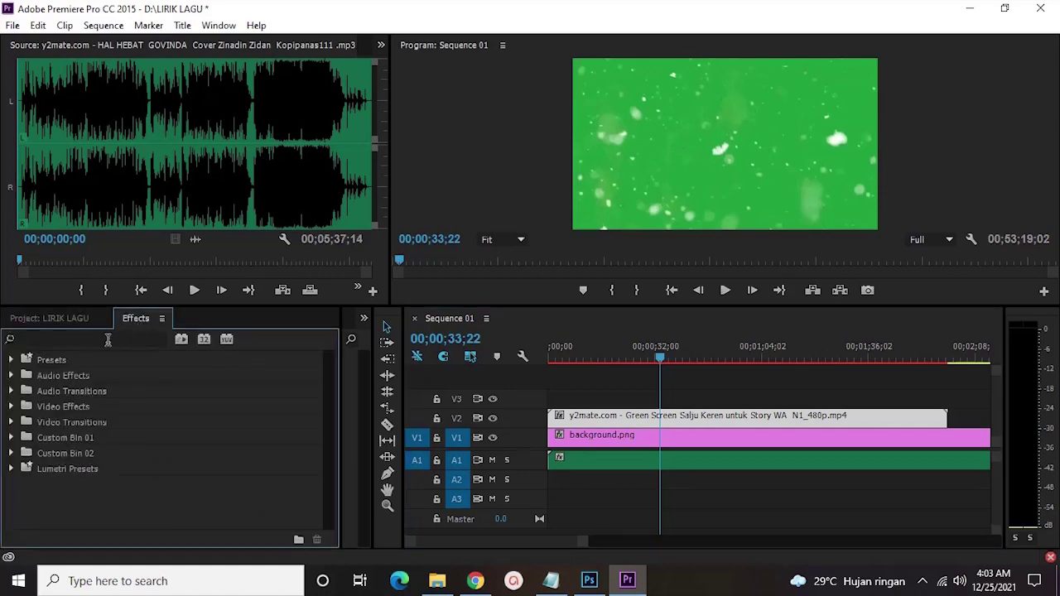
pyautogui.click(108, 339)
pyautogui.write('ultra key')
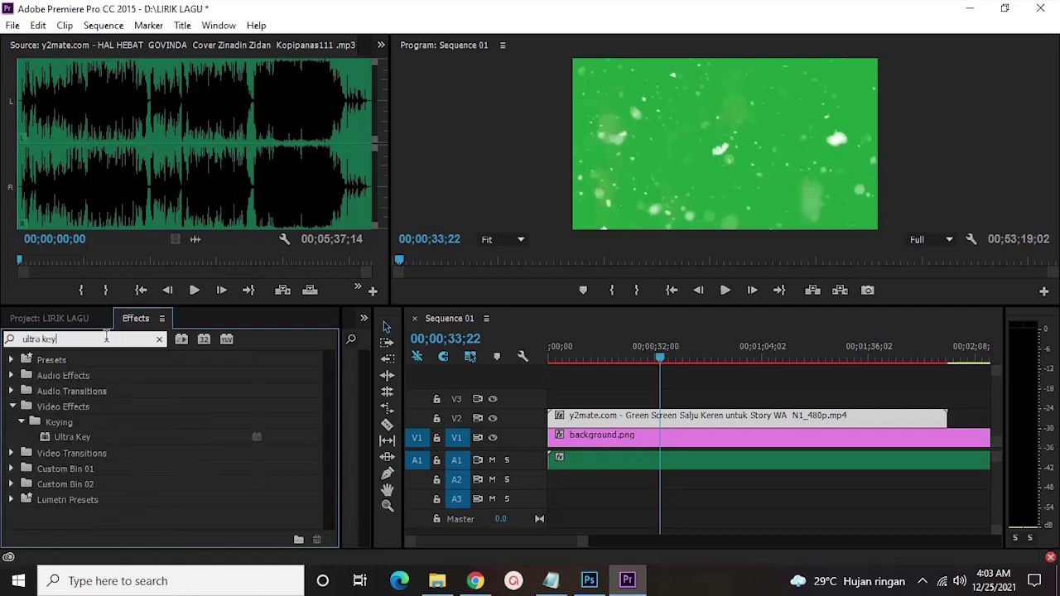
pyautogui.moveTo(76, 441); pyautogui.dragTo(538, 297)
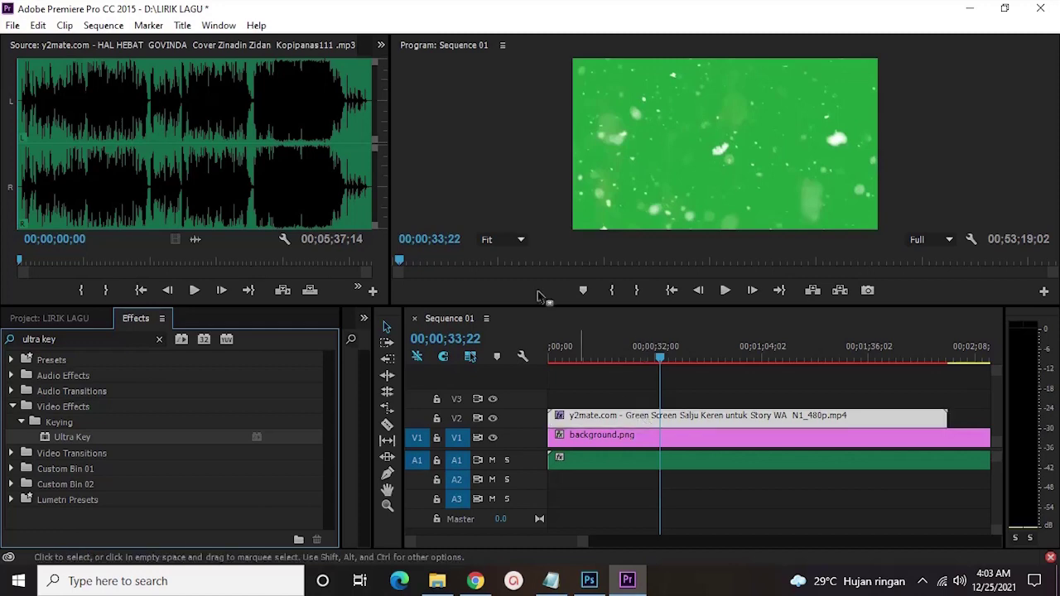
# - Set the Ultra Key colour of the snow clip by sampling its green background, and play a short preview
pyautogui.click(381, 45)
pyautogui.click(392, 69)
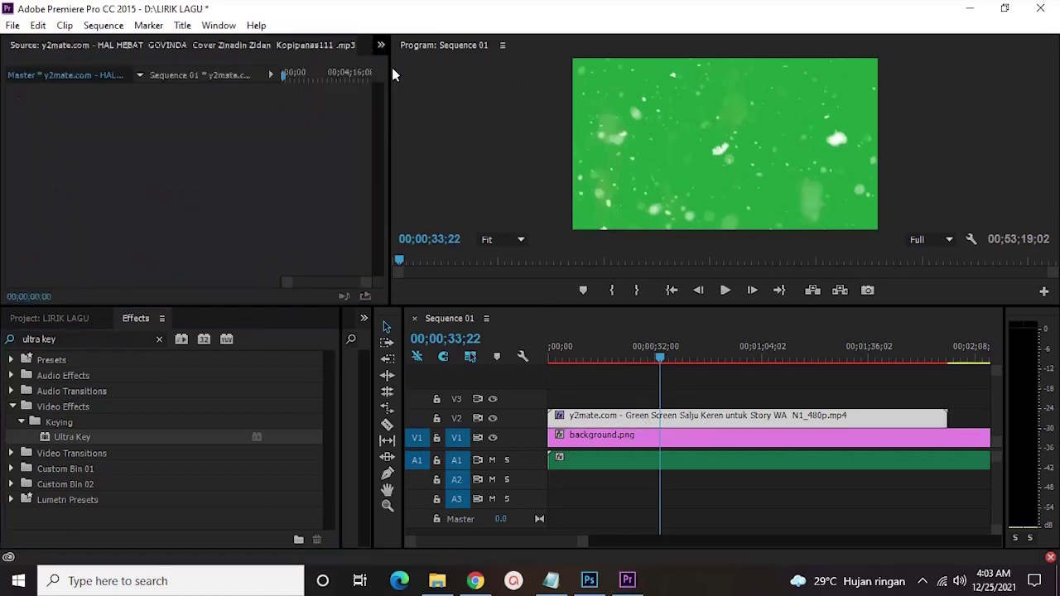
pyautogui.click(644, 418)
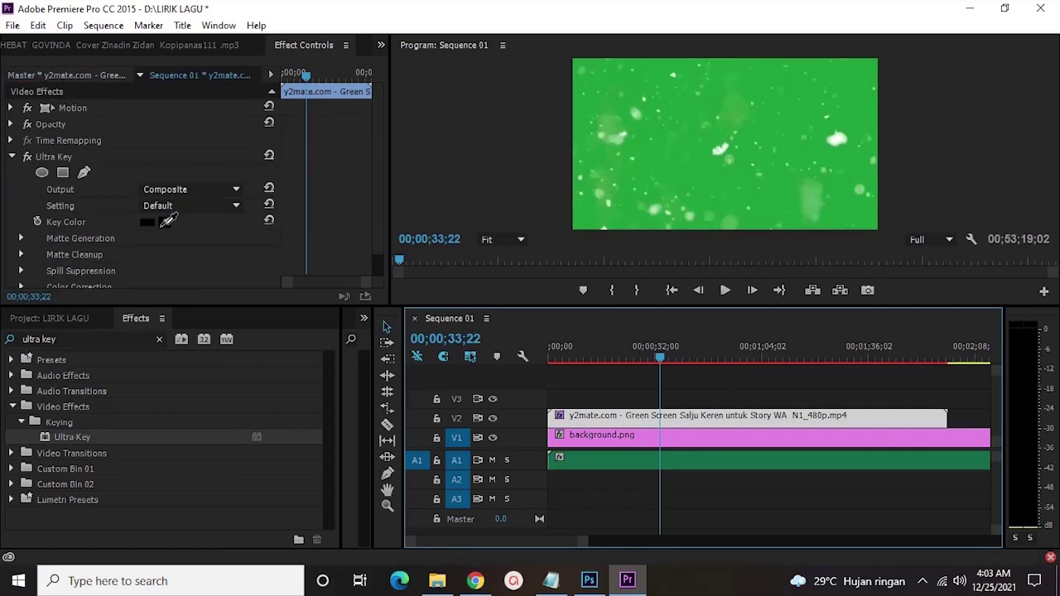
pyautogui.click(166, 220)
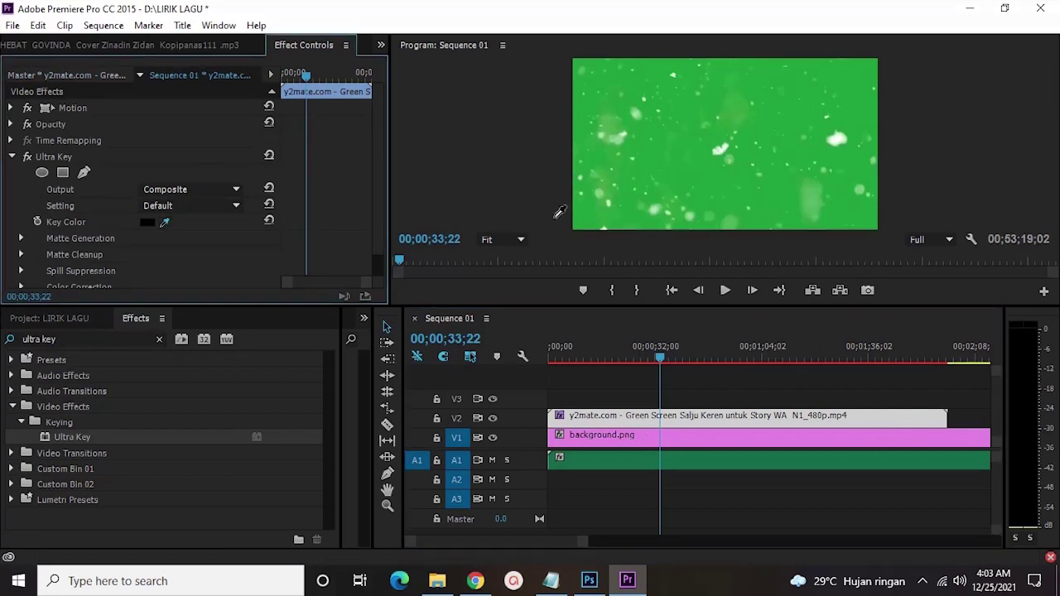
pyautogui.click(700, 148)
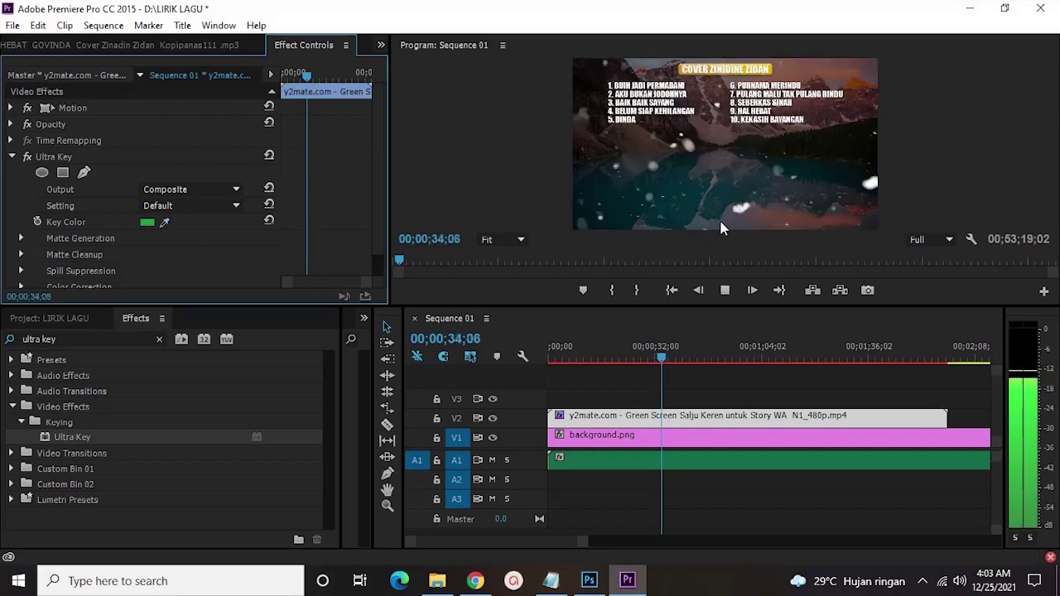
pyautogui.press('space')
# - Lower the snow clip's opacity to 65% and preview the overlay on the background
pyautogui.click(11, 125)
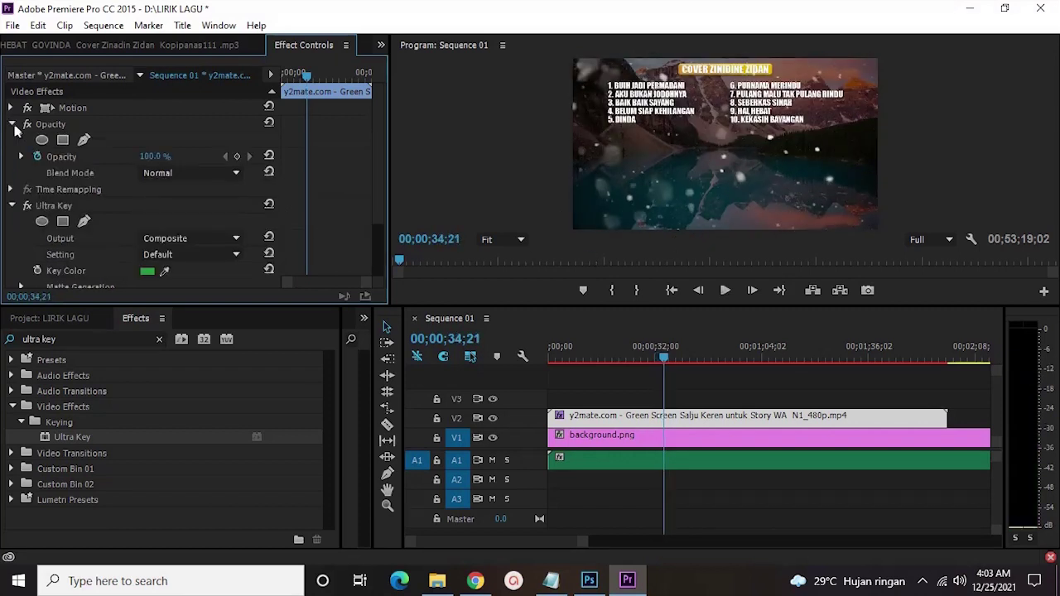
pyautogui.moveTo(166, 159); pyautogui.dragTo(129, 166)
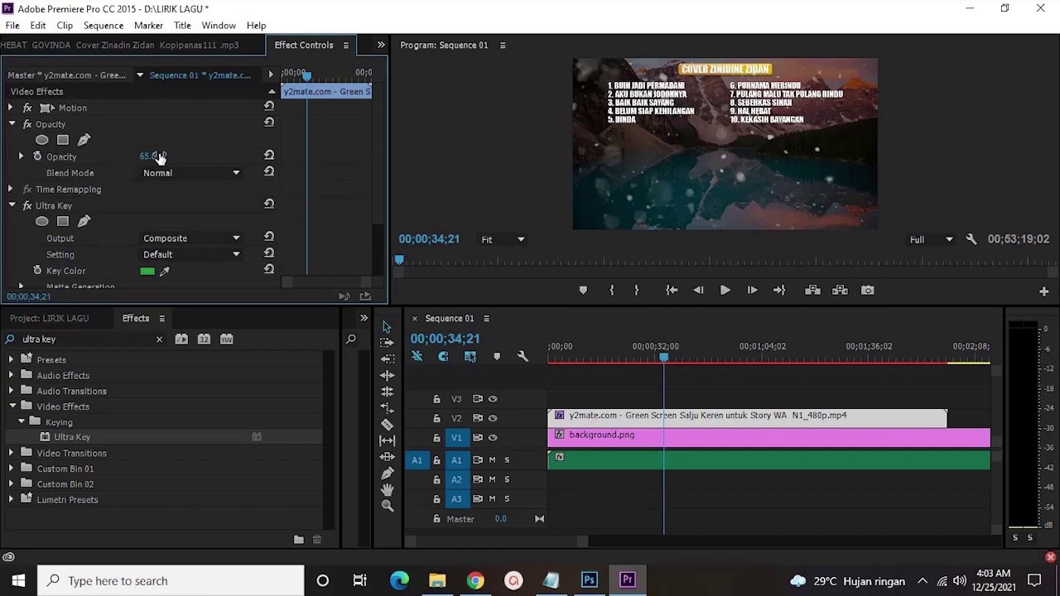
pyautogui.press('space')
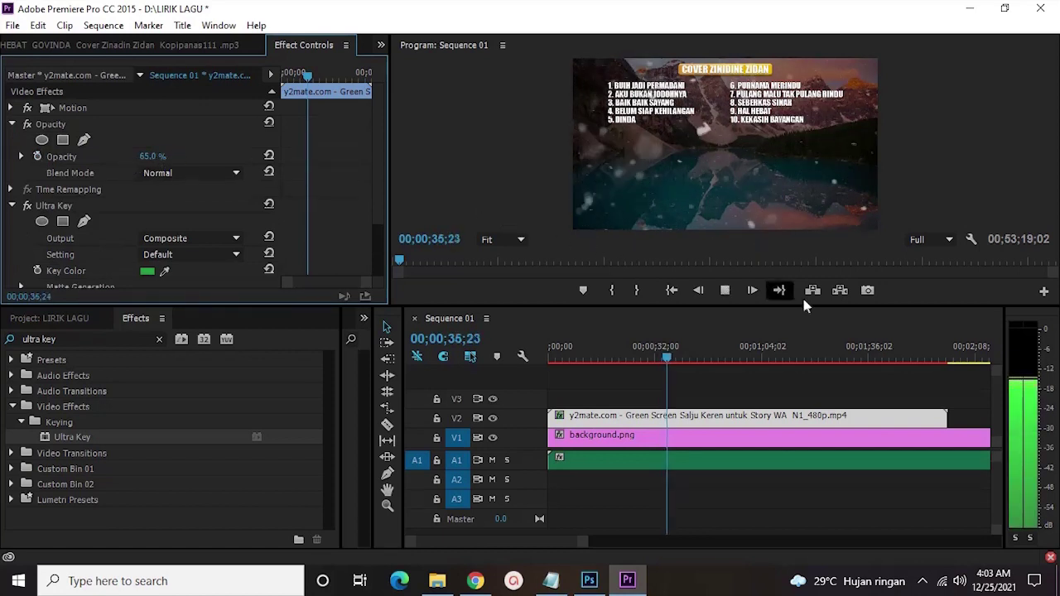
pyautogui.press('space')
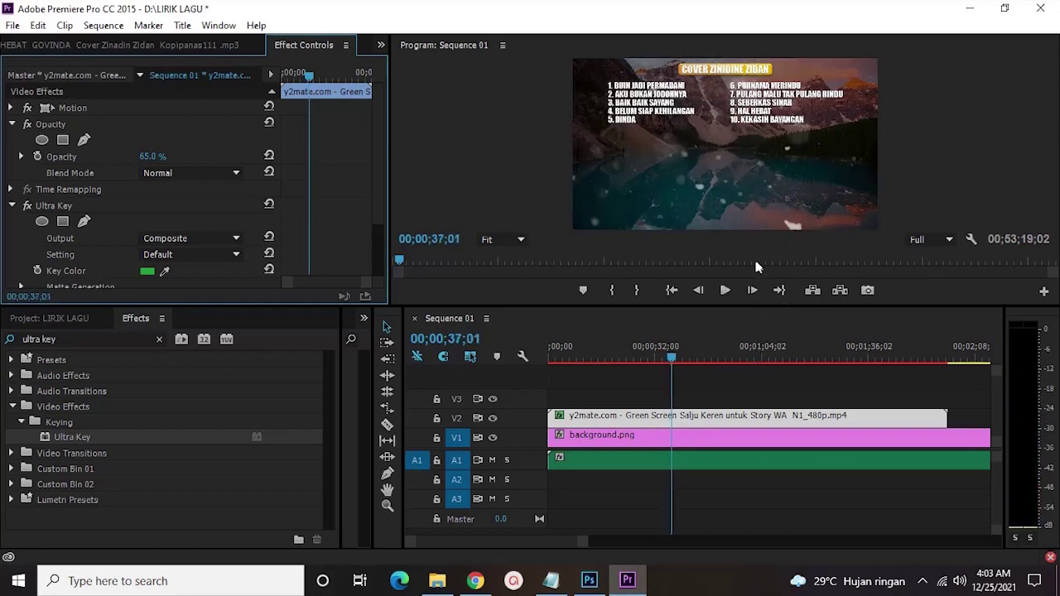
pyautogui.press('Left')
pyautogui.press('Left')
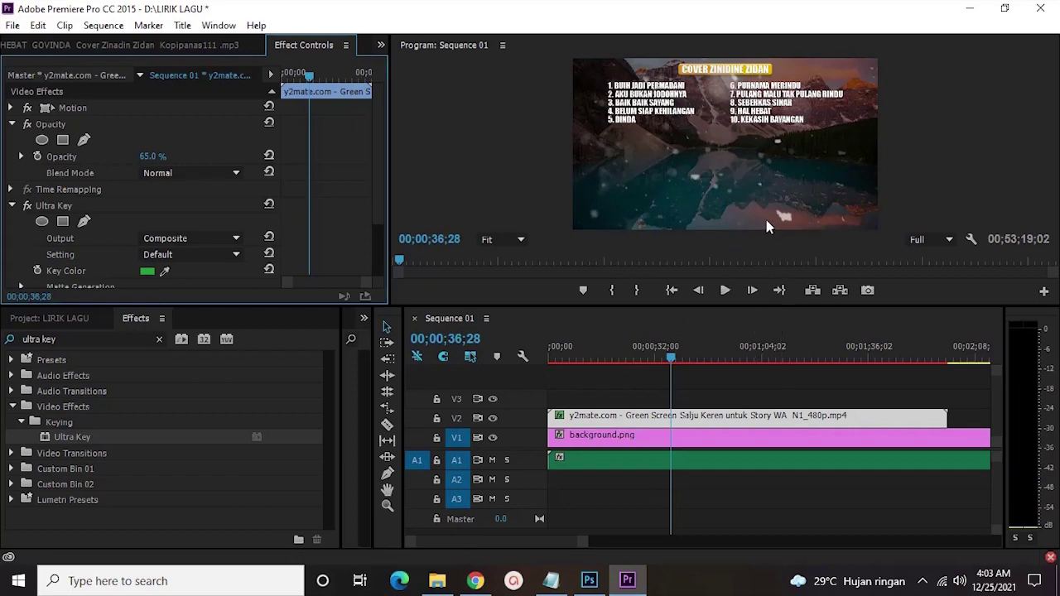
pyautogui.press('space')
# - Rate-stretch the snow clip on V2 to 76.87% speed and preview the snowfall
pyautogui.scroll(-2, 873, 460)
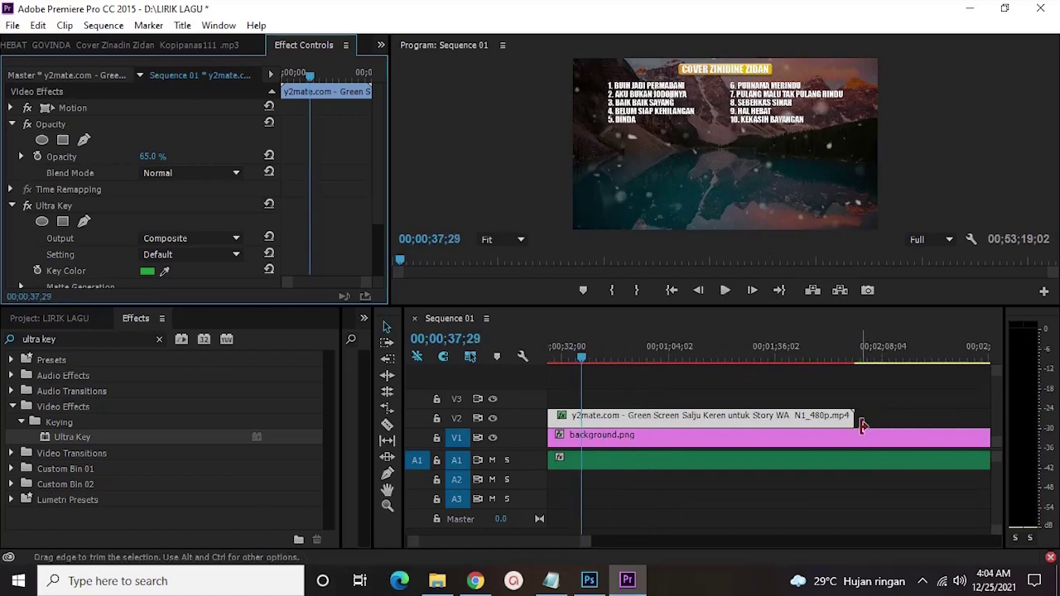
pyautogui.press('r')
pyautogui.moveTo(852, 420); pyautogui.dragTo(973, 420)
pyautogui.press('space')
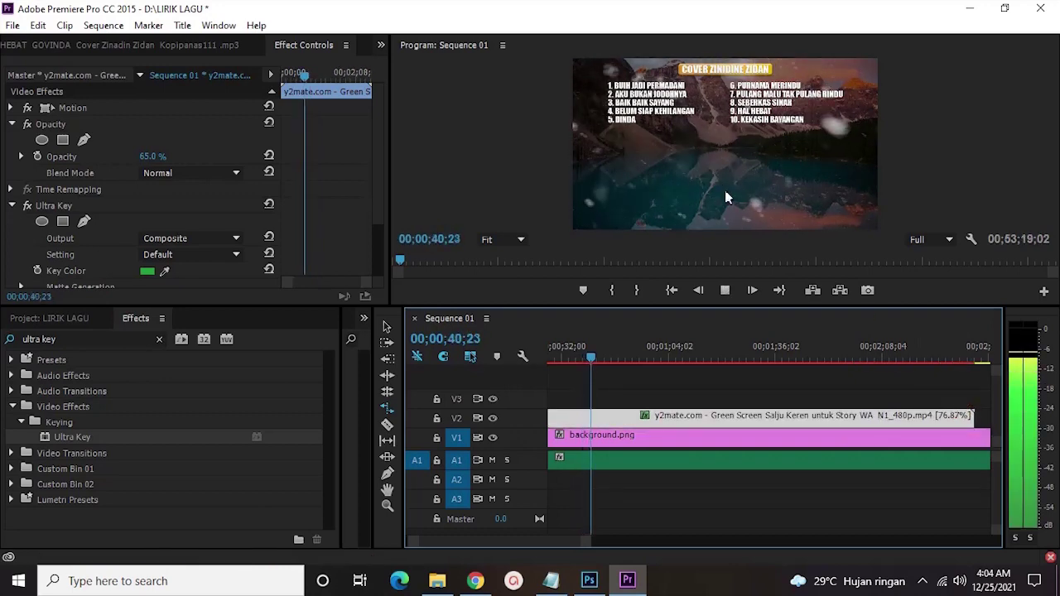
pyautogui.press('space')
# - Rate-stretch the snow clip on V2 further to 58.26% speed and play it back
pyautogui.hscroll(5, 778, 398)
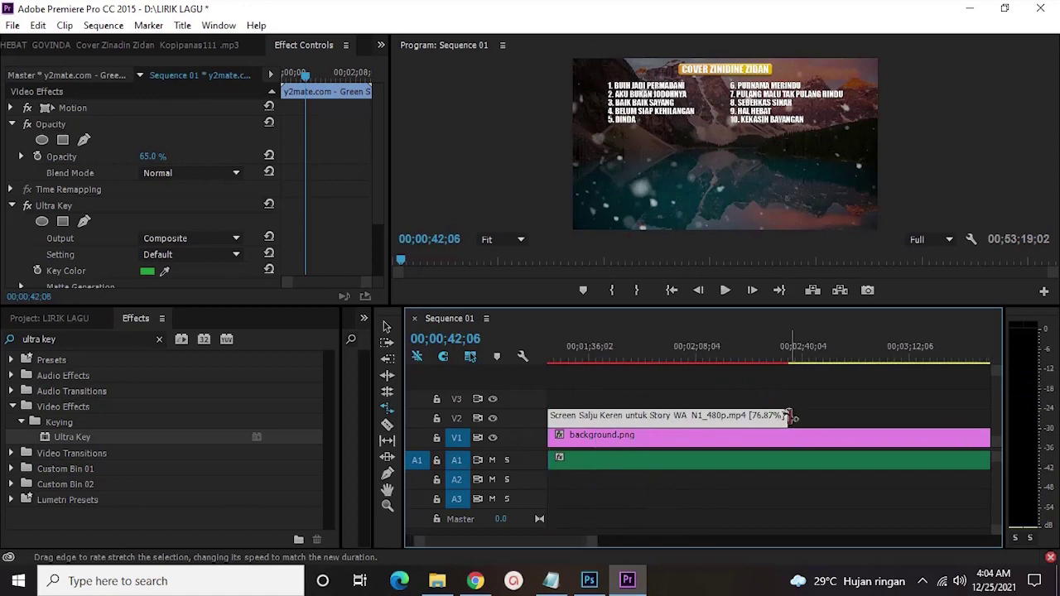
pyautogui.moveTo(789, 418); pyautogui.dragTo(953, 418)
pyautogui.press('space')
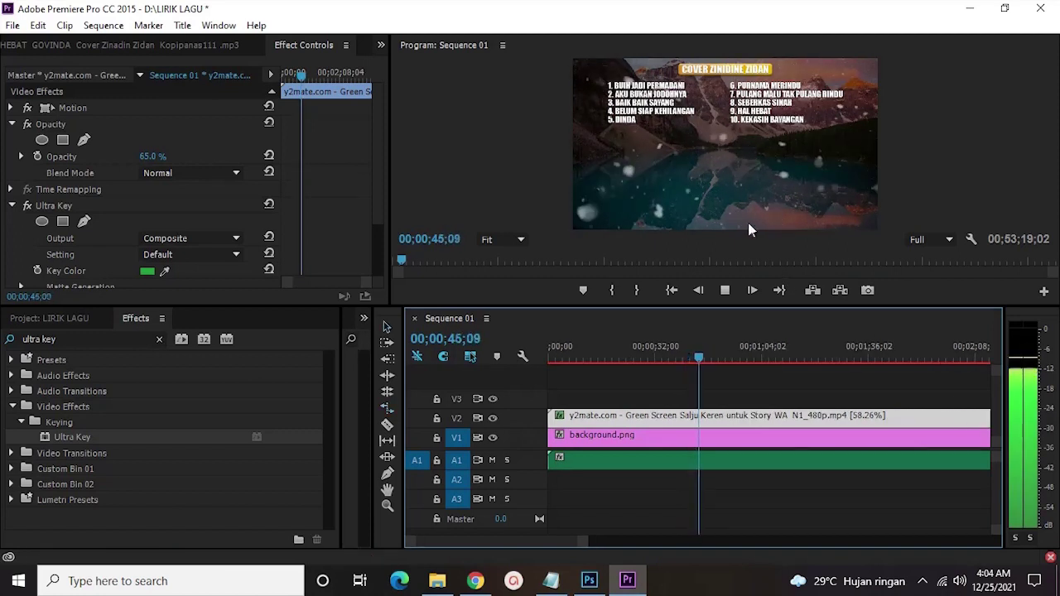
pyautogui.scroll(-3, 585, 544)
pyautogui.scroll(1, 734, 501)
pyautogui.press('space')
# - Rate-stretch the snow clip on V2 to the end of the first song and preview it
pyautogui.press('r')
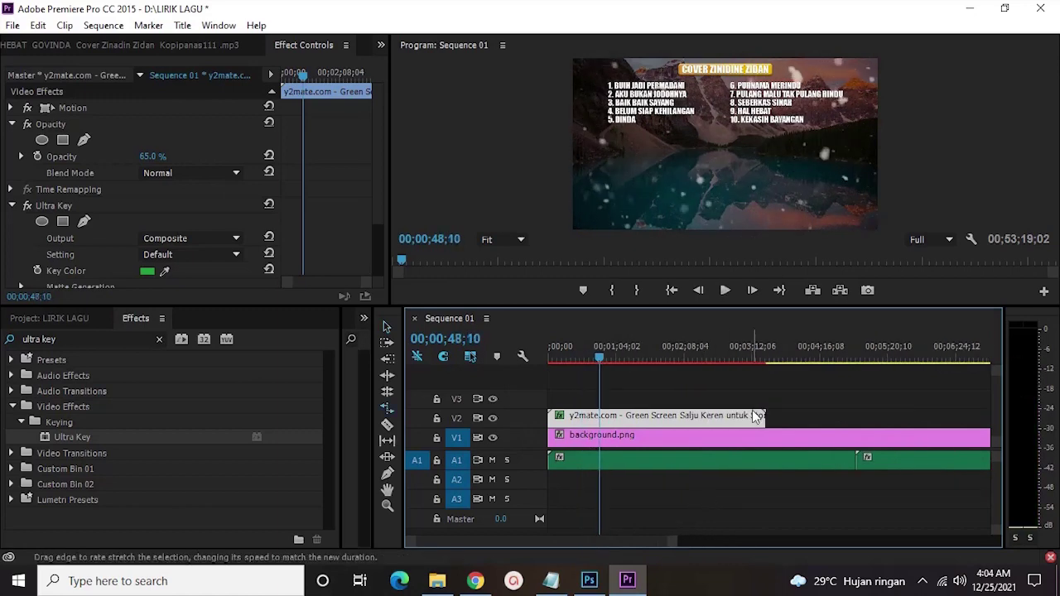
pyautogui.moveTo(764, 416); pyautogui.dragTo(855, 417)
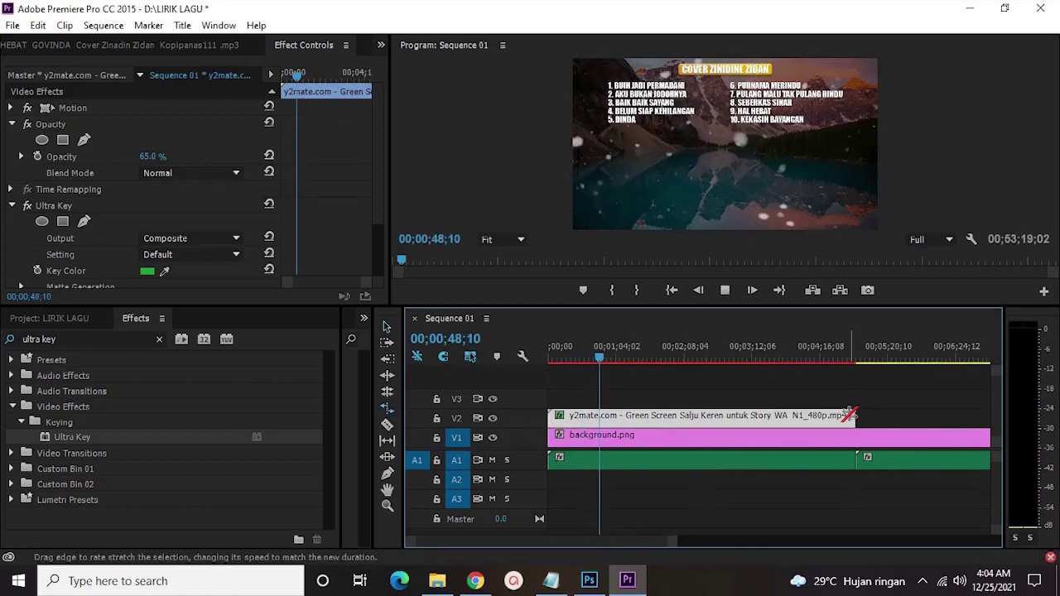
pyautogui.press('space')
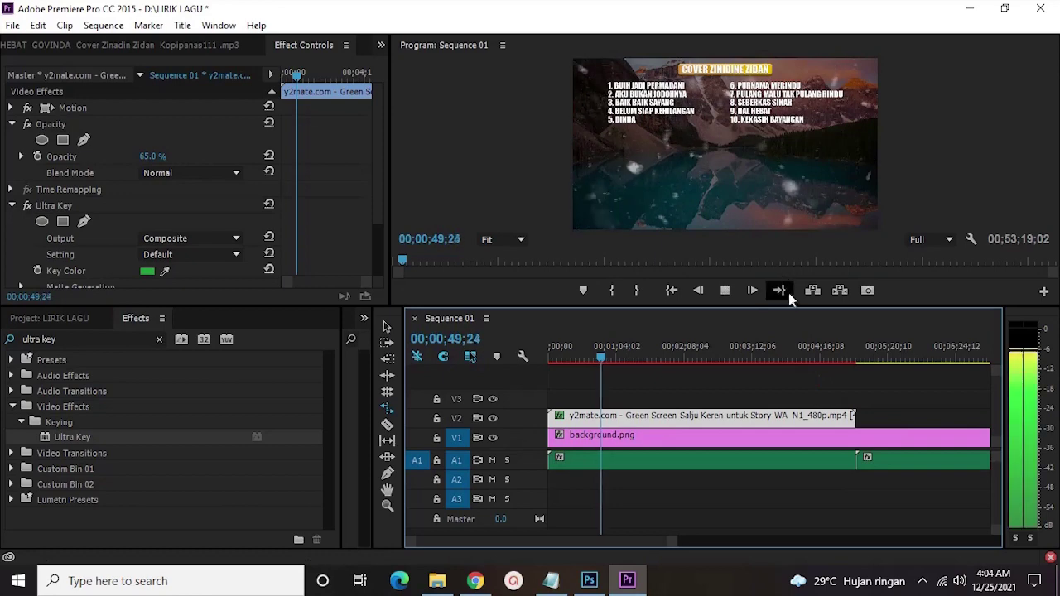
pyautogui.press('space')
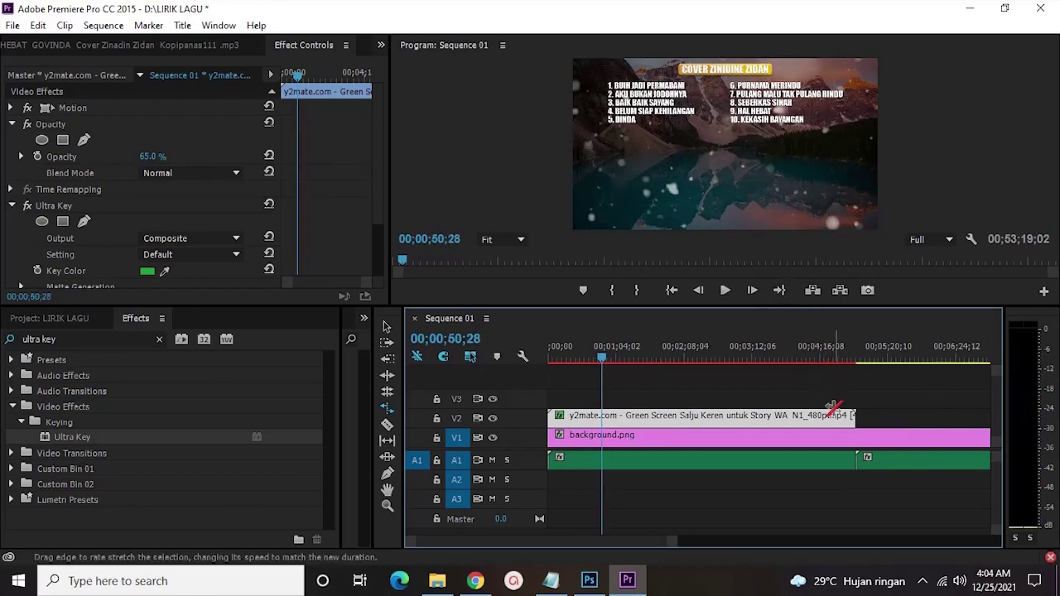
# - Rate-stretch the end of the snow clip on V2 to reach 52.09% speed, previewing the motion between adjustments
pyautogui.moveTo(853, 417); pyautogui.dragTo(810, 418)
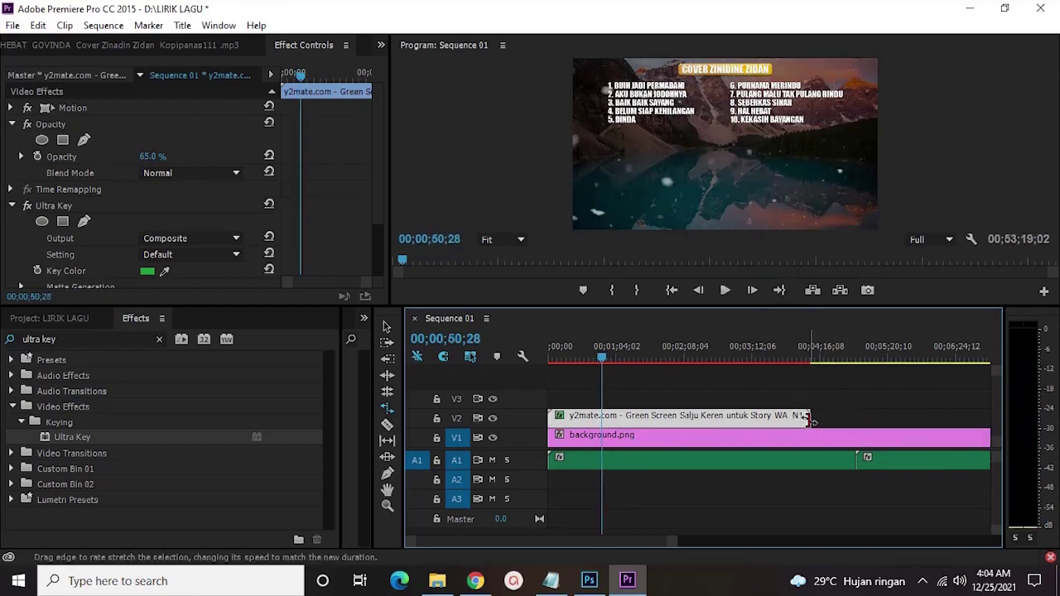
pyautogui.press('space')
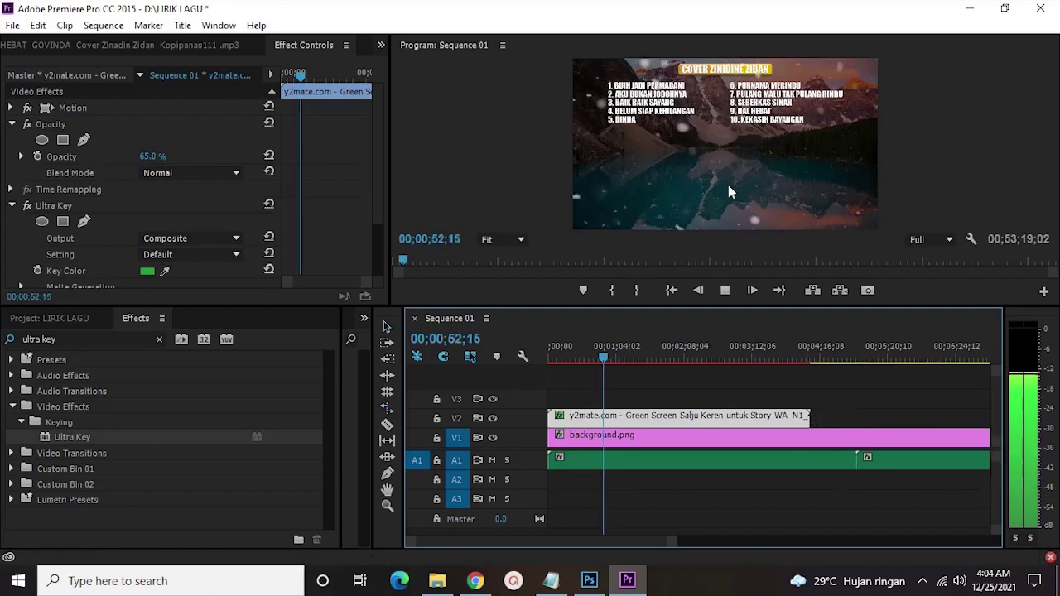
pyautogui.press('space')
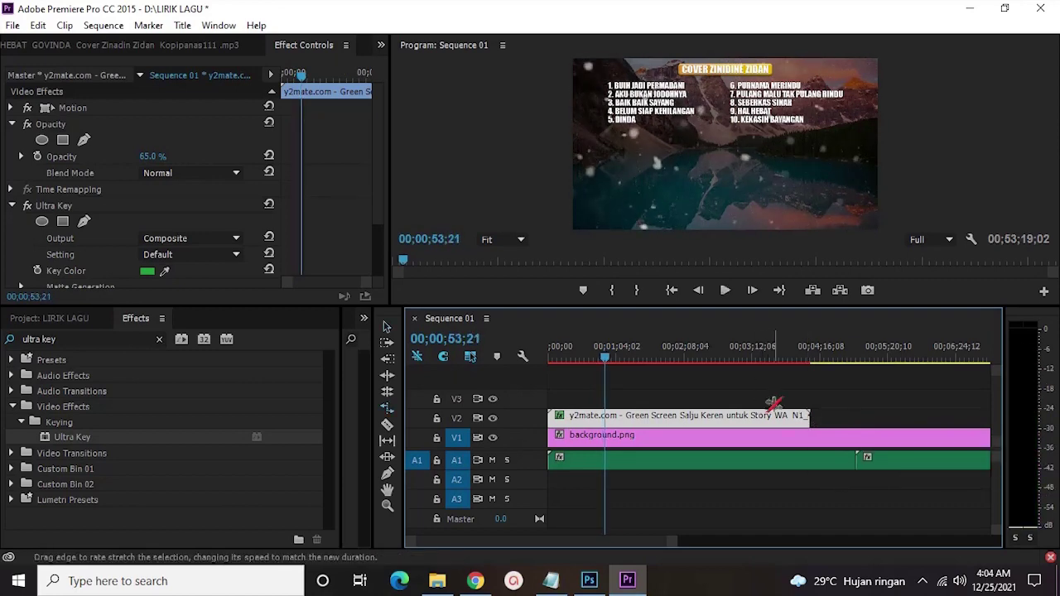
pyautogui.moveTo(805, 418); pyautogui.dragTo(791, 418)
pyautogui.press('space')
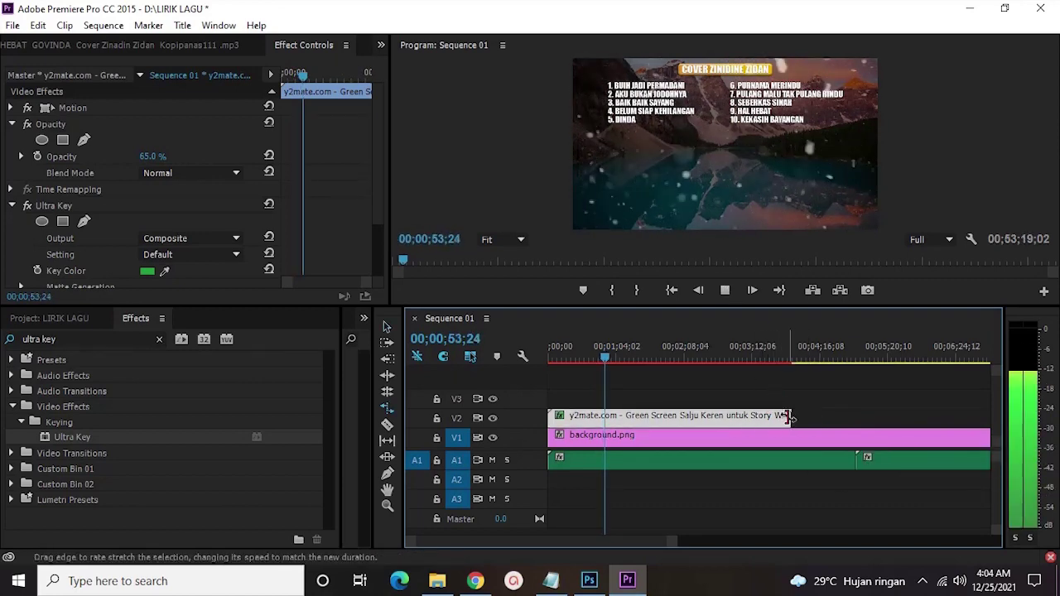
pyautogui.press('space')
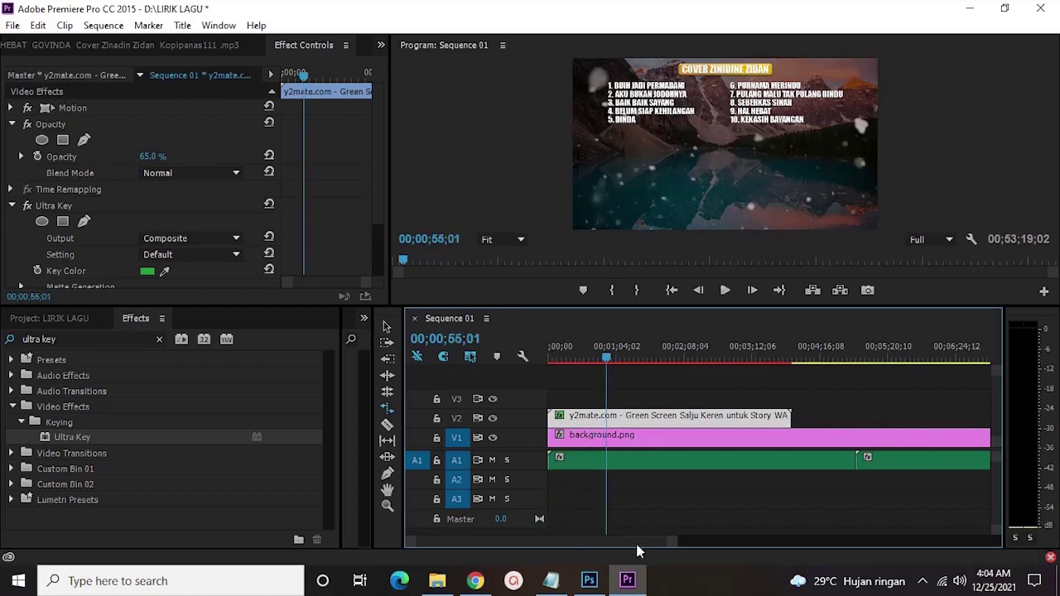
# - Duplicate the snow clip on V2 and place the copy directly after the original
pyautogui.moveTo(673, 544); pyautogui.dragTo(832, 543)
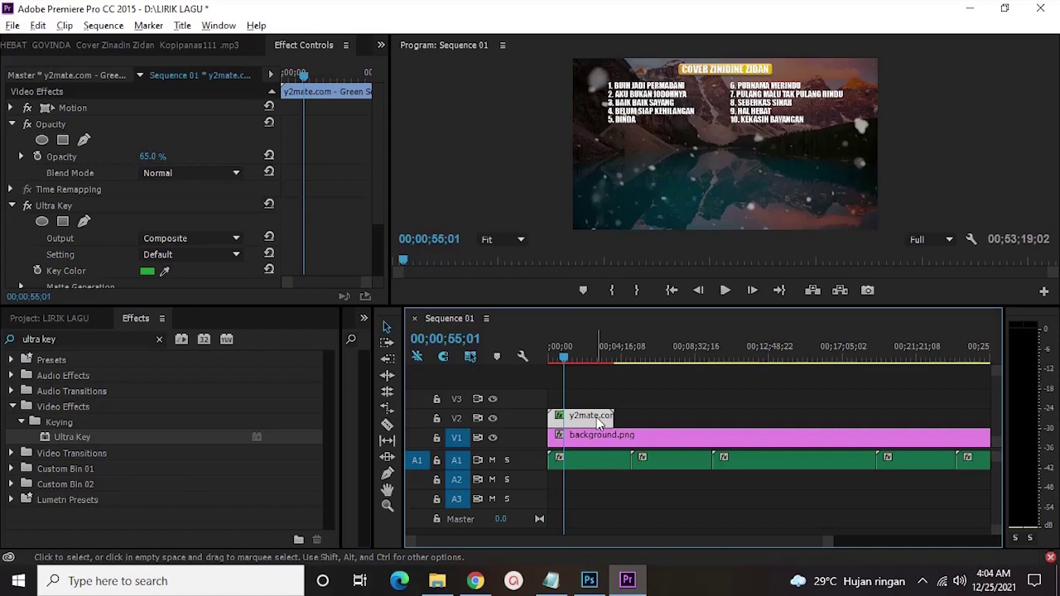
pyautogui.moveTo(596, 418); pyautogui.dragTo(688, 418)
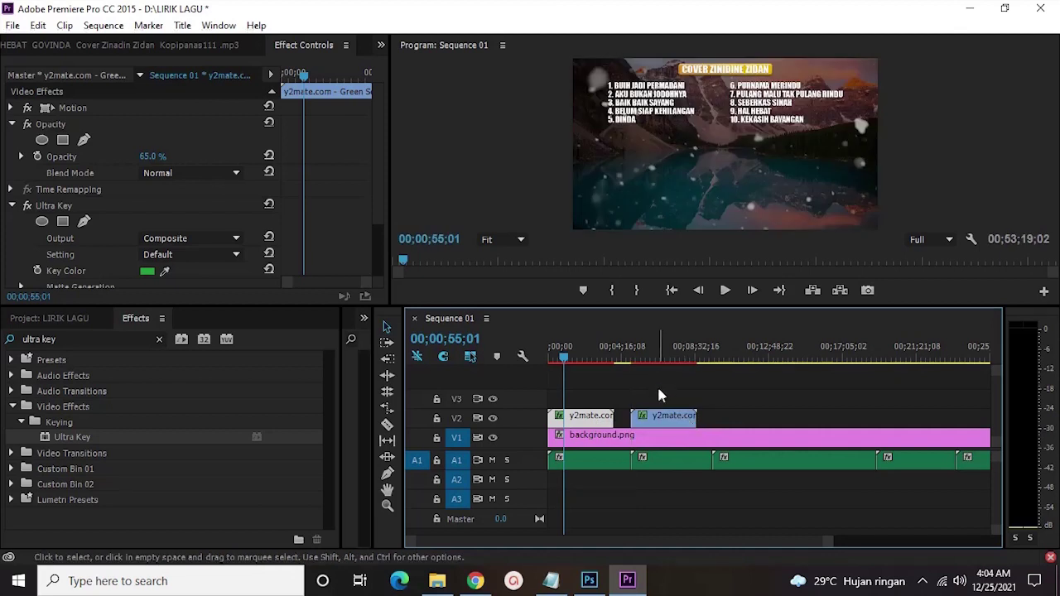
pyautogui.moveTo(665, 419)
pyautogui.mouseDown()
pyautogui.moveTo(652, 418)
pyautogui.moveTo(664, 419)
pyautogui.mouseUp()
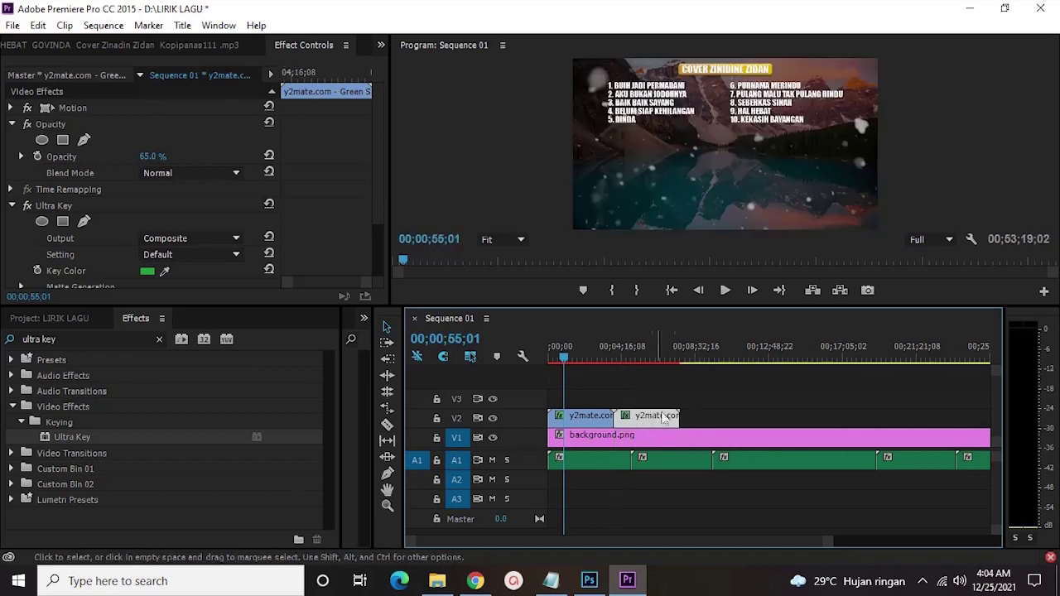
# - Split the first snow clip at 00;03;39;01 and delete the short piece after the cut
pyautogui.moveTo(662, 362); pyautogui.dragTo(617, 369)
pyautogui.moveTo(833, 539); pyautogui.dragTo(751, 356)
pyautogui.press('c')
pyautogui.click(753, 415)
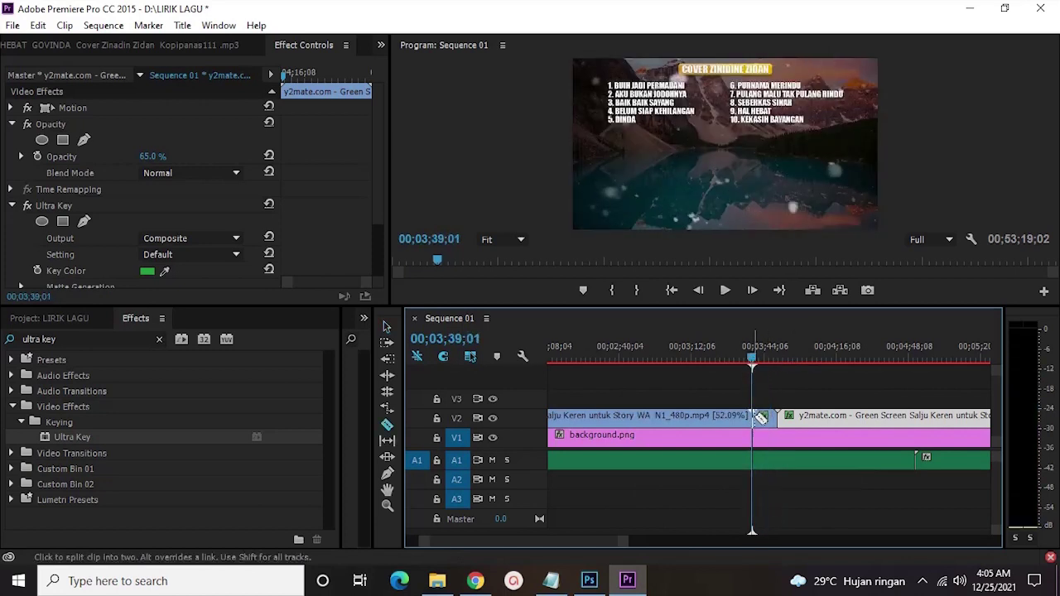
pyautogui.press('v')
pyautogui.click(764, 418)
pyautogui.press('Delete')
# - Move the copied snow clip on V2 against the cut to close the gap, and preview the join
pyautogui.moveTo(784, 418); pyautogui.dragTo(753, 418)
pyautogui.click(732, 357)
pyautogui.moveTo(732, 356); pyautogui.dragTo(751, 363)
pyautogui.press('space')
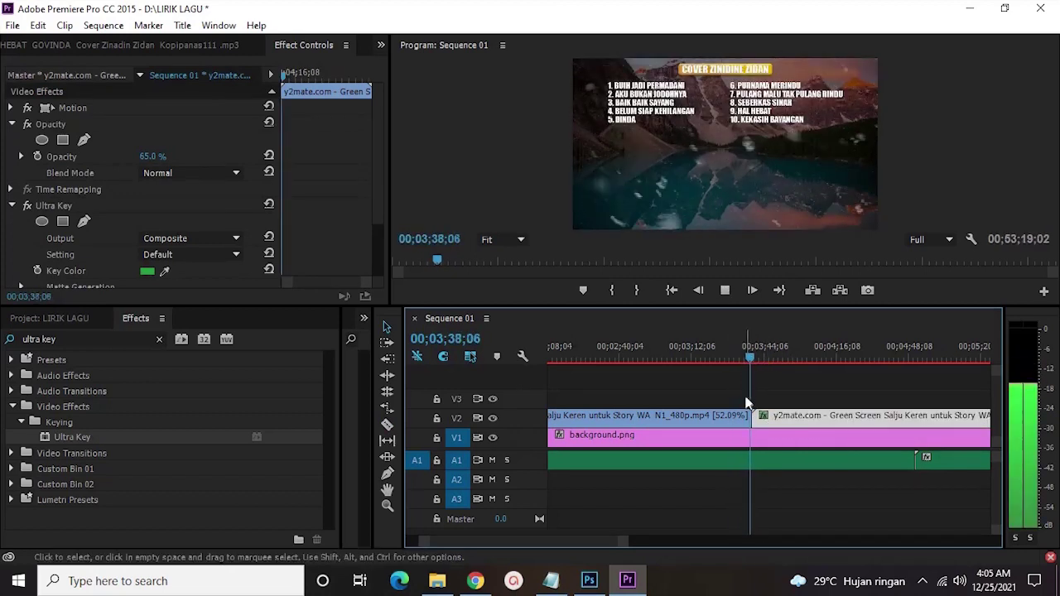
pyautogui.press('space')
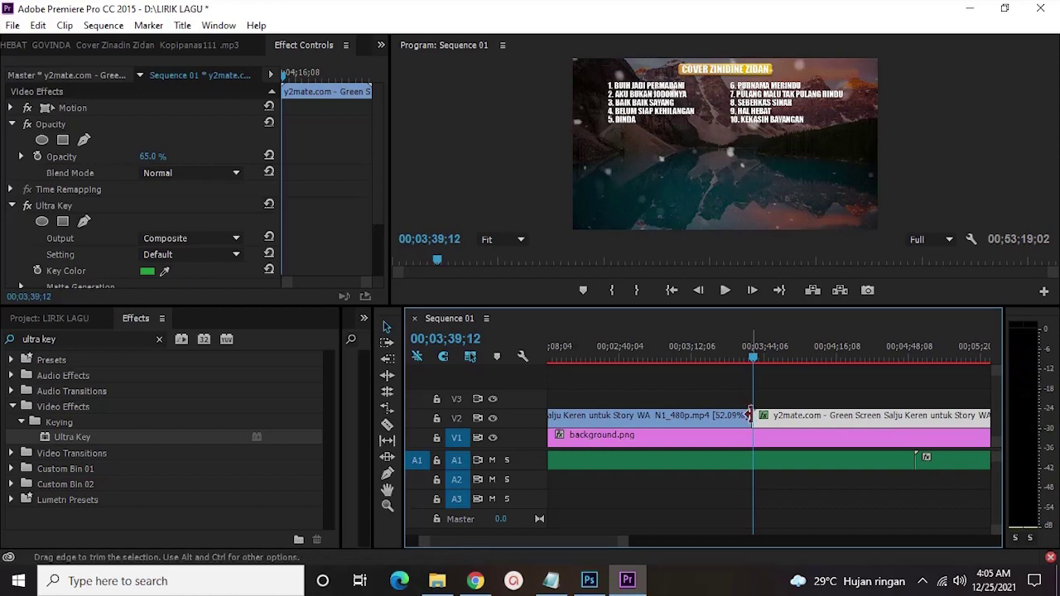
# - Apply the default transition at the edit point between the two snow clips on V2 and preview it
pyautogui.rightClick(752, 416)
pyautogui.click(762, 379)
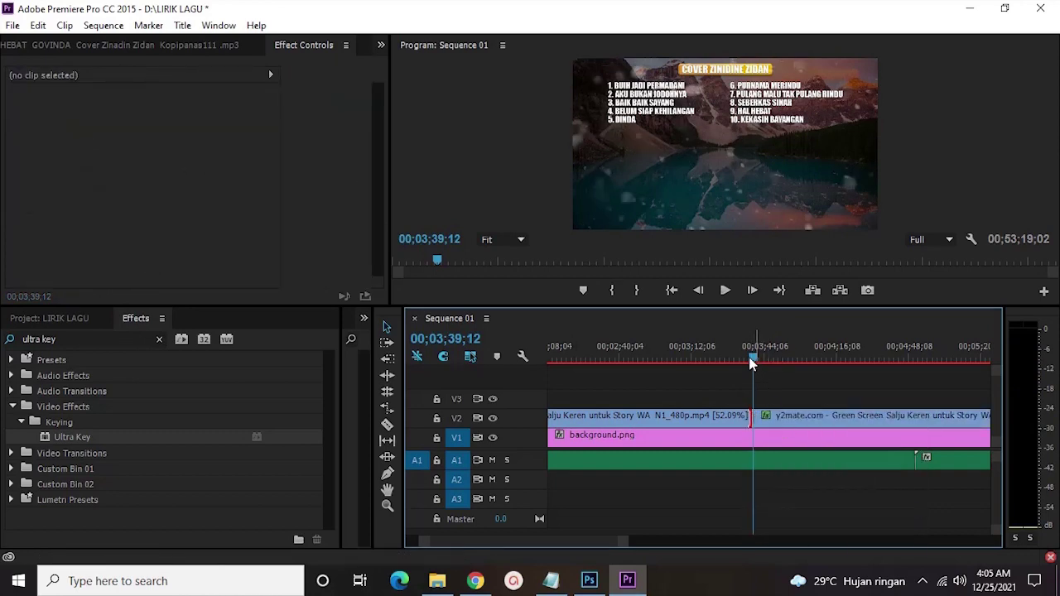
pyautogui.click(746, 352)
pyautogui.press('space')
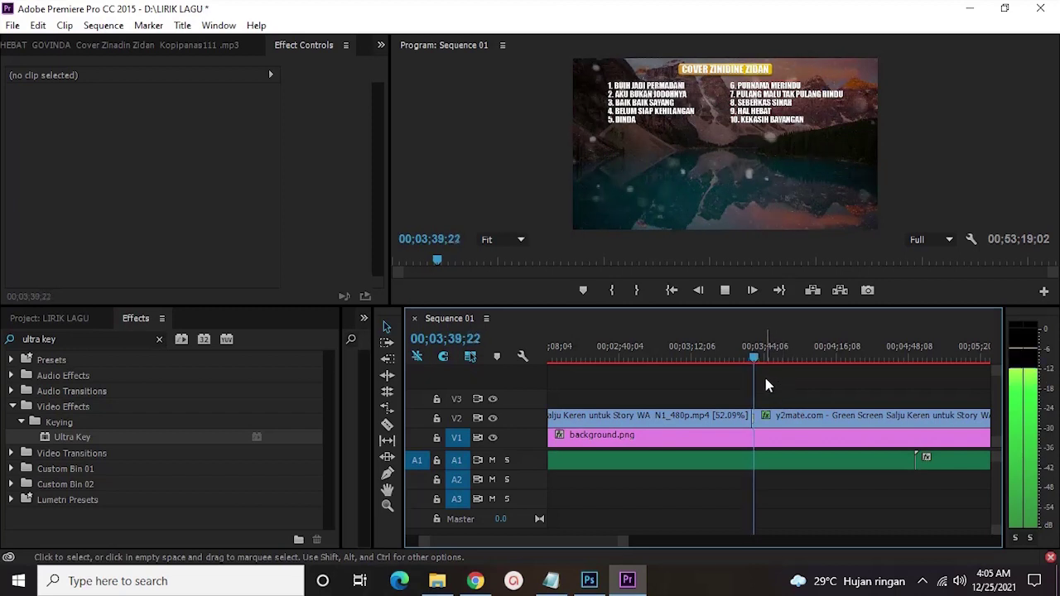
pyautogui.press('space')
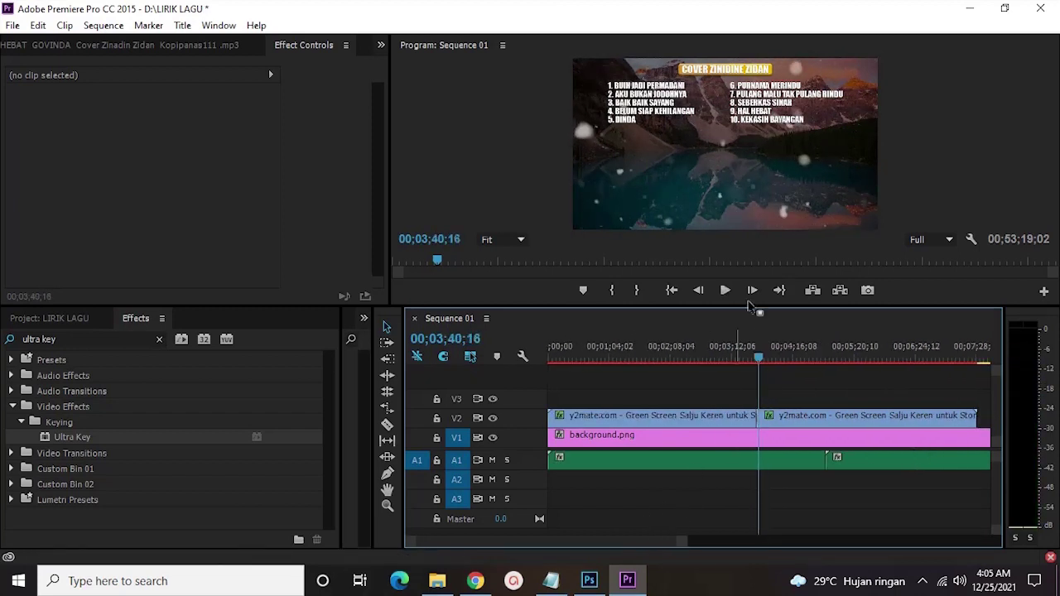
# - Jump to the end of the sequence and return the playhead to its start at 00;00;00;00
pyautogui.click(779, 290)
pyautogui.moveTo(934, 547); pyautogui.dragTo(829, 540)
pyautogui.click(672, 288)
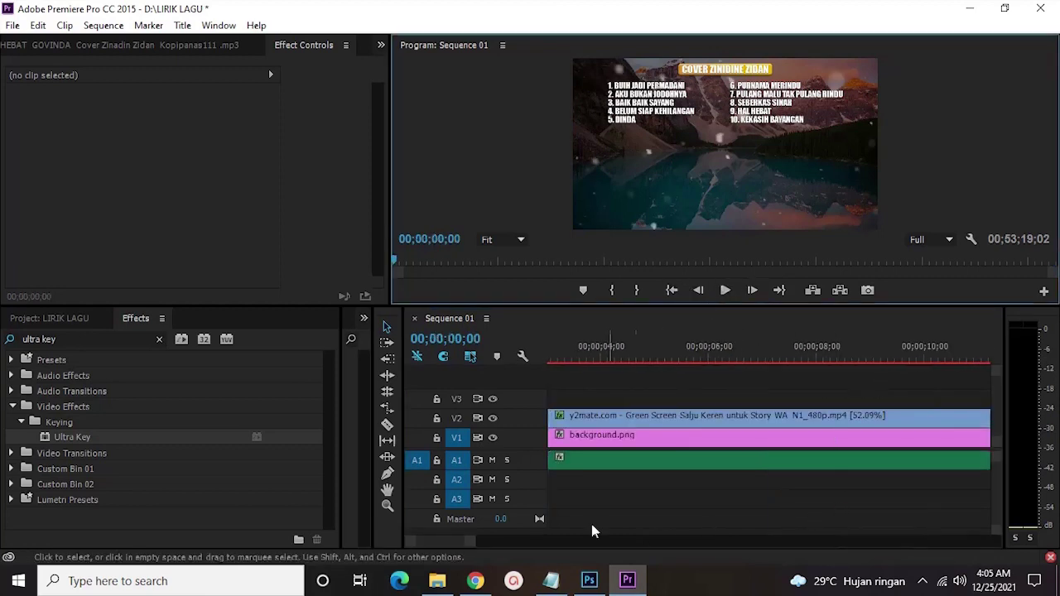
# - Split the second snow clip on V2 at 00;07;18;27 and delete the piece after the cut
pyautogui.moveTo(473, 540); pyautogui.dragTo(663, 537)
pyautogui.click(808, 365)
pyautogui.press('c')
pyautogui.moveTo(774, 356)
pyautogui.mouseDown()
pyautogui.moveTo(804, 356)
pyautogui.moveTo(791, 362)
pyautogui.mouseUp()
pyautogui.click(789, 416)
pyautogui.press('Delete')
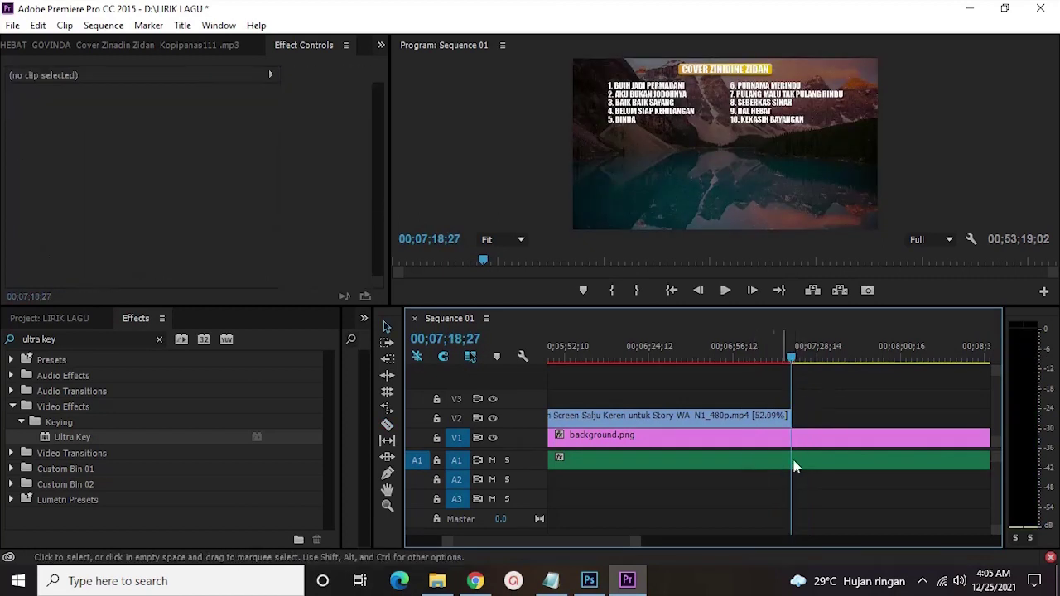
# - Paste a copy of the two snow clips on V2 at 00;07;18;27 and apply the default transition at the join
pyautogui.moveTo(635, 543); pyautogui.dragTo(795, 543)
pyautogui.moveTo(748, 421); pyautogui.dragTo(578, 419)
pyautogui.hotkey('ctrl', 'v')
pyautogui.rightClick(704, 419)
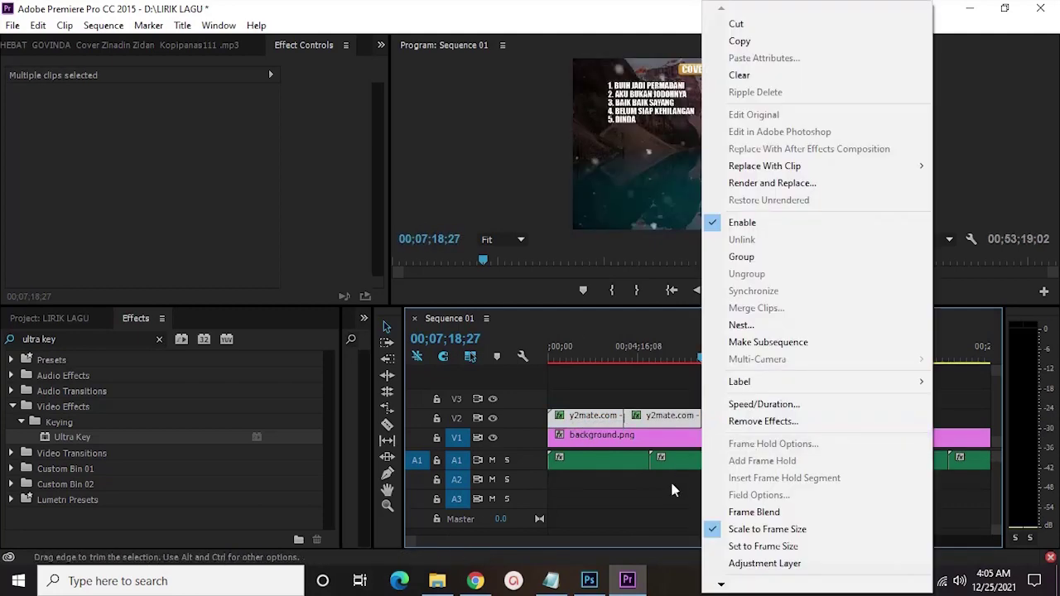
pyautogui.click(715, 426)
pyautogui.rightClick(706, 418)
pyautogui.click(824, 517)
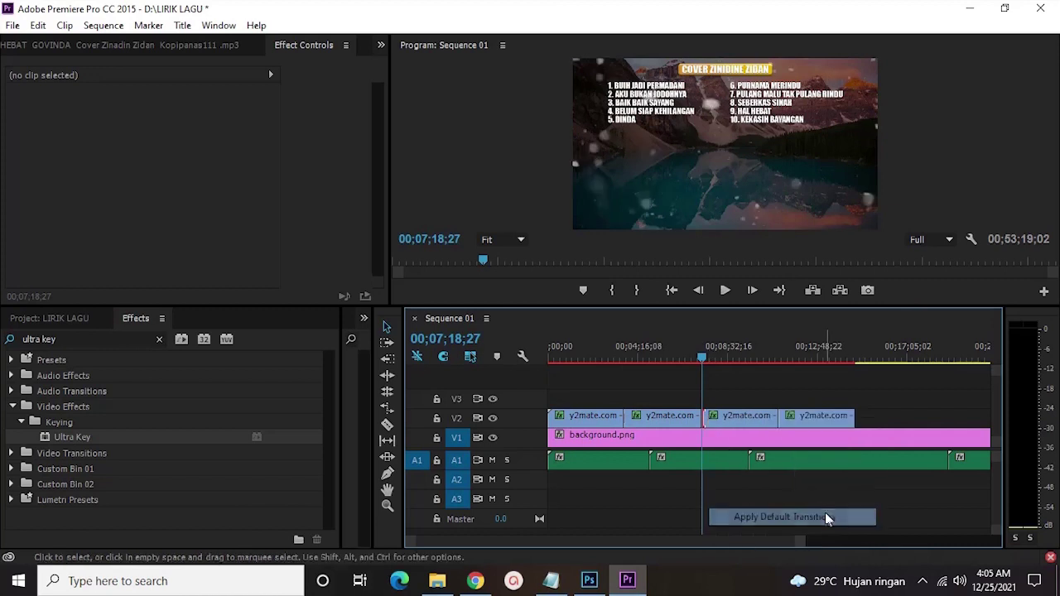
# - Duplicate the four snow clips directly after themselves on V2 and apply the default transition where the two groups meet
pyautogui.scroll(3, 802, 536)
pyautogui.scroll(-4, 909, 505)
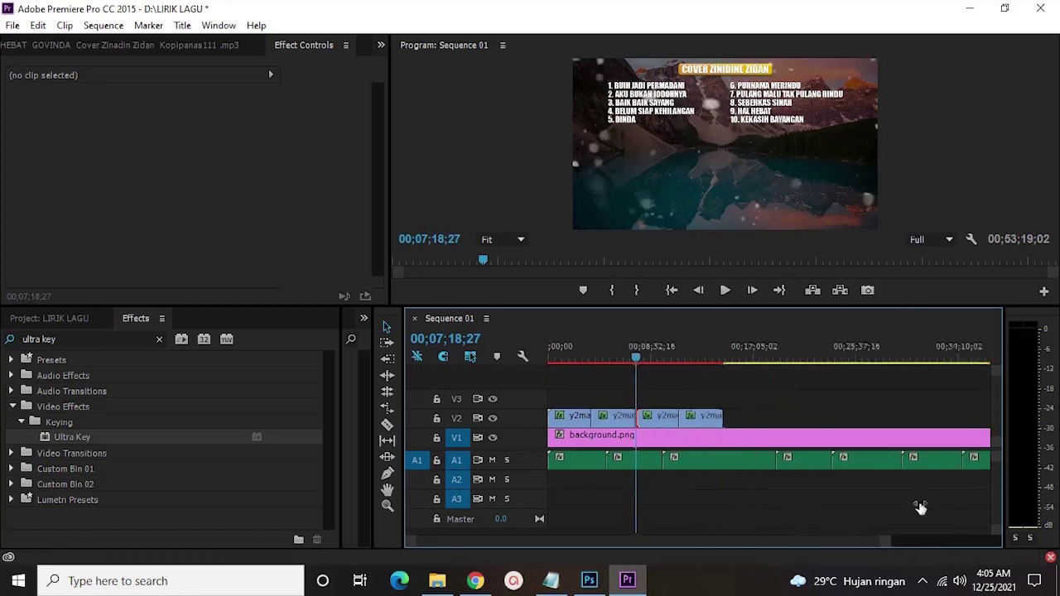
pyautogui.moveTo(783, 426); pyautogui.dragTo(747, 418)
pyautogui.rightClick(723, 416)
pyautogui.click(812, 516)
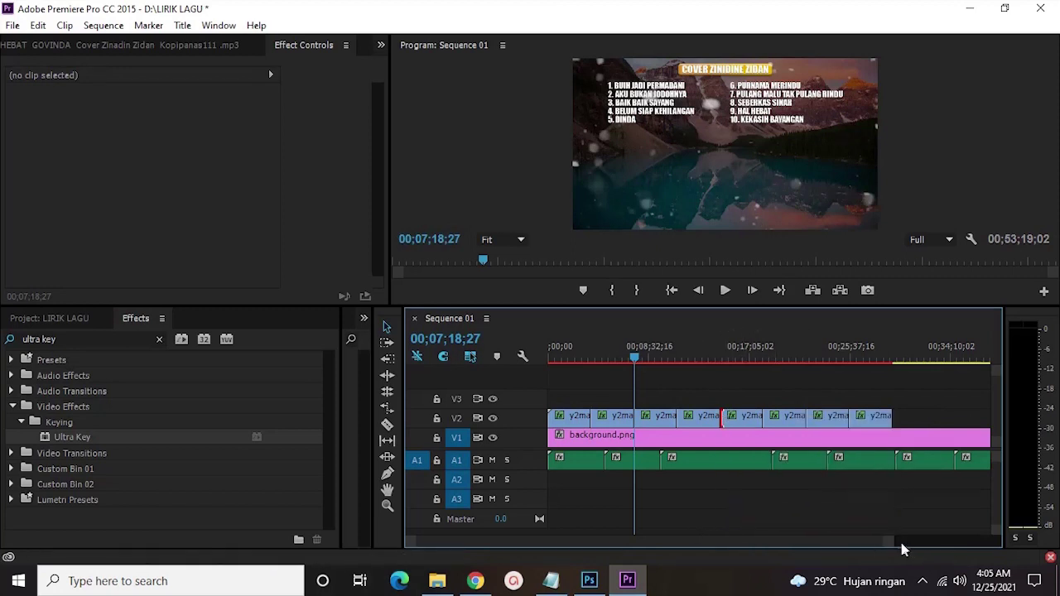
# - Duplicate the row of snow clips once more on V2 and move the copies against the existing ones to close the gap
pyautogui.moveTo(895, 545); pyautogui.dragTo(979, 484)
pyautogui.moveTo(813, 415); pyautogui.dragTo(907, 412)
pyautogui.click(761, 359)
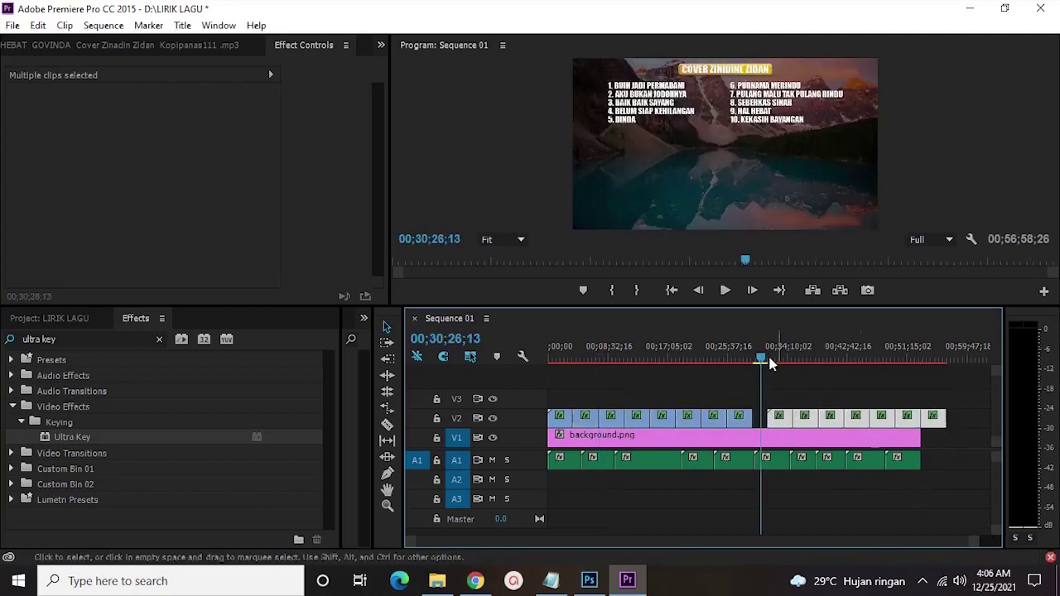
pyautogui.press('=')
pyautogui.press('=')
pyautogui.press('=')
pyautogui.moveTo(873, 418); pyautogui.dragTo(760, 412)
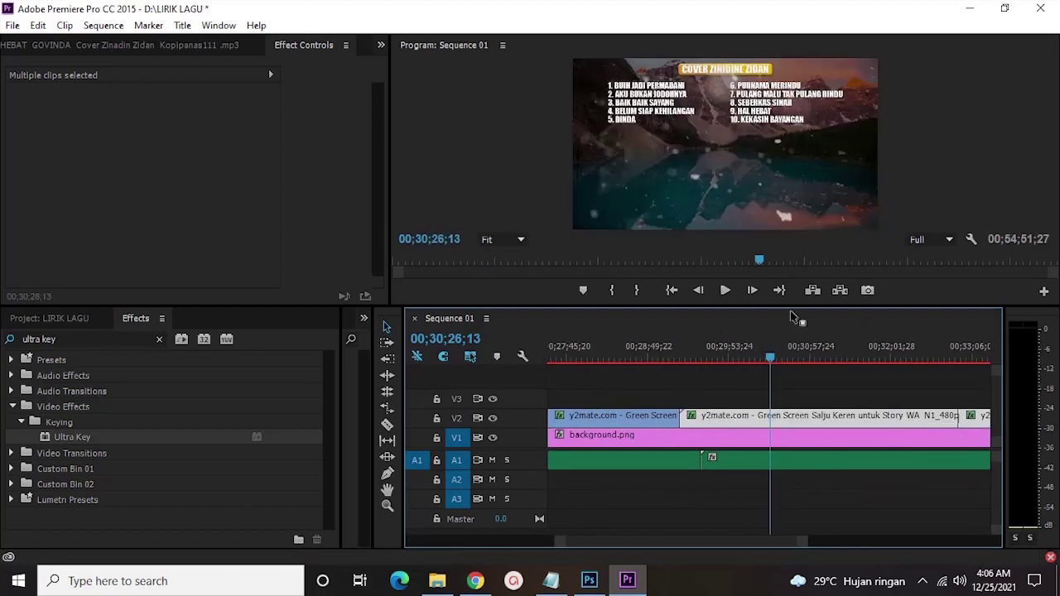
# - Split the last snow clip on V2 at the end of the background image and delete the excess piece
pyautogui.press('End')
pyautogui.click(801, 476)
pyautogui.press('c')
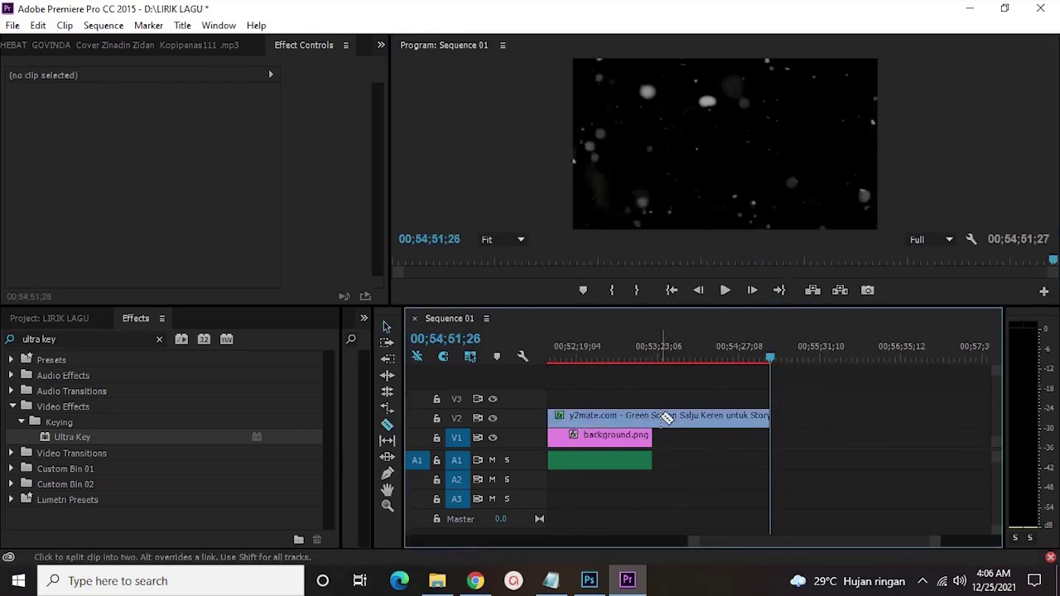
pyautogui.press('v')
pyautogui.click(698, 420)
pyautogui.click(687, 399)
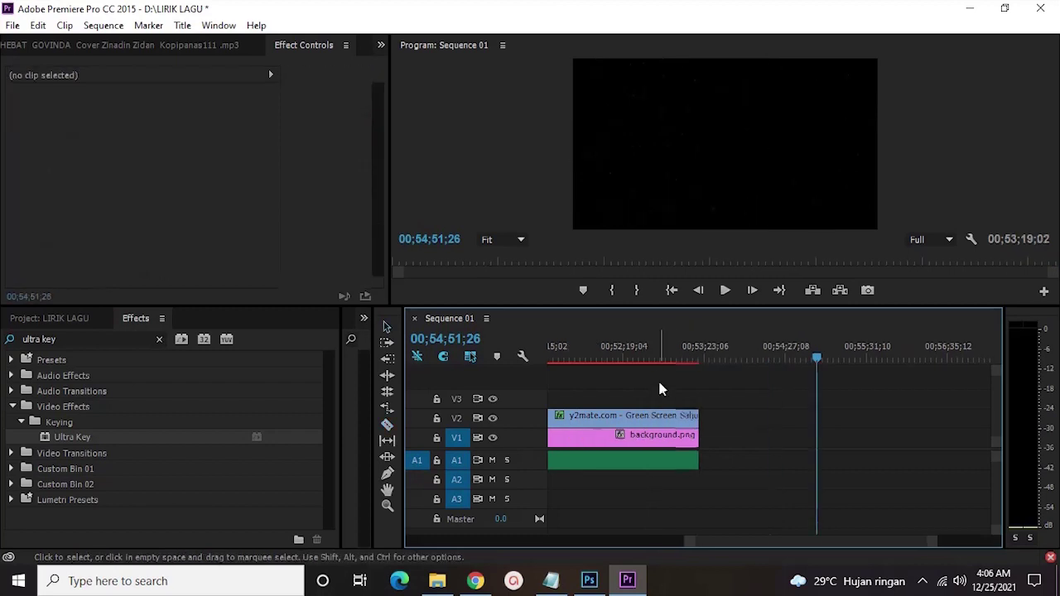
# - Place the green screen audio spectrum clip from the project on track V3 at the start of the sequence
pyautogui.click(672, 290)
pyautogui.click(635, 356)
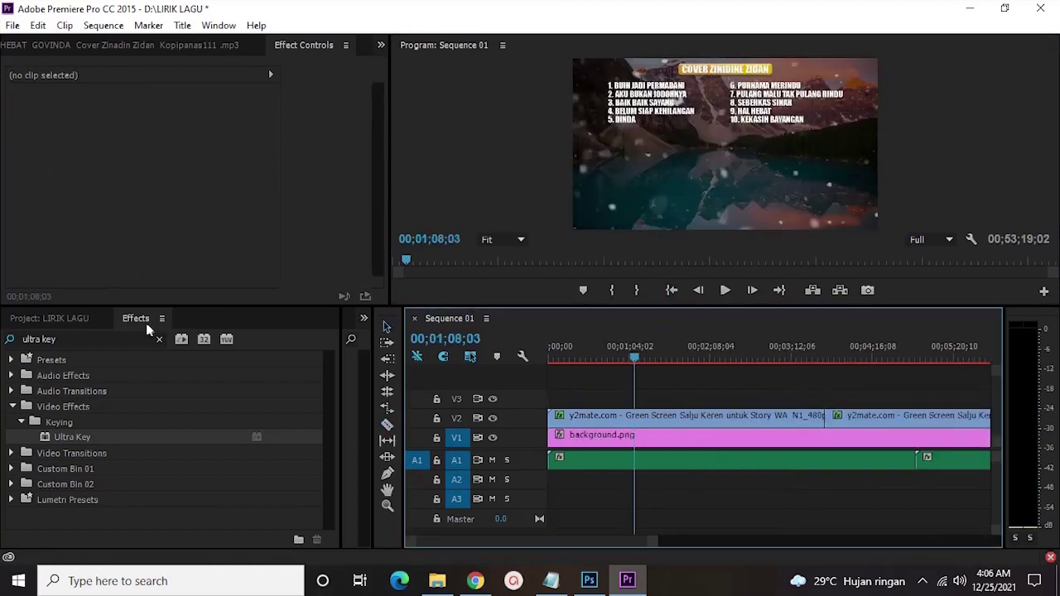
pyautogui.click(59, 318)
pyautogui.scroll(-2, 177, 427)
pyautogui.scroll(4, 193, 404)
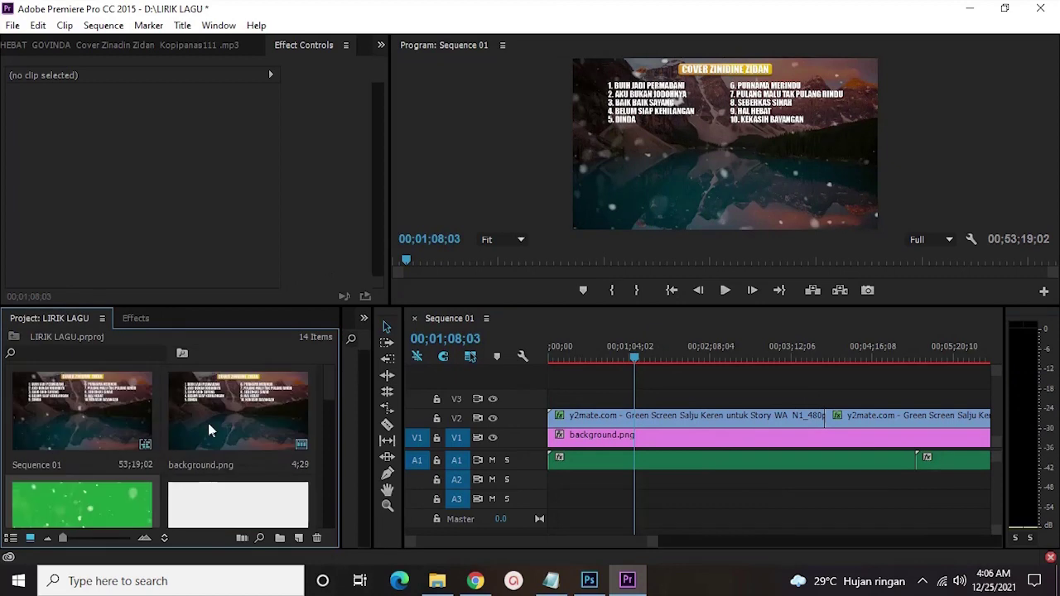
pyautogui.scroll(-2, 219, 462)
pyautogui.moveTo(289, 426); pyautogui.dragTo(540, 406)
# - Unlink the audio spectrum clip's sound from its video and delete the audio part on A3
pyautogui.click(627, 499)
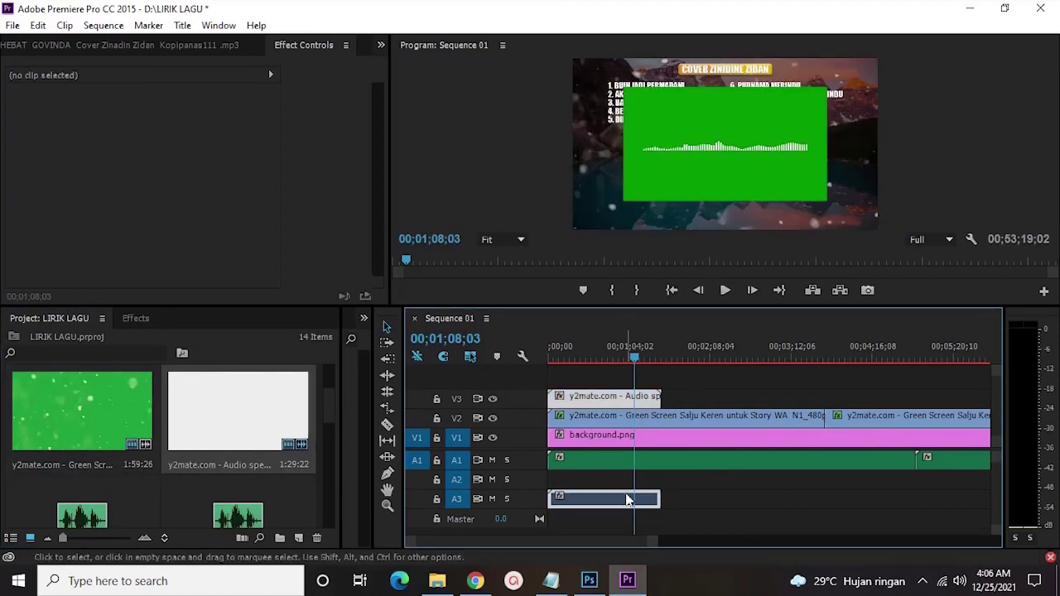
pyautogui.rightClick(594, 502)
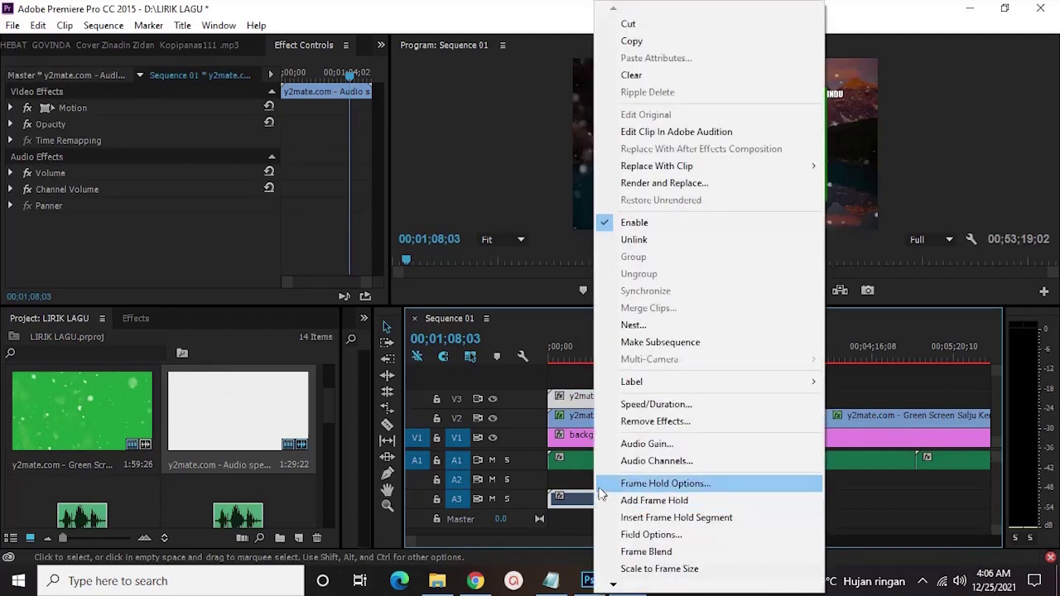
pyautogui.click(638, 241)
pyautogui.click(607, 502)
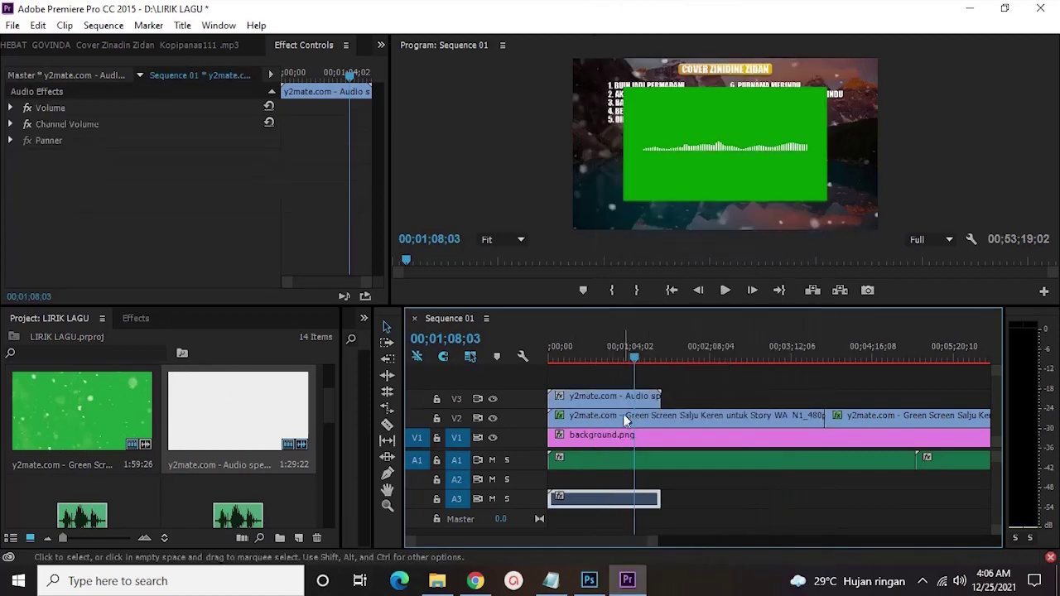
pyautogui.click(617, 428)
# - Scale the audio spectrum clip on V3 to the frame size and play it back
pyautogui.rightClick(630, 399)
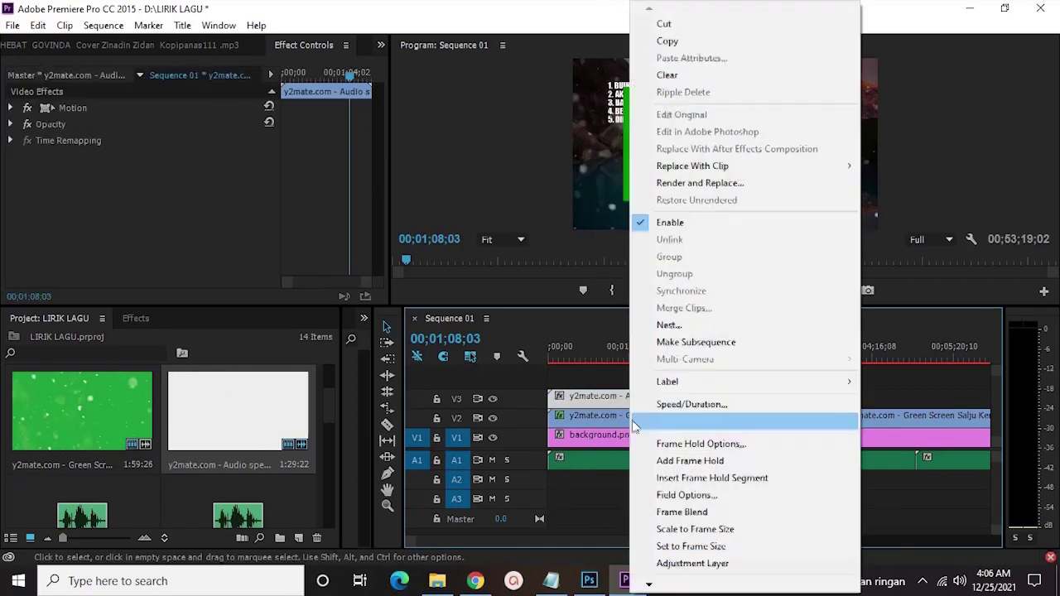
pyautogui.click(675, 527)
pyautogui.click(676, 524)
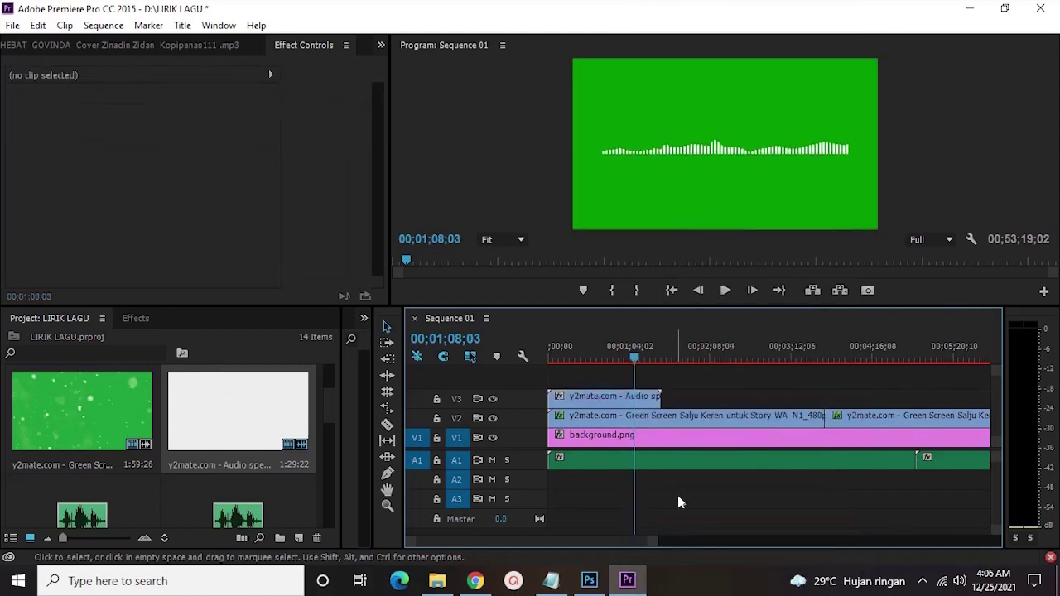
pyautogui.click(627, 399)
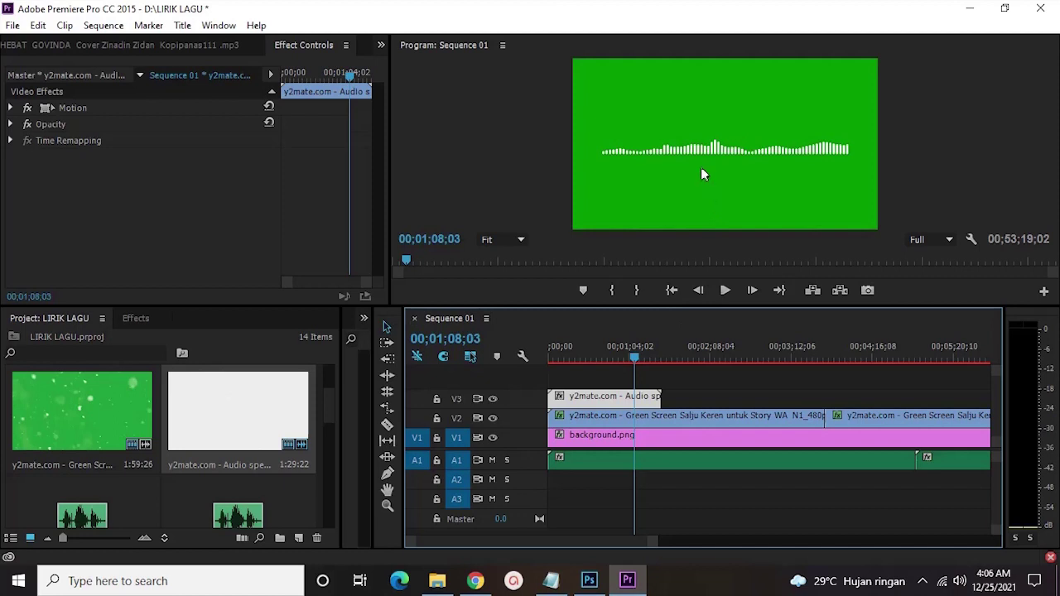
pyautogui.press('space')
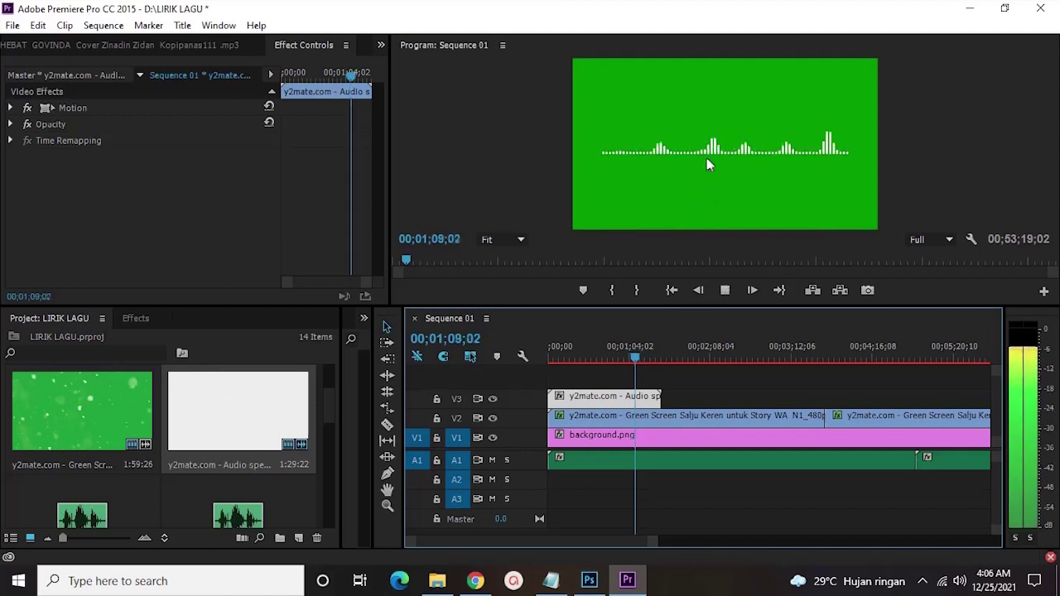
# - Key out the spectrum clip's green background with Ultra Key and set its vertical Position to 661
pyautogui.click(143, 321)
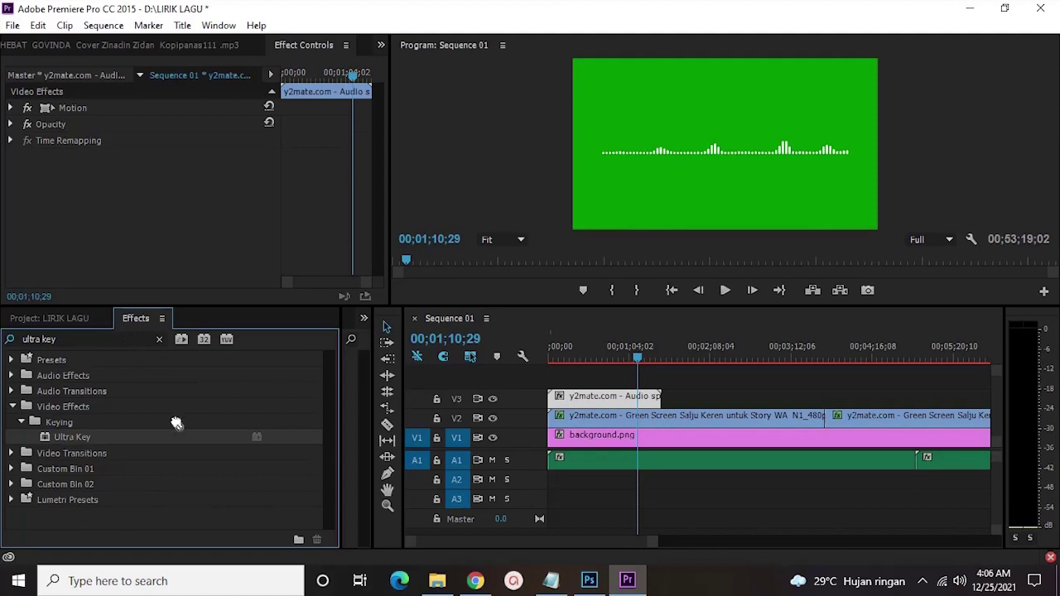
pyautogui.moveTo(665, 398); pyautogui.dragTo(636, 400)
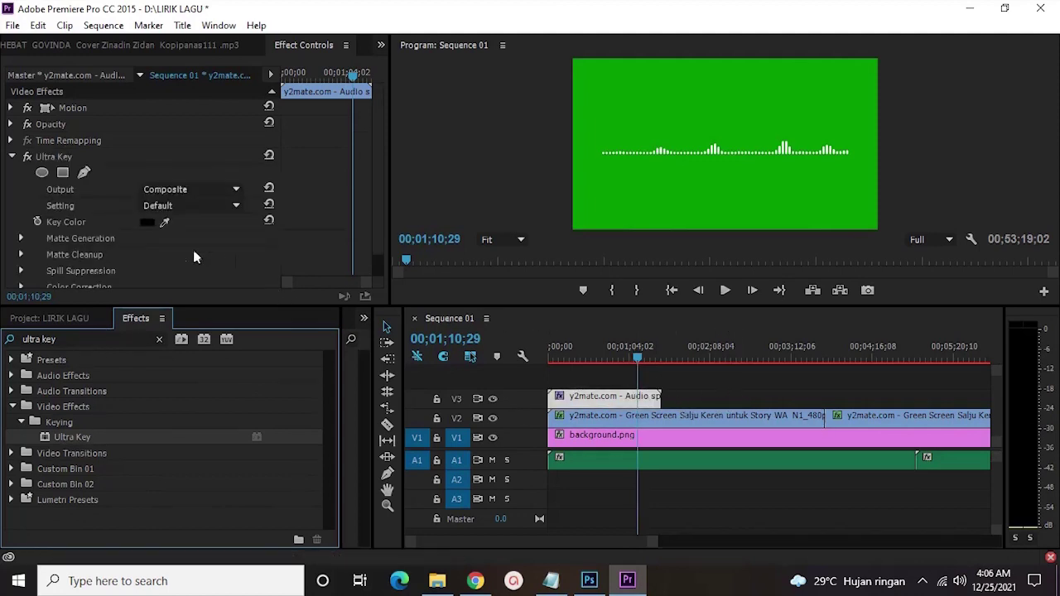
pyautogui.click(166, 221)
pyautogui.click(753, 113)
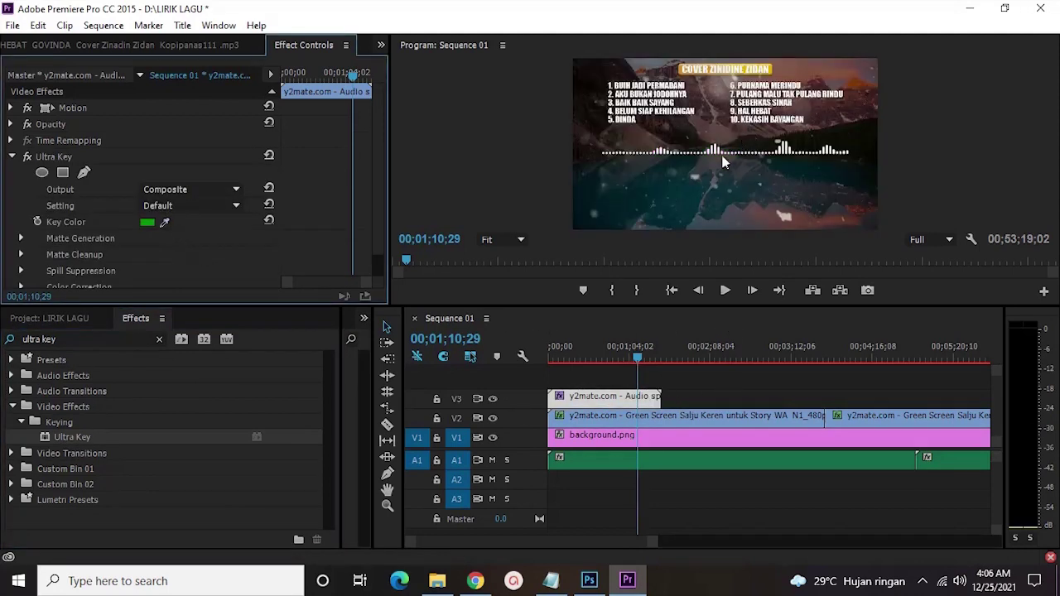
pyautogui.click(12, 109)
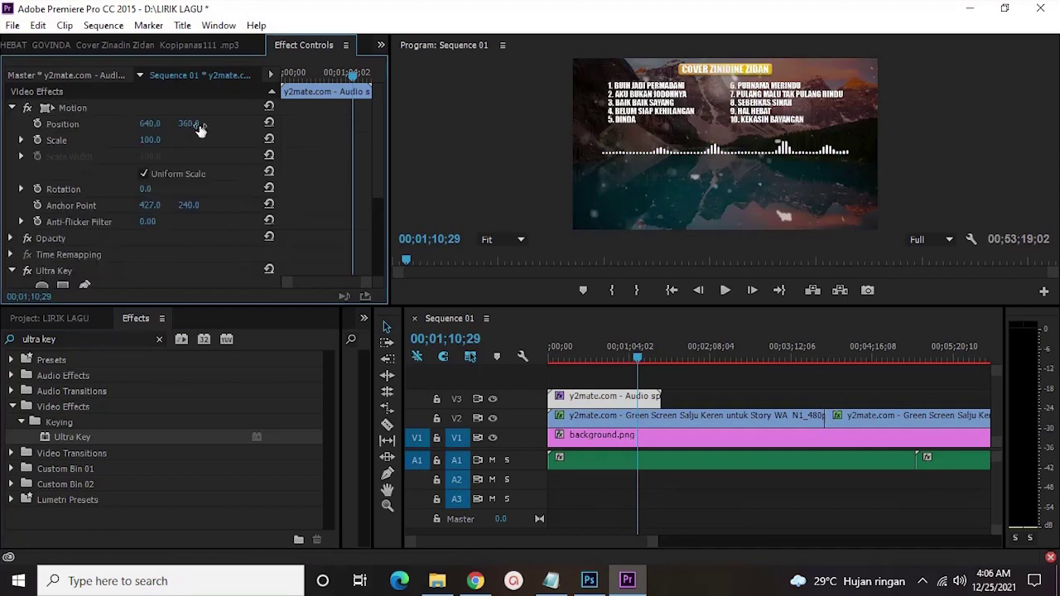
pyautogui.moveTo(183, 122); pyautogui.dragTo(416, 126)
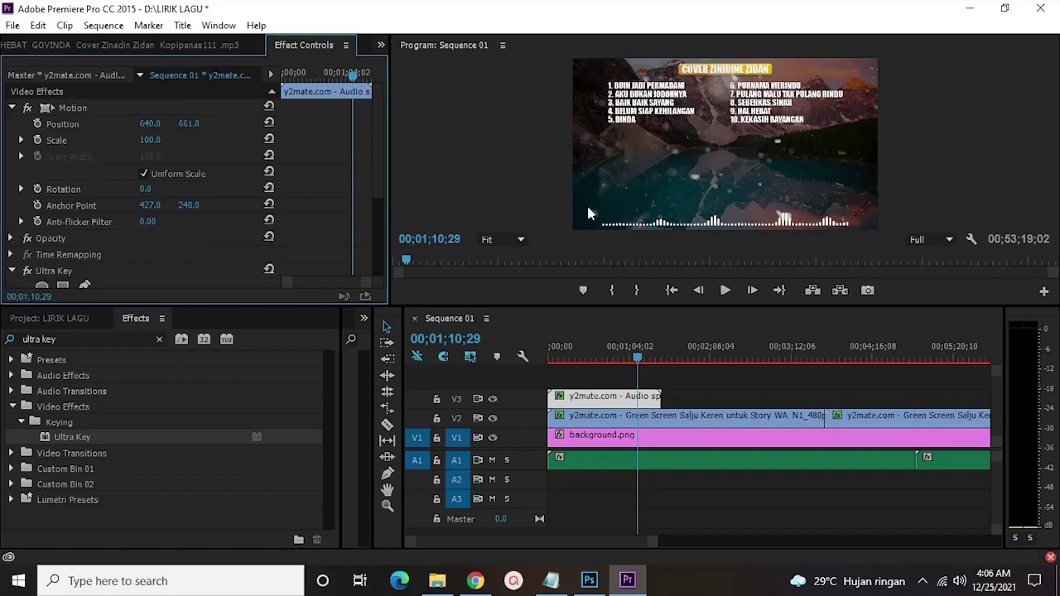
# - Cut the white logo intro off the start of the spectrum clip and move the remainder to 00;00;00;00 on V3
pyautogui.click(670, 290)
pyautogui.press('space')
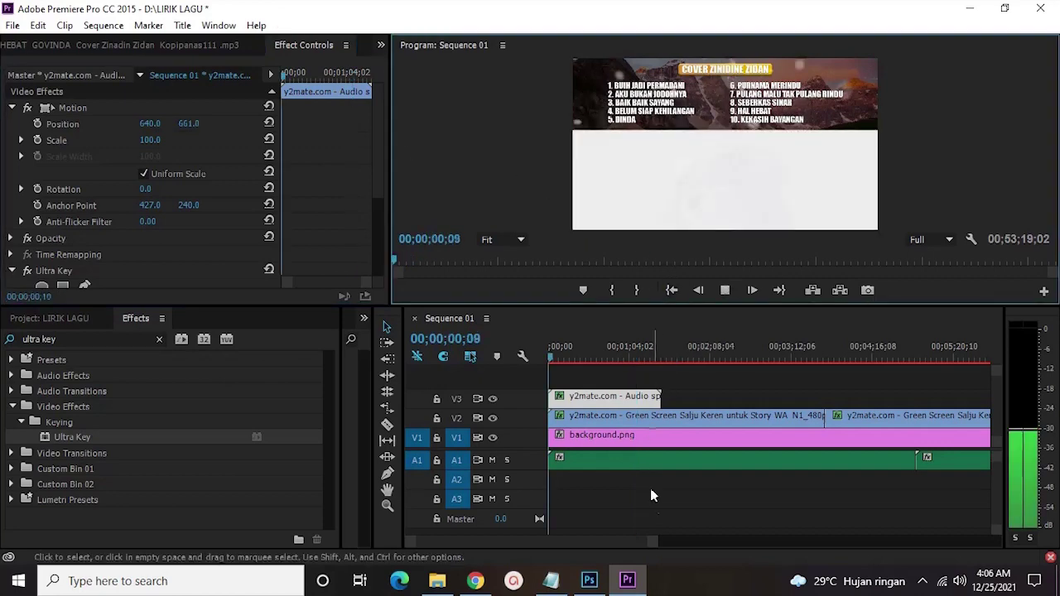
pyautogui.moveTo(654, 541); pyautogui.dragTo(610, 539)
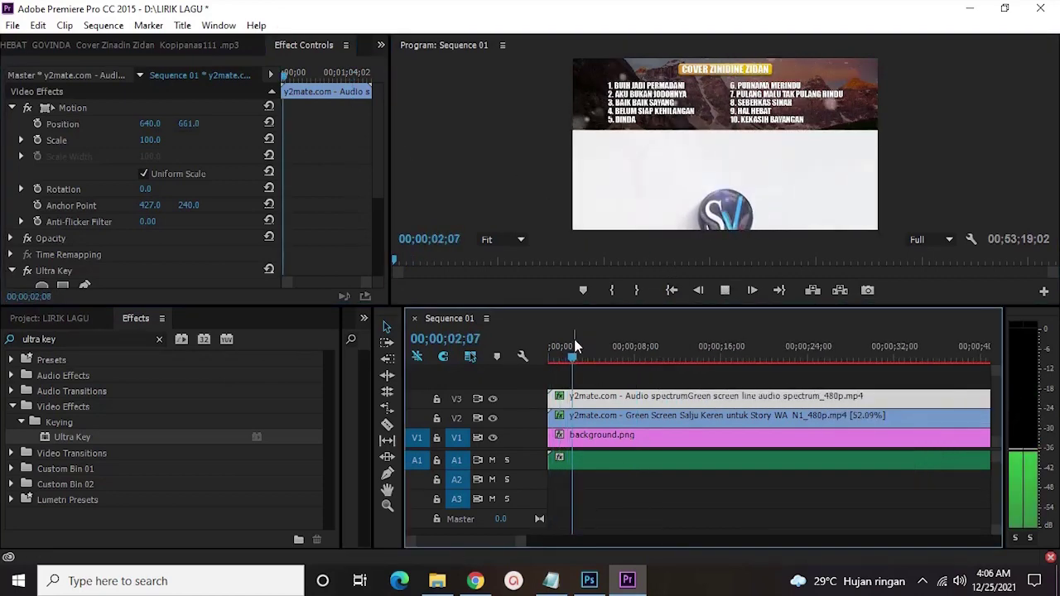
pyautogui.click(636, 361)
pyautogui.moveTo(637, 367); pyautogui.dragTo(615, 355)
pyautogui.press('space')
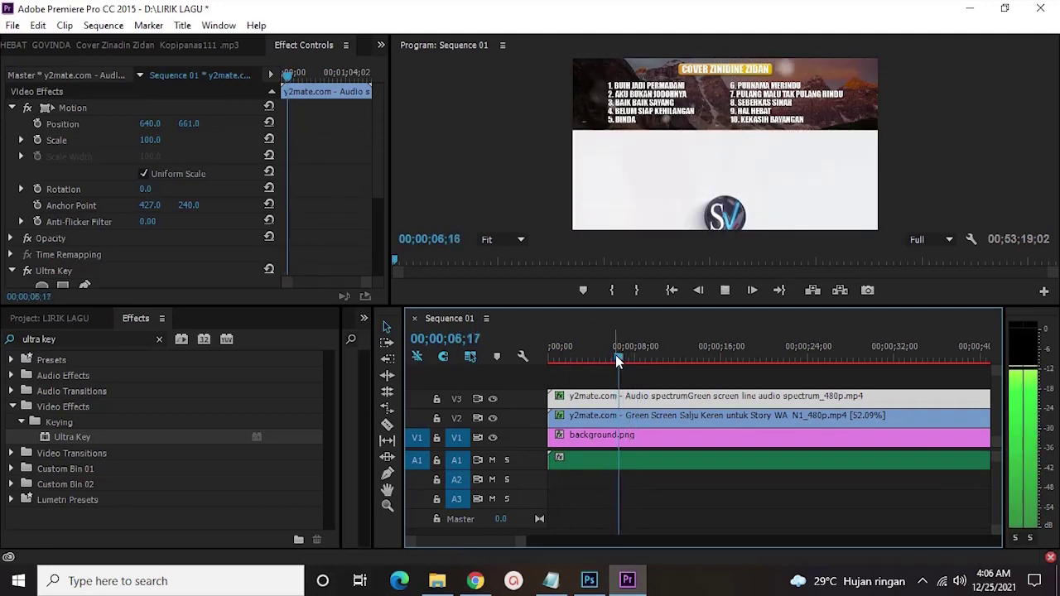
pyautogui.press('space')
pyautogui.hotkey('ctrl', 'k')
pyautogui.click(671, 290)
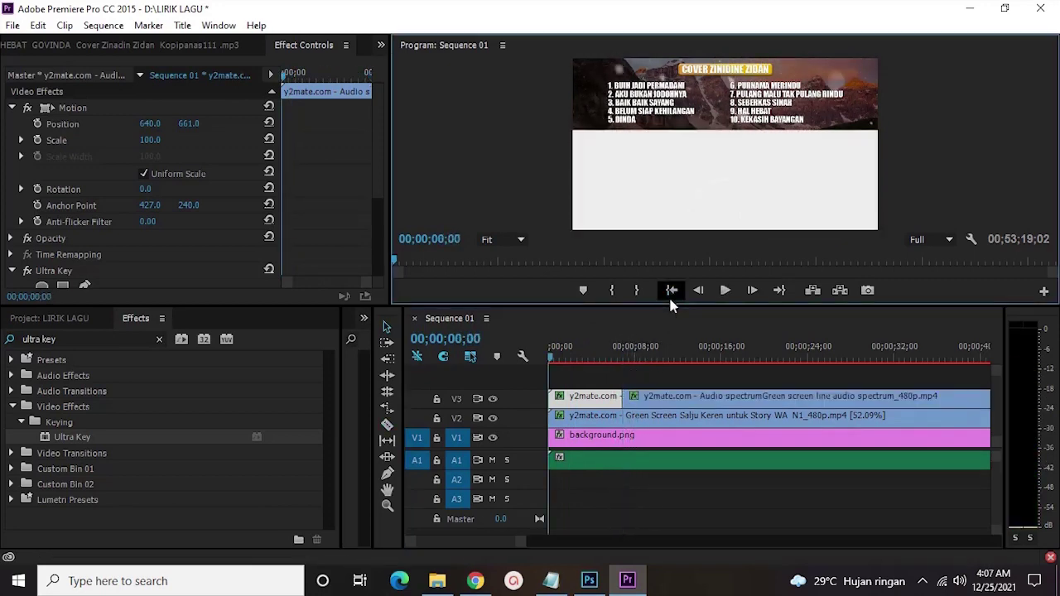
pyautogui.moveTo(666, 391); pyautogui.dragTo(559, 401)
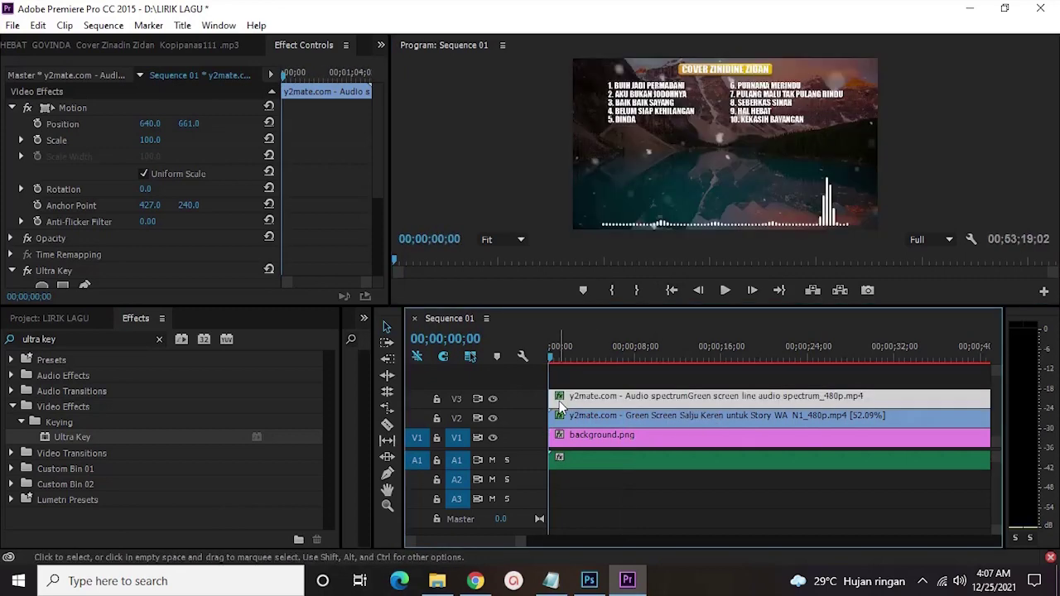
# - Preview the trimmed spectrum clip from the beginning, check the end of the sequence and return to 00;00;00;00
pyautogui.press('space')
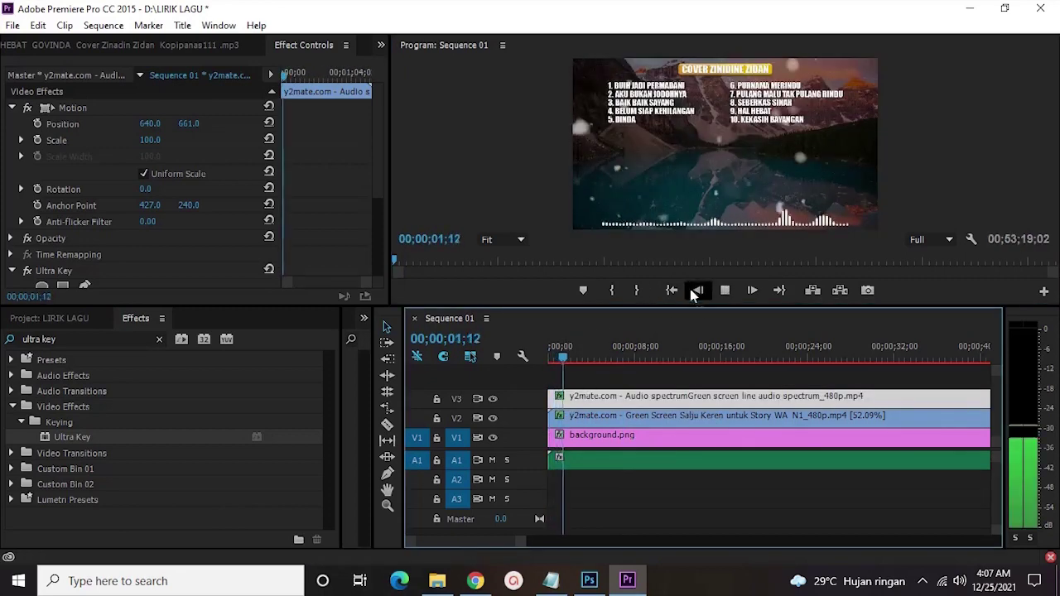
pyautogui.click(714, 365)
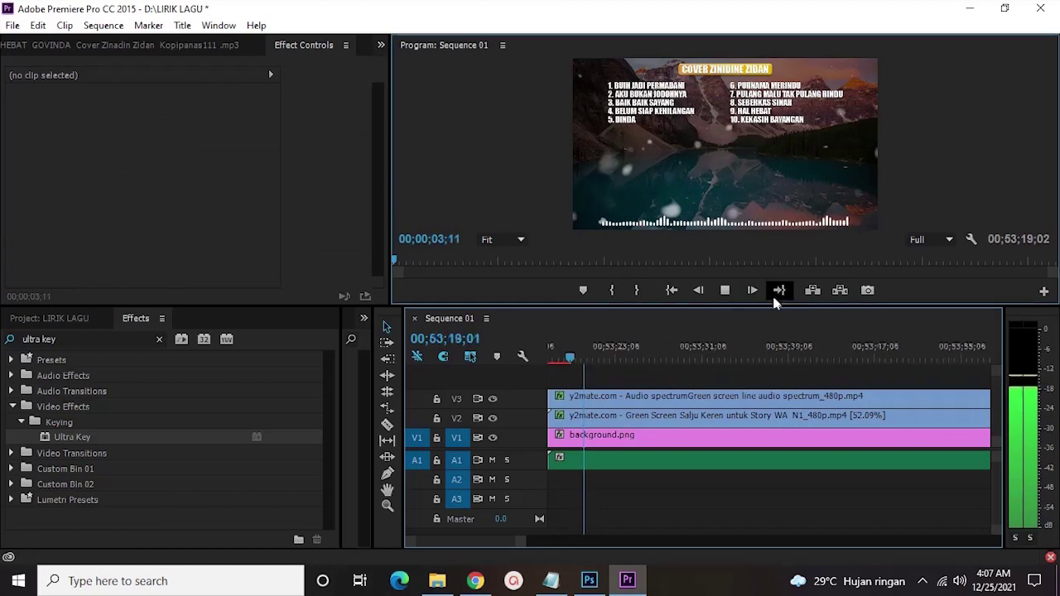
pyautogui.click(779, 290)
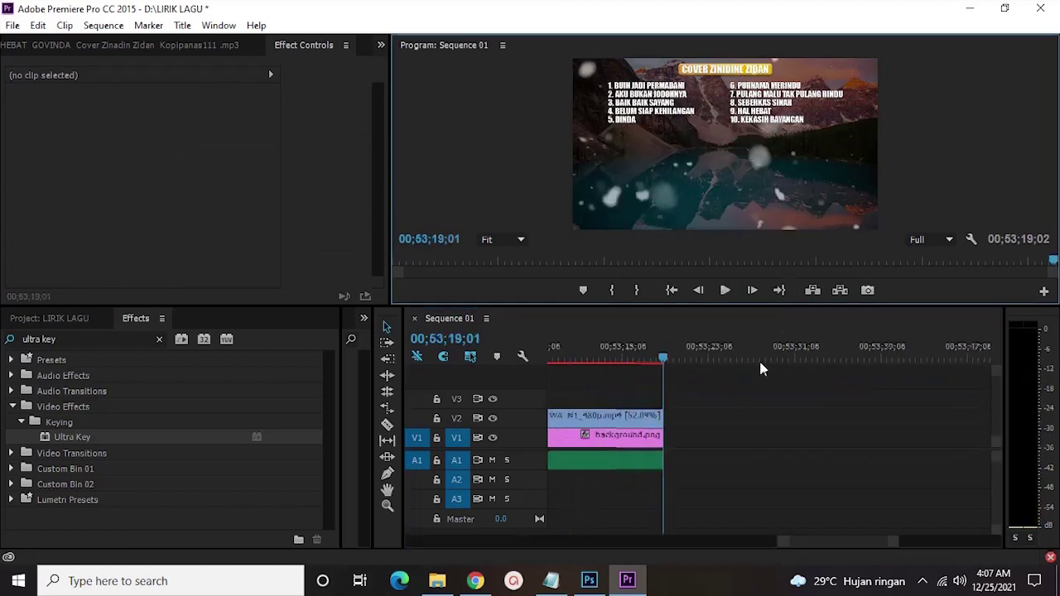
pyautogui.click(676, 290)
pyautogui.moveTo(526, 544); pyautogui.dragTo(663, 543)
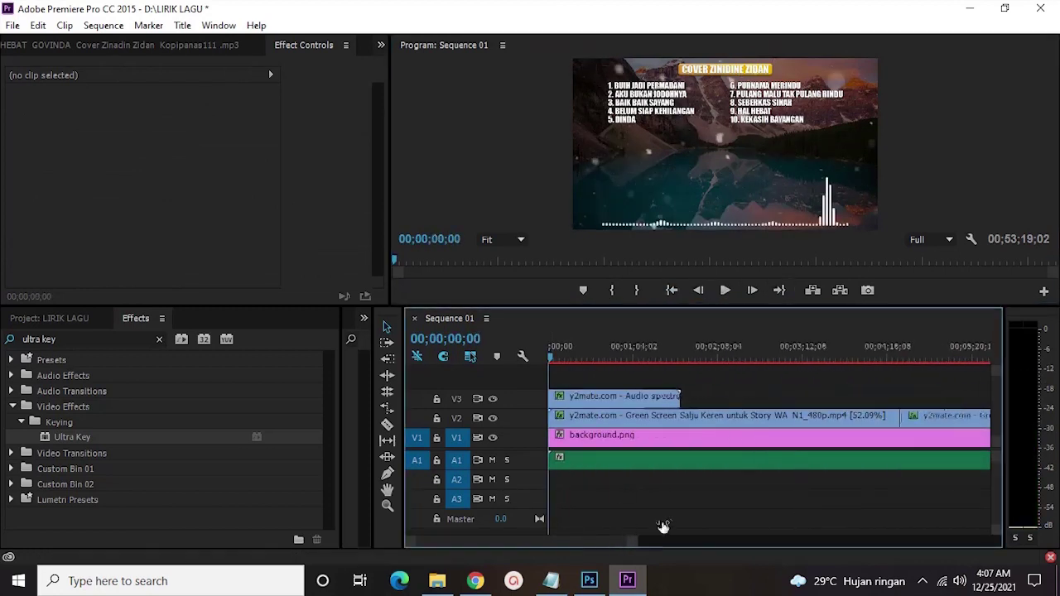
# - Cut the spectrum clip on V3 at 00;01;16;10 and delete the "Thanks for watching" outro that follows
pyautogui.moveTo(639, 357); pyautogui.dragTo(637, 357)
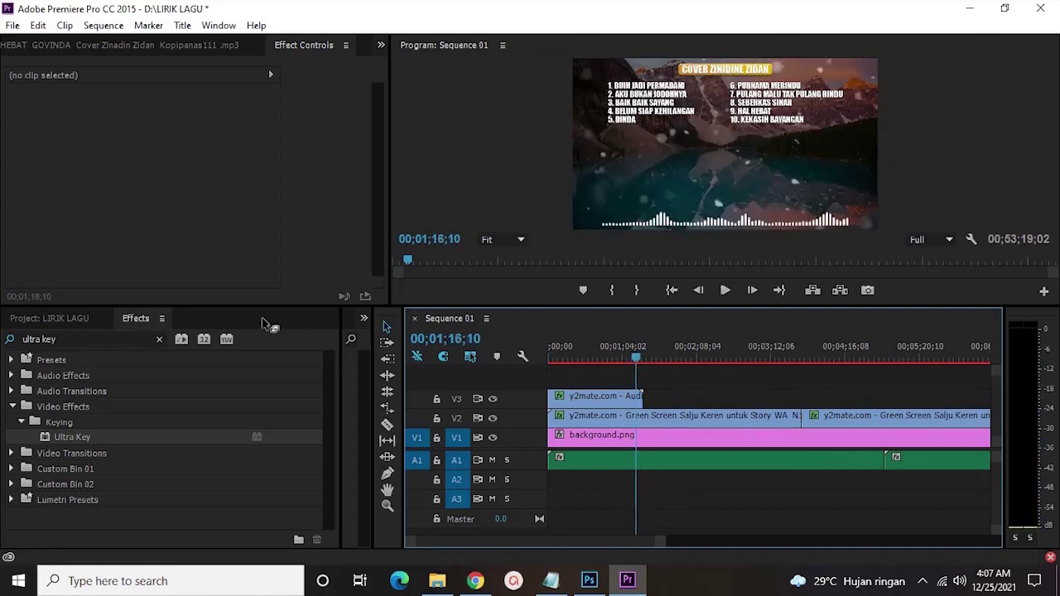
pyautogui.click(81, 321)
pyautogui.moveTo(668, 544); pyautogui.dragTo(605, 540)
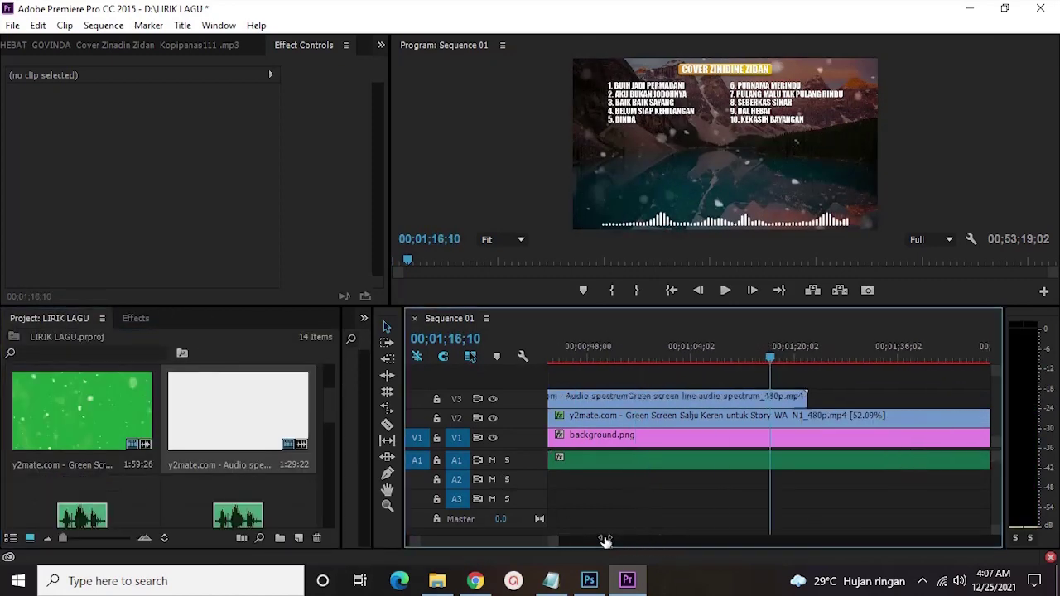
pyautogui.press('c')
pyautogui.click(772, 401)
pyautogui.press('v')
pyautogui.moveTo(779, 362); pyautogui.dragTo(804, 348)
pyautogui.click(802, 397)
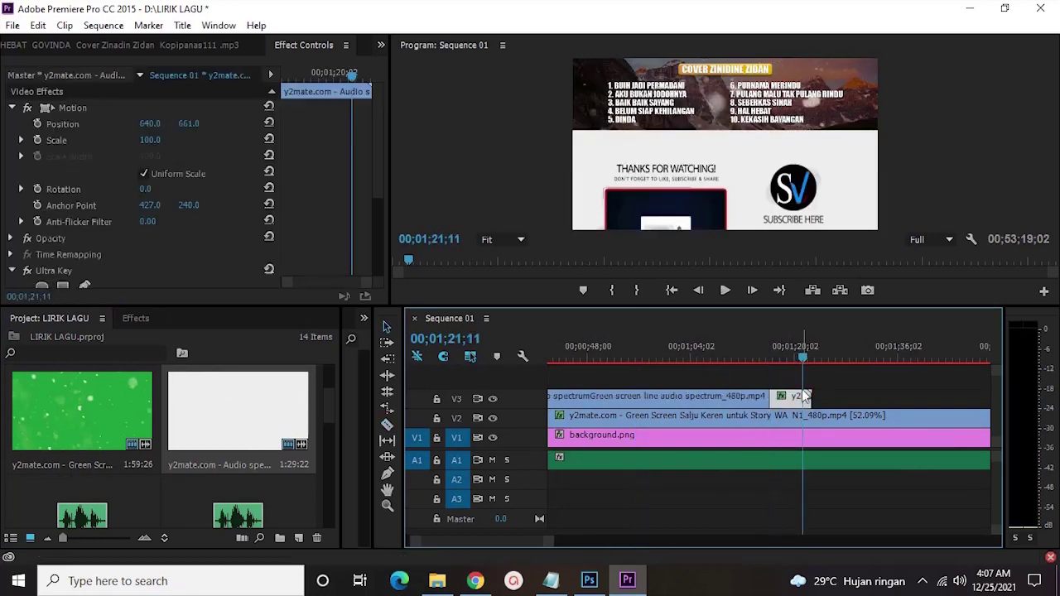
pyautogui.press('Delete')
# - Duplicate the trimmed audio spectrum clip on V3, placing the copy directly after the original
pyautogui.press('\\')
pyautogui.press('=')
pyautogui.press('=')
pyautogui.press('=')
pyautogui.press('=')
pyautogui.press('=')
pyautogui.press('=')
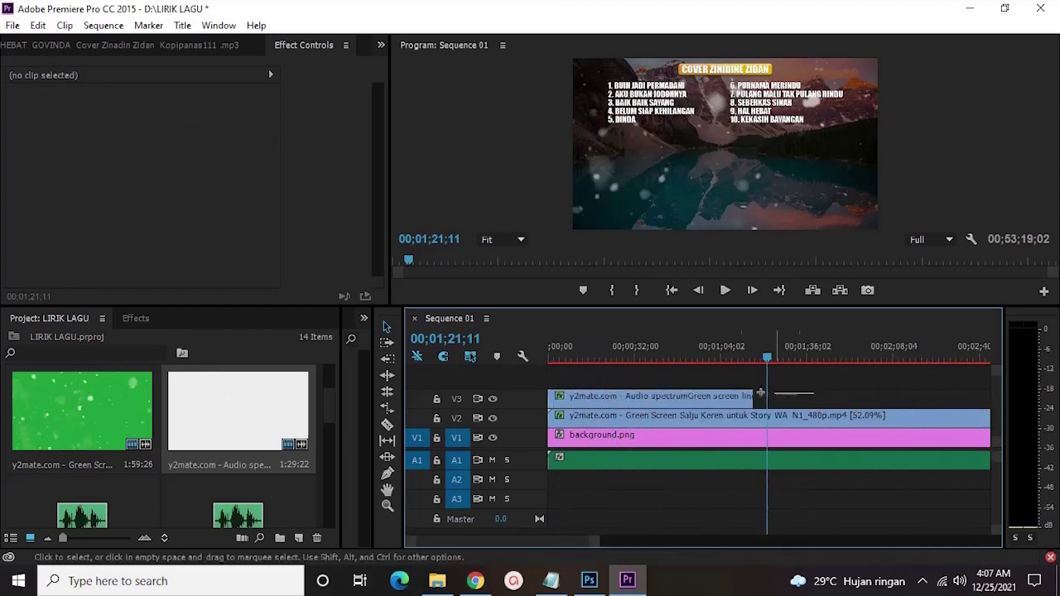
pyautogui.click(667, 397)
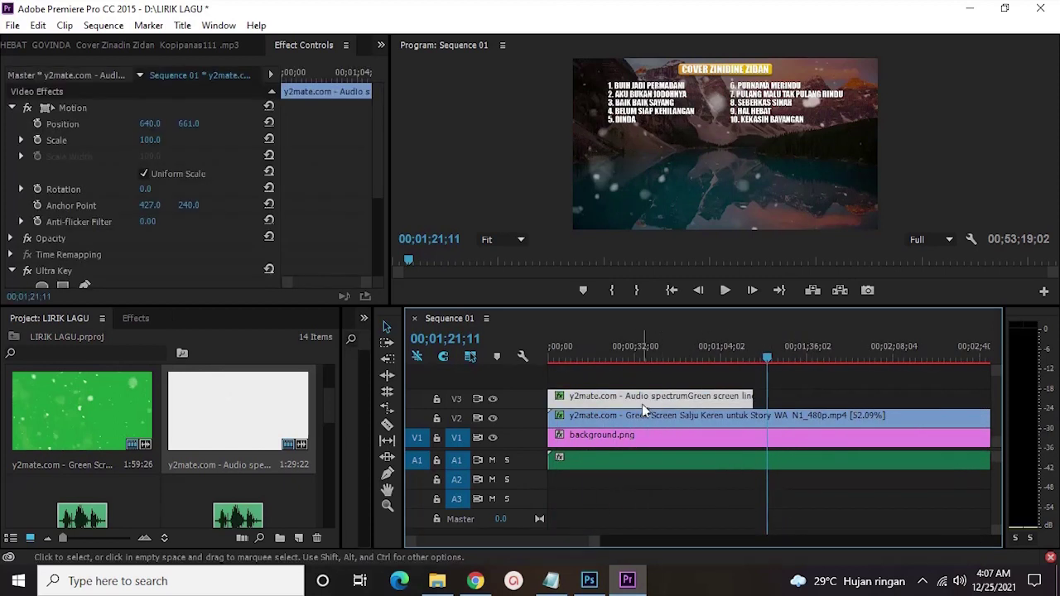
pyautogui.moveTo(618, 398); pyautogui.dragTo(802, 397)
# - Play back the join between the two spectrum clips, starting around 00;01;16
pyautogui.click(751, 360)
pyautogui.press('space')
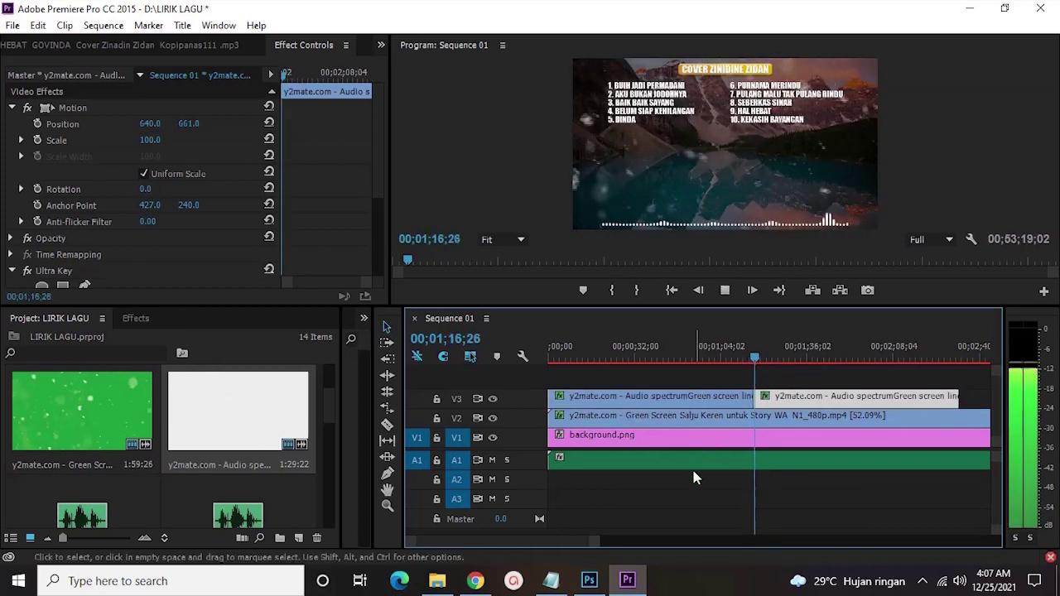
pyautogui.moveTo(594, 545); pyautogui.dragTo(542, 544)
pyautogui.press('space')
pyautogui.press('space')
pyautogui.click(751, 354)
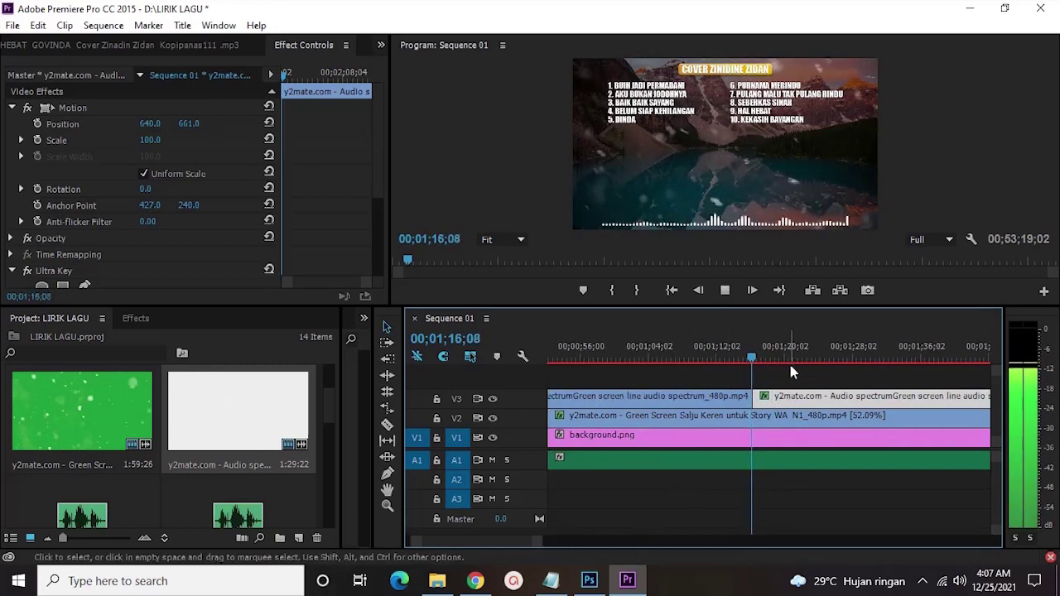
pyautogui.press('space')
# - Repeatedly duplicate the spectrum clips end to end on V3 until the row holds sixteen clips
pyautogui.moveTo(543, 544); pyautogui.dragTo(654, 523)
pyautogui.moveTo(772, 395); pyautogui.dragTo(795, 396)
pyautogui.moveTo(669, 534); pyautogui.dragTo(793, 530)
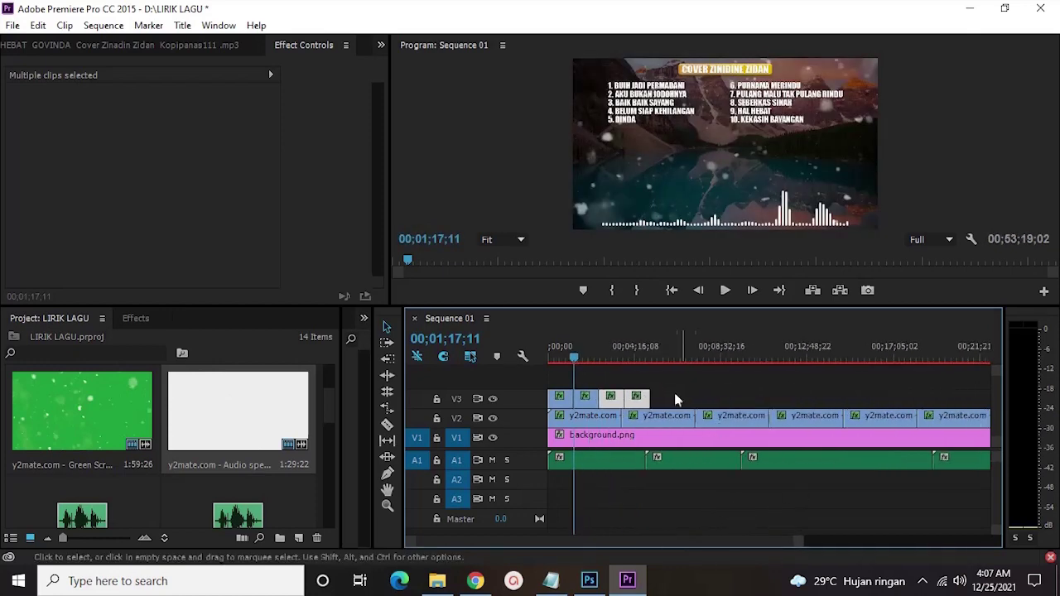
pyautogui.moveTo(566, 406); pyautogui.dragTo(654, 405)
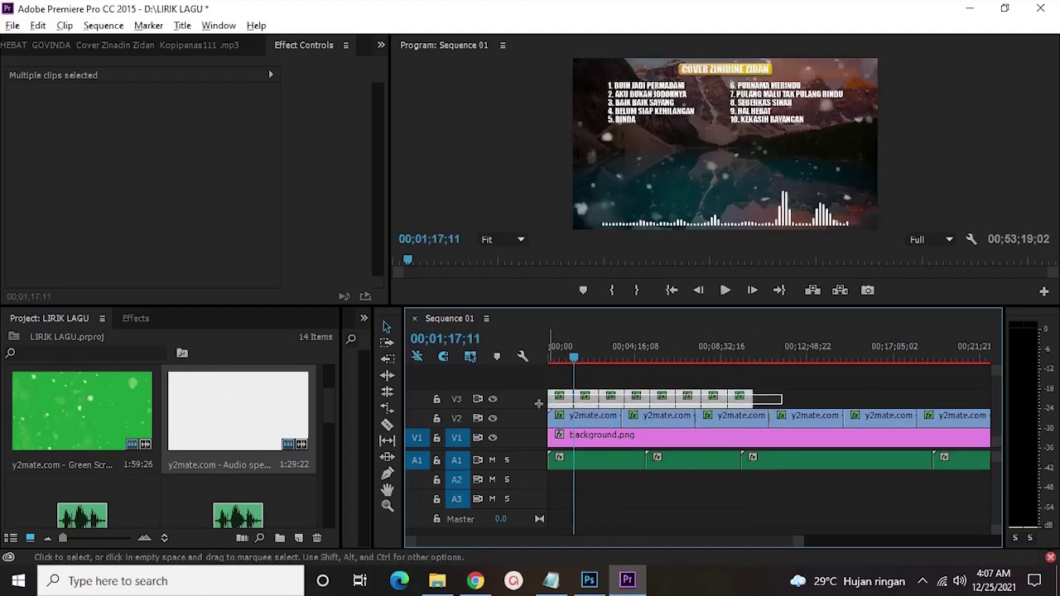
pyautogui.moveTo(567, 406); pyautogui.dragTo(778, 400)
pyautogui.hscroll(3, 779, 400)
pyautogui.moveTo(871, 402); pyautogui.dragTo(702, 402)
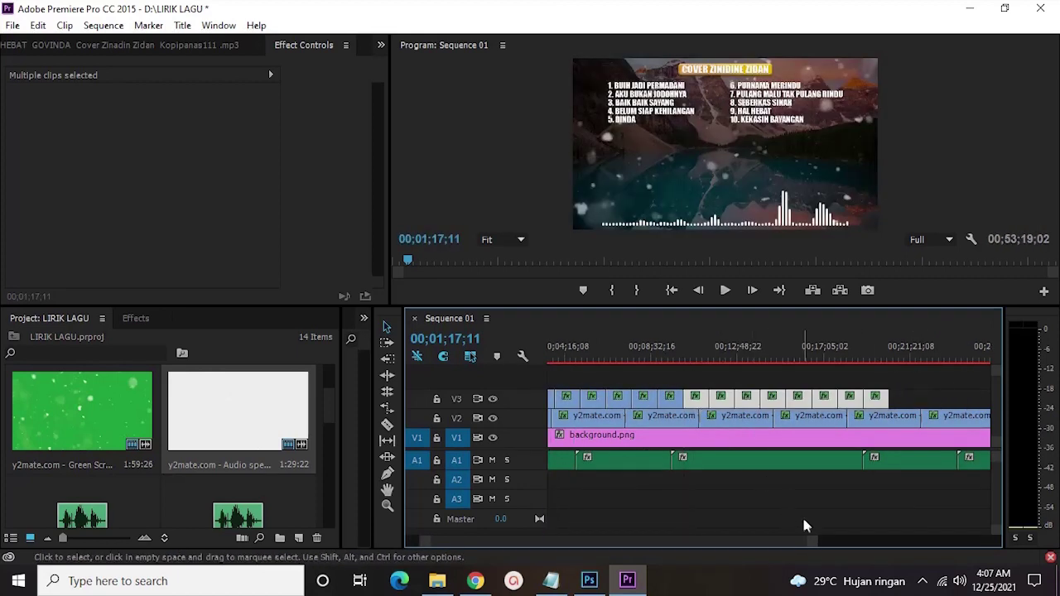
# - Duplicate all sixteen spectrum clips on V3, placing the copies after the existing row
pyautogui.press('-')
pyautogui.press('-')
pyautogui.press('-')
pyautogui.moveTo(787, 405); pyautogui.dragTo(707, 403)
pyautogui.click(689, 356)
pyautogui.moveTo(890, 401); pyautogui.dragTo(709, 387)
pyautogui.press('=')
pyautogui.press('=')
pyautogui.press('=')
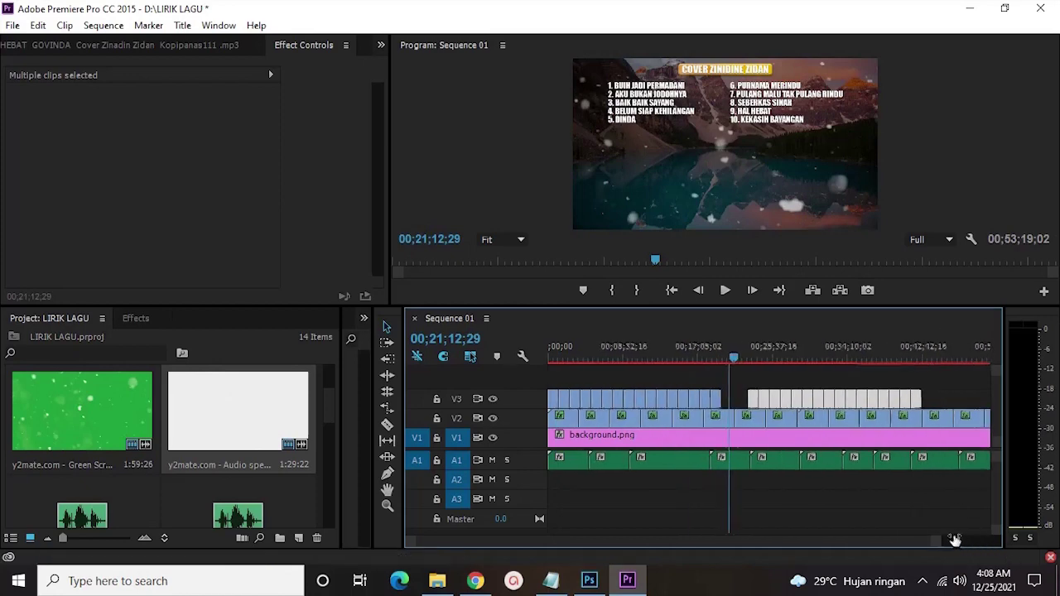
# - Move the copied group of spectrum clips up against the end of the first group to close the gap
pyautogui.moveTo(837, 405); pyautogui.dragTo(775, 406)
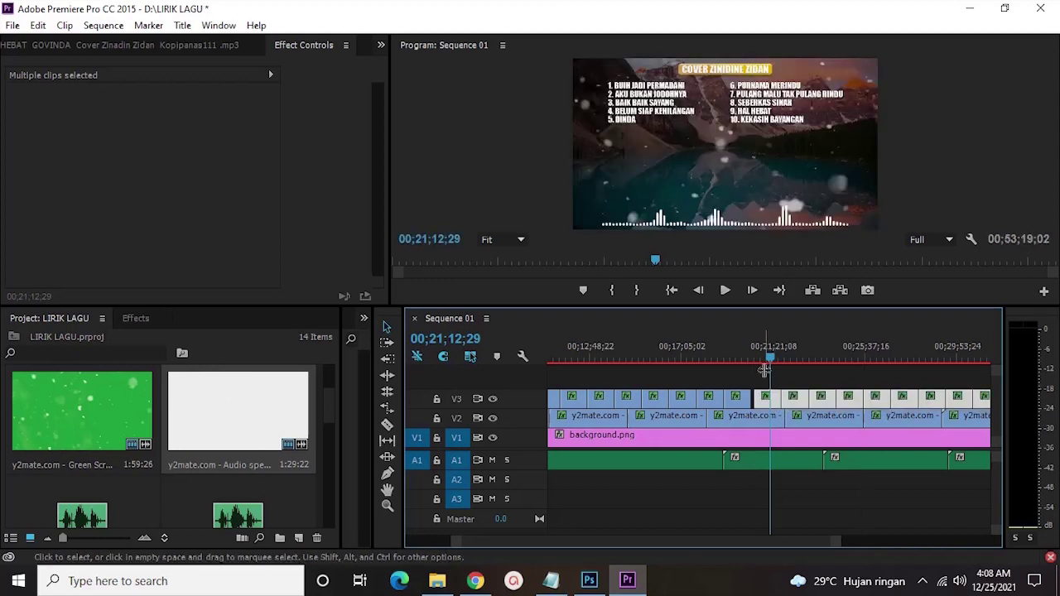
pyautogui.press('=')
pyautogui.press('=')
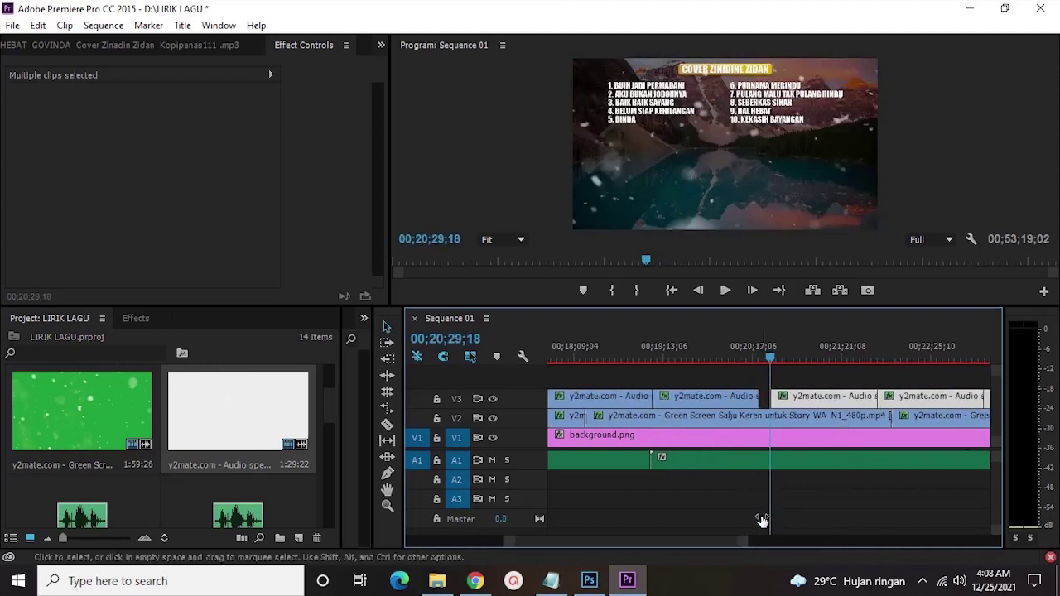
pyautogui.press('=')
pyautogui.moveTo(810, 406); pyautogui.dragTo(793, 447)
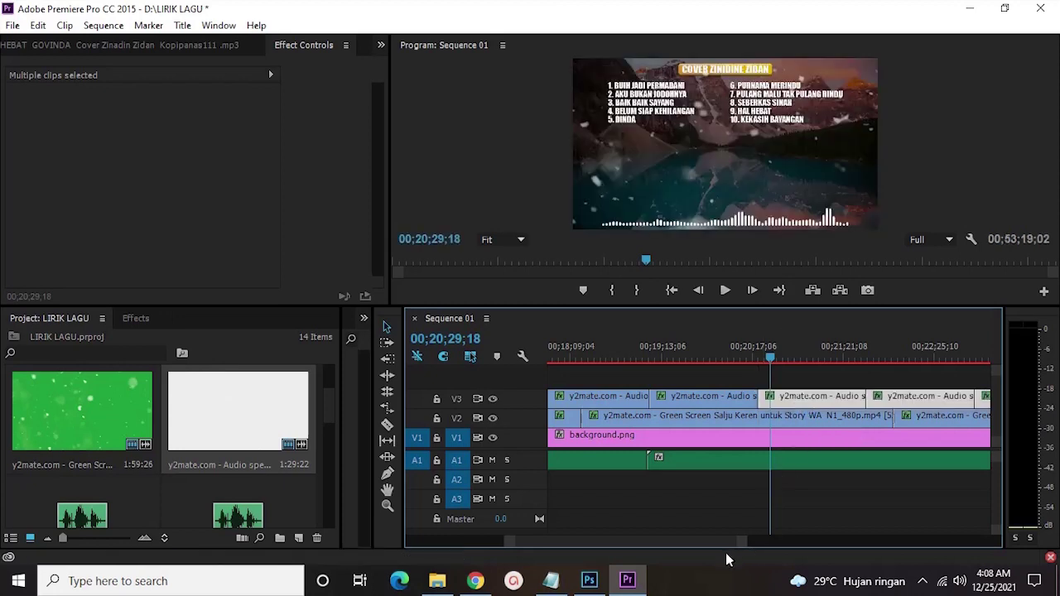
# - Duplicate the last eleven spectrum clips on V3 and butt the copies against the row so they run past the sequence's end
pyautogui.press('\\')
pyautogui.click(864, 355)
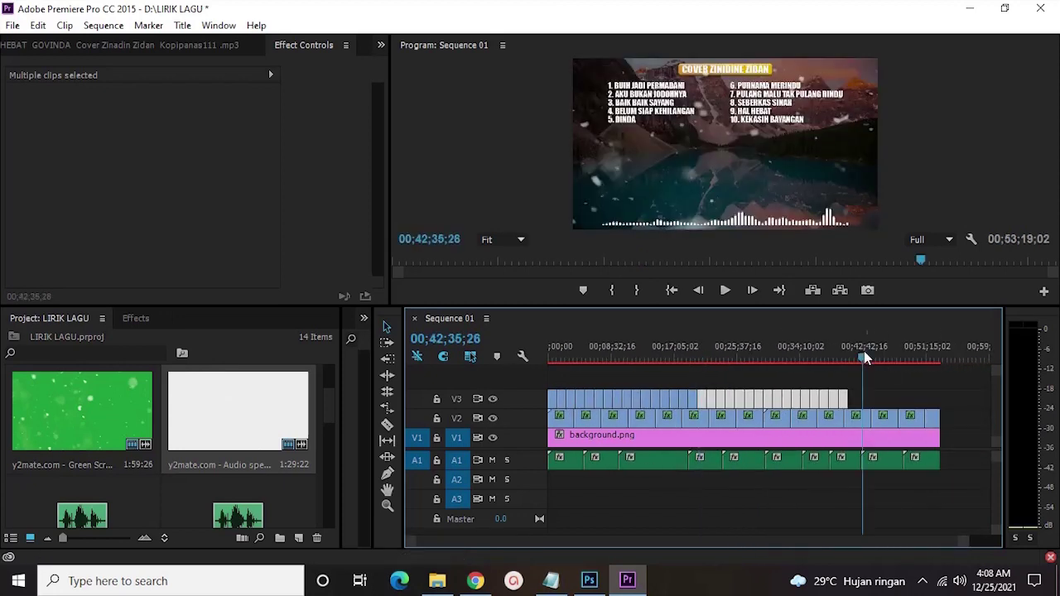
pyautogui.hscroll(2, 871, 394)
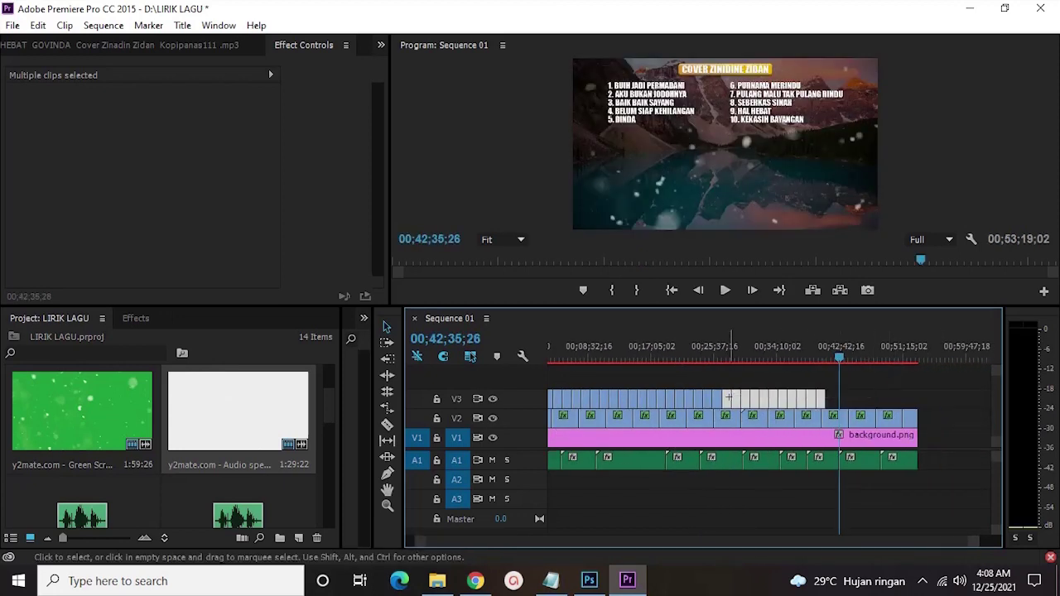
pyautogui.moveTo(728, 397); pyautogui.dragTo(892, 399)
pyautogui.moveTo(979, 393); pyautogui.dragTo(848, 386)
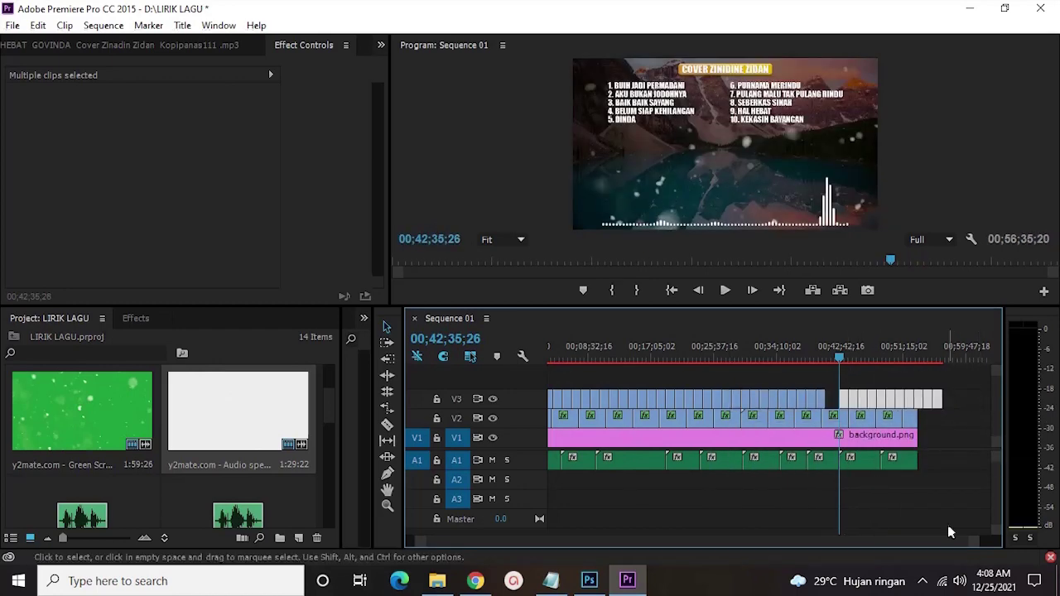
pyautogui.scroll(5, 918, 535)
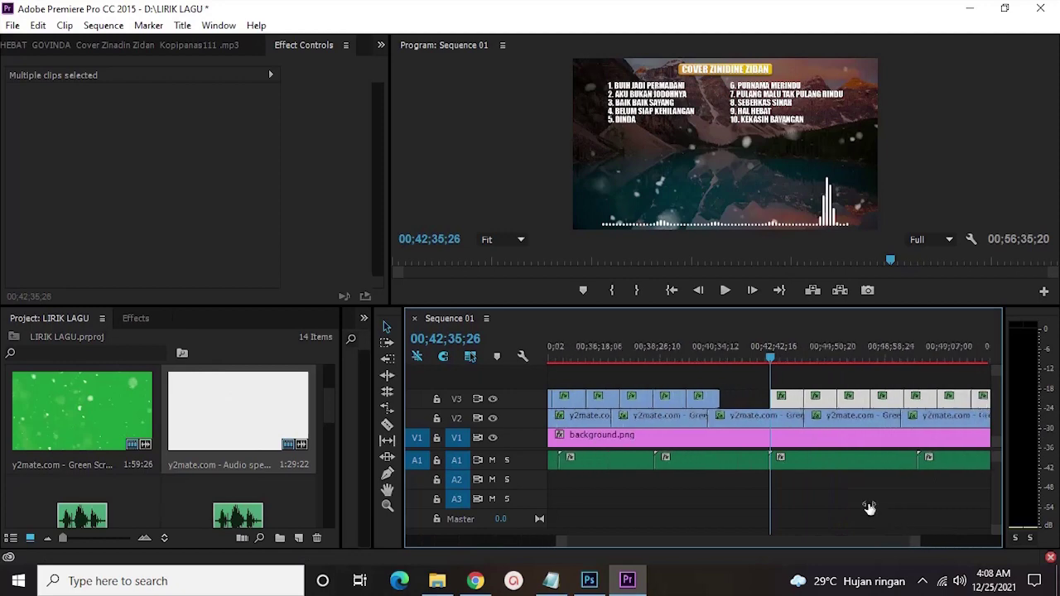
pyautogui.scroll(1, 869, 507)
pyautogui.moveTo(794, 402); pyautogui.dragTo(740, 396)
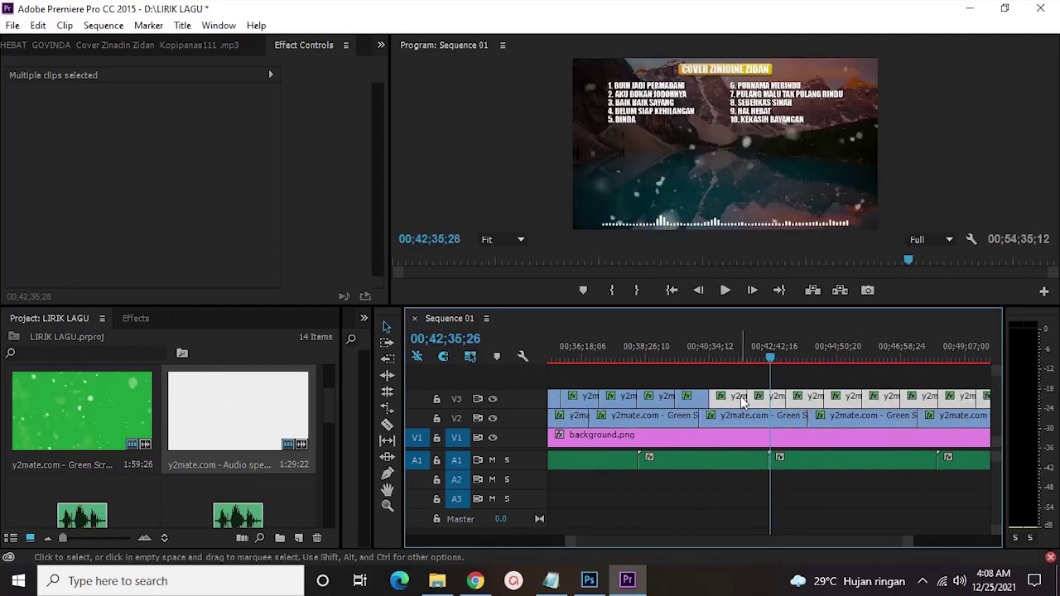
# - Trim the excess of the spectrum clips on V3 back to the end of the background image at 00;53;19;02
pyautogui.scroll(-4, 761, 402)
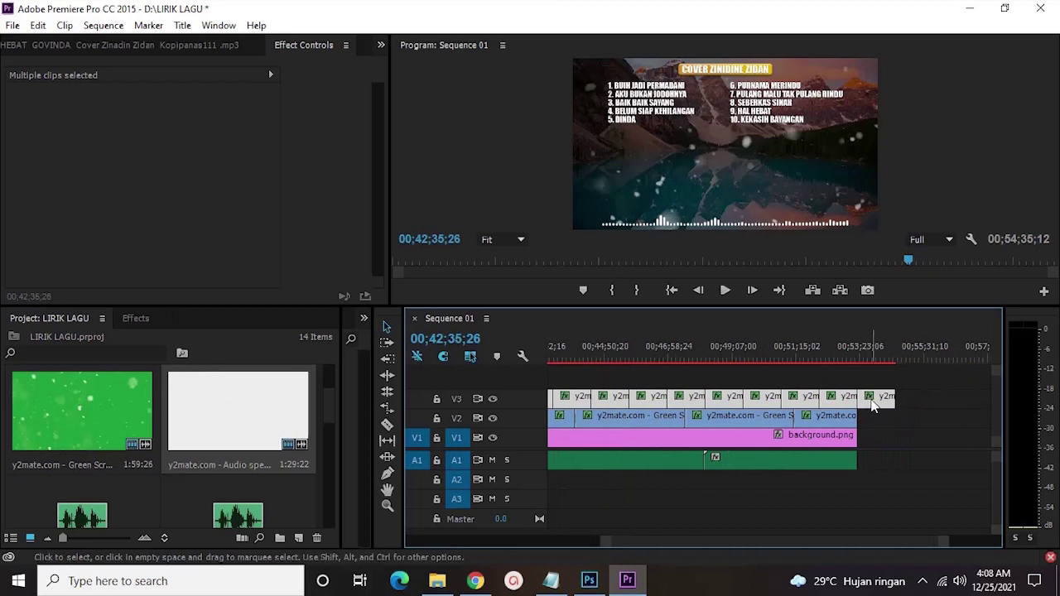
pyautogui.press('Delete')
pyautogui.hotkey('ctrl', 'z')
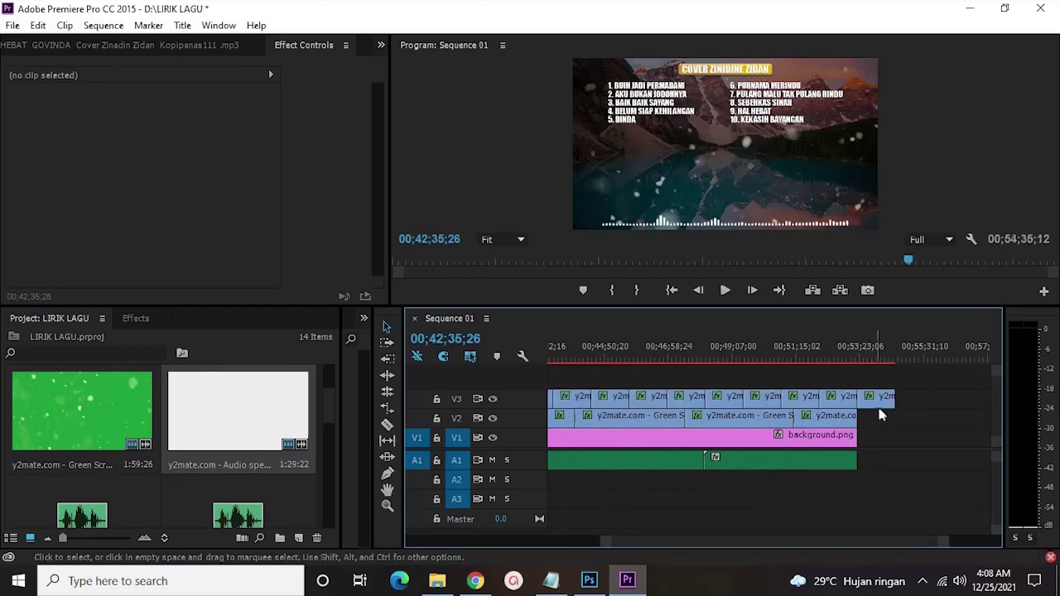
pyautogui.click(878, 385)
pyautogui.click(783, 291)
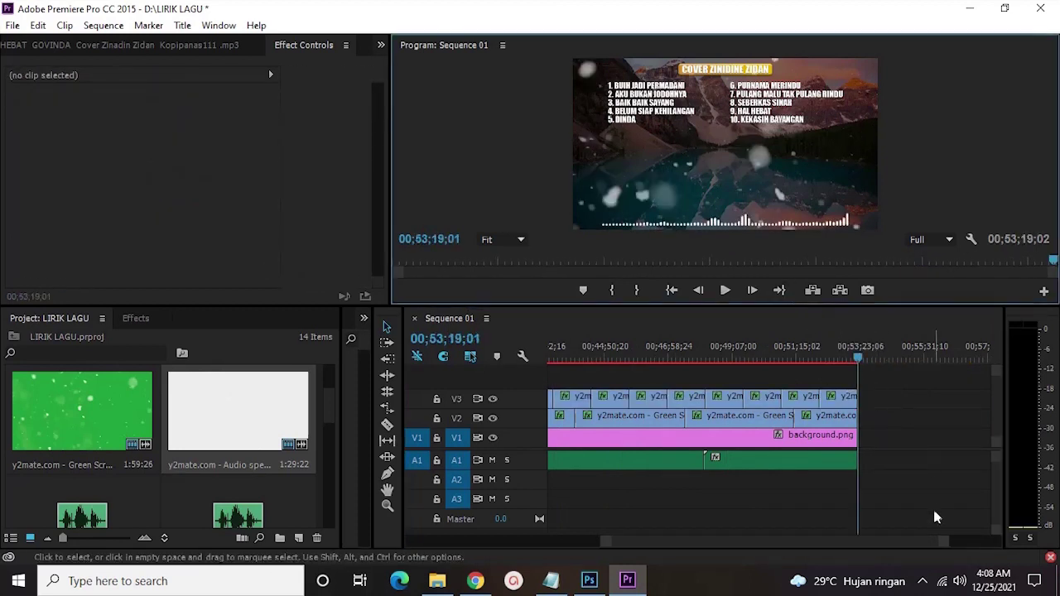
# - Check that the clips on all tracks end together, then return to the sequence start and save the project
pyautogui.moveTo(941, 542); pyautogui.dragTo(808, 521)
pyautogui.press('=')
pyautogui.press('=')
pyautogui.press('=')
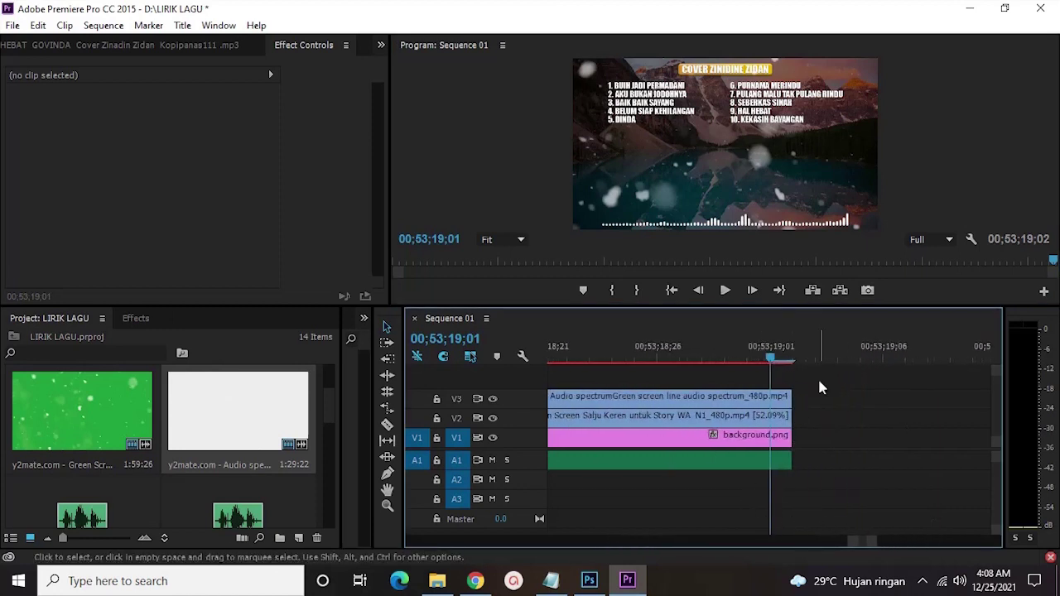
pyautogui.click(788, 352)
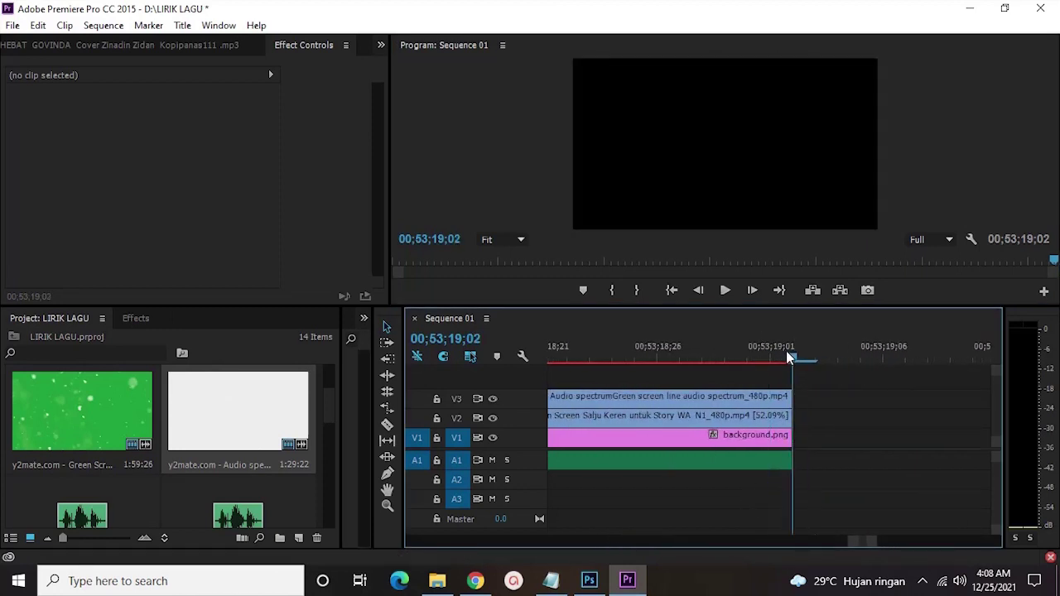
pyautogui.moveTo(858, 545); pyautogui.dragTo(665, 511)
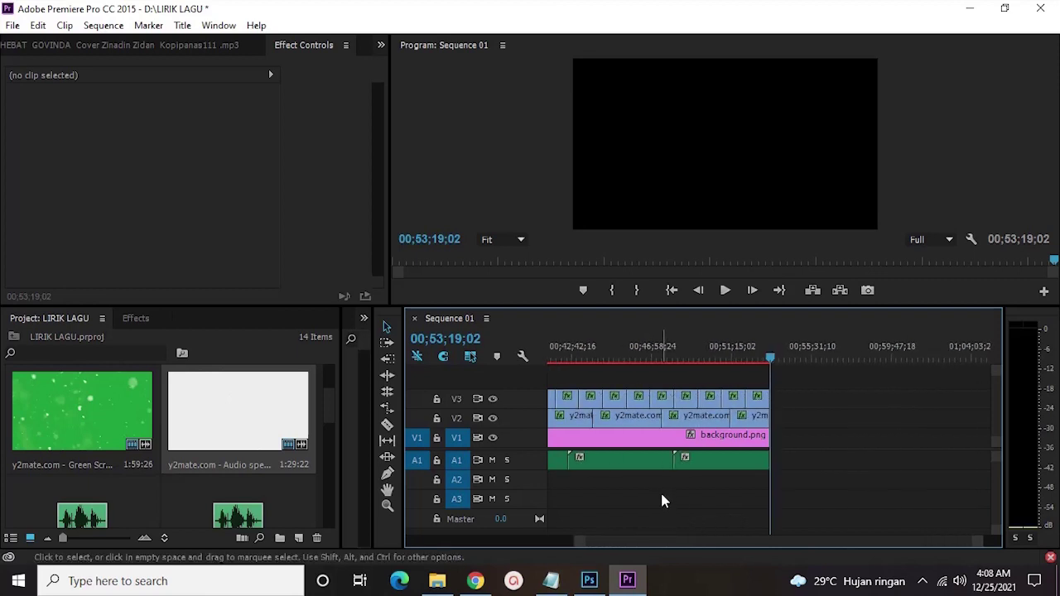
pyautogui.click(671, 291)
pyautogui.hotkey('ctrl', 's')
# - Play the composition from about 00;01;34 in a temporarily enlarged preview, then return to 00;00;00;00
pyautogui.click(593, 354)
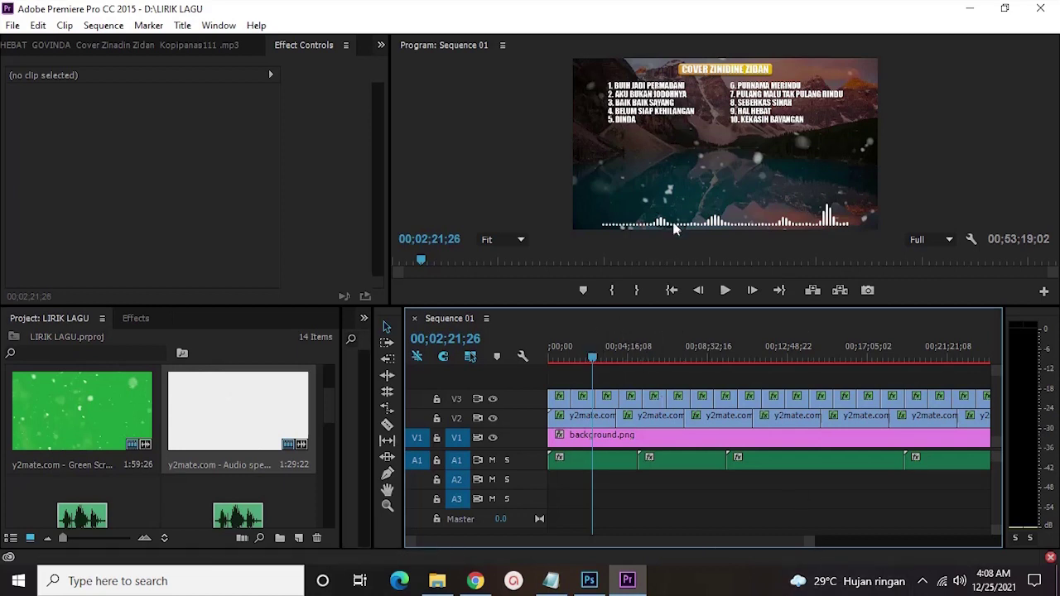
pyautogui.click(672, 289)
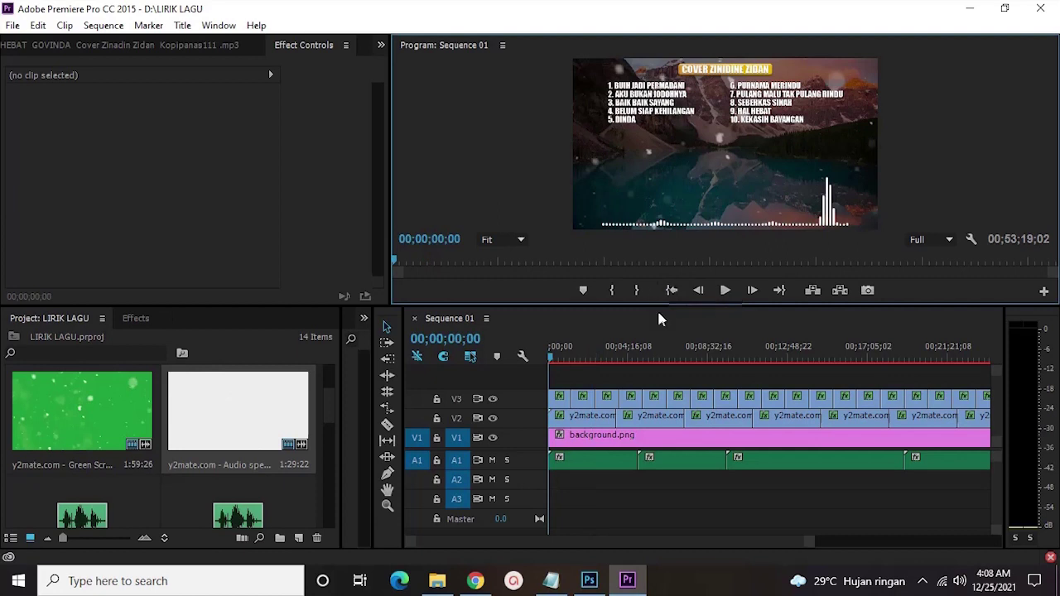
pyautogui.click(577, 358)
pyautogui.press('space')
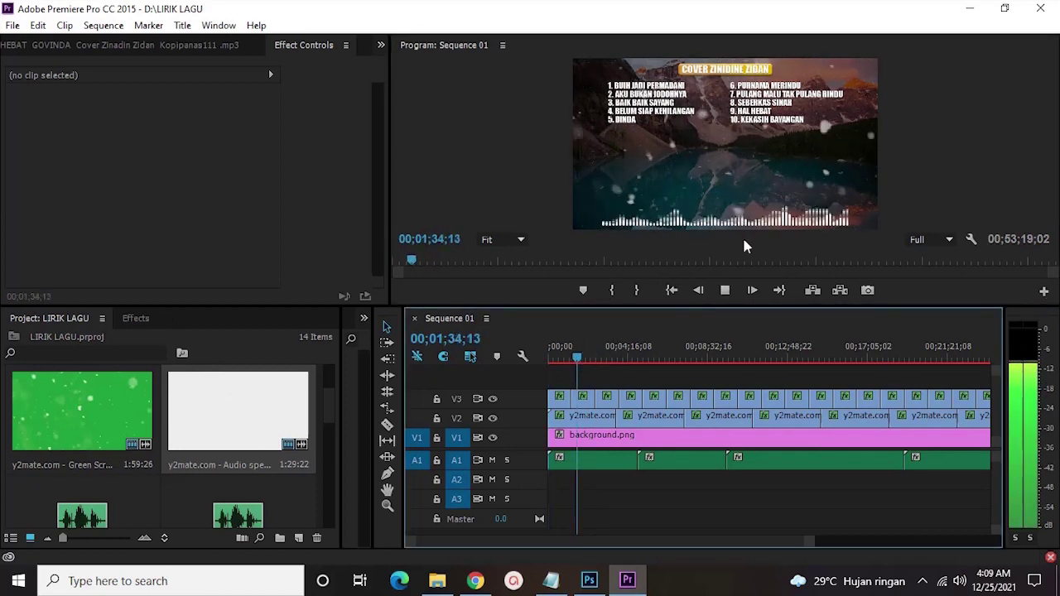
pyautogui.moveTo(717, 310); pyautogui.dragTo(706, 419)
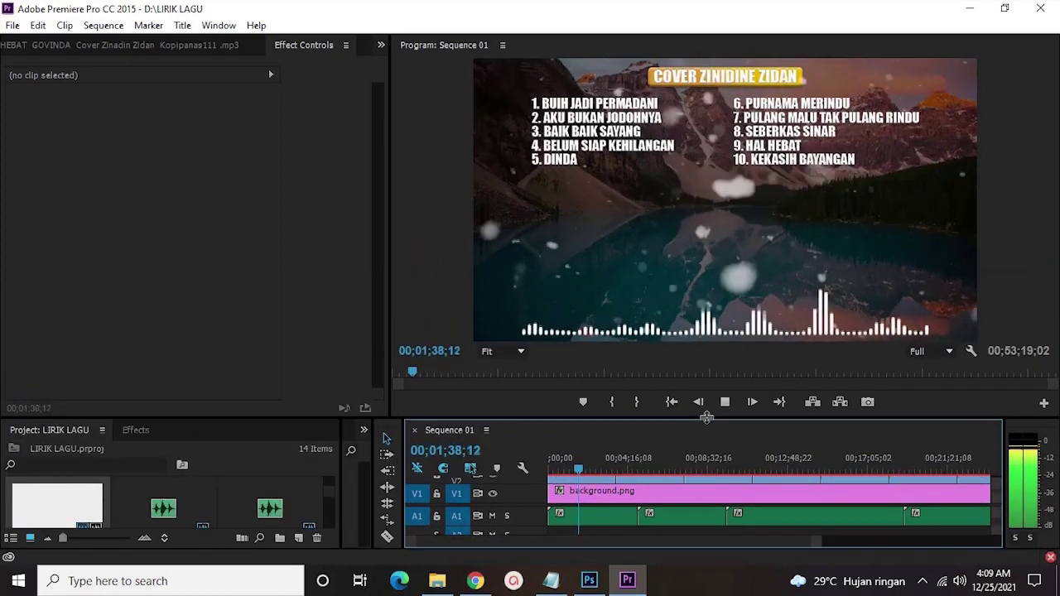
pyautogui.moveTo(706, 418); pyautogui.dragTo(696, 317)
pyautogui.click(672, 298)
# - Examine the whole arrangement of spectrum, snow, background and song clips across the sequence, using a slightly larger preview
pyautogui.moveTo(817, 550); pyautogui.dragTo(891, 501)
pyautogui.moveTo(1027, 489); pyautogui.dragTo(700, 437)
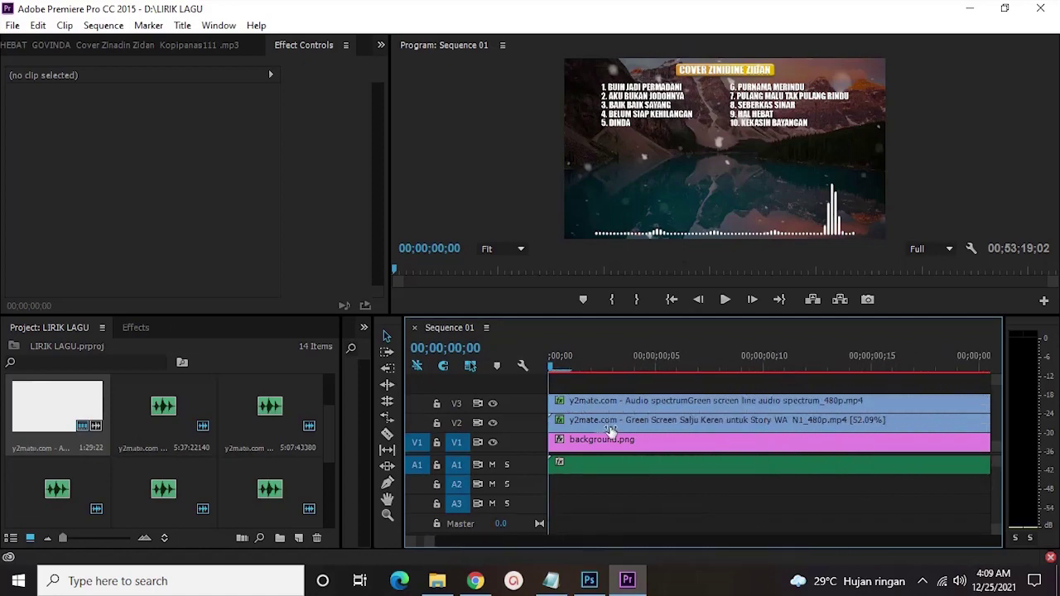
pyautogui.moveTo(495, 435); pyautogui.dragTo(617, 331)
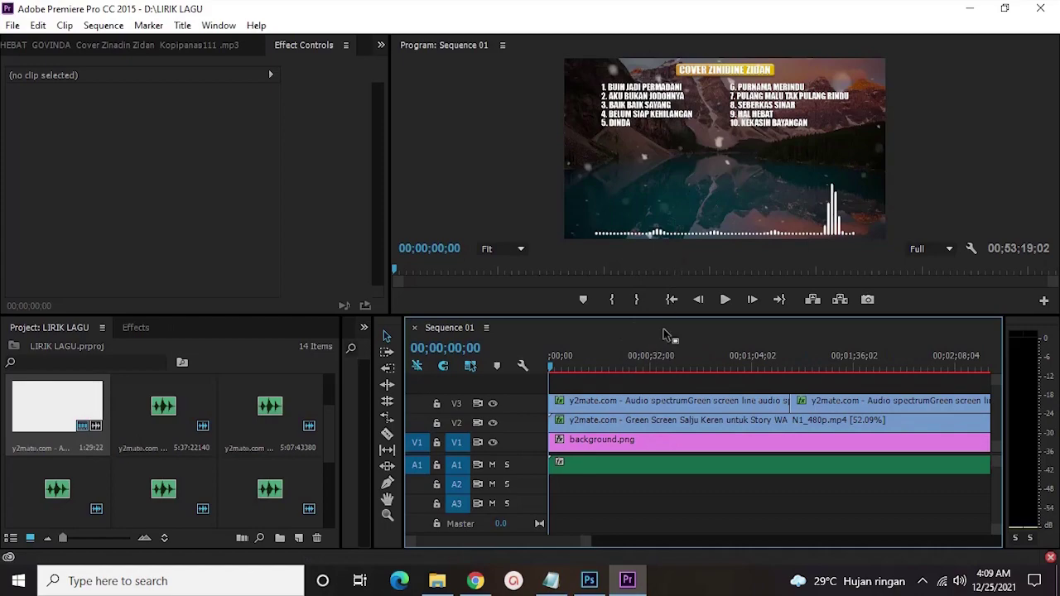
pyautogui.moveTo(665, 315); pyautogui.dragTo(665, 352)
pyautogui.moveTo(591, 539); pyautogui.dragTo(793, 539)
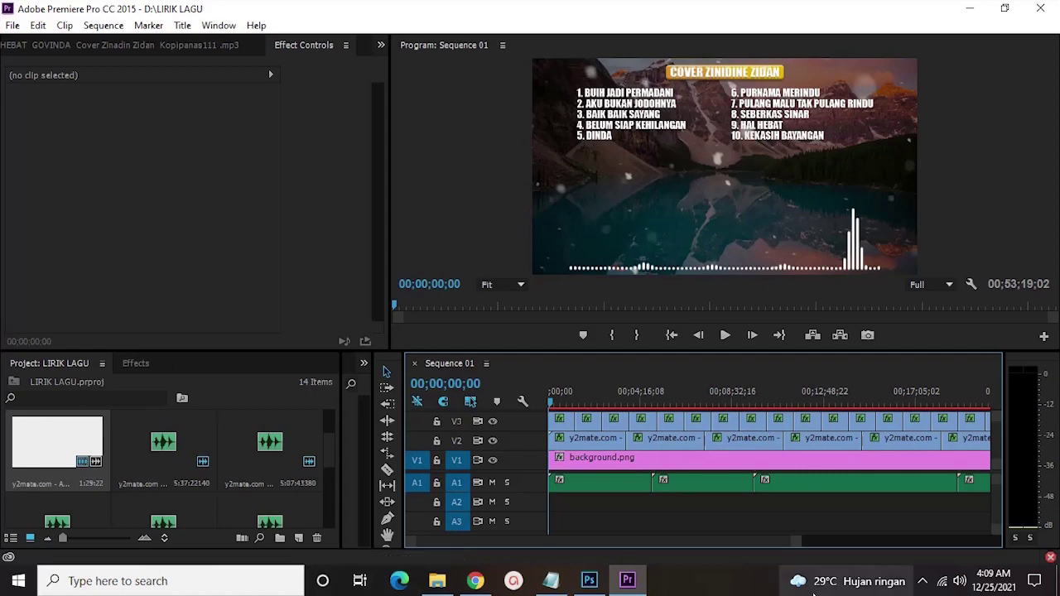
pyautogui.moveTo(797, 541); pyautogui.dragTo(566, 420)
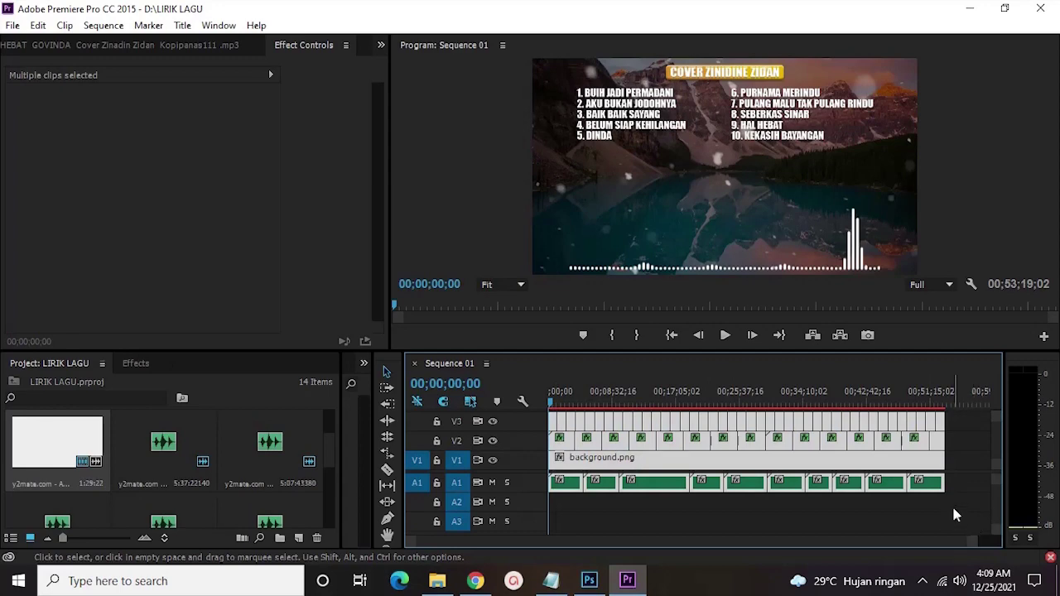
pyautogui.moveTo(955, 515); pyautogui.dragTo(542, 419)
pyautogui.moveTo(963, 509); pyautogui.dragTo(551, 411)
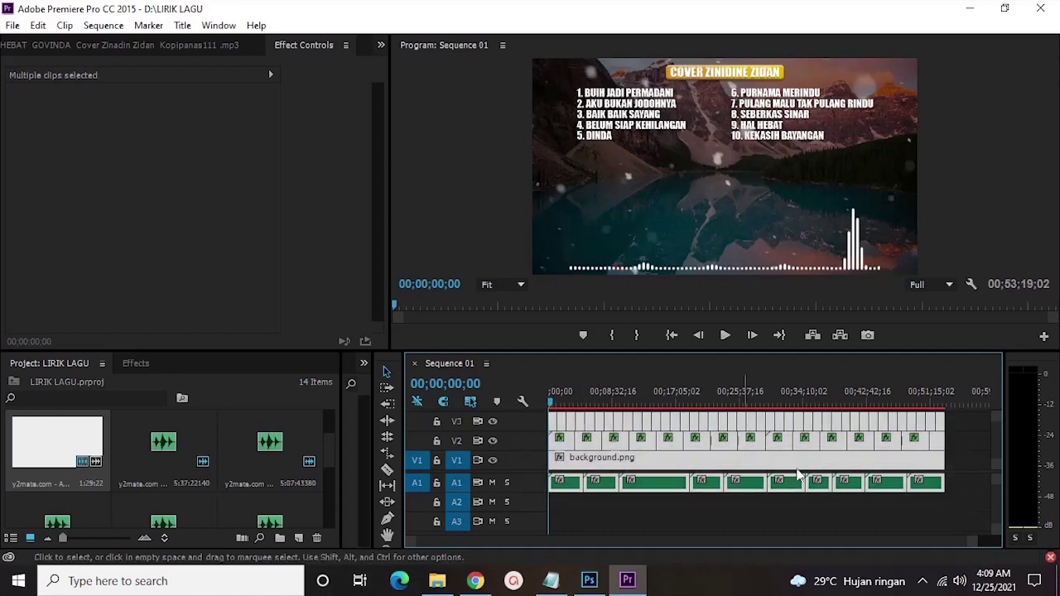
pyautogui.click(950, 506)
pyautogui.moveTo(977, 543); pyautogui.dragTo(923, 501)
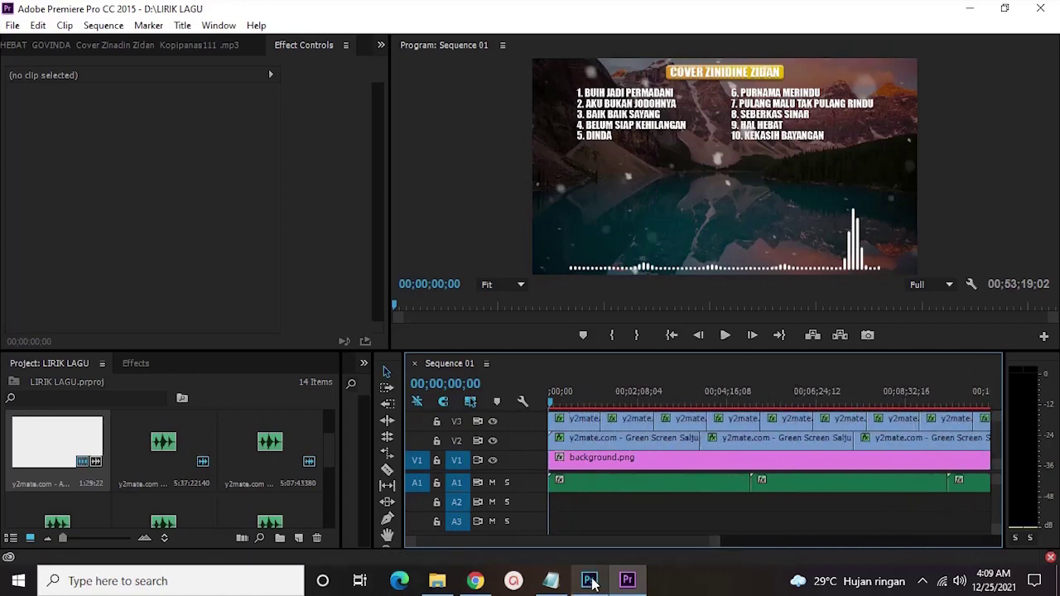
# - Switch to Chrome and search the web for "lirik buih jadi permadani" in a new tab
pyautogui.click(475, 580)
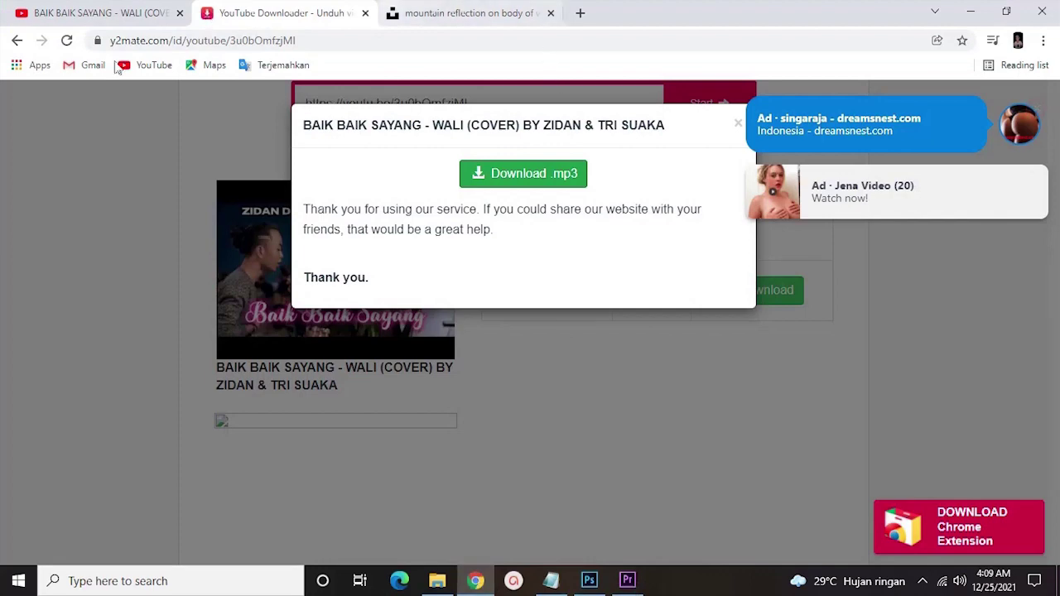
pyautogui.click(501, 12)
pyautogui.click(579, 12)
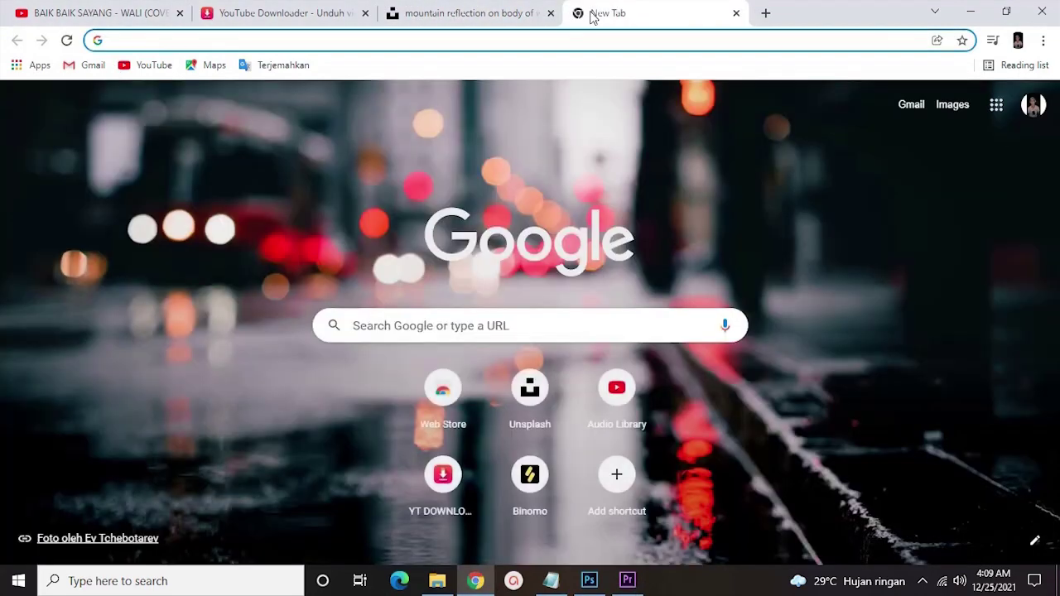
pyautogui.write('lirik ')
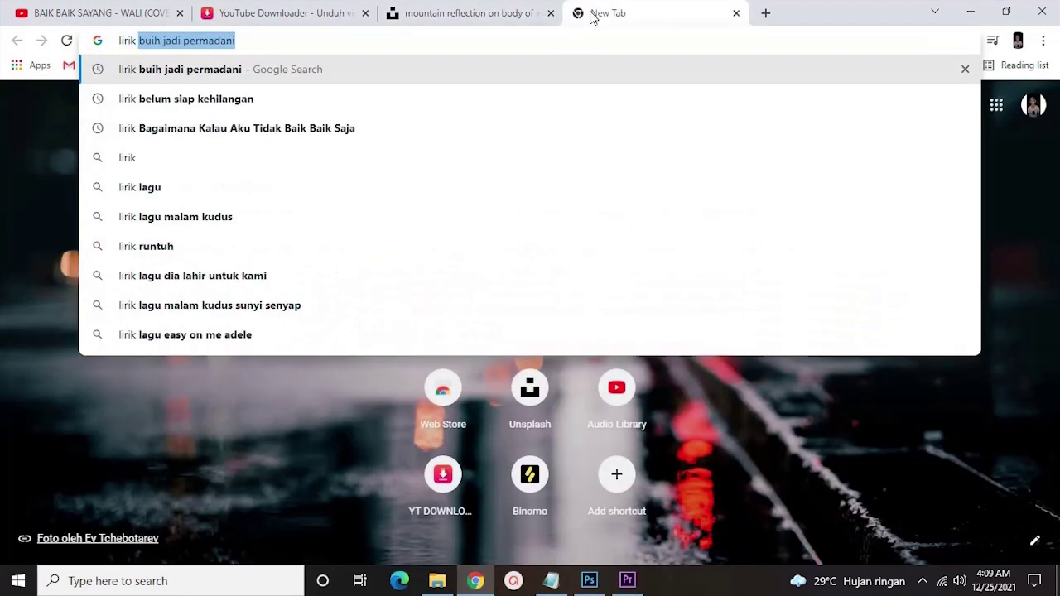
pyautogui.write('bu')
pyautogui.press('Return')
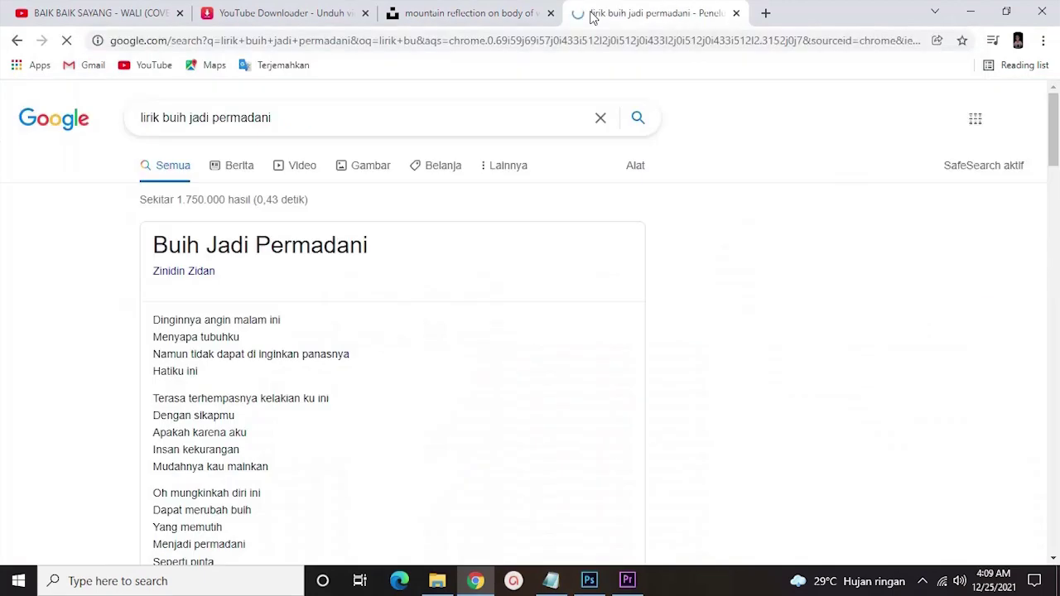
# - Copy the first verse of the lyrics, from "Dinginnya angin malam ini" to "Hatiku ini"
pyautogui.scroll(-2, 537, 346)
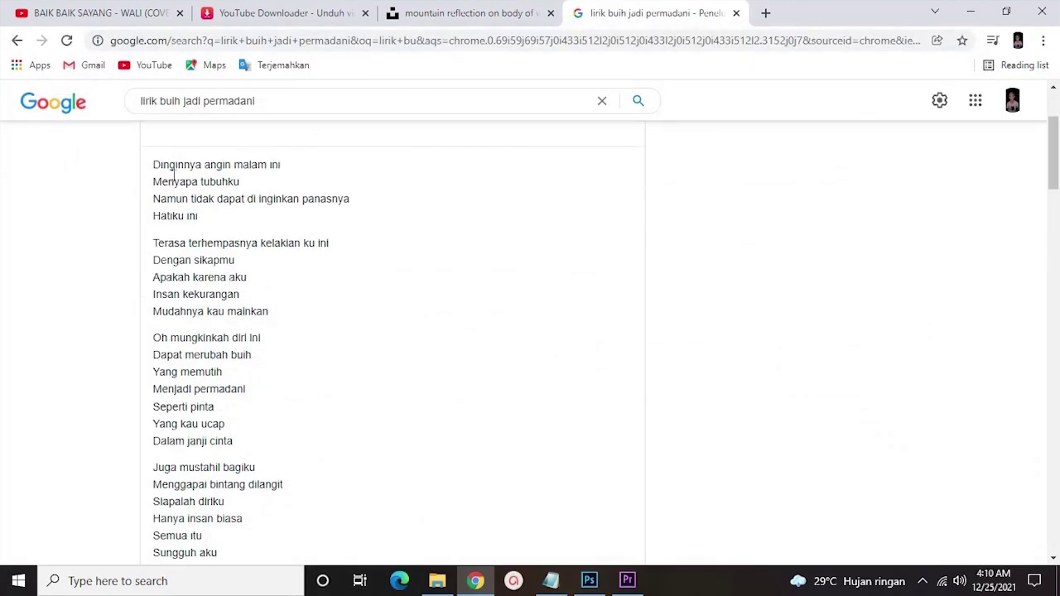
pyautogui.scroll(1, 156, 182)
pyautogui.moveTo(151, 243); pyautogui.dragTo(368, 296)
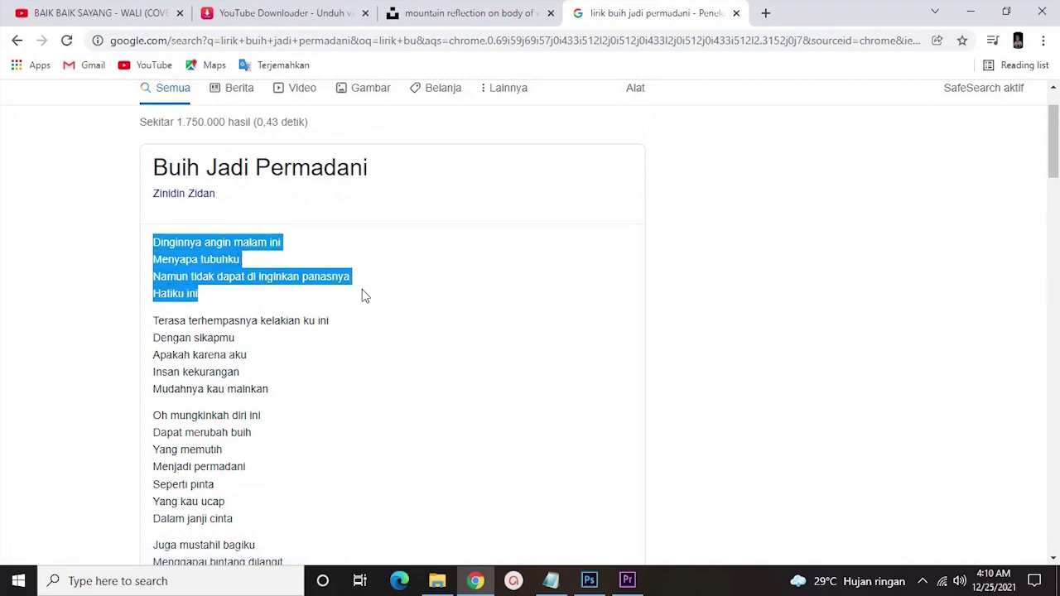
# - Switch back to Premiere Pro and create a new 1280 × 720 title named Title 01 in the project
pyautogui.click(627, 582)
pyautogui.scroll(-1, 291, 478)
pyautogui.click(294, 510)
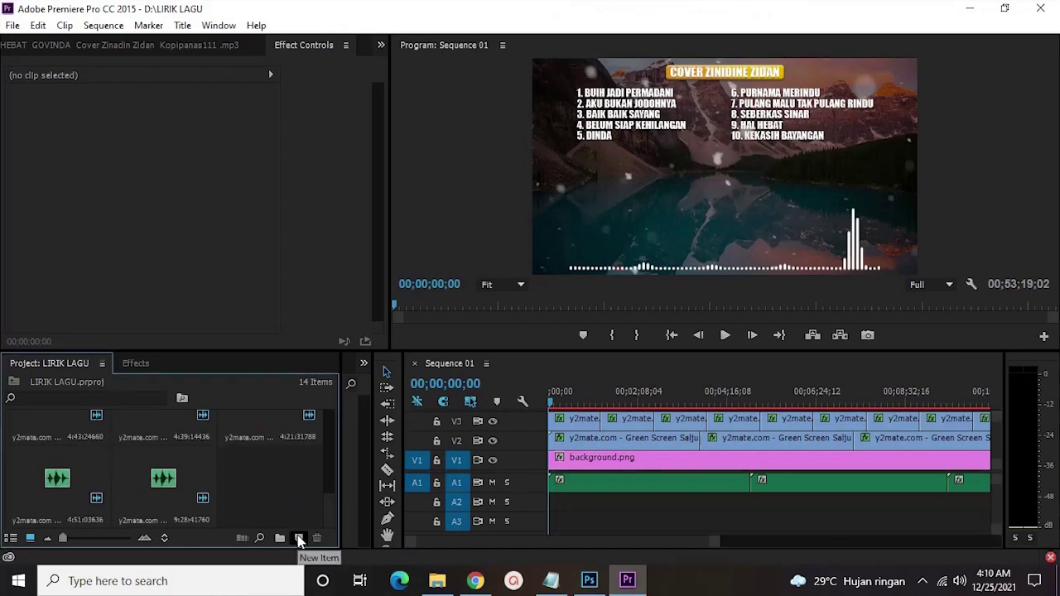
pyautogui.click(299, 538)
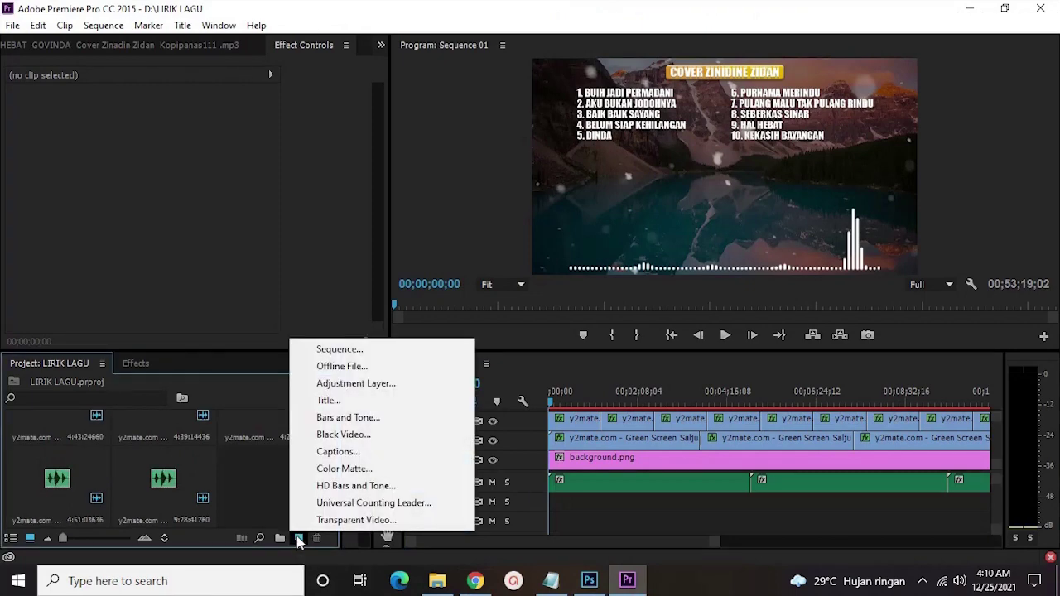
pyautogui.click(329, 401)
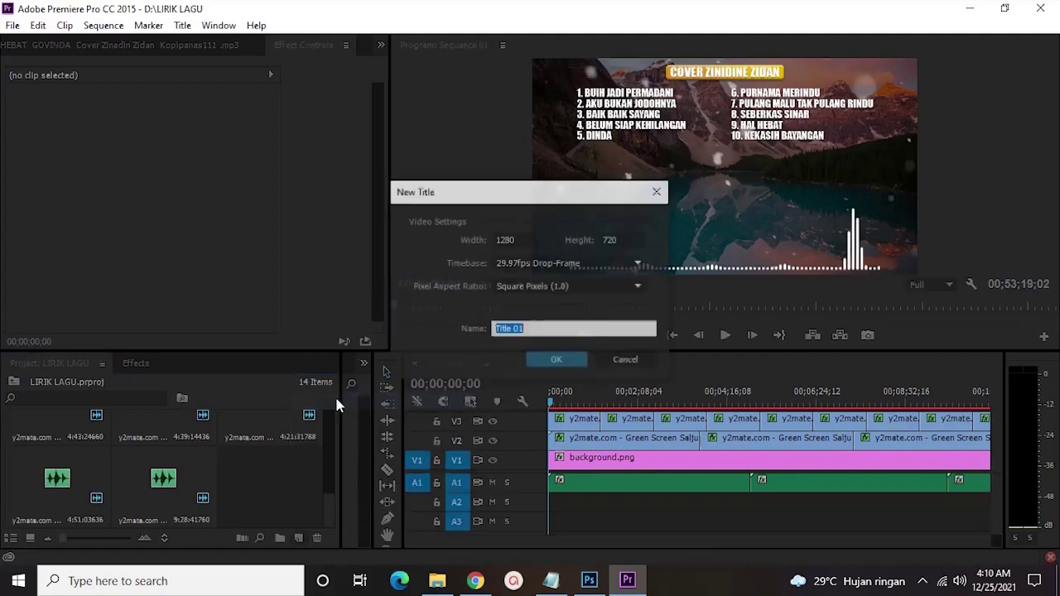
pyautogui.click(555, 359)
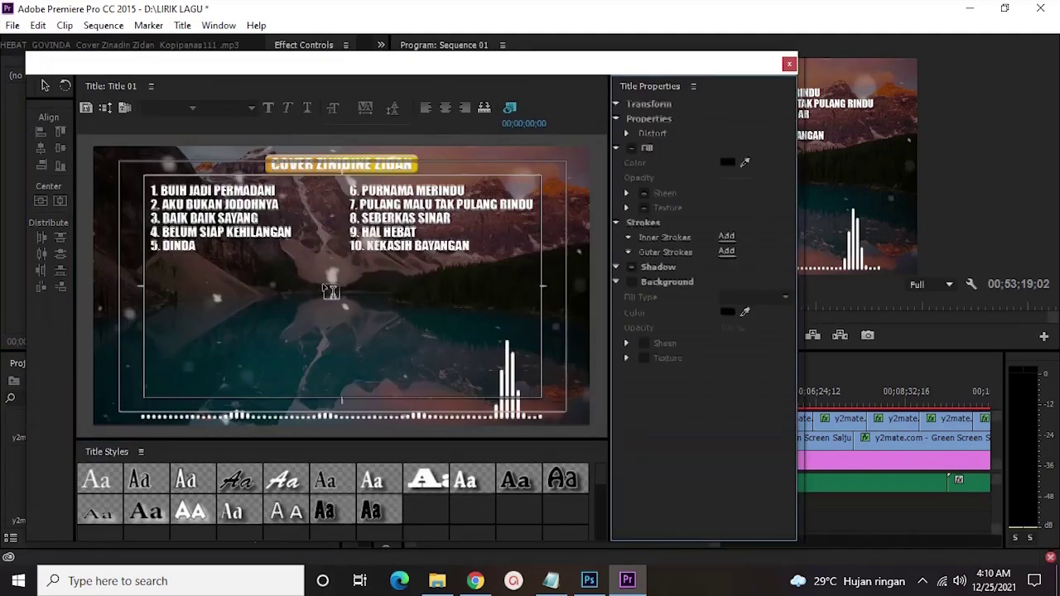
# - Paste the copied four-line verse "Dinginnya angin malam ini" to "Hatiku ini" as text on the title canvas
pyautogui.click(36, 94)
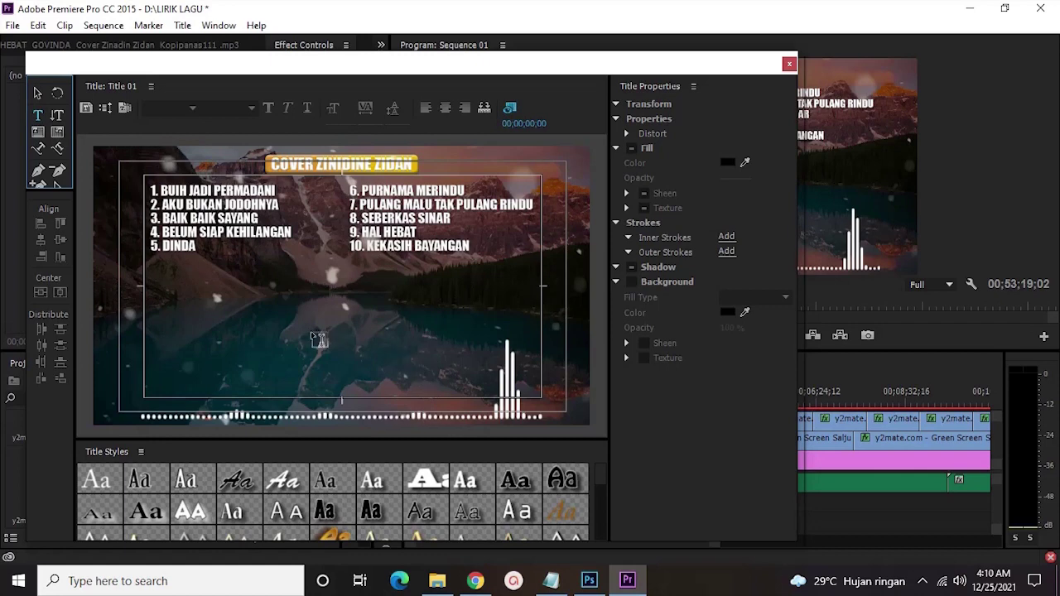
pyautogui.click(271, 303)
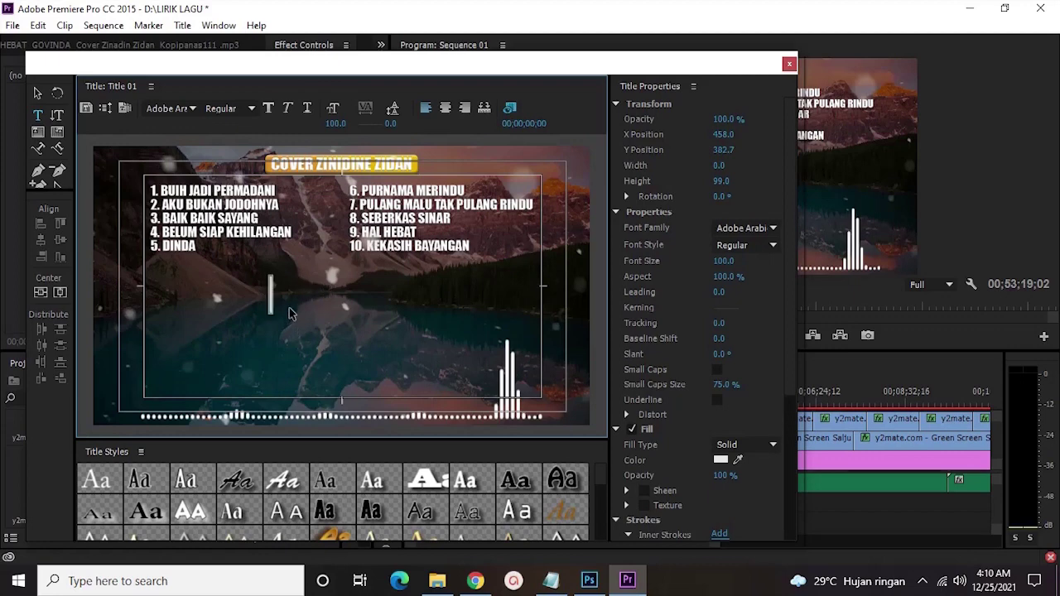
pyautogui.write('Dinginnya angin malam ini Menyapa tubuhku Namun tidak dapat di ingin Hatiku ini')
# - Set the whole verse in the Impact font and centre-align its lines
pyautogui.hotkey('ctrl', 'a')
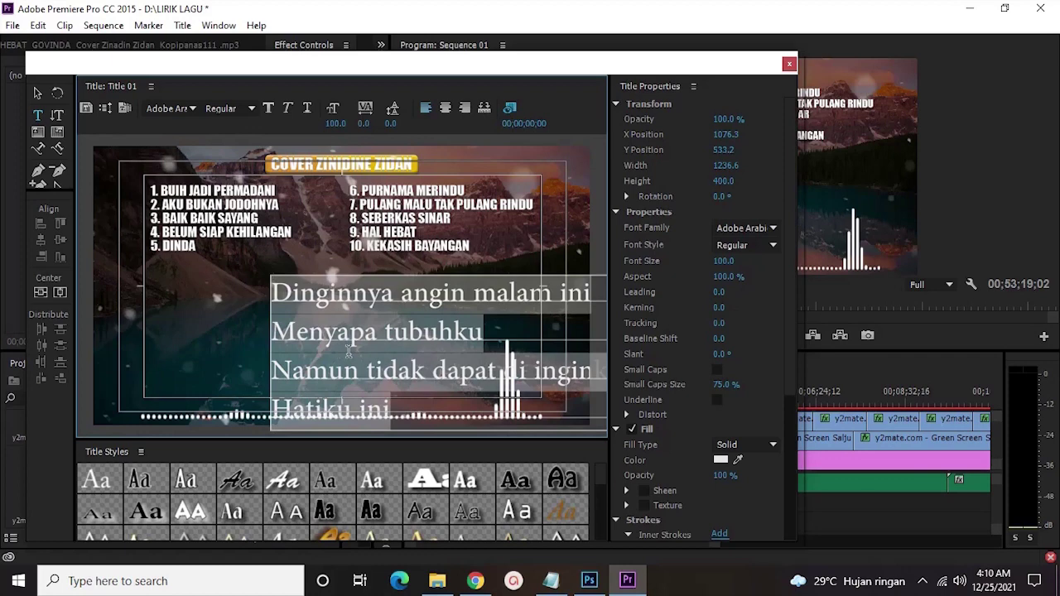
pyautogui.click(171, 107)
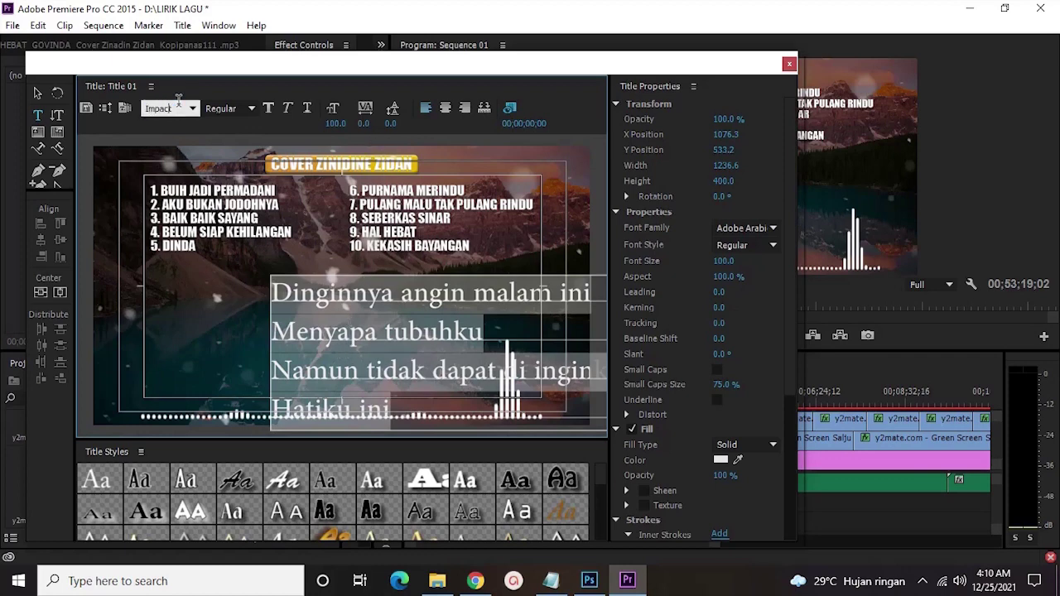
pyautogui.press('Return')
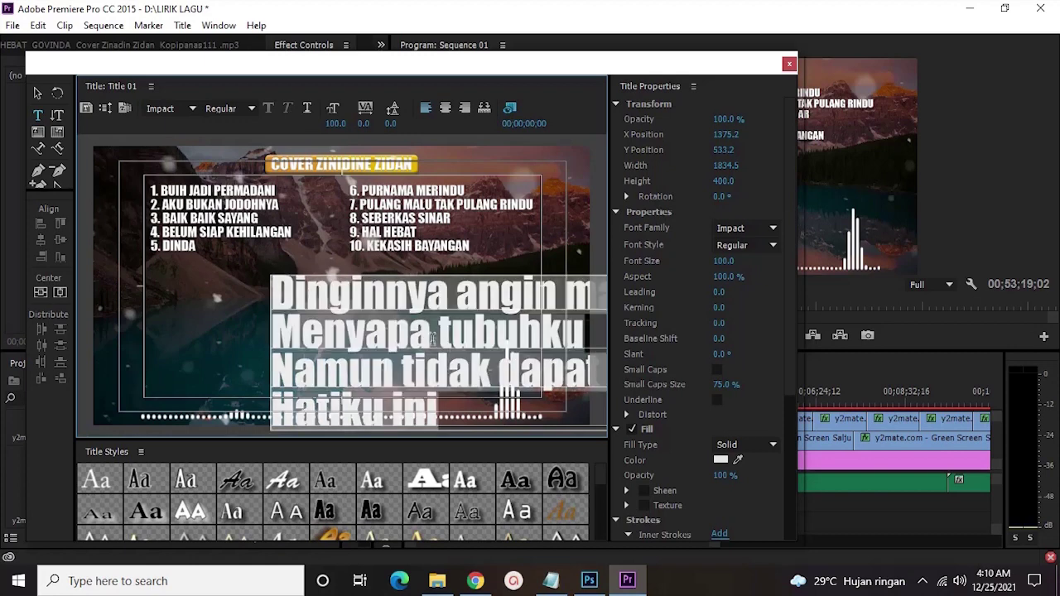
pyautogui.click(464, 107)
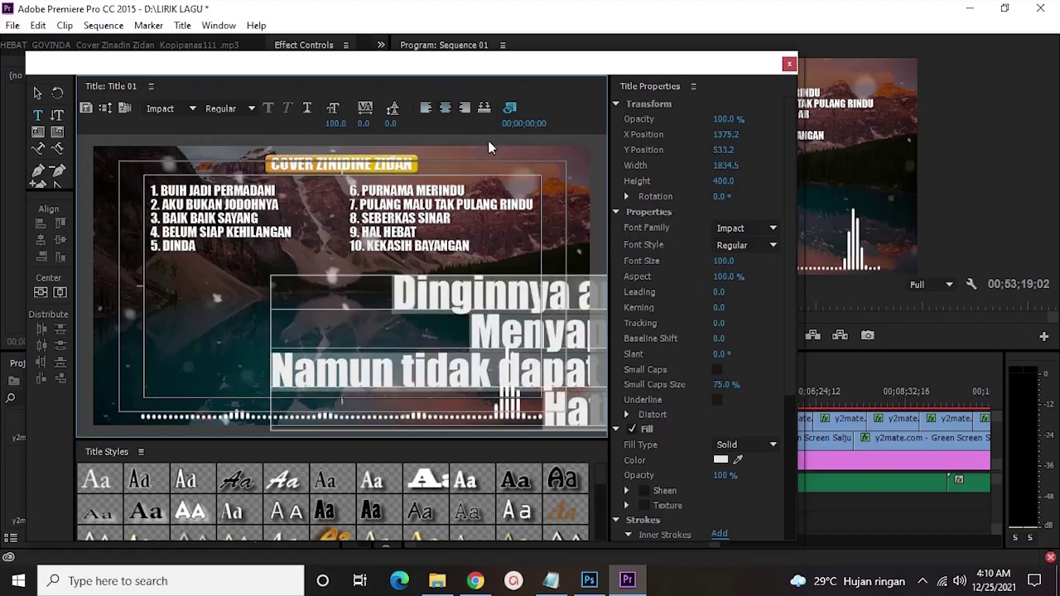
# - Scale the verse down to a font size of about 45 and bring it inside the frame
pyautogui.moveTo(272, 272); pyautogui.dragTo(545, 391)
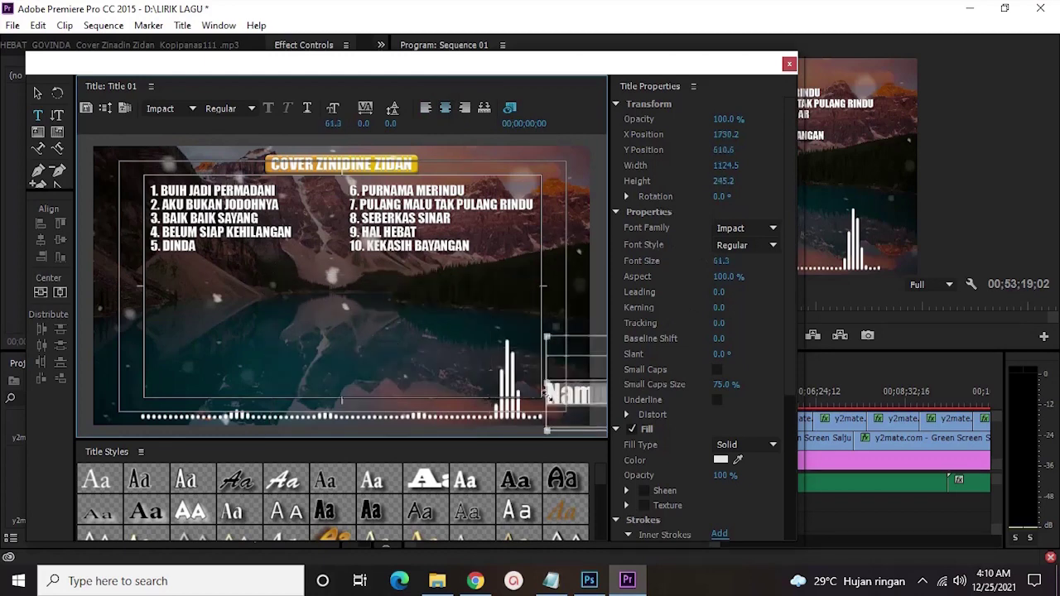
pyautogui.click(61, 292)
pyautogui.click(41, 292)
pyautogui.moveTo(558, 236); pyautogui.dragTo(445, 265)
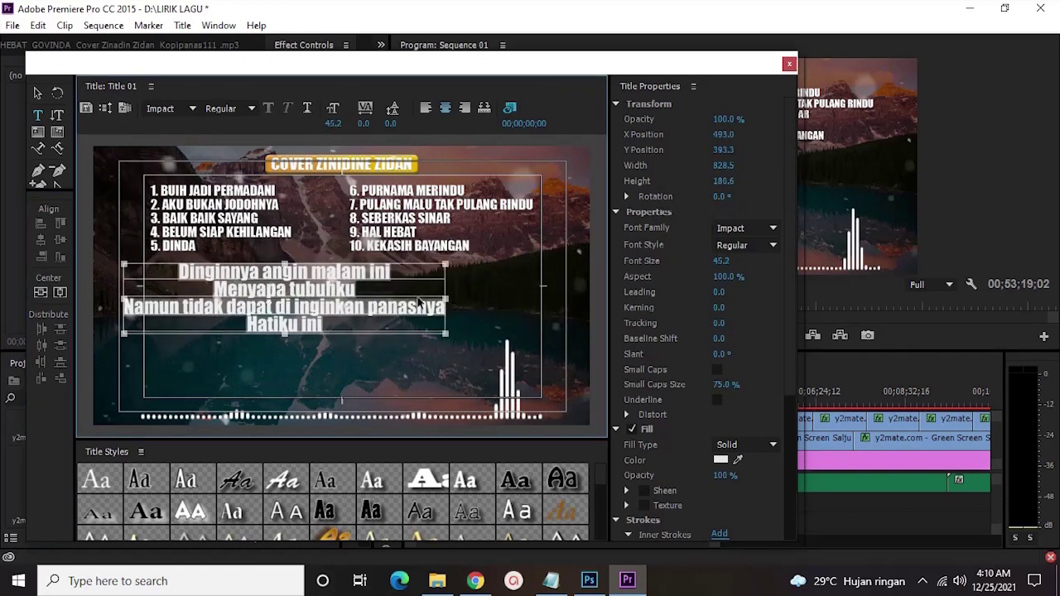
# - Place the verse just above the audio spectrum at a Y position of about 559 and centre it horizontally
pyautogui.click(40, 291)
pyautogui.moveTo(328, 342); pyautogui.dragTo(325, 417)
pyautogui.click(41, 291)
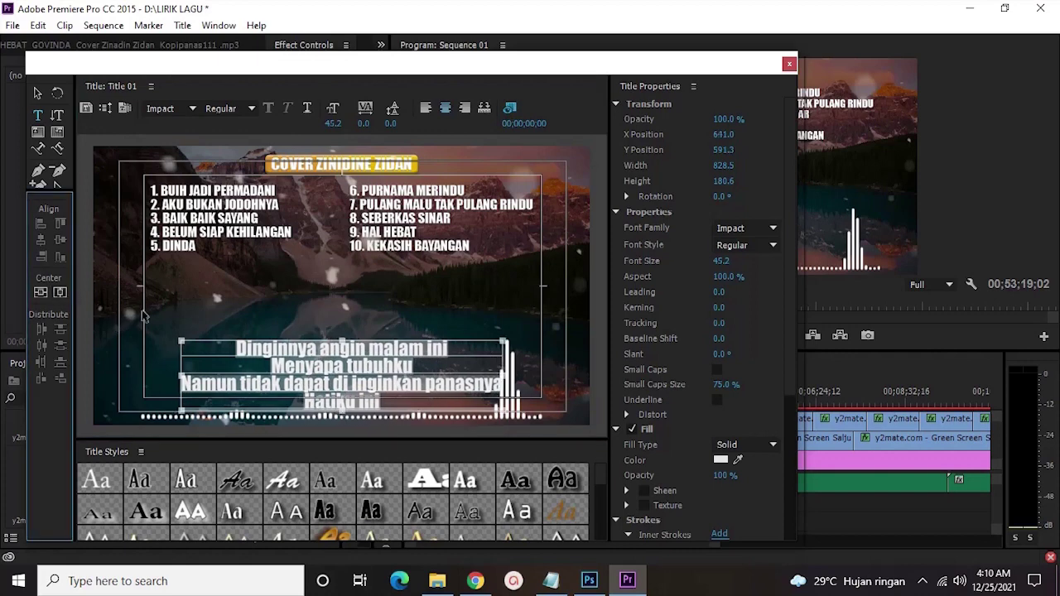
pyautogui.moveTo(322, 377); pyautogui.dragTo(324, 364)
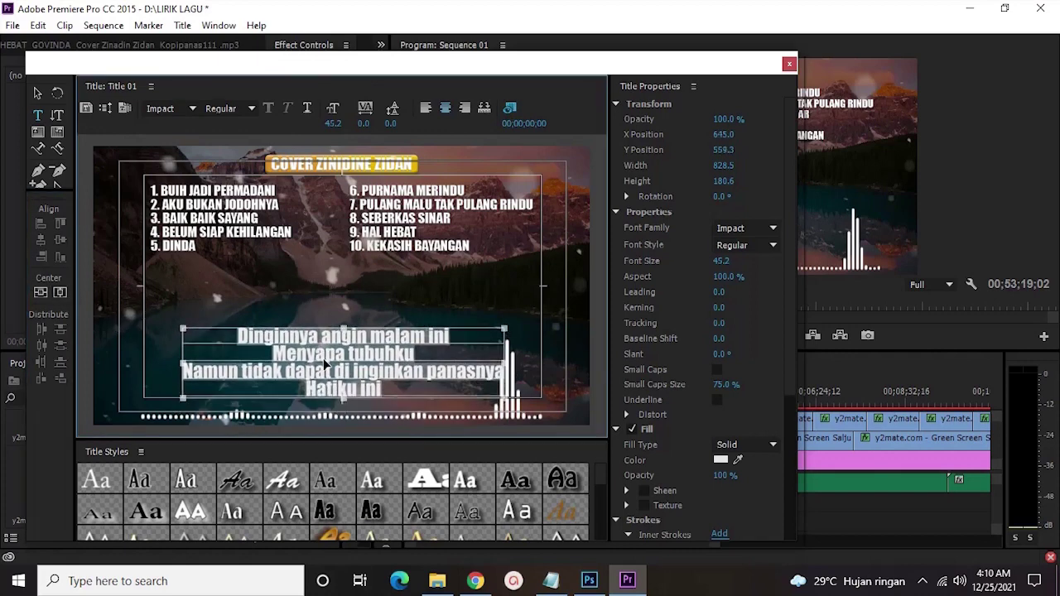
pyautogui.click(40, 291)
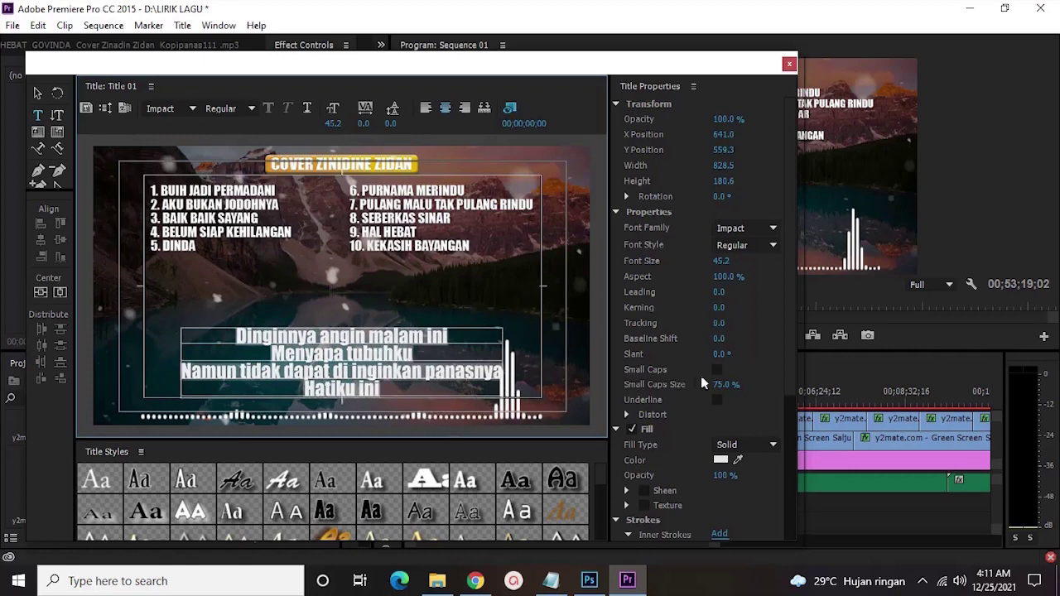
# - Enable a shadow on the verse text and close the title editor
pyautogui.scroll(-3, 700, 381)
pyautogui.click(631, 491)
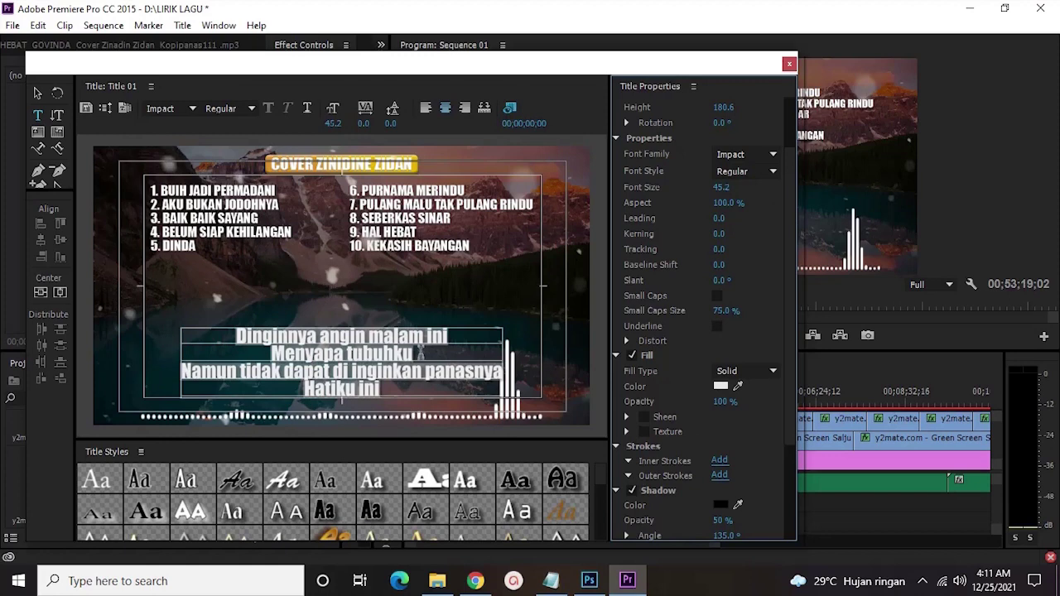
pyautogui.scroll(2, 666, 326)
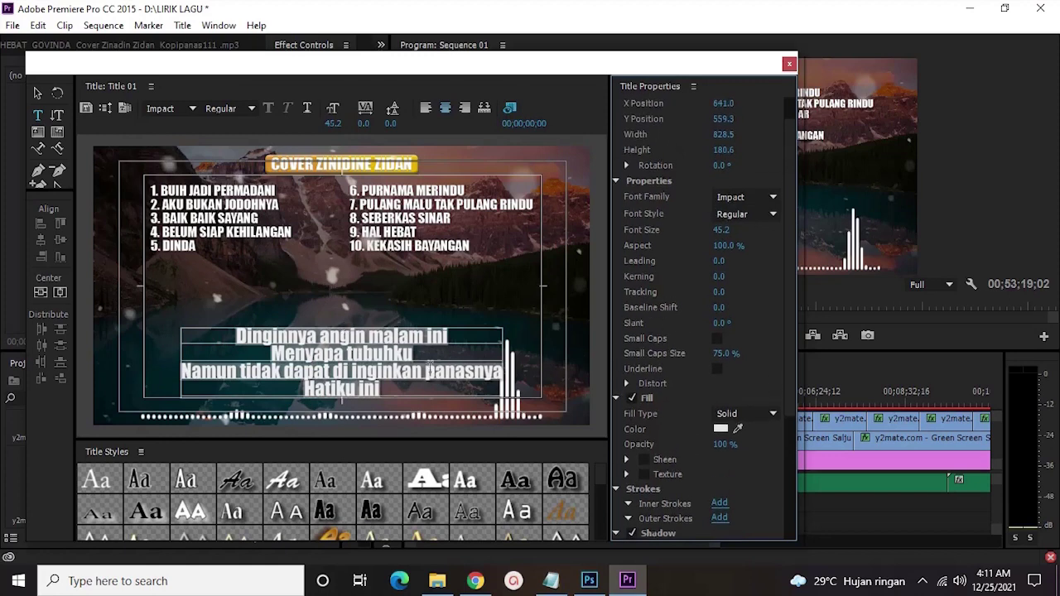
pyautogui.click(421, 368)
pyautogui.scroll(1, 686, 325)
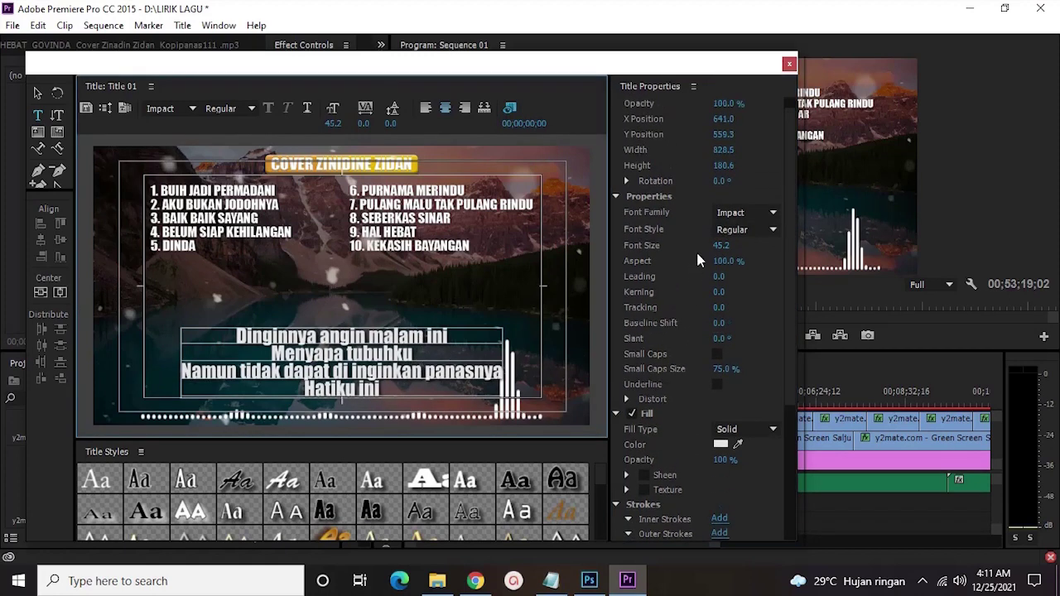
pyautogui.click(790, 65)
pyautogui.click(619, 520)
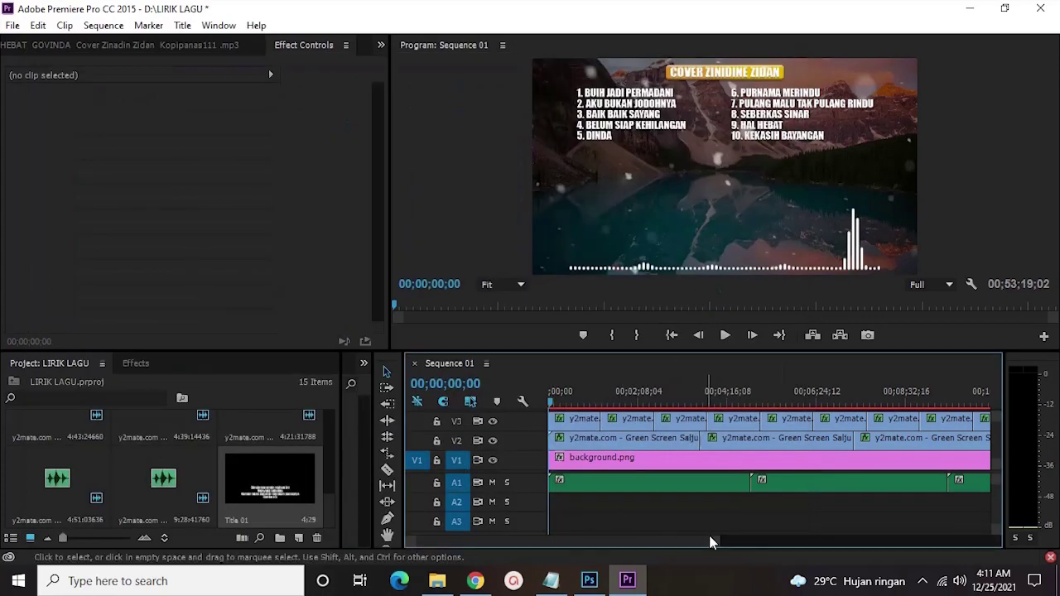
# - Give the timeline more height and play the sequence from the start to 00;00;11;03 at a close timeline zoom
pyautogui.scroll(5, 709, 537)
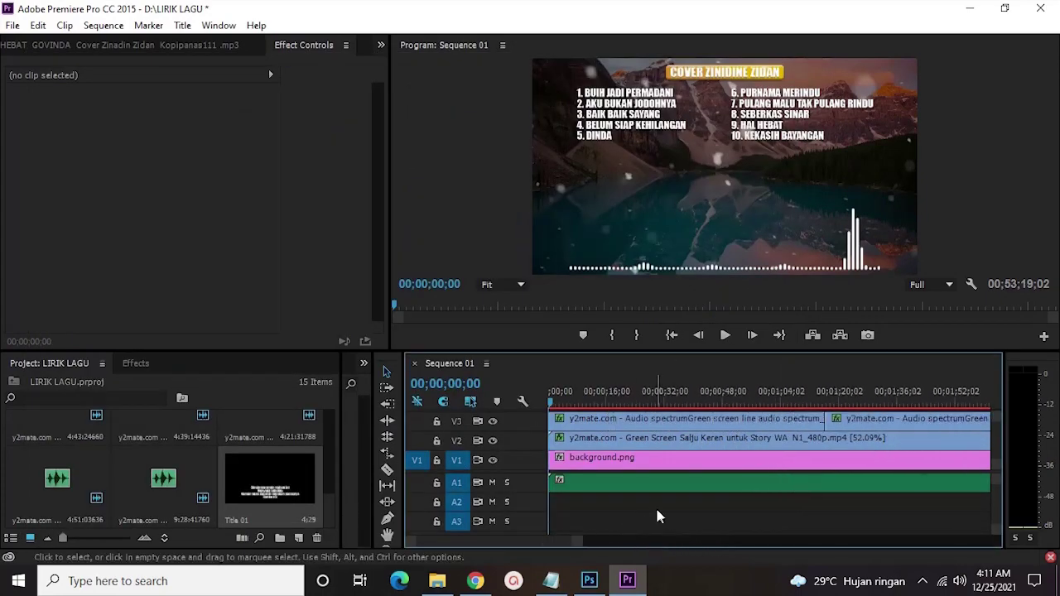
pyautogui.moveTo(654, 354); pyautogui.dragTo(652, 324)
pyautogui.scroll(-8, 769, 469)
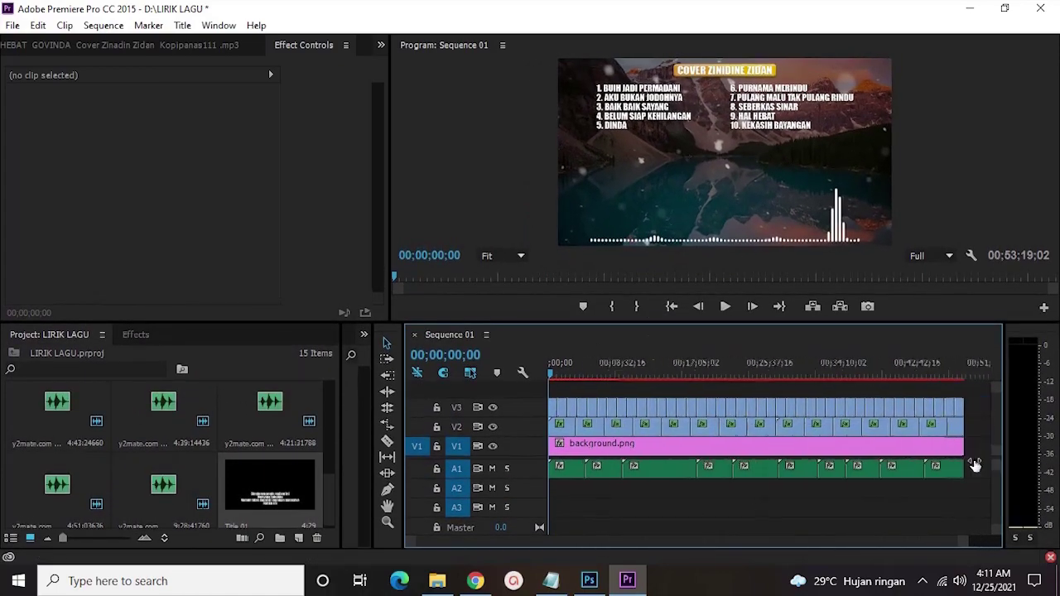
pyautogui.scroll(8, 784, 485)
pyautogui.scroll(1, 756, 494)
pyautogui.scroll(-1, 755, 497)
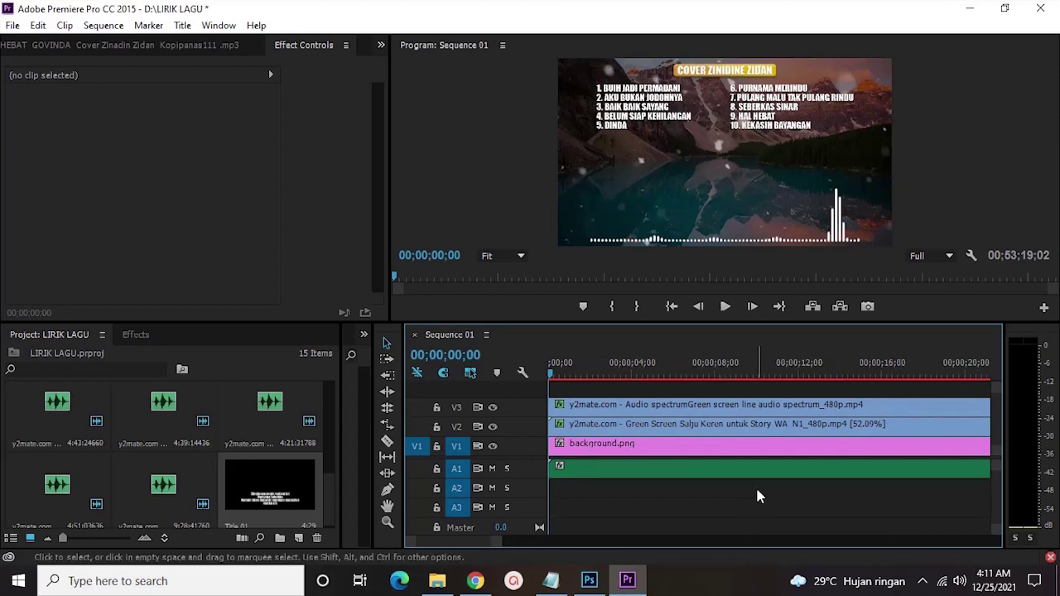
pyautogui.press('space')
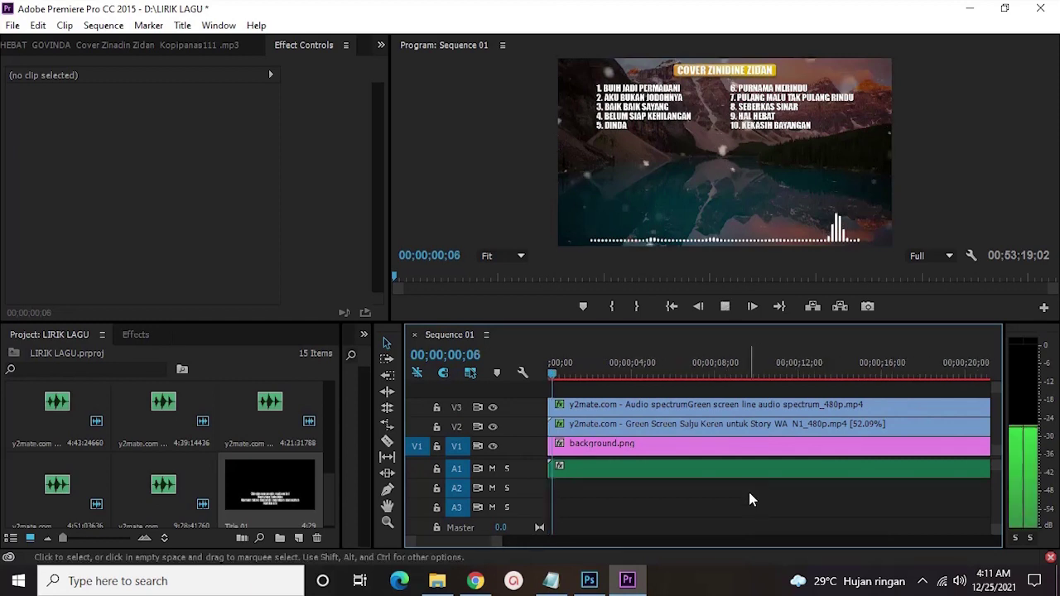
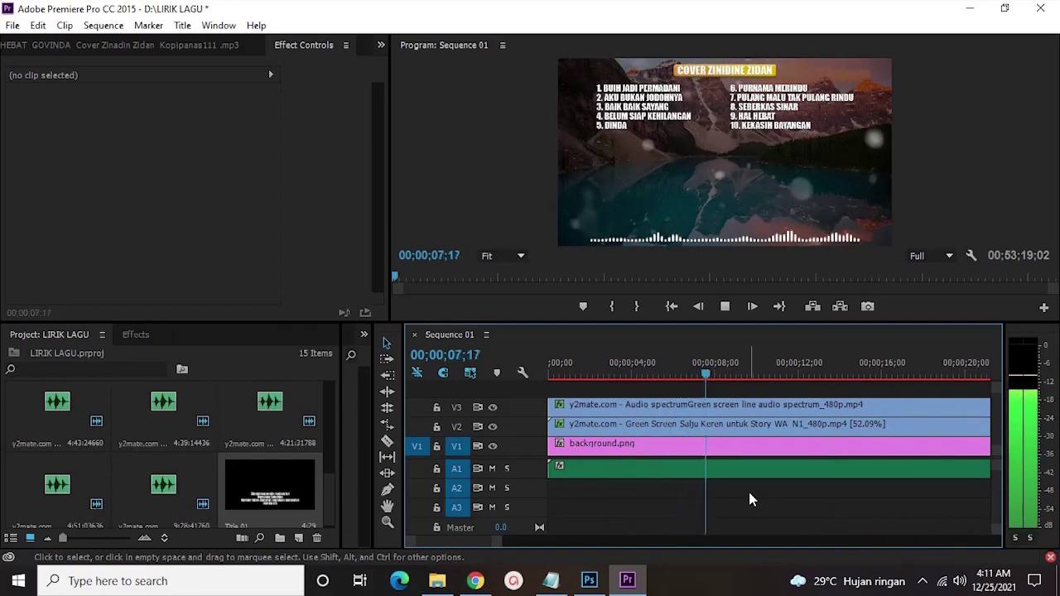
pyautogui.click(778, 373)
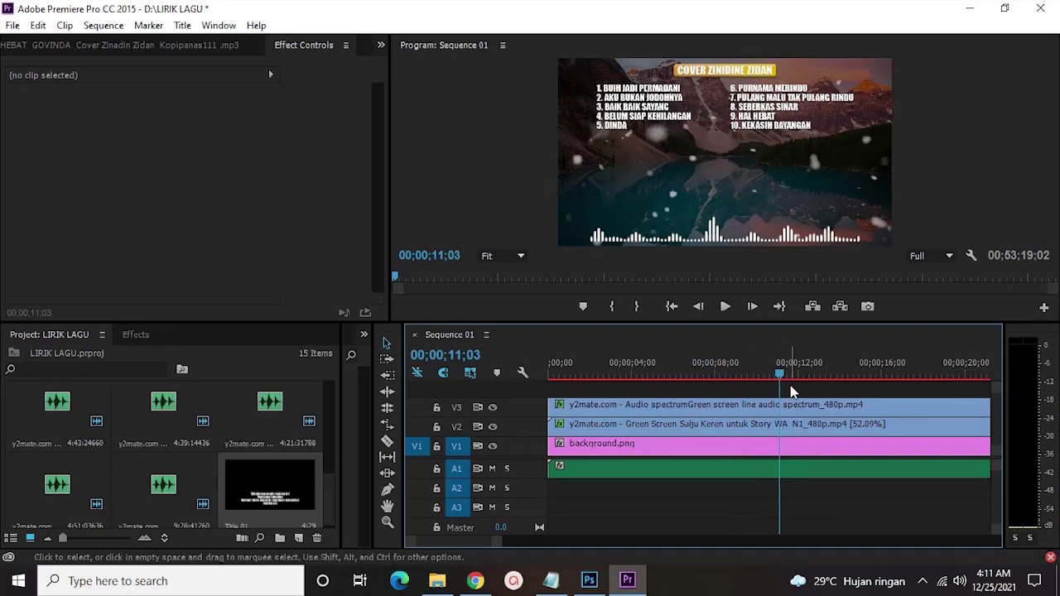
# - Play the first song onward from 00;00;11;03 to about 00;00;31;25, listening for where the first verse starts
pyautogui.hscroll(2, 782, 395)
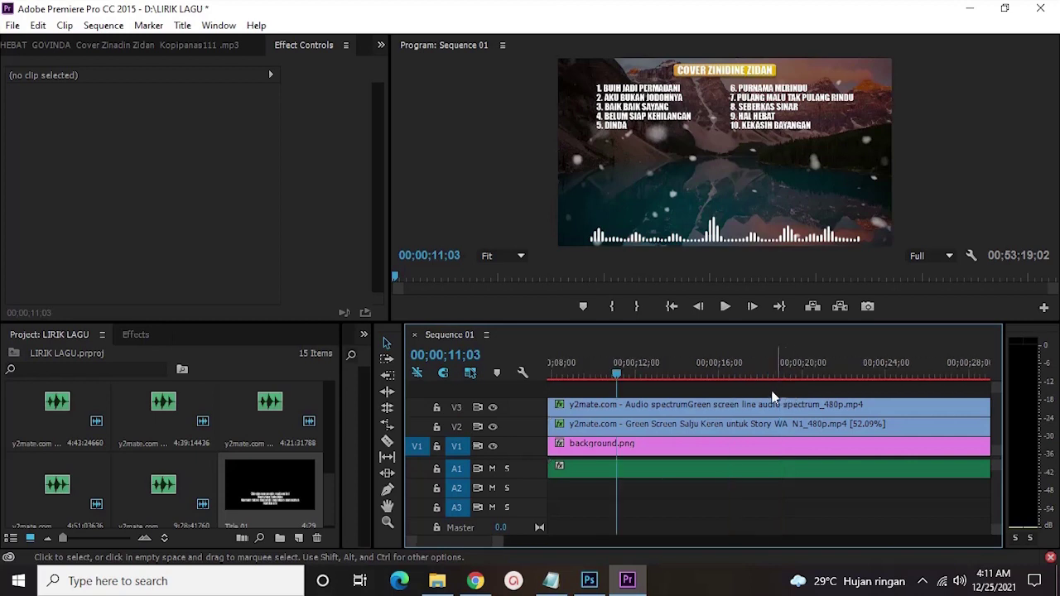
pyautogui.click(723, 308)
pyautogui.click(668, 375)
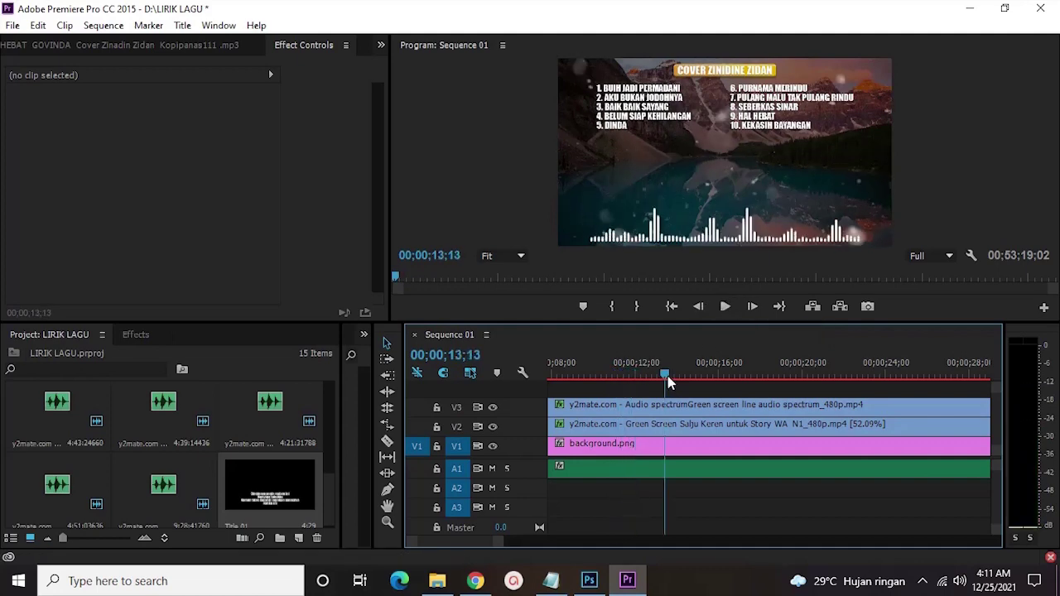
pyautogui.moveTo(616, 373); pyautogui.dragTo(652, 374)
pyautogui.press('space')
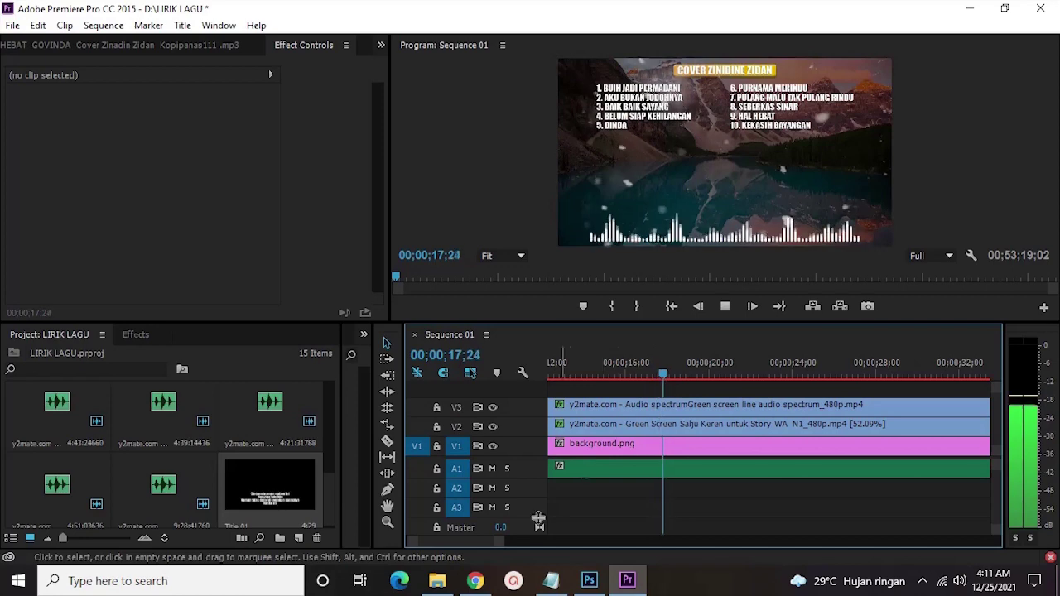
pyautogui.press('-')
pyautogui.press('-')
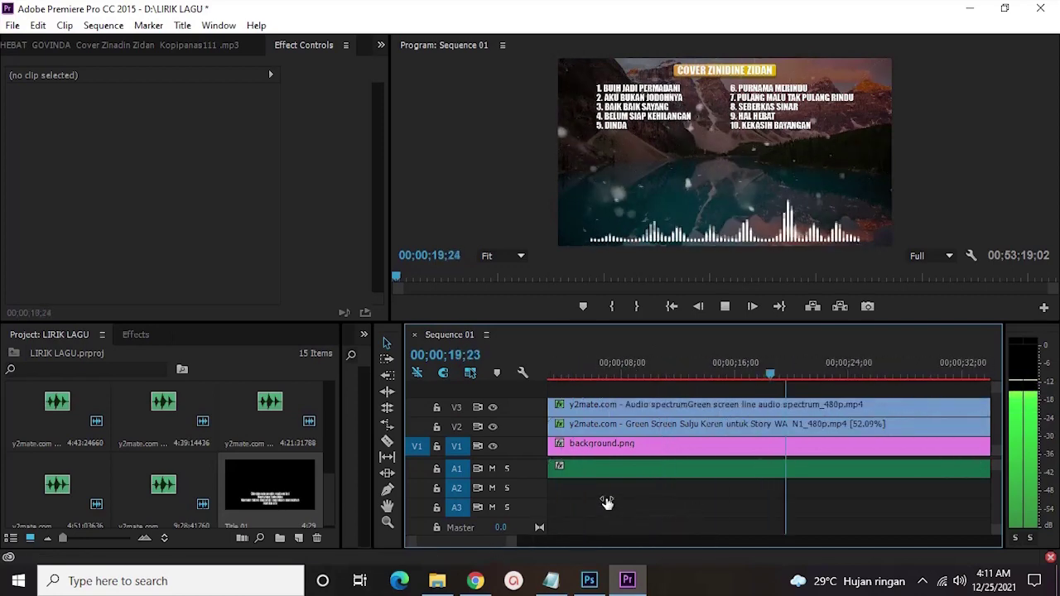
pyautogui.press('=')
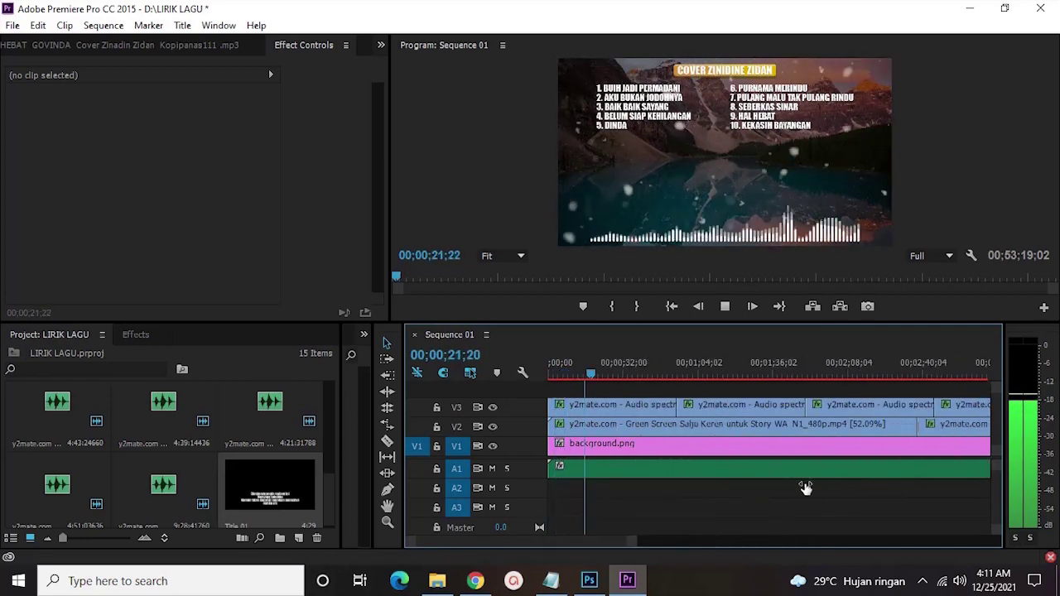
pyautogui.press('=')
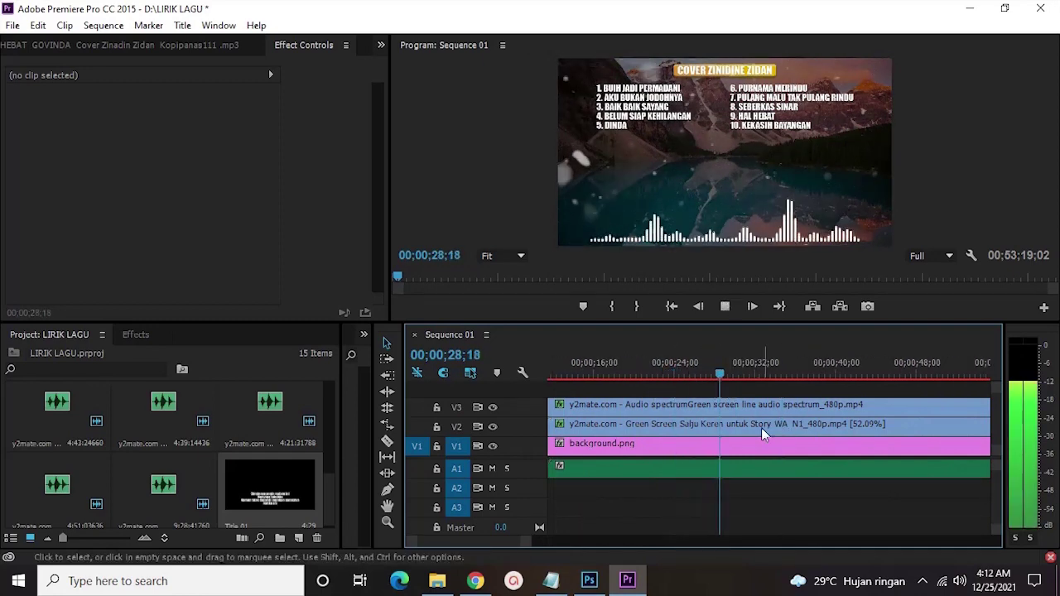
pyautogui.scroll(-1, 765, 426)
pyautogui.scroll(-1, 765, 424)
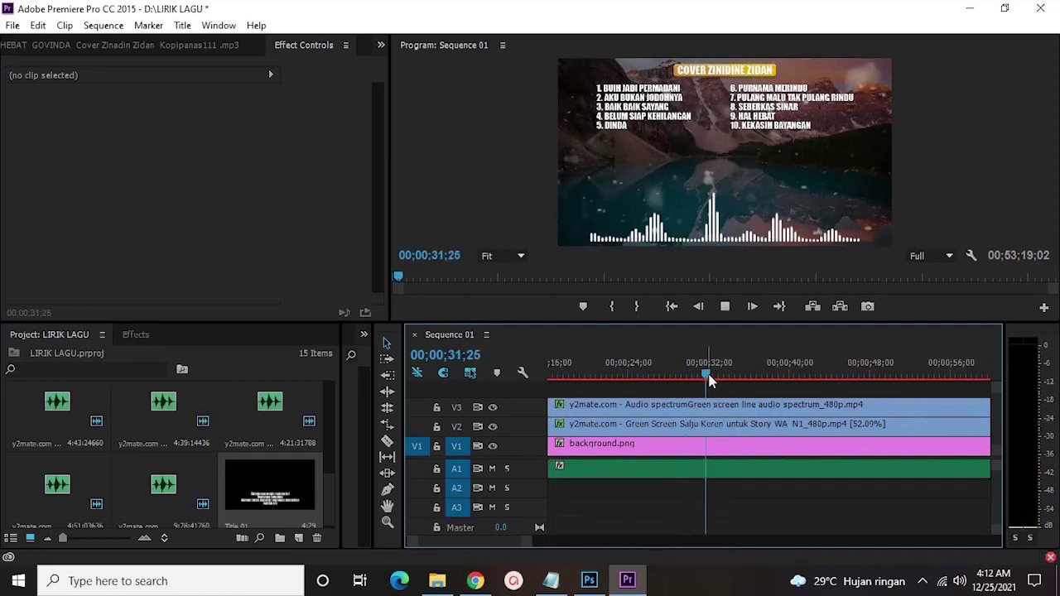
# - Place Title 01 above the spectrum overlay at about 00;00;35;04 and apply the default transition to its start
pyautogui.click(286, 405)
pyautogui.click(670, 505)
pyautogui.press('space')
pyautogui.scroll(-1, 675, 410)
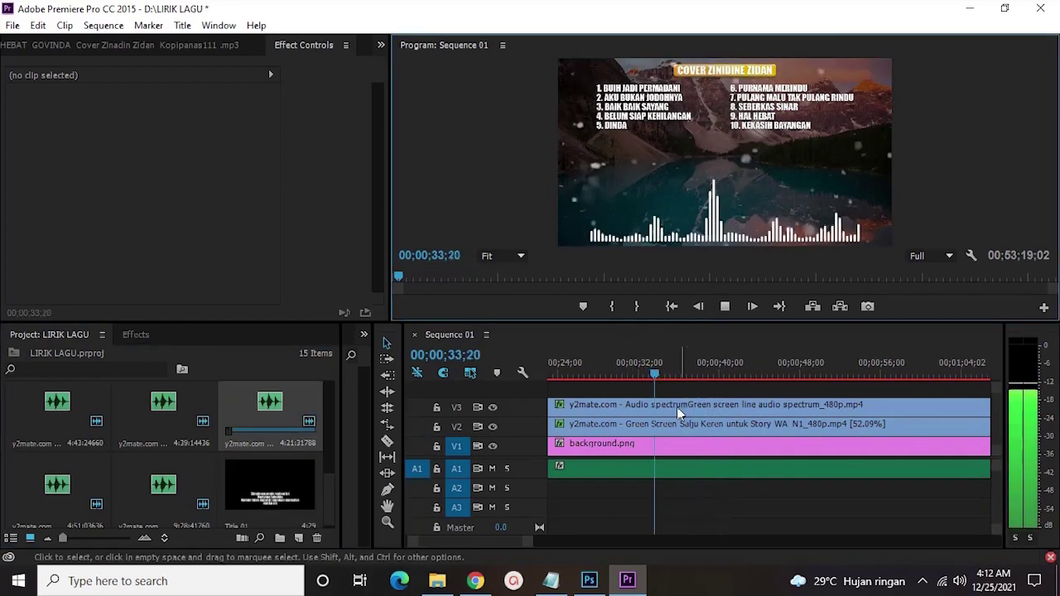
pyautogui.moveTo(269, 487); pyautogui.dragTo(677, 389)
pyautogui.rightClick(677, 391)
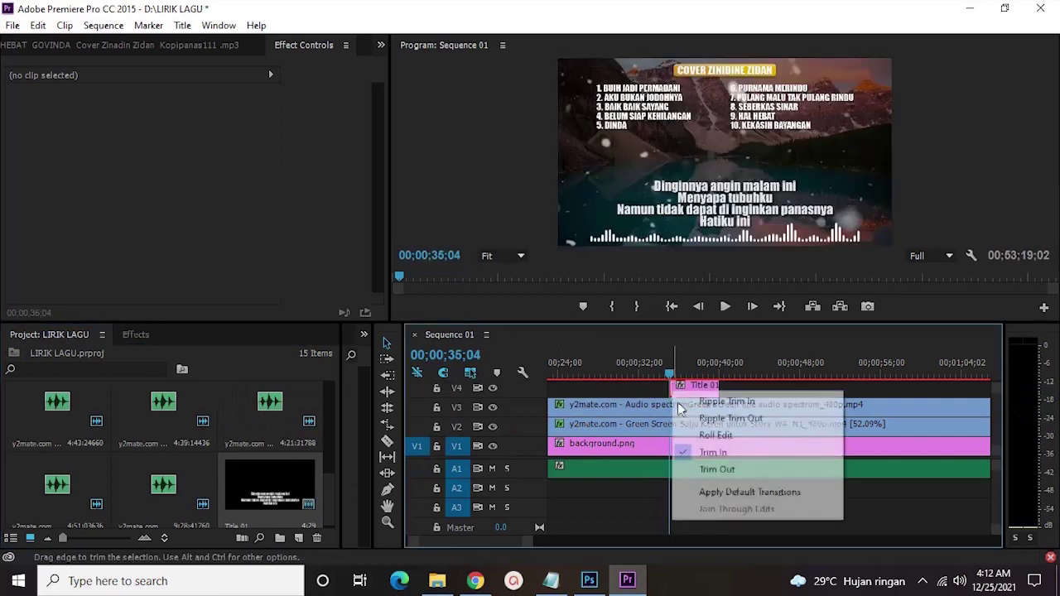
pyautogui.click(734, 489)
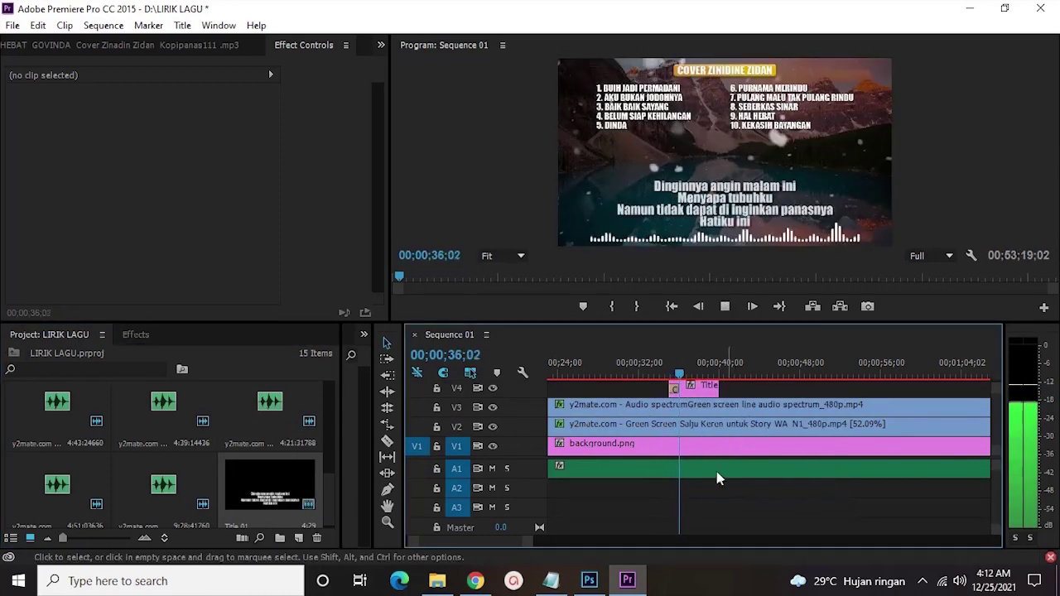
# - Return the playhead to 00;00;33;27 and extend the end of Title 01 to about 00;00;55
pyautogui.click(675, 374)
pyautogui.moveTo(673, 377); pyautogui.dragTo(658, 375)
pyautogui.moveTo(530, 549); pyautogui.dragTo(720, 494)
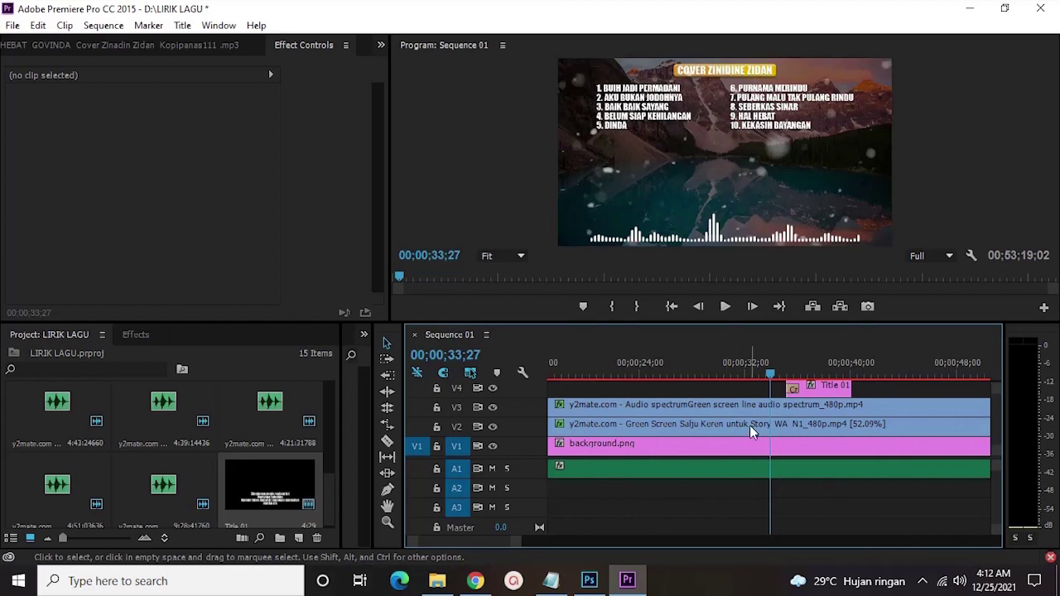
pyautogui.scroll(-2, 767, 407)
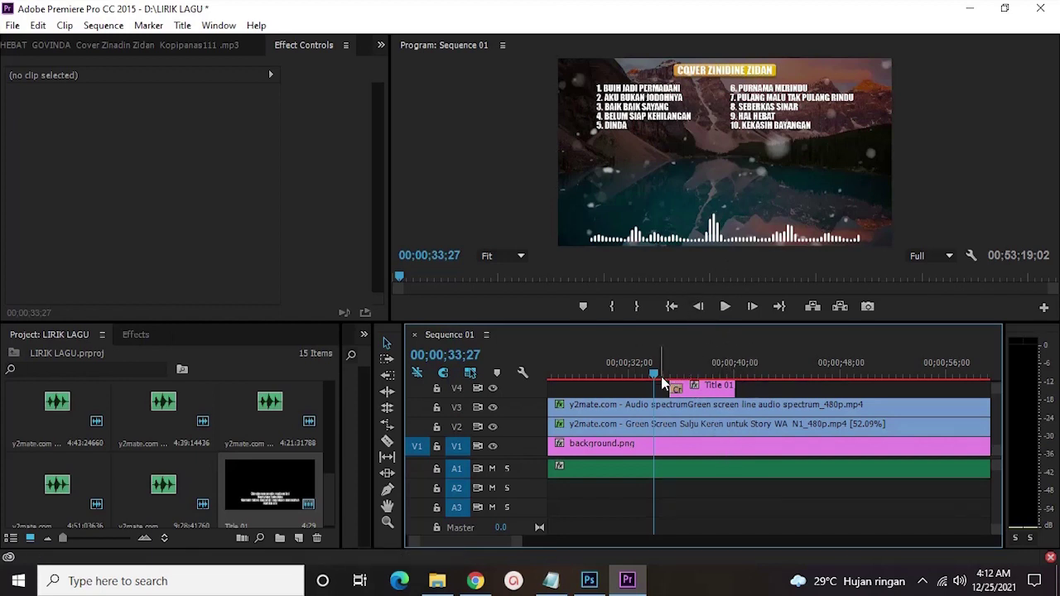
pyautogui.moveTo(731, 329)
pyautogui.mouseDown()
pyautogui.moveTo(730, 377)
pyautogui.moveTo(731, 346)
pyautogui.mouseUp()
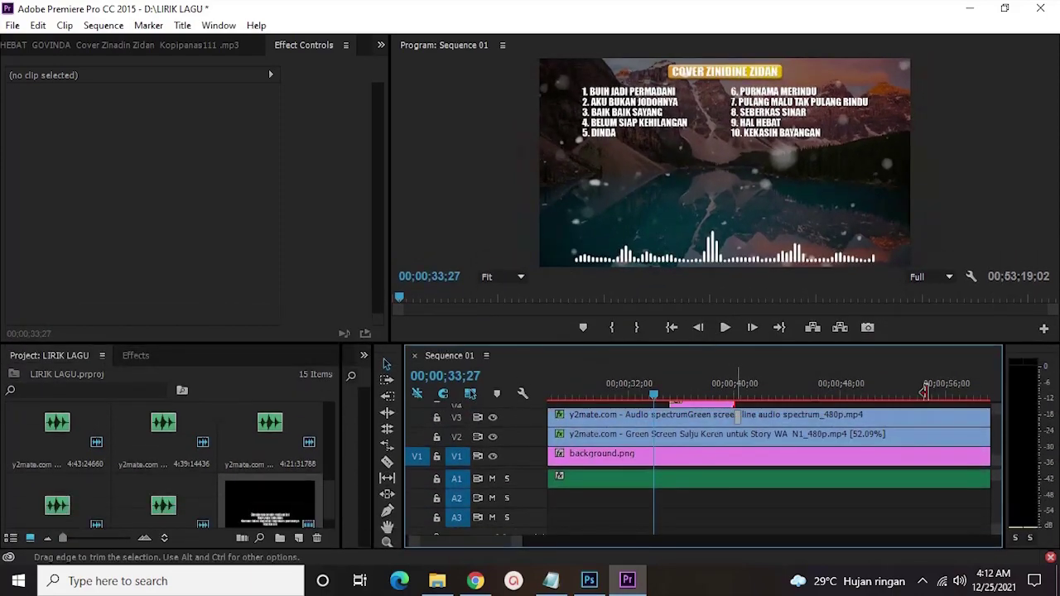
pyautogui.moveTo(813, 393); pyautogui.dragTo(934, 396)
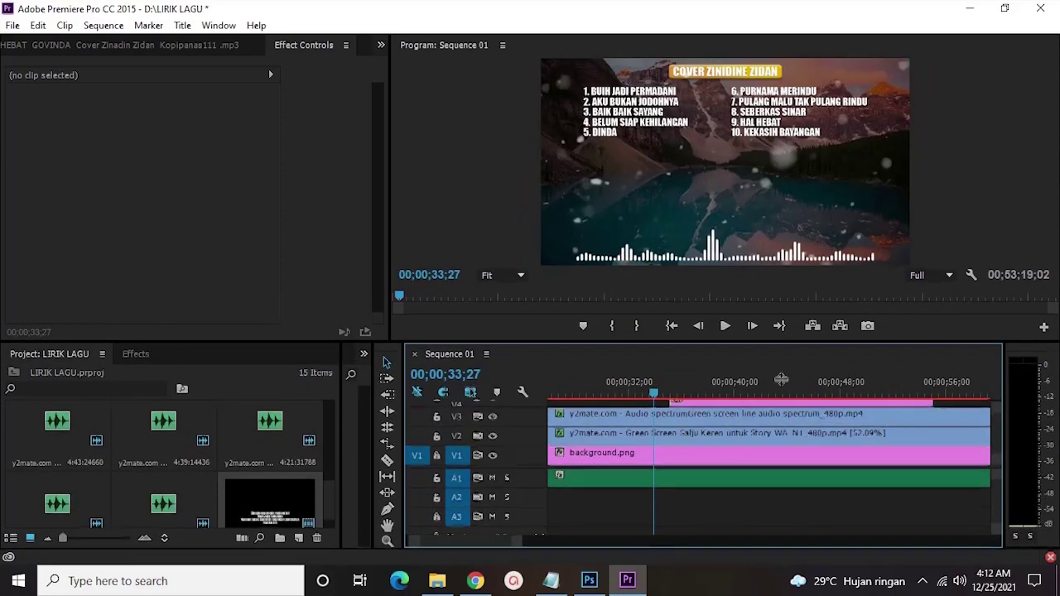
# - Enlarge the program preview and play the verse's fade-in, continuing to 00;00;46;05
pyautogui.moveTo(790, 350); pyautogui.dragTo(788, 405)
pyautogui.press('space')
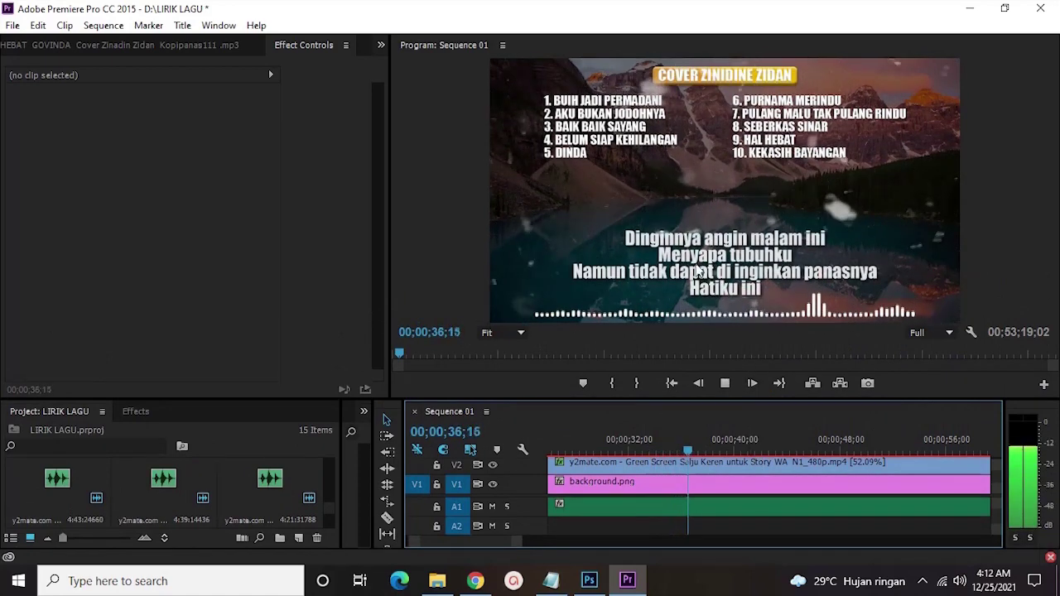
pyautogui.press('space')
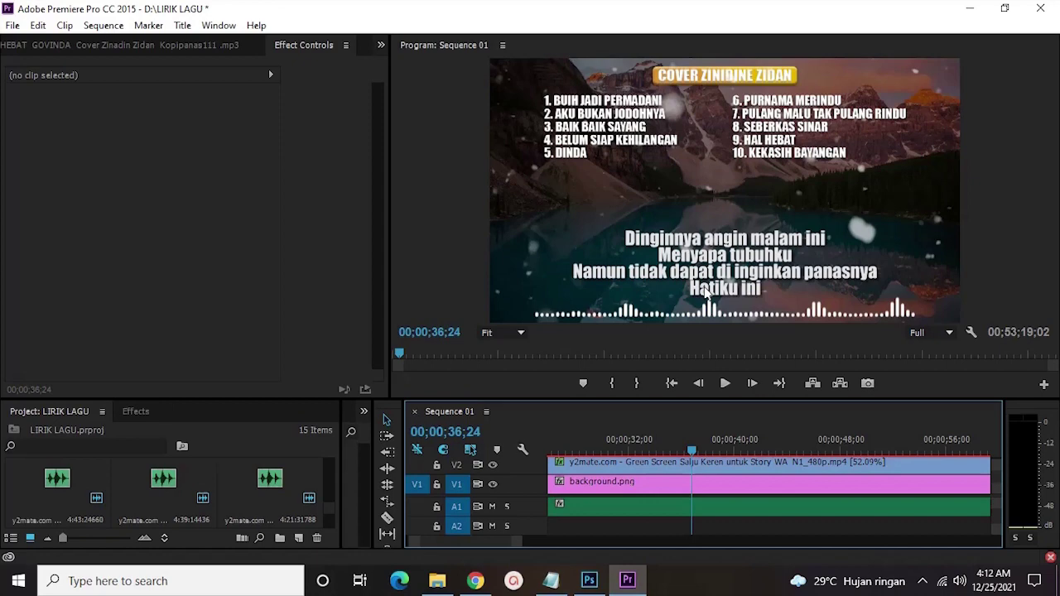
pyautogui.click(661, 440)
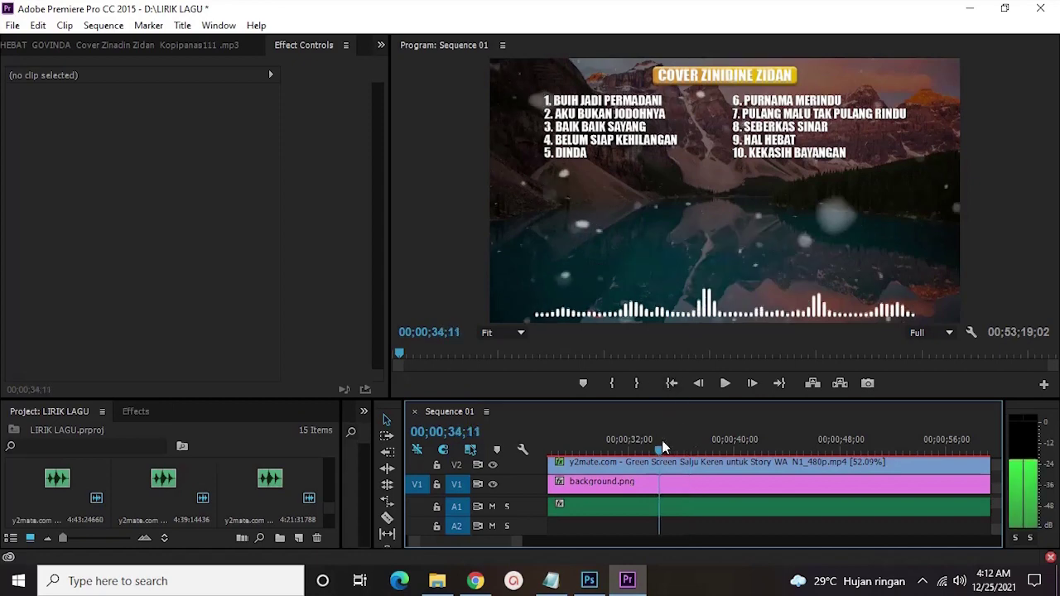
pyautogui.press('space')
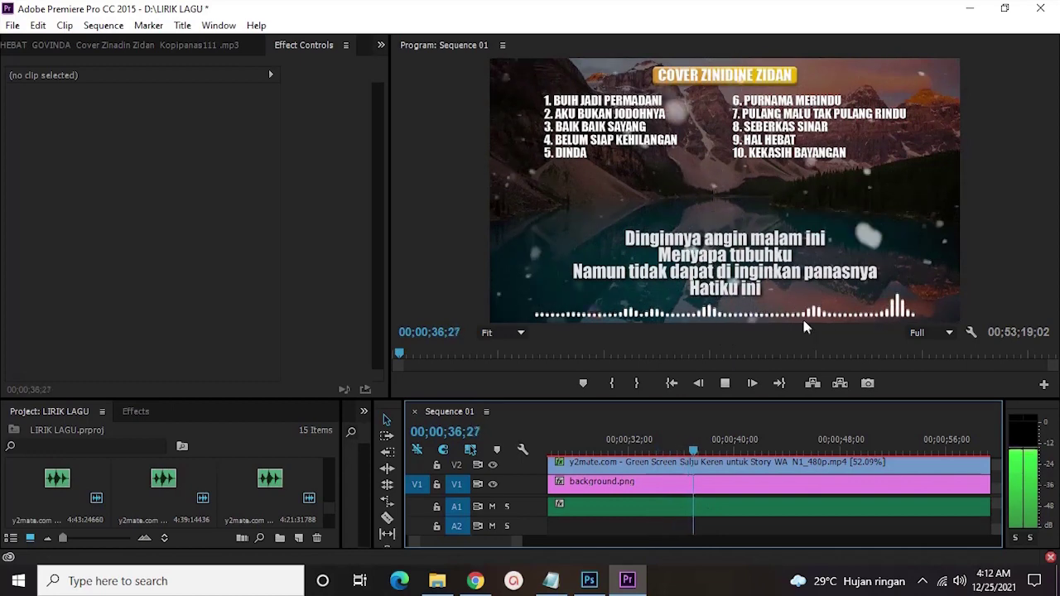
pyautogui.press('space')
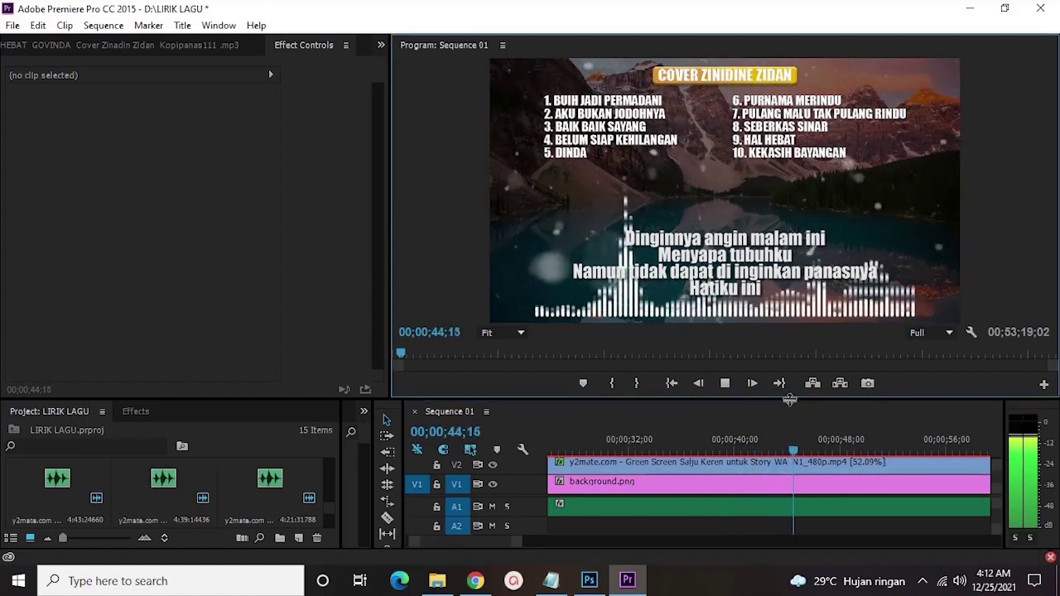
# - Reopen Title 01, raise the verse to a Y position of 527.2, centre it horizontally and close the title editor
pyautogui.moveTo(779, 398); pyautogui.dragTo(769, 294)
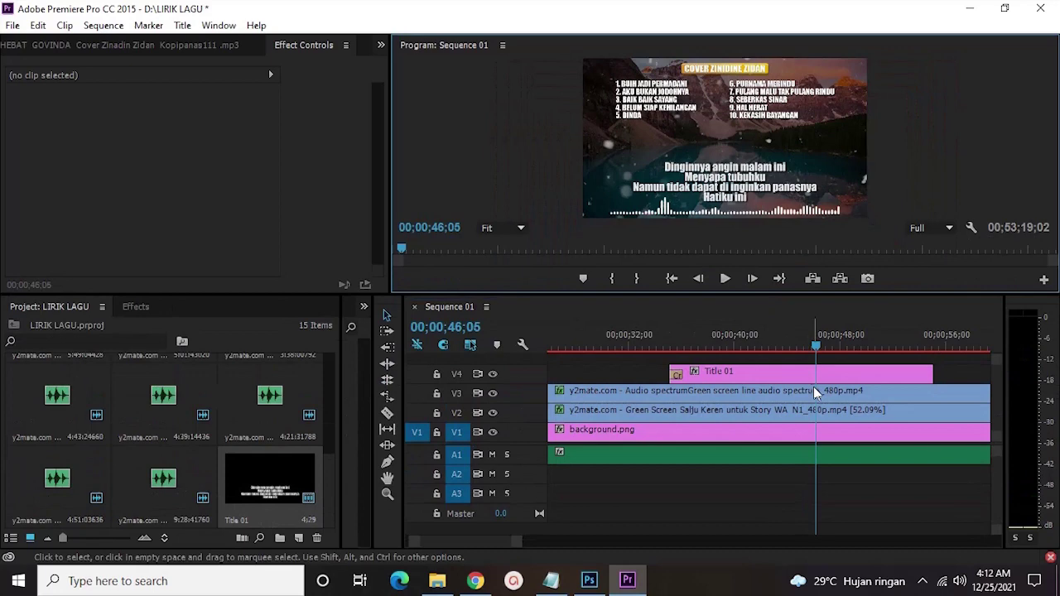
pyautogui.doubleClick(815, 392)
pyautogui.doubleClick(807, 373)
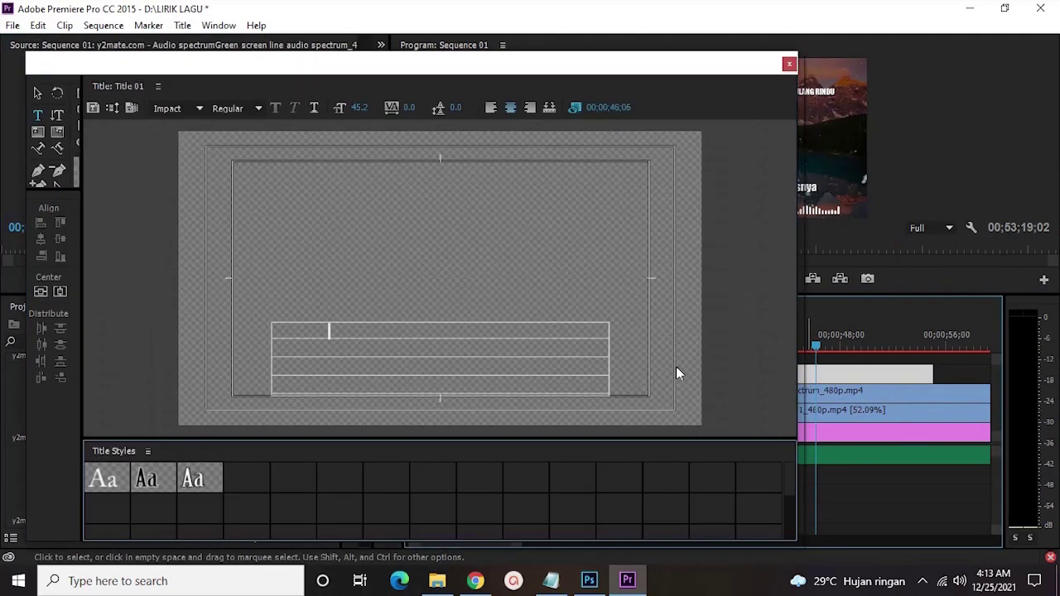
pyautogui.moveTo(424, 362); pyautogui.dragTo(406, 348)
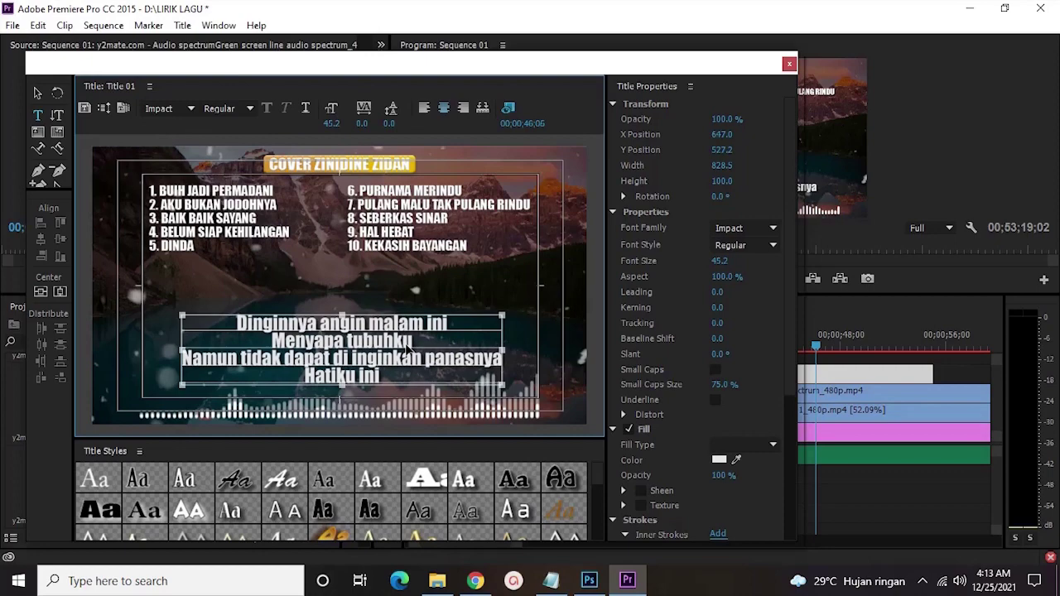
pyautogui.click(60, 292)
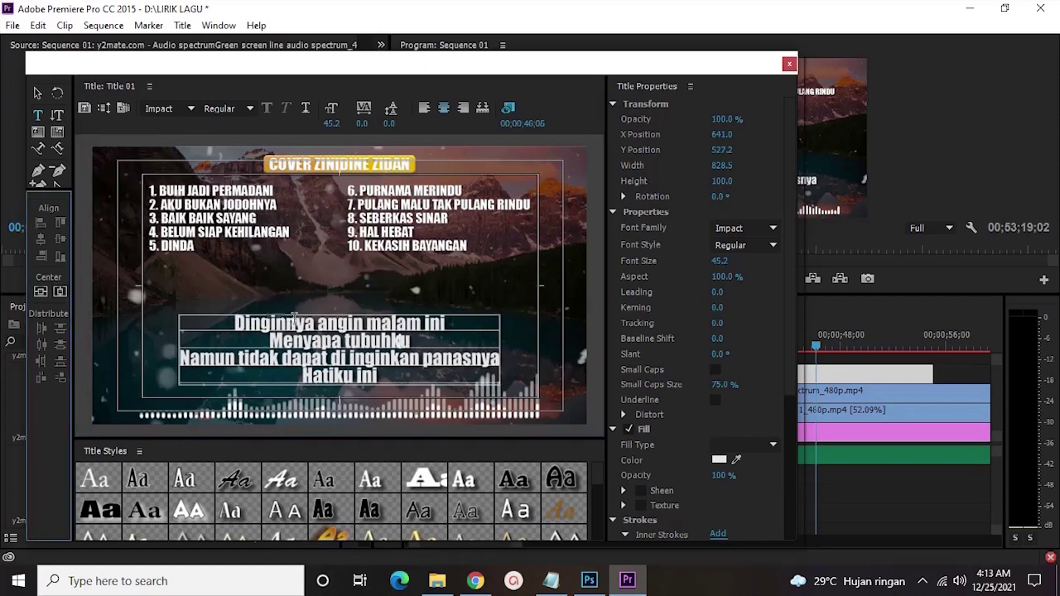
pyautogui.click(789, 64)
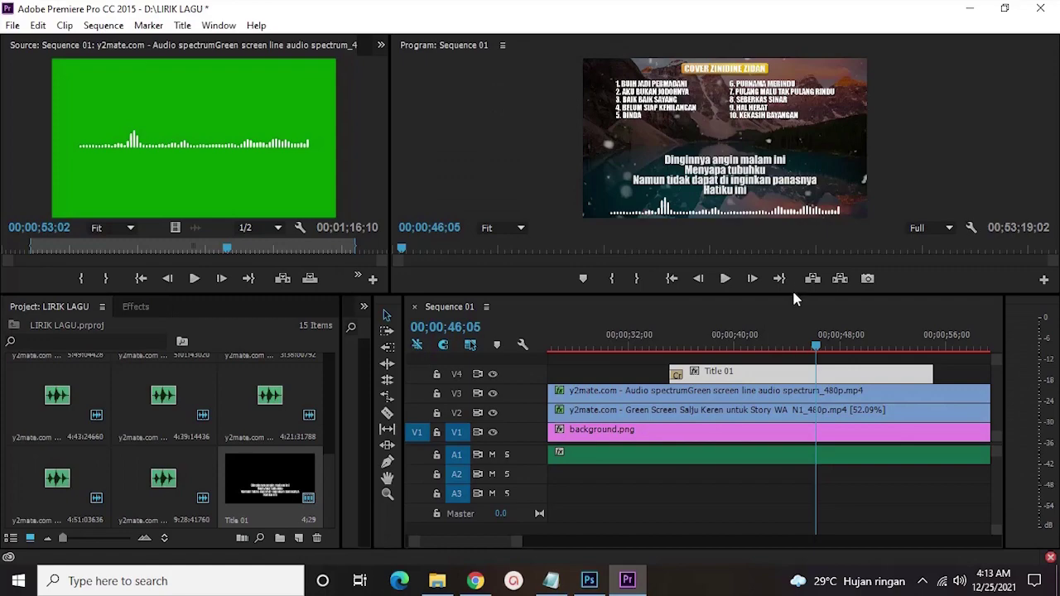
# - Play on to 00;00;56;00 and extend the end of Title 01 to about 00;01;08
pyautogui.moveTo(794, 294); pyautogui.dragTo(772, 362)
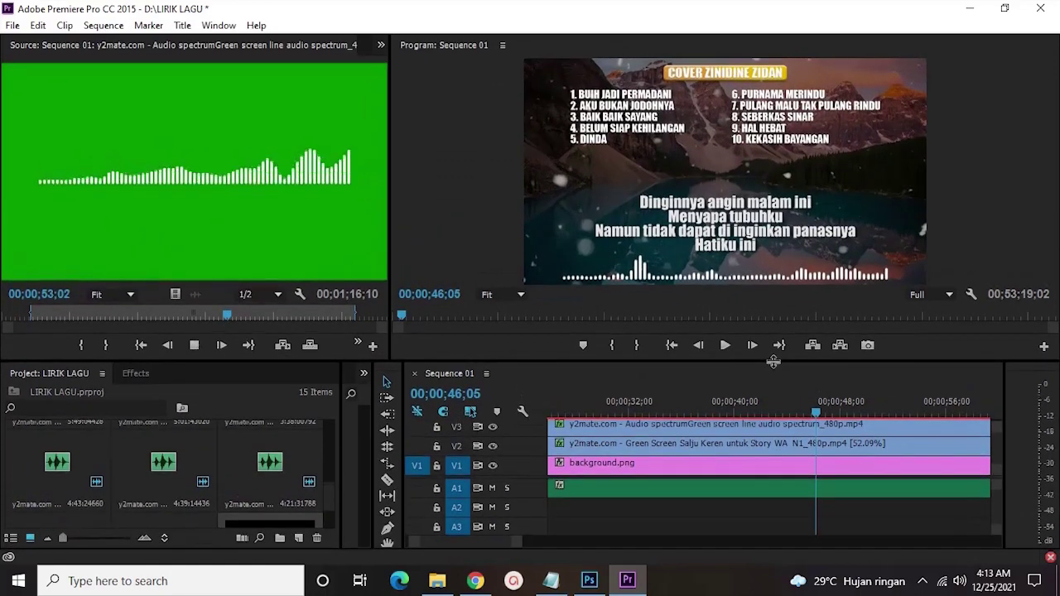
pyautogui.click(724, 344)
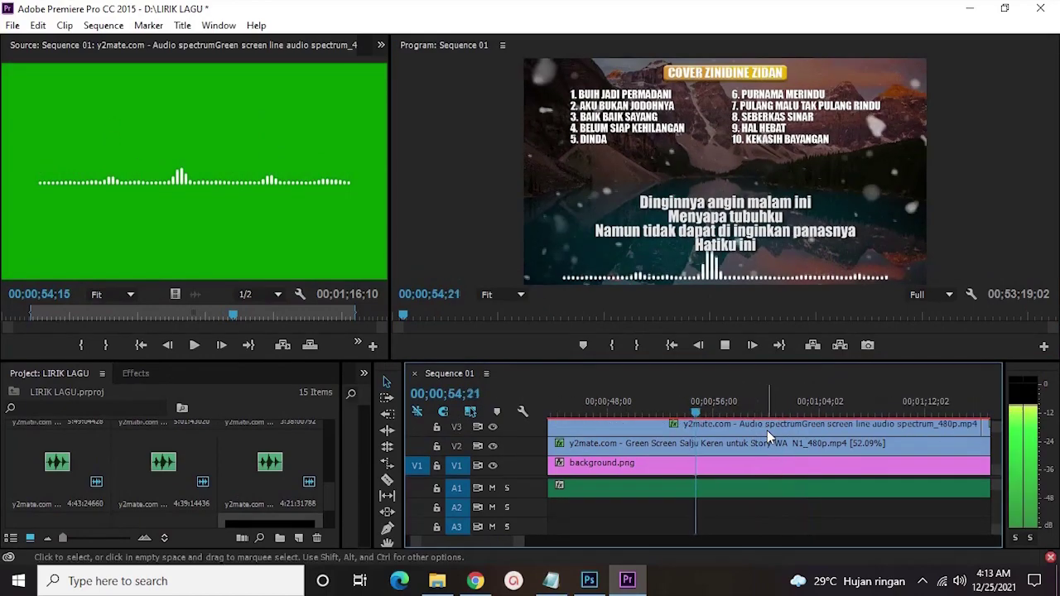
pyautogui.click(724, 344)
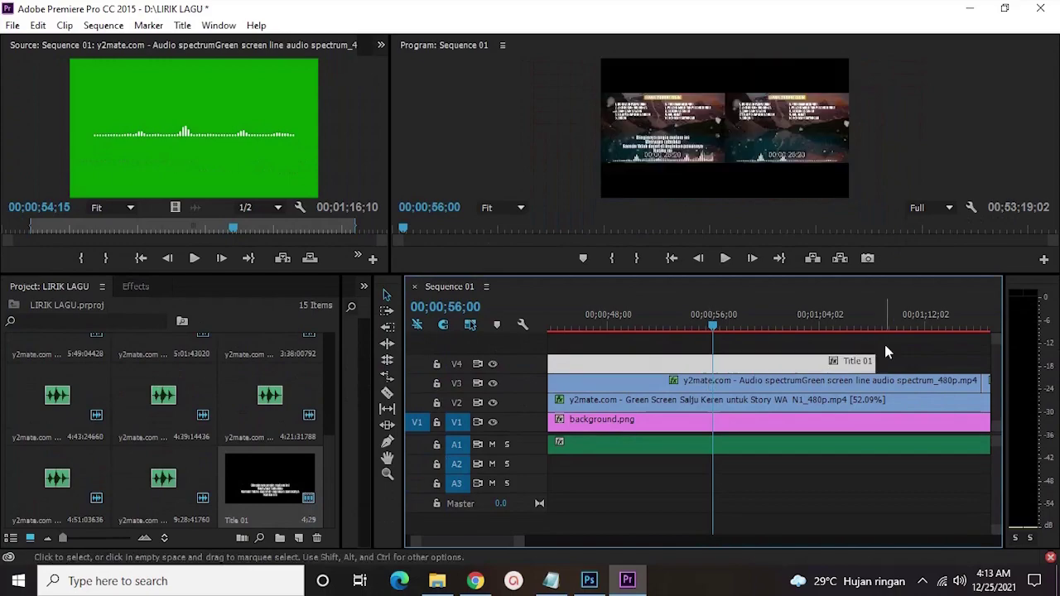
# - Play to the end of the sung verse, cut Title 01 at 00;00;58;23 and delete the part after the cut
pyautogui.press('space')
pyautogui.moveTo(793, 275); pyautogui.dragTo(792, 332)
pyautogui.press('space')
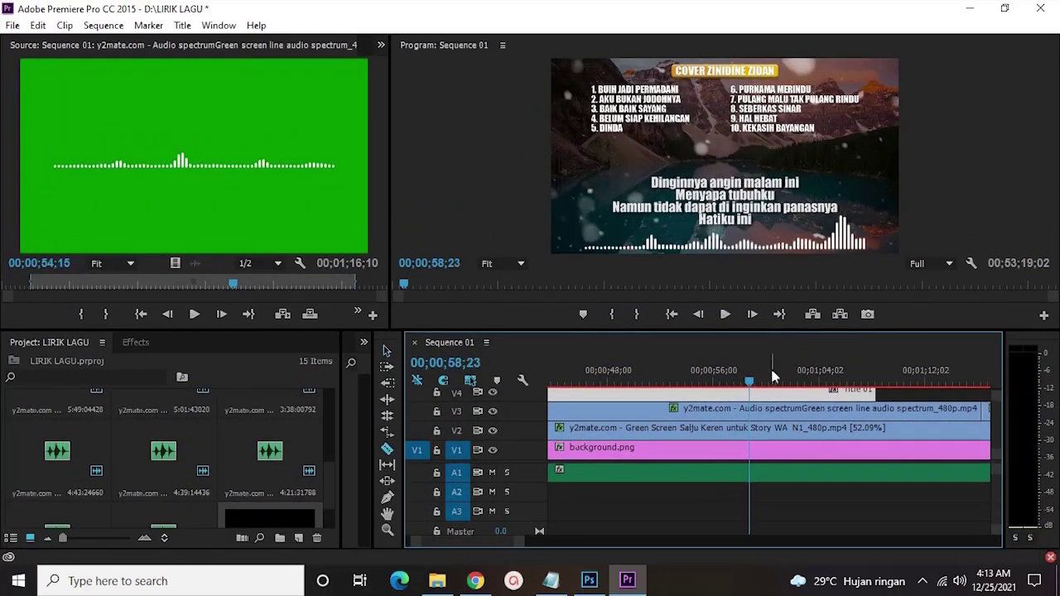
pyautogui.hotkey('ctrl', 'k')
pyautogui.press('Delete')
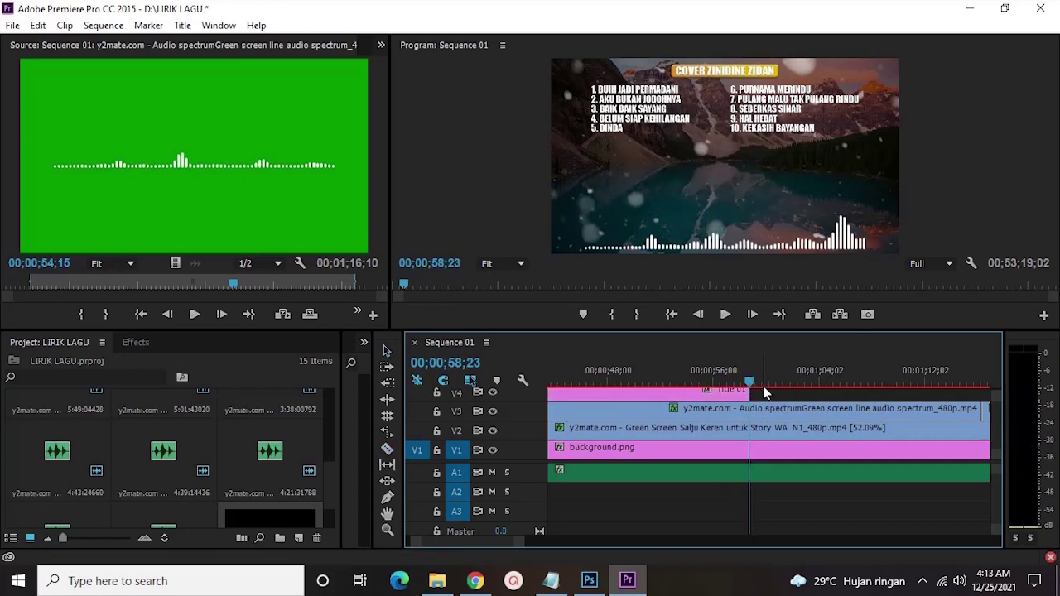
# - Apply the default transition to the end of Title 01
pyautogui.rightClick(759, 391)
pyautogui.rightClick(752, 391)
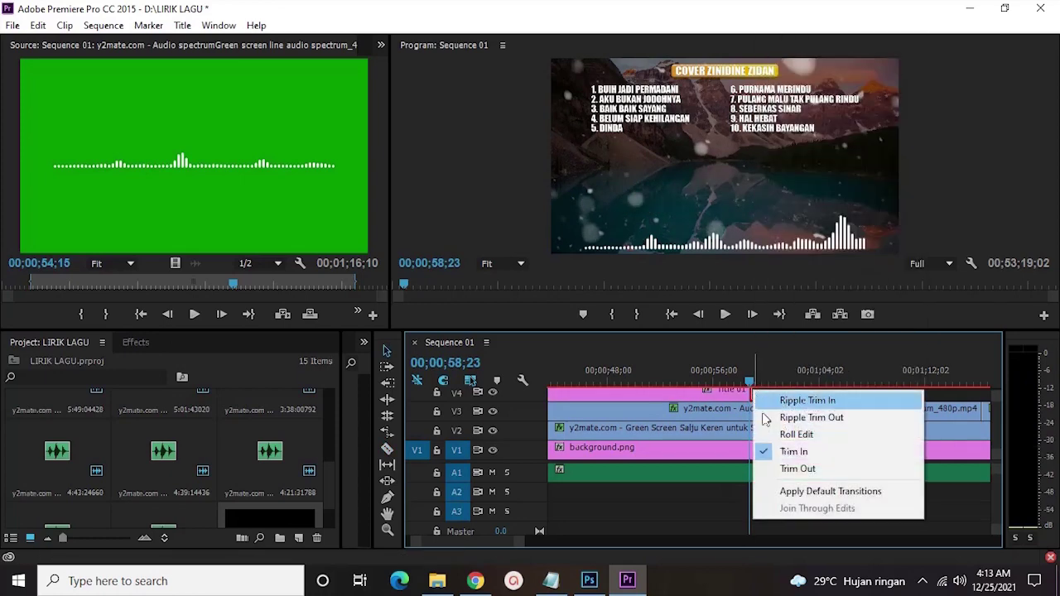
pyautogui.click(757, 425)
# - Play from about 00;00;55 through the verse's fade-out and stop at 00;01;00;12
pyautogui.click(700, 377)
pyautogui.press('space')
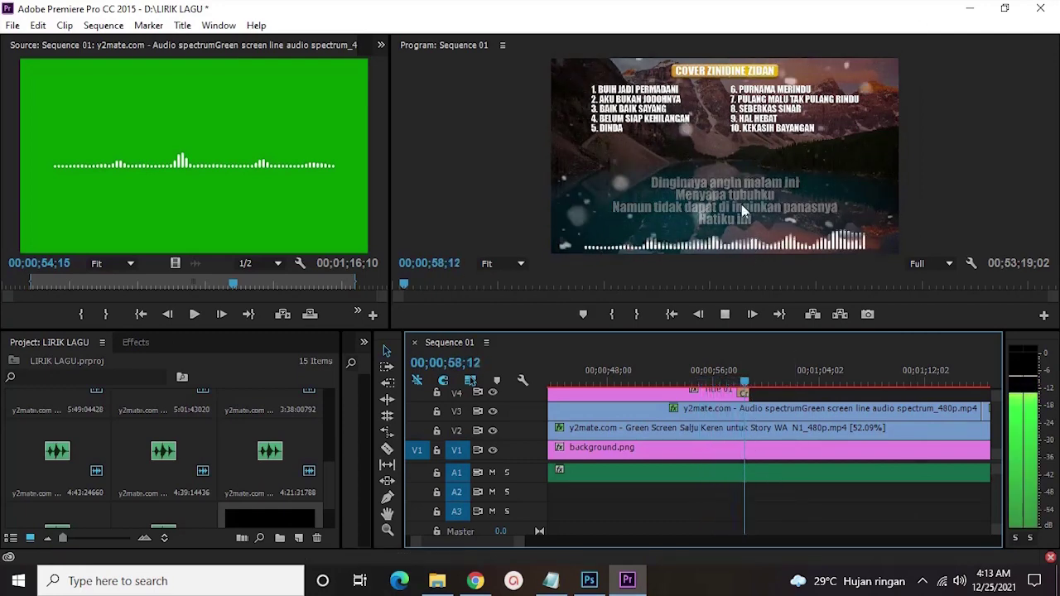
pyautogui.press('space')
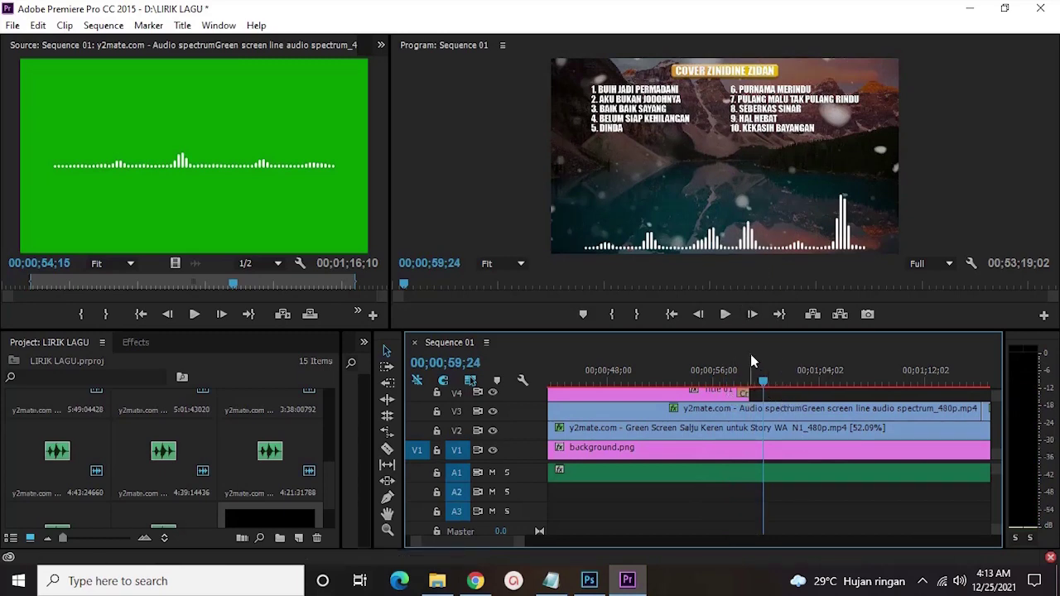
pyautogui.click(752, 313)
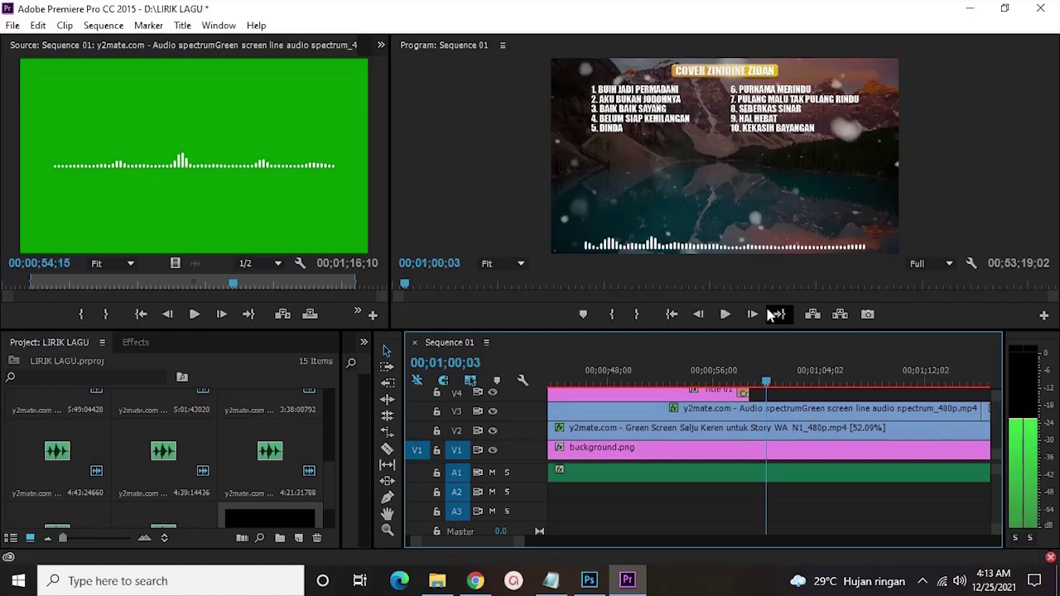
pyautogui.click(769, 386)
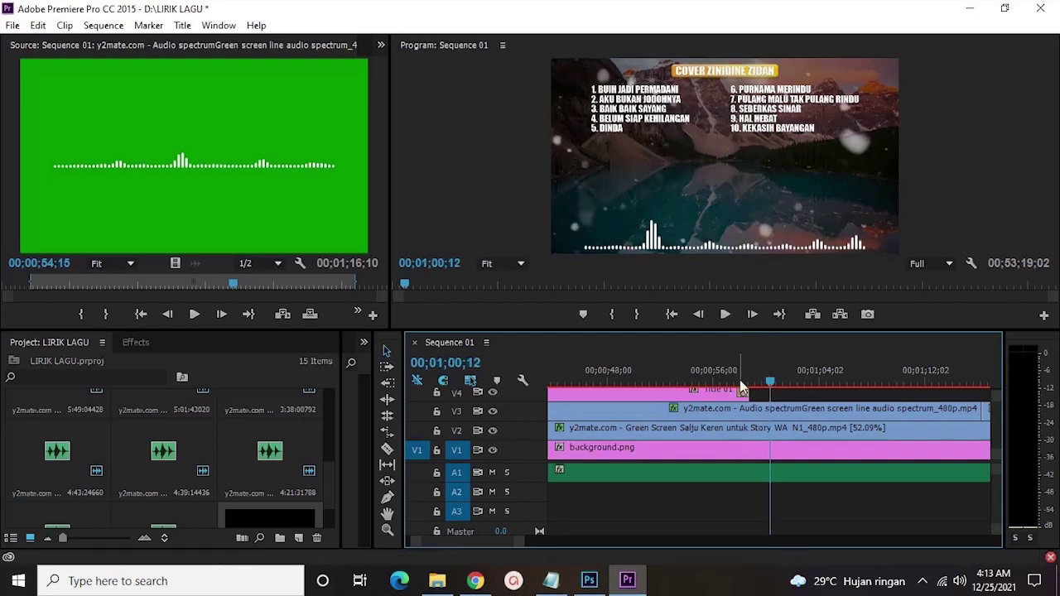
# - Copy the verse from "Terasa terhempasnya kelakian ku ini" to "Mudahnya kau mainkan" from the Chrome lyrics page, and return to Premiere Pro
pyautogui.click(492, 583)
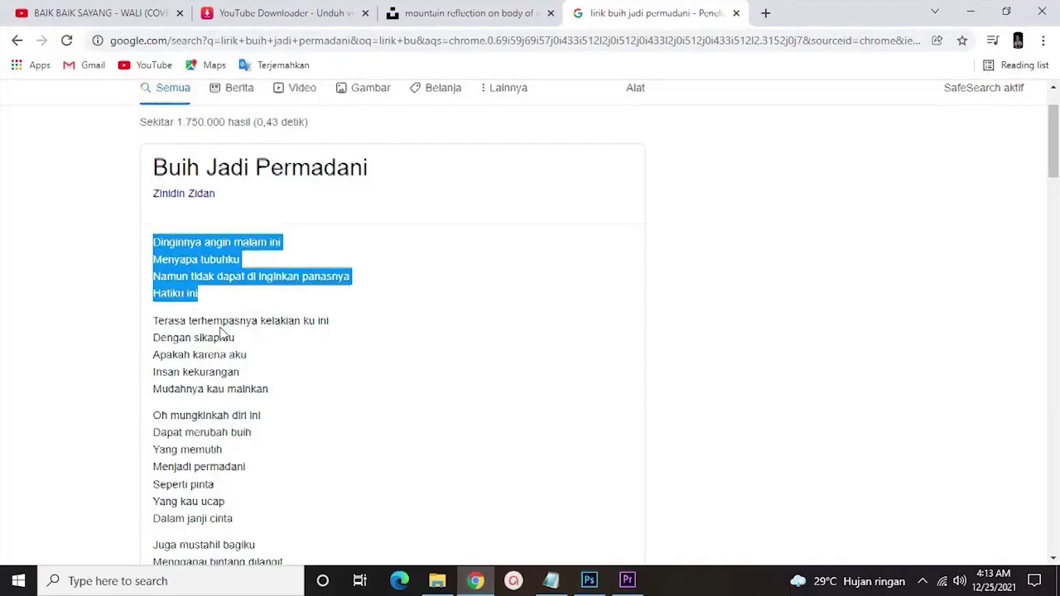
pyautogui.scroll(-1, 223, 333)
pyautogui.moveTo(156, 243); pyautogui.dragTo(343, 311)
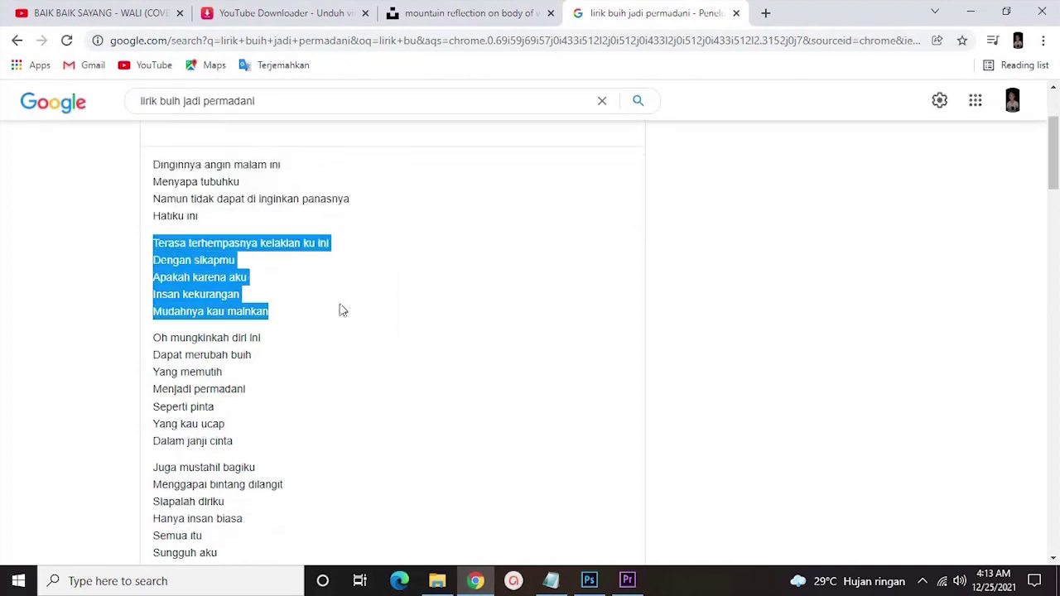
pyautogui.click(627, 579)
# - Duplicate the Title 01 item in the project
pyautogui.rightClick(260, 495)
pyautogui.click(245, 473)
pyautogui.rightClick(245, 474)
pyautogui.click(297, 97)
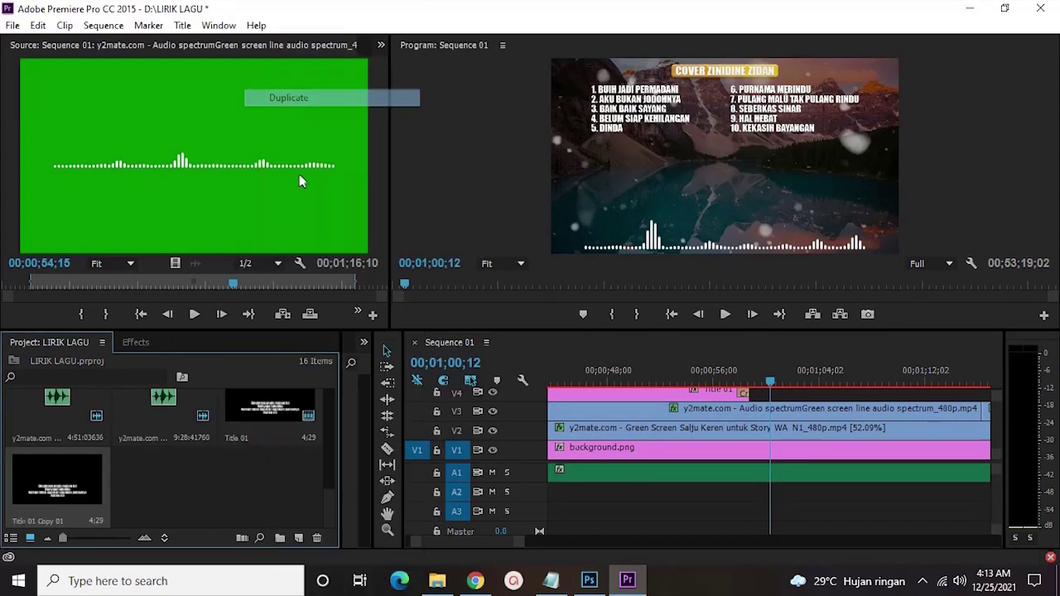
pyautogui.click(288, 498)
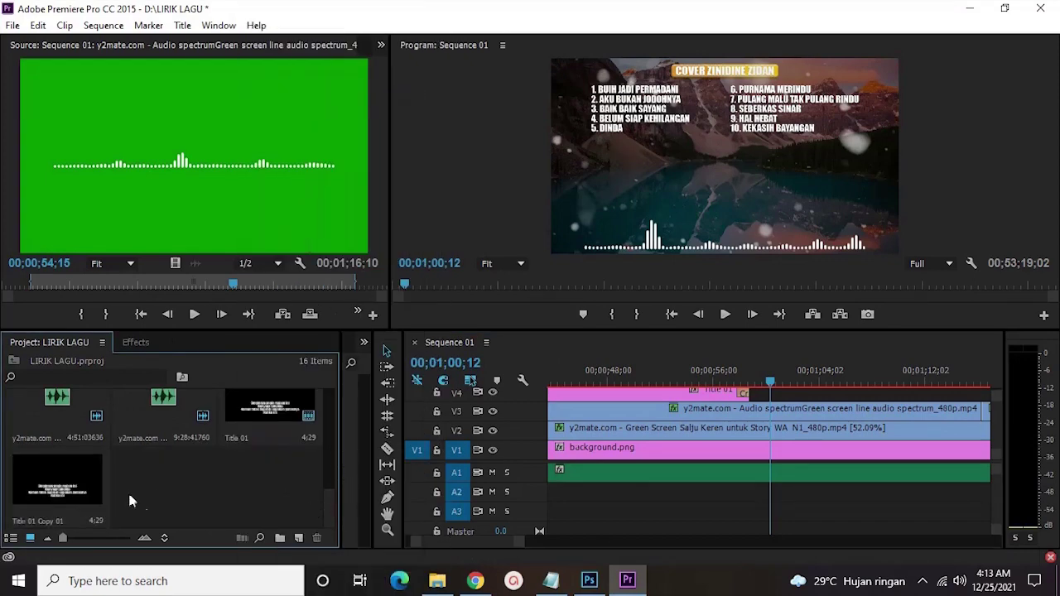
# - Replace the duplicated title's text with the copied verse, joining "Apakah karena aku" and "insan kekurangan" on one line, and close the title editor
pyautogui.click(84, 495)
pyautogui.doubleClick(87, 490)
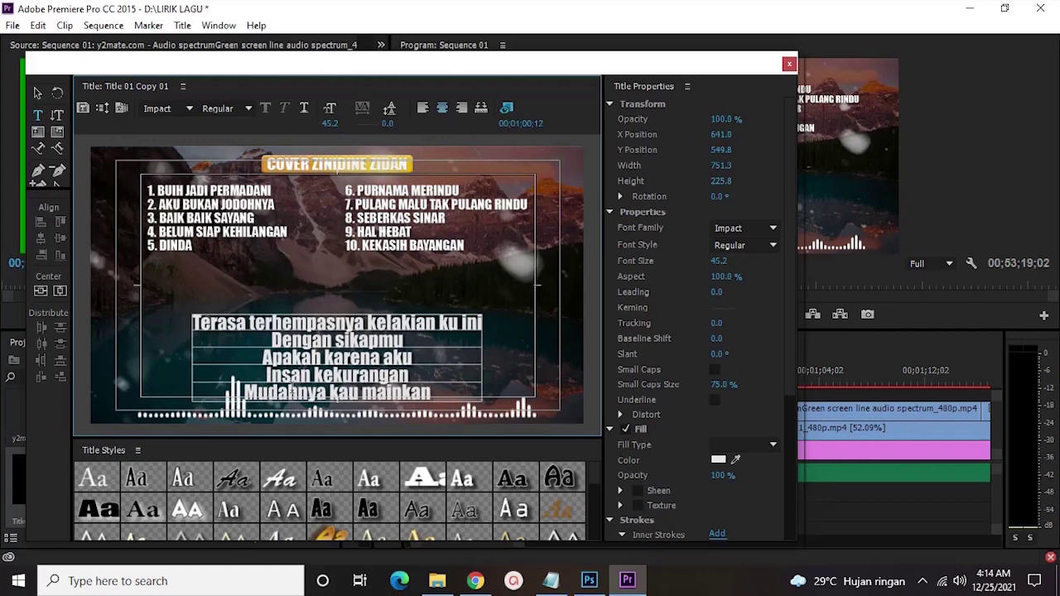
pyautogui.press('BackSpace')
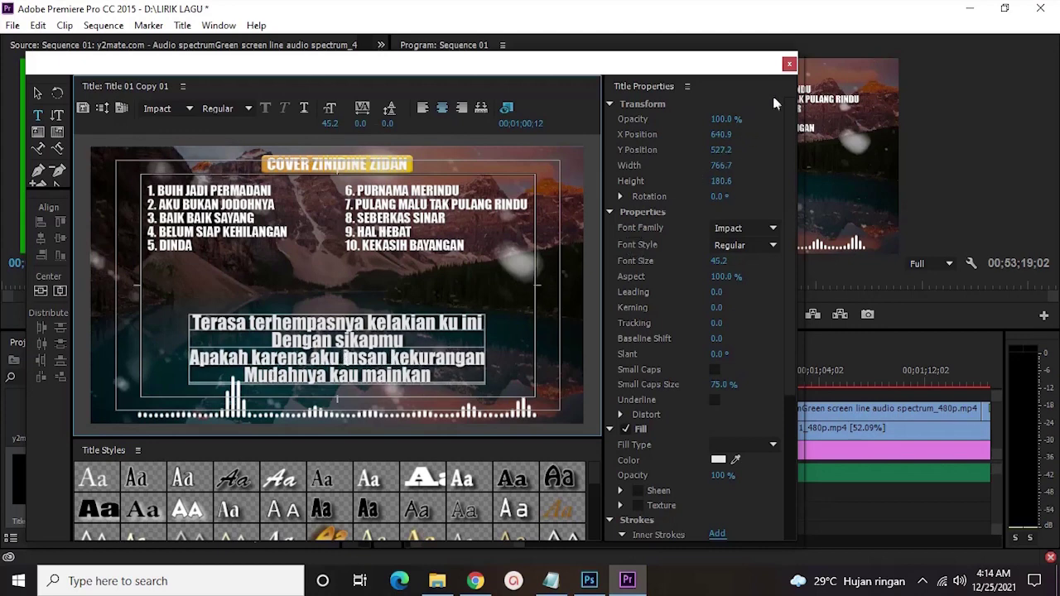
pyautogui.click(789, 64)
# - Place the second verse's title on V4 at about 00;00;59;20 and apply the default transition to its start
pyautogui.moveTo(95, 486); pyautogui.dragTo(756, 395)
pyautogui.rightClick(755, 395)
pyautogui.click(800, 495)
# - Preview the sequence from 00;00;58;25 and lengthen the second verse's title on V4 to end at about 00;01;20
pyautogui.click(752, 370)
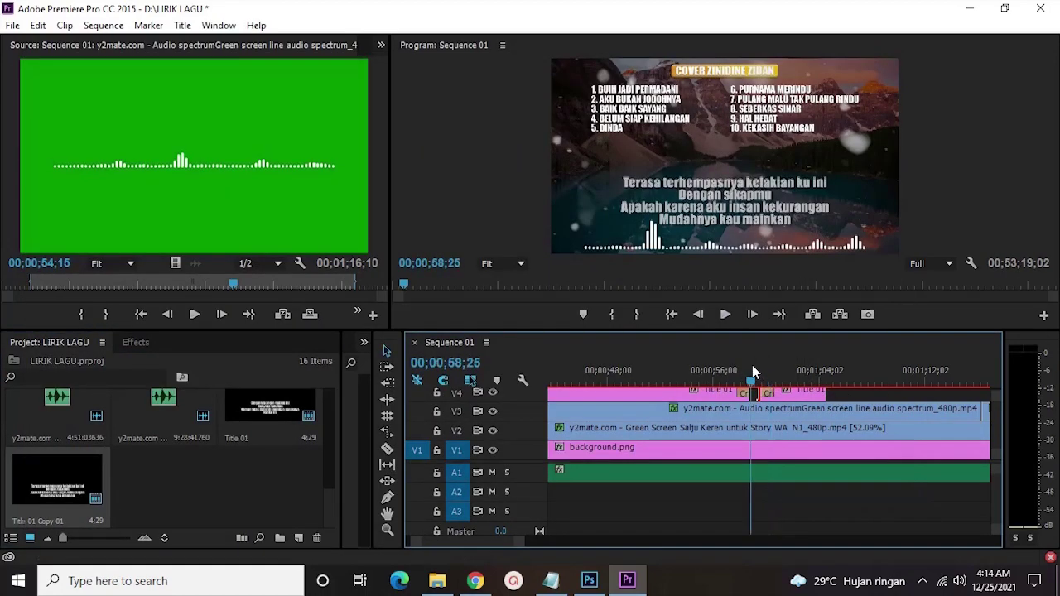
pyautogui.press('space')
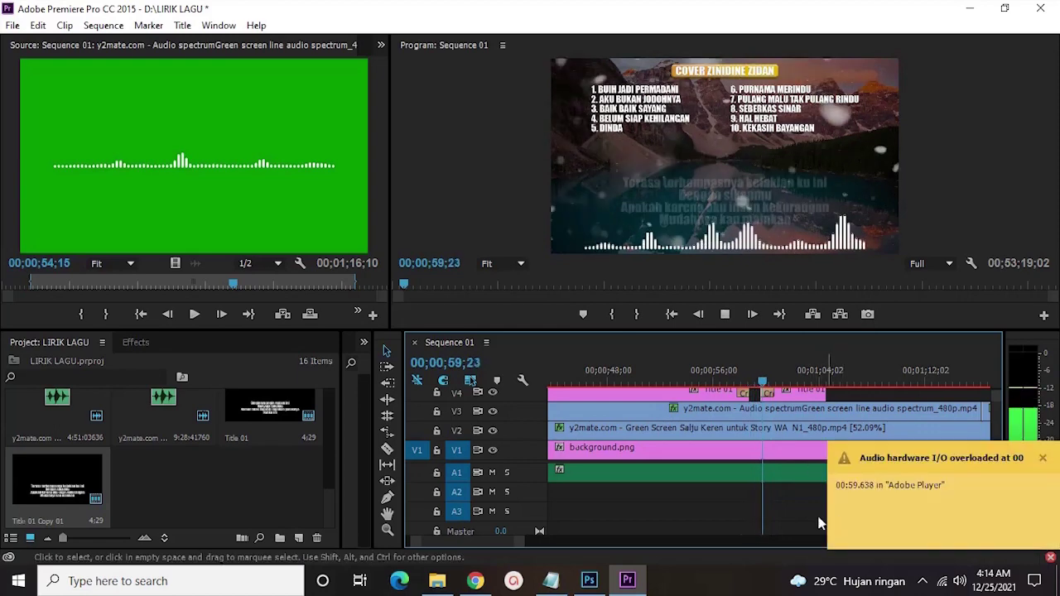
pyautogui.scroll(-2, 760, 398)
pyautogui.press('space')
pyautogui.press('space')
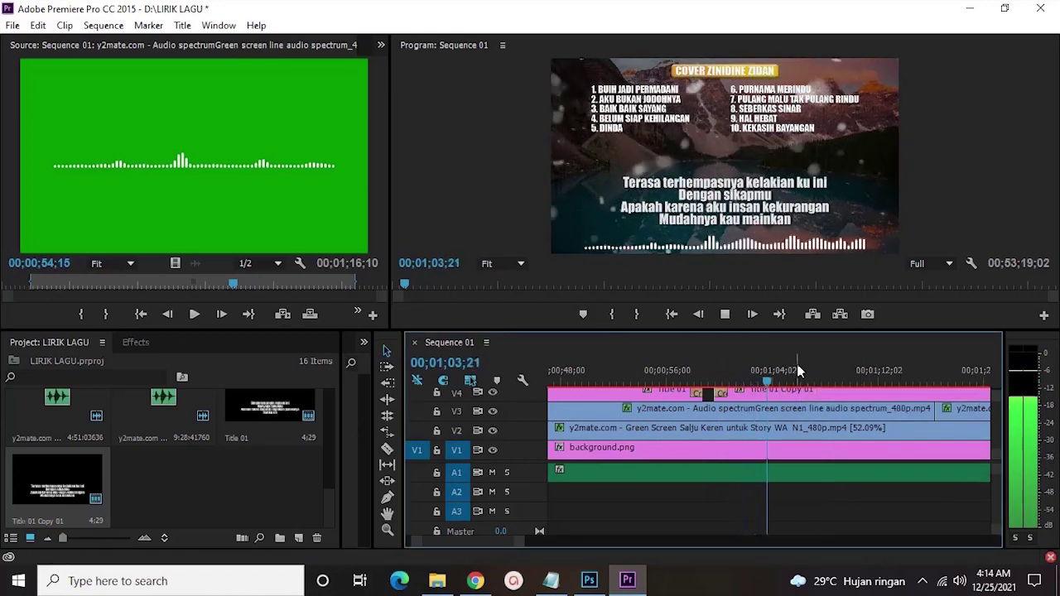
pyautogui.scroll(-3, 795, 373)
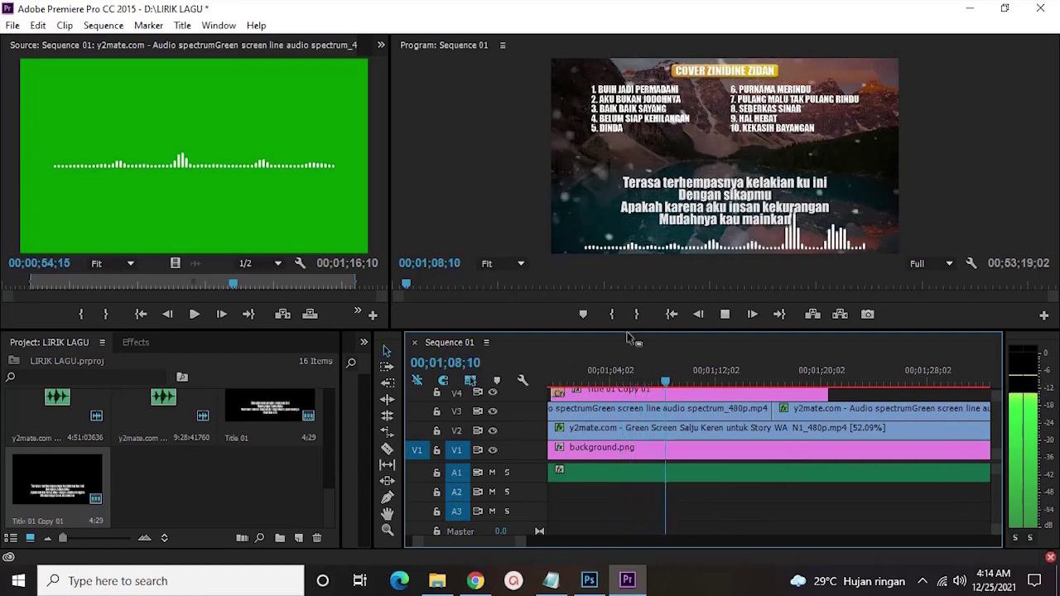
# - Preview further from about 00;01;12 and extend the second verse's title on V4 to end at about 00;01;27
pyautogui.click(714, 374)
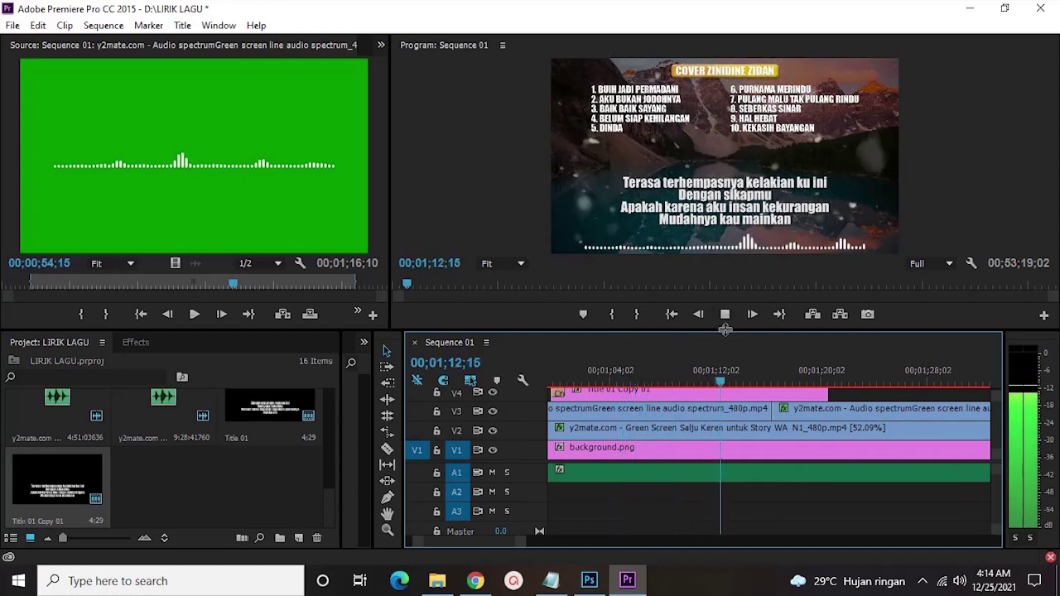
pyautogui.moveTo(723, 358)
pyautogui.mouseDown()
pyautogui.moveTo(723, 384)
pyautogui.moveTo(723, 365)
pyautogui.mouseUp()
pyautogui.press('space')
pyautogui.scroll(2, 994, 414)
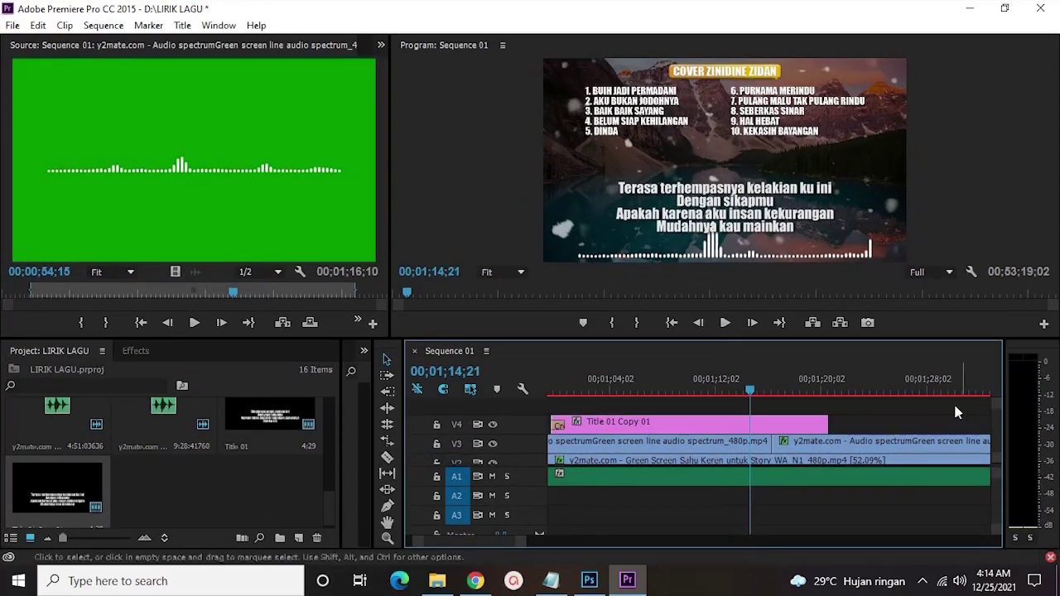
pyautogui.press('space')
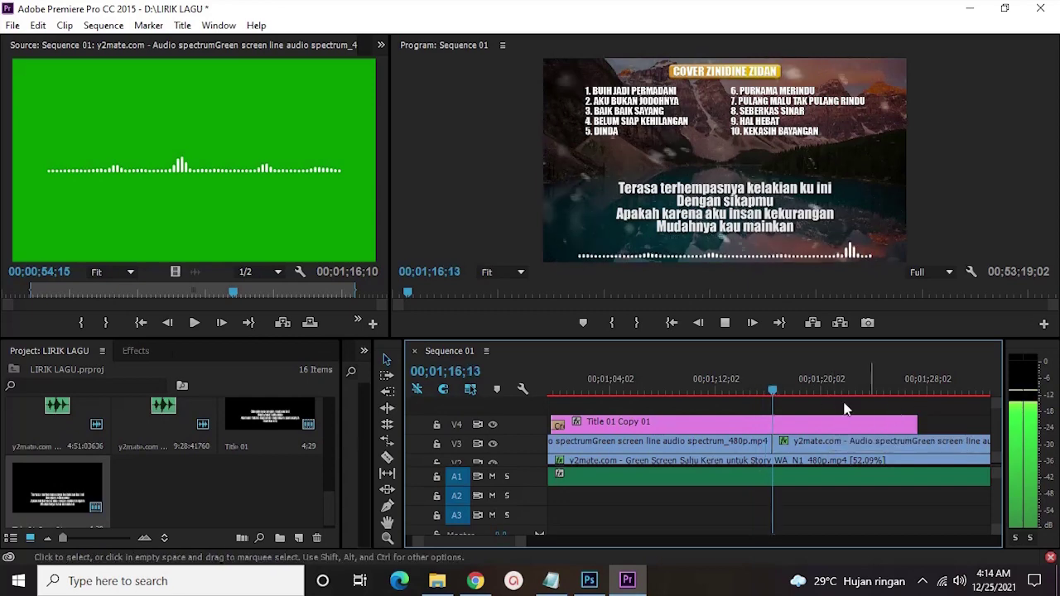
# - Play on to the verse's end, trim the second verse's title to 00;01;23;23 and apply the default transition to its end
pyautogui.moveTo(779, 385); pyautogui.dragTo(833, 385)
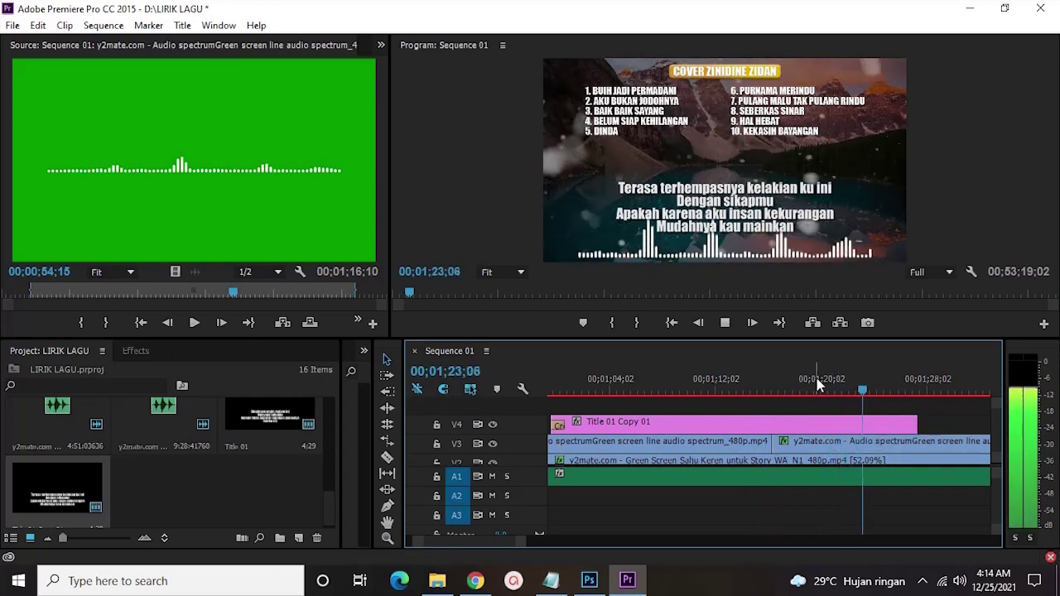
pyautogui.press('space')
pyautogui.moveTo(916, 424); pyautogui.dragTo(881, 423)
pyautogui.rightClick(881, 422)
pyautogui.click(942, 522)
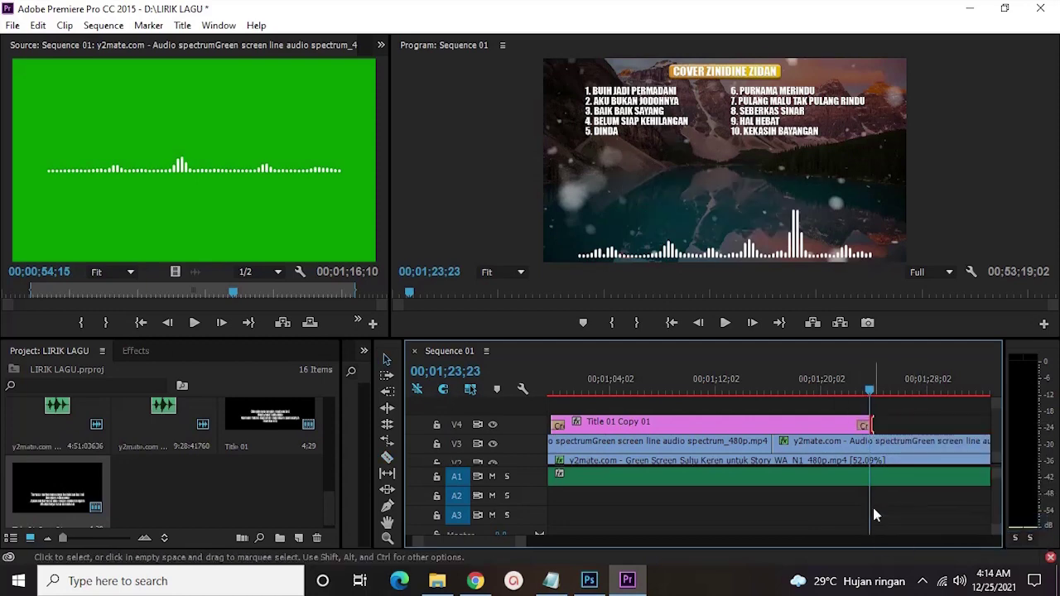
# - Copy the verse from "Oh mungkinkah diri ini" to "Dalam janji cinta" from the Chrome lyrics page, and return to Premiere Pro
pyautogui.click(475, 581)
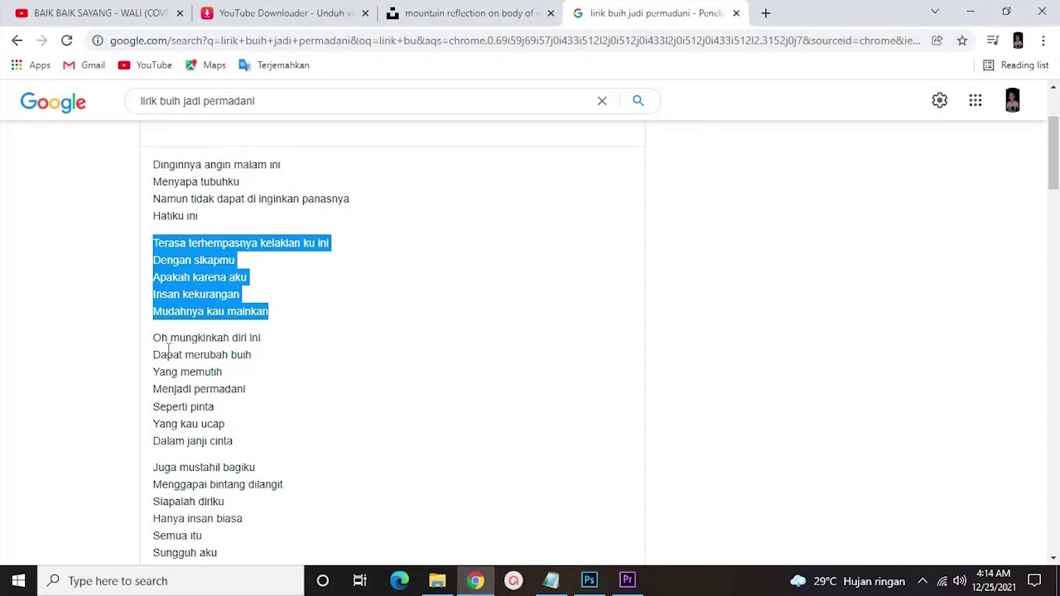
pyautogui.moveTo(154, 338); pyautogui.dragTo(275, 441)
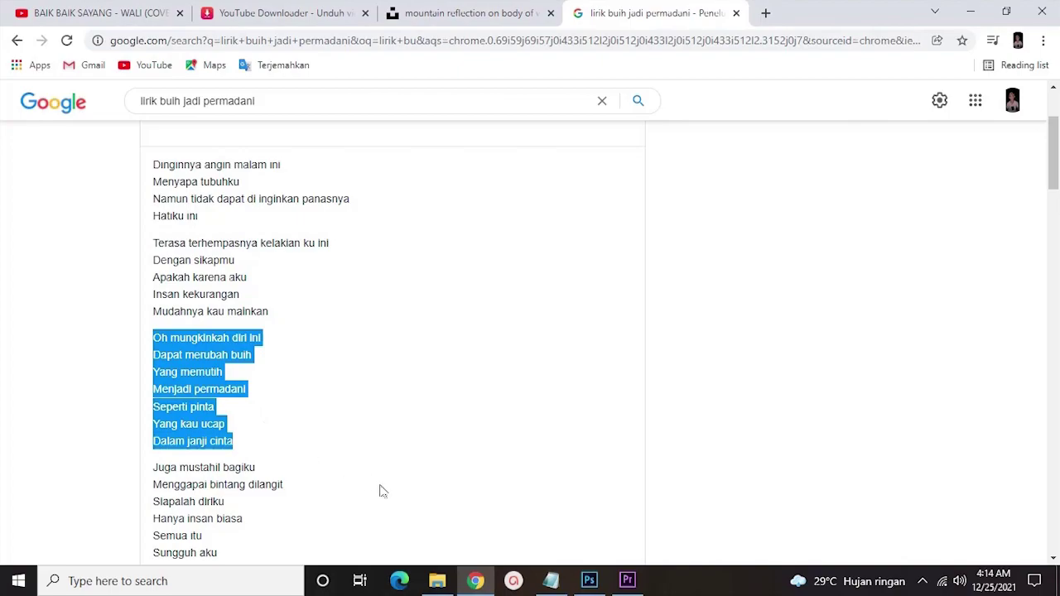
pyautogui.click(633, 582)
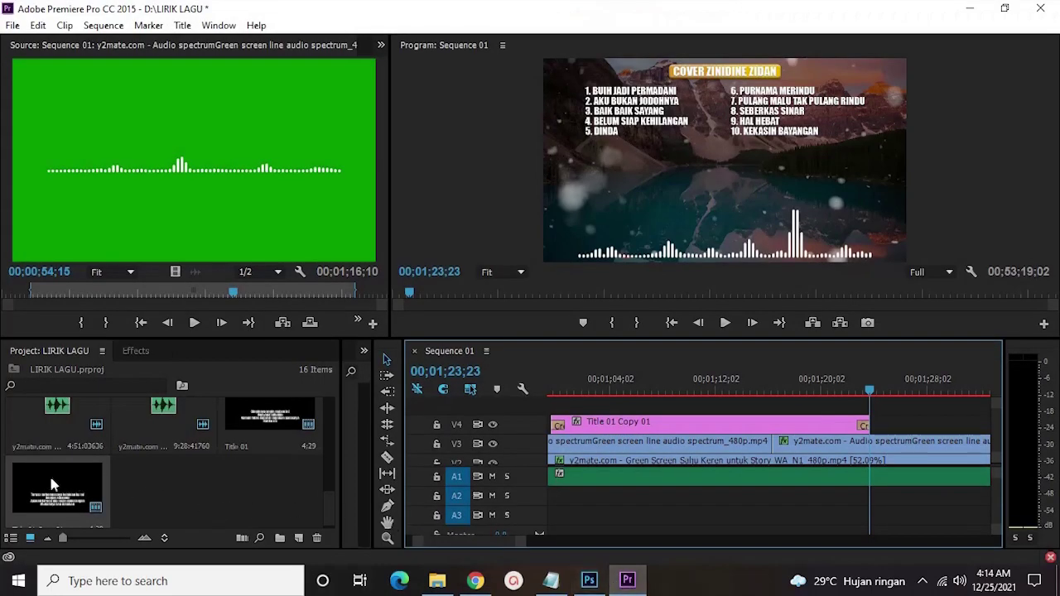
# - Duplicate the second verse's title in the project and open the duplicate for editing
pyautogui.rightClick(52, 484)
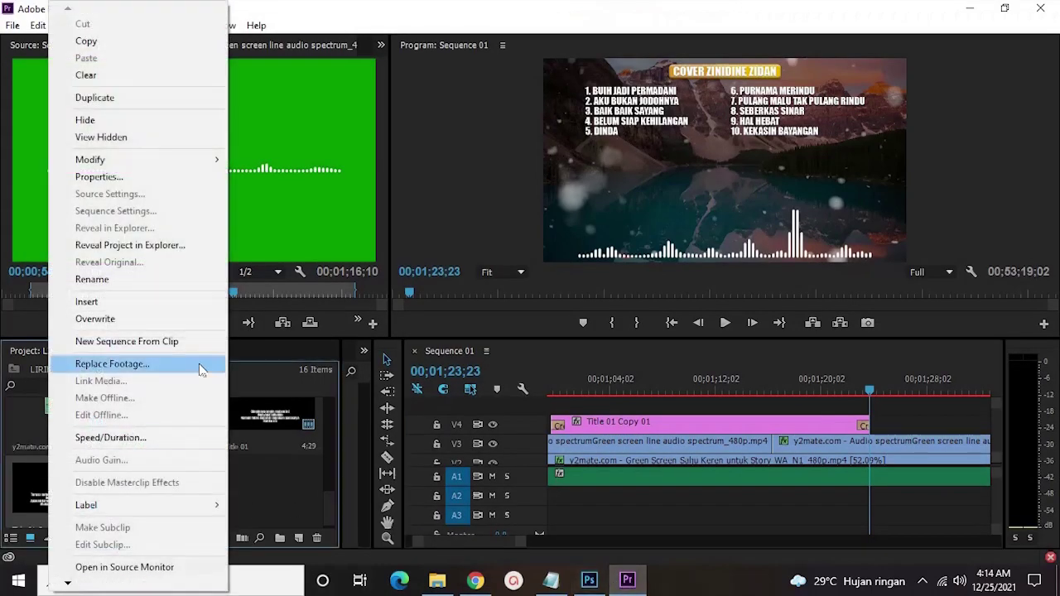
pyautogui.click(87, 100)
pyautogui.doubleClick(191, 480)
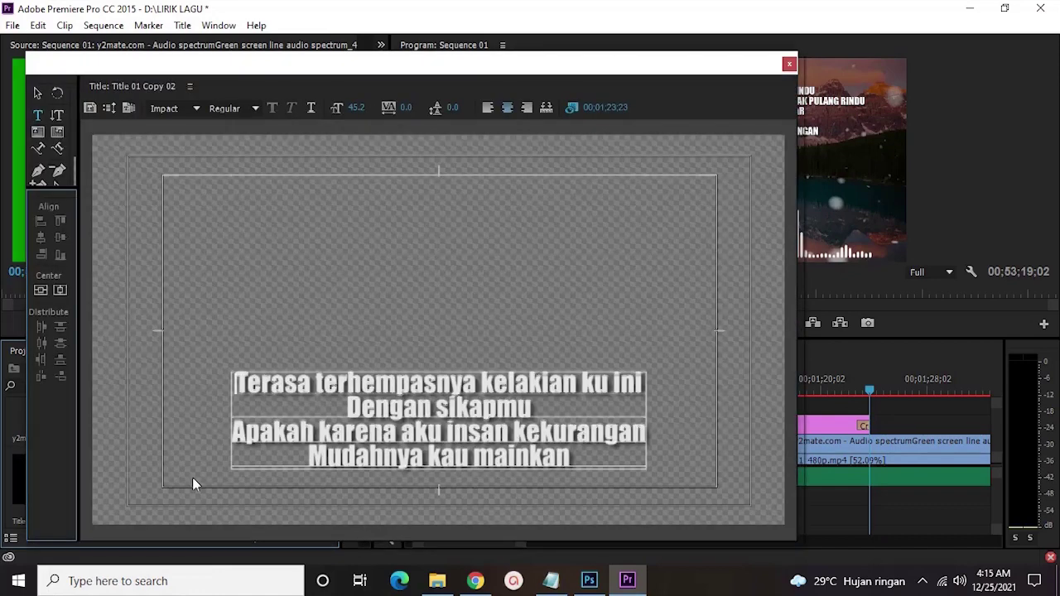
# - Replace the title text with the copied verse, joining "yang memutih" and "yang kau ucap" to the lines before them
pyautogui.hotkey('ctrl', 'a')
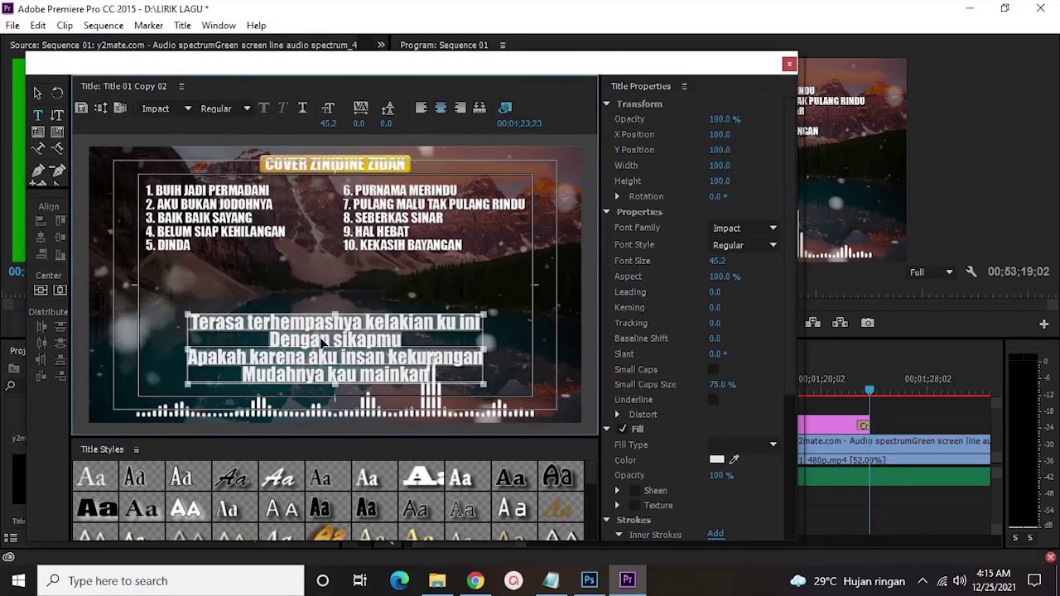
pyautogui.hotkey('ctrl', 'v')
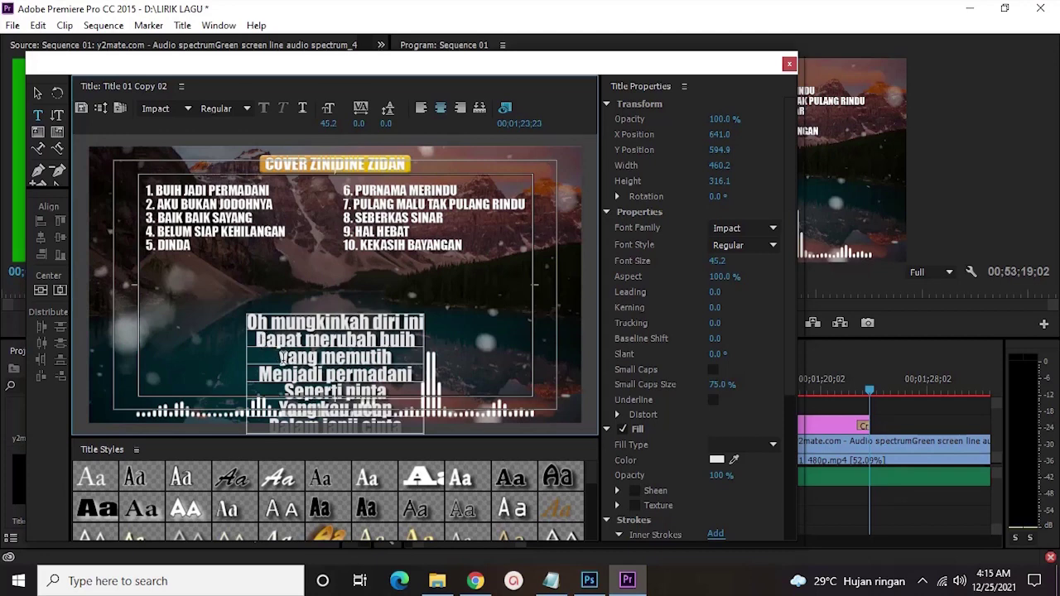
pyautogui.press('BackSpace')
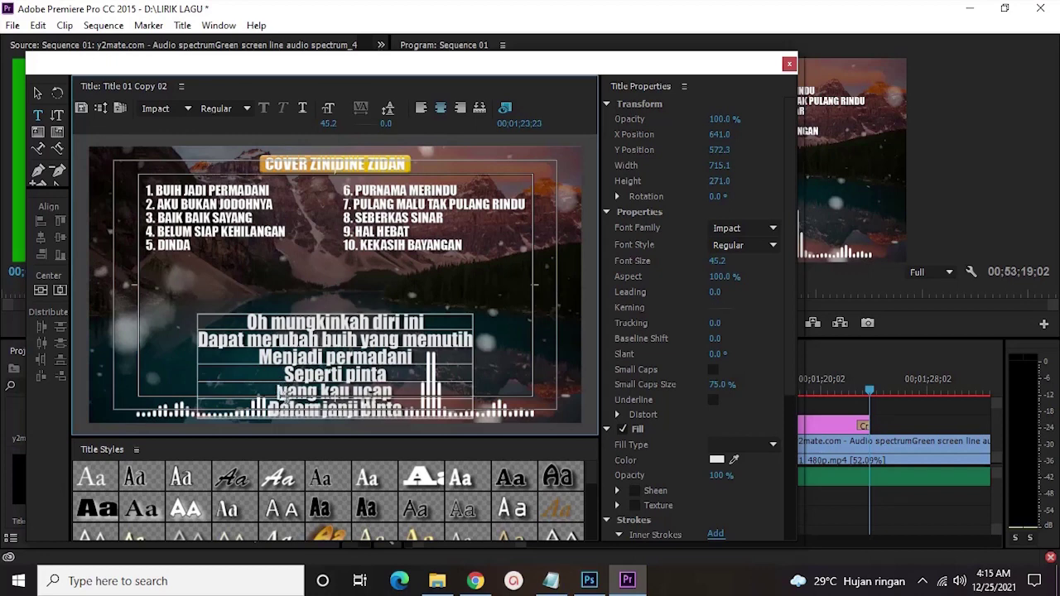
pyautogui.press('BackSpace')
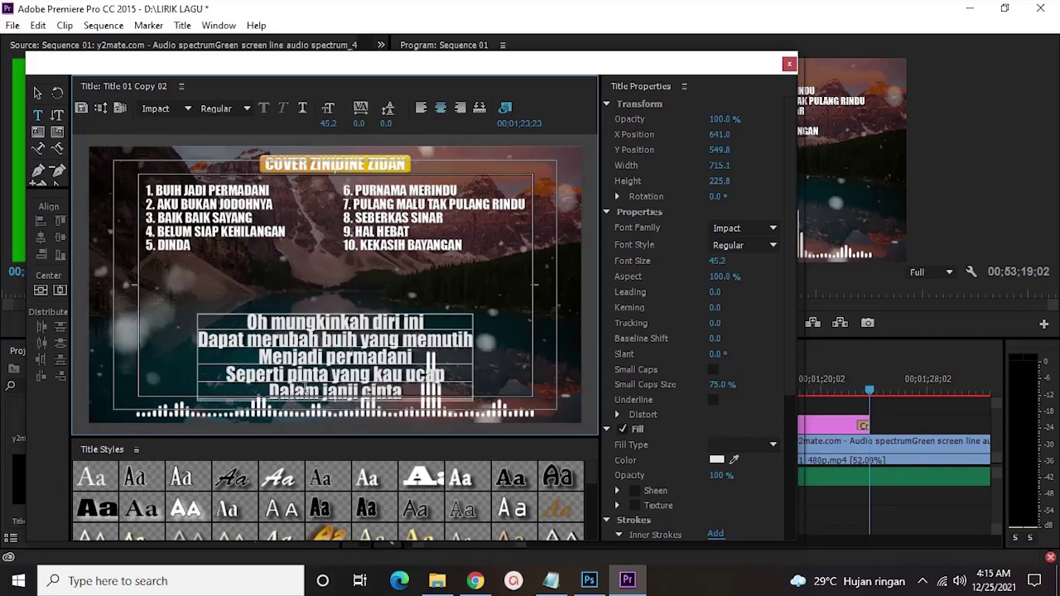
# - Move the verse text up to a Y position of about 525.6, centre it horizontally, and close the title editor
pyautogui.moveTo(341, 377); pyautogui.dragTo(340, 371)
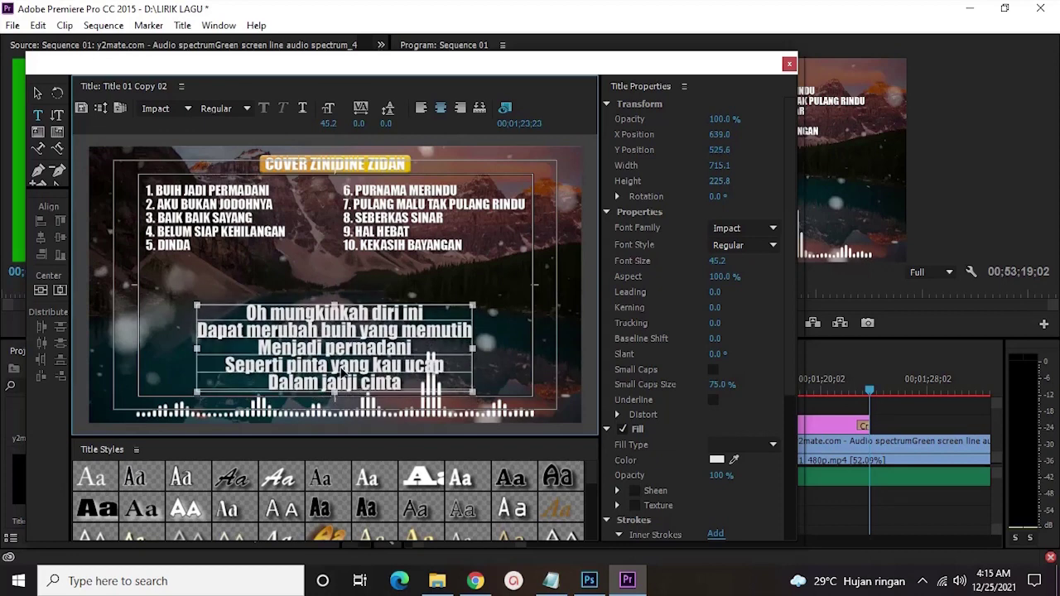
pyautogui.click(65, 292)
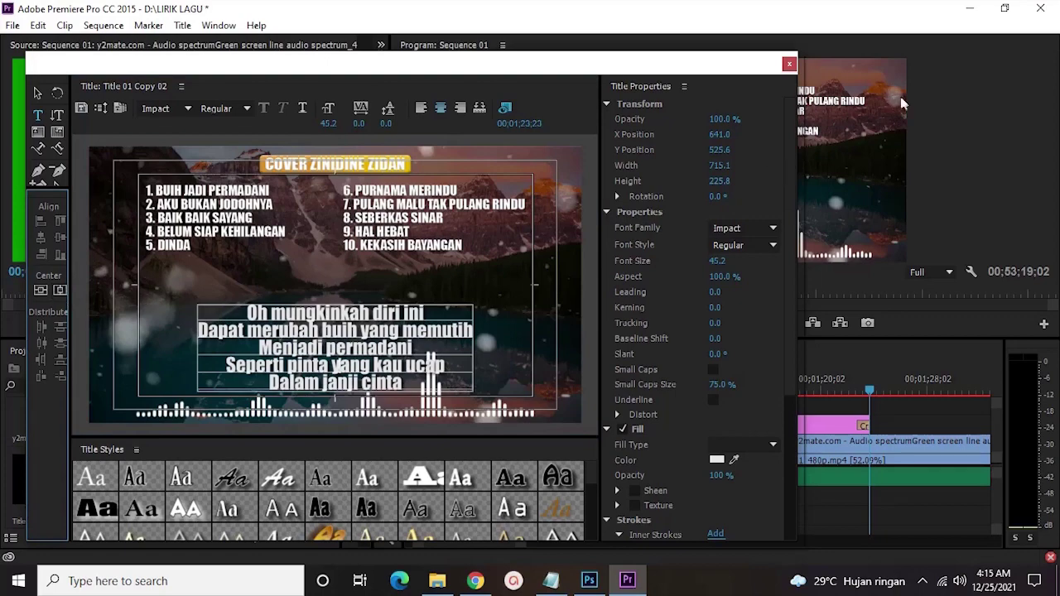
pyautogui.click(788, 64)
# - Place the third verse's title on V4 at about 00;01;26;15 and apply the default transition to its start
pyautogui.moveTo(208, 494); pyautogui.dragTo(917, 427)
pyautogui.rightClick(911, 424)
pyautogui.click(951, 521)
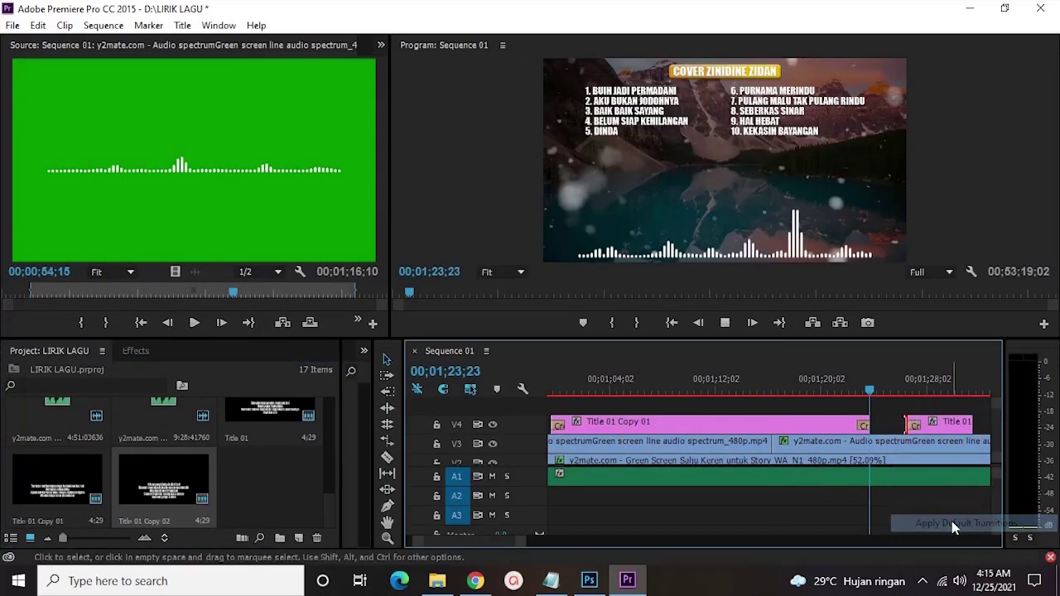
# - Briefly play the sequence from 00;01;23;23, clear all entries in the Events list and close it
pyautogui.press('space')
pyautogui.click(882, 514)
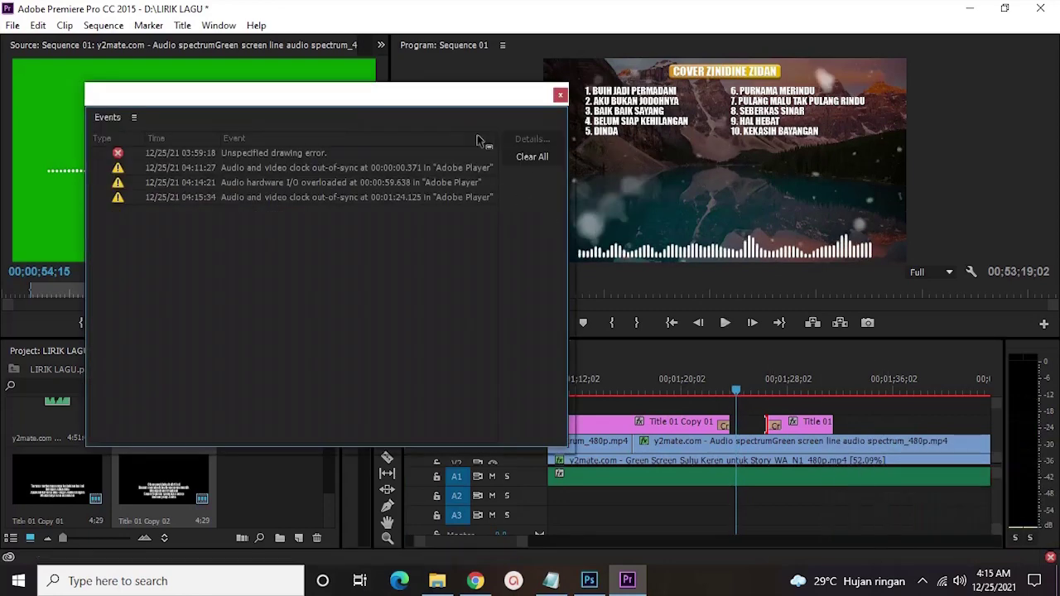
pyautogui.click(531, 157)
pyautogui.click(560, 95)
# - Play the sequence through the third verse's title, replaying from 00;01;26;04, to check its entry against the song
pyautogui.click(725, 322)
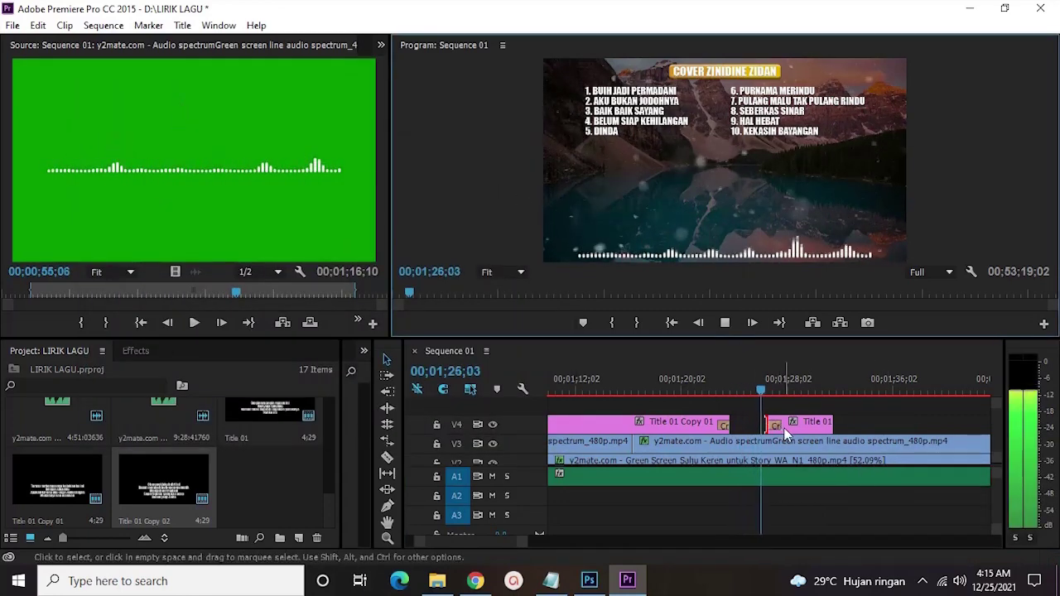
pyautogui.scroll(-2, 783, 427)
pyautogui.click(690, 384)
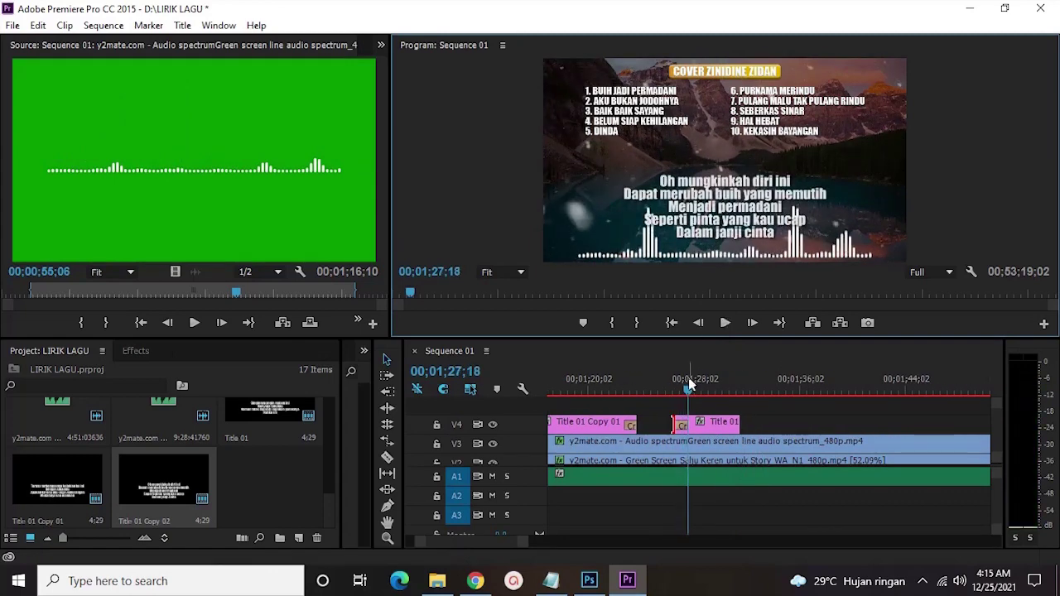
pyautogui.click(734, 515)
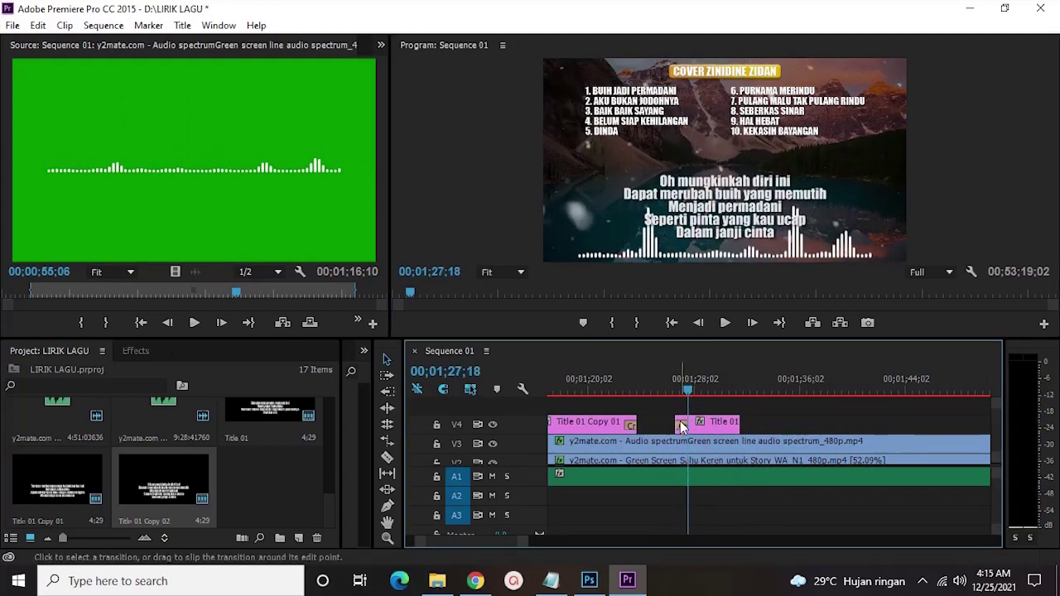
pyautogui.click(672, 395)
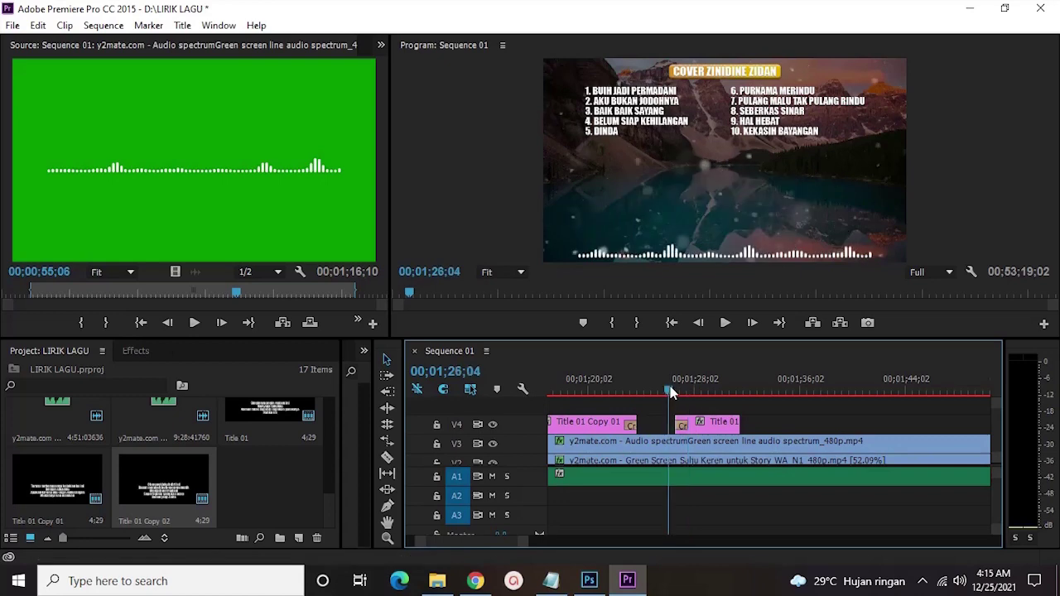
pyautogui.press('space')
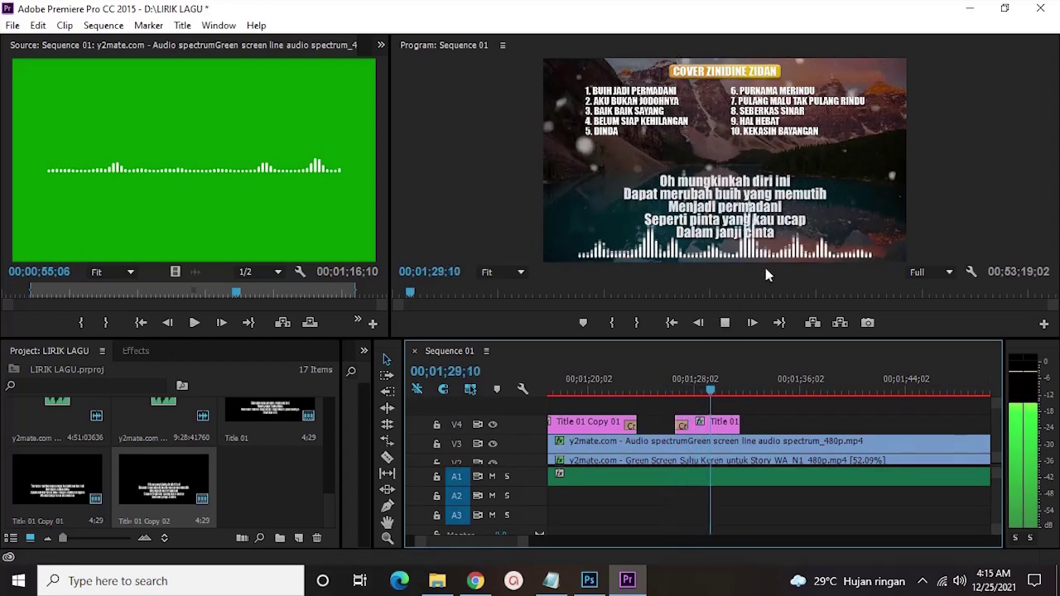
# - Stop playback, lengthen the third verse's title on V4 to end at about 00;01;42, and resume playback
pyautogui.press('space')
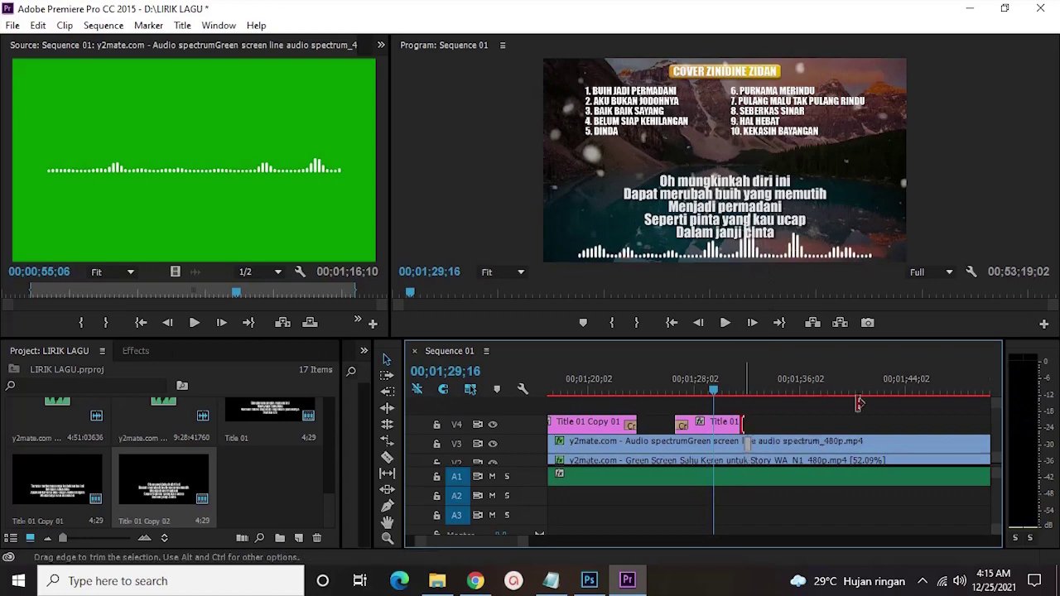
pyautogui.moveTo(826, 404); pyautogui.dragTo(888, 405)
pyautogui.press('space')
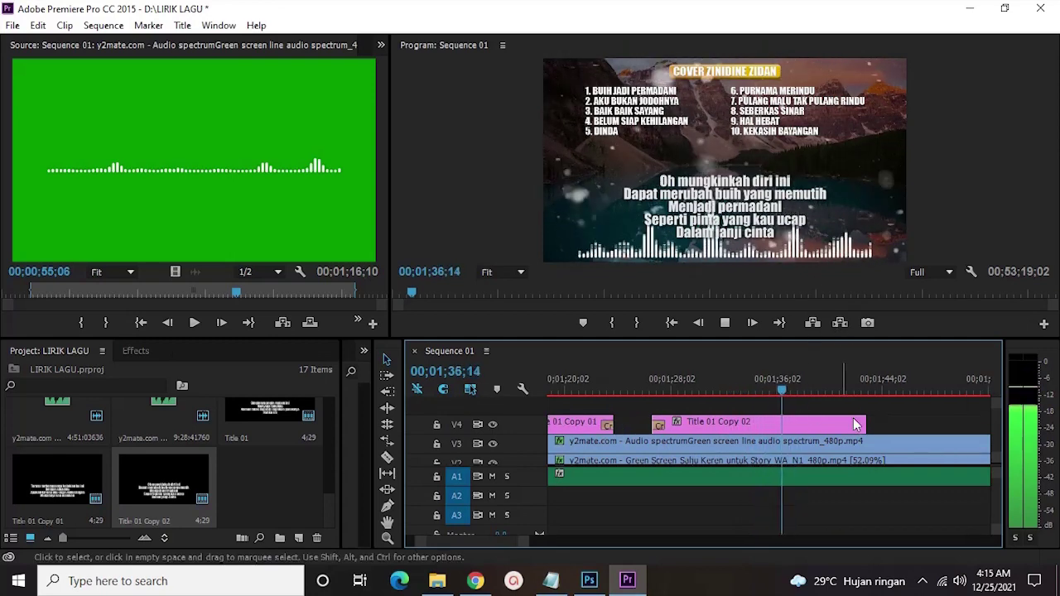
# - Lengthen the third verse's title on V4 to end at about 00;01;52 and move playback ahead to about 00;01;50
pyautogui.moveTo(865, 424); pyautogui.dragTo(944, 424)
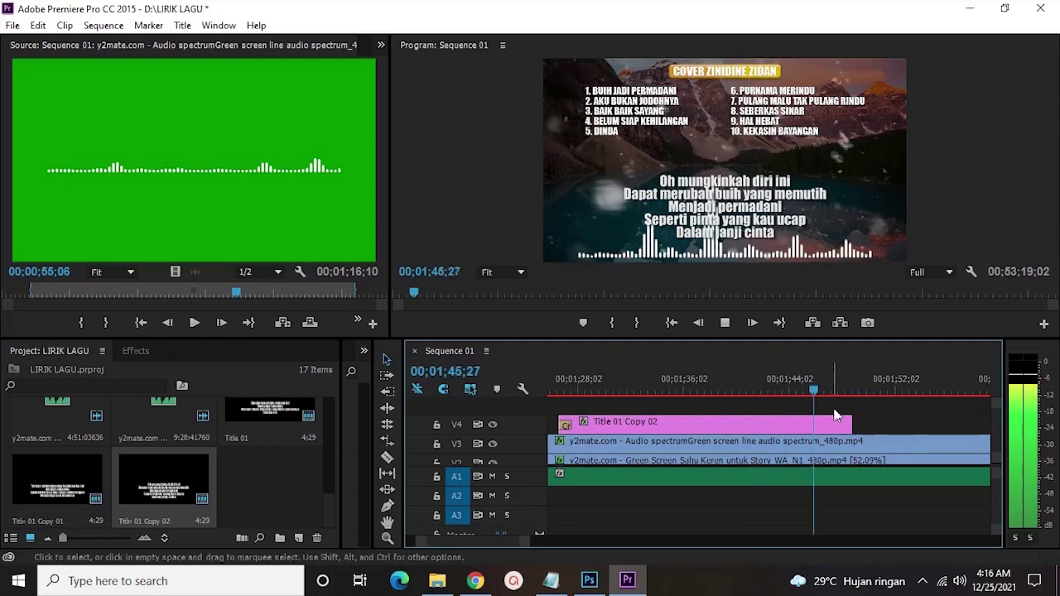
pyautogui.moveTo(851, 422); pyautogui.dragTo(897, 424)
pyautogui.moveTo(837, 398); pyautogui.dragTo(870, 401)
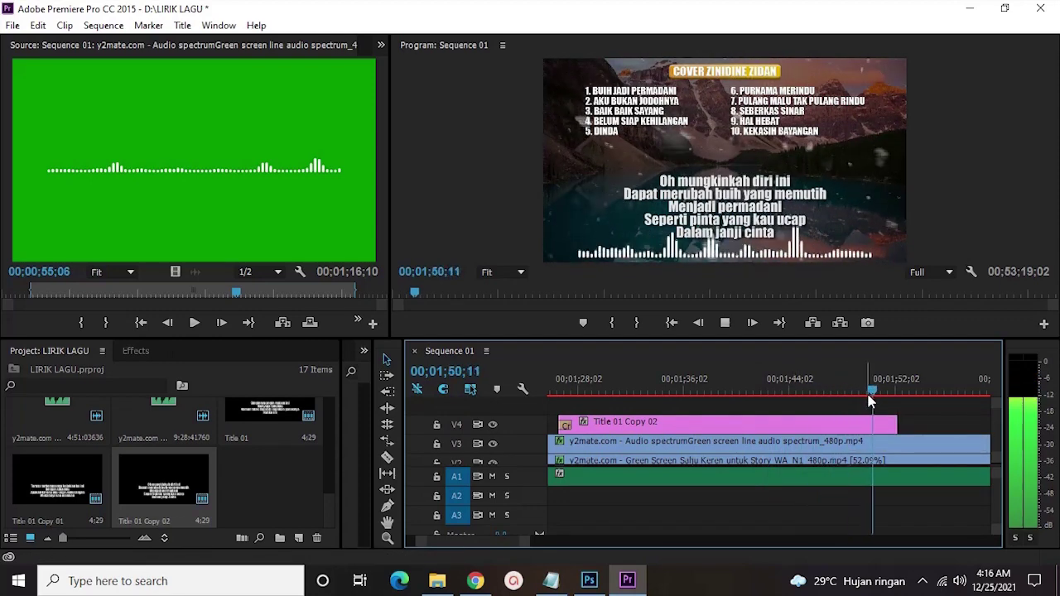
# - Cut off the third verse's title at 00;01;50;24, apply the default transition to its end, and replay from about 00;01;49
pyautogui.press('space')
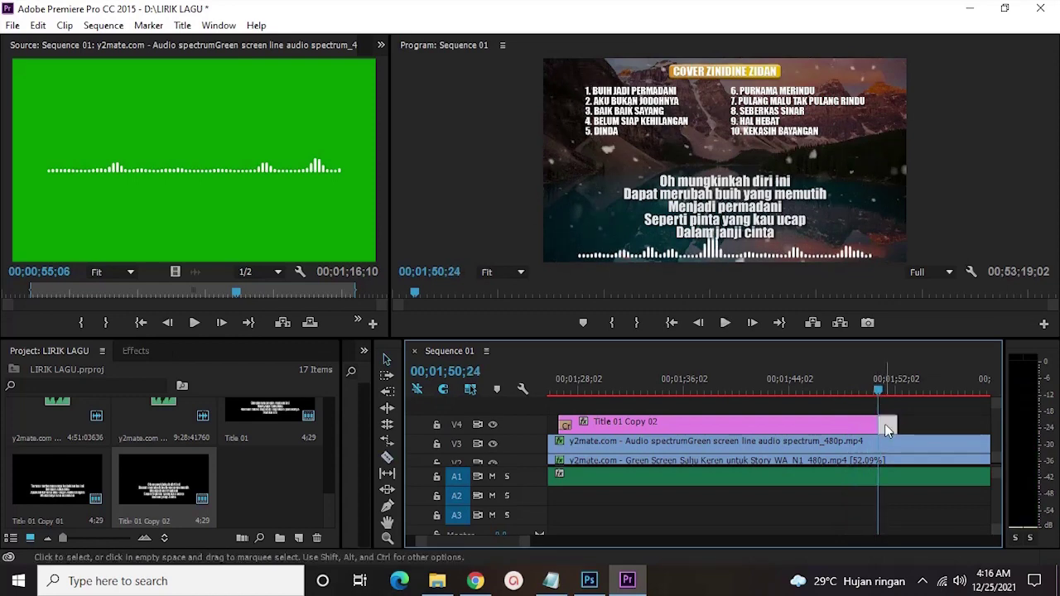
pyautogui.rightClick(887, 429)
pyautogui.click(934, 522)
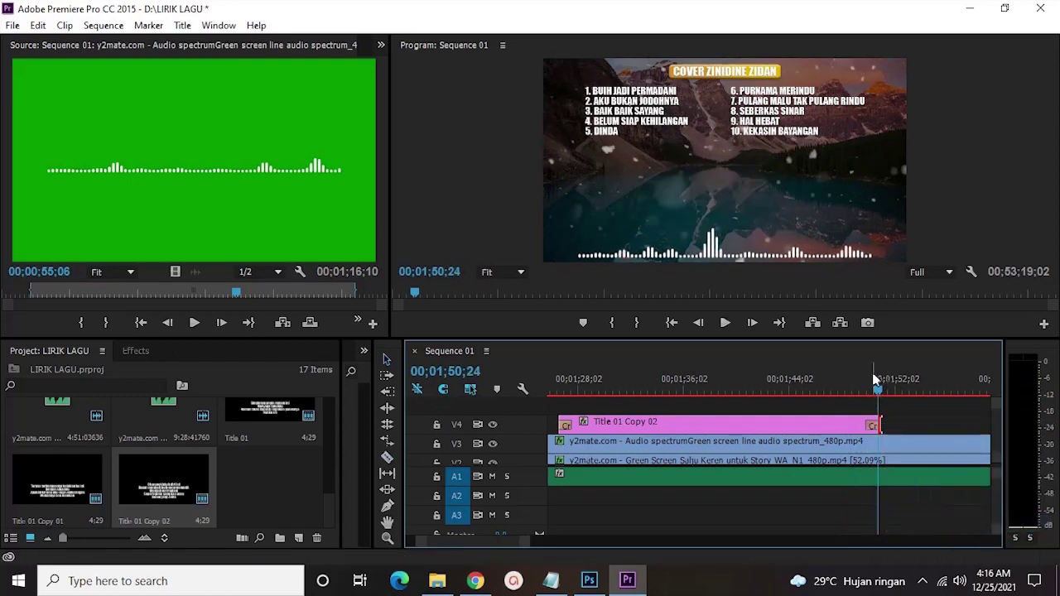
pyautogui.moveTo(876, 379); pyautogui.dragTo(859, 374)
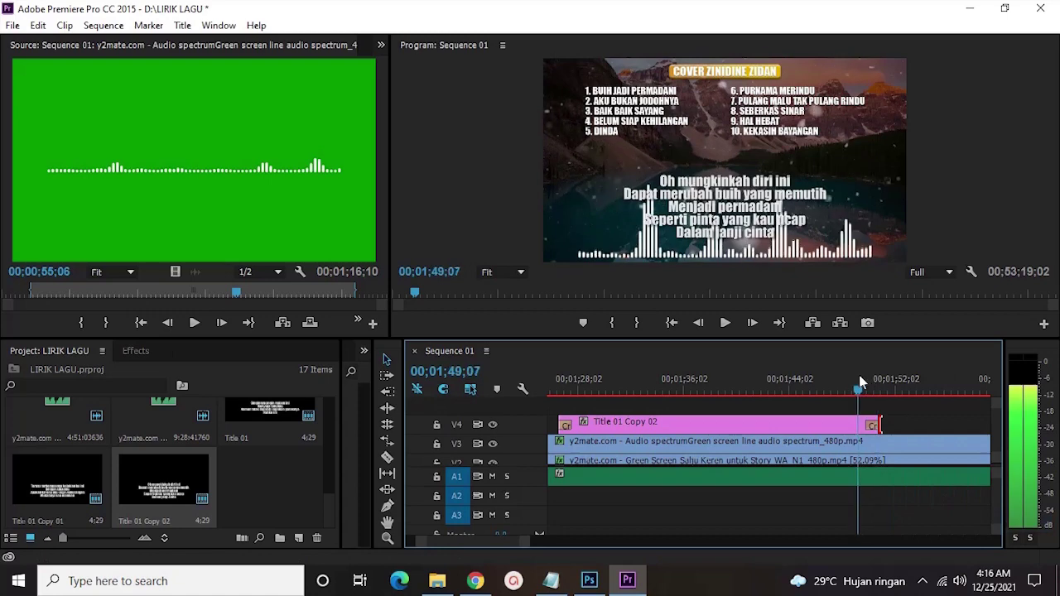
pyautogui.press('space')
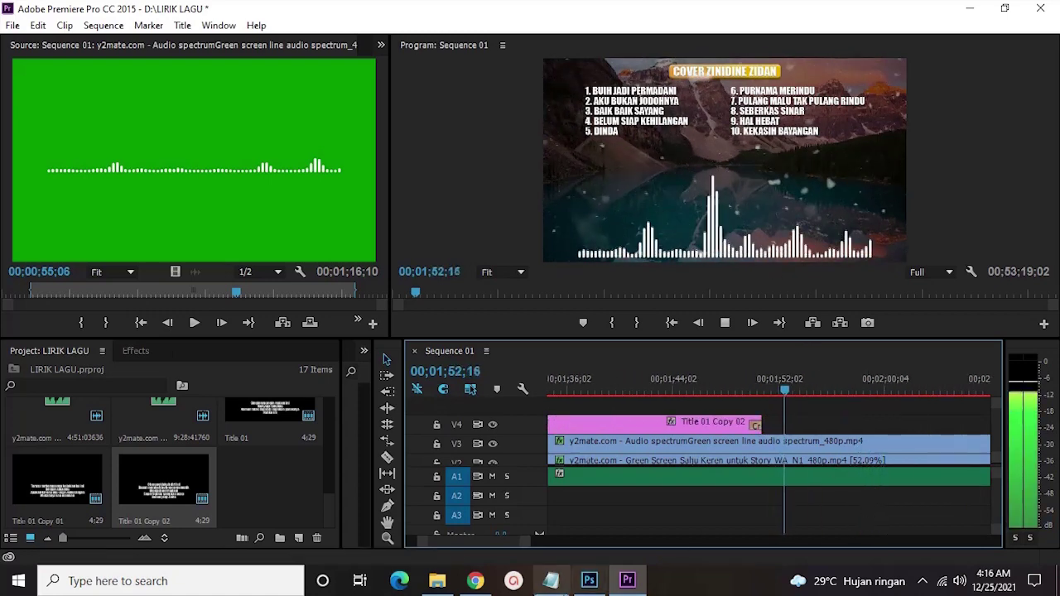
# - Copy the fourth verse, from "Juga mustahil bagiku" to "Tiada mampu", from the lyrics in Chrome and return to Premiere Pro
pyautogui.click(476, 581)
pyautogui.scroll(-3, 362, 367)
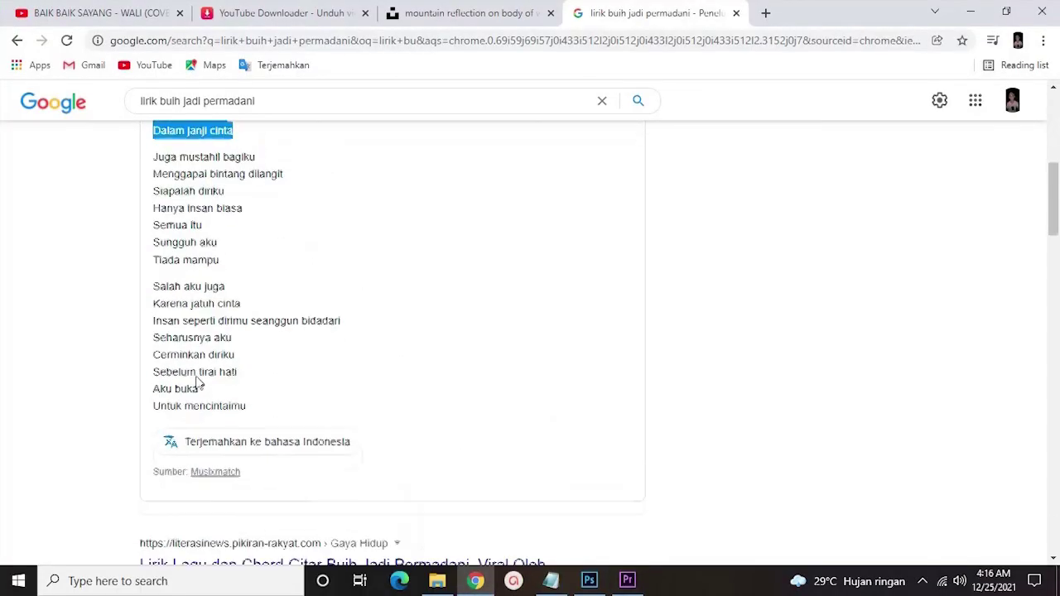
pyautogui.moveTo(154, 159); pyautogui.dragTo(245, 256)
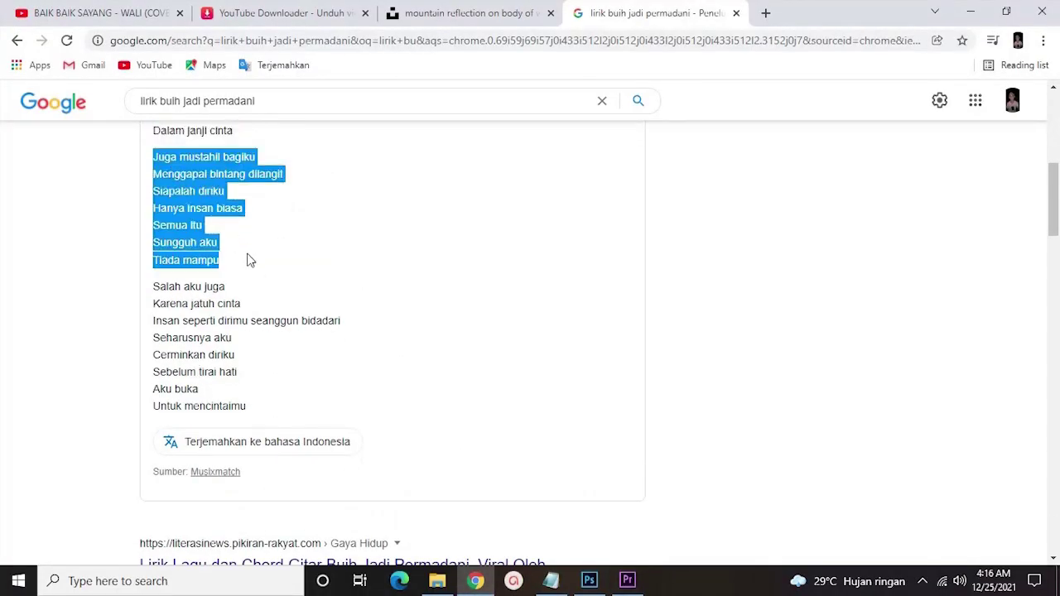
pyautogui.click(627, 580)
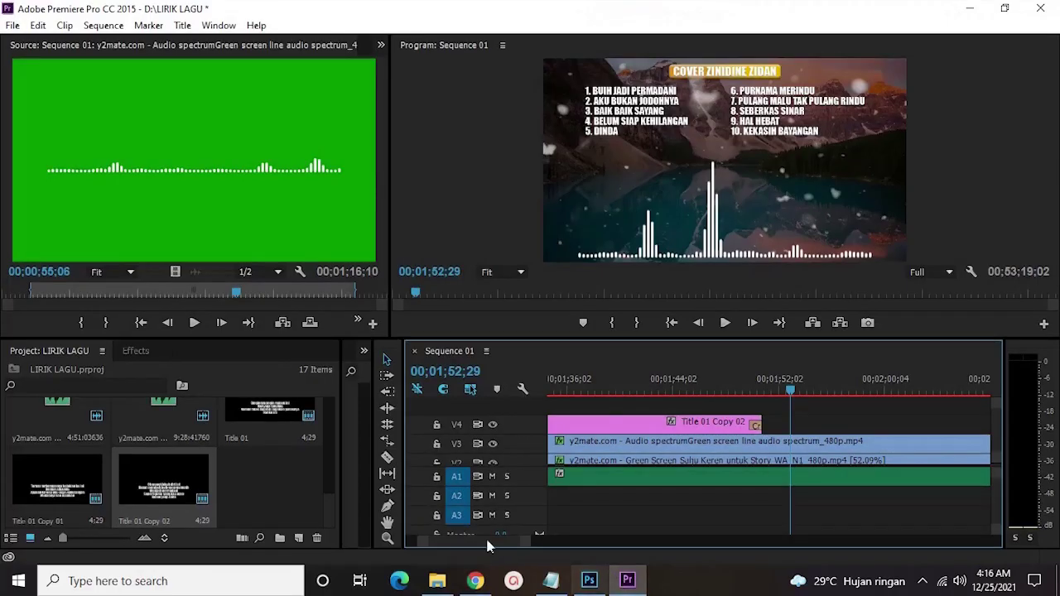
# - Duplicate the third verse's title and replace the lyrics in the copy with the verse beginning "Juga mustahil bagiku"
pyautogui.rightClick(189, 480)
pyautogui.click(224, 98)
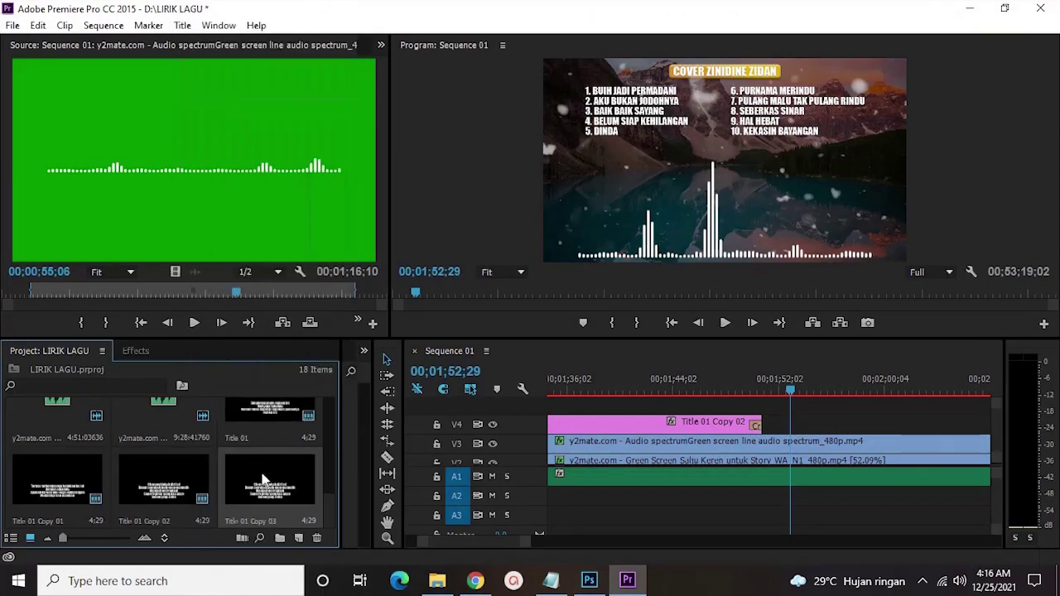
pyautogui.doubleClick(263, 480)
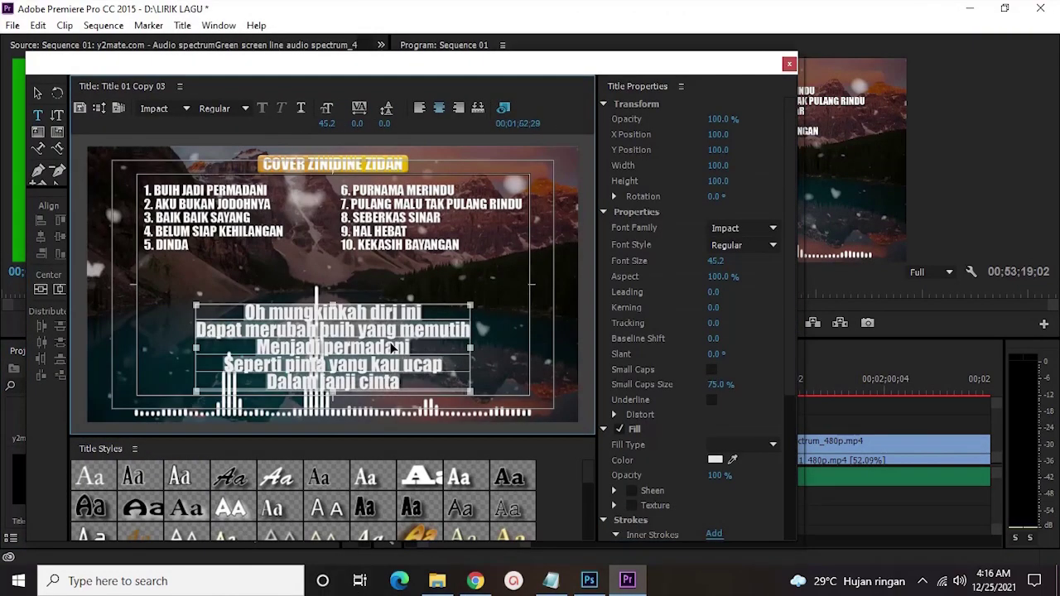
pyautogui.hotkey('ctrl', 'a')
pyautogui.write('Juga mustahil bagiku Menggapai bintang dilangit Siapalah diriku Hanya insan biasa Semua itu Sungguh aku Tiada mampu')
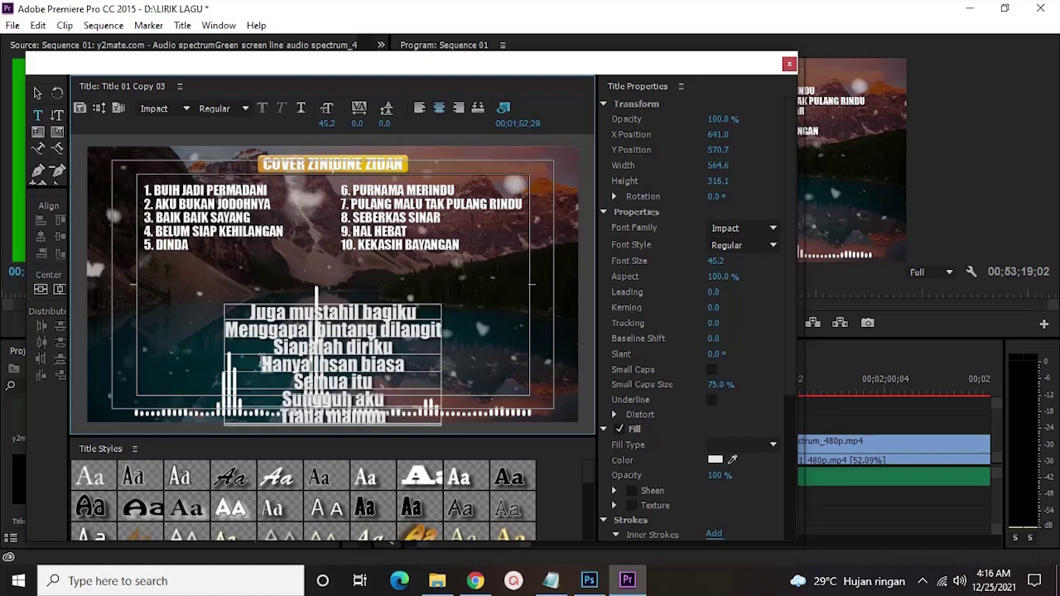
# - Join the lines into "Siapalah diriku hanya insan biasa" and "Semua itu sungguh aku", and close the title editor
pyautogui.click(269, 366)
pyautogui.press('BackSpace')
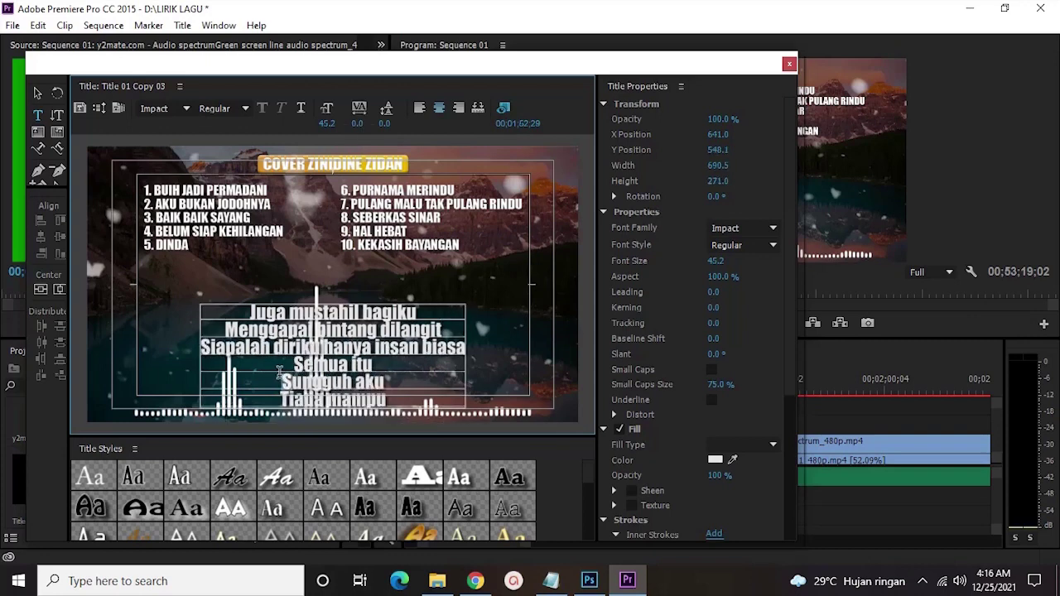
pyautogui.click(286, 381)
pyautogui.press('BackSpace')
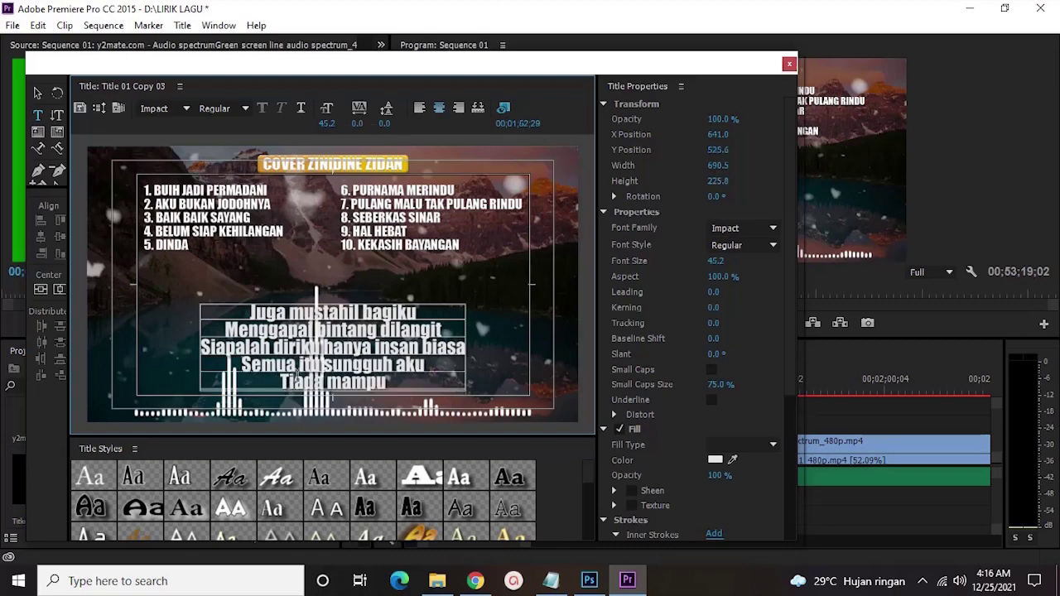
pyautogui.click(788, 65)
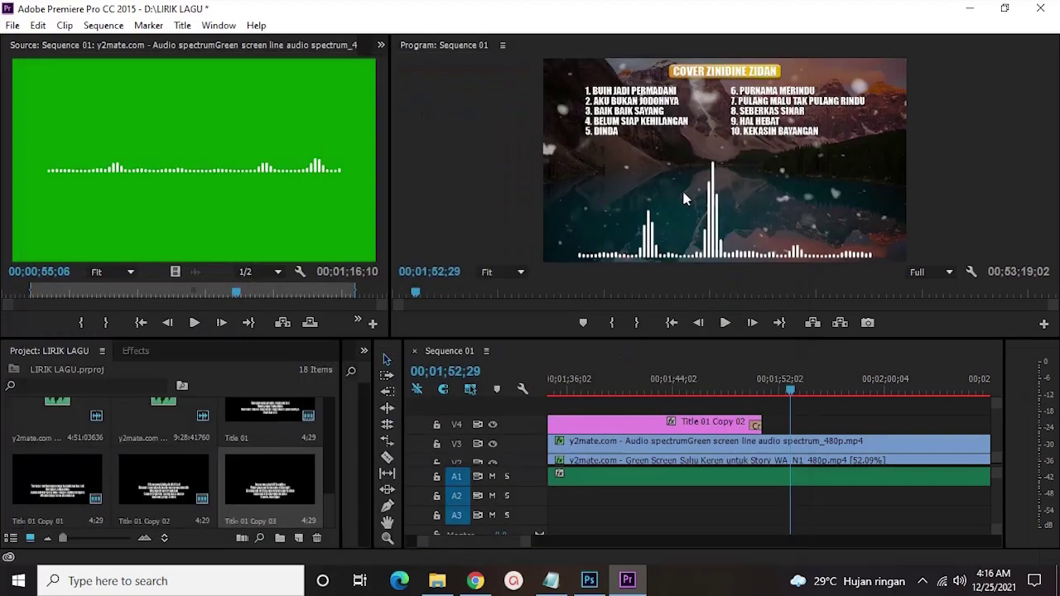
# - Place the fourth verse's title on V4 from about 00;01;52 to 00;02;08, with default transitions at both ends
pyautogui.moveTo(270, 489); pyautogui.dragTo(784, 426)
pyautogui.rightClick(784, 424)
pyautogui.press('Escape')
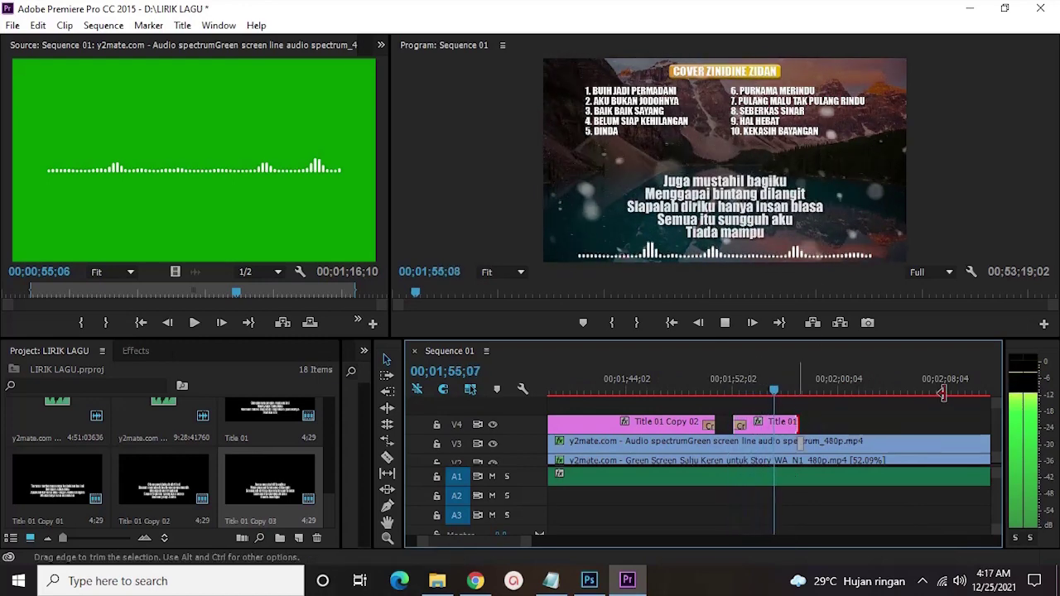
pyautogui.moveTo(270, 480); pyautogui.dragTo(736, 424)
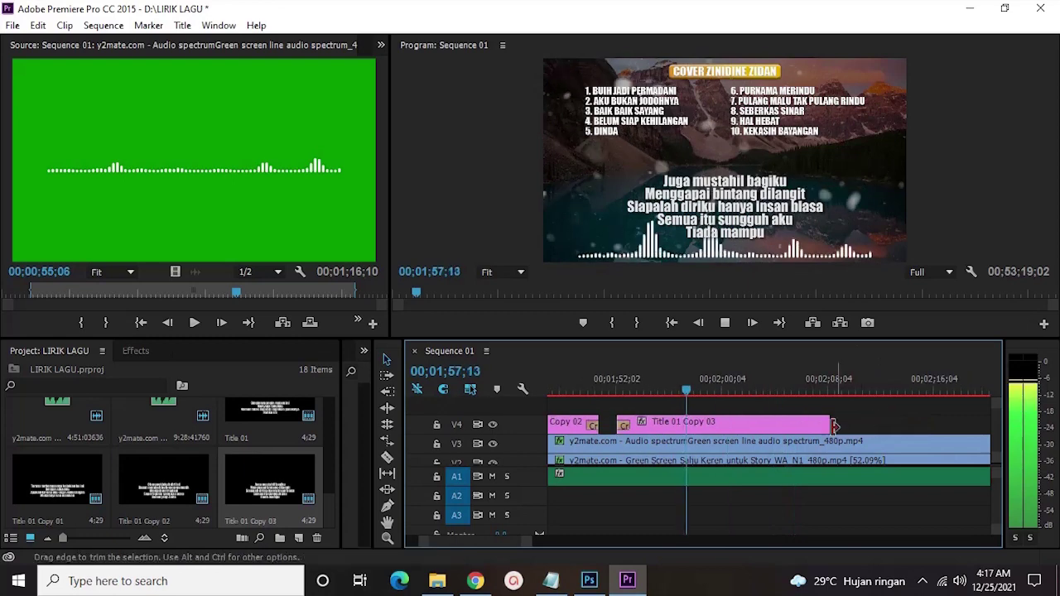
pyautogui.rightClick(830, 424)
pyautogui.click(901, 530)
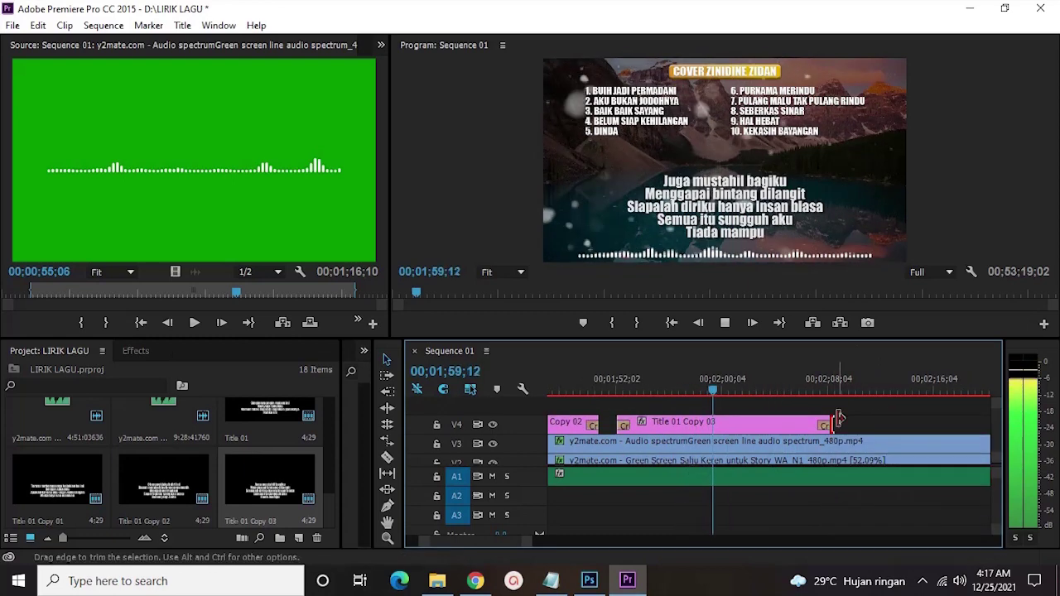
# - Adjust the fourth verse's title on V4 to end at about 00;02;18 while playing through the verse, and stop at 00;02;23;02
pyautogui.moveTo(830, 424); pyautogui.dragTo(974, 422)
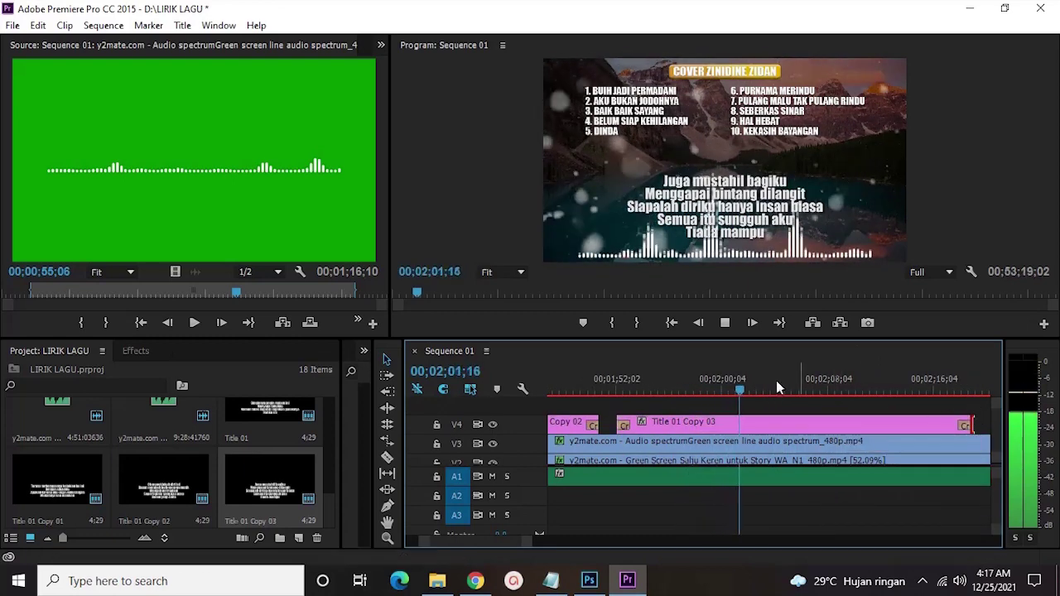
pyautogui.moveTo(752, 393); pyautogui.dragTo(803, 383)
pyautogui.scroll(-3, 816, 398)
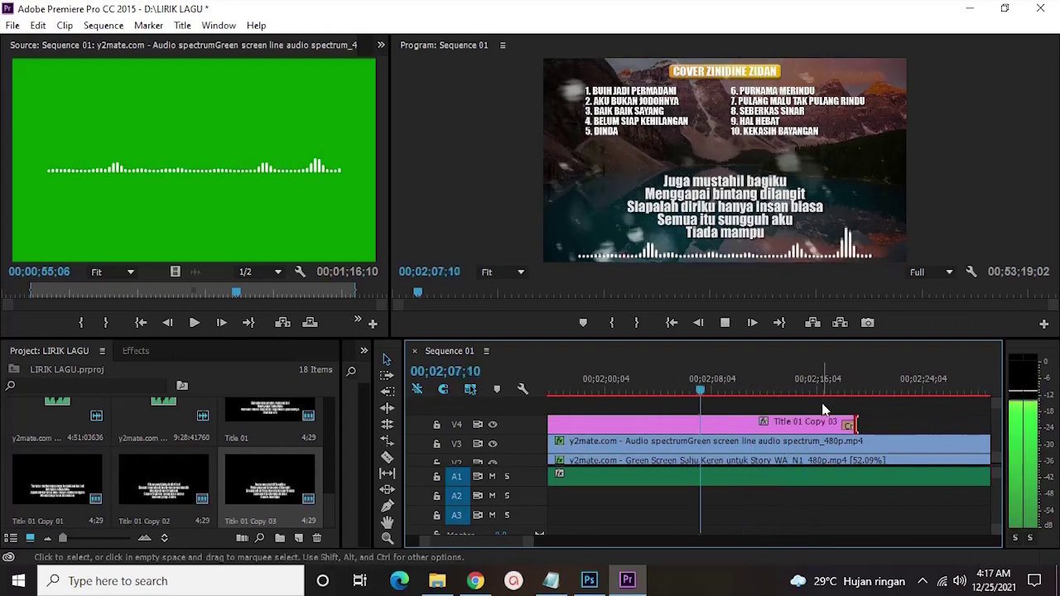
pyautogui.scroll(-2, 823, 409)
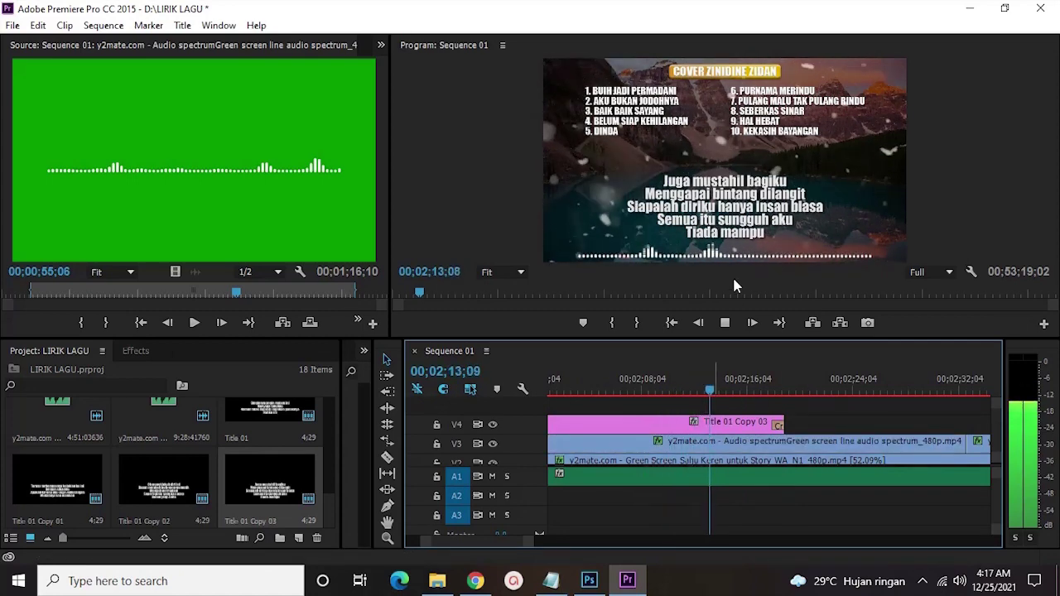
pyautogui.moveTo(783, 424)
pyautogui.mouseDown()
pyautogui.moveTo(755, 424)
pyautogui.moveTo(771, 425)
pyautogui.mouseUp()
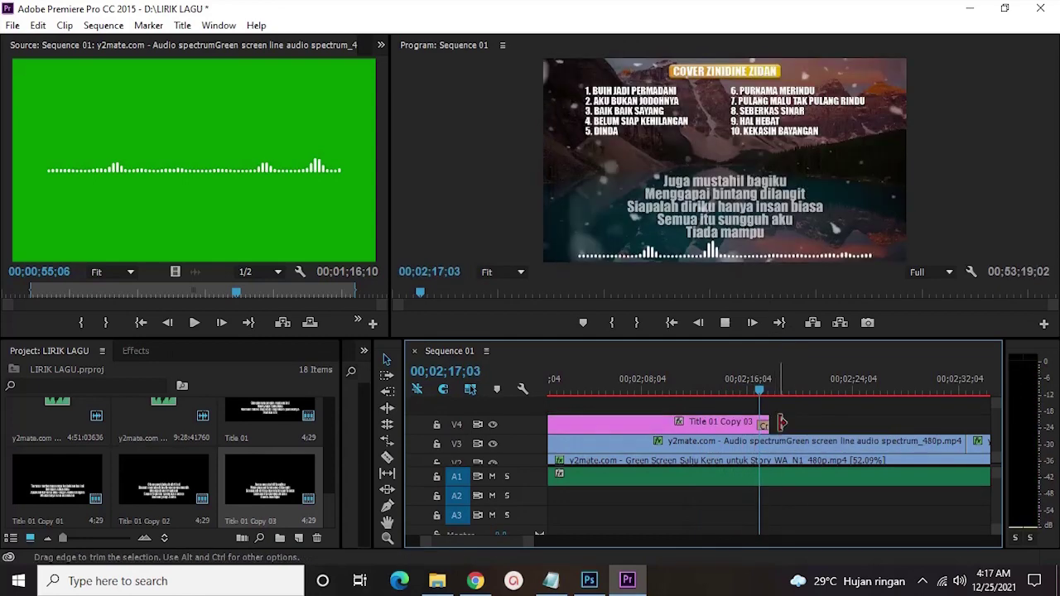
pyautogui.press('space')
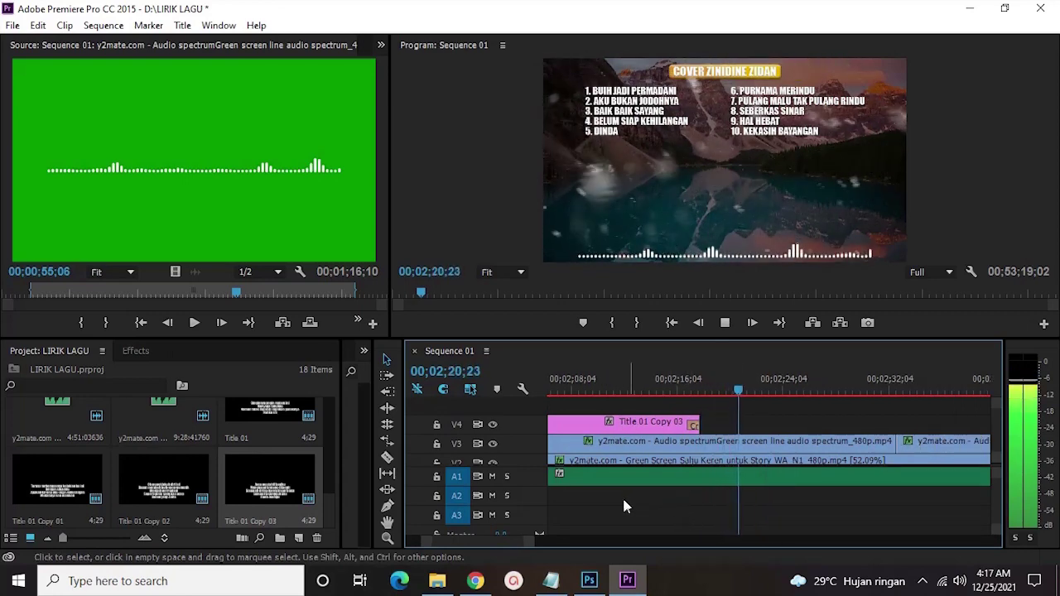
pyautogui.moveTo(535, 539); pyautogui.dragTo(594, 540)
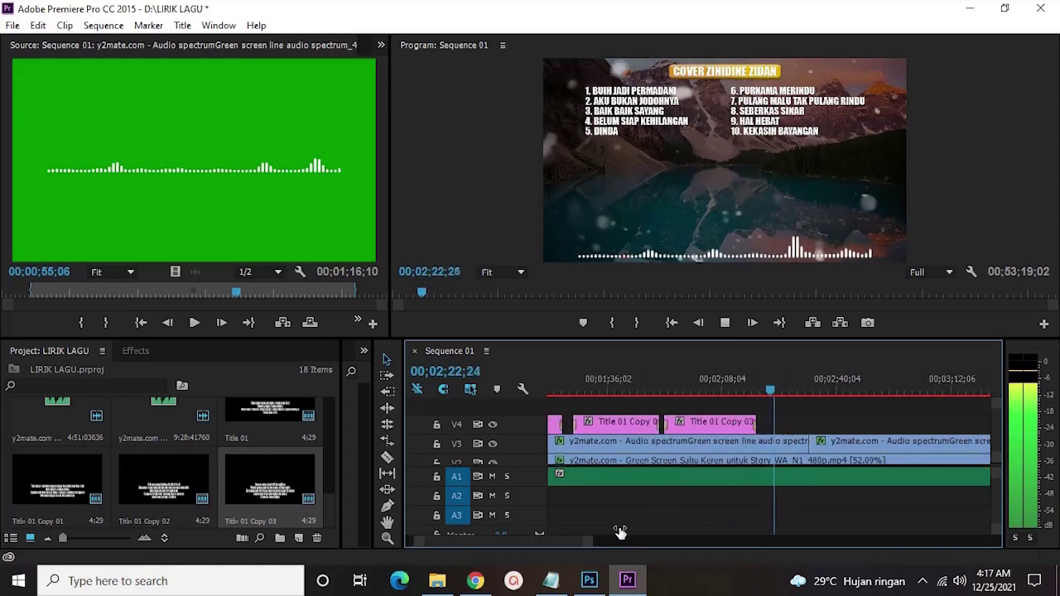
pyautogui.press('space')
# - Copy the last verse, from "Salah aku juga" to "Untuk mencintaimu", from the lyrics in Chrome and return to Premiere Pro
pyautogui.click(487, 582)
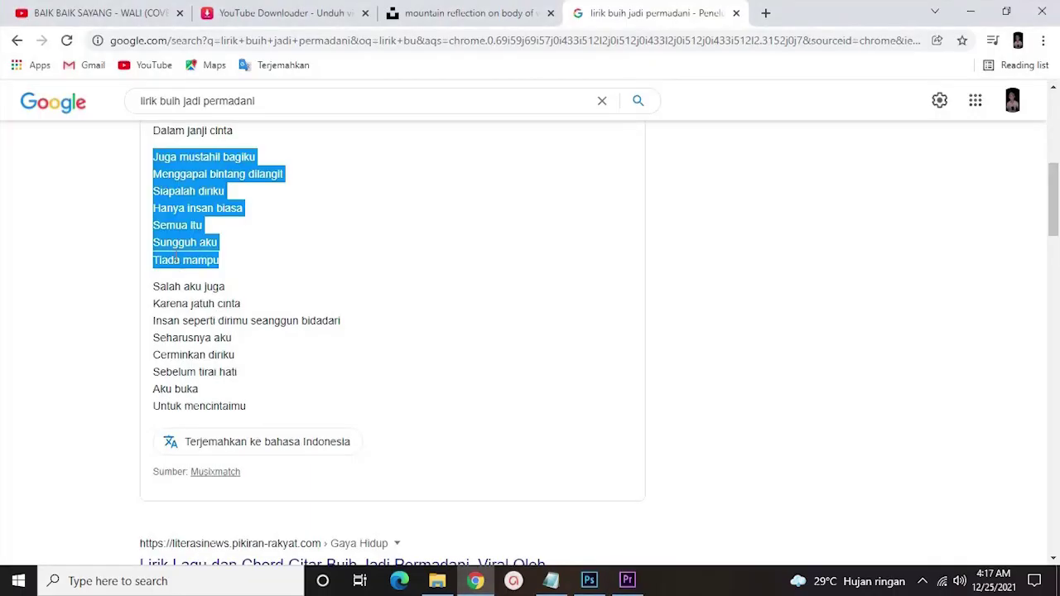
pyautogui.moveTo(146, 286); pyautogui.dragTo(344, 380)
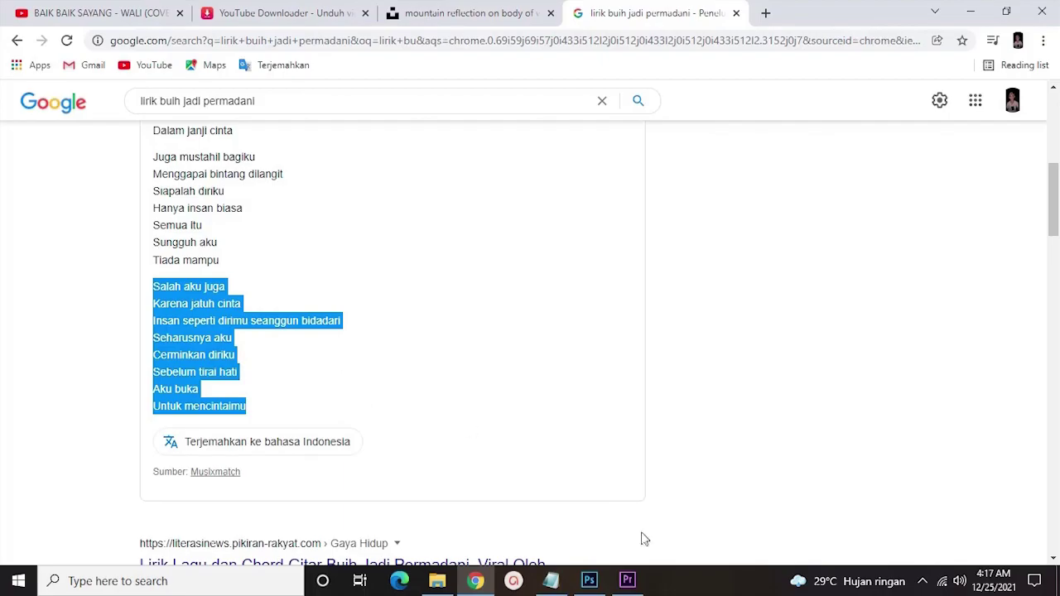
pyautogui.click(637, 580)
# - Duplicate the fourth verse's title and replace the lyrics in the copy with the verse beginning "Salah aku juga"
pyautogui.rightClick(269, 472)
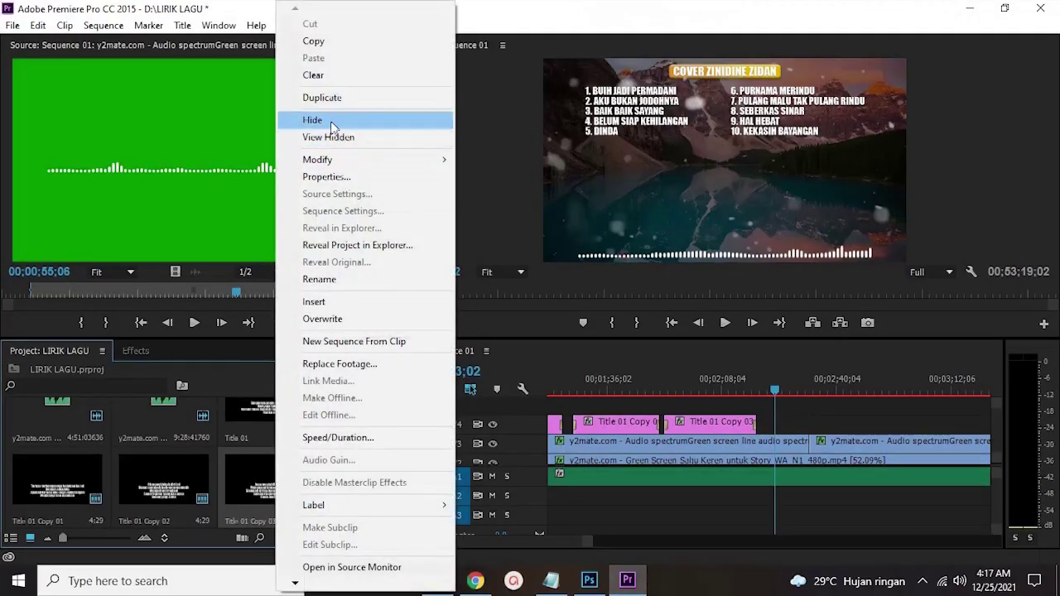
pyautogui.click(323, 98)
pyautogui.doubleClick(89, 482)
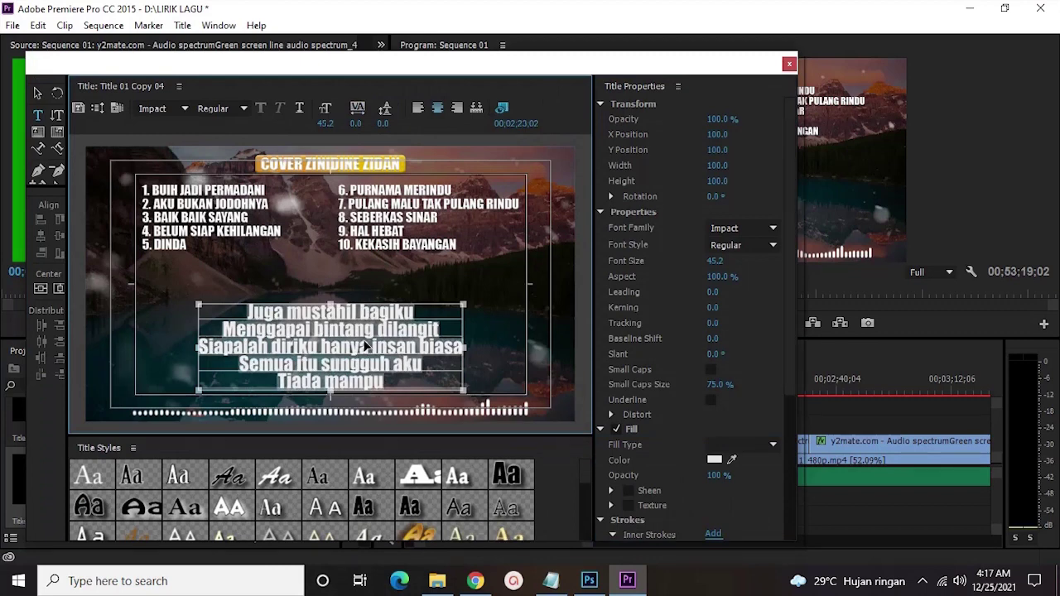
pyautogui.doubleClick(364, 347)
pyautogui.hotkey('ctrl', 'a')
pyautogui.hotkey('ctrl', 'v')
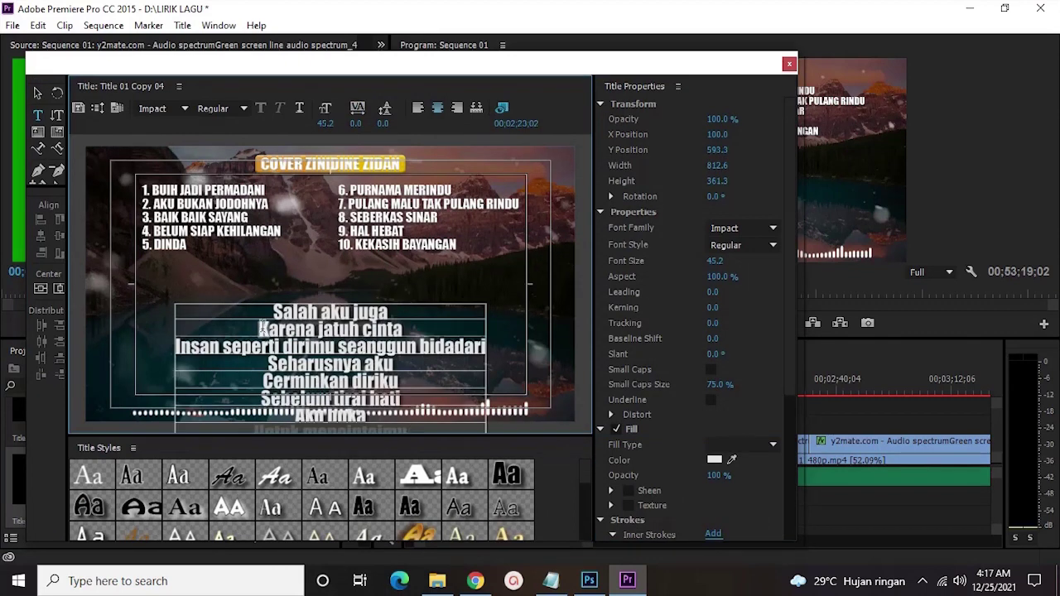
# - Join the lines into "Salah aku juga karena jatuh cinta", "Seharusnya aku cerminkan diriku" and "Aku buka untuk mencintaimu", and close the title editor
pyautogui.click(261, 330)
pyautogui.press('BackSpace')
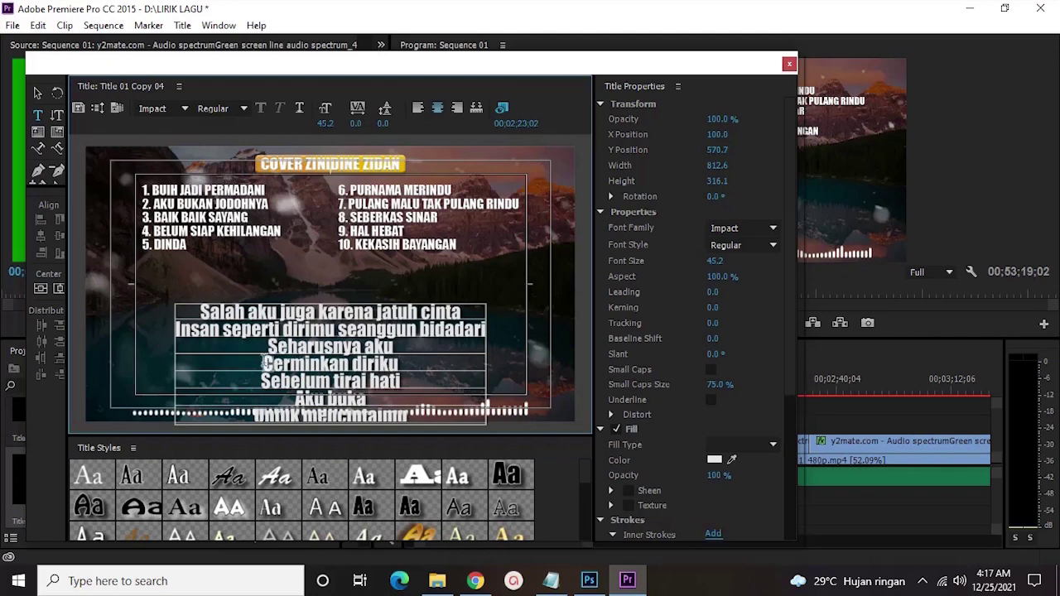
pyautogui.click(265, 364)
pyautogui.press('BackSpace')
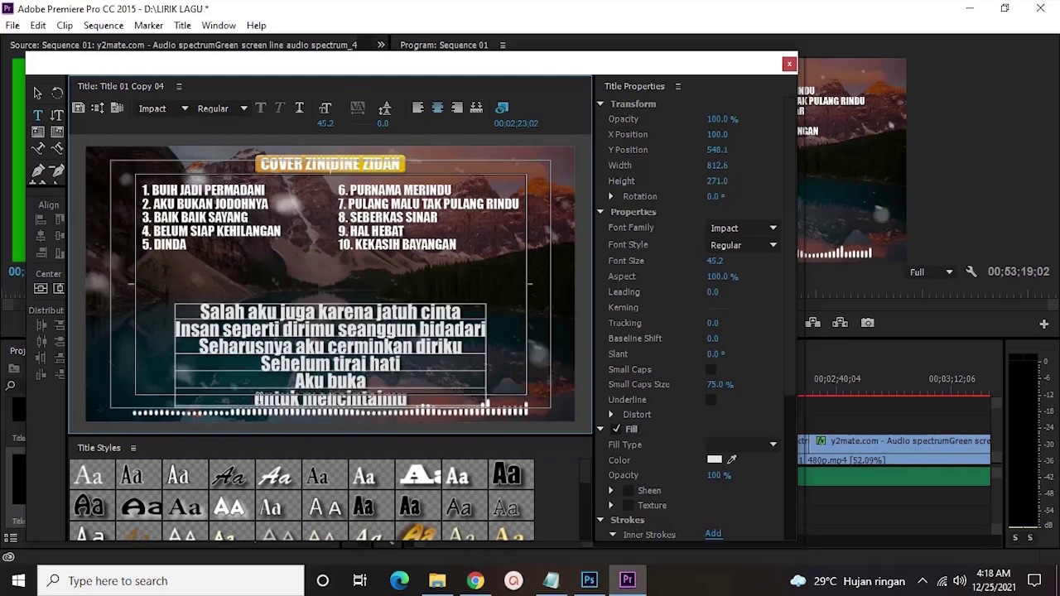
pyautogui.click(260, 401)
pyautogui.press('BackSpace')
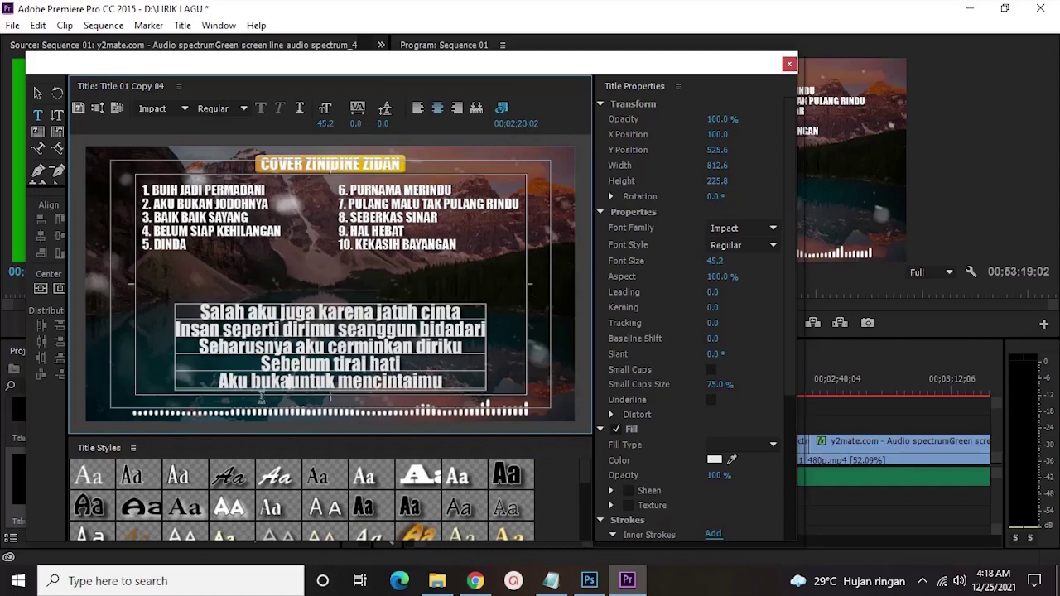
pyautogui.click(789, 64)
# - Place the fifth verse's title on V4, set its start to about 00;02;21, and apply the default transition there
pyautogui.moveTo(57, 480); pyautogui.dragTo(828, 432)
pyautogui.press('=')
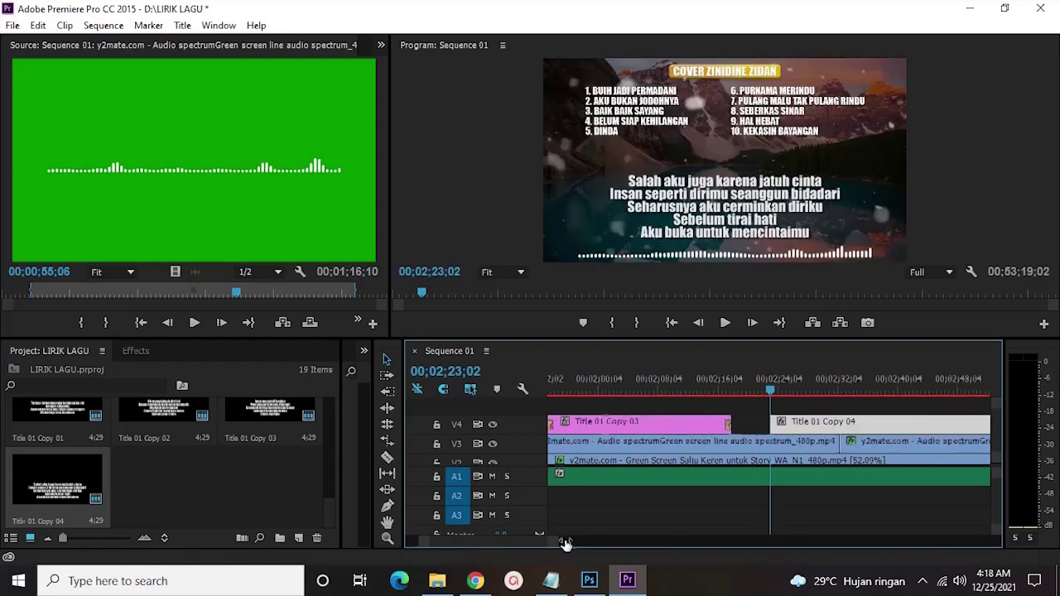
pyautogui.moveTo(782, 423); pyautogui.dragTo(754, 423)
pyautogui.rightClick(760, 424)
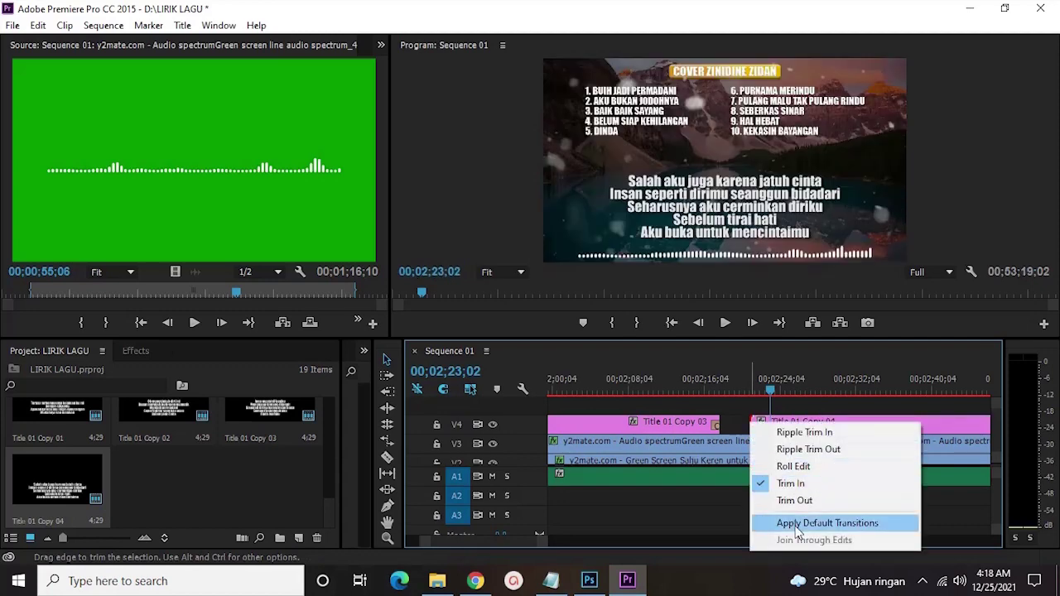
# - Play the sequence from about 00;02;19 to check the fifth verse's title entry against the song
pyautogui.click(745, 388)
pyautogui.click(734, 388)
pyautogui.press('space')
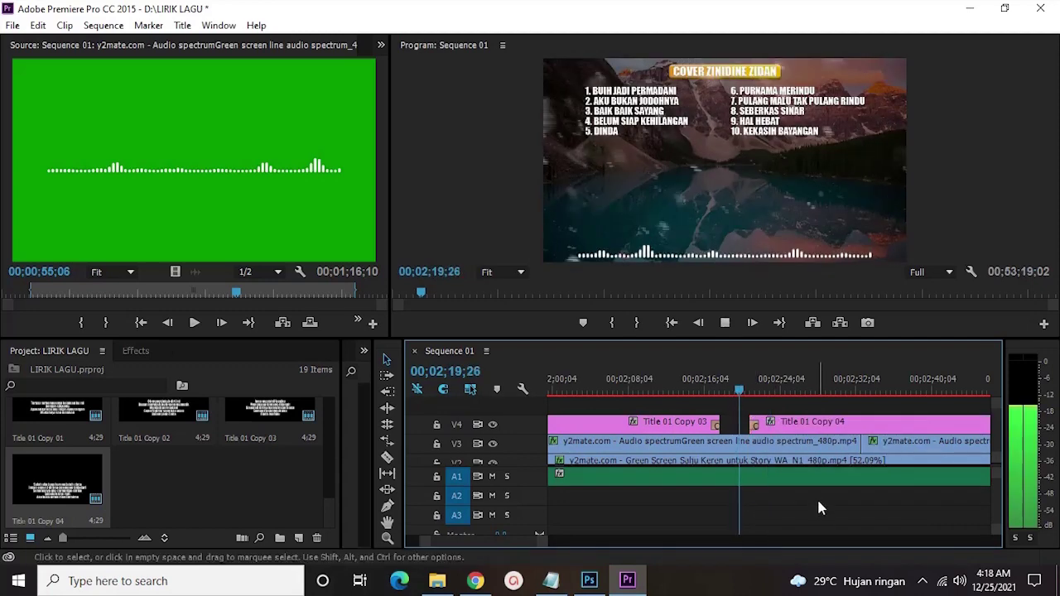
# - Move the fifth verse's title on V4 to start at 00;02;19;22 and play through the verse to hear where it ends
pyautogui.scroll(-3, 818, 504)
pyautogui.moveTo(665, 422); pyautogui.dragTo(657, 423)
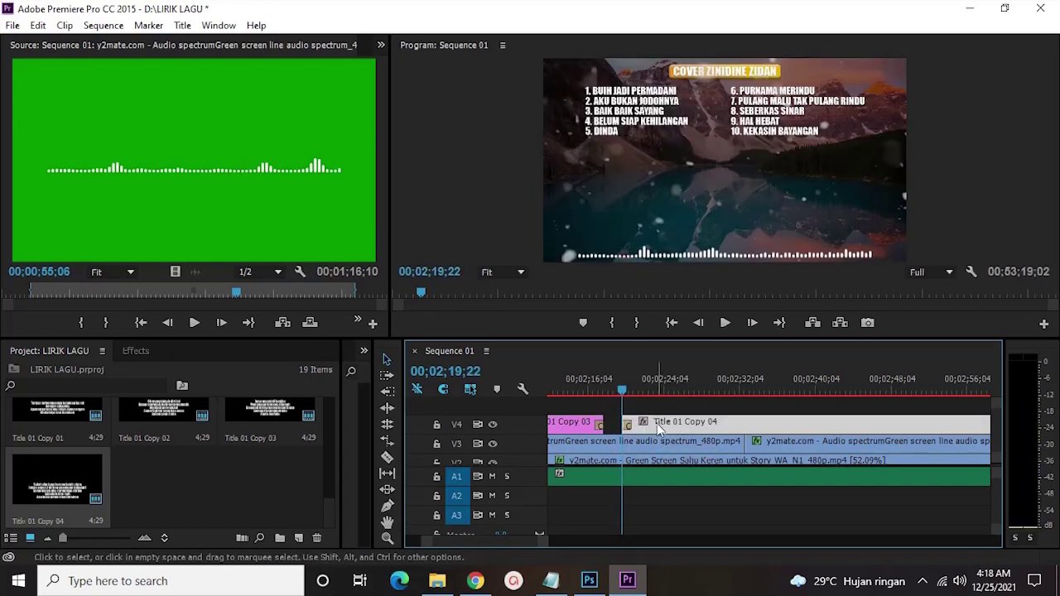
pyautogui.press('space')
pyautogui.click(712, 510)
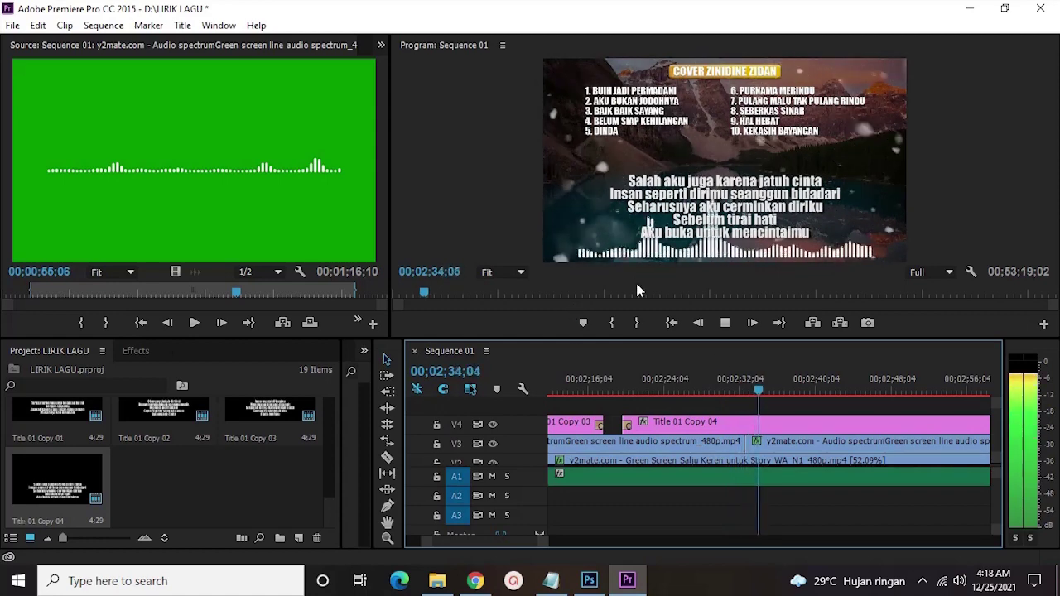
pyautogui.scroll(-3, 681, 391)
pyautogui.moveTo(681, 391); pyautogui.dragTo(754, 385)
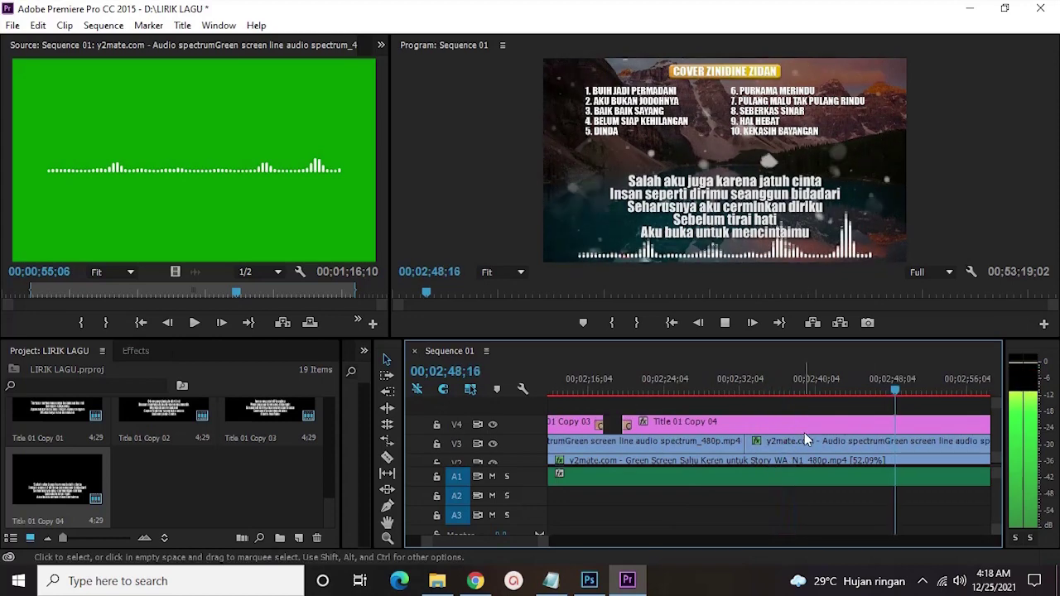
# - Cut the fifth verse's title at 00;02;50;26, delete the remainder, and apply the default transition at its end
pyautogui.press('c')
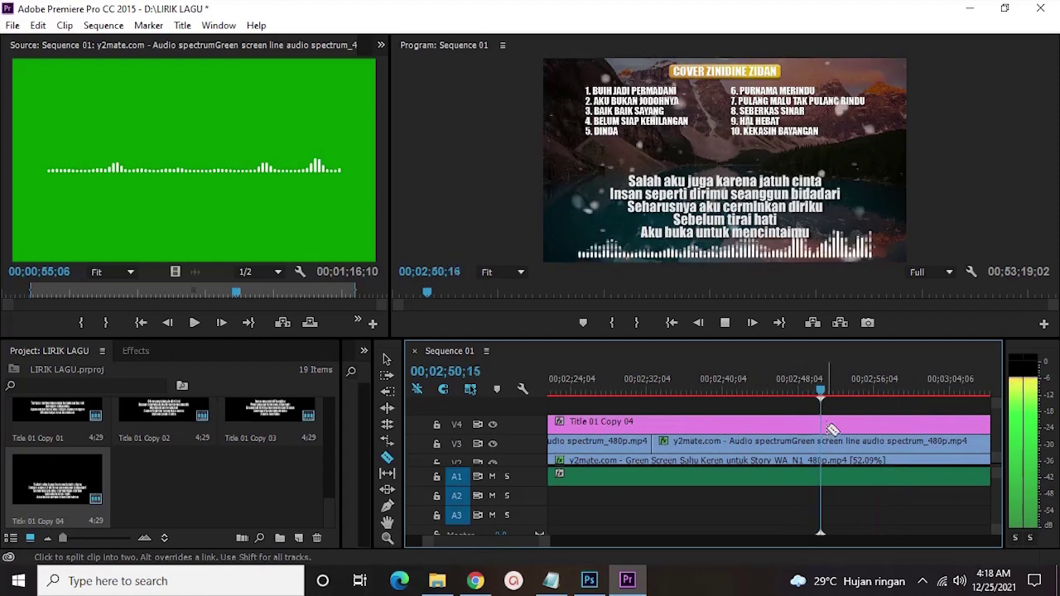
pyautogui.press('space')
pyautogui.press('Delete')
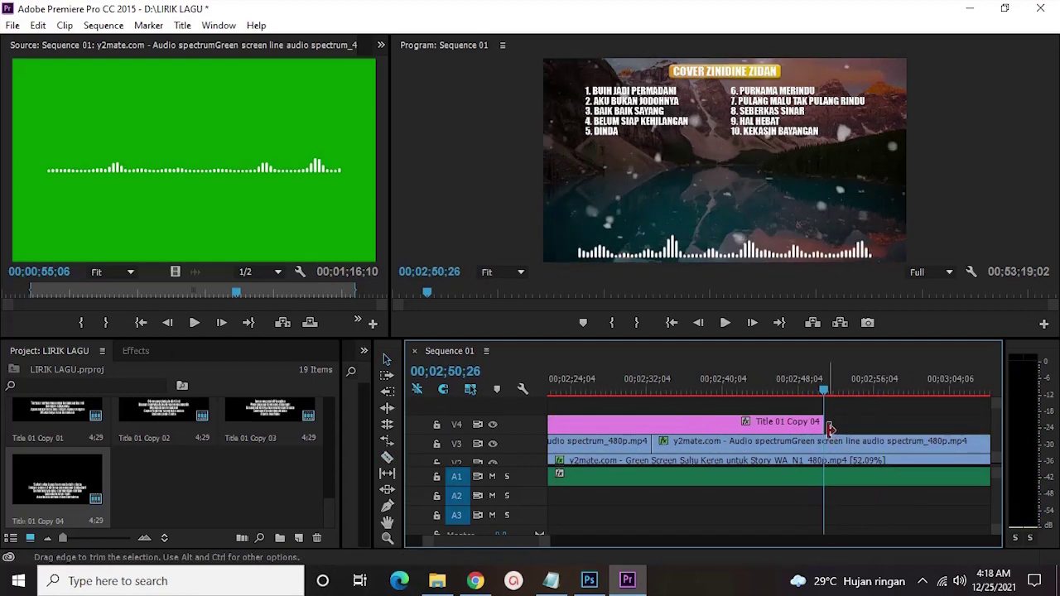
pyautogui.rightClick(824, 426)
pyautogui.click(891, 527)
# - Play the instrumental section after the fifth verse to find where the singing resumes, stopping at 00;03;20;09
pyautogui.press('space')
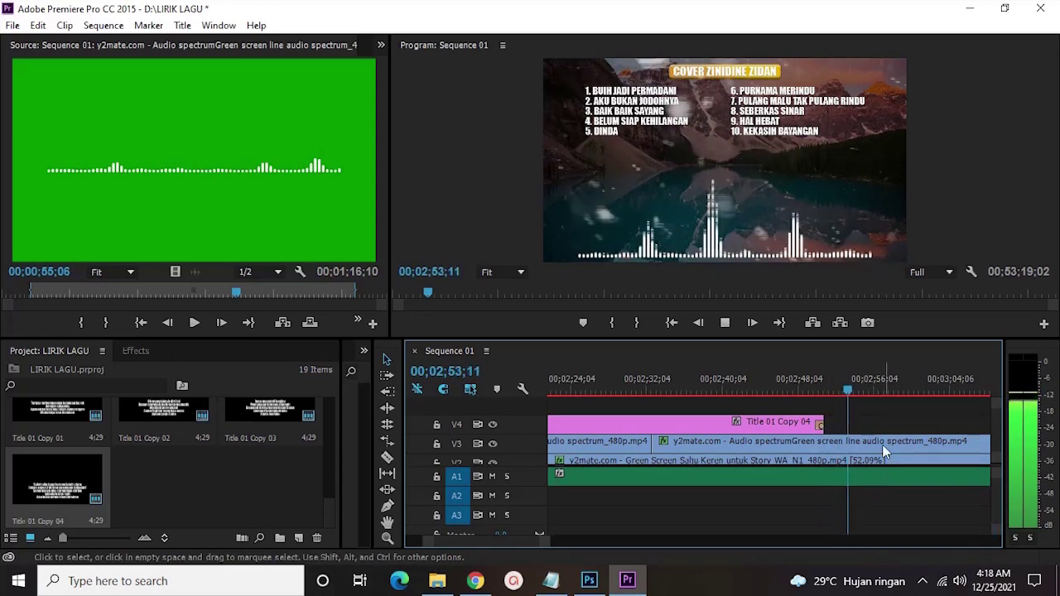
pyautogui.moveTo(548, 545); pyautogui.dragTo(659, 510)
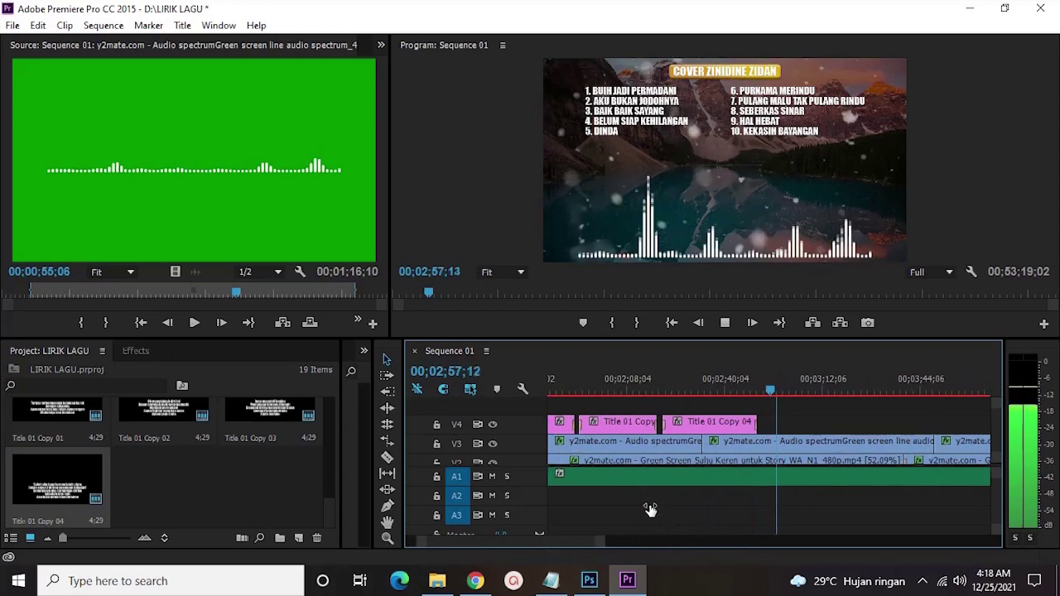
pyautogui.moveTo(787, 390); pyautogui.dragTo(805, 397)
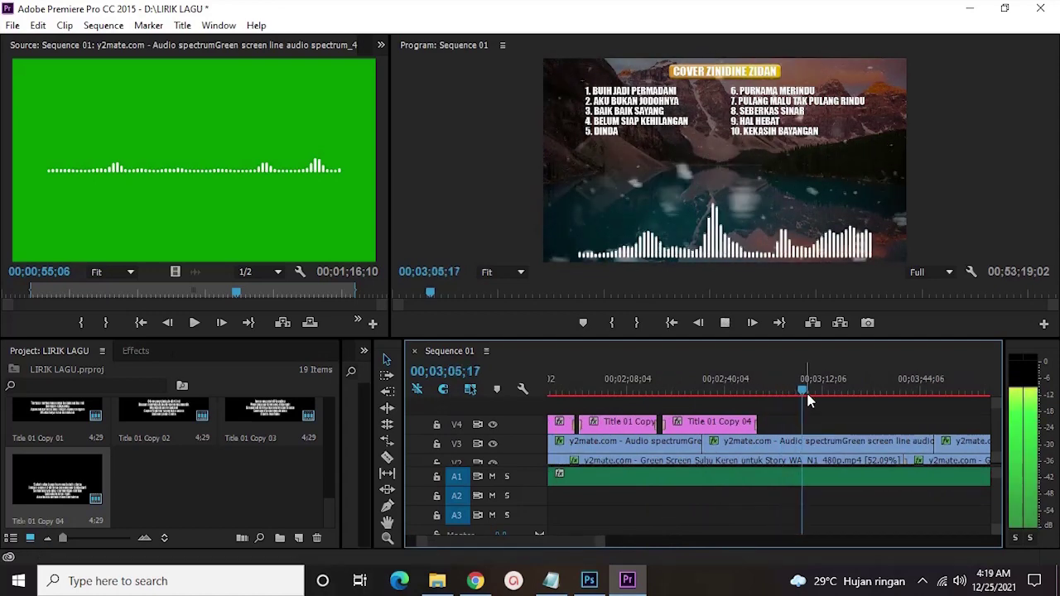
pyautogui.moveTo(773, 527); pyautogui.dragTo(662, 517)
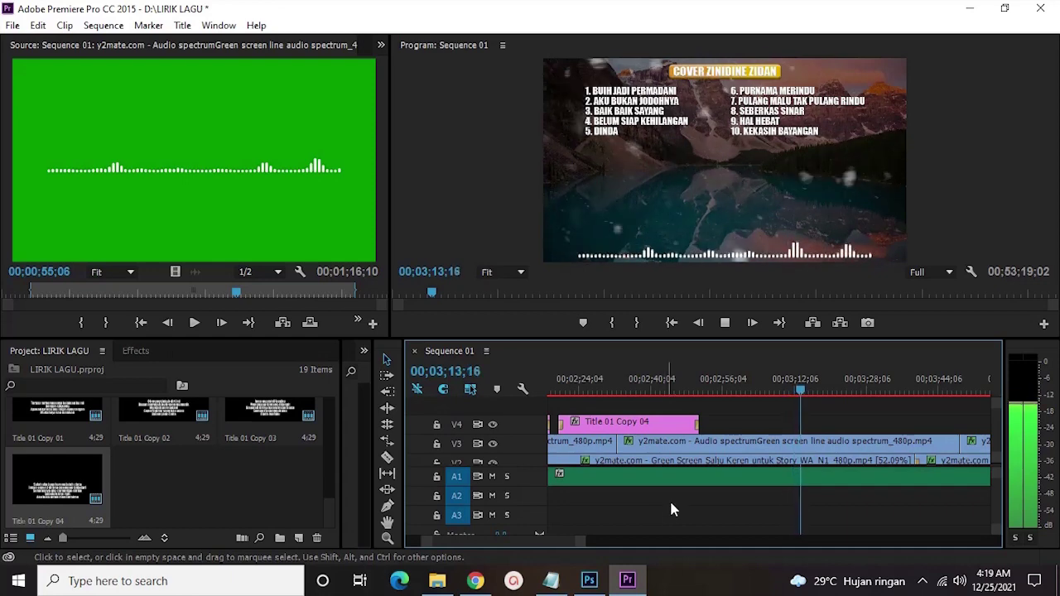
pyautogui.scroll(-2, 778, 497)
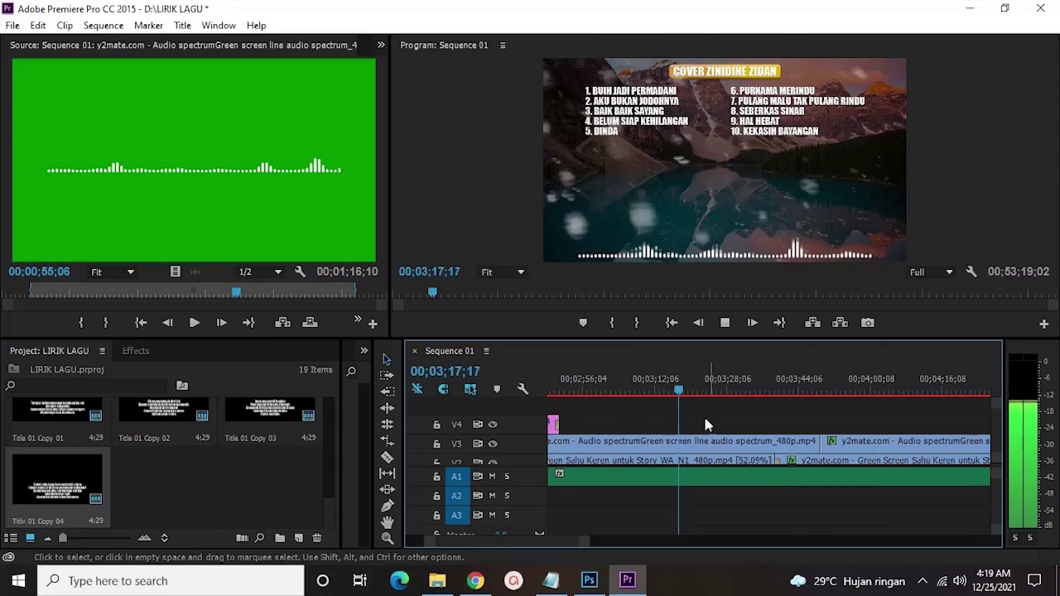
pyautogui.scroll(-1, 733, 461)
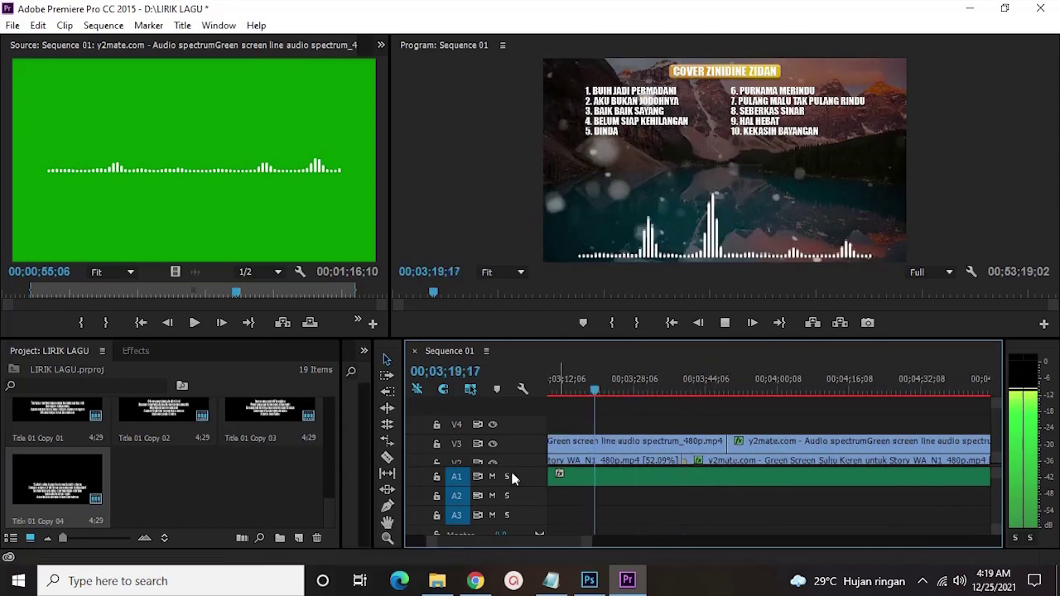
pyautogui.press('space')
# - Duplicate the "Juga mustahil bagiku" title, check the copy's lyrics in the title editor, and duplicate the "Oh mungkinkah diri ini" title
pyautogui.scroll(1, 597, 468)
pyautogui.moveTo(588, 542); pyautogui.dragTo(630, 537)
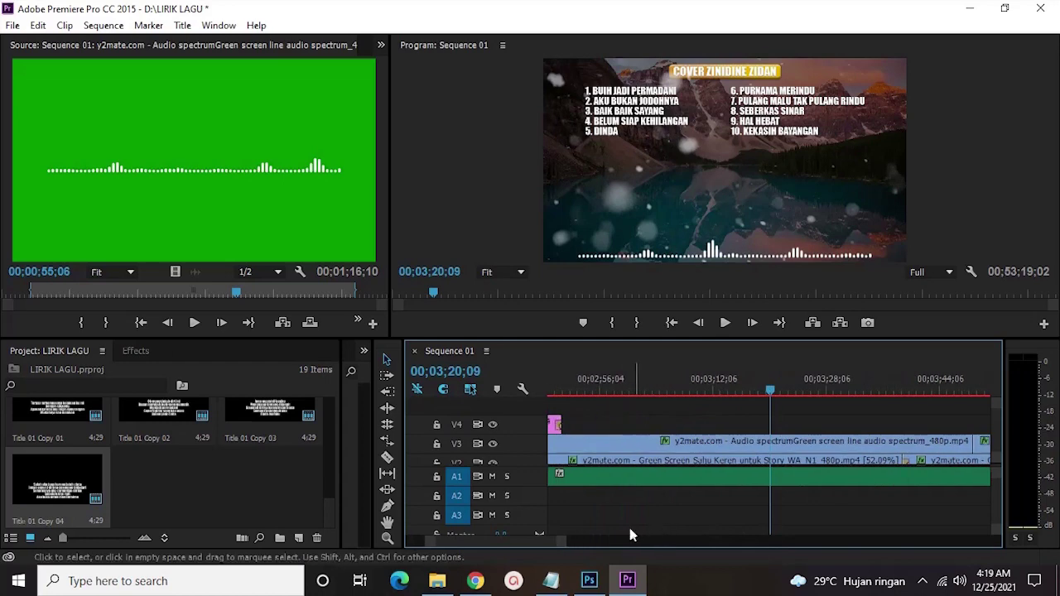
pyautogui.scroll(1, 298, 489)
pyautogui.rightClick(294, 482)
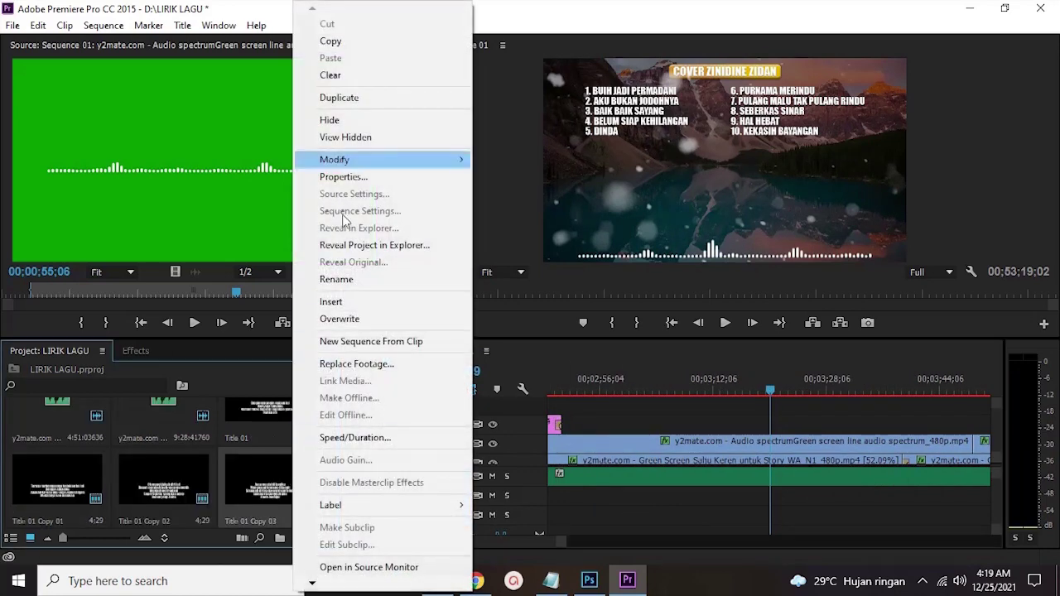
pyautogui.click(332, 128)
pyautogui.doubleClick(166, 485)
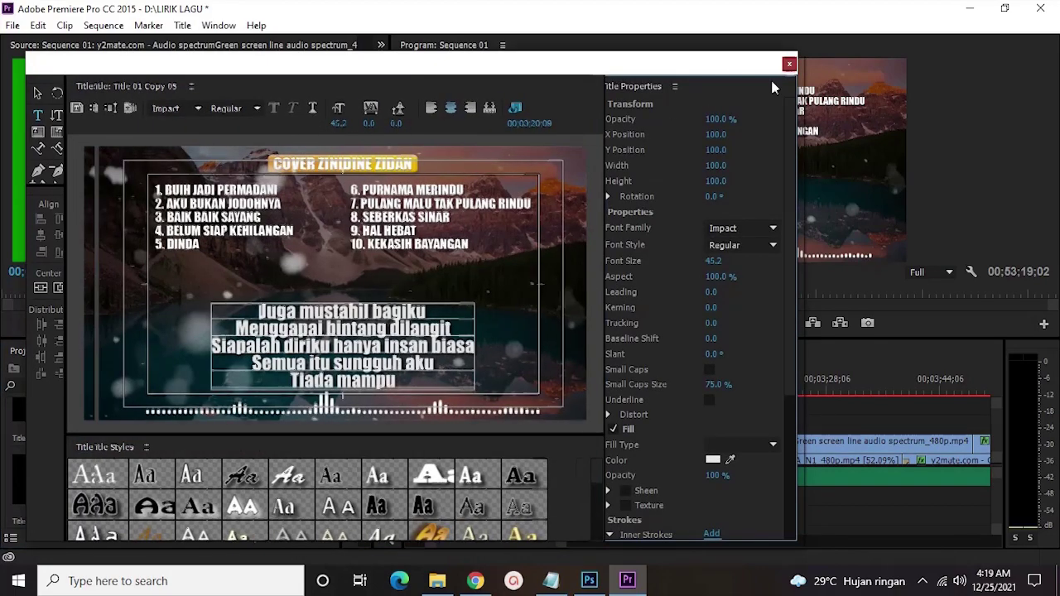
pyautogui.click(788, 64)
pyautogui.rightClick(168, 484)
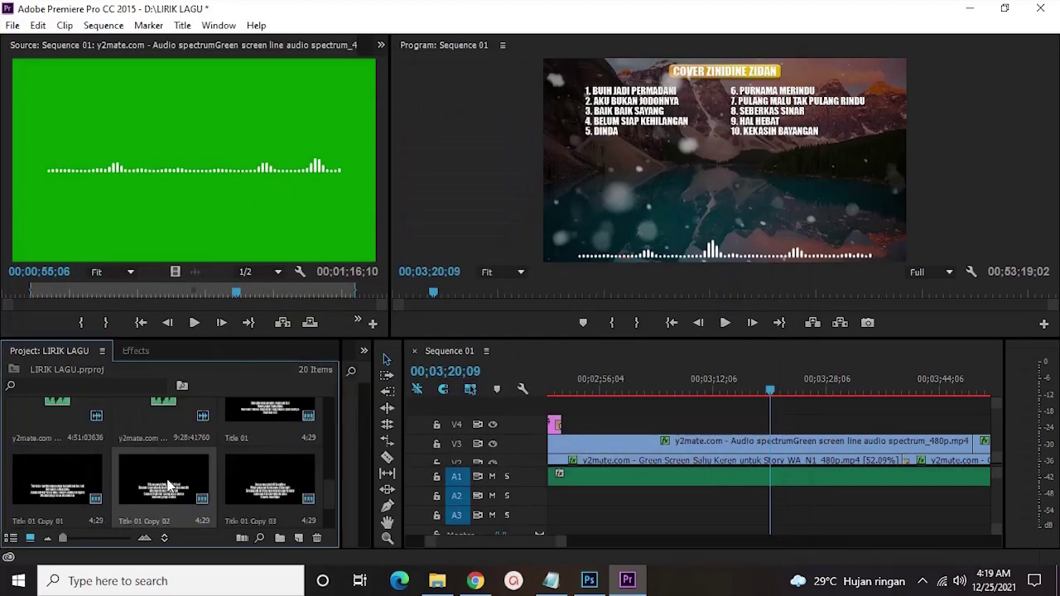
pyautogui.click(275, 105)
# - Place the "Oh mungkinkah diri ini" copy on V4 at about 00;03;19, apply the default transition at its start, and play it
pyautogui.moveTo(278, 480); pyautogui.dragTo(756, 420)
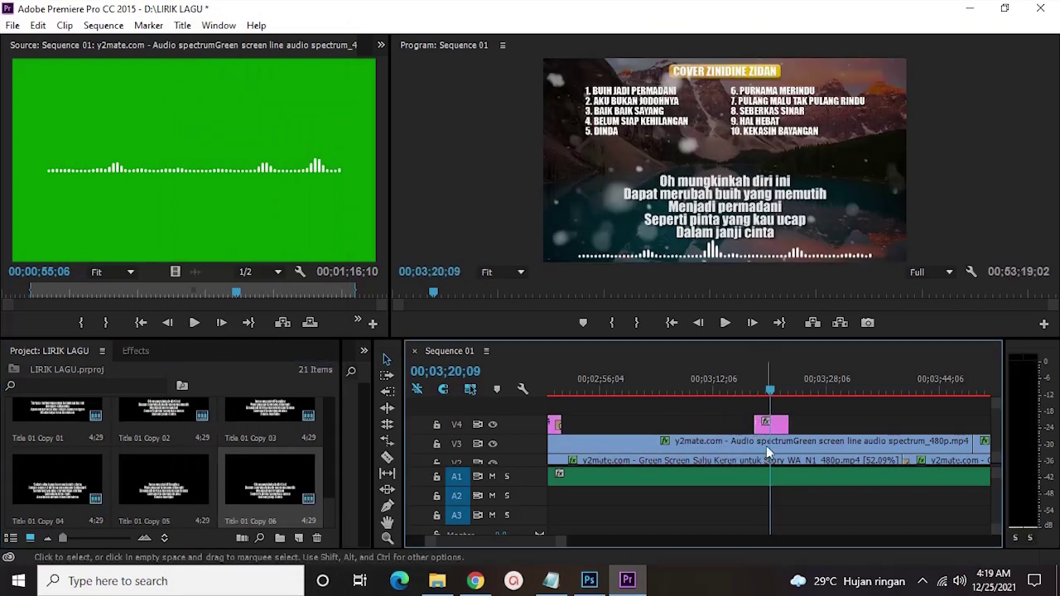
pyautogui.rightClick(763, 427)
pyautogui.click(816, 516)
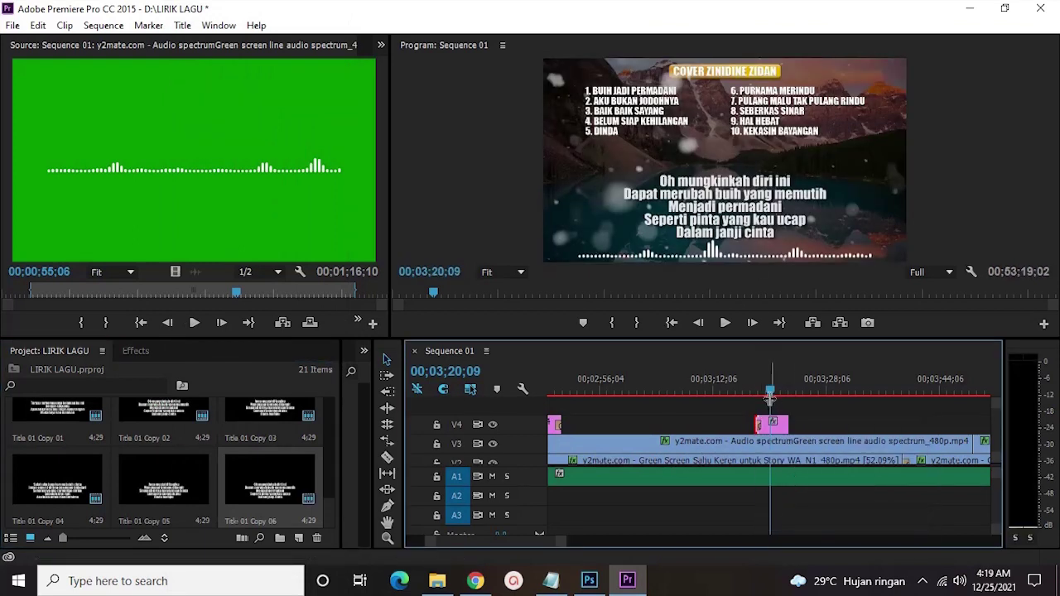
pyautogui.moveTo(770, 426); pyautogui.dragTo(775, 427)
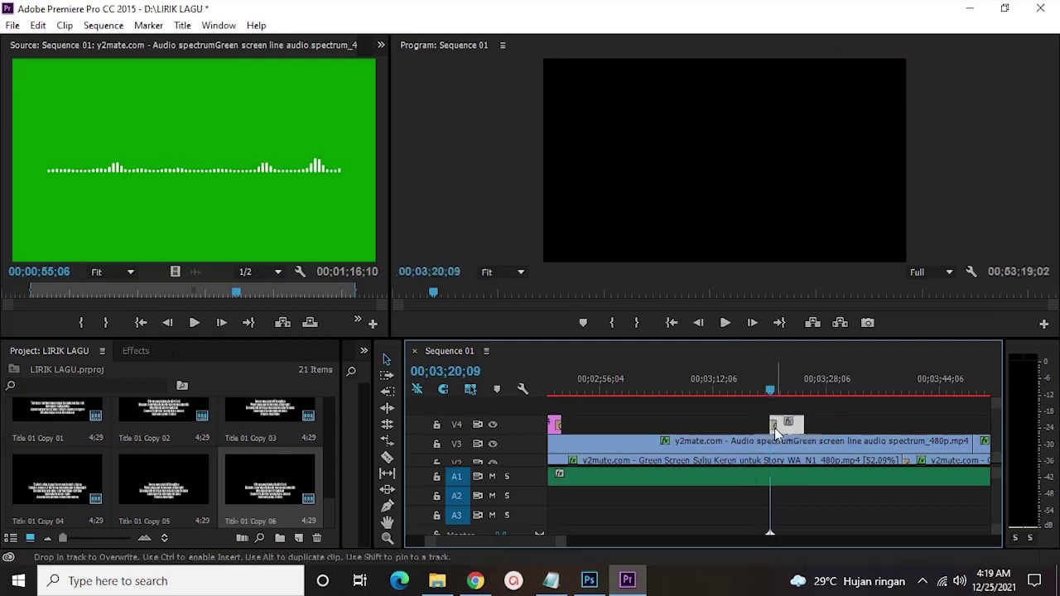
pyautogui.press('=')
pyautogui.press('=')
pyautogui.moveTo(793, 425); pyautogui.dragTo(755, 426)
pyautogui.click(740, 380)
pyautogui.press('space')
pyautogui.scroll(-2, 813, 498)
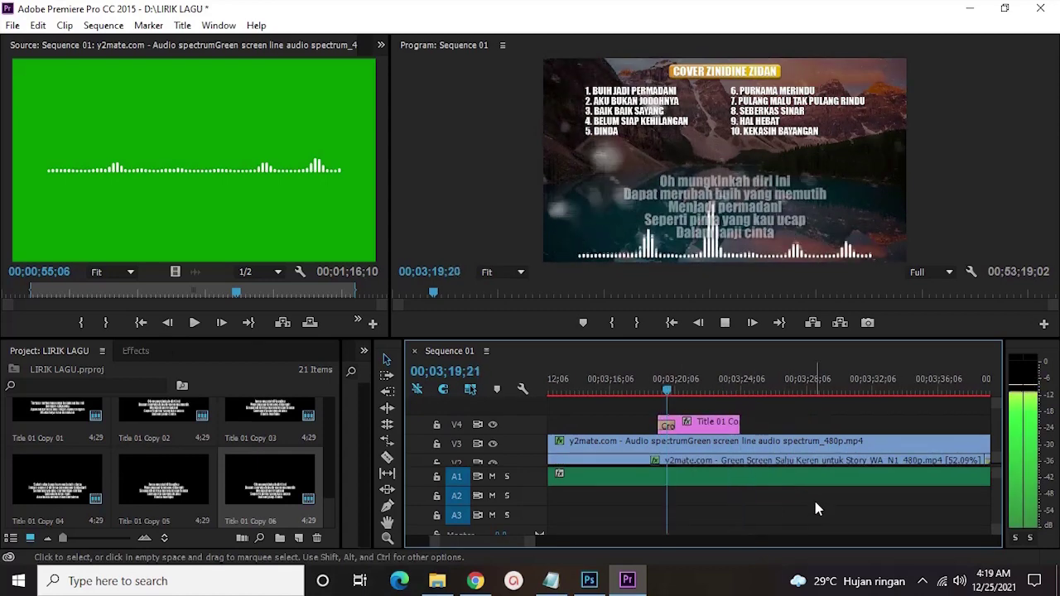
# - Extend the "Oh mungkinkah diri ini" title to about 00;03;34 and apply the default transition at its end
pyautogui.moveTo(740, 424); pyautogui.dragTo(905, 423)
pyautogui.rightClick(904, 424)
pyautogui.click(930, 517)
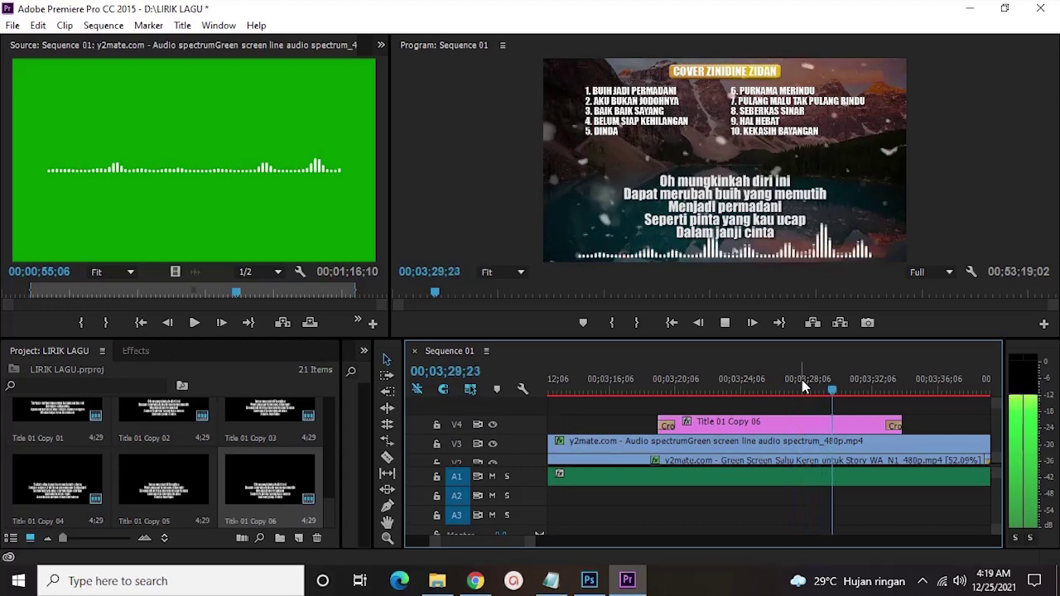
# - Adjust the end of the "Oh mungkinkah diri ini" title to about 00;03;44 to match the song, and play its fade-out
pyautogui.press('space')
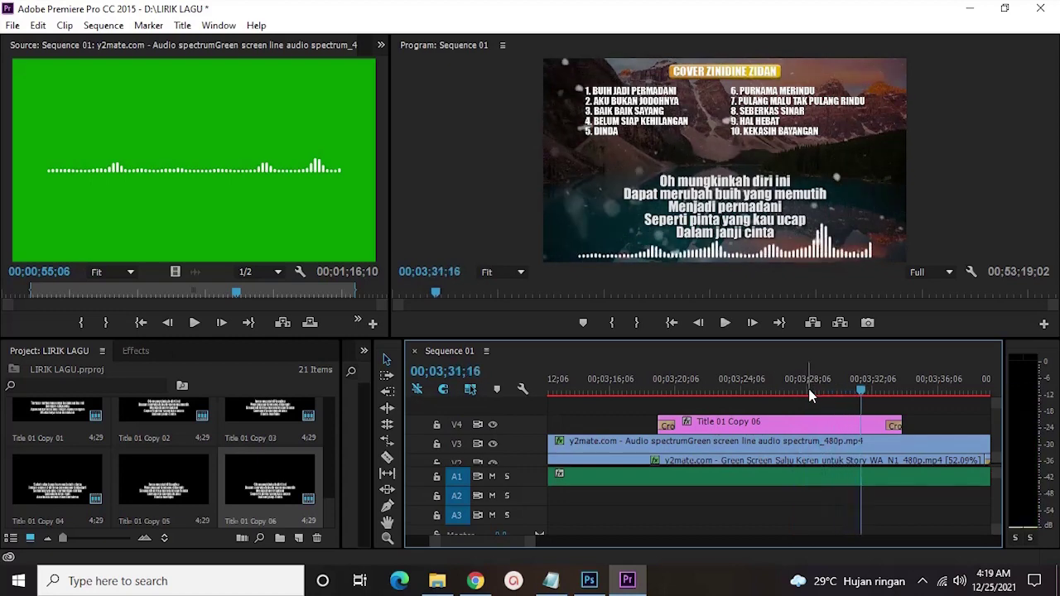
pyautogui.hscroll(4, 779, 400)
pyautogui.moveTo(743, 426); pyautogui.dragTo(958, 426)
pyautogui.moveTo(704, 395); pyautogui.dragTo(780, 396)
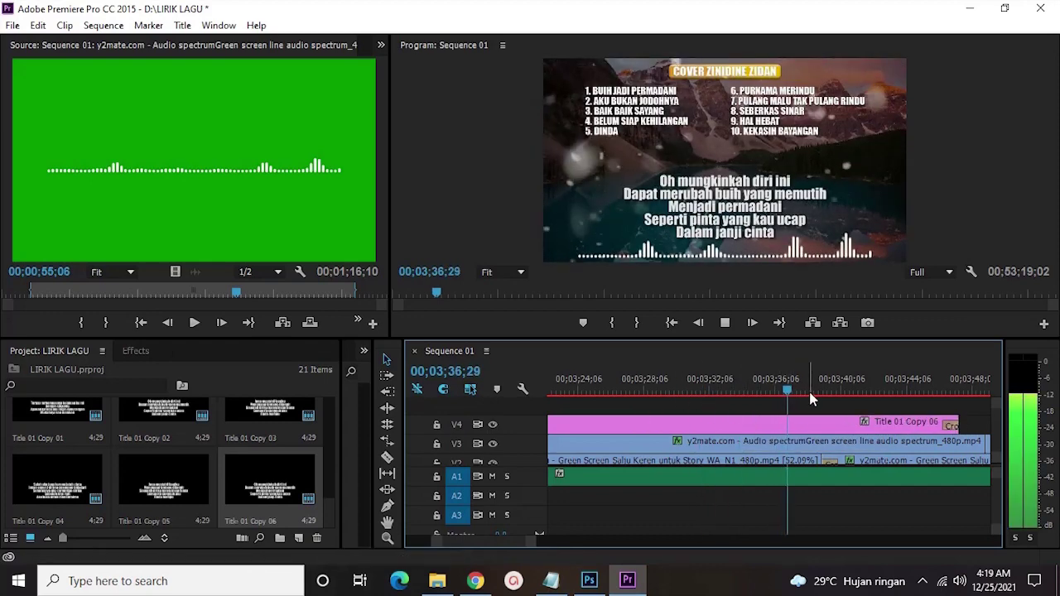
pyautogui.scroll(-2, 820, 422)
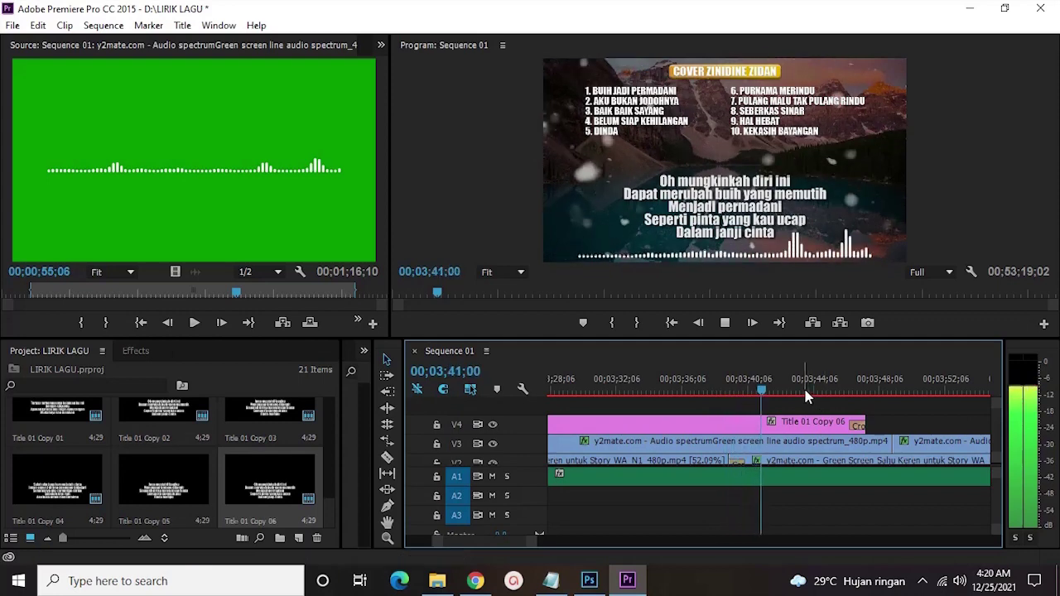
pyautogui.scroll(-1, 805, 394)
pyautogui.moveTo(819, 423); pyautogui.dragTo(768, 423)
pyautogui.click(741, 388)
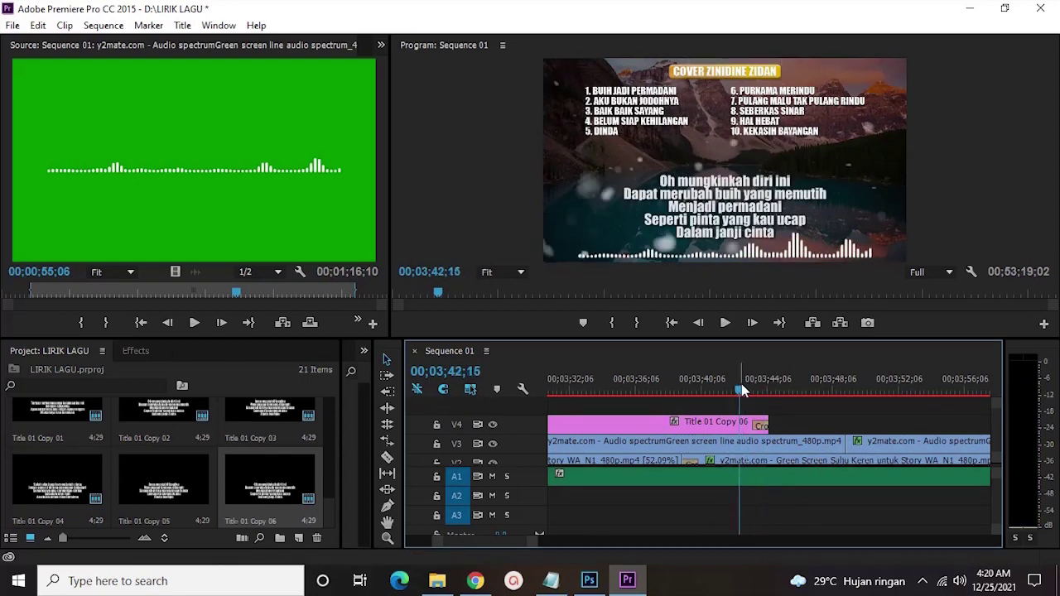
pyautogui.press('space')
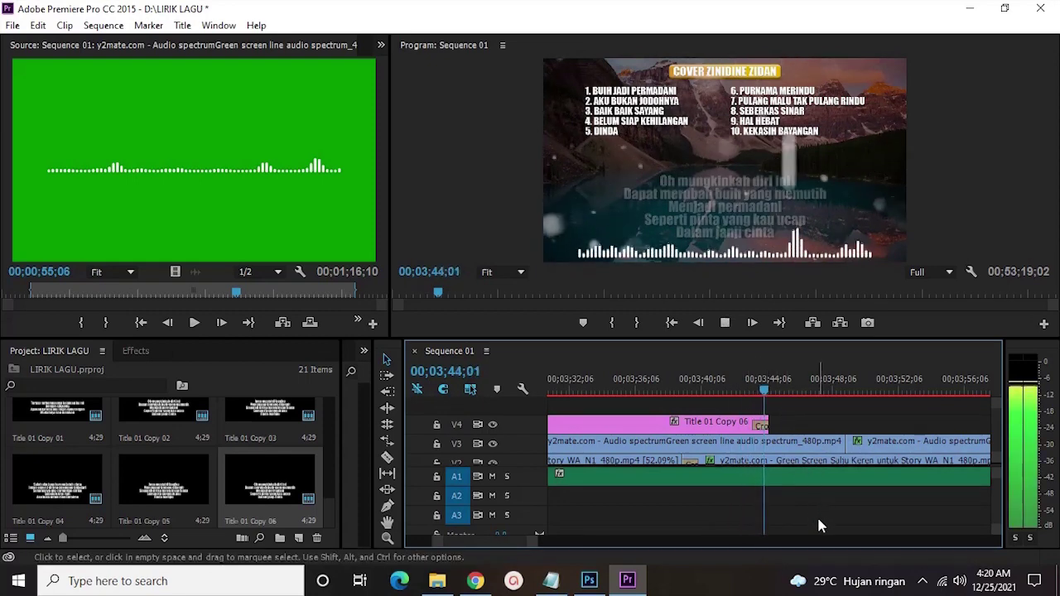
# - Place the "Juga mustahil bagiku" copy on V4 at about 00;03;47 and apply the default transition at its start
pyautogui.scroll(-5, 829, 473)
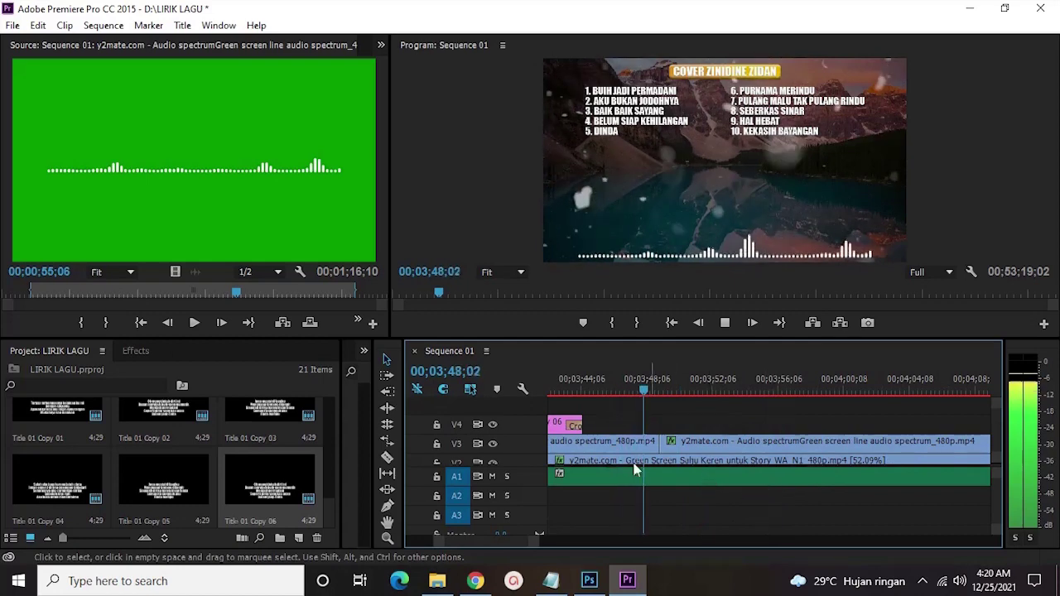
pyautogui.moveTo(170, 495); pyautogui.dragTo(638, 421)
pyautogui.rightClick(638, 422)
pyautogui.click(681, 488)
pyautogui.click(629, 385)
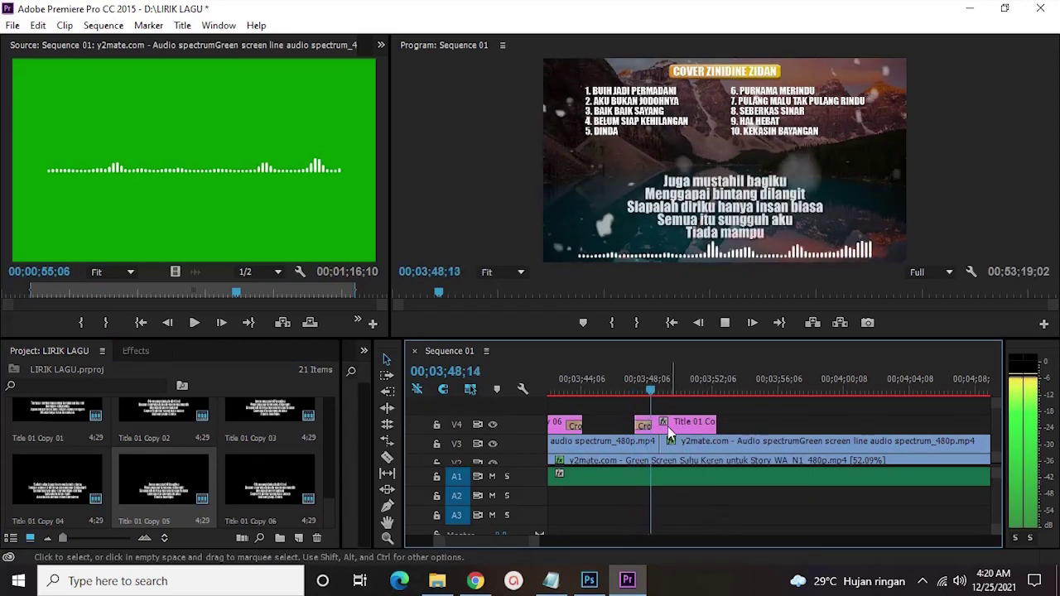
# - Extend the repeated "Juga mustahil bagiku" title to about 00;04;01 and apply the default transition at its end
pyautogui.moveTo(857, 407); pyautogui.dragTo(869, 414)
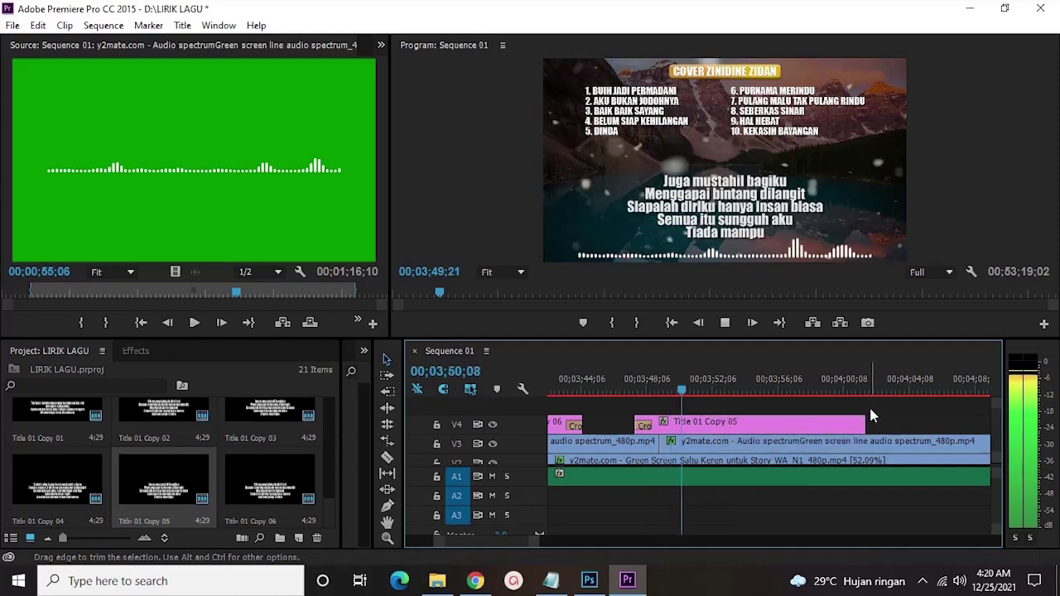
pyautogui.rightClick(868, 436)
pyautogui.click(931, 530)
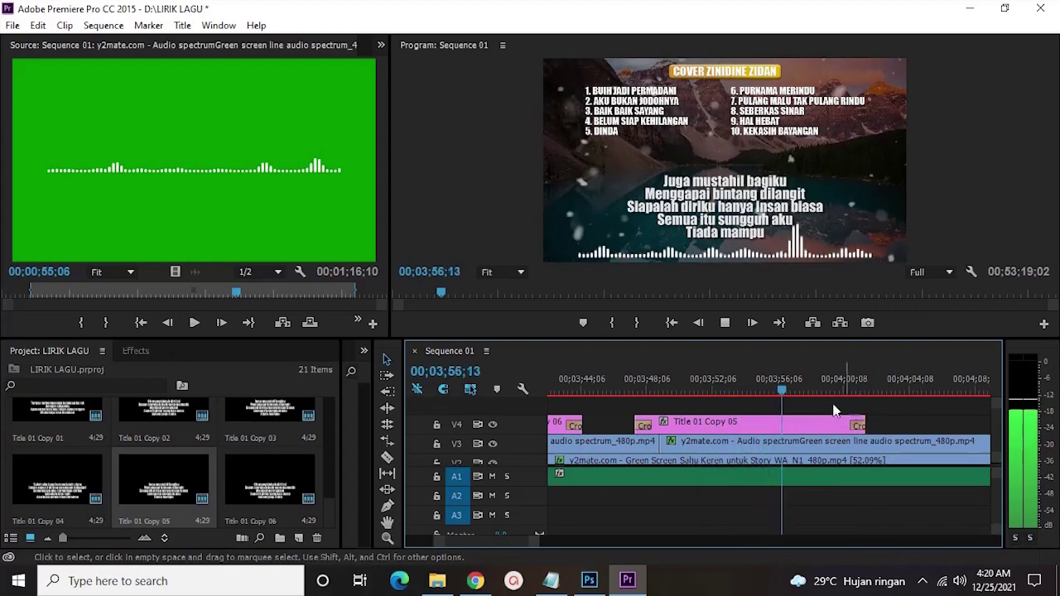
# - Adjust the end of the repeated "Juga mustahil bagiku" title to about 00;04;11;26 while playing the song
pyautogui.moveTo(936, 410); pyautogui.dragTo(895, 428)
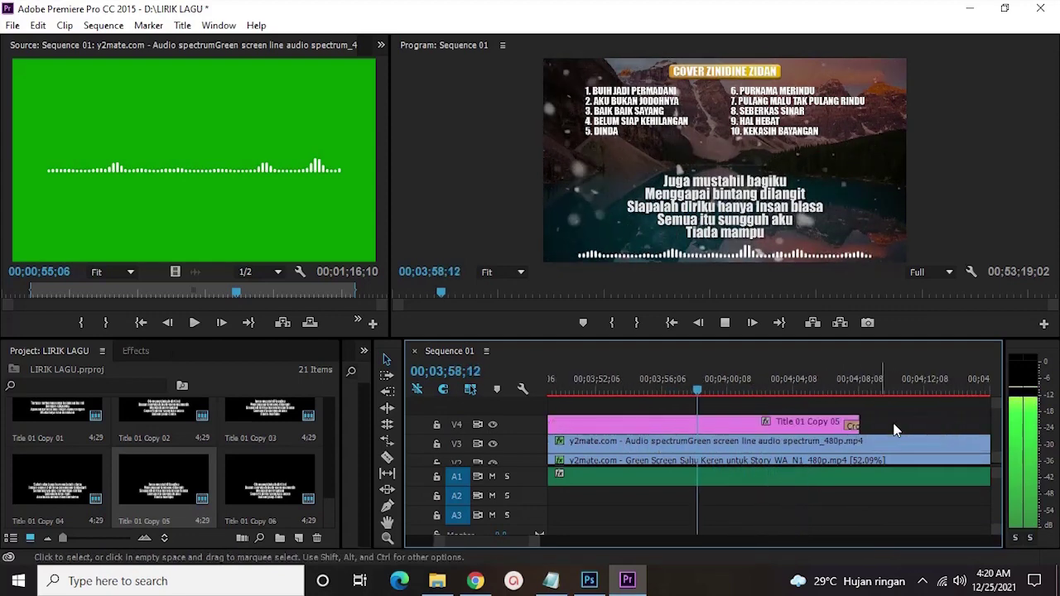
pyautogui.scroll(-2, 772, 400)
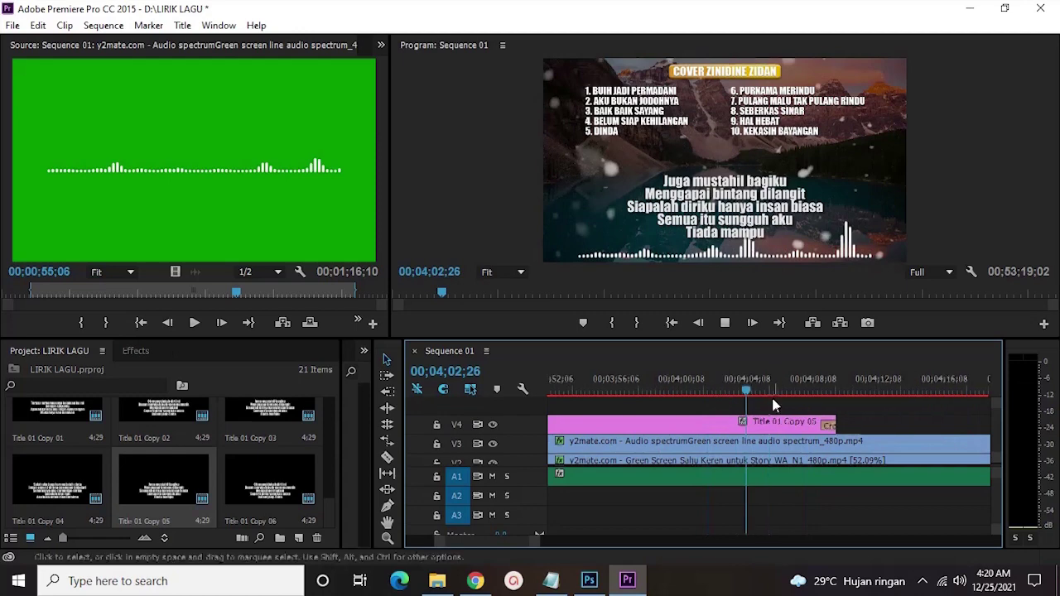
pyautogui.press('space')
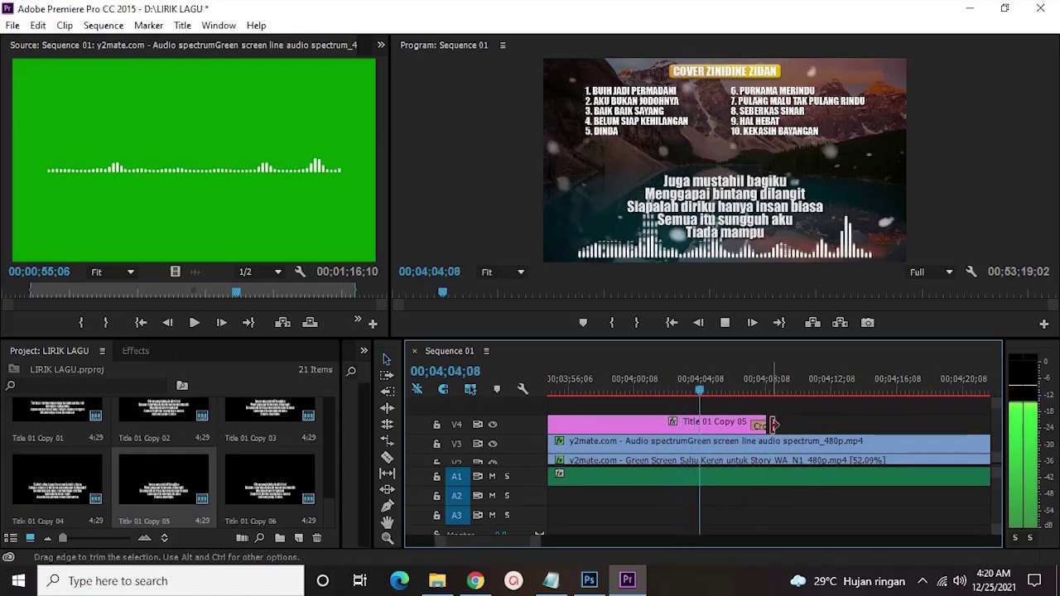
pyautogui.moveTo(801, 423); pyautogui.dragTo(854, 424)
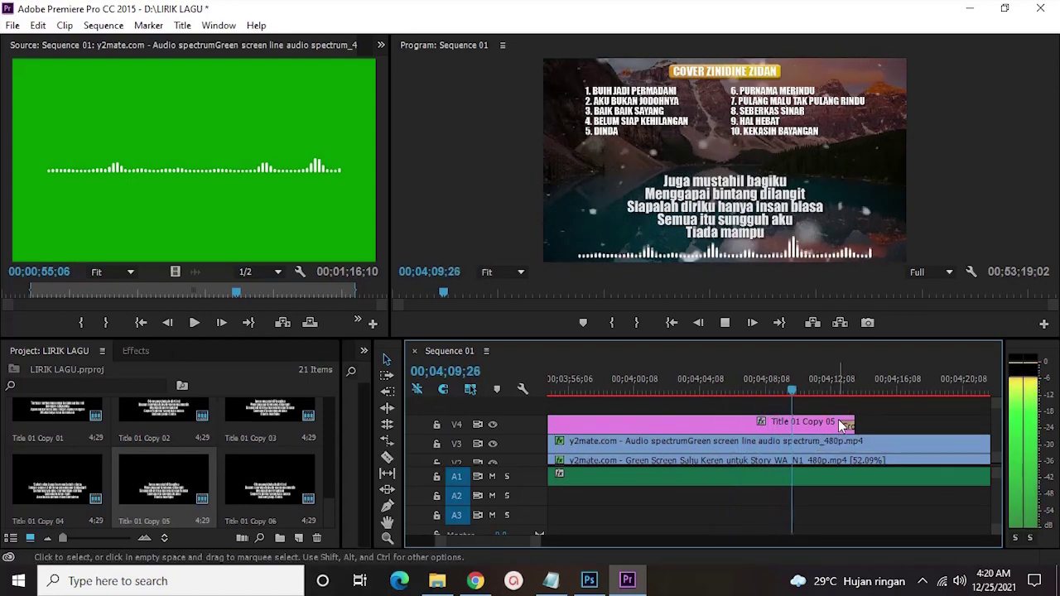
pyautogui.moveTo(856, 424); pyautogui.dragTo(824, 424)
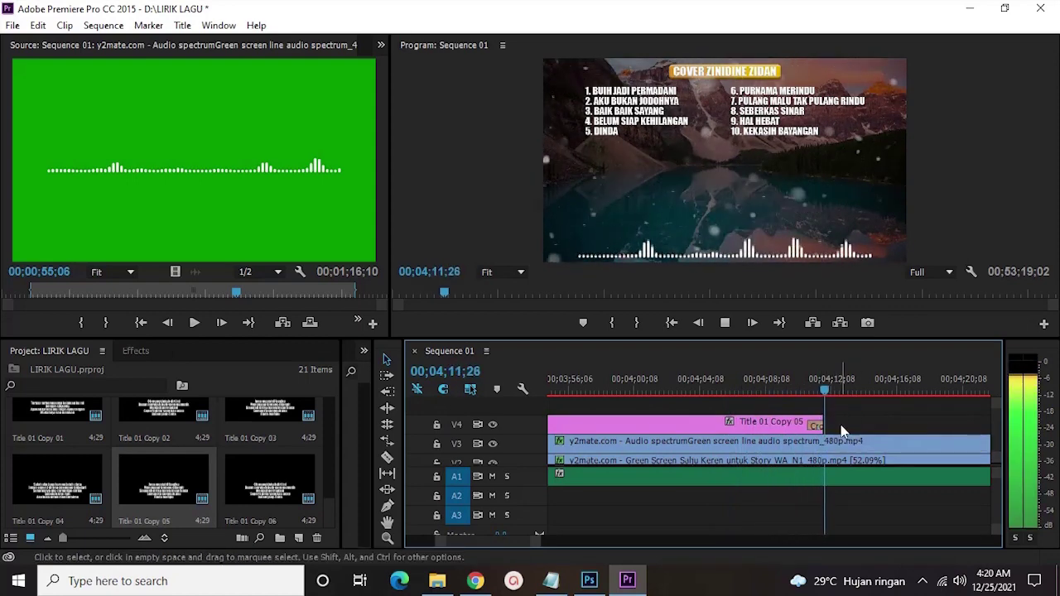
pyautogui.scroll(-3, 732, 520)
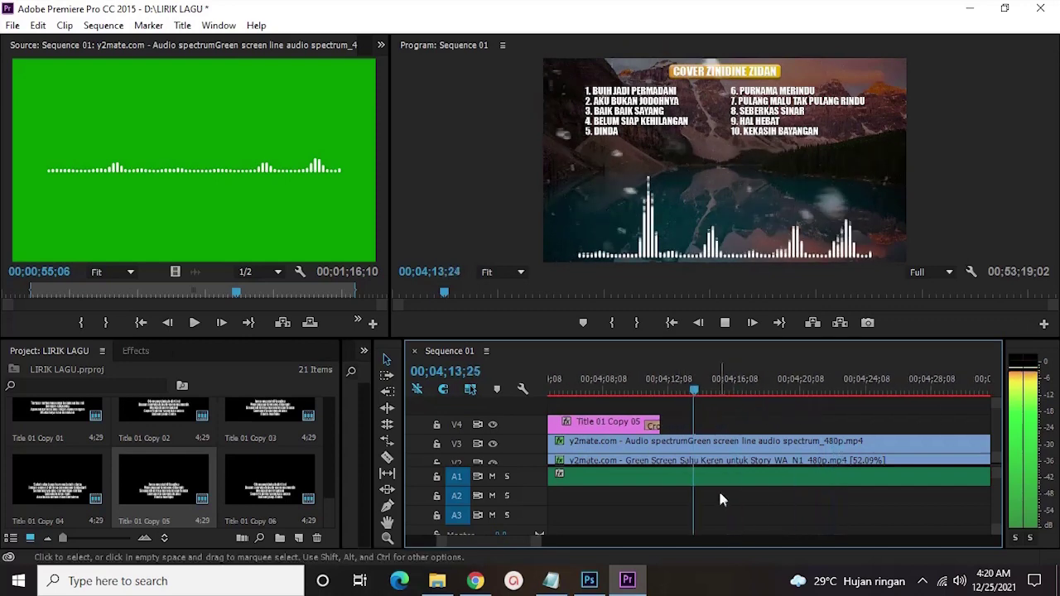
# - Place the "Salah aku juga karena jatuh cinta" title on V4 at about 00;04;15 and apply the default transition at its start
pyautogui.moveTo(534, 541); pyautogui.dragTo(571, 527)
pyautogui.press('space')
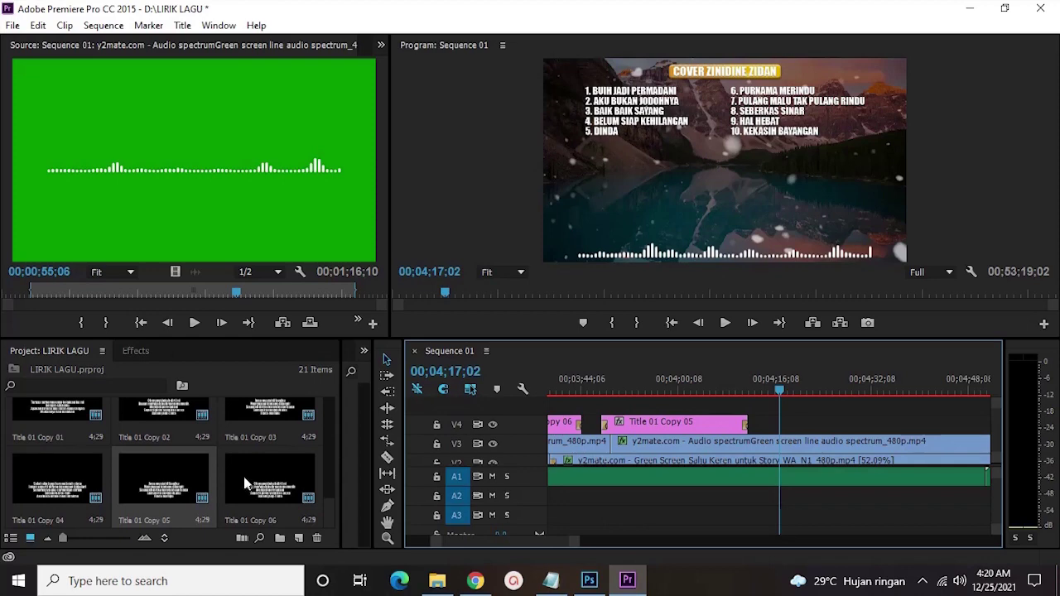
pyautogui.moveTo(79, 487); pyautogui.dragTo(779, 427)
pyautogui.rightClick(781, 424)
pyautogui.click(851, 525)
pyautogui.press('space')
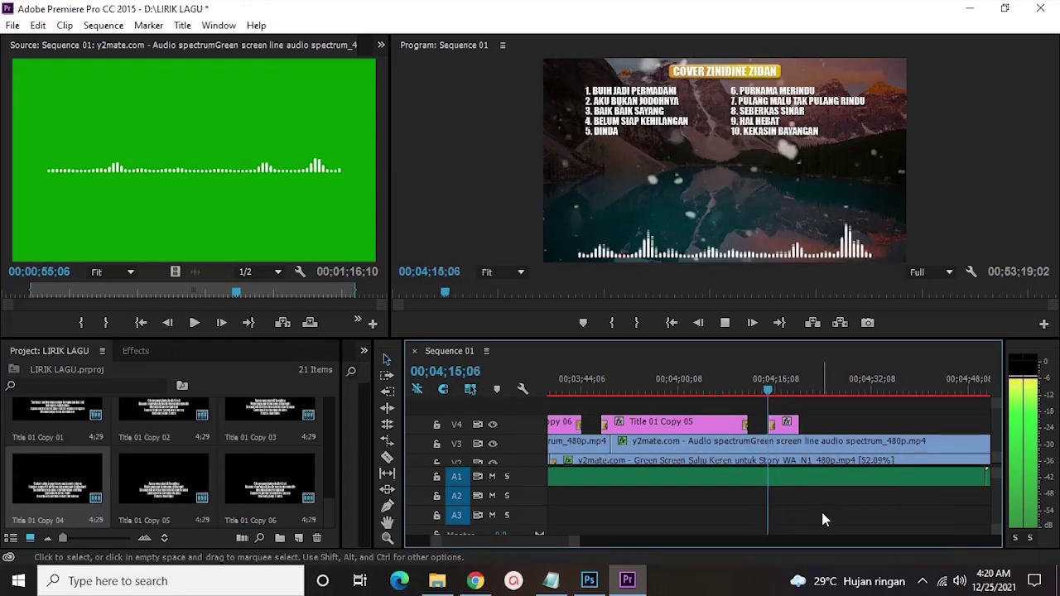
# - Extend the start of the repeated "Salah aku juga" title back to about 00;04;14 and play its fade-in
pyautogui.press('space')
pyautogui.press('=')
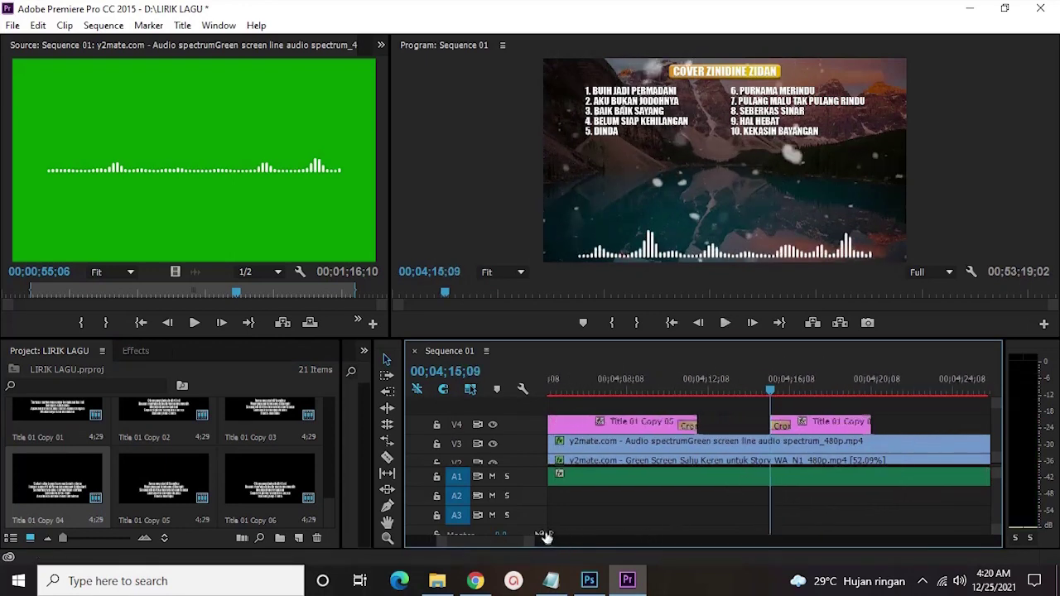
pyautogui.moveTo(772, 425); pyautogui.dragTo(744, 425)
pyautogui.press('space')
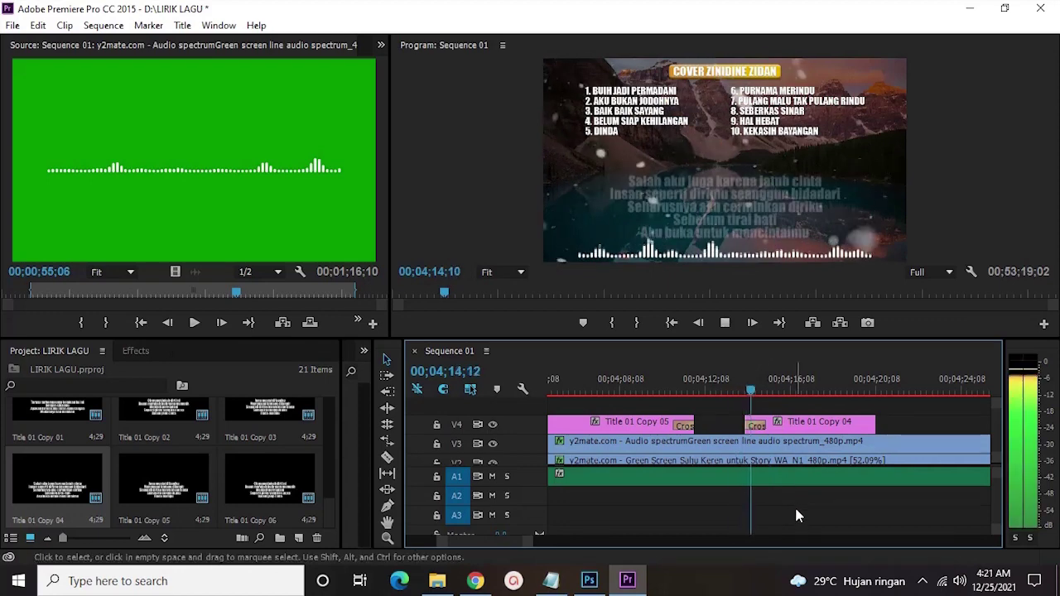
# - Extend the repeated "Salah aku juga" title to about 00;04;28 and apply the default transition at its end
pyautogui.scroll(-2, 801, 402)
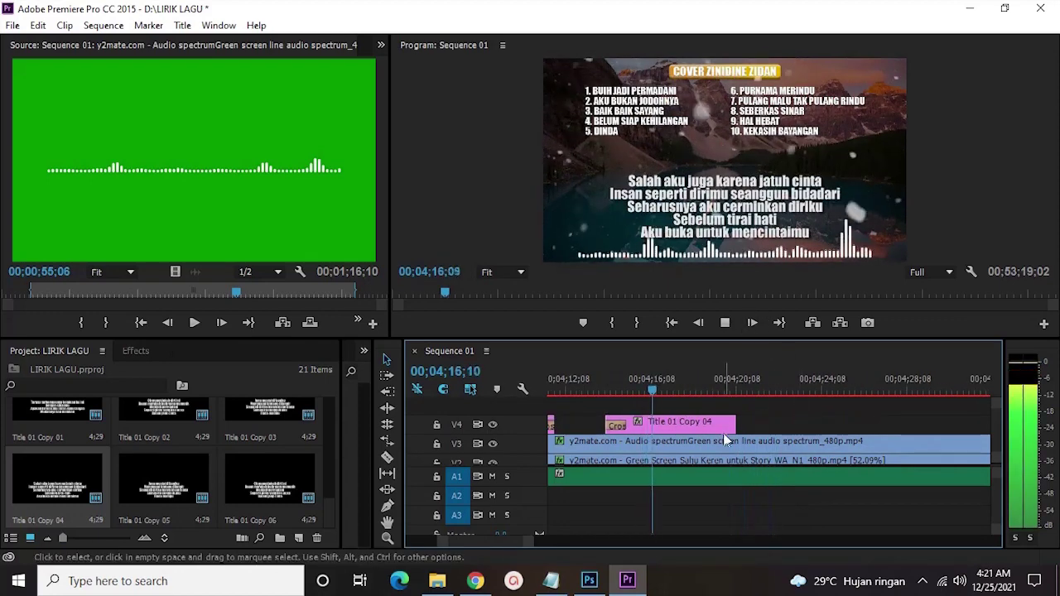
pyautogui.moveTo(735, 424); pyautogui.dragTo(897, 424)
pyautogui.rightClick(897, 424)
pyautogui.click(911, 515)
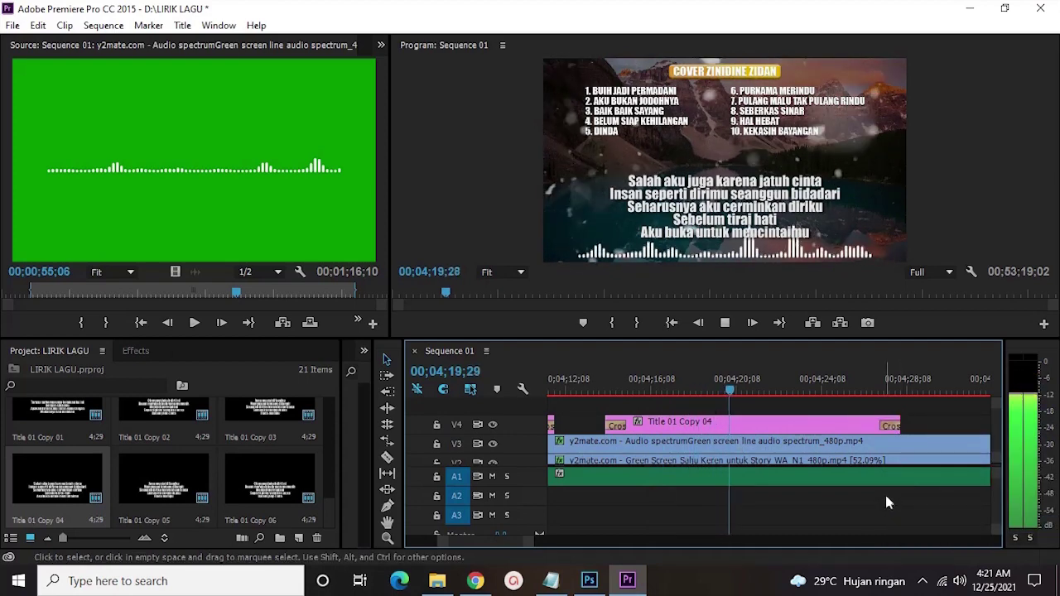
pyautogui.click(771, 387)
pyautogui.press('space')
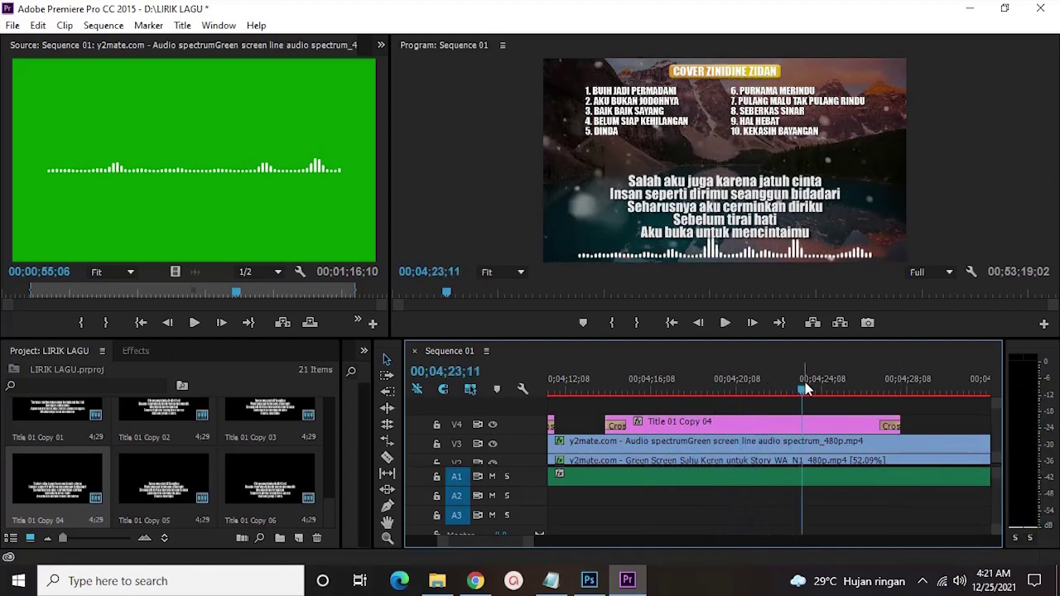
# - Lengthen the repeated "Salah aku juga" title in stages to about 00;04;45;24 while playing the song
pyautogui.scroll(-3, 838, 394)
pyautogui.moveTo(863, 424); pyautogui.dragTo(881, 422)
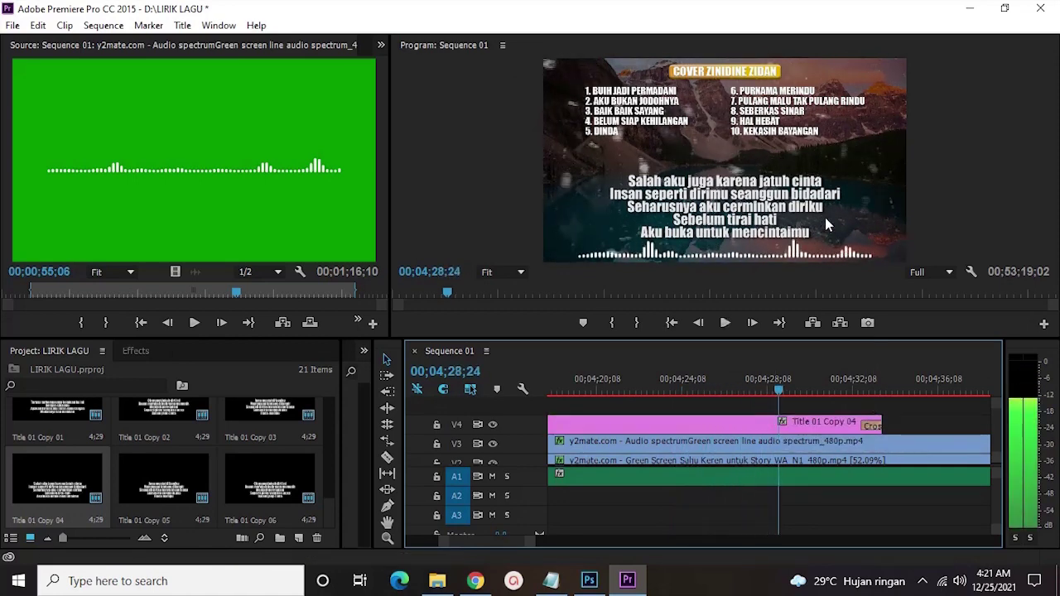
pyautogui.scroll(-2, 859, 413)
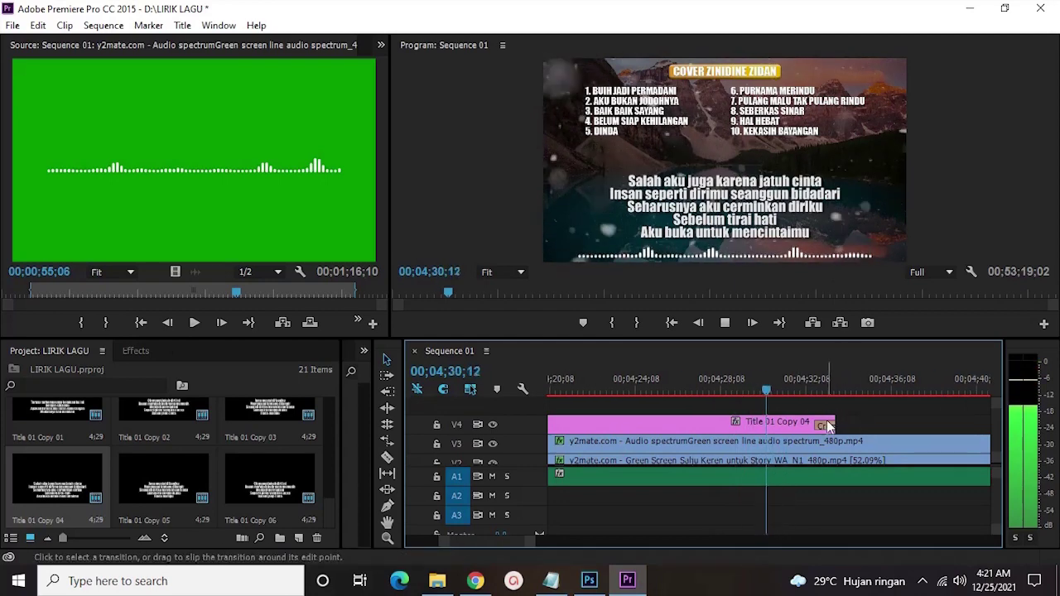
pyautogui.moveTo(827, 420); pyautogui.dragTo(857, 408)
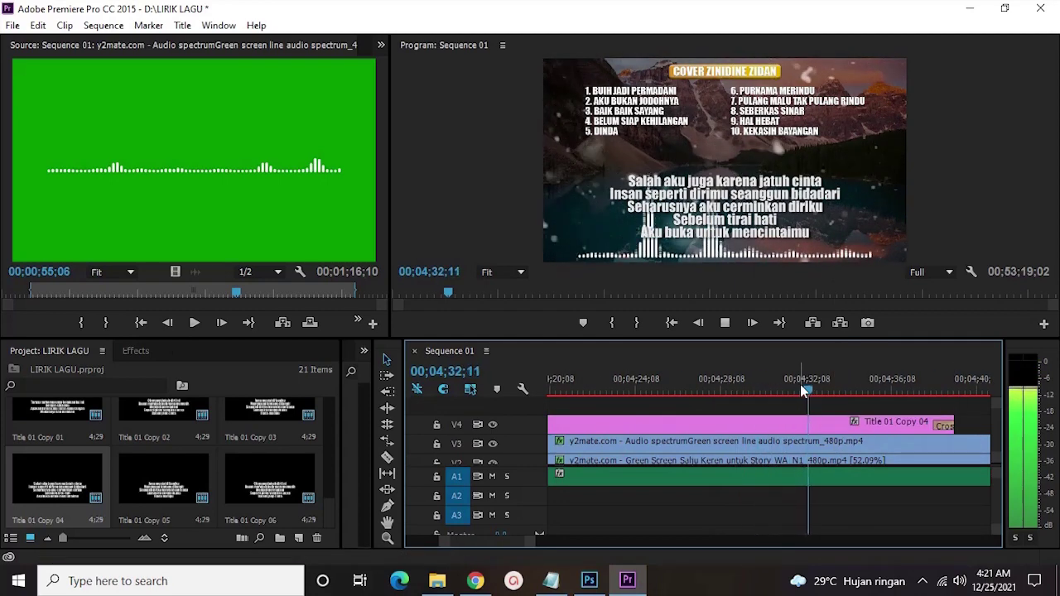
pyautogui.click(725, 324)
pyautogui.click(724, 324)
pyautogui.scroll(-3, 870, 414)
pyautogui.moveTo(916, 418); pyautogui.dragTo(929, 422)
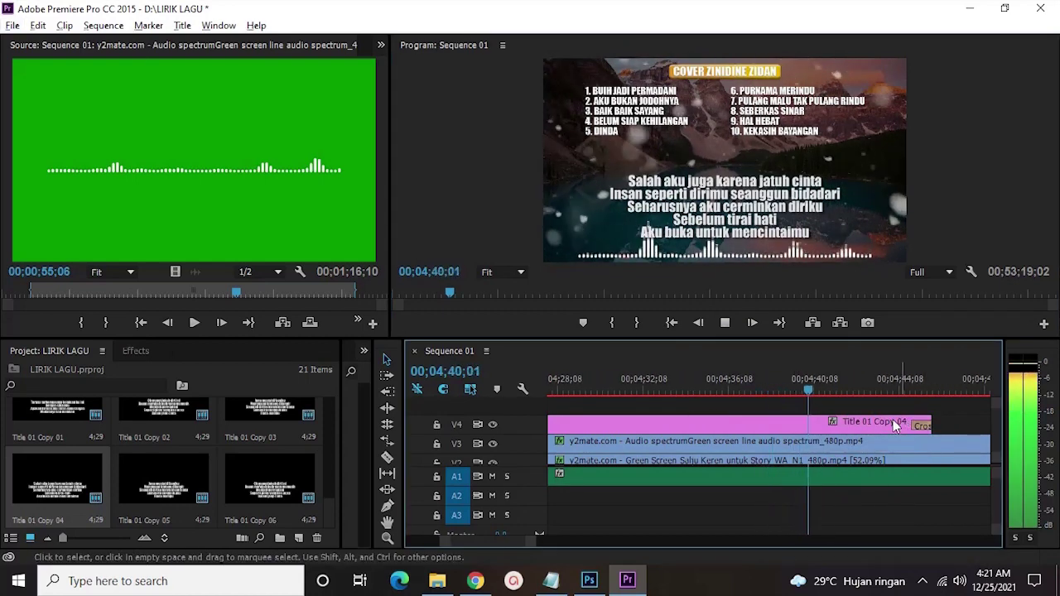
# - Dismiss the audio and video sync warning and check the title's fade-out from about 00;04;44 against the song
pyautogui.hotkey('alt', 'space')
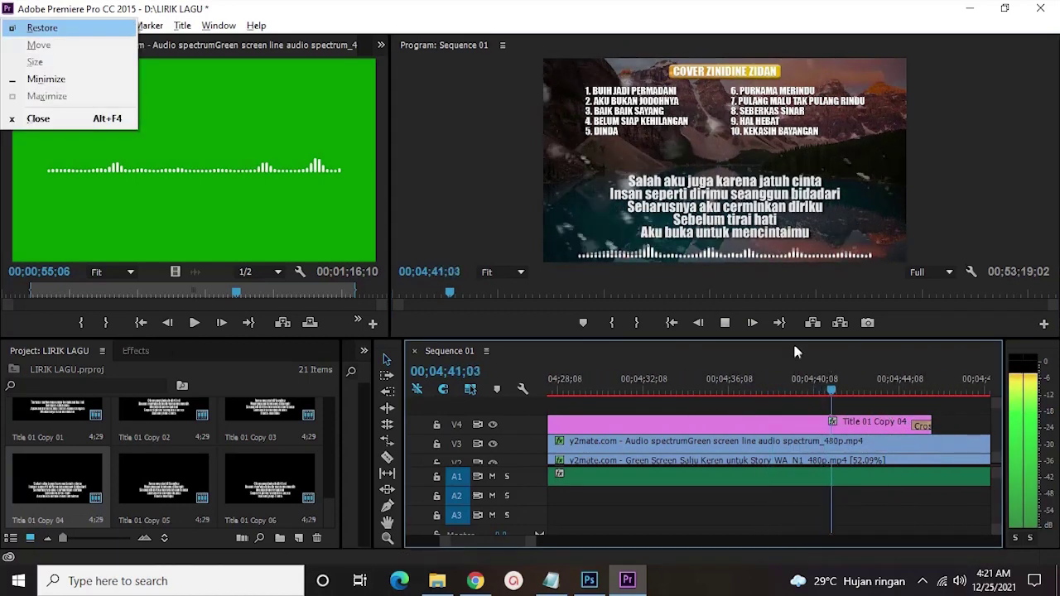
pyautogui.press('Escape')
pyautogui.scroll(-3, 837, 414)
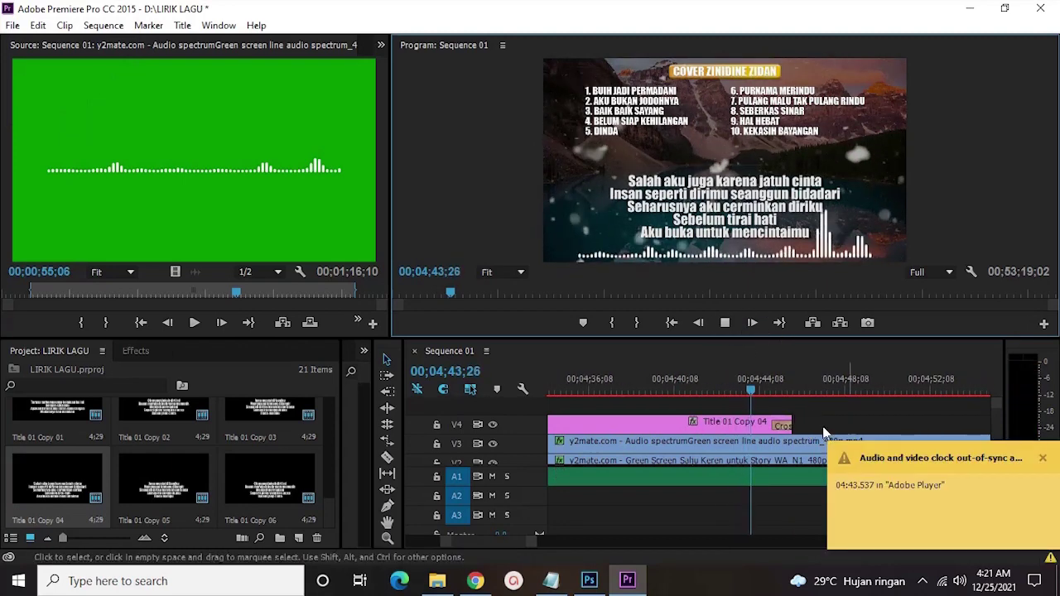
pyautogui.click(1041, 458)
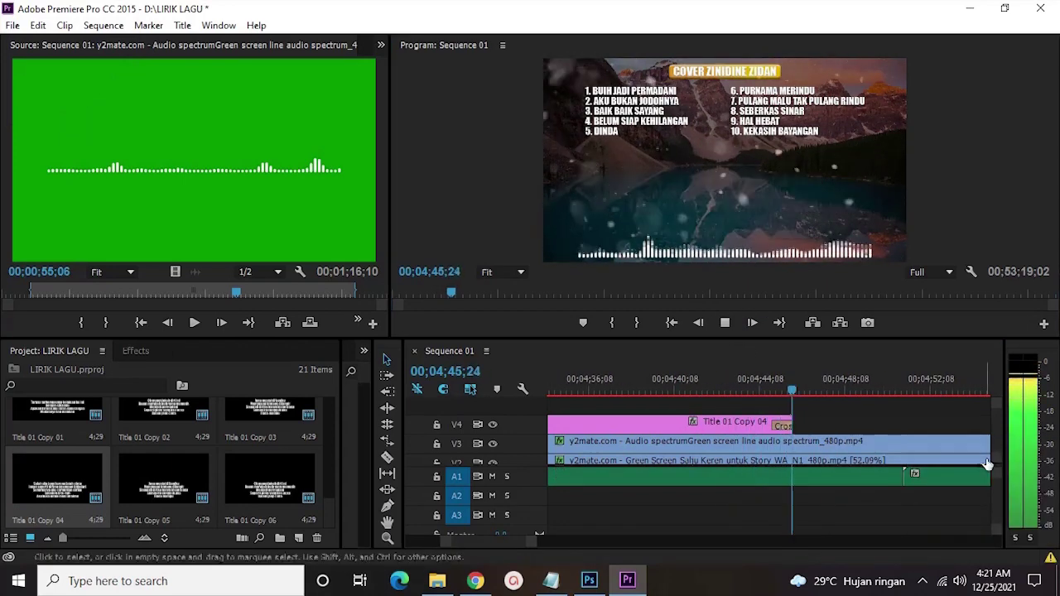
pyautogui.press('space')
pyautogui.click(782, 391)
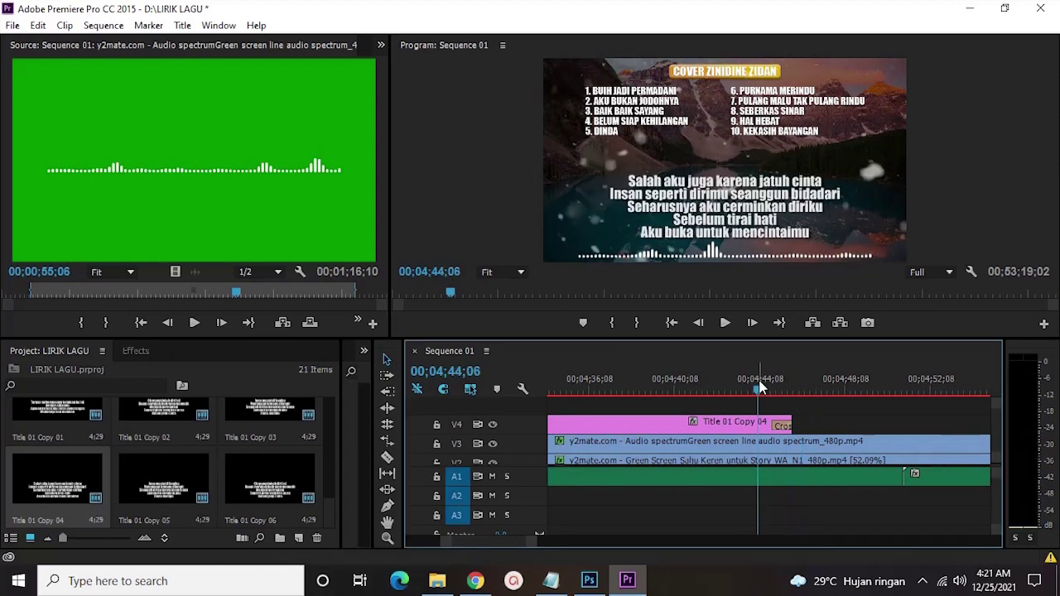
pyautogui.press('space')
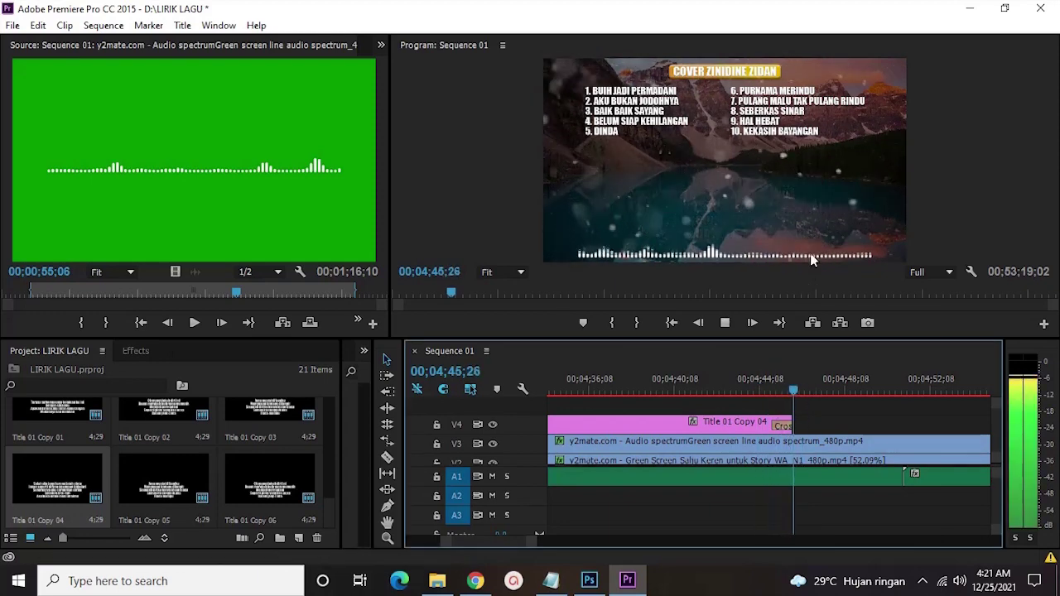
pyautogui.press('space')
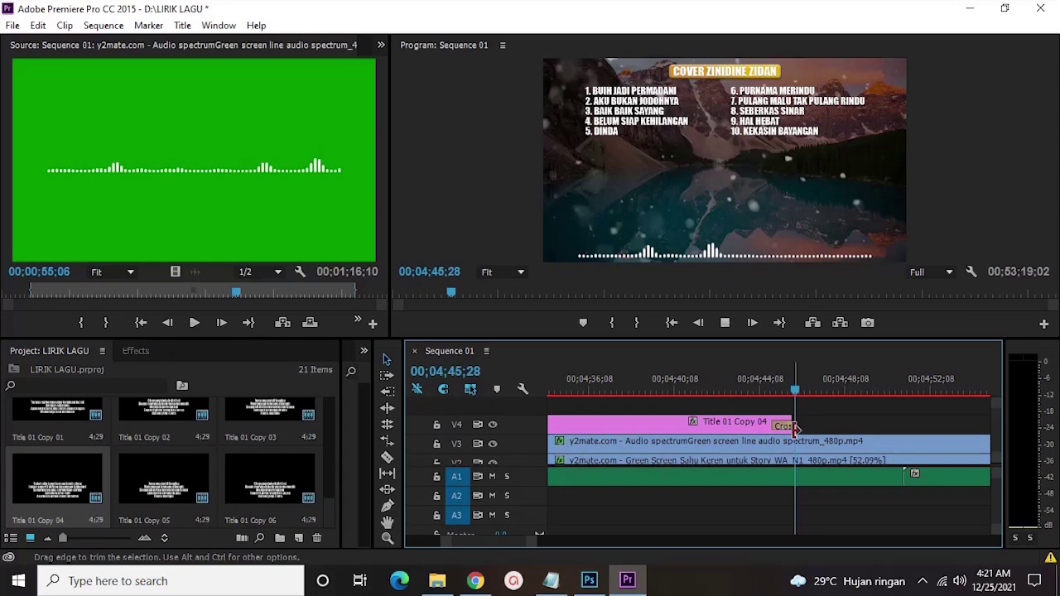
# - Examine the sequence of titles on V4 and move the playhead to the gap at about 00;02;58;15
pyautogui.press('-')
pyautogui.press('-')
pyautogui.press('-')
pyautogui.press('-')
pyautogui.press('-')
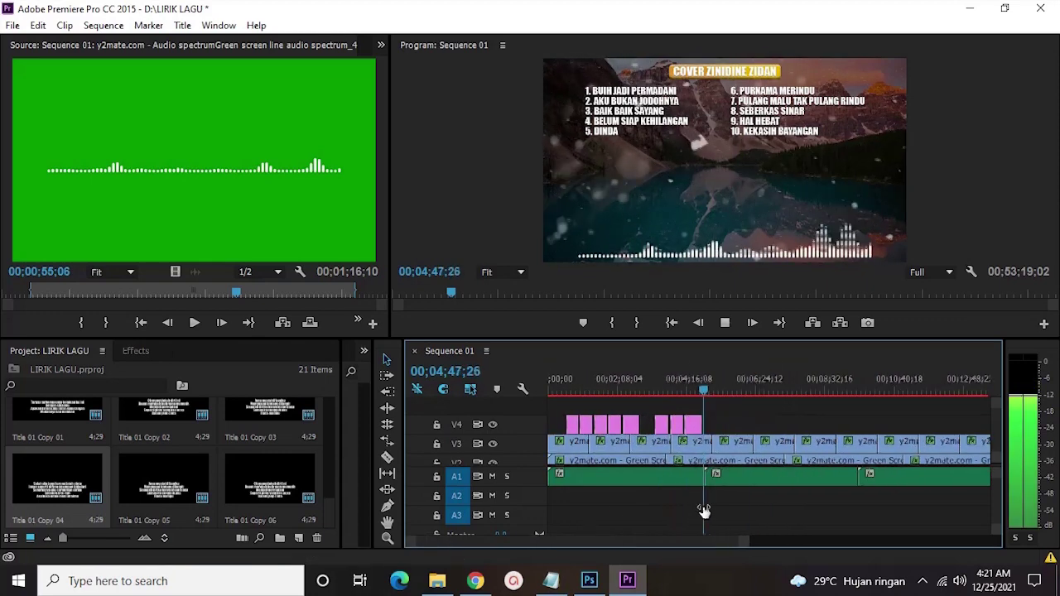
pyautogui.press('=')
pyautogui.press('=')
pyautogui.press('=')
pyautogui.press('=')
pyautogui.press('=')
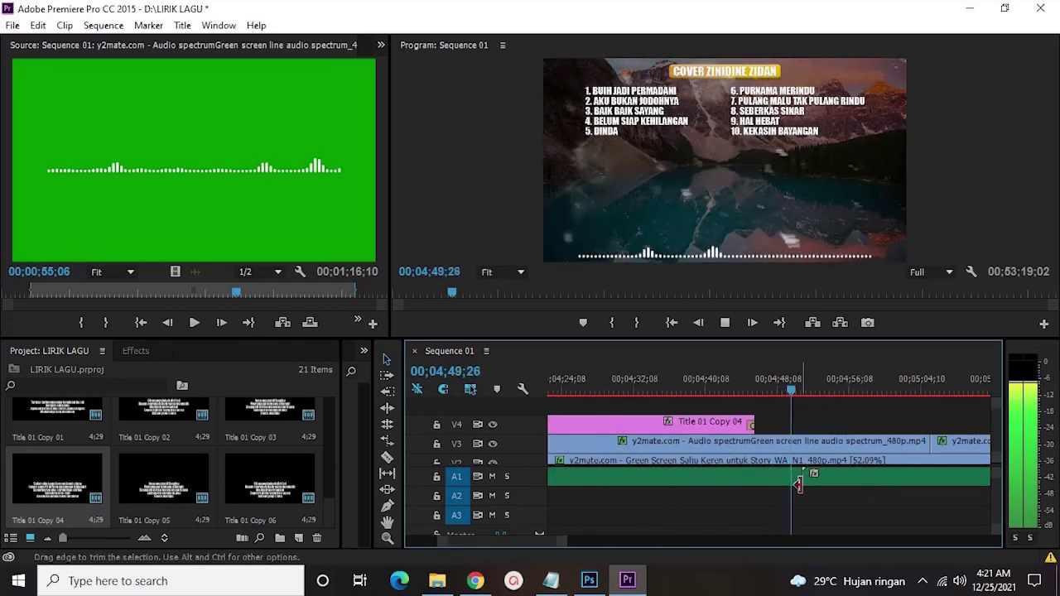
pyautogui.scroll(3, 787, 487)
pyautogui.moveTo(559, 549); pyautogui.dragTo(681, 505)
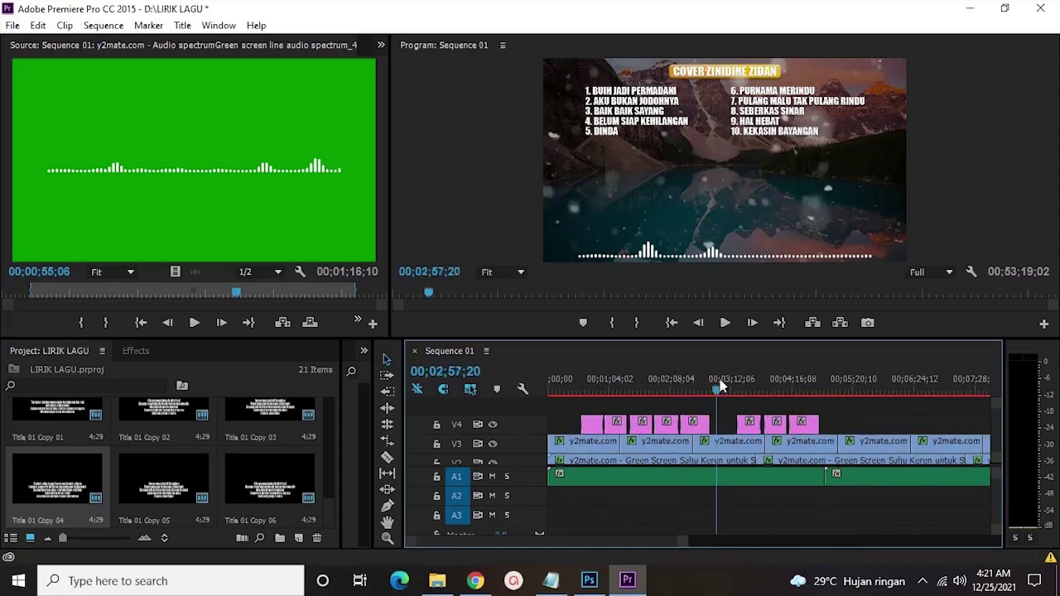
pyautogui.moveTo(688, 541); pyautogui.dragTo(568, 520)
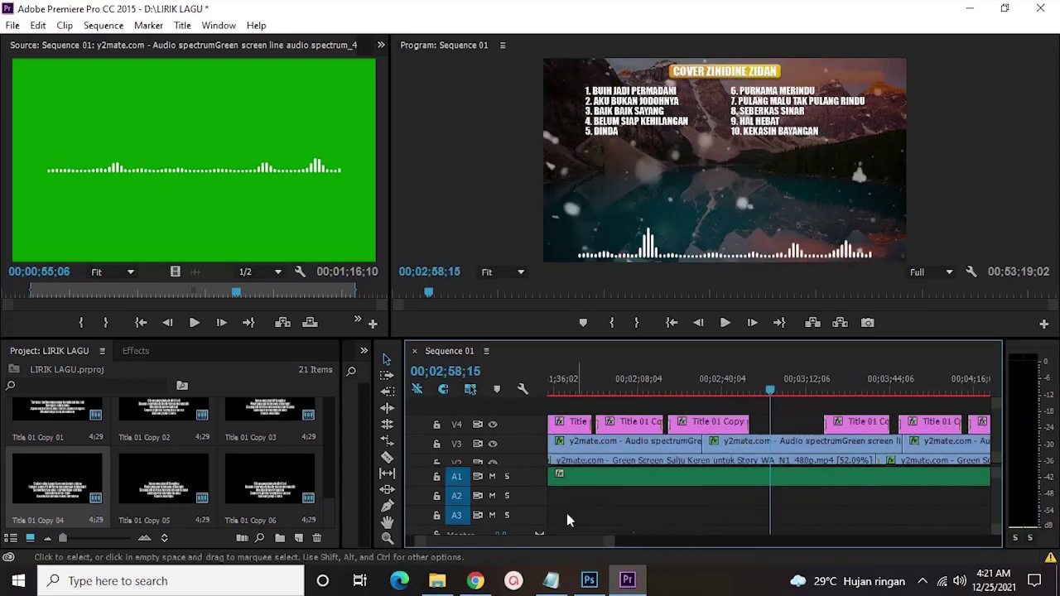
# - Duplicate the "Salah aku juga" title and replace the copy's lyrics with the text "Music"
pyautogui.rightClick(95, 494)
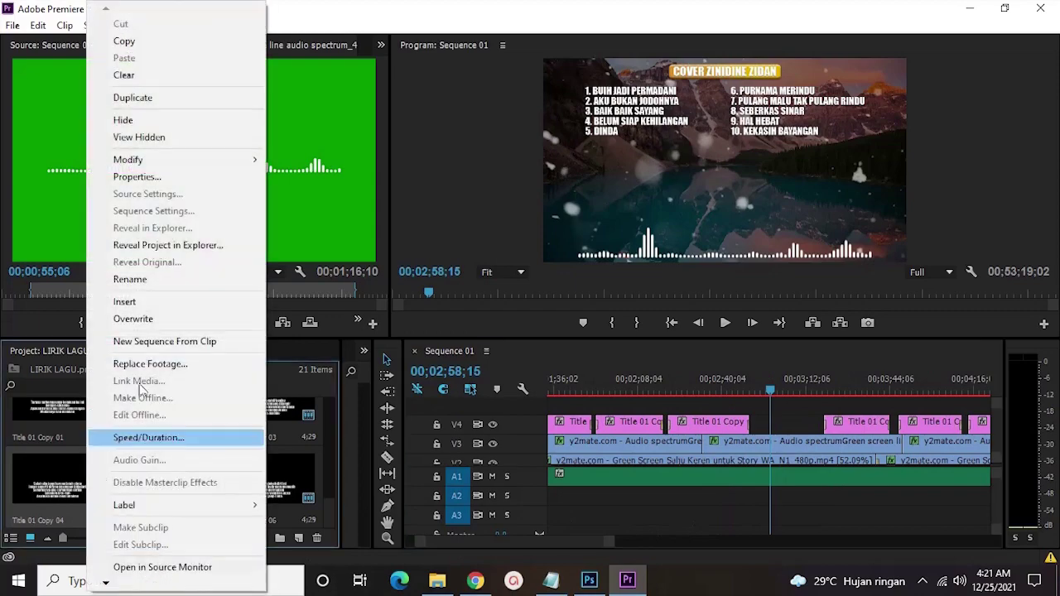
pyautogui.click(150, 94)
pyautogui.doubleClick(82, 474)
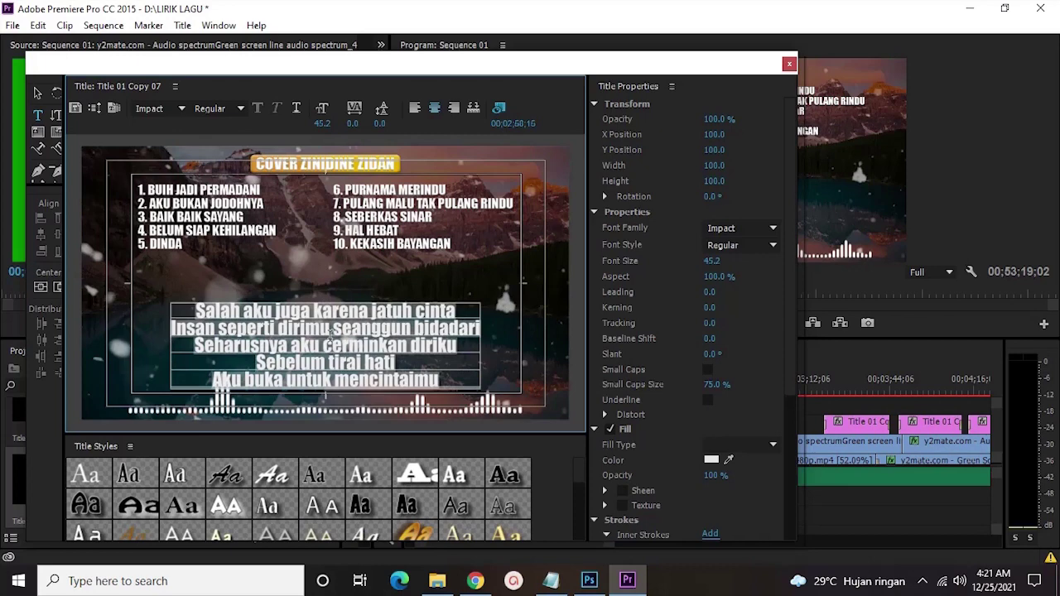
pyautogui.hotkey('ctrl', 'a')
pyautogui.write('M')
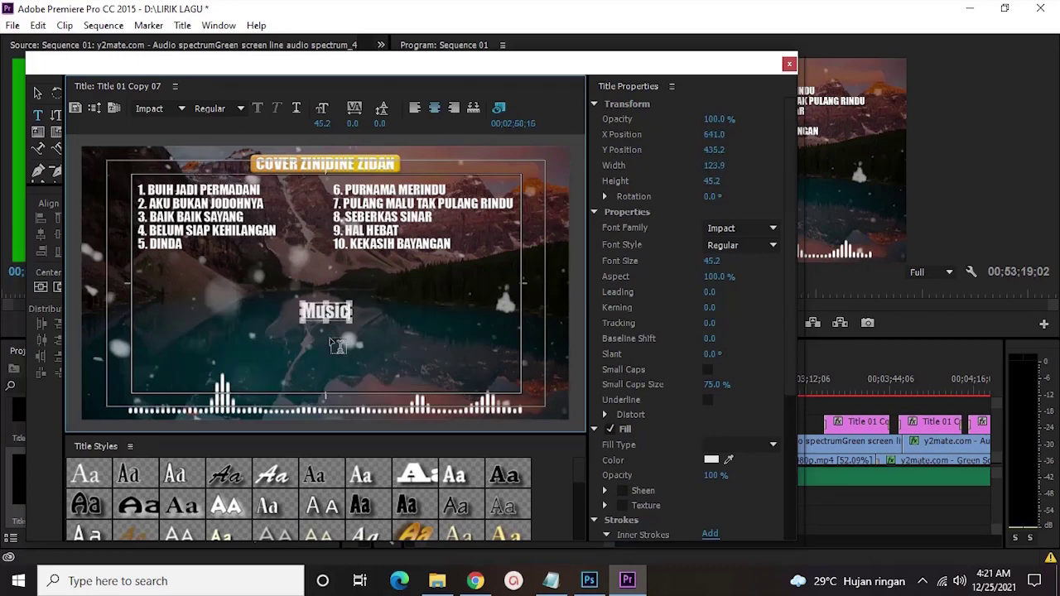
# - Enlarge the "Music" text to size 95.0, move it down just above the audio spectrum, and centre it horizontally
pyautogui.moveTo(371, 331); pyautogui.dragTo(399, 343)
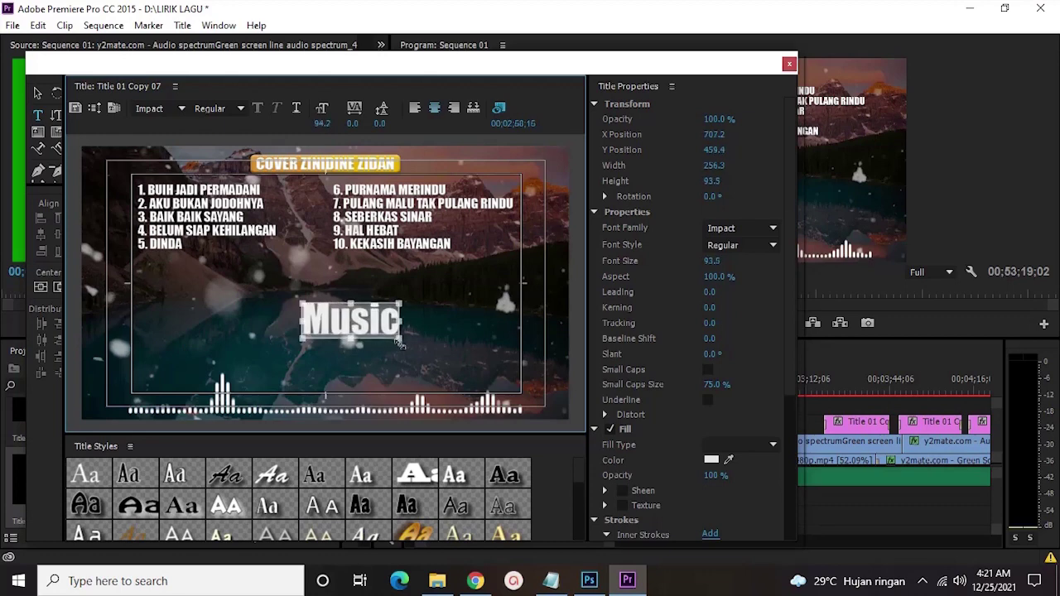
pyautogui.click(60, 289)
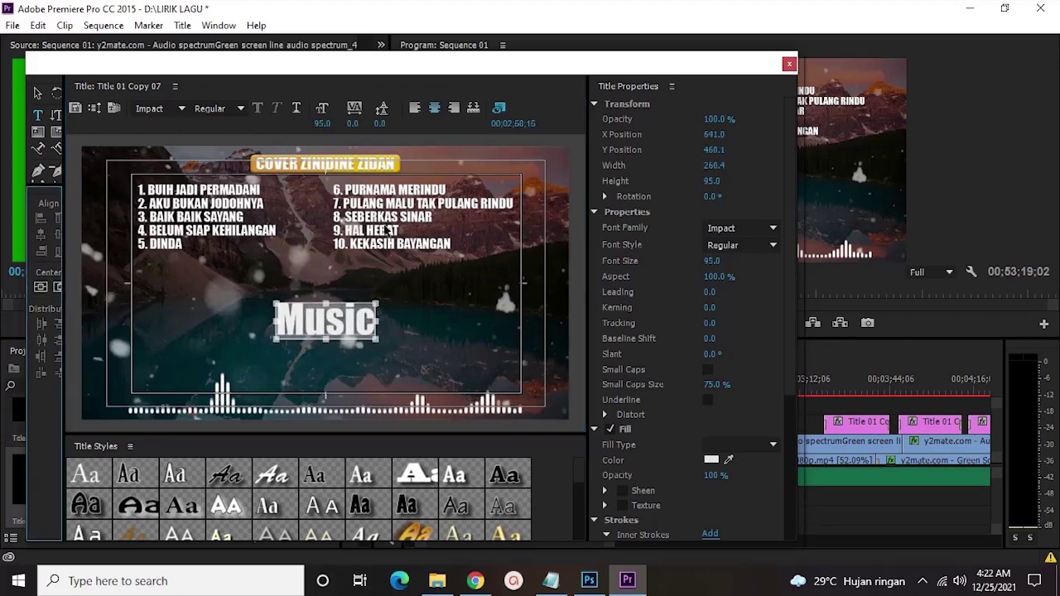
pyautogui.moveTo(362, 319); pyautogui.dragTo(361, 367)
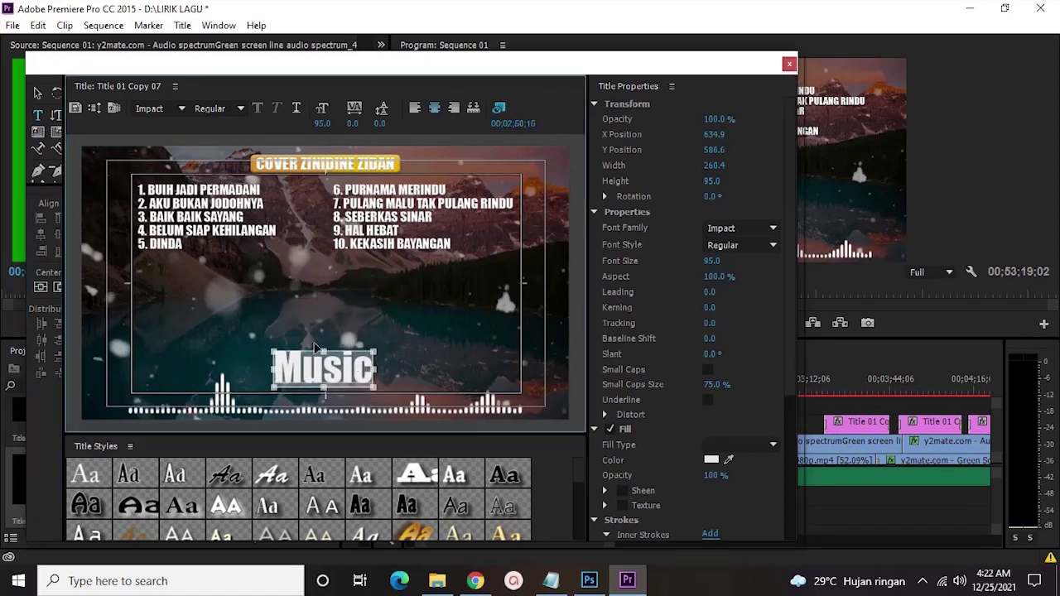
pyautogui.click(58, 289)
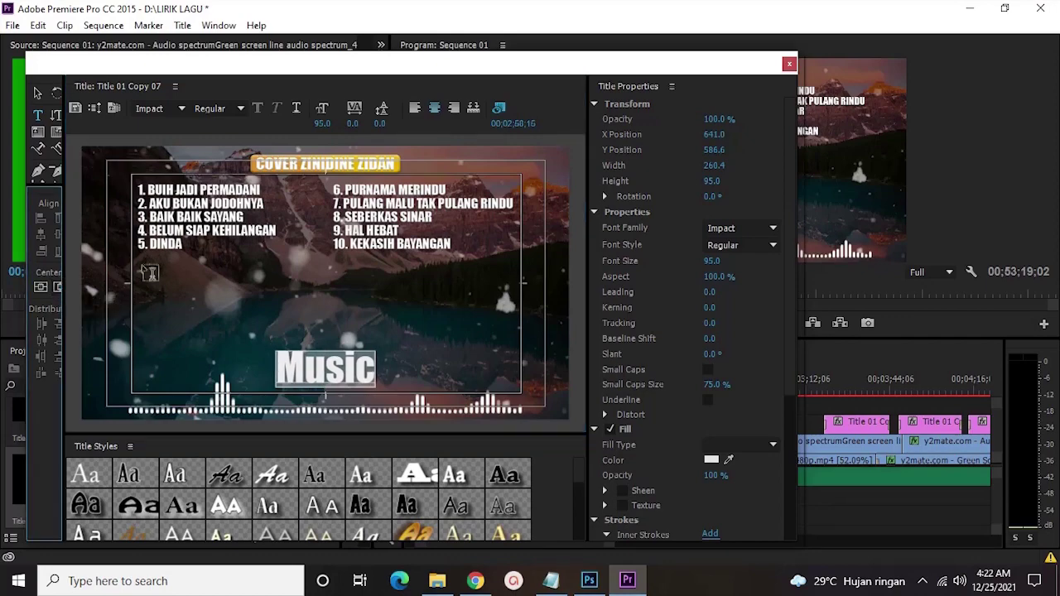
# - Place the "Music" title in the V4 gap from about 00;02;53 to 00;03;16 with default transitions at both ends
pyautogui.click(789, 65)
pyautogui.moveTo(70, 505); pyautogui.dragTo(815, 423)
pyautogui.rightClick(815, 424)
pyautogui.click(875, 534)
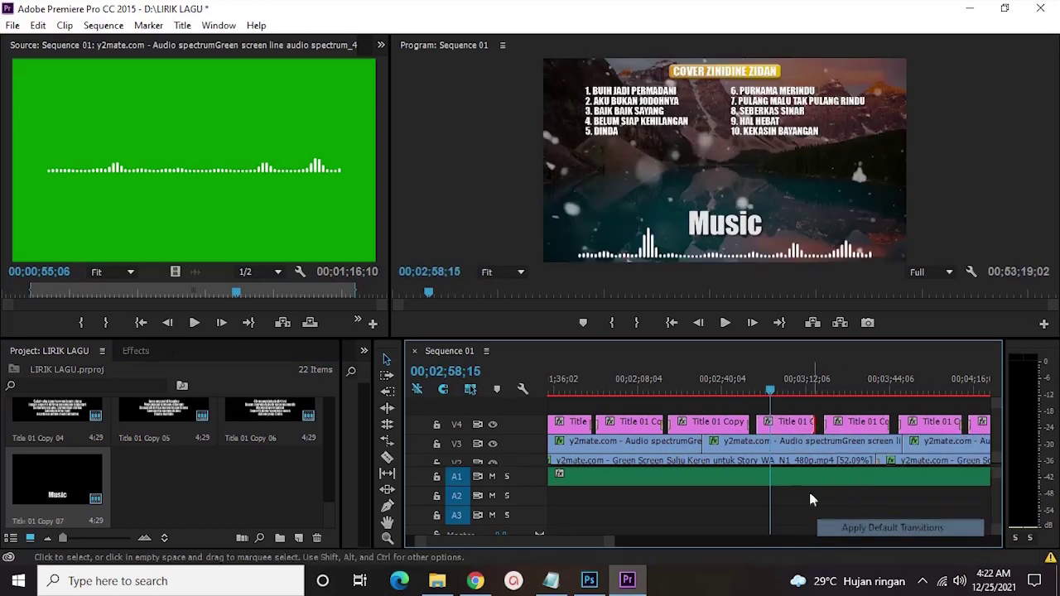
pyautogui.rightClick(762, 422)
pyautogui.click(796, 442)
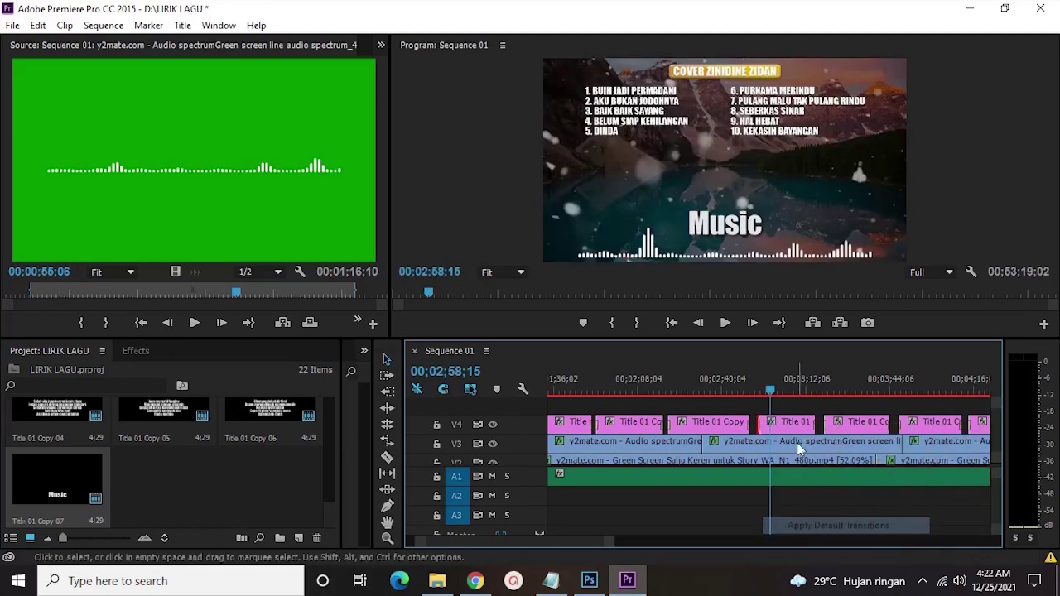
# - Change the interlude title's text to "- Music -" and close the title editor
pyautogui.doubleClick(788, 427)
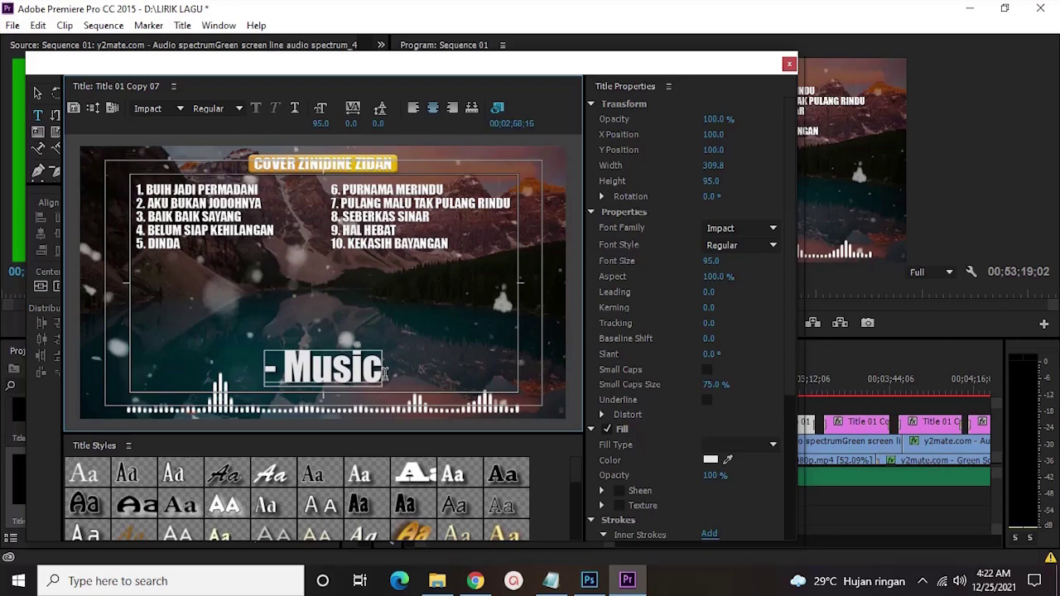
pyautogui.write('-')
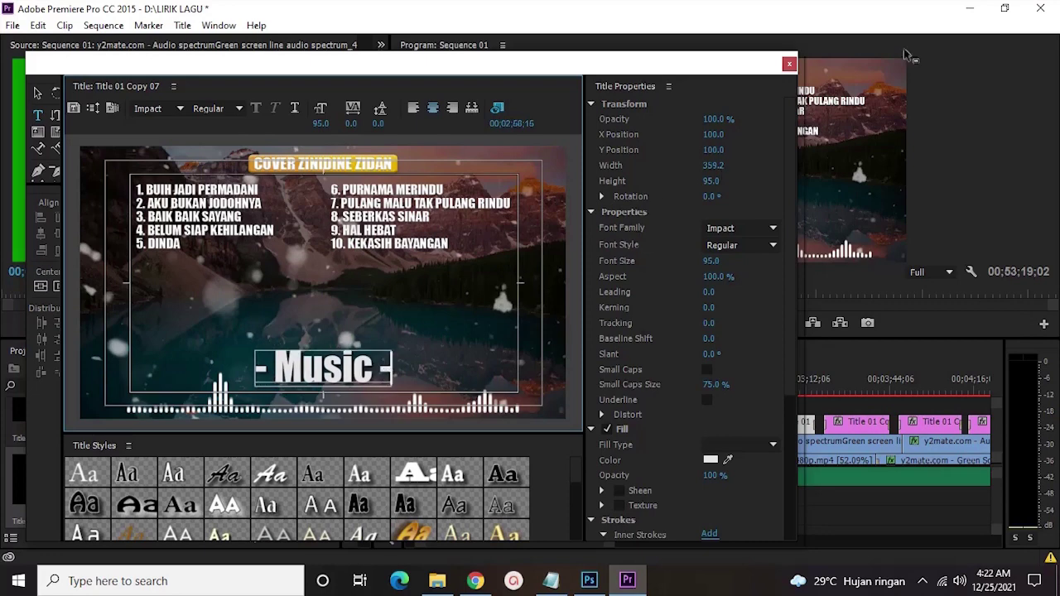
pyautogui.click(790, 64)
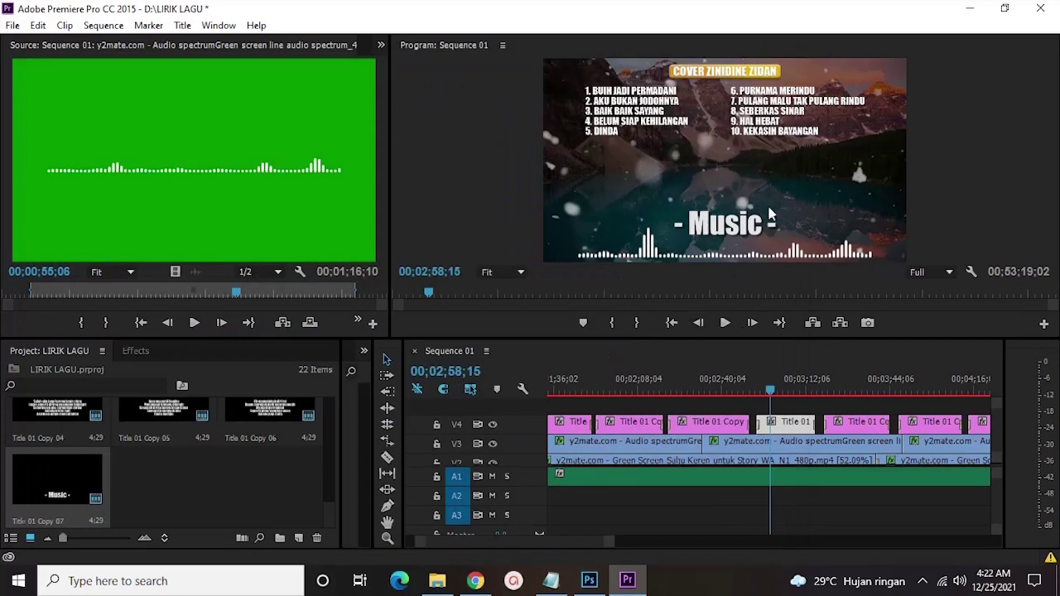
pyautogui.click(744, 527)
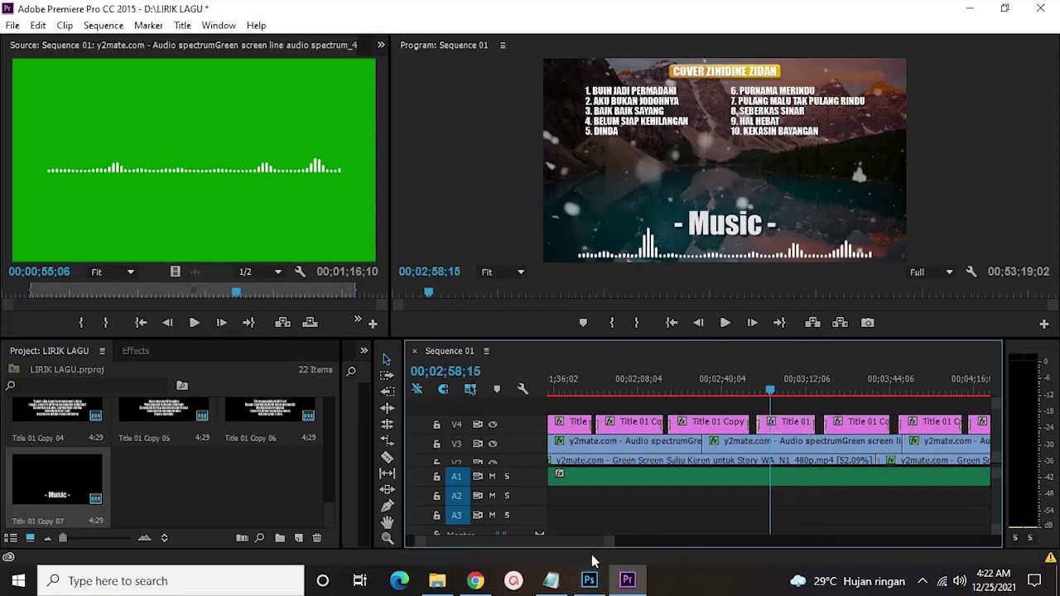
# - Play the second song from just after its start, near 00;04;57 in the sequence
pyautogui.moveTo(608, 544); pyautogui.dragTo(745, 542)
pyautogui.click(676, 389)
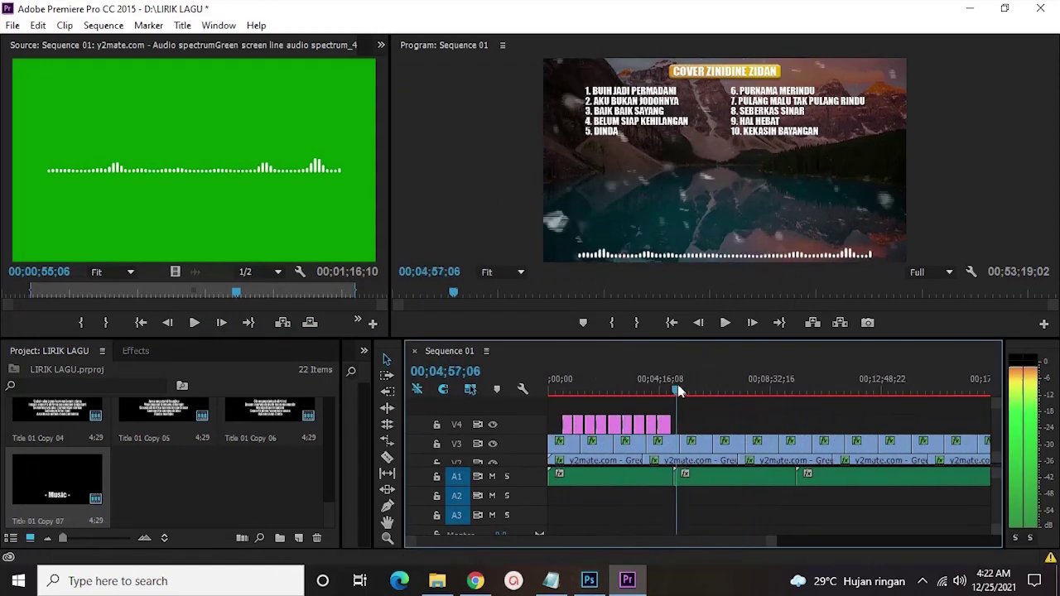
# - Save the project, switch to Chrome, and search Google for "lirik aku bukan jodohnya"
pyautogui.hotkey('ctrl', 's')
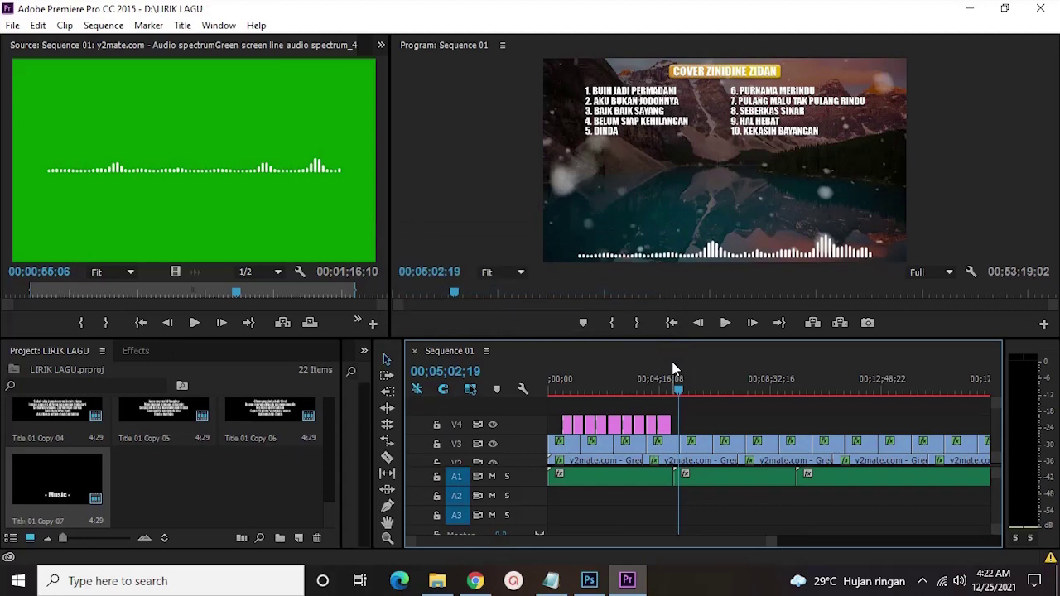
pyautogui.click(476, 581)
pyautogui.scroll(6, 279, 132)
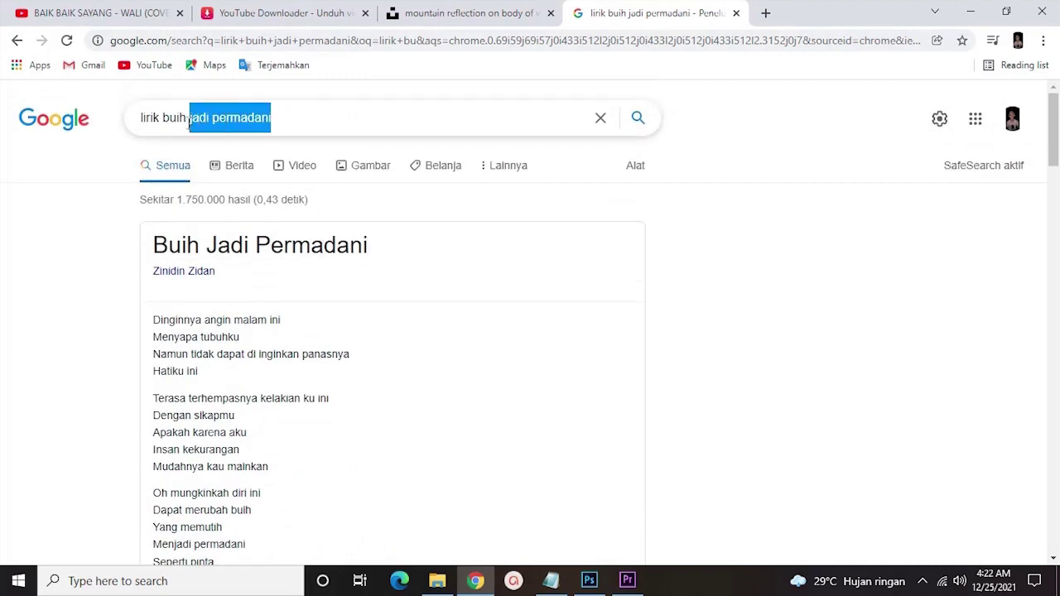
pyautogui.click(163, 117)
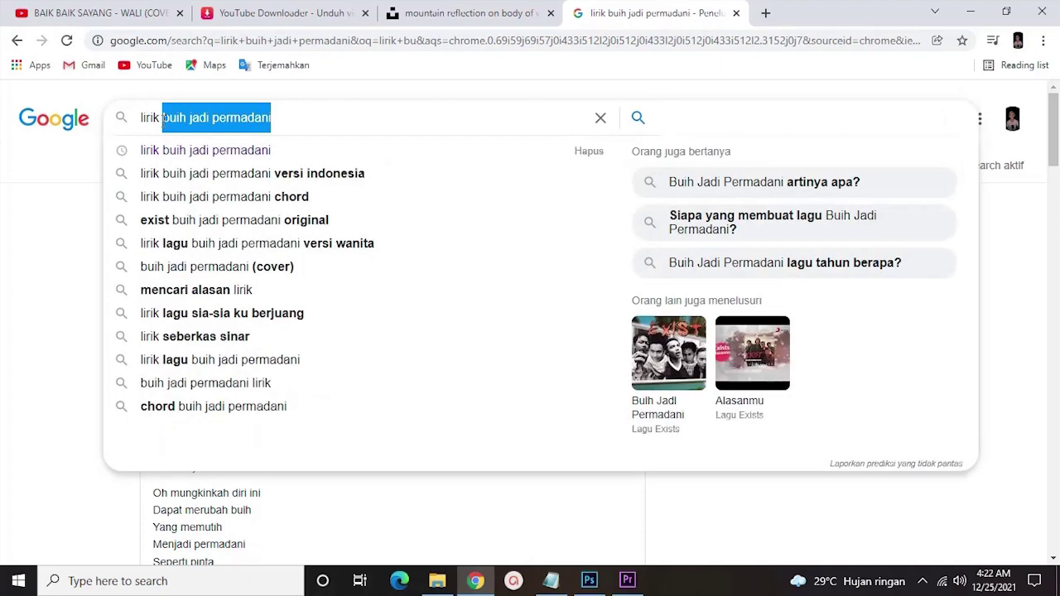
pyautogui.write('aku')
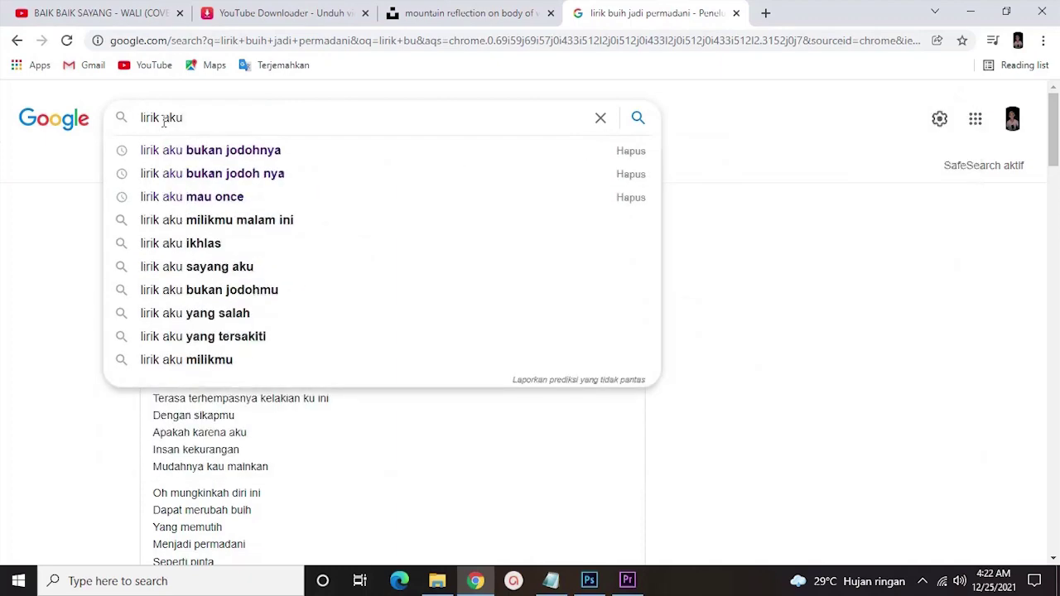
pyautogui.press('Down')
pyautogui.press('Return')
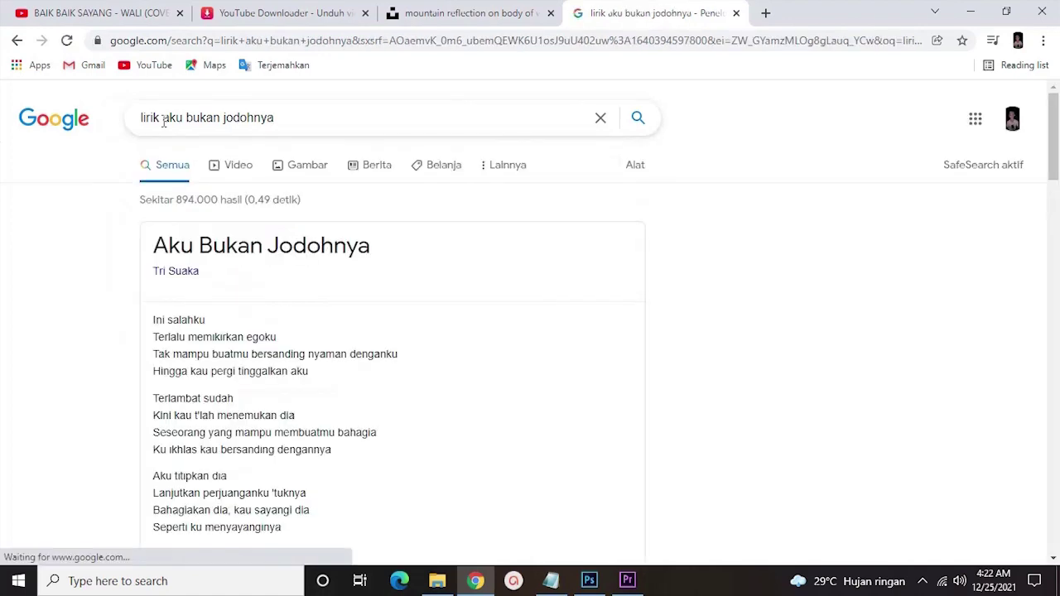
# - Copy the first verse, from "Ini salahku" to "Hingga kau pergi tinggalkan aku", and switch back to Premiere Pro
pyautogui.scroll(-2, 176, 231)
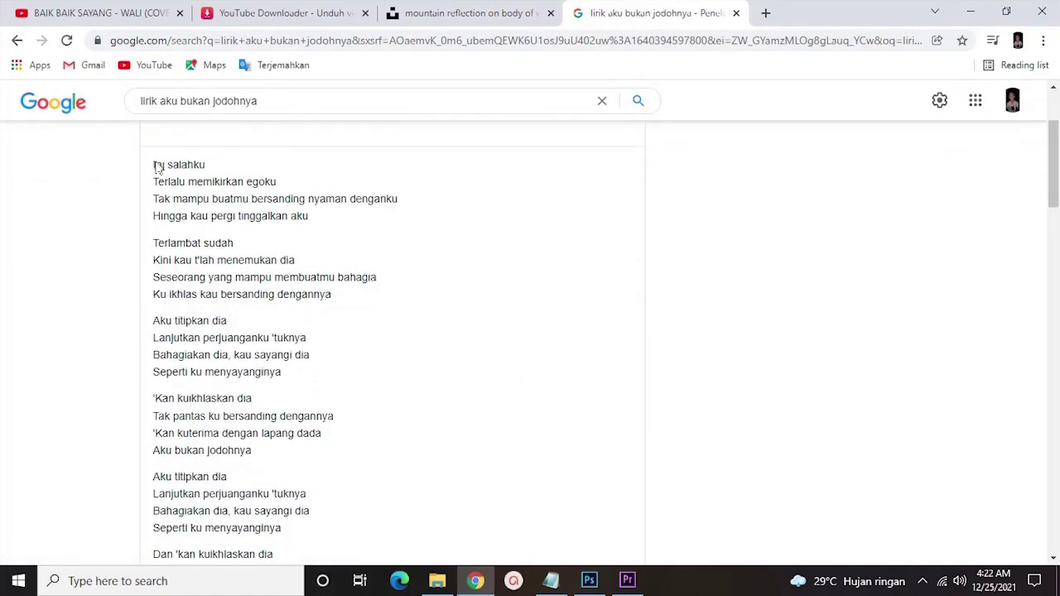
pyautogui.moveTo(157, 167); pyautogui.dragTo(341, 218)
pyautogui.hotkey('ctrl', 'c')
pyautogui.click(626, 580)
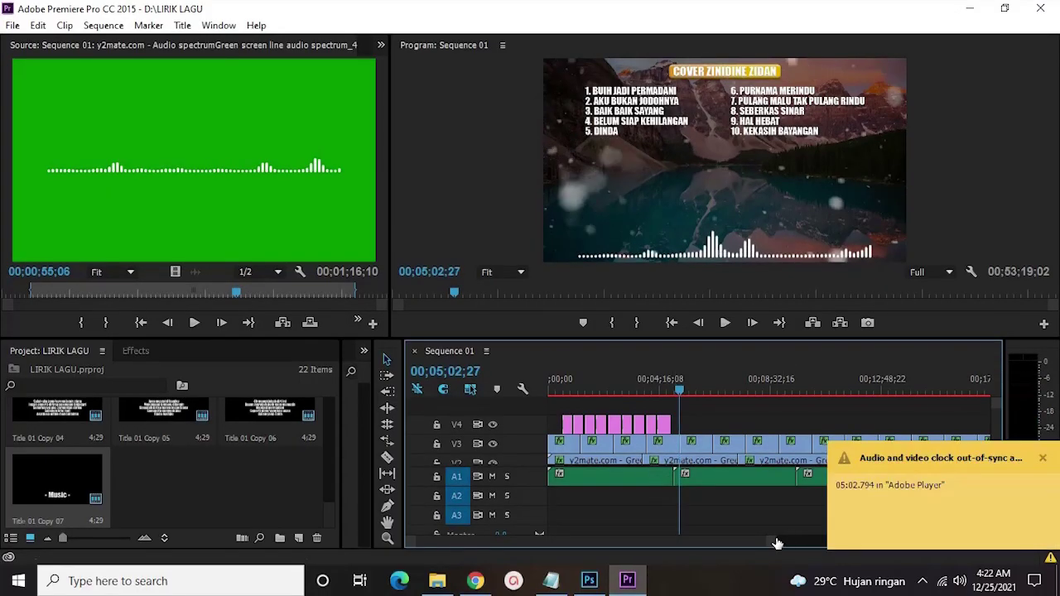
# - Zoom the timeline in around the second song, dismiss the clock notification, and duplicate Title 01 in the project
pyautogui.press('=')
pyautogui.press('=')
pyautogui.press('=')
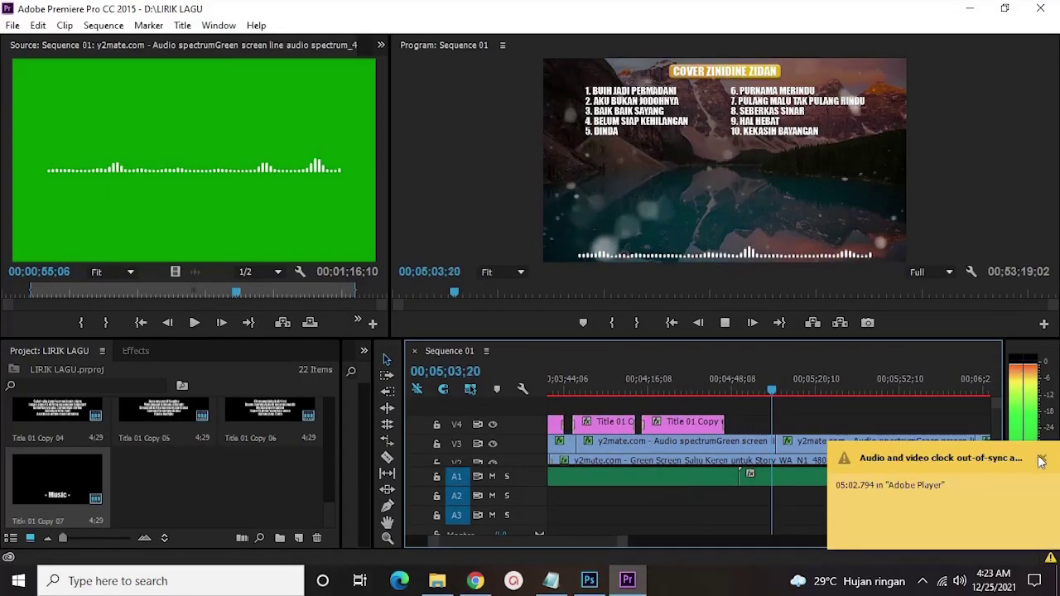
pyautogui.click(1041, 458)
pyautogui.scroll(2, 255, 475)
pyautogui.scroll(1, 257, 468)
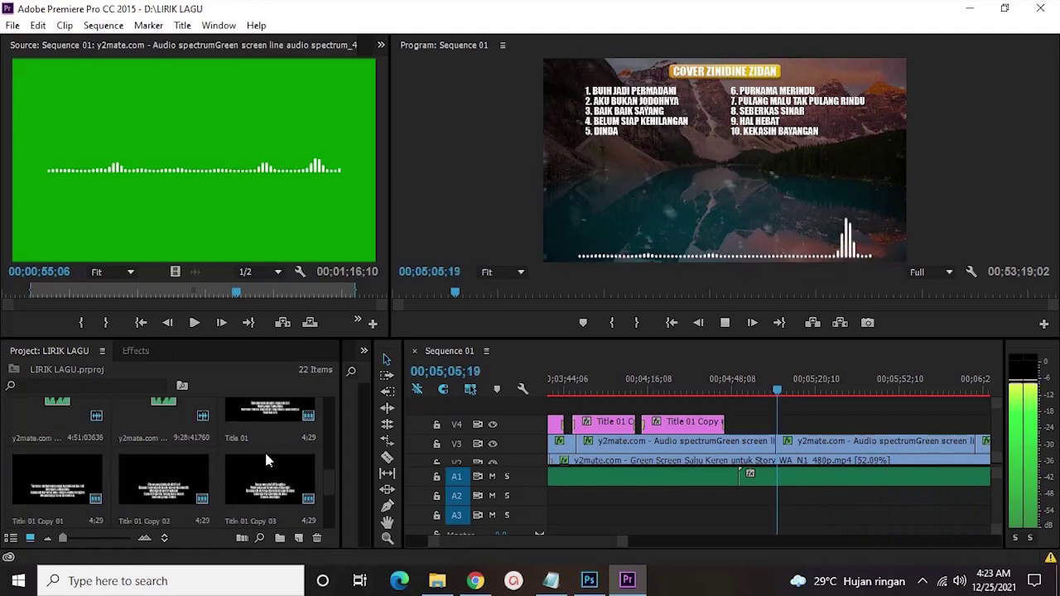
pyautogui.rightClick(284, 420)
pyautogui.click(381, 97)
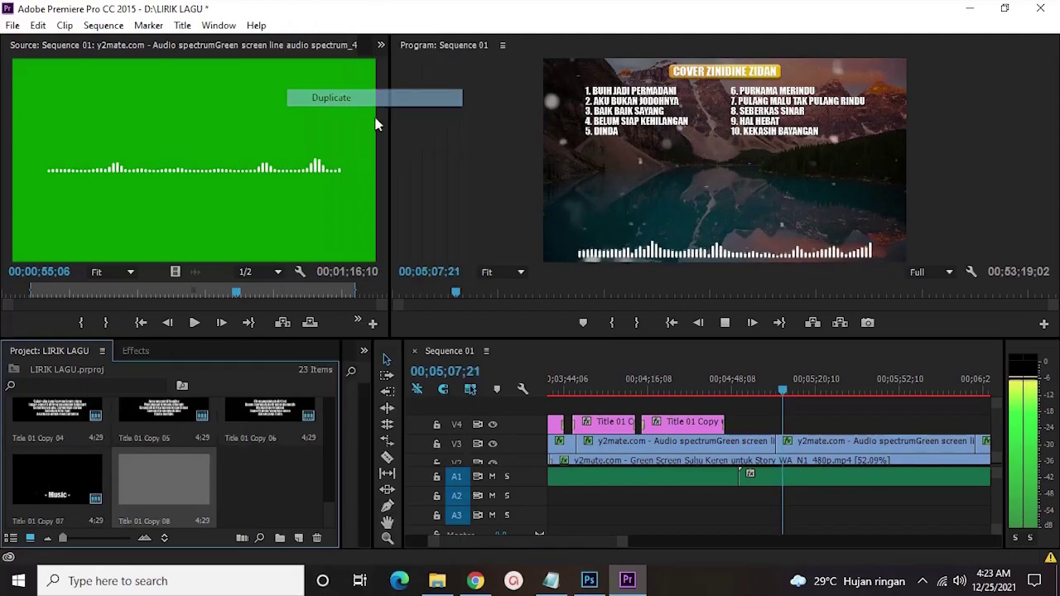
# - Replace the text in Title 01 Copy 08 with the copied "Ini salahku" verse and close the title editor
pyautogui.doubleClick(160, 478)
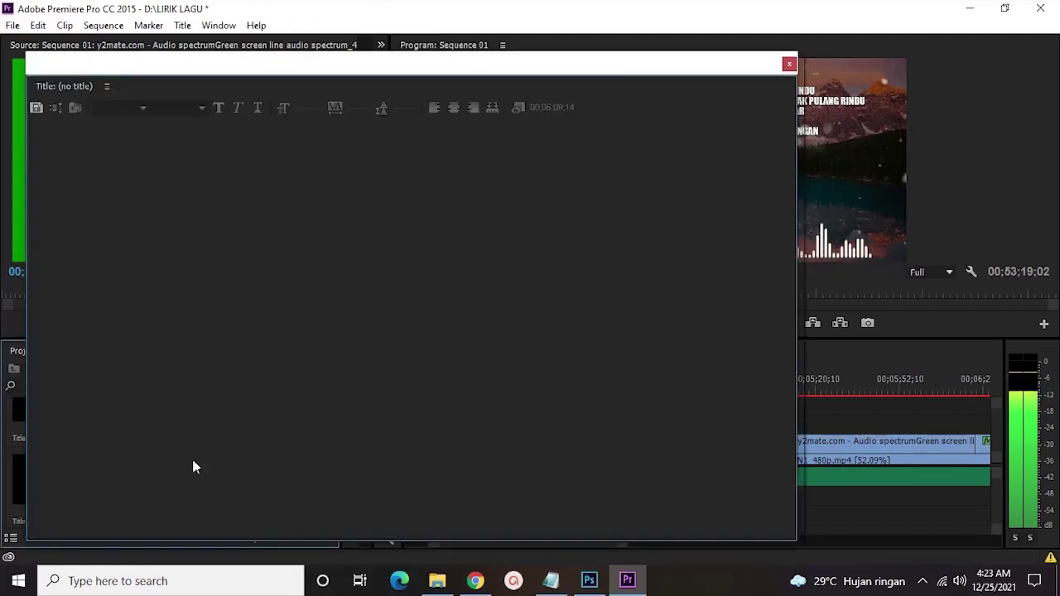
pyautogui.hotkey('ctrl', 'v')
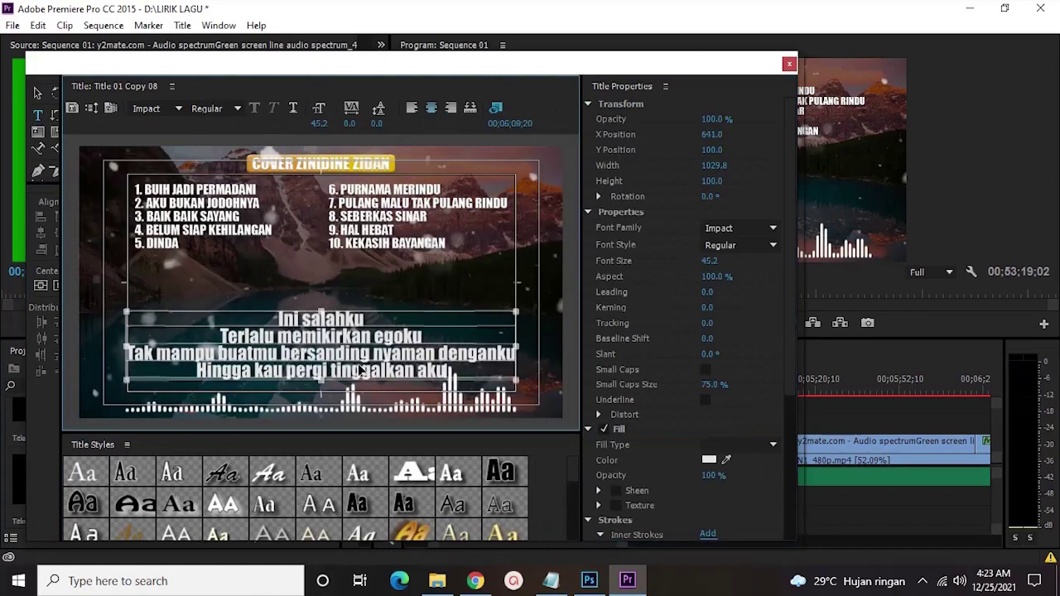
pyautogui.click(790, 65)
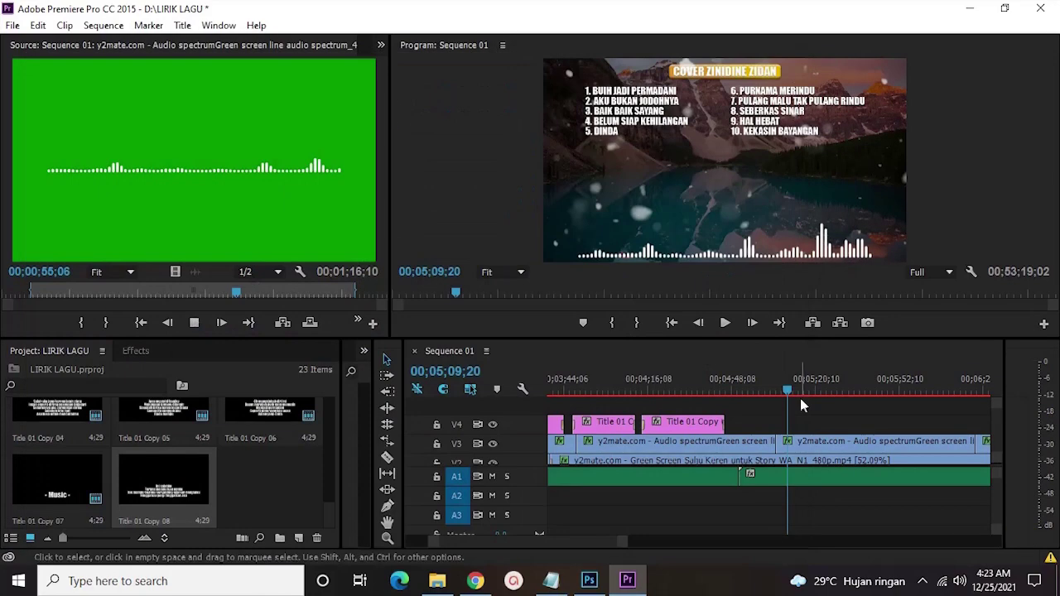
# - Play up to the first verse of the second song and place Title 01 Copy 08 on V4 near 00;05;20;15
pyautogui.click(307, 486)
pyautogui.click(846, 487)
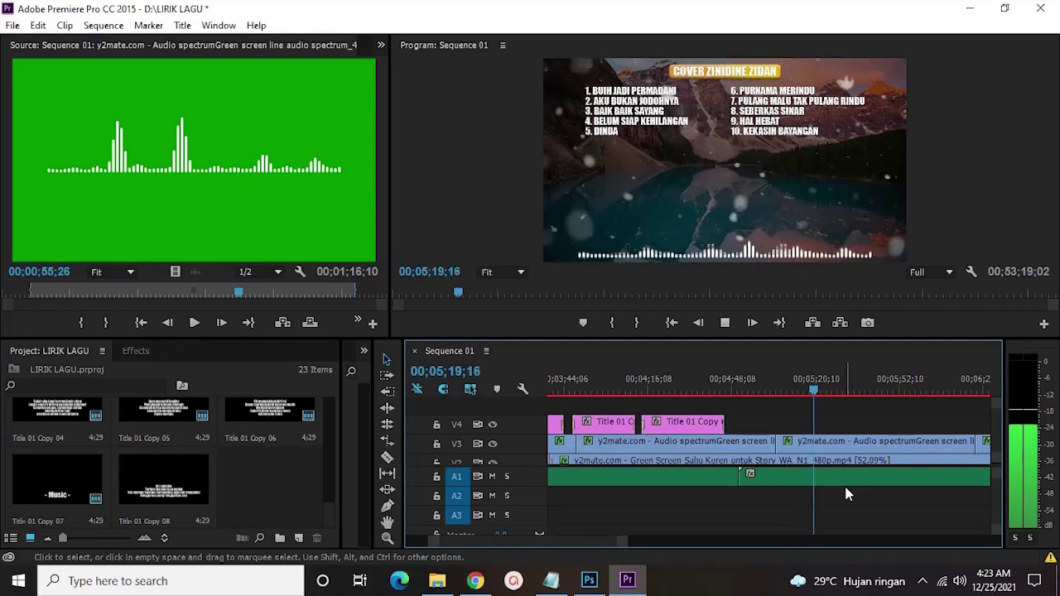
pyautogui.press('space')
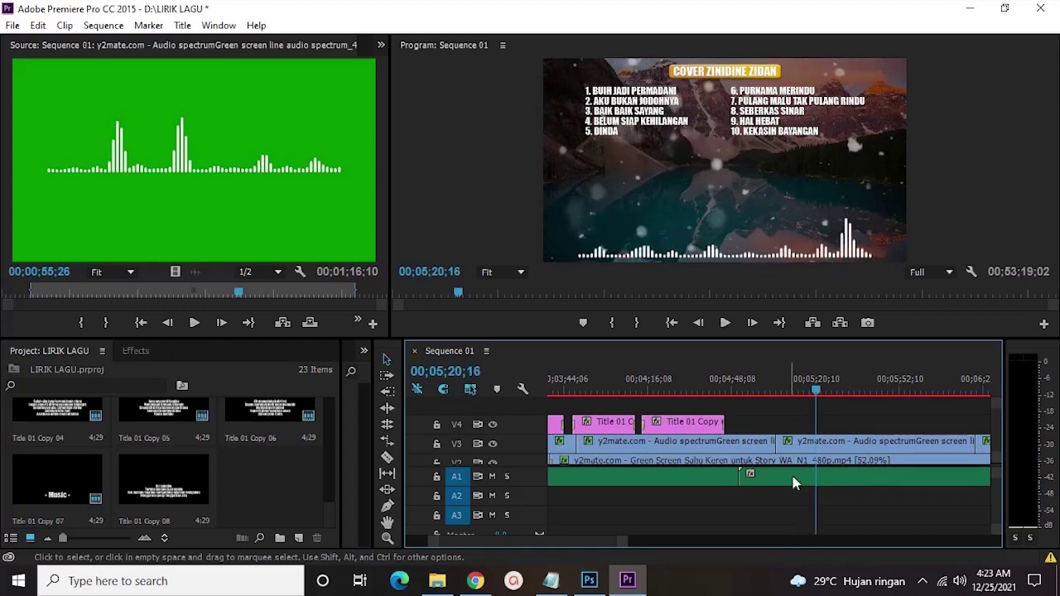
pyautogui.moveTo(625, 546); pyautogui.dragTo(515, 550)
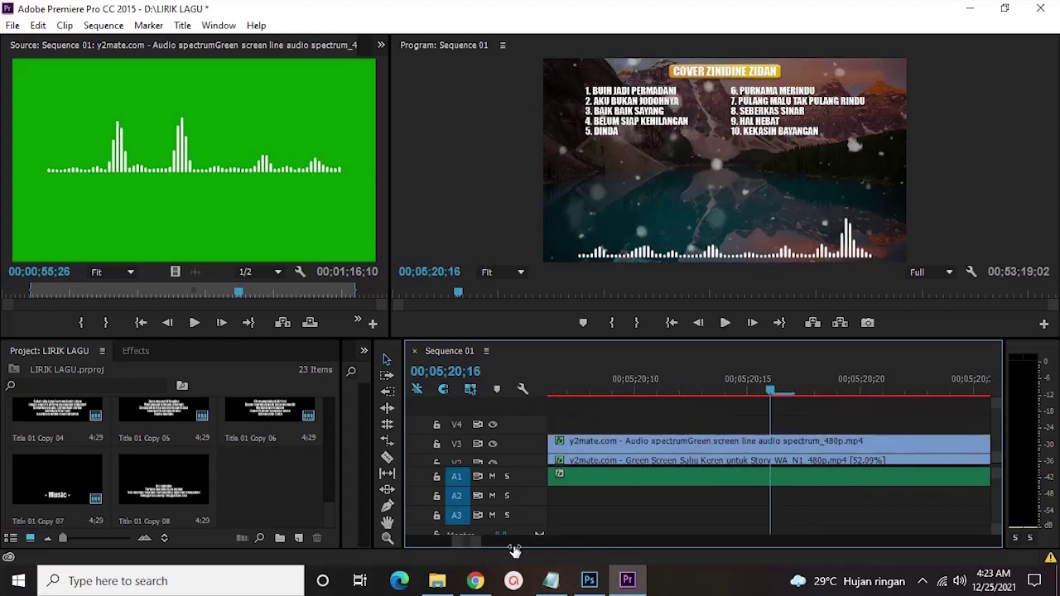
pyautogui.moveTo(197, 479); pyautogui.dragTo(750, 419)
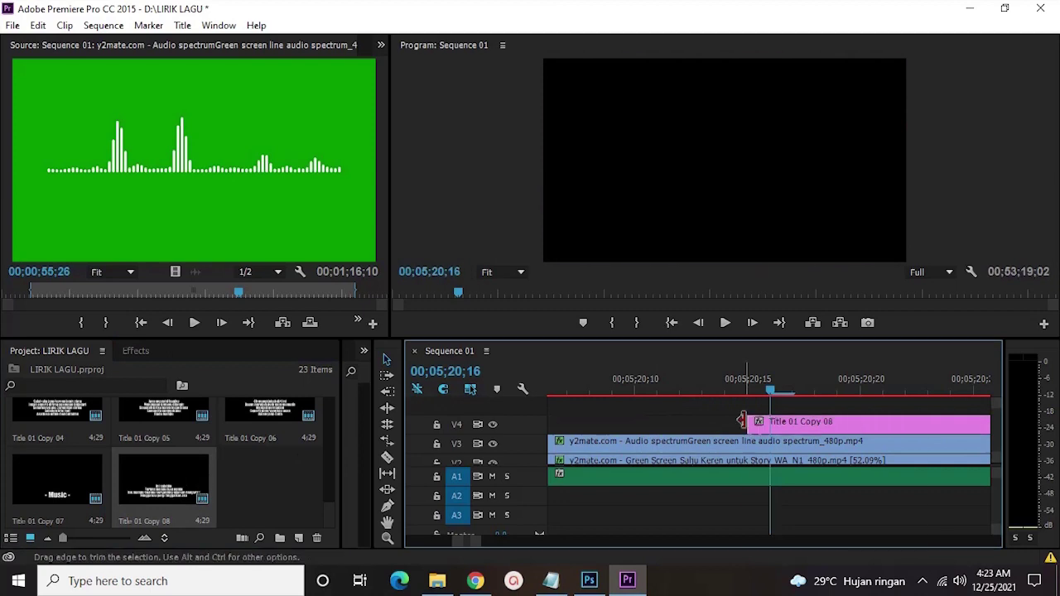
# - Apply the default transition to the start of the "Ini salahku" title and shift the clip slightly earlier
pyautogui.rightClick(746, 421)
pyautogui.click(802, 521)
pyautogui.click(727, 380)
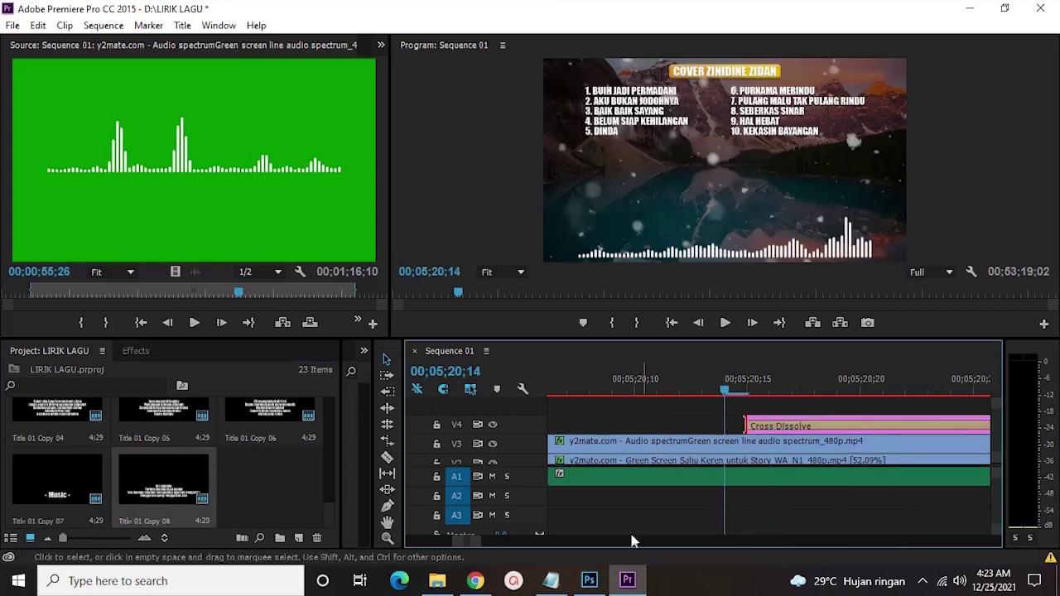
pyautogui.moveTo(500, 536); pyautogui.dragTo(514, 538)
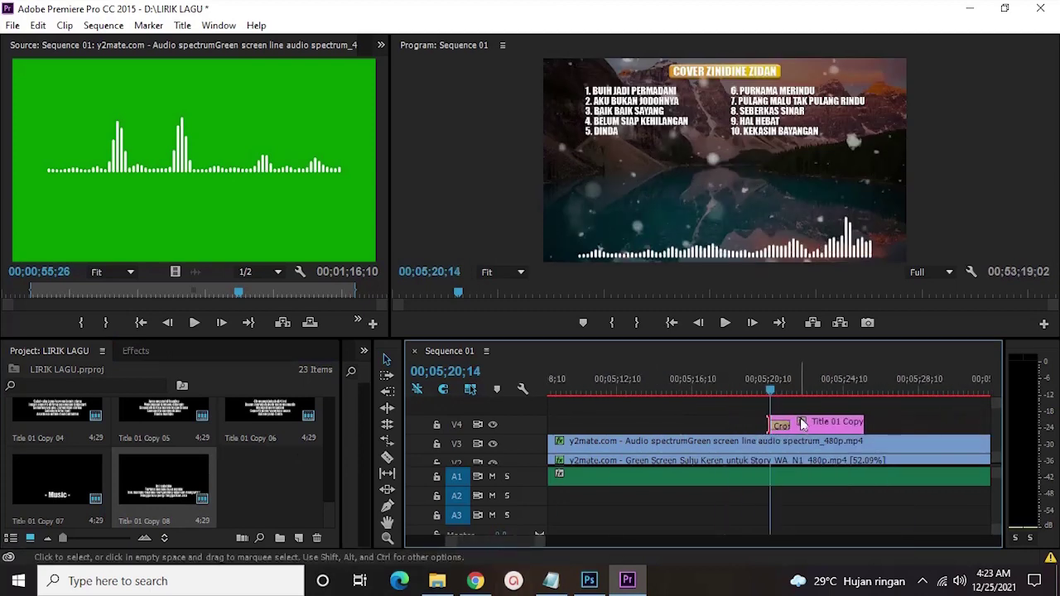
pyautogui.moveTo(801, 426); pyautogui.dragTo(800, 427)
# - Play the verse, lengthen its title to about 00;05;30, and apply the default transition at its end
pyautogui.press('space')
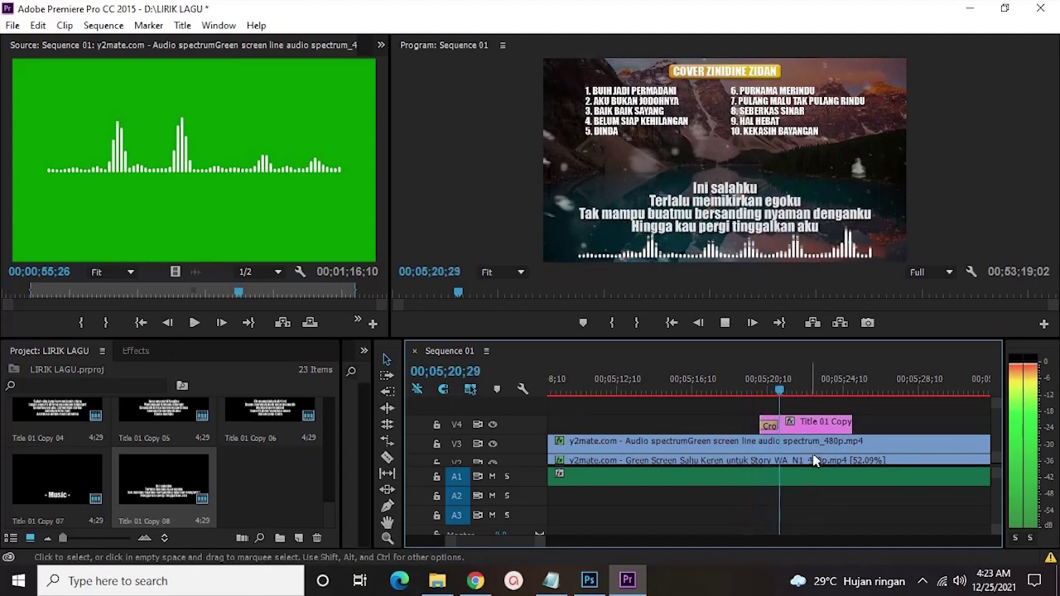
pyautogui.moveTo(851, 424); pyautogui.dragTo(957, 424)
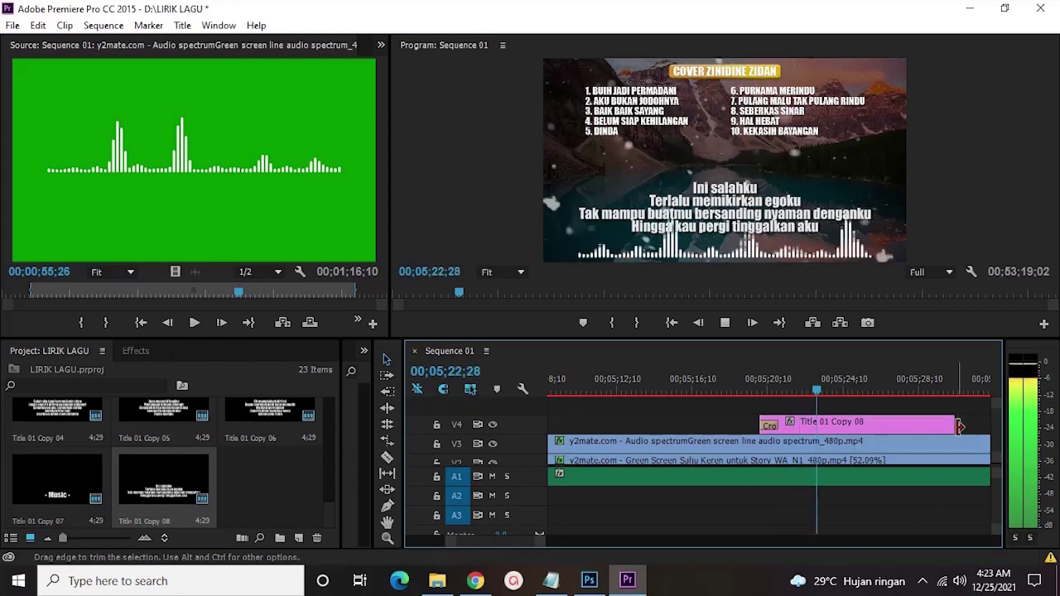
pyautogui.rightClick(957, 425)
pyautogui.click(997, 523)
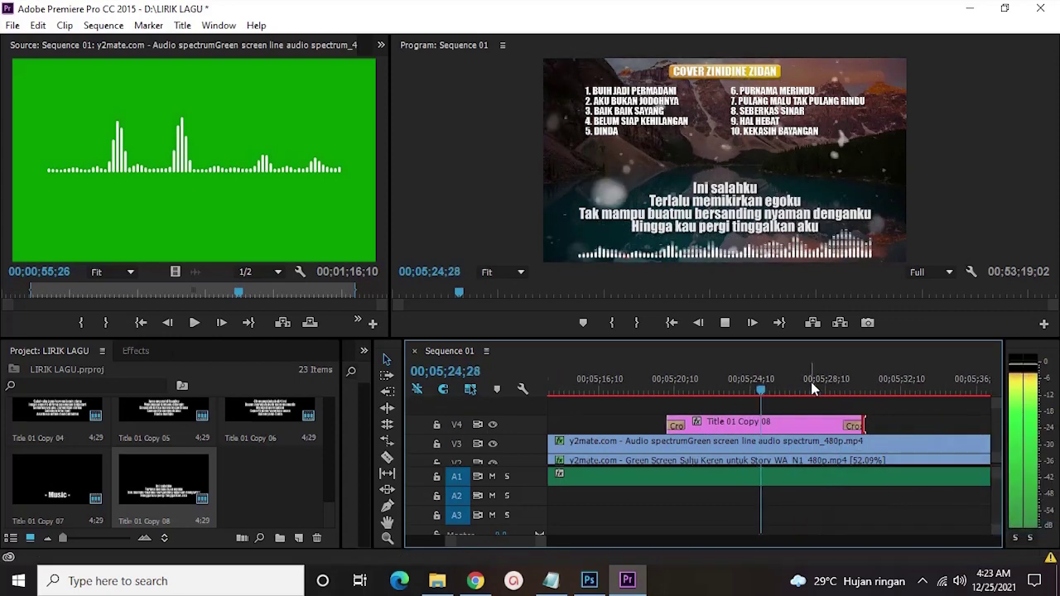
# - Extend the end of the "Ini salahku" title in stages during playback to about 00;05;48, where the verse finishes
pyautogui.click(843, 390)
pyautogui.click(725, 323)
pyautogui.moveTo(771, 425); pyautogui.dragTo(904, 424)
pyautogui.press('space')
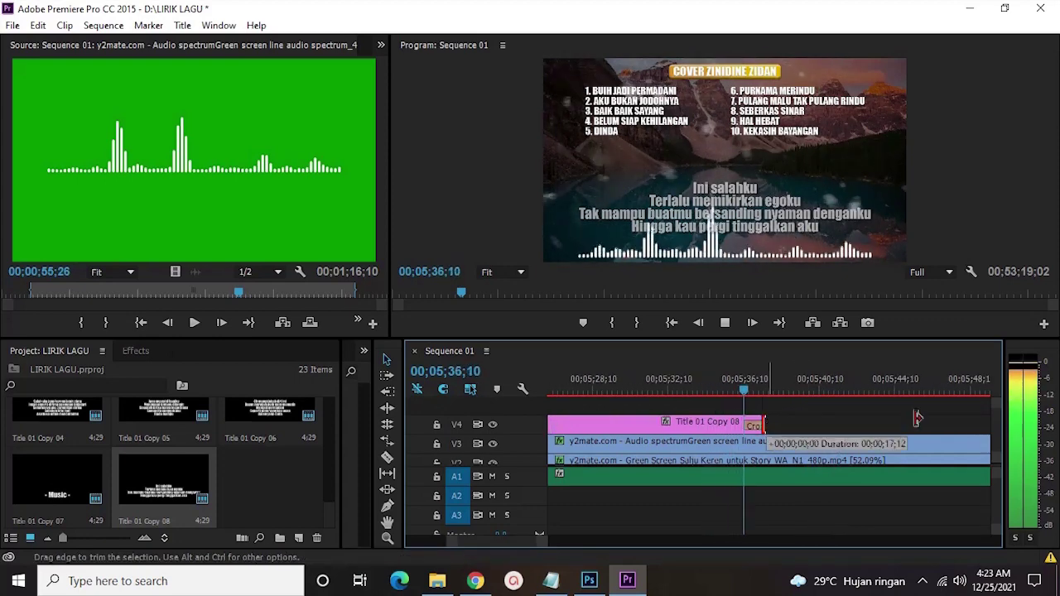
pyautogui.moveTo(918, 418); pyautogui.dragTo(914, 420)
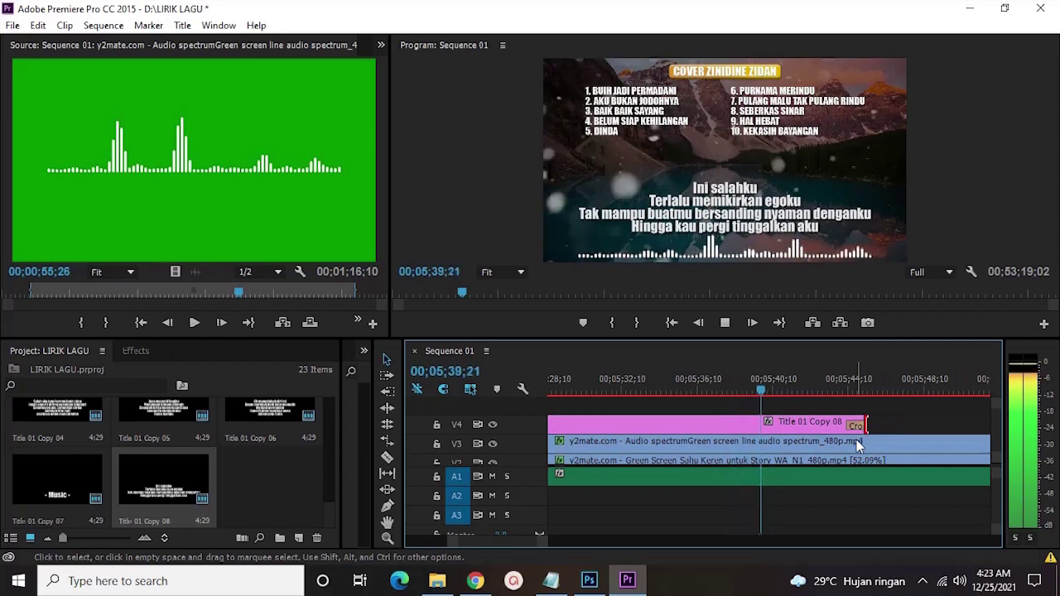
pyautogui.click(829, 392)
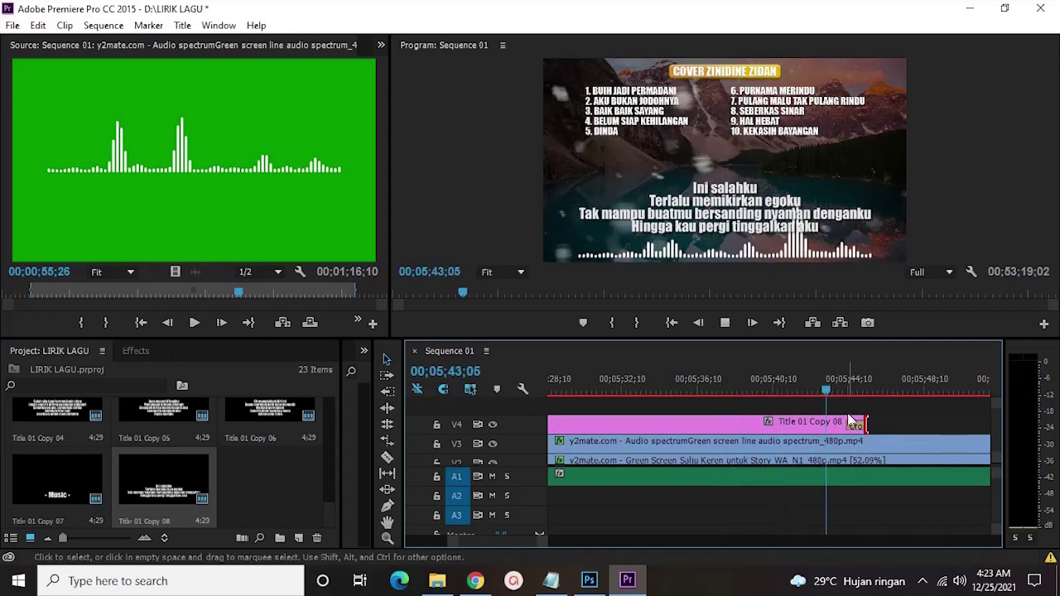
pyautogui.moveTo(867, 425); pyautogui.dragTo(903, 426)
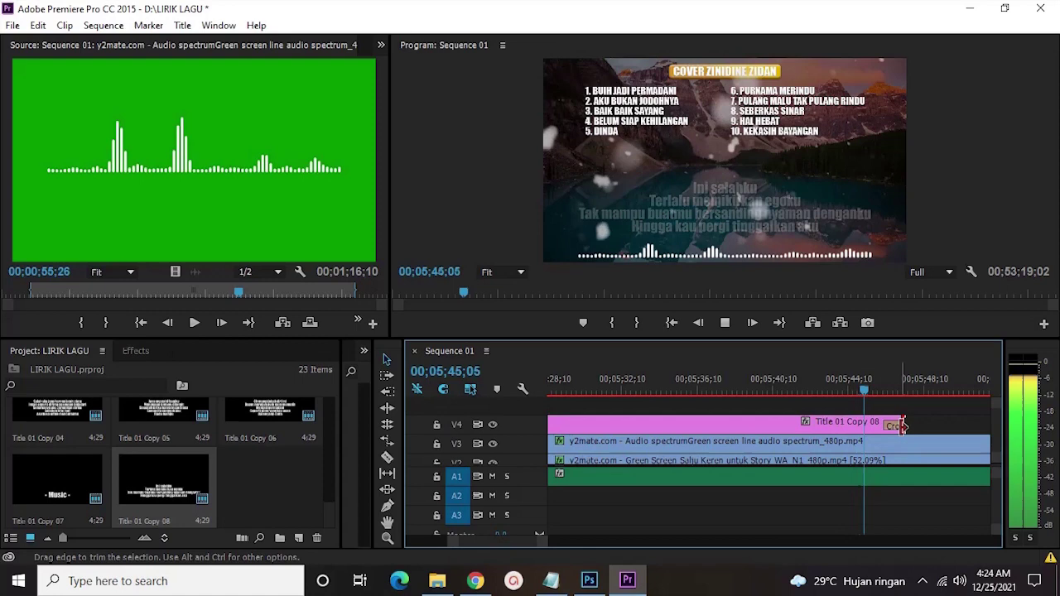
pyautogui.scroll(-2, 836, 448)
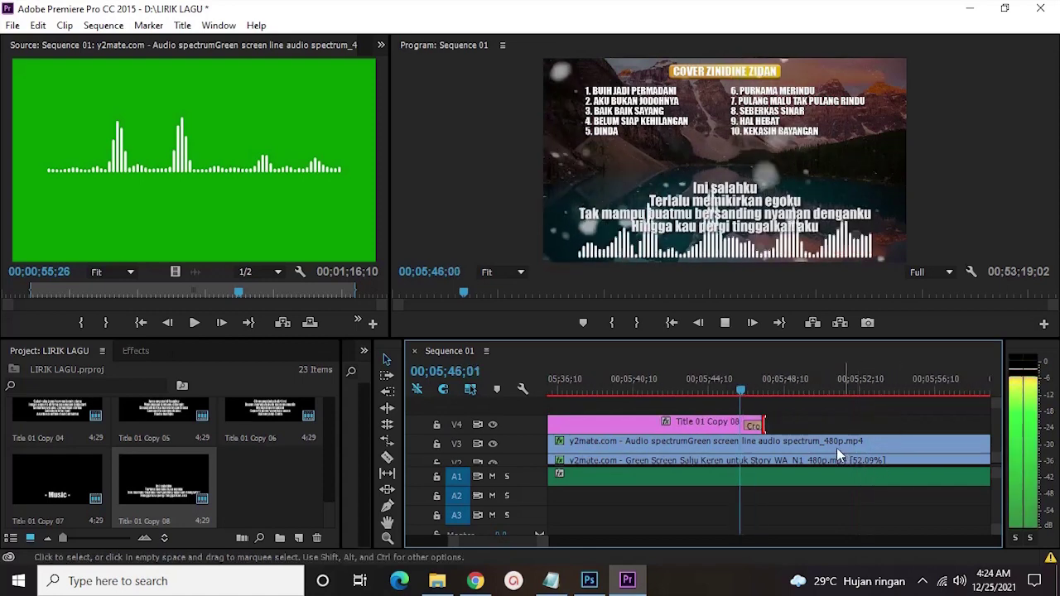
pyautogui.moveTo(762, 425); pyautogui.dragTo(786, 425)
pyautogui.press('space')
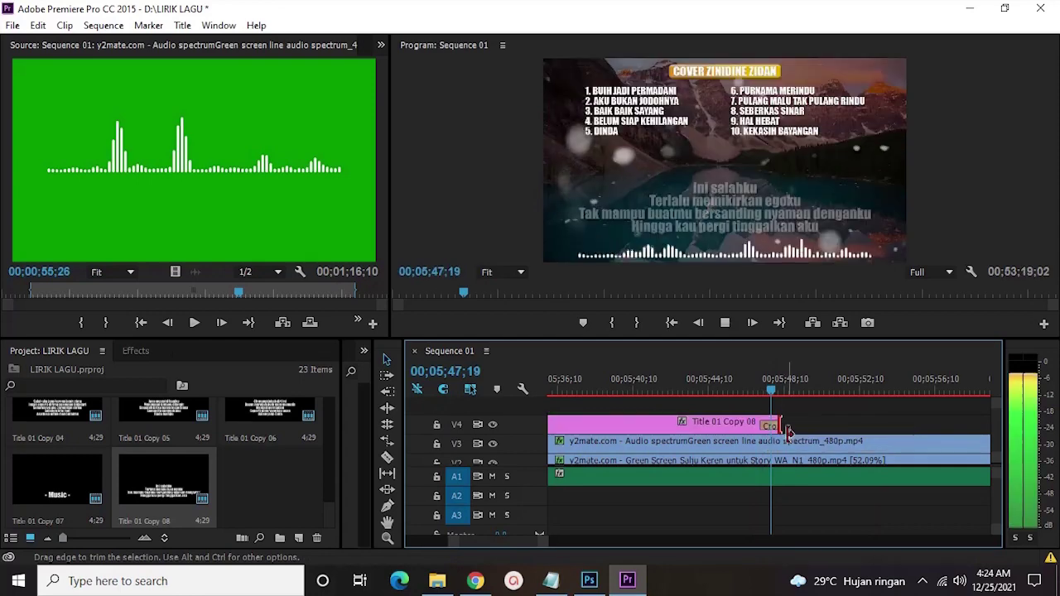
# - Stop playback near 00;05;50, copy the "Terlambat sudah" verse from the lyrics page in Chrome, and return to Premiere Pro
pyautogui.scroll(-1, 762, 450)
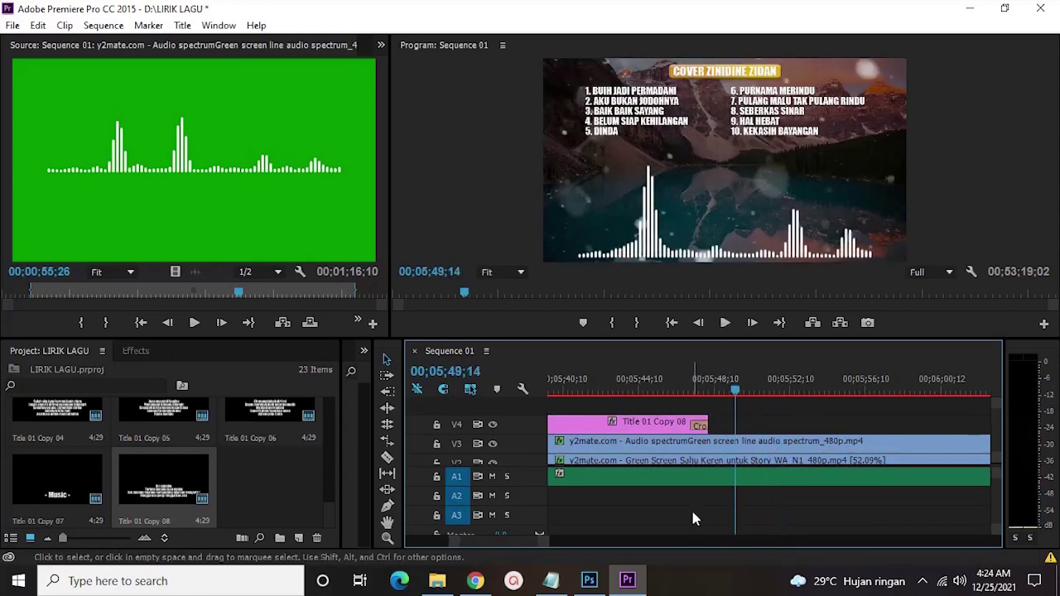
pyautogui.scroll(-1, 694, 502)
pyautogui.press('space')
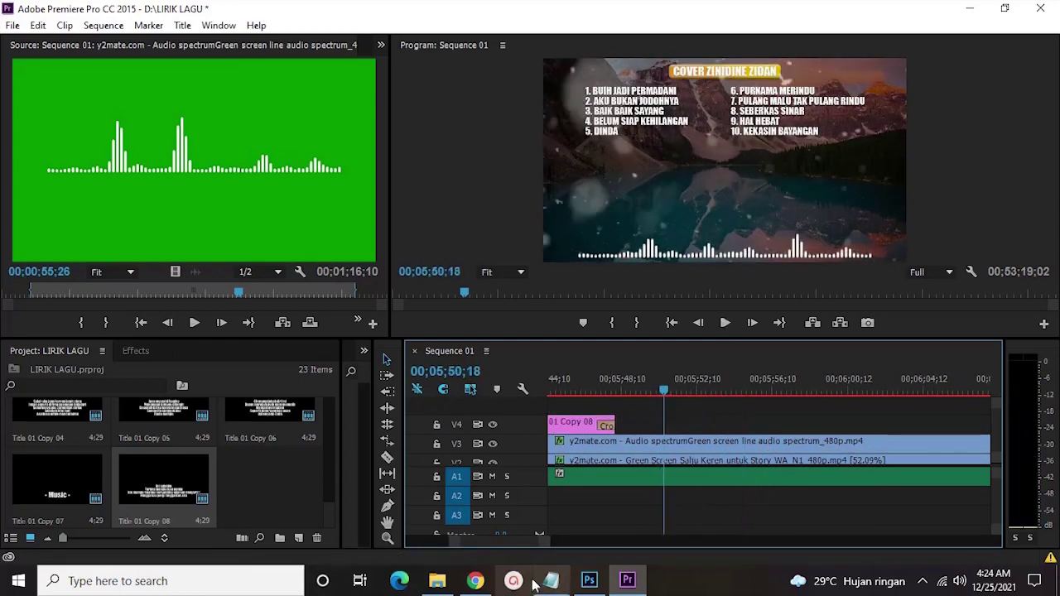
pyautogui.click(474, 580)
pyautogui.moveTo(149, 247); pyautogui.dragTo(358, 295)
pyautogui.click(627, 580)
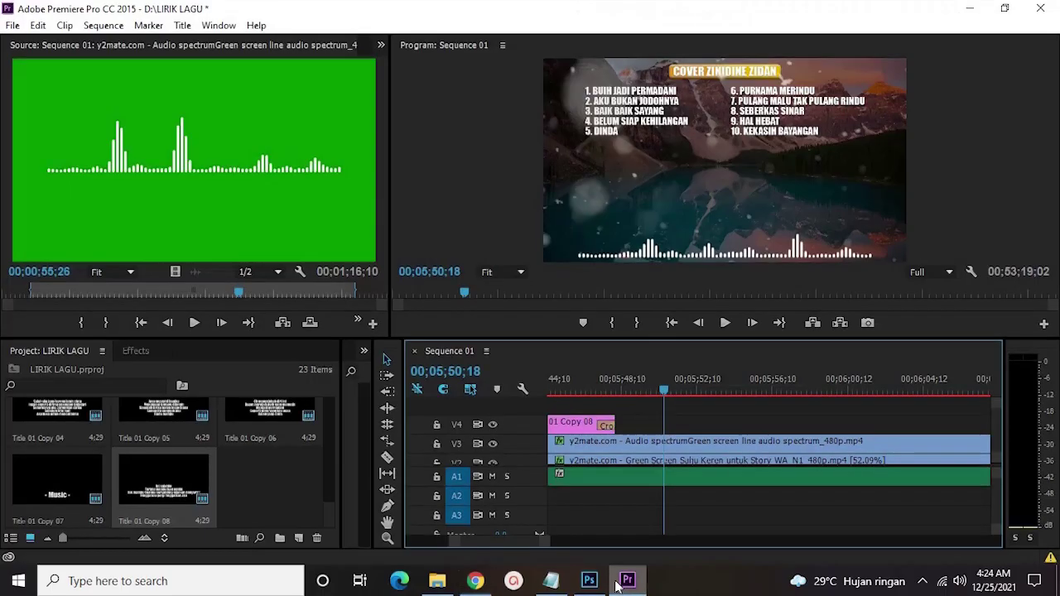
# - Duplicate Title 01 Copy 08, replace the duplicate's text with the "Terlambat sudah" verse, and close the title editor
pyautogui.rightClick(174, 499)
pyautogui.click(278, 99)
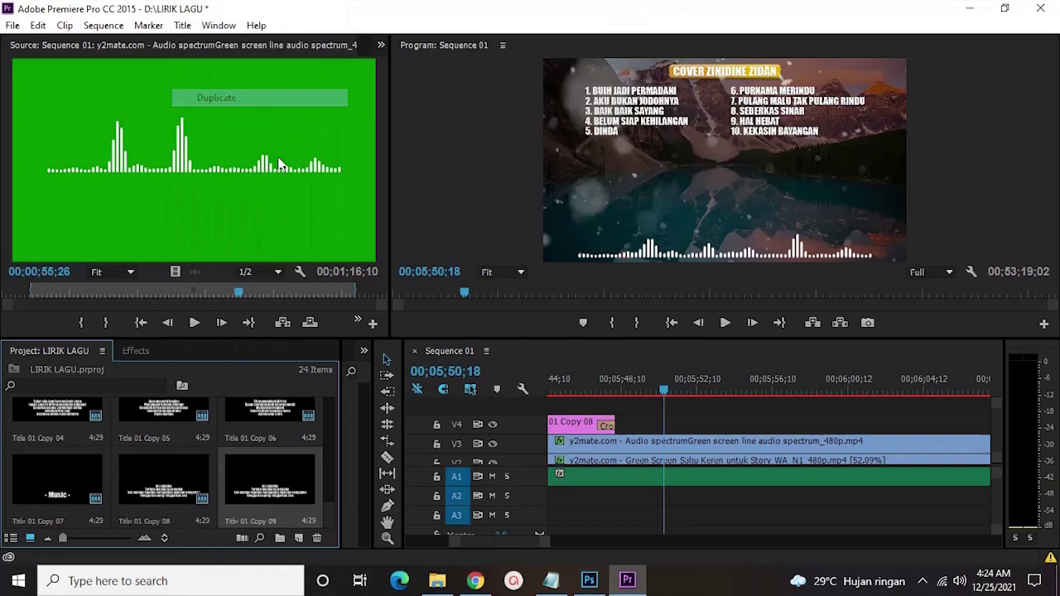
pyautogui.doubleClick(281, 495)
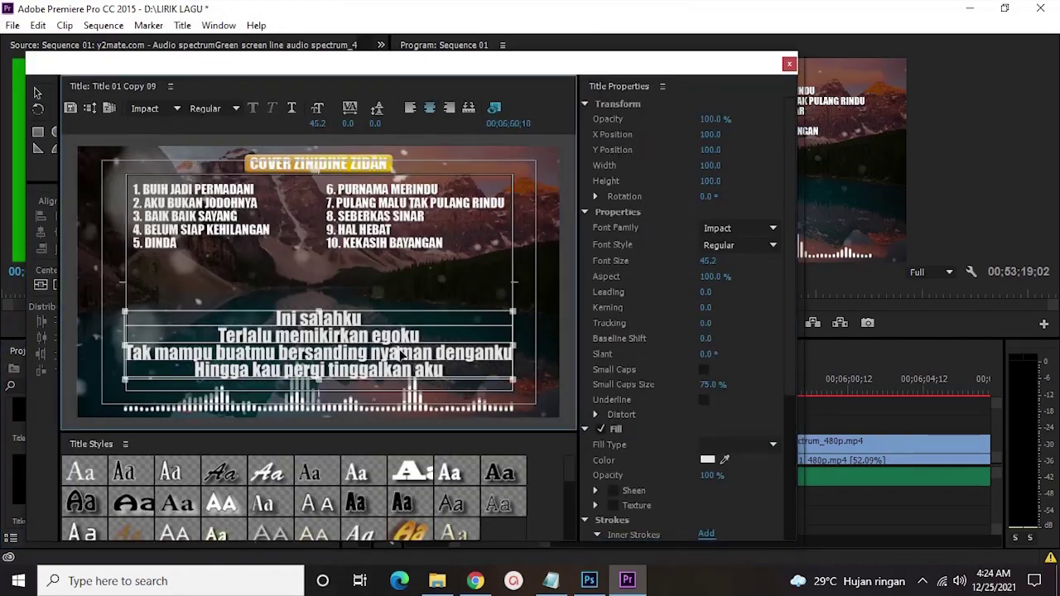
pyautogui.click(790, 65)
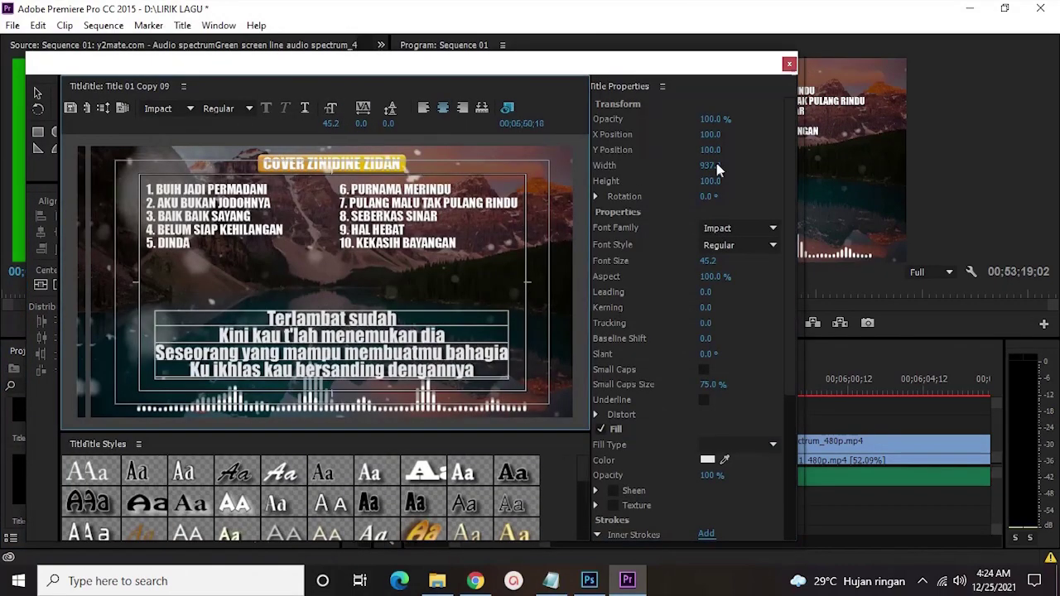
# - Place the "Terlambat sudah" title on V4 at about 00;05;49;17 with a default transition at its start, and play from there
pyautogui.moveTo(273, 518); pyautogui.dragTo(659, 423)
pyautogui.rightClick(644, 421)
pyautogui.click(613, 362)
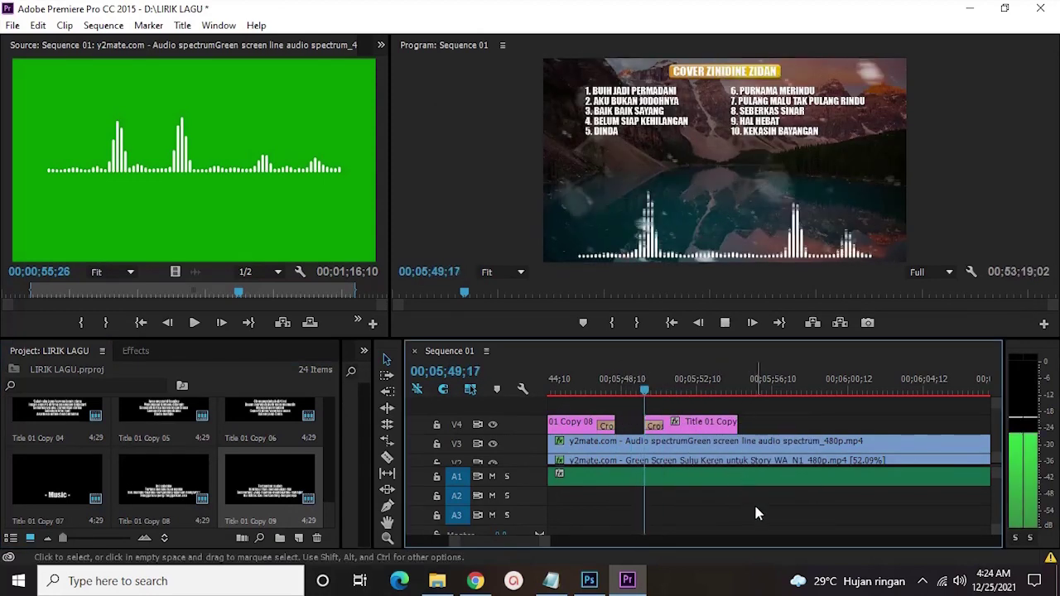
# - Extend the "Terlambat sudah" title on V4 to about 00;06;12;17 and add a default transition at its end
pyautogui.moveTo(736, 422); pyautogui.dragTo(911, 425)
pyautogui.rightClick(910, 425)
pyautogui.click(959, 523)
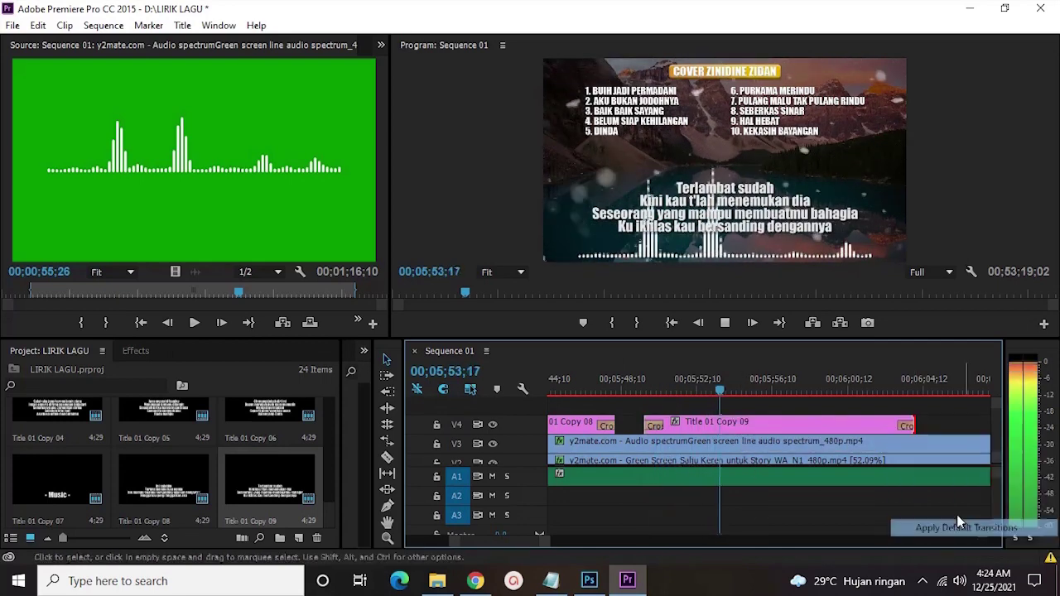
pyautogui.scroll(-5, 898, 453)
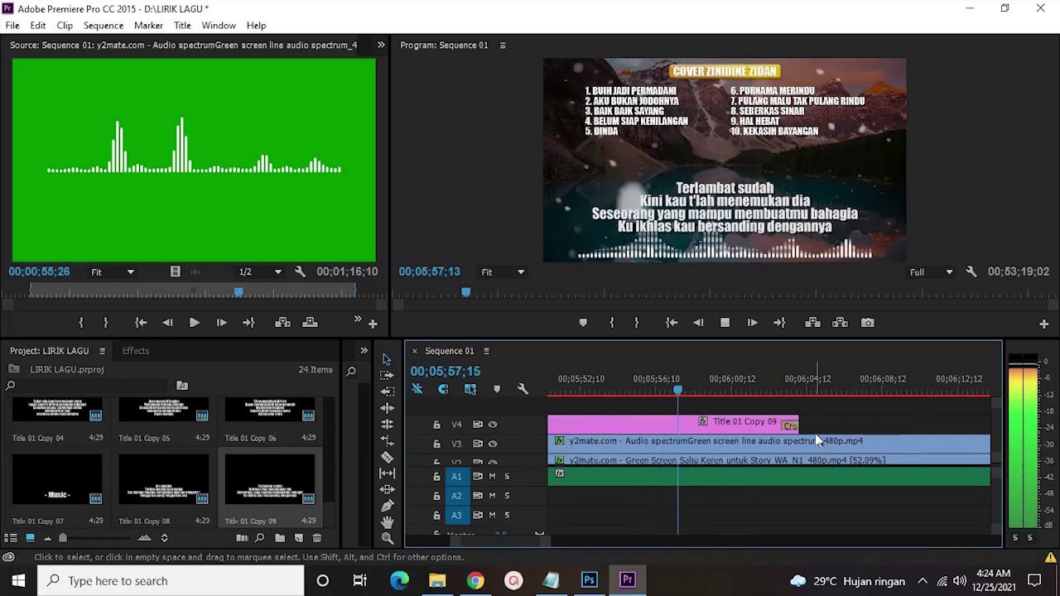
pyautogui.moveTo(810, 429); pyautogui.dragTo(952, 424)
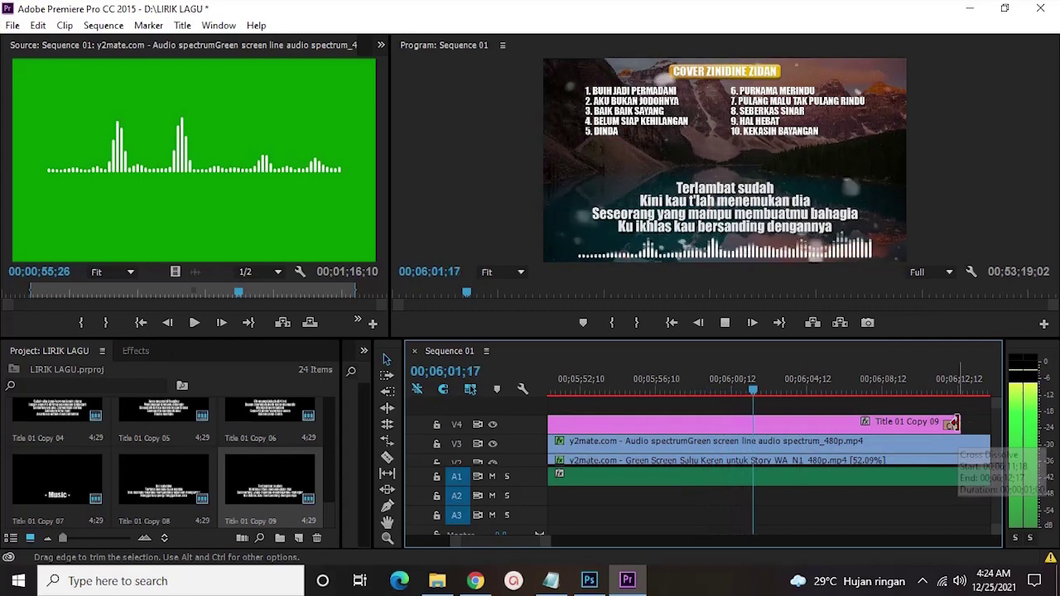
# - Skip ahead in the playback and adjust the end of the "Terlambat sudah" title to about 00;06;17;26, where the verse finishes
pyautogui.scroll(-2, 951, 427)
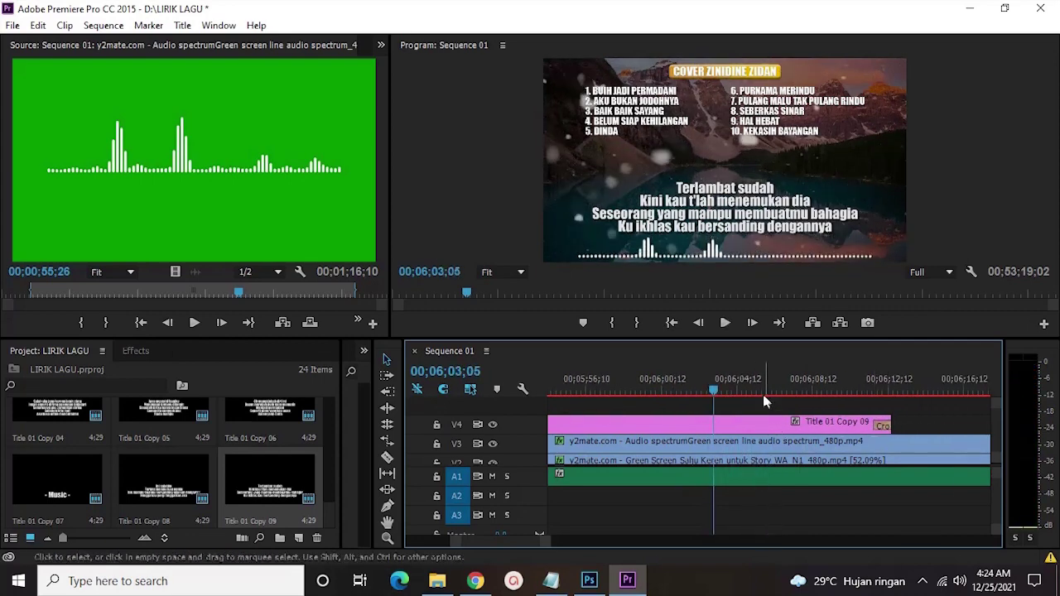
pyautogui.click(843, 394)
pyautogui.scroll(-4, 845, 406)
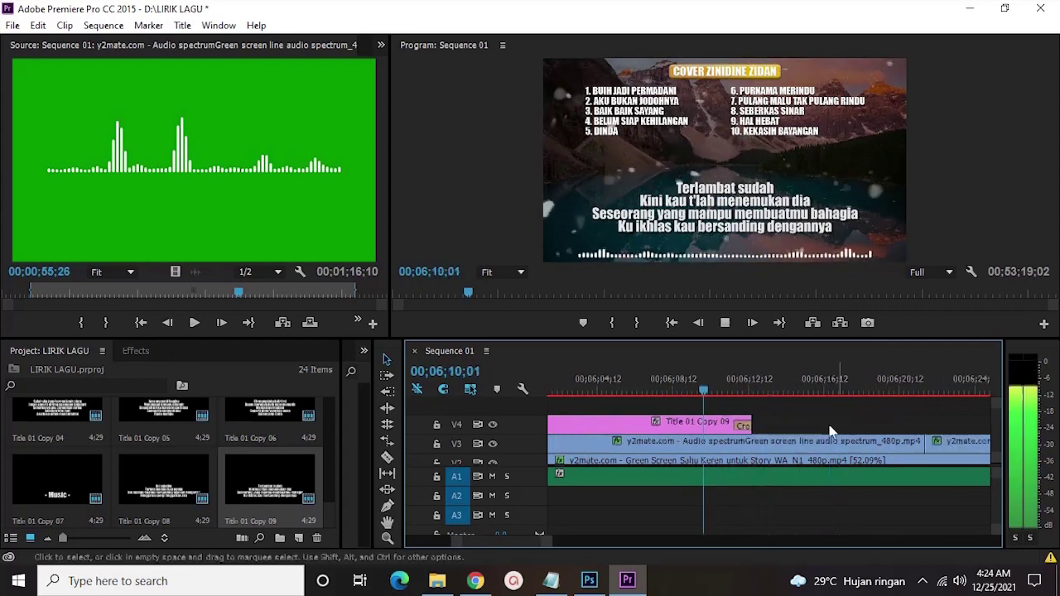
pyautogui.press('space')
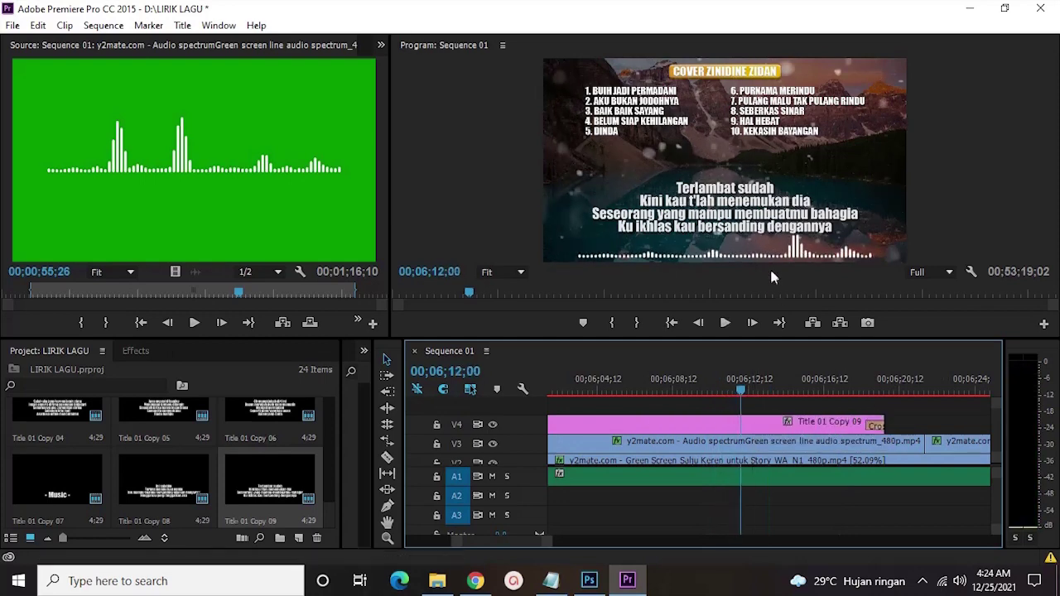
pyautogui.click(797, 380)
pyautogui.press('space')
pyautogui.moveTo(882, 422)
pyautogui.mouseDown()
pyautogui.moveTo(838, 420)
pyautogui.moveTo(865, 422)
pyautogui.mouseUp()
pyautogui.press('space')
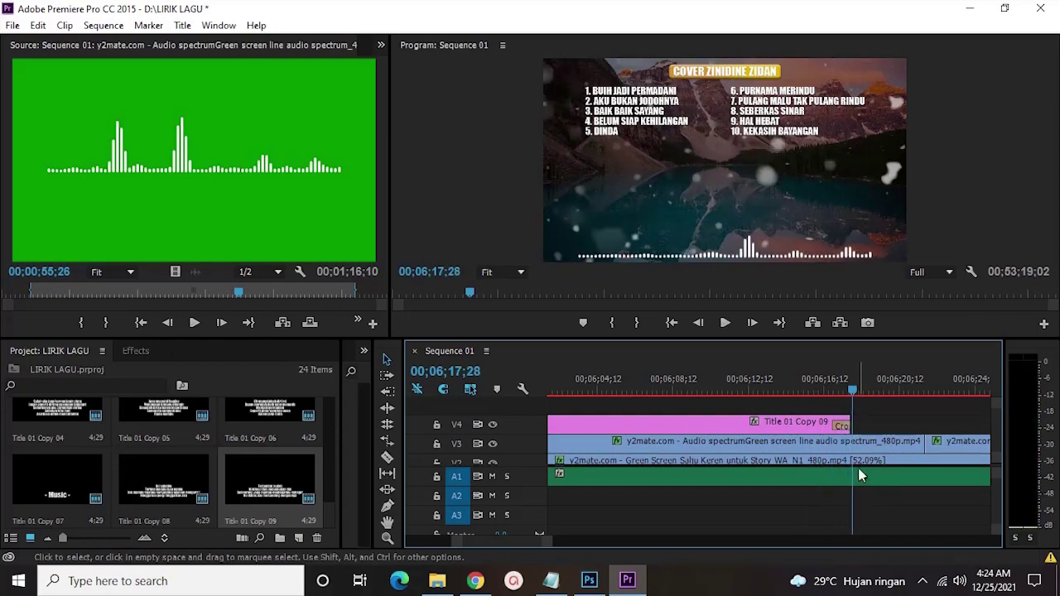
# - Play on to about 00;06;19;14, copy the "Aku titipkan dia" verse from the lyrics page in Chrome, and return to Premiere Pro
pyautogui.press('space')
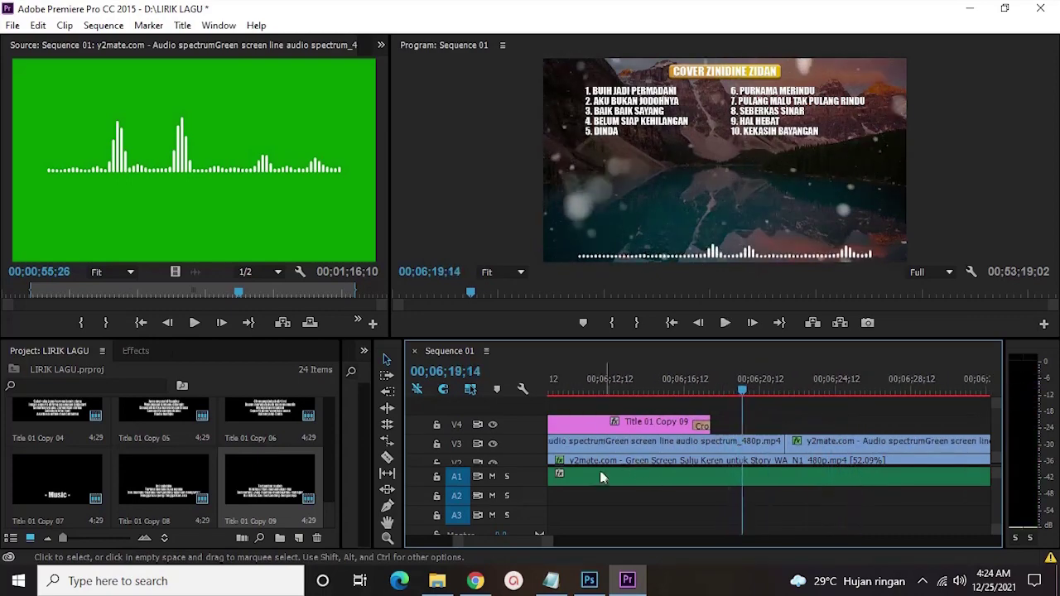
pyautogui.click(477, 581)
pyautogui.moveTo(154, 323); pyautogui.dragTo(336, 362)
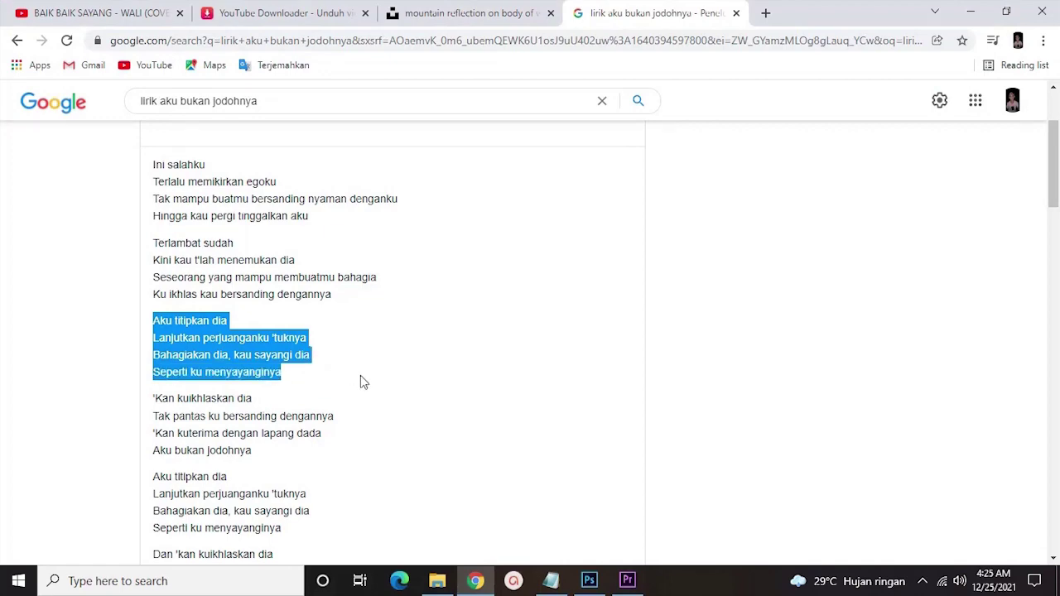
pyautogui.click(627, 580)
# - Duplicate Title 01 Copy 09, replace the duplicate's text with the "Aku titipkan dia" verse, and close the title editor
pyautogui.rightClick(280, 483)
pyautogui.click(333, 100)
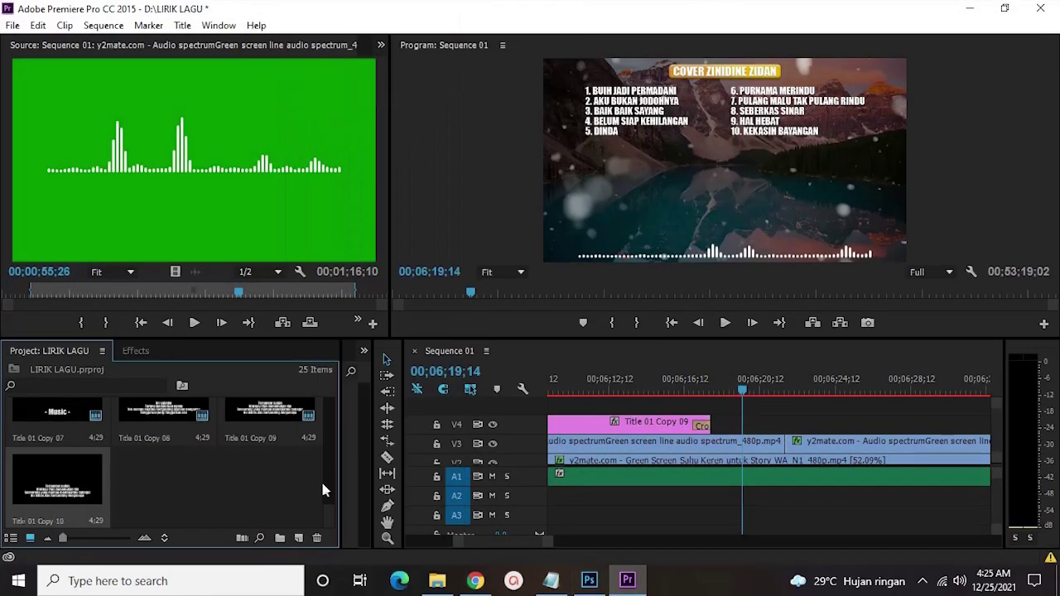
pyautogui.doubleClick(89, 482)
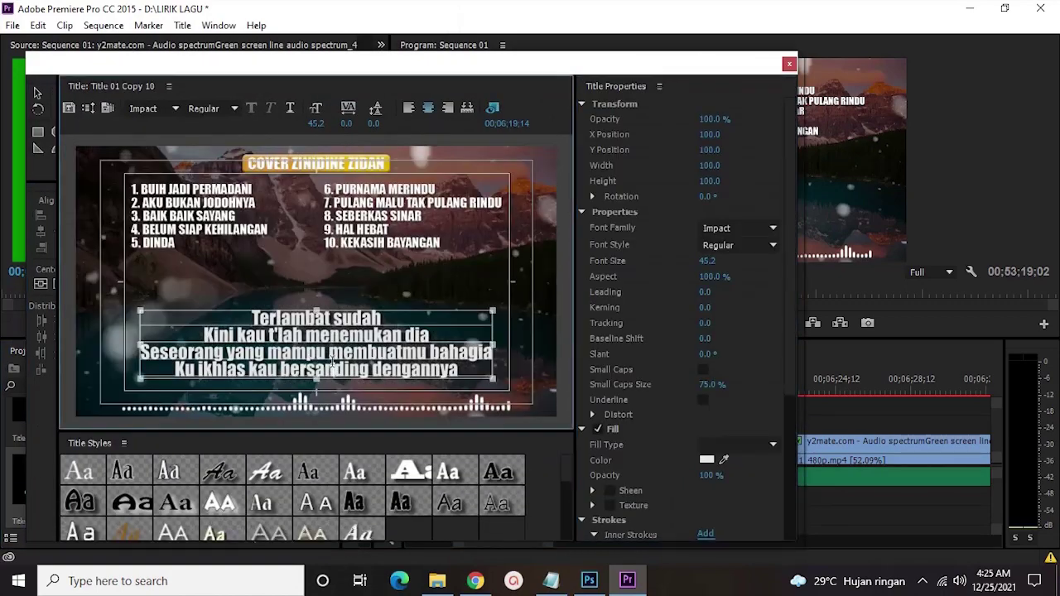
pyautogui.click(788, 65)
# - Place the "Aku titipkan dia" title on V4 at about 00;06;20 with a default transition at its start, and play from there
pyautogui.moveTo(44, 507); pyautogui.dragTo(775, 422)
pyautogui.rightClick(775, 423)
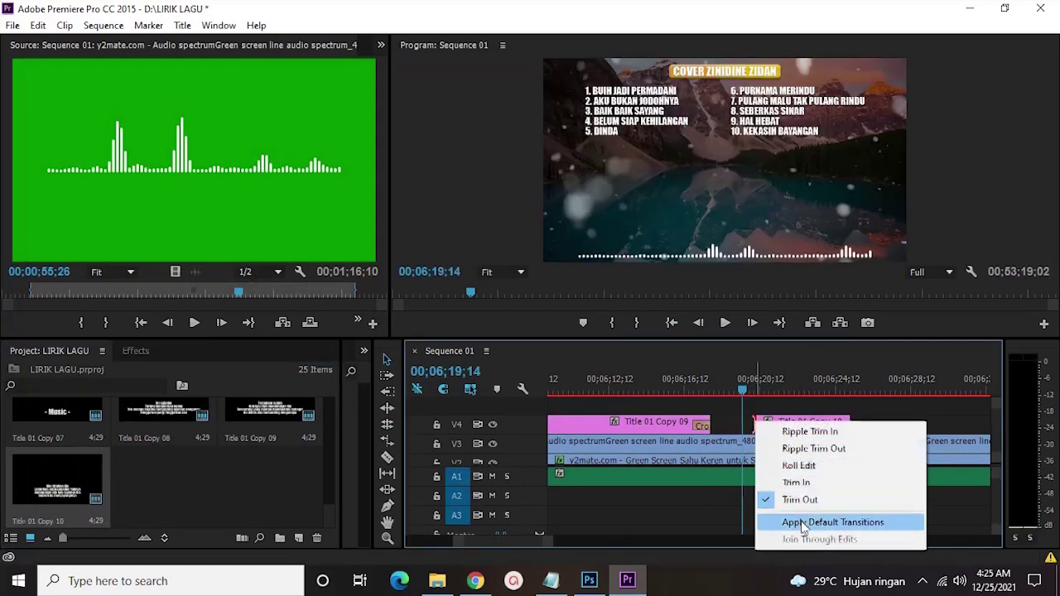
pyautogui.click(799, 518)
pyautogui.press('space')
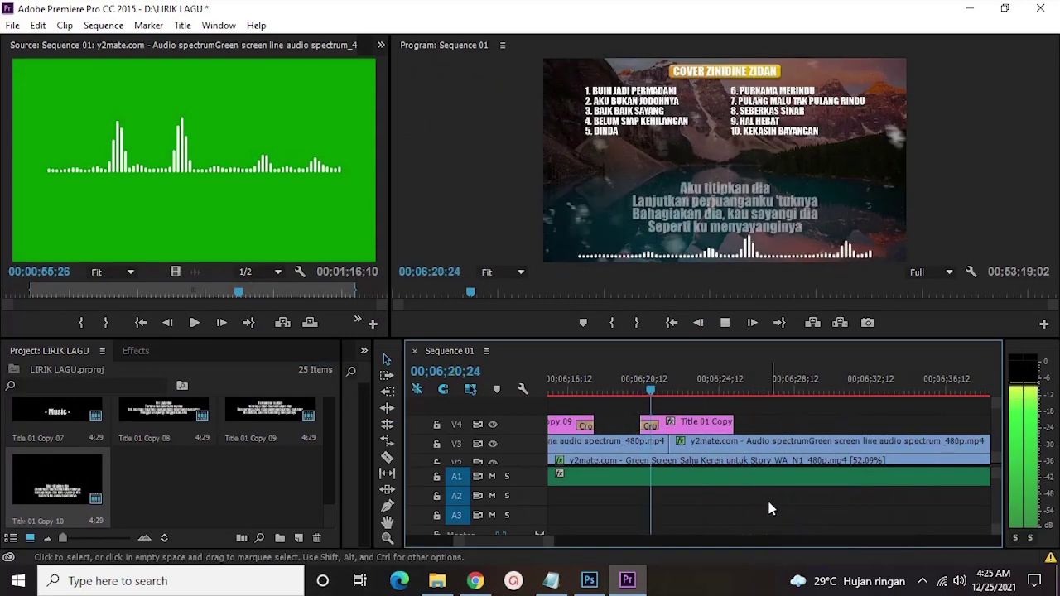
# - Shift the "Aku titipkan dia" title on V4 to start at about 00;06;21;24, in line with the V3 clip cut, and play it back
pyautogui.click(687, 428)
pyautogui.moveTo(687, 428); pyautogui.dragTo(714, 426)
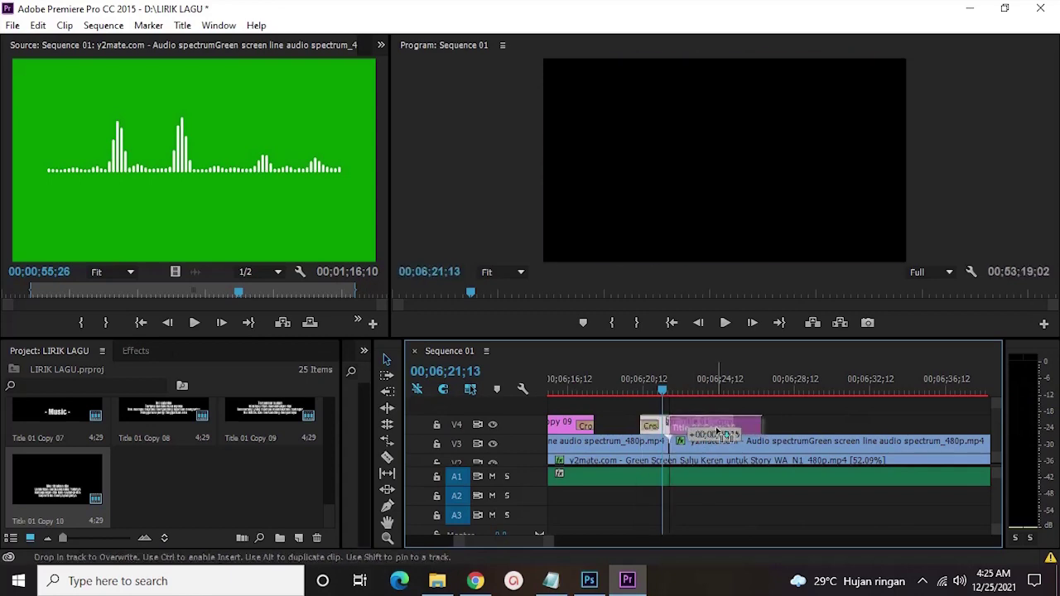
pyautogui.press('space')
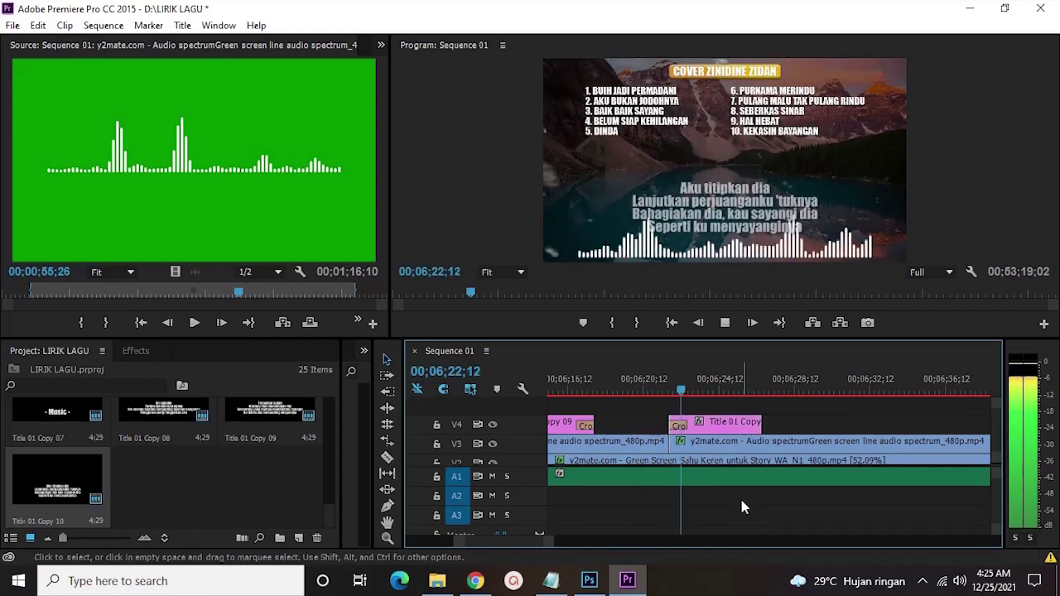
pyautogui.click(739, 493)
pyautogui.press('space')
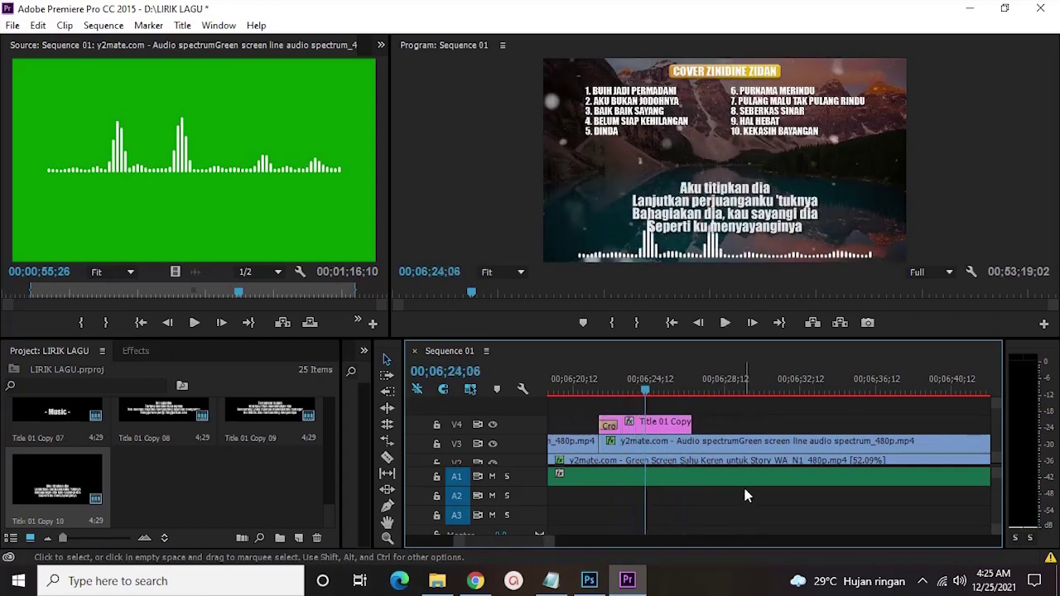
# - Extend the end of the "Aku titipkan dia" title to about 00;06;34 and briefly play the sequence
pyautogui.scroll(-2, 743, 495)
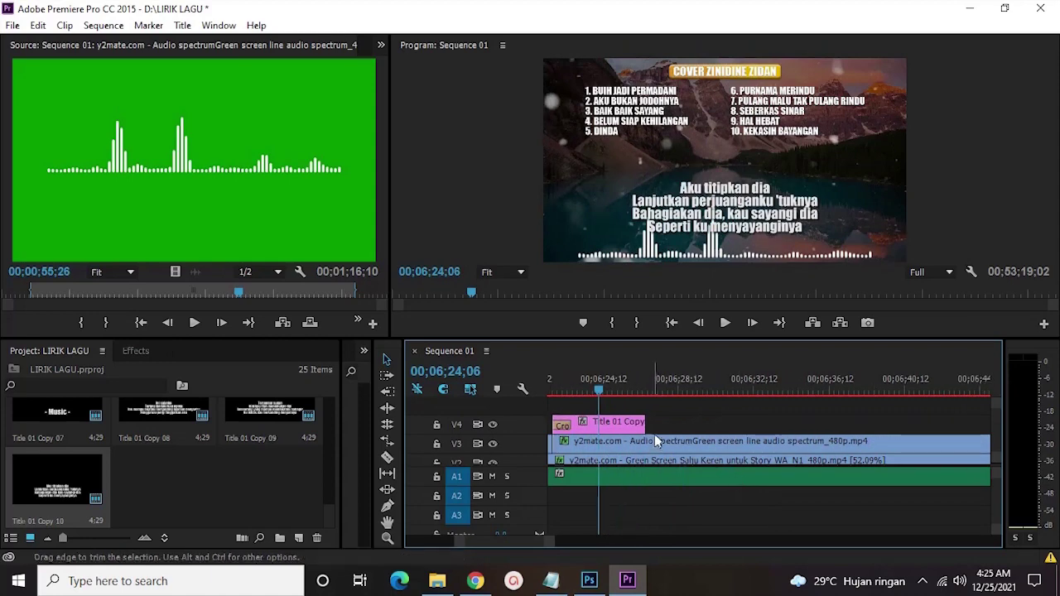
pyautogui.moveTo(791, 423); pyautogui.dragTo(789, 424)
pyautogui.press('space')
pyautogui.press('space')
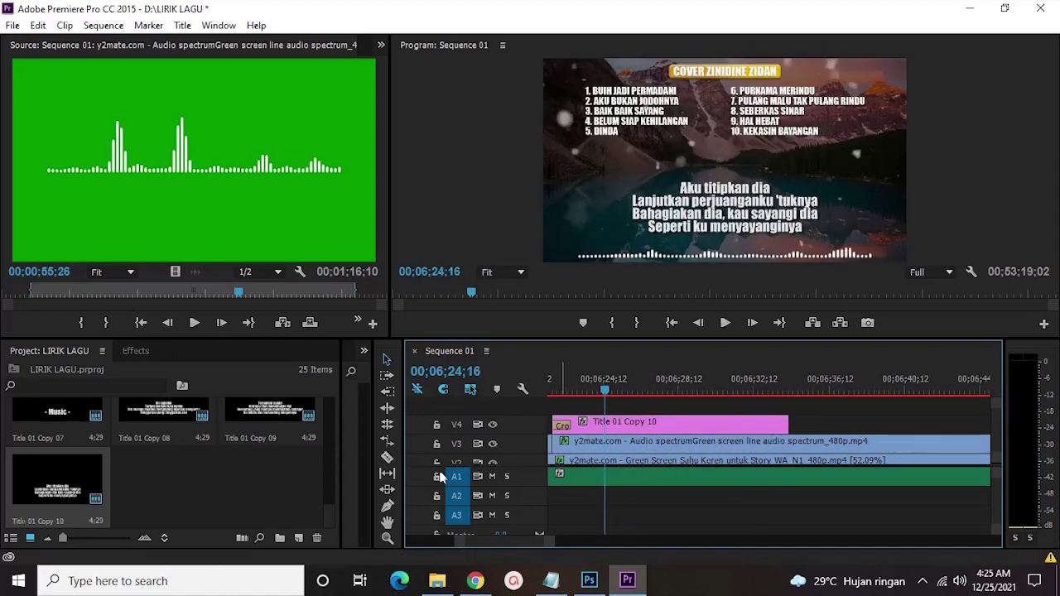
# - Duplicate Title 01 Copy 10 in the project for the next verse
pyautogui.rightClick(83, 489)
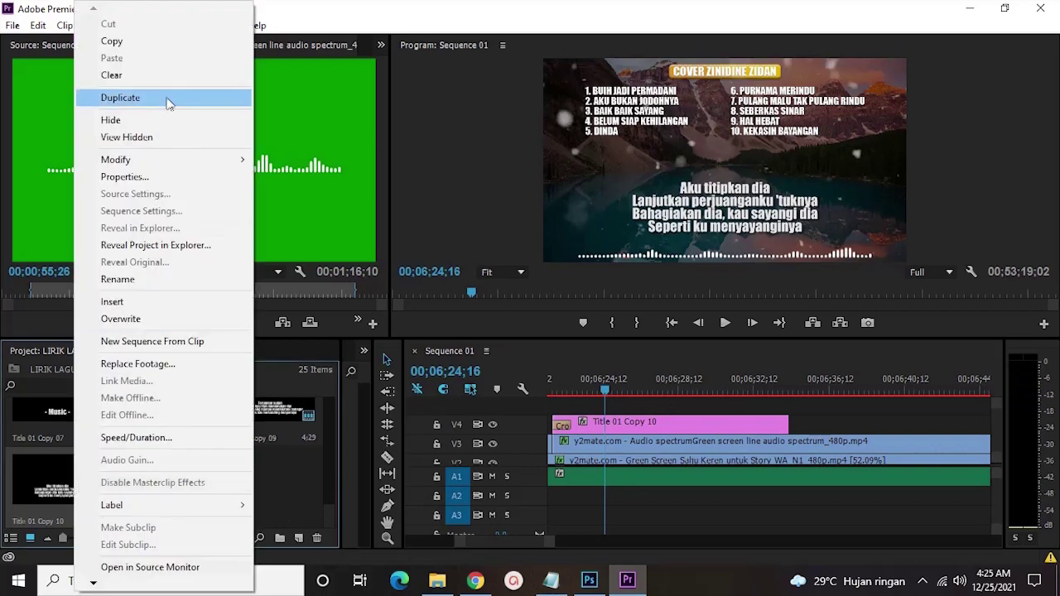
pyautogui.click(176, 106)
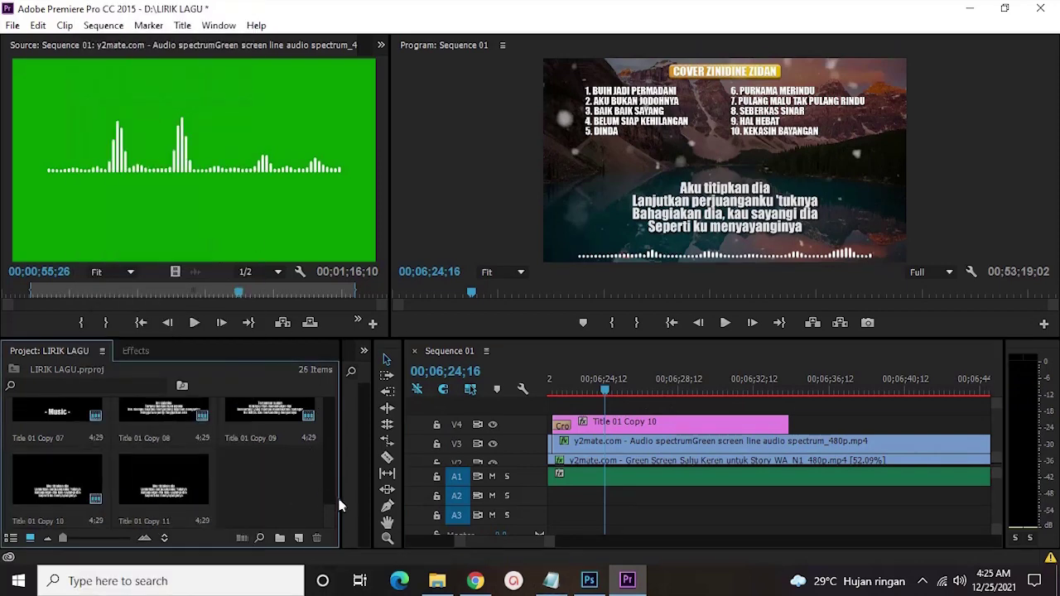
pyautogui.scroll(3, 580, 501)
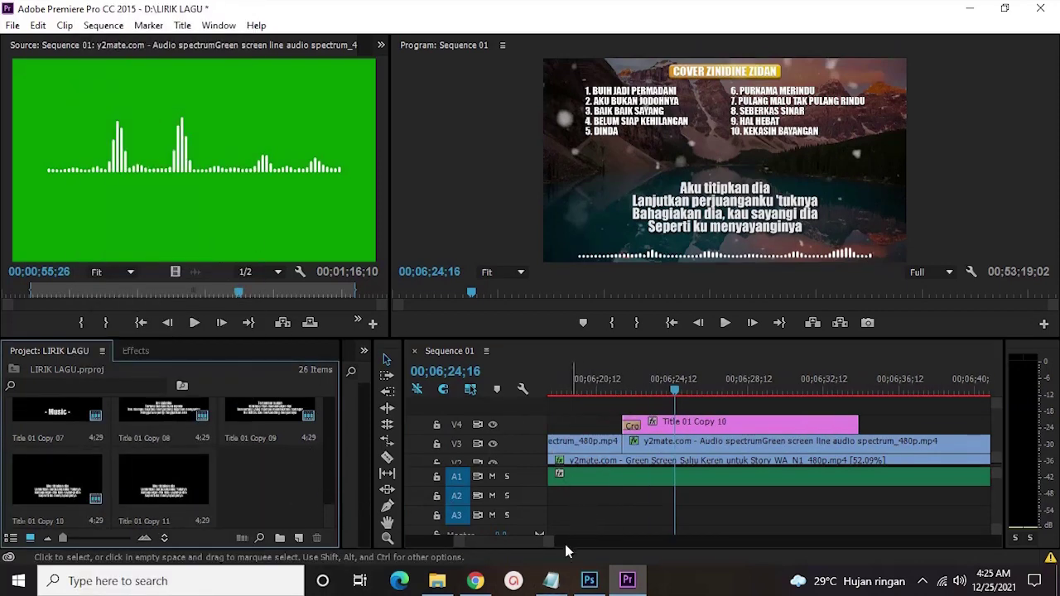
# - Add a default transition at the end of the "Aku titipkan dia" title during playback and extend the title to about 00;06;39;20
pyautogui.click(730, 327)
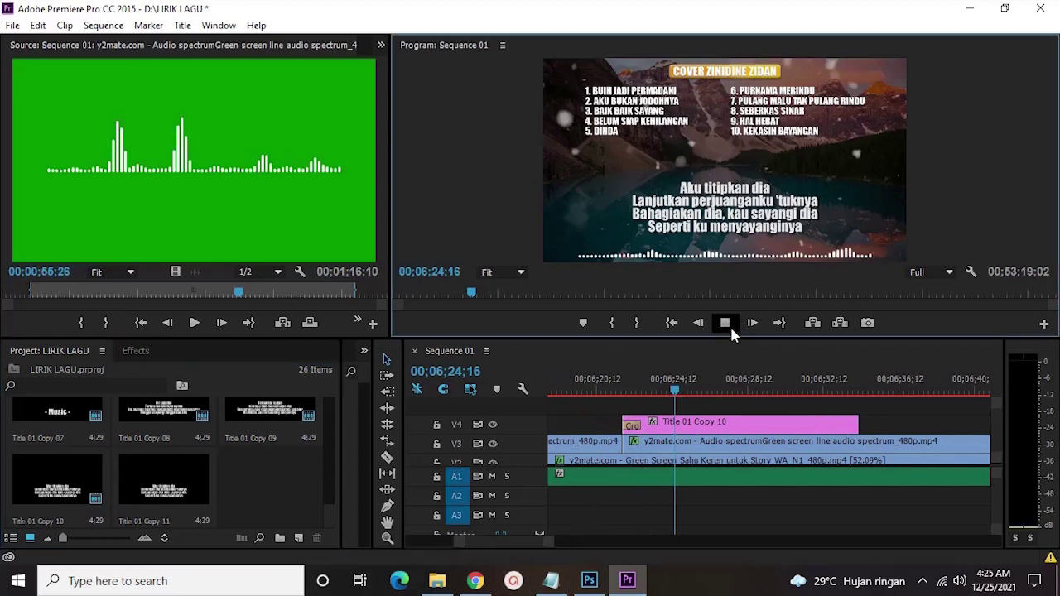
pyautogui.rightClick(849, 431)
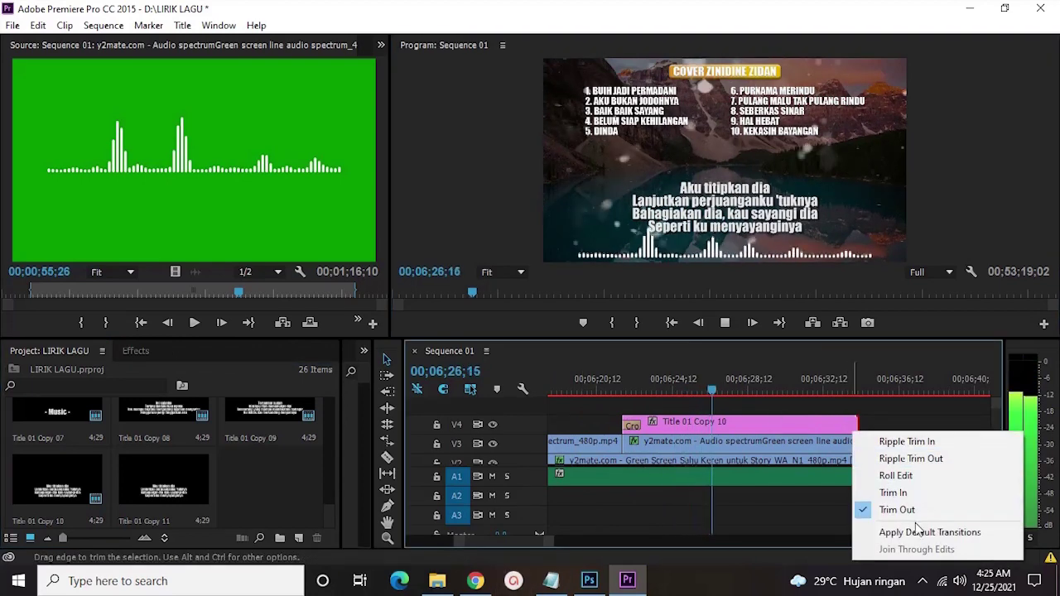
pyautogui.click(894, 532)
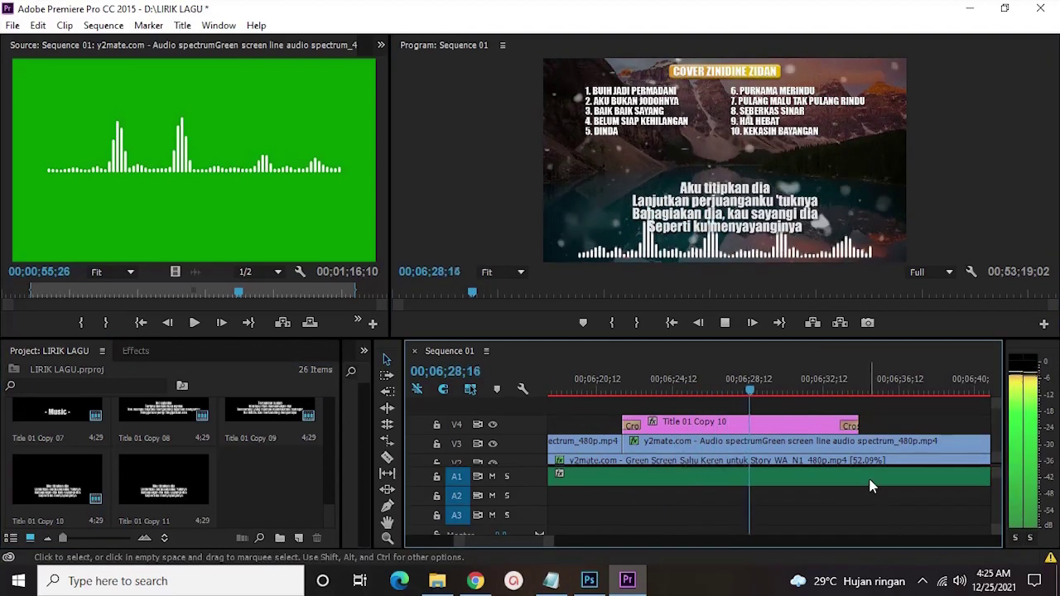
pyautogui.scroll(-2, 858, 461)
pyautogui.moveTo(811, 424); pyautogui.dragTo(914, 424)
pyautogui.press('space')
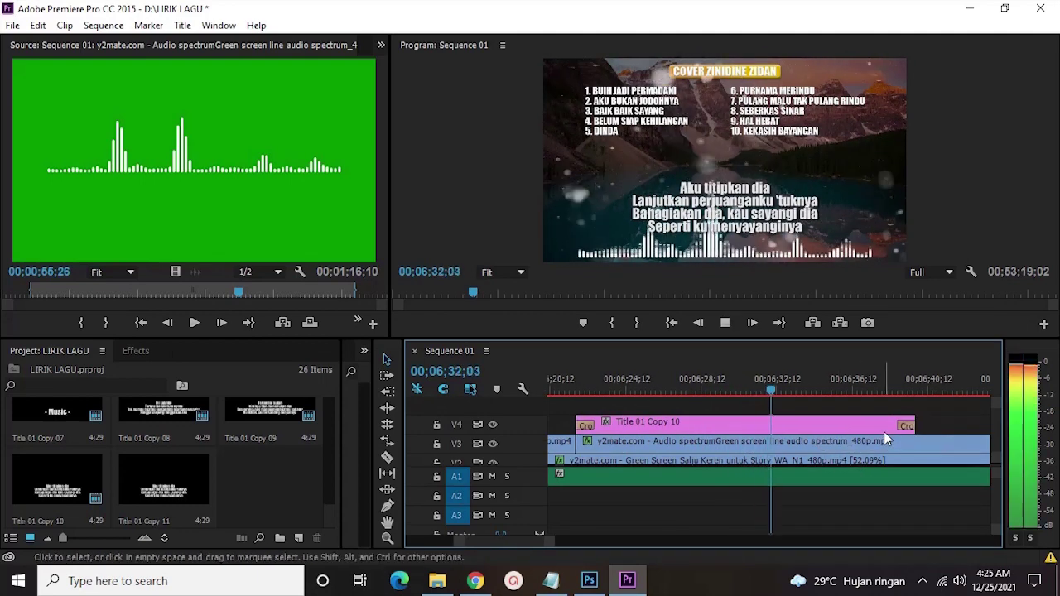
# - Skip playback to about 00;06;36;24, copy the "Kan kuikhlaskan dia" verse from the lyrics page in Chrome, and return to Premiere Pro
pyautogui.scroll(-4, 876, 439)
pyautogui.click(739, 387)
pyautogui.scroll(-1, 791, 406)
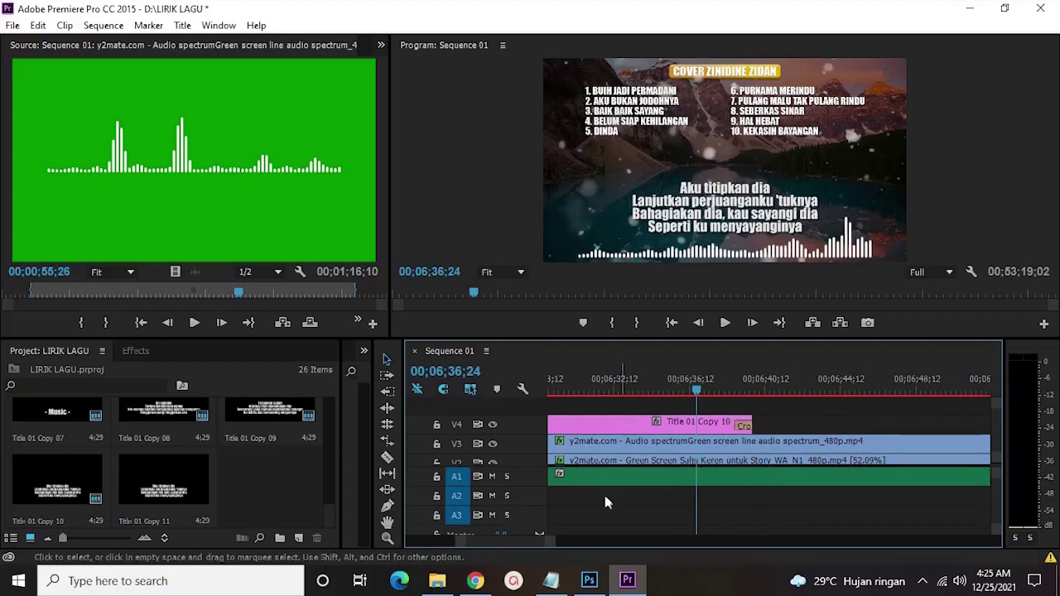
pyautogui.click(469, 585)
pyautogui.scroll(-3, 248, 389)
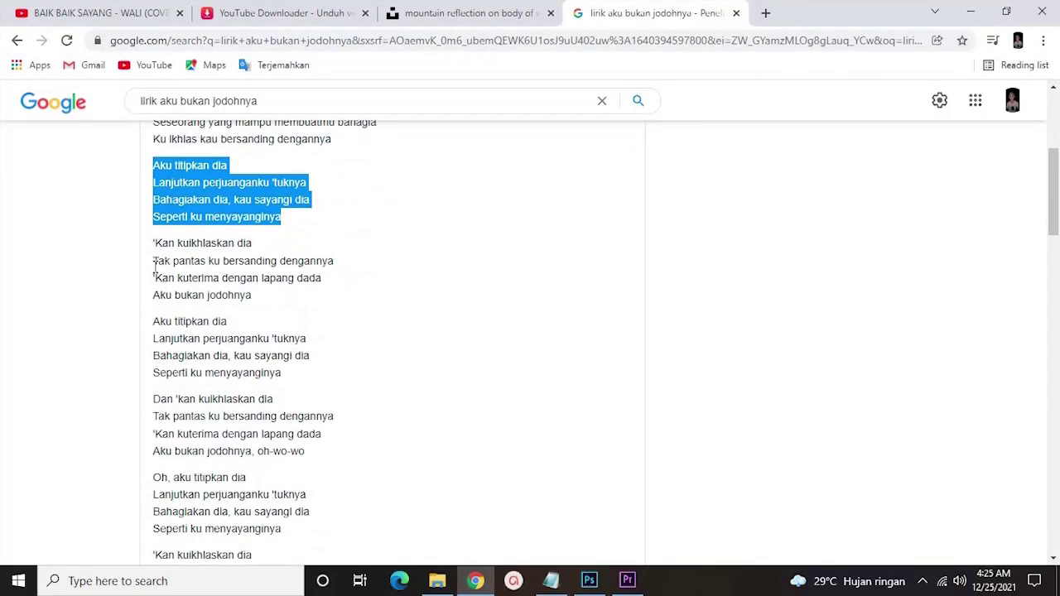
pyautogui.moveTo(156, 242); pyautogui.dragTo(325, 297)
pyautogui.hotkey('ctrl', 'c')
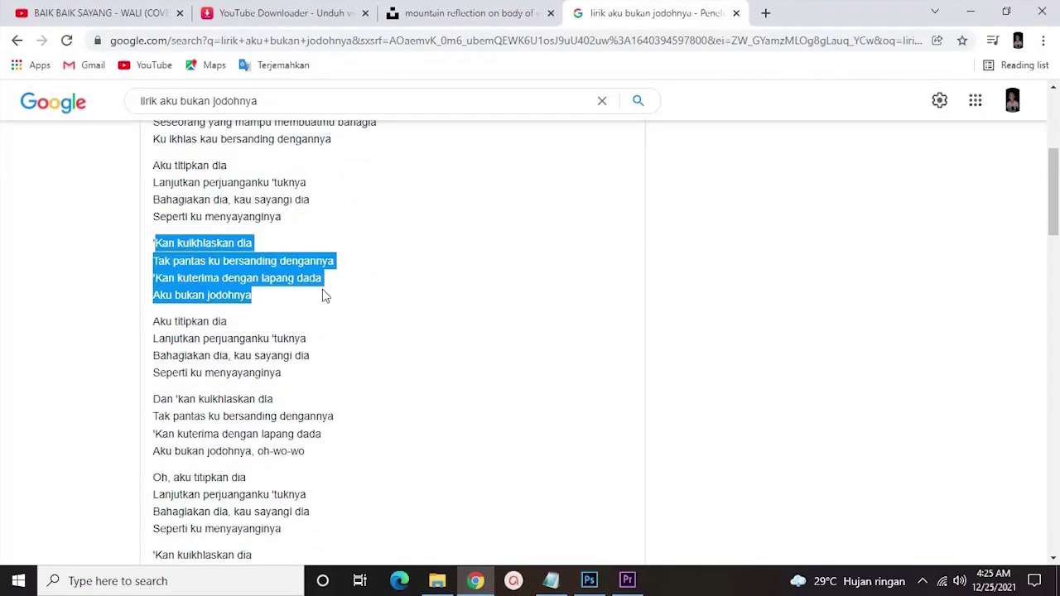
pyautogui.click(627, 581)
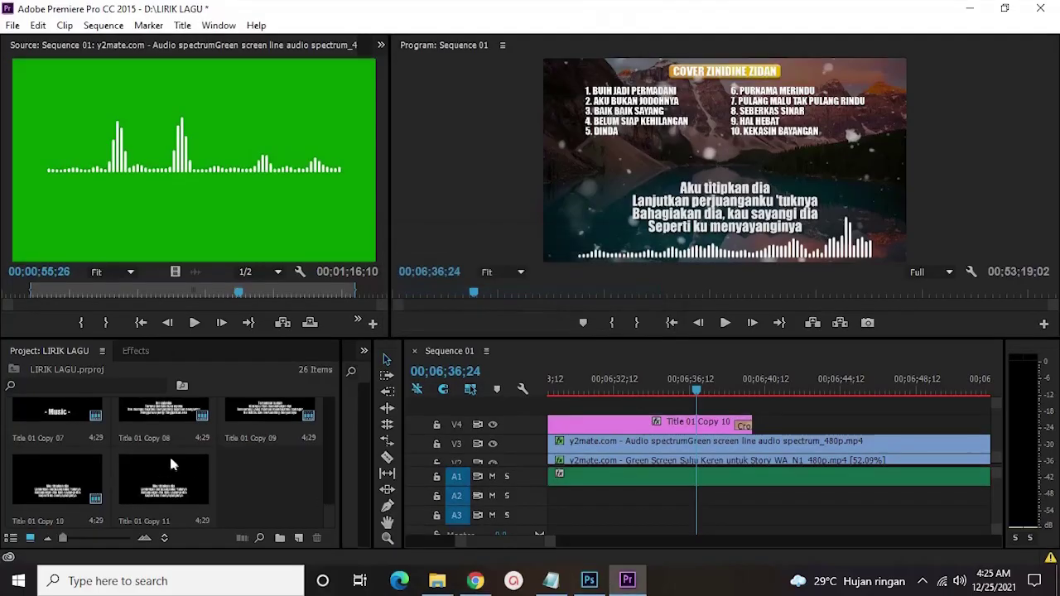
# - Replace the text of Title 01 Copy 11 with the "Kan kuikhlaskan dia" verse and close the title editor
pyautogui.doubleClick(166, 462)
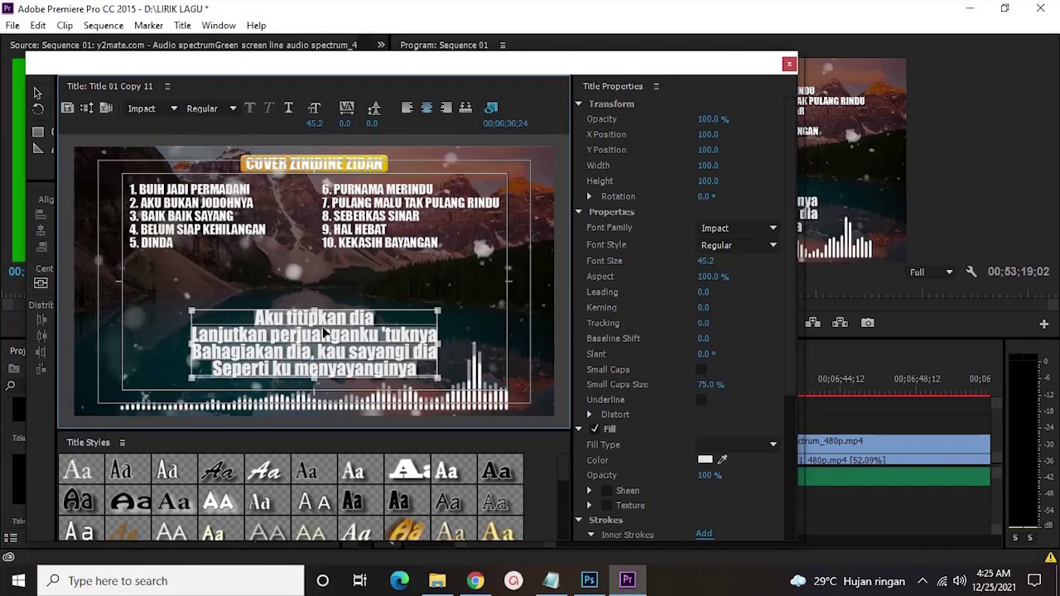
pyautogui.hotkey('ctrl', 'v')
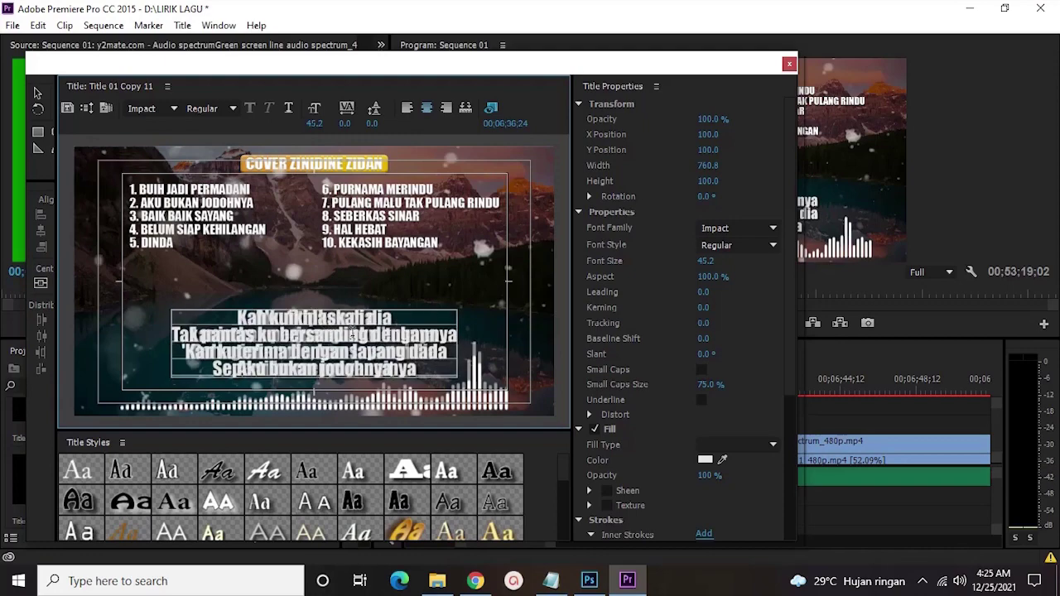
pyautogui.click(789, 64)
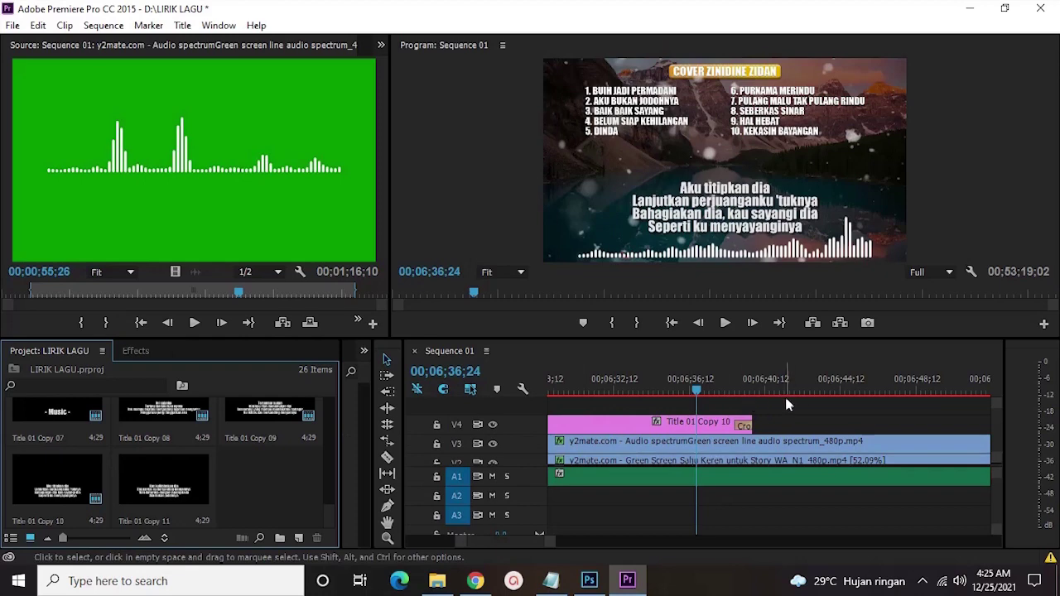
# - Extend the end of the "Aku titipkan dia" title to about 00;06;45;08 during playback and move the playhead to 00;06;42;12
pyautogui.click(726, 323)
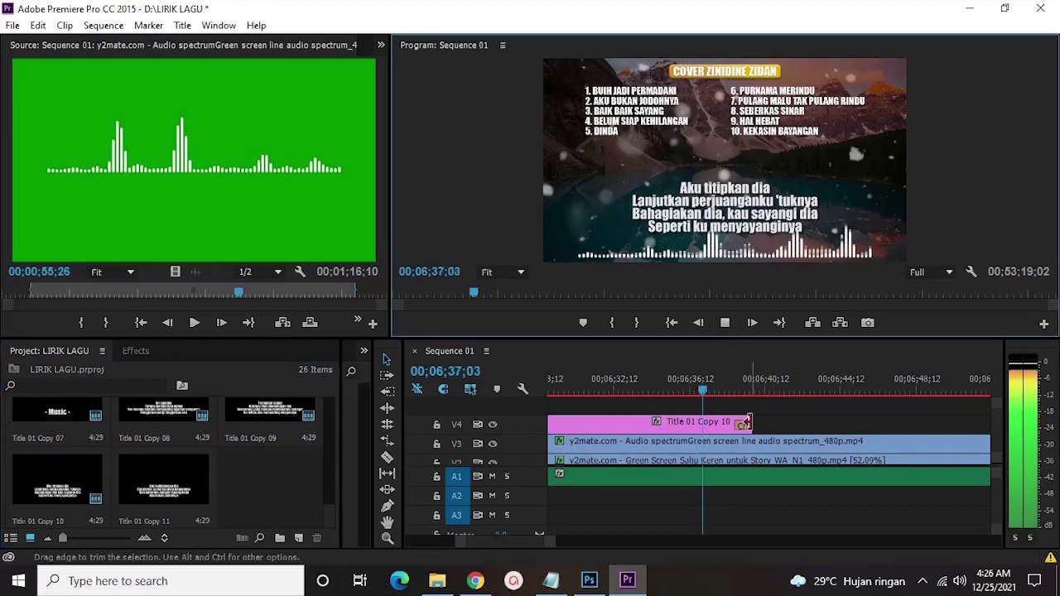
pyautogui.moveTo(772, 422); pyautogui.dragTo(876, 424)
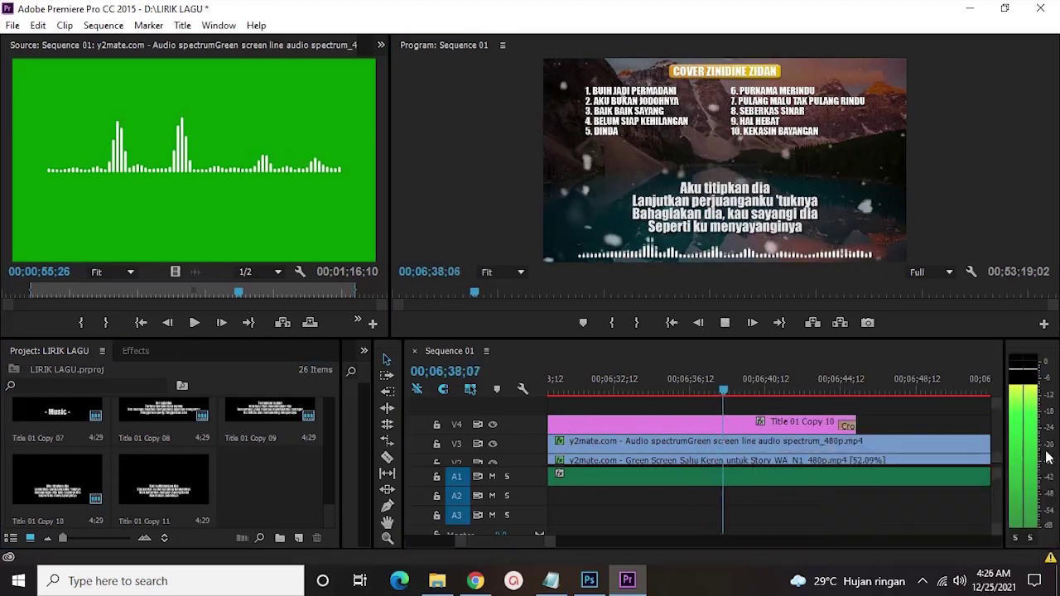
pyautogui.click(805, 387)
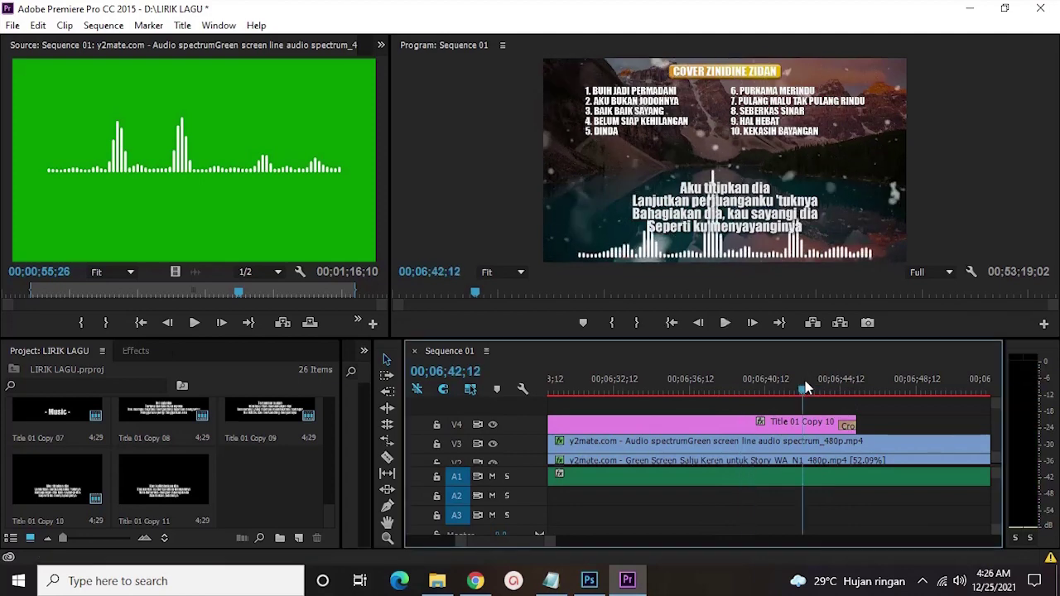
# - Extend the end of the "Aku titipkan dia" title to about 00;06;52;05 during playback and stop playback at about 00;06;52;07
pyautogui.scroll(-2, 803, 406)
pyautogui.moveTo(743, 424); pyautogui.dragTo(805, 418)
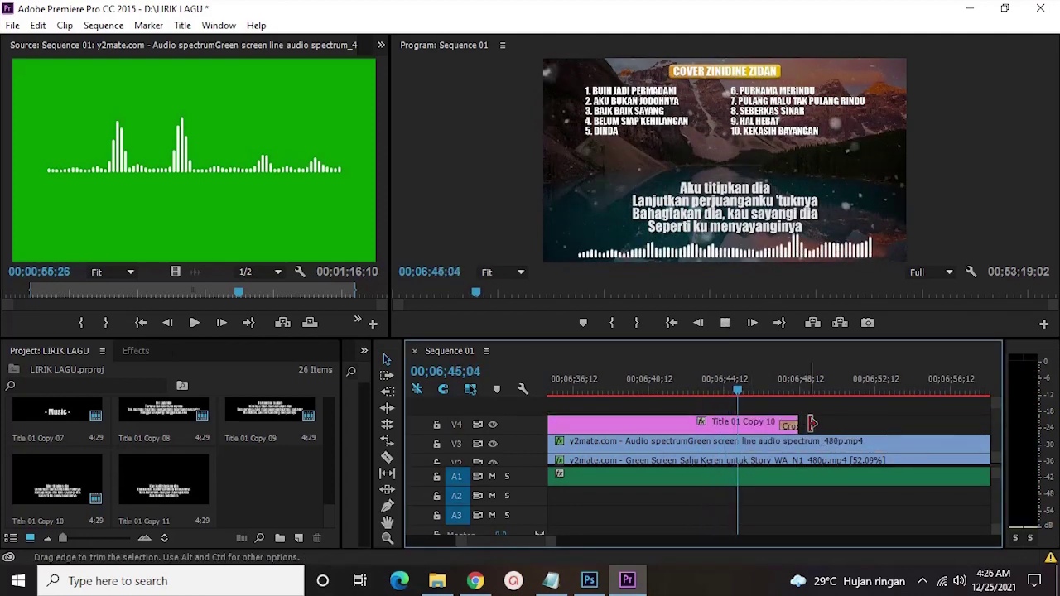
pyautogui.moveTo(798, 423); pyautogui.dragTo(867, 421)
pyautogui.press('space')
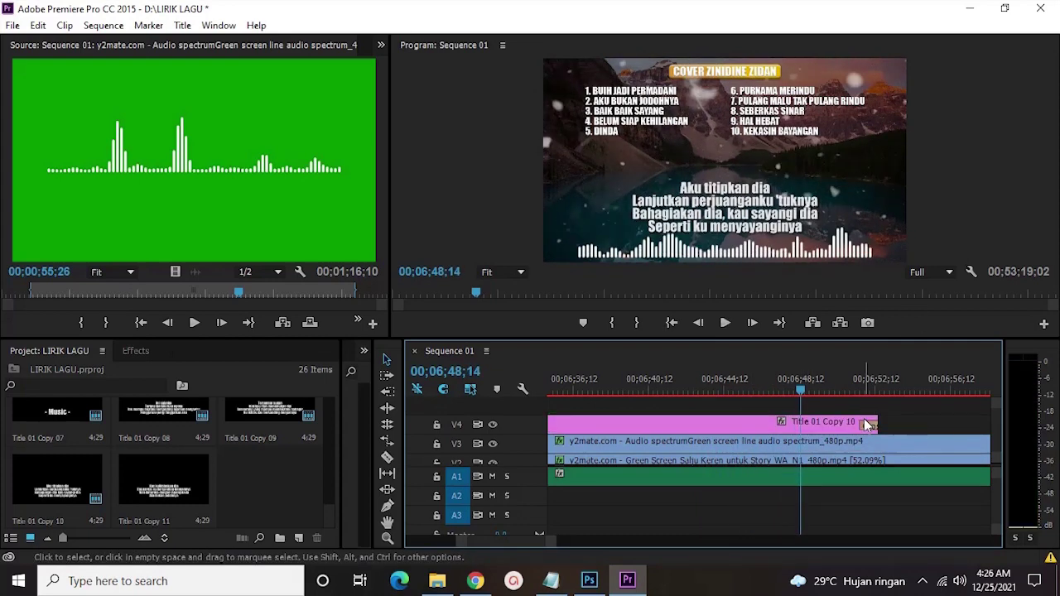
pyautogui.moveTo(872, 423)
pyautogui.mouseDown()
pyautogui.moveTo(836, 424)
pyautogui.moveTo(862, 423)
pyautogui.mouseUp()
pyautogui.press('space')
pyautogui.press('space')
pyautogui.scroll(-2, 847, 415)
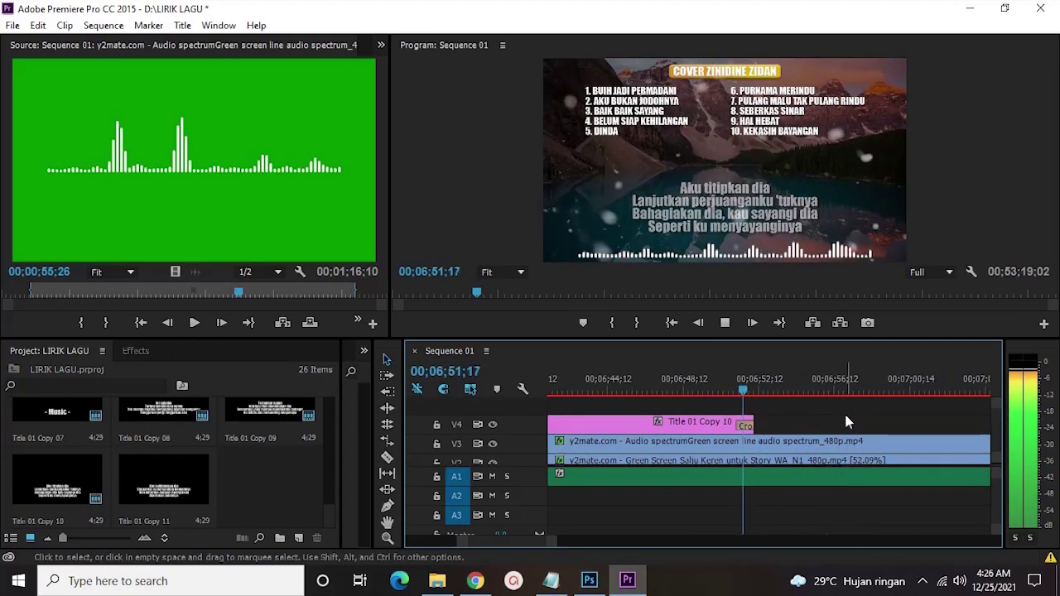
pyautogui.press('space')
# - Place the "Kan kuikhlaskan dia" title on V4 after the previous title, trim its start to 00;06;52;07 and apply a default transition there
pyautogui.moveTo(184, 509); pyautogui.dragTo(758, 428)
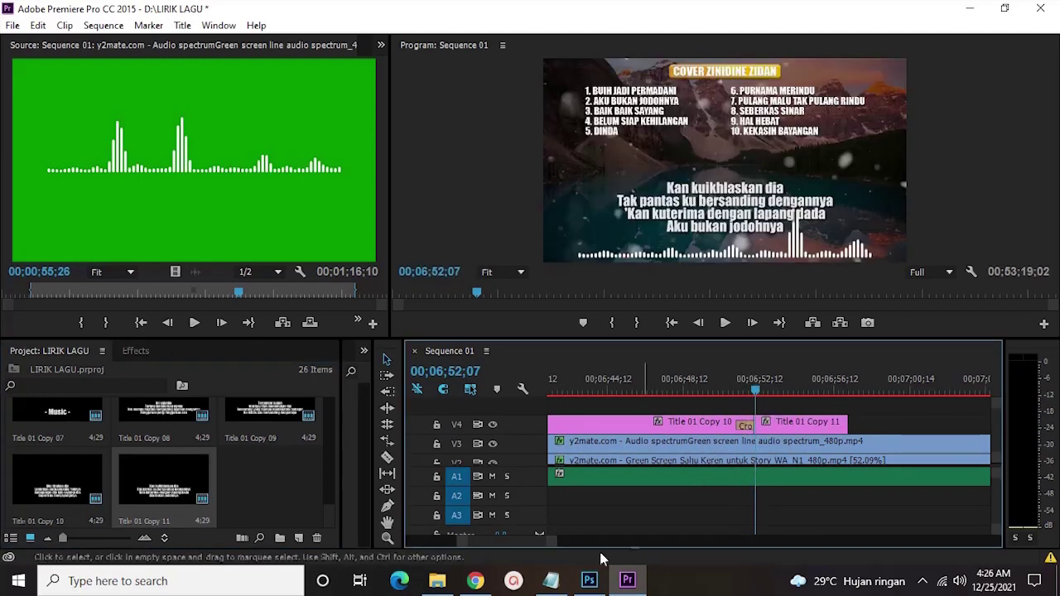
pyautogui.moveTo(544, 537); pyautogui.dragTo(514, 540)
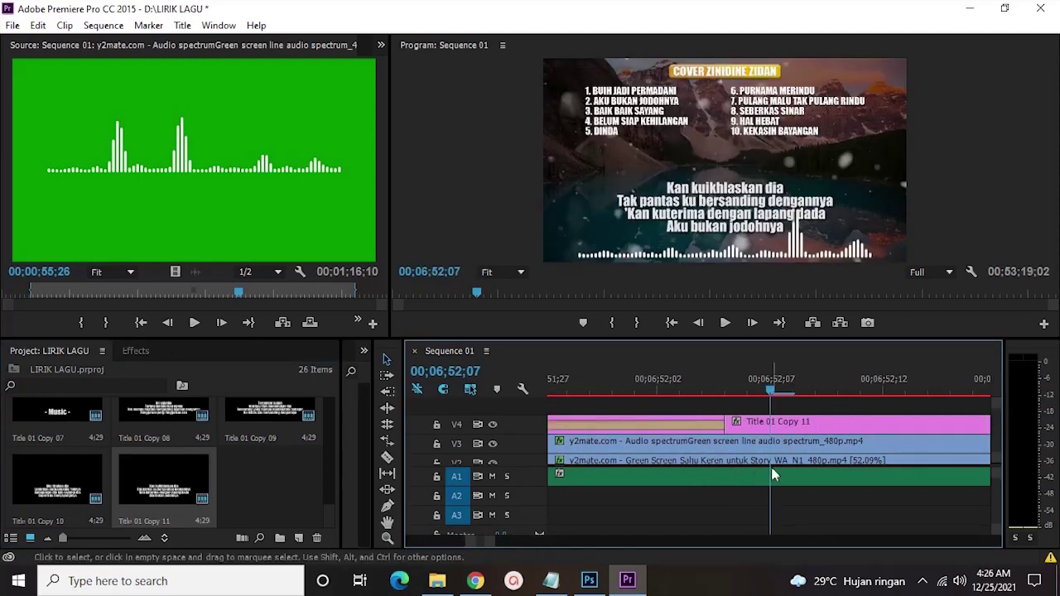
pyautogui.moveTo(726, 424); pyautogui.dragTo(770, 424)
pyautogui.rightClick(771, 425)
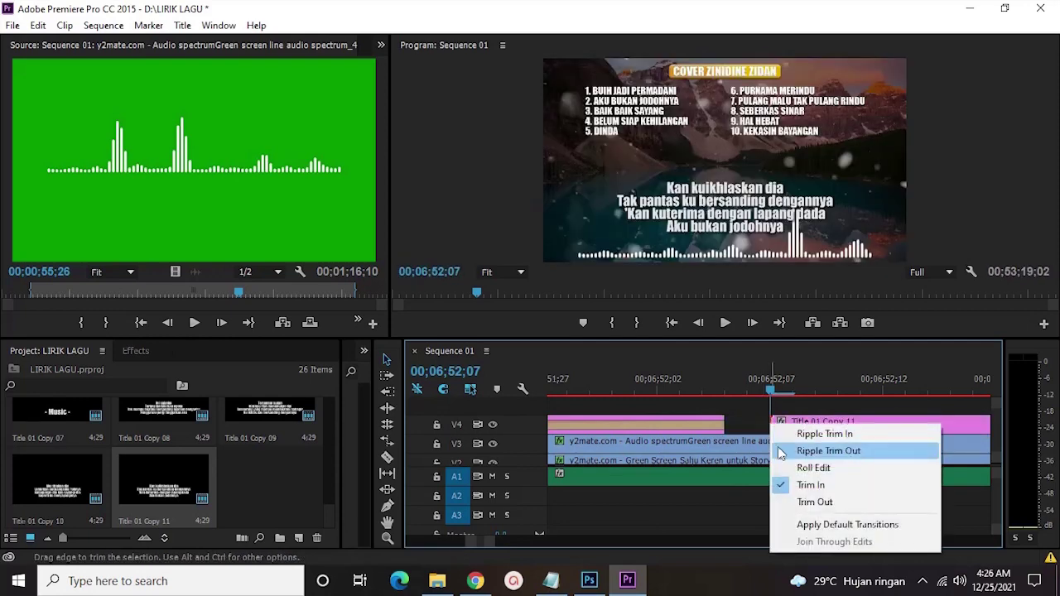
pyautogui.click(822, 525)
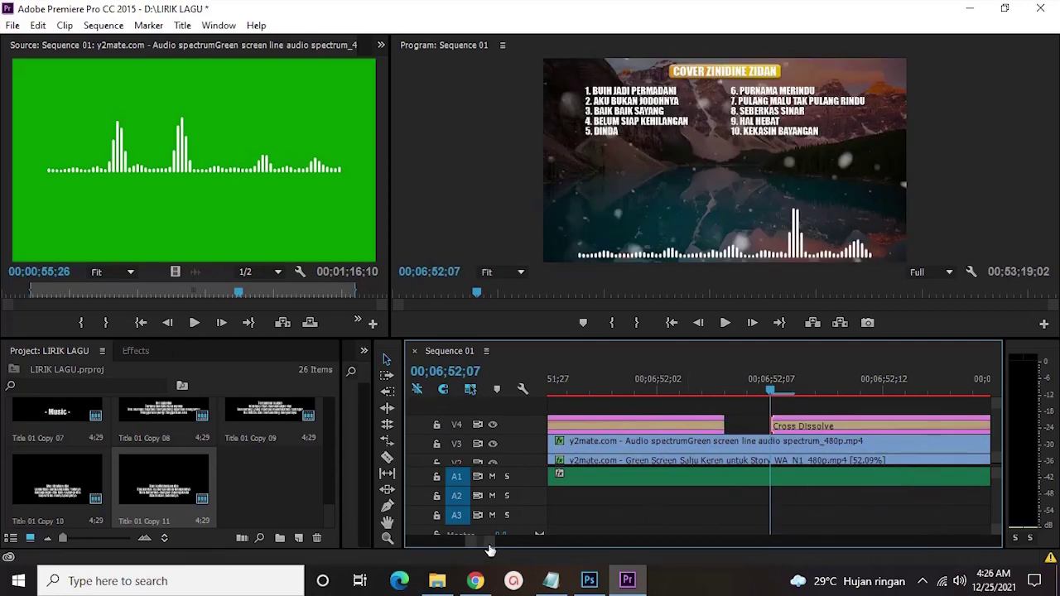
# - Extend the end of the "Kan kuikhlaskan dia" title to about 00;07;23
pyautogui.moveTo(489, 547); pyautogui.dragTo(672, 511)
pyautogui.press('=')
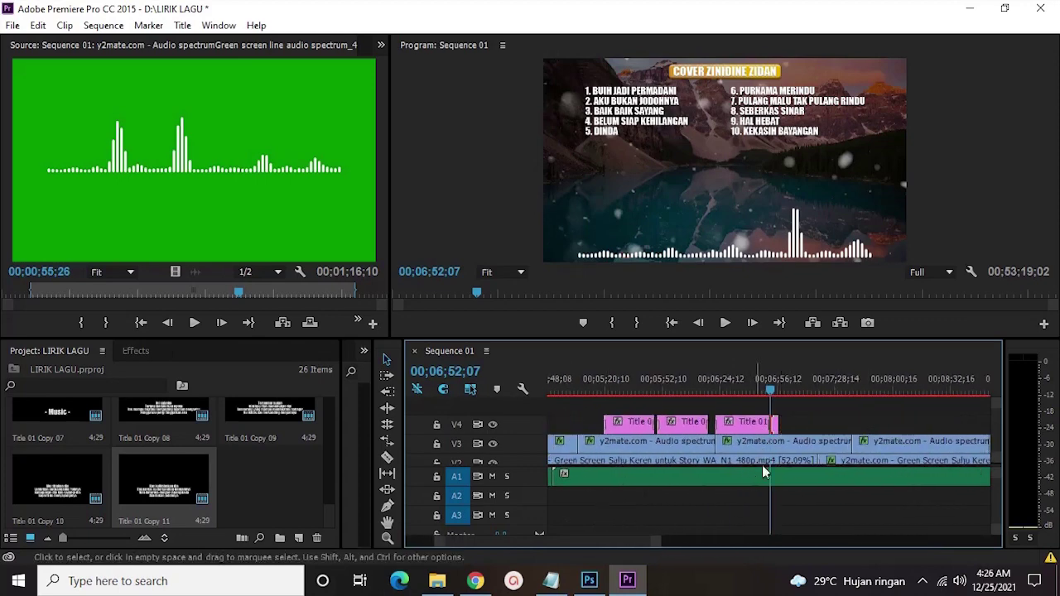
pyautogui.moveTo(818, 424); pyautogui.dragTo(826, 424)
pyautogui.moveTo(658, 547); pyautogui.dragTo(724, 497)
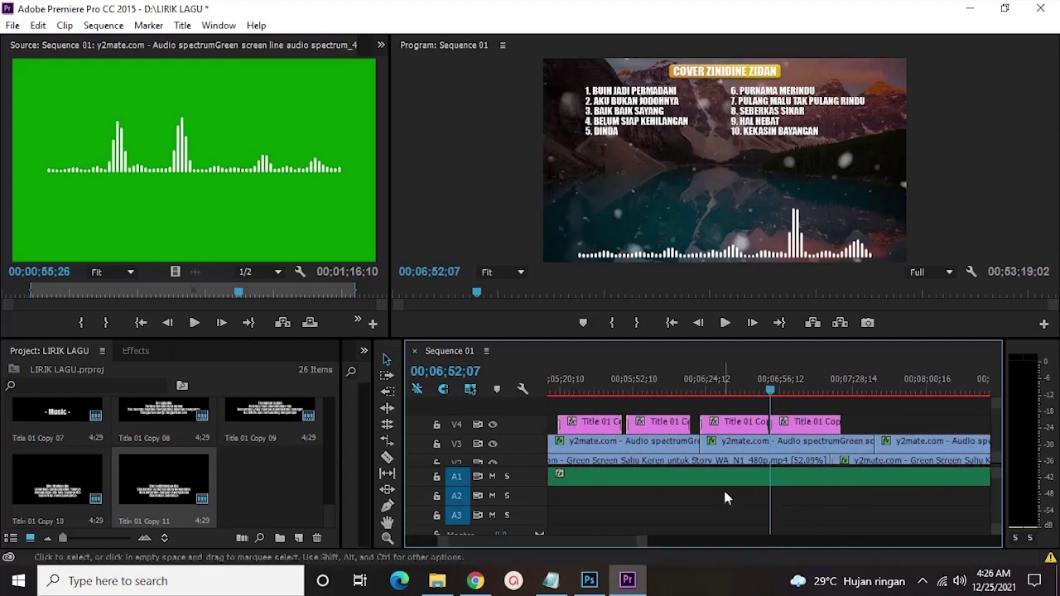
# - Play from just before the "Kan kuikhlaskan dia" title and apply a default transition at its end
pyautogui.click(763, 383)
pyautogui.press('space')
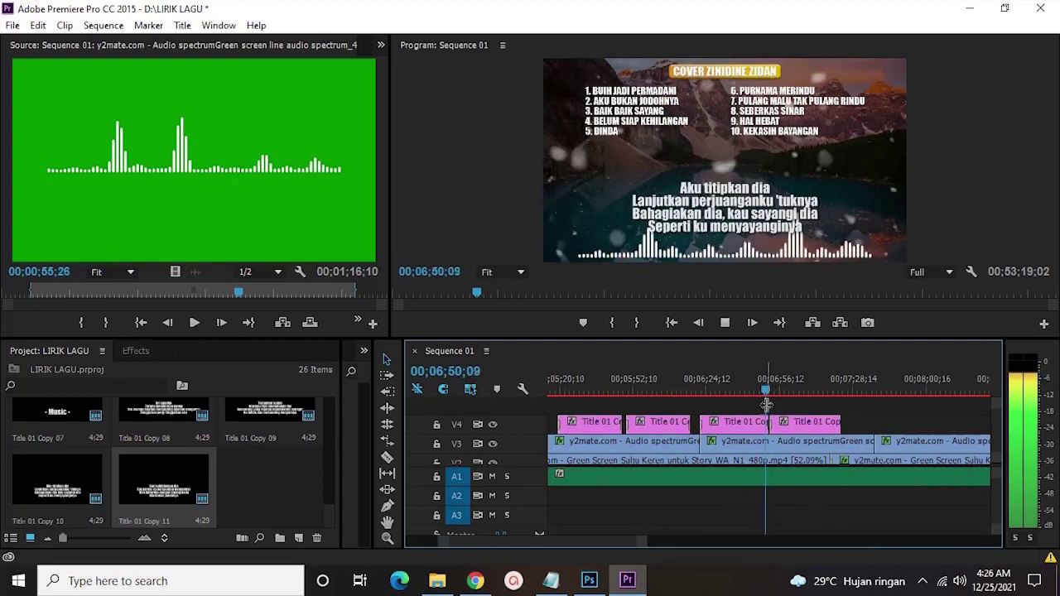
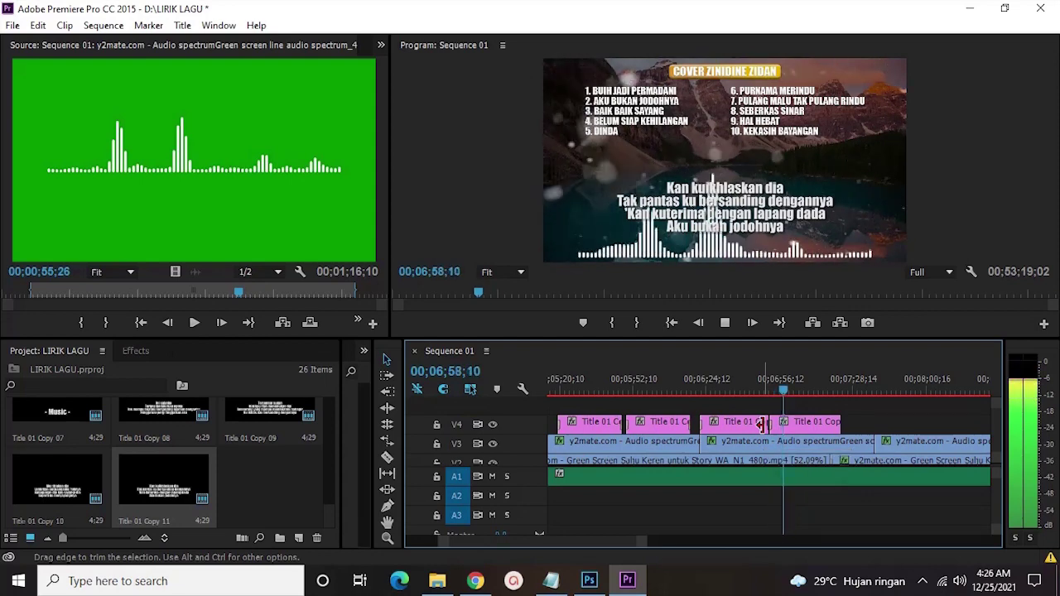
pyautogui.rightClick(845, 414)
pyautogui.click(875, 481)
pyautogui.press('space')
pyautogui.press('space')
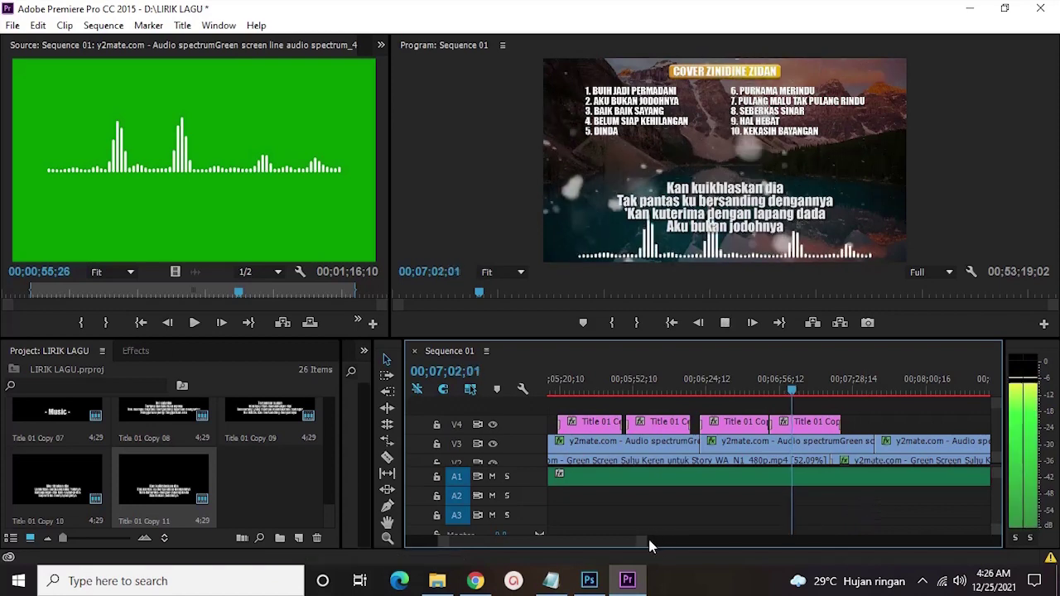
# - Shorten the end of the "Kan kuikhlaskan dia" title to about 00;07;19 during playback and stop playback at 00;07;26;07
pyautogui.moveTo(643, 547); pyautogui.dragTo(600, 546)
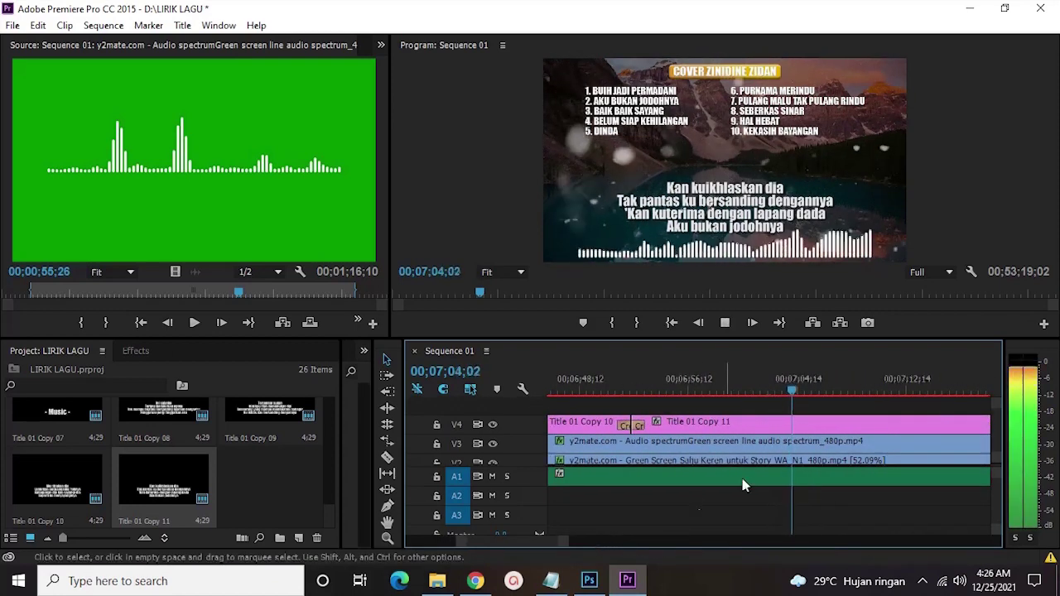
pyautogui.press('=')
pyautogui.moveTo(693, 391); pyautogui.dragTo(735, 392)
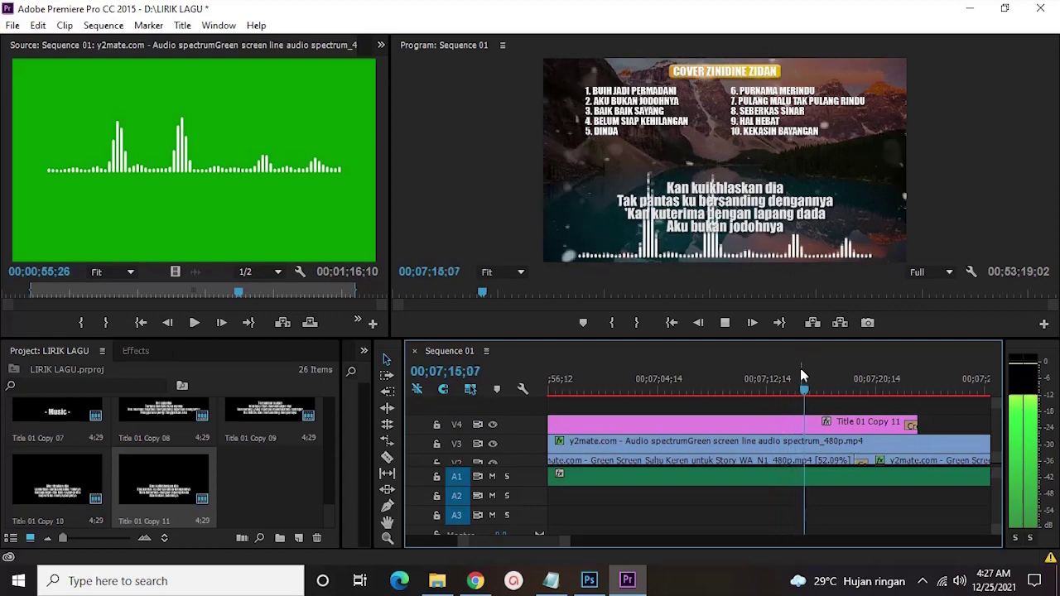
pyautogui.moveTo(917, 423); pyautogui.dragTo(854, 424)
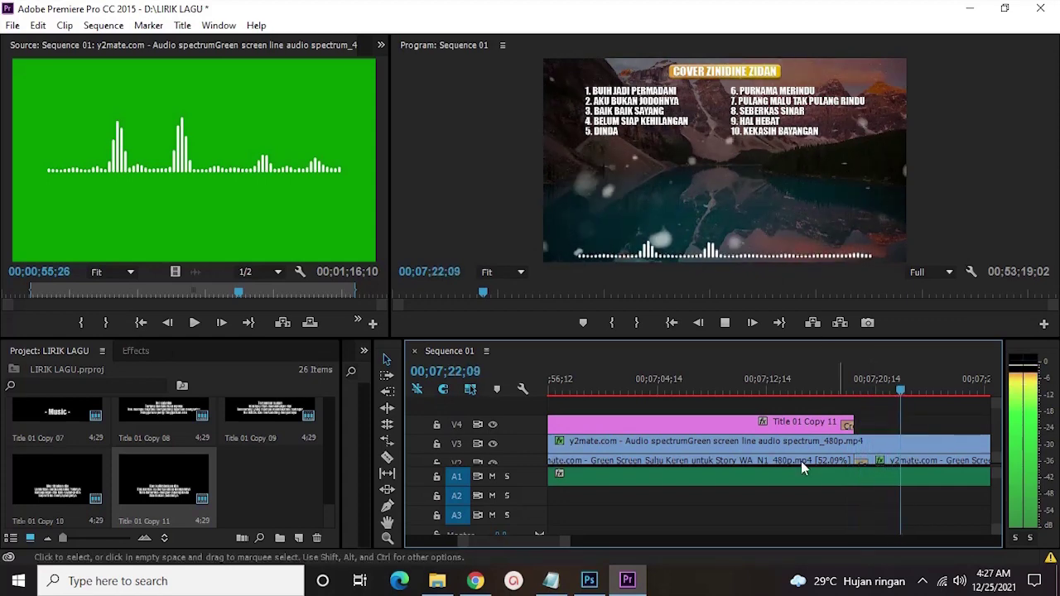
pyautogui.moveTo(568, 545); pyautogui.dragTo(679, 489)
pyautogui.press('space')
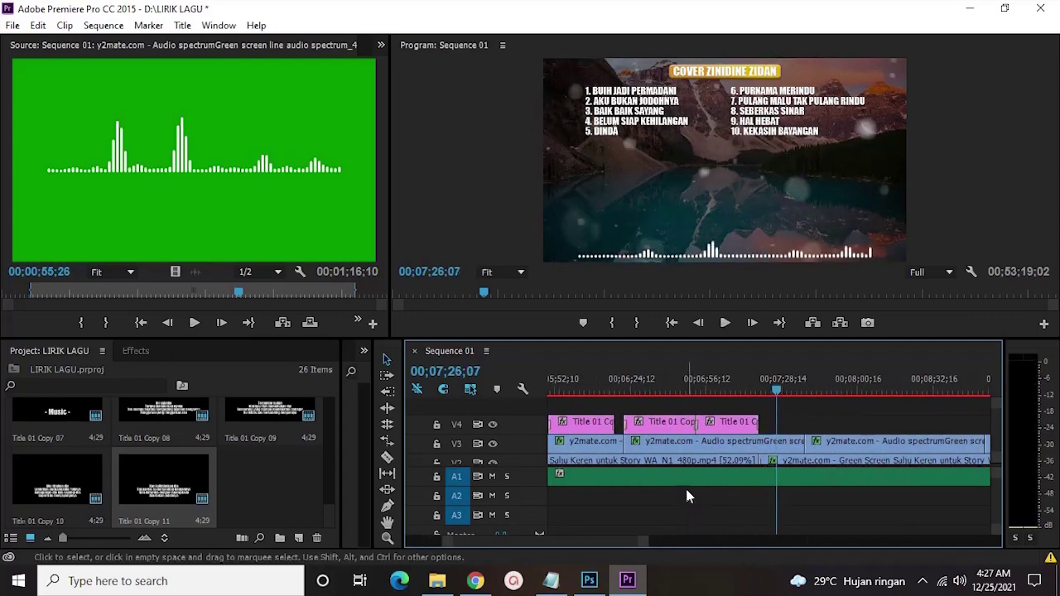
# - Check the verses that follow "Kan kuikhlaskan dia" on the lyrics page in Chrome and return to Premiere Pro
pyautogui.click(488, 579)
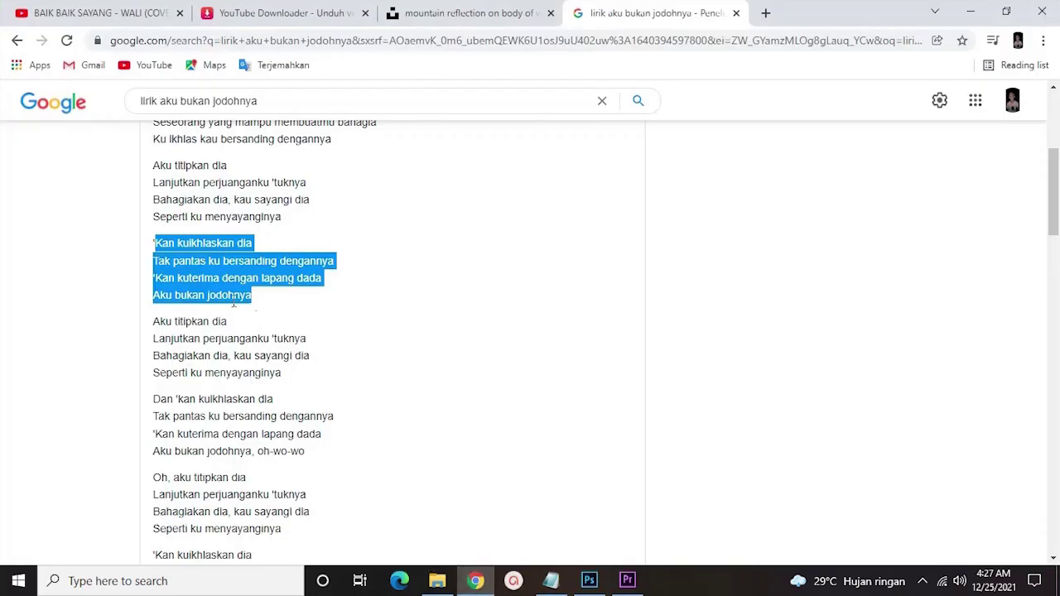
pyautogui.scroll(-1, 150, 327)
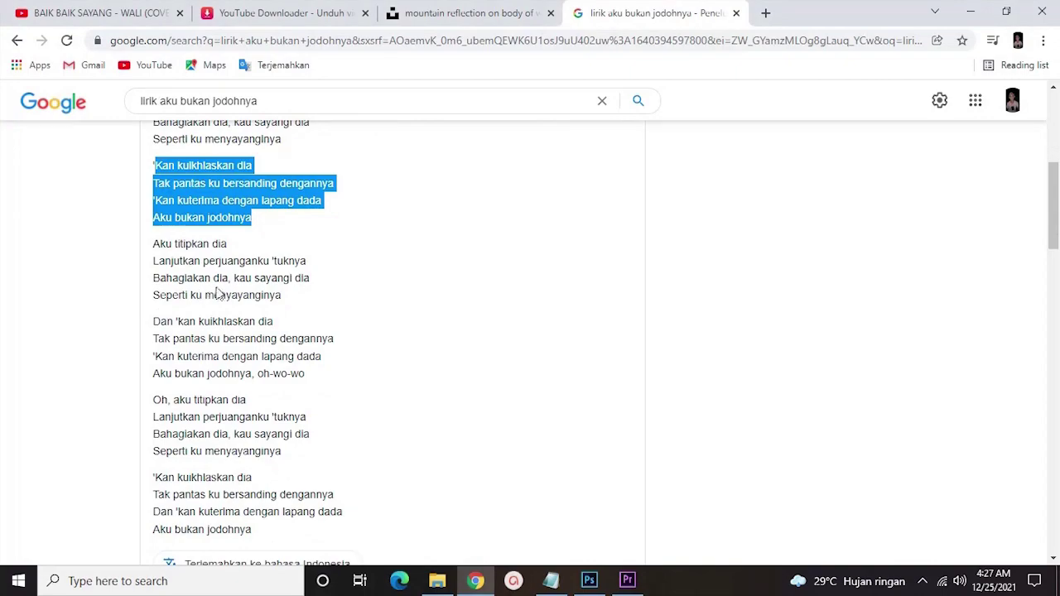
pyautogui.click(628, 581)
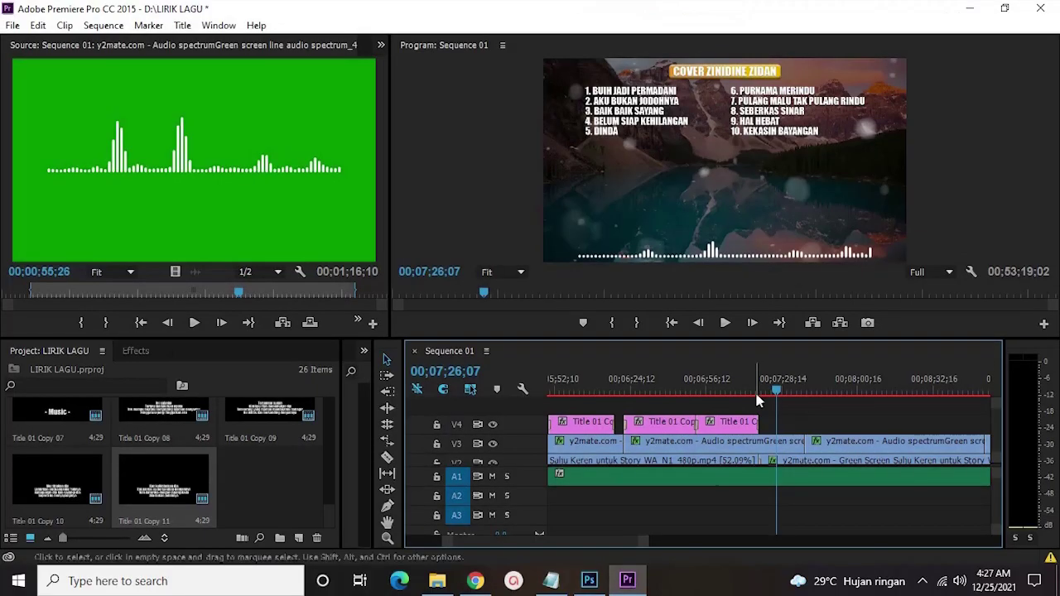
# - Play the sequence on to 00;07;32;28, where the next verse is sung, and stop there
pyautogui.click(725, 323)
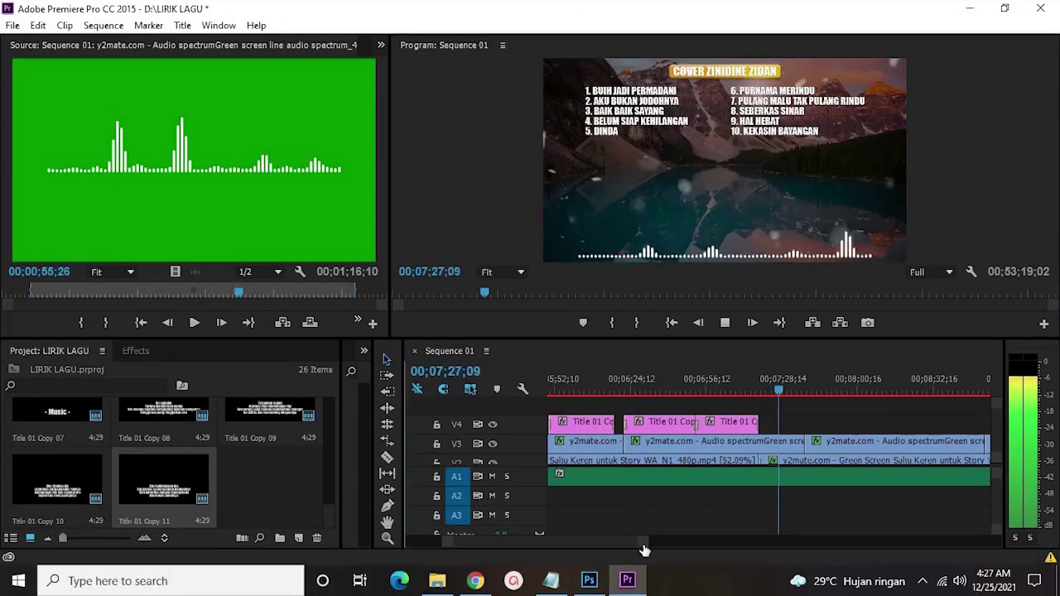
pyautogui.press('-')
pyautogui.press('-')
pyautogui.press('-')
pyautogui.press('=')
pyautogui.press('=')
pyautogui.press('=')
pyautogui.press('=')
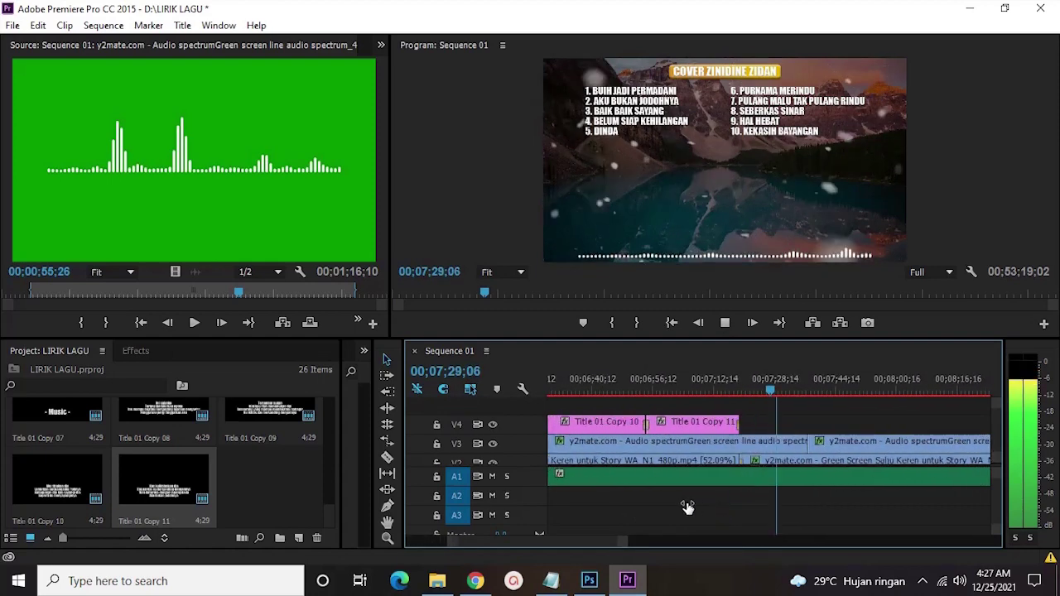
pyautogui.moveTo(593, 546); pyautogui.dragTo(594, 521)
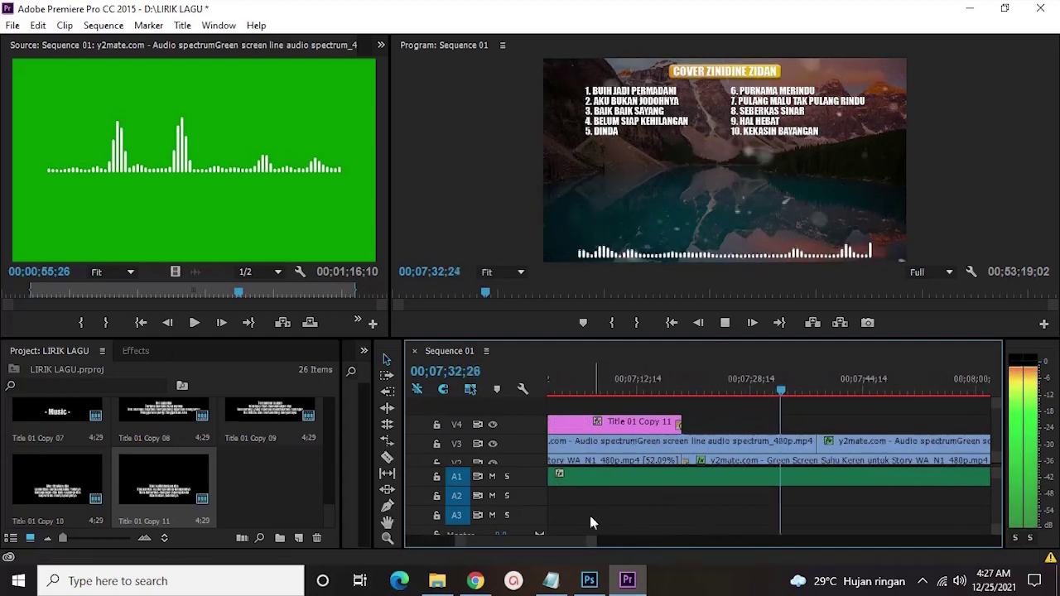
pyautogui.press('space')
# - Copy the "Terlambat sudah" verse from the lyrics page in Chrome and return to Premiere Pro
pyautogui.click(475, 581)
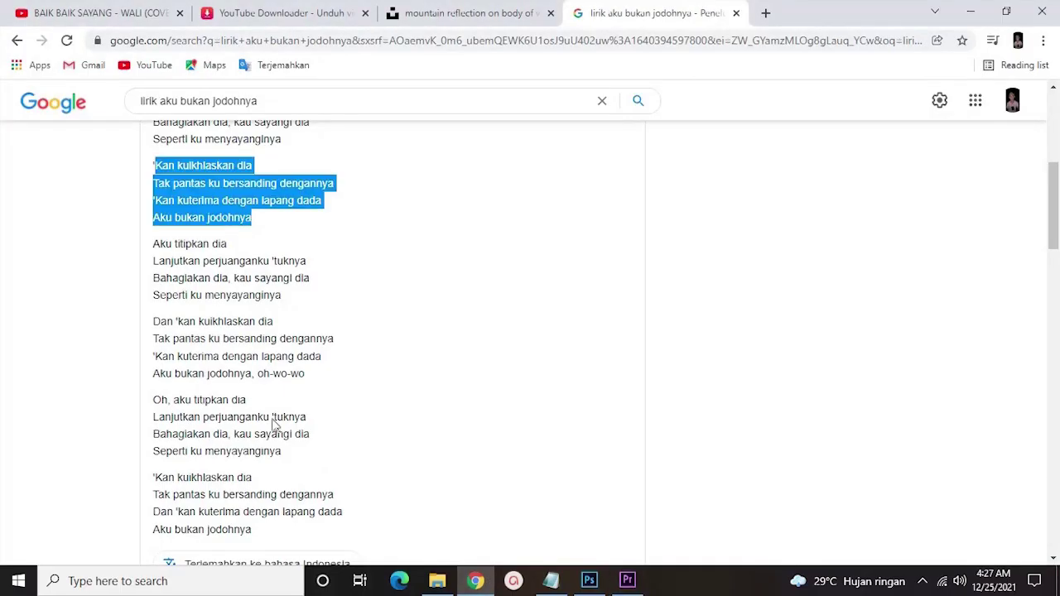
pyautogui.scroll(3, 271, 411)
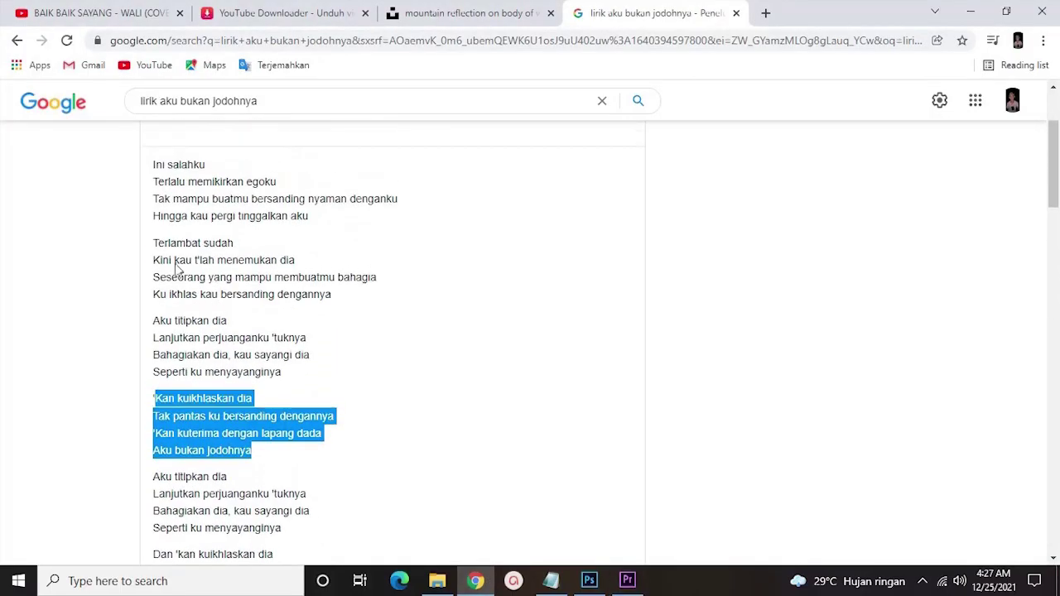
pyautogui.moveTo(154, 244); pyautogui.dragTo(359, 296)
pyautogui.click(627, 581)
# - Duplicate Title 01 Copy 11, replace the duplicate's text with the "Terlambat sudah" verse and close the title editor
pyautogui.rightClick(141, 473)
pyautogui.click(180, 99)
pyautogui.doubleClick(267, 505)
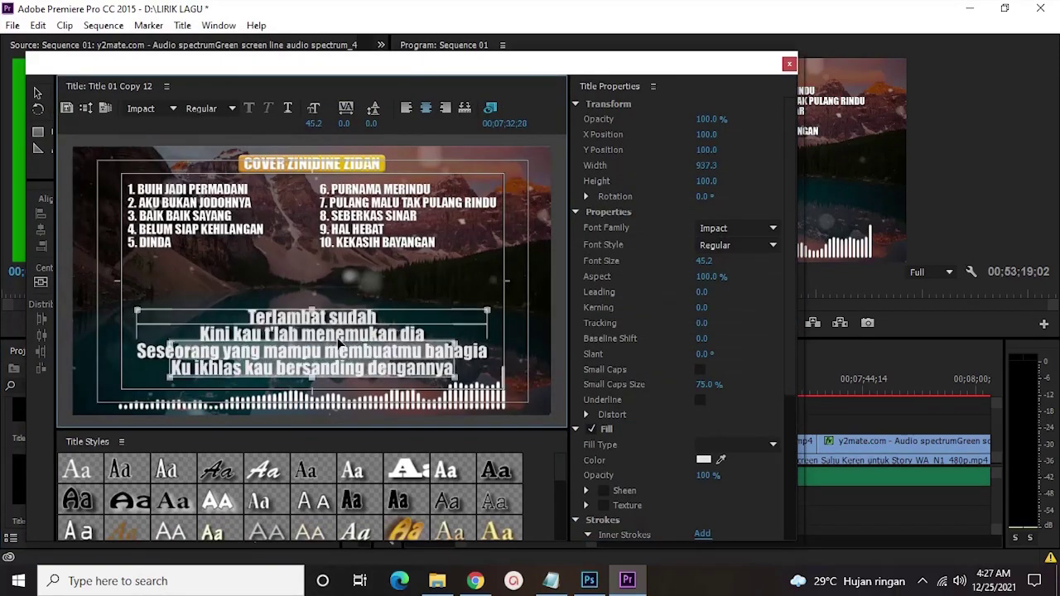
pyautogui.click(789, 66)
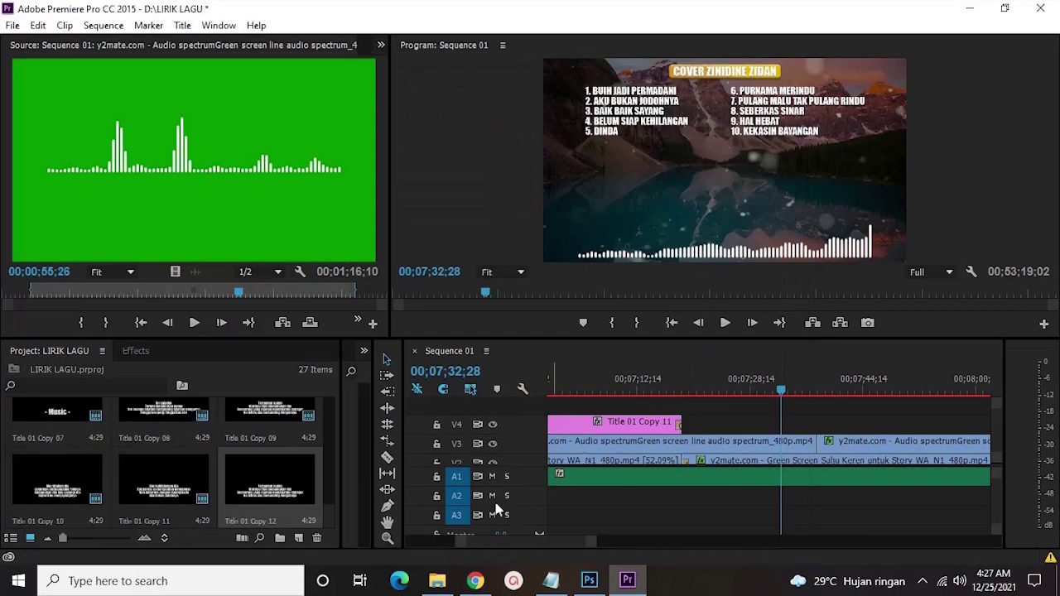
# - Place the "Terlambat sudah" title on V4, extend its start back to about 00;07;31;26 and apply a default transition there
pyautogui.moveTo(268, 515); pyautogui.dragTo(780, 431)
pyautogui.press('=')
pyautogui.press('=')
pyautogui.press('=')
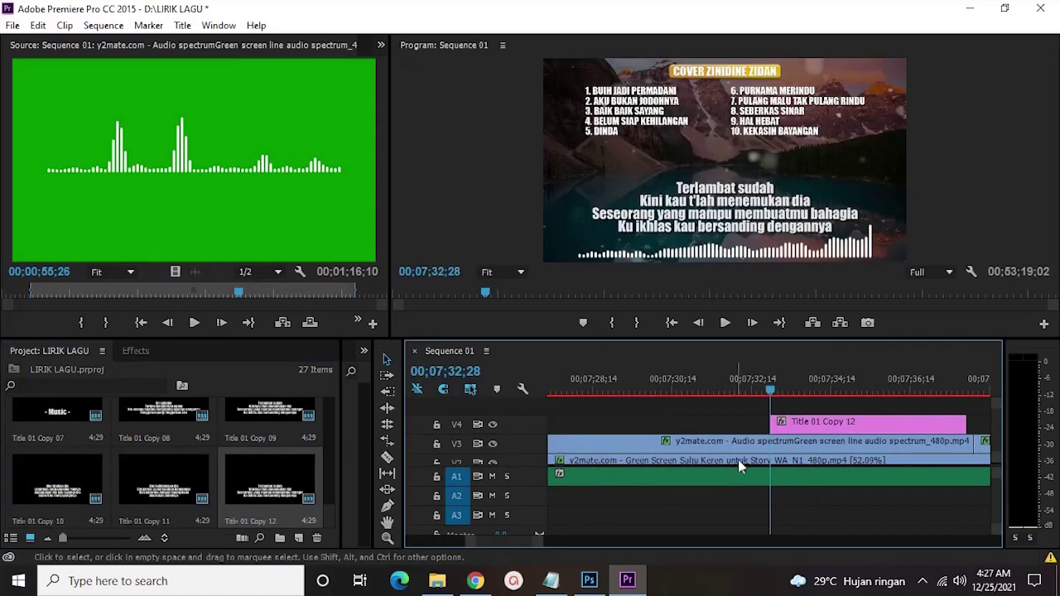
pyautogui.moveTo(776, 427); pyautogui.dragTo(727, 427)
pyautogui.rightClick(727, 426)
pyautogui.click(787, 525)
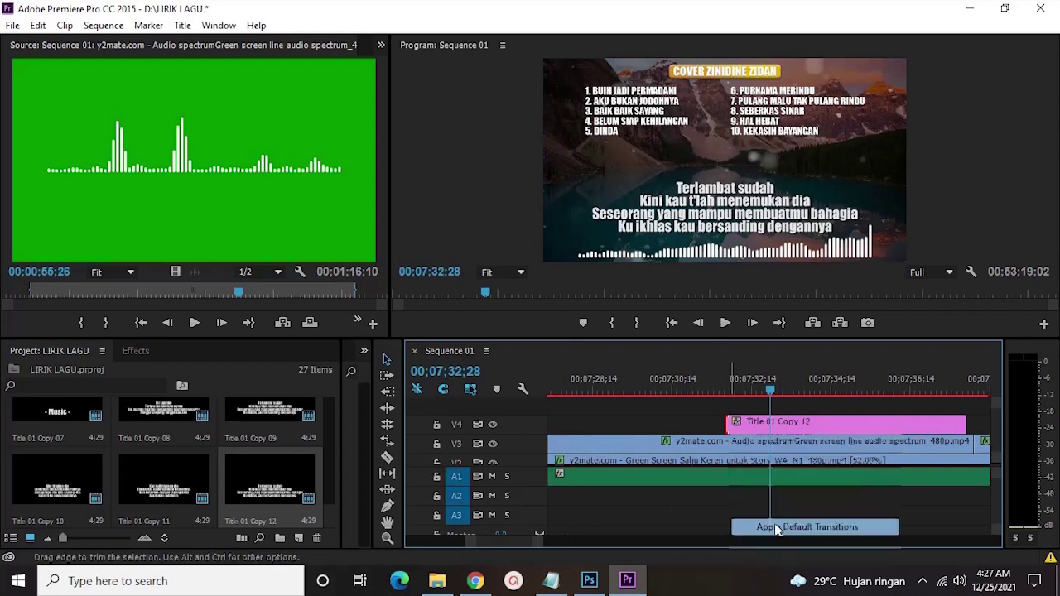
# - Play back the start of the "Terlambat sudah" title from just before its transition, dismissing the audio notification
pyautogui.click(706, 383)
pyautogui.press('space')
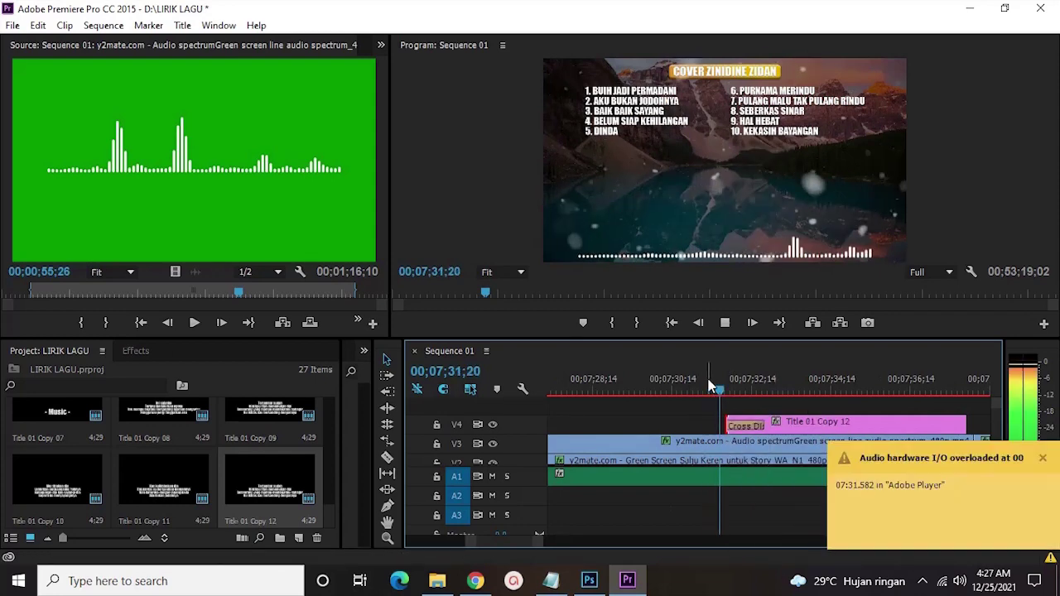
pyautogui.click(1042, 460)
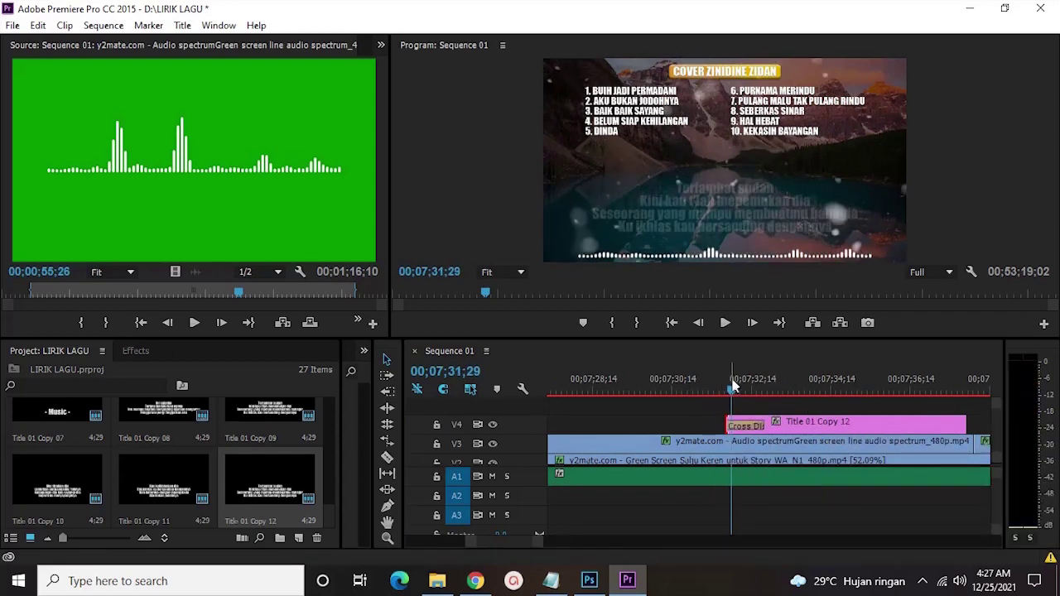
pyautogui.moveTo(732, 385); pyautogui.dragTo(715, 384)
pyautogui.press('space')
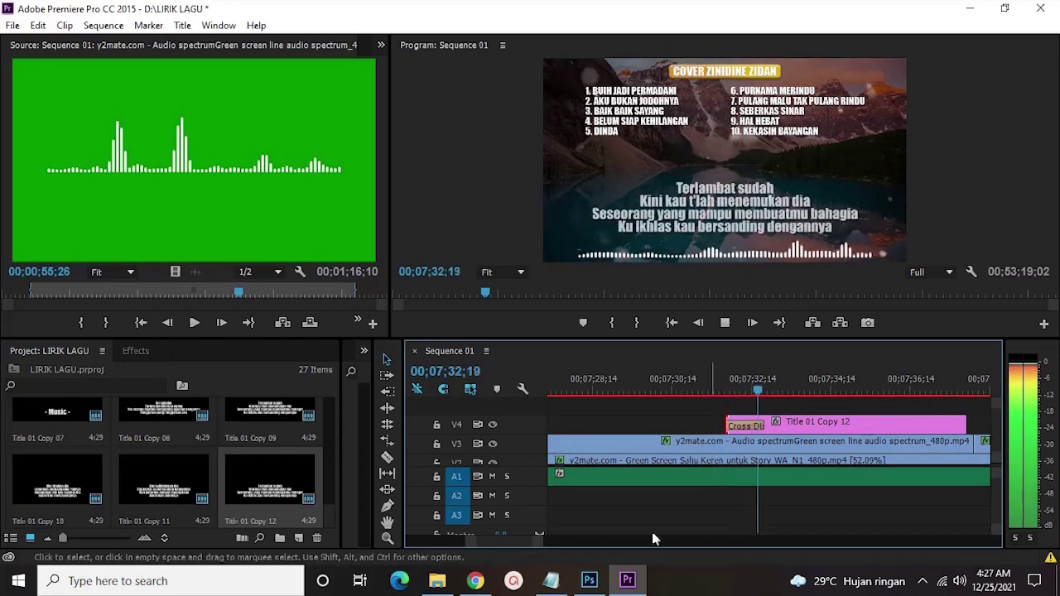
# - Extend the end of the "Terlambat sudah" title to about 00;07;47 and apply a default transition there
pyautogui.moveTo(596, 541); pyautogui.dragTo(568, 525)
pyautogui.moveTo(808, 421); pyautogui.dragTo(876, 421)
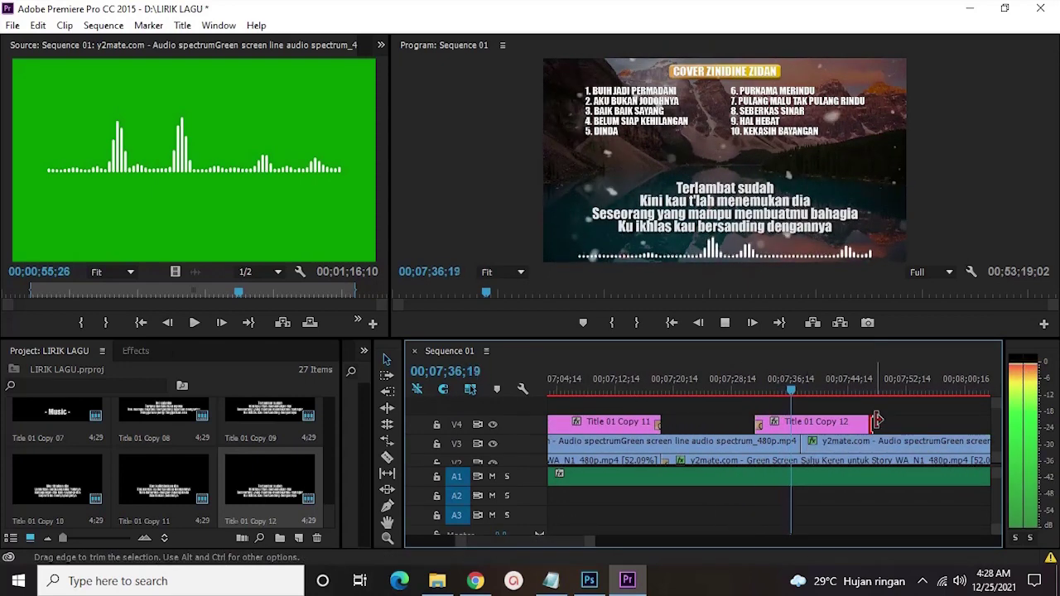
pyautogui.rightClick(876, 421)
pyautogui.click(936, 518)
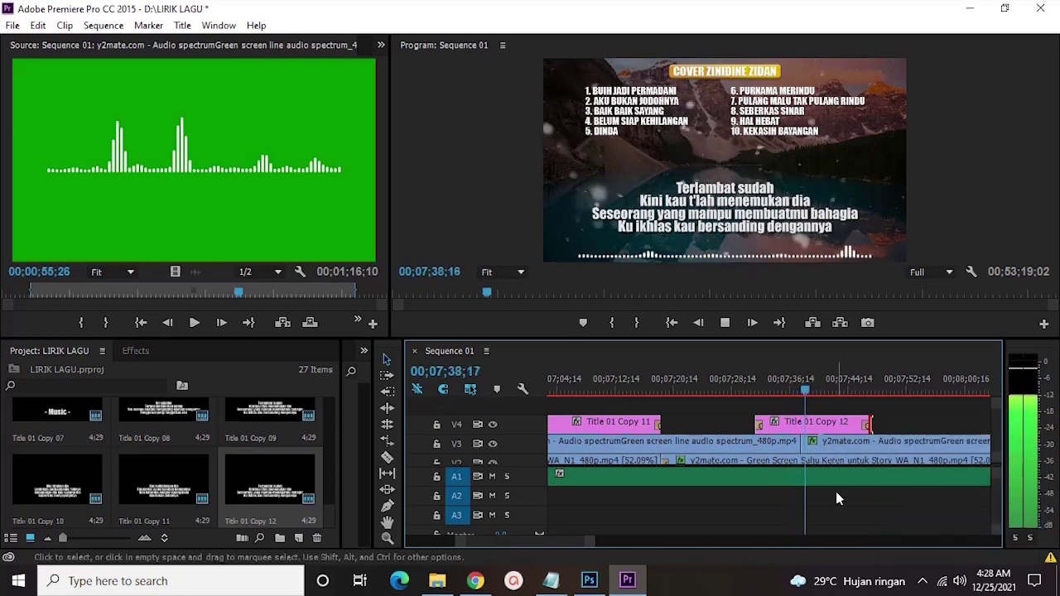
# - Play the "Terlambat sudah" title from about 00;07;41 and extend its end to about 00;07;54
pyautogui.moveTo(820, 398); pyautogui.dragTo(822, 392)
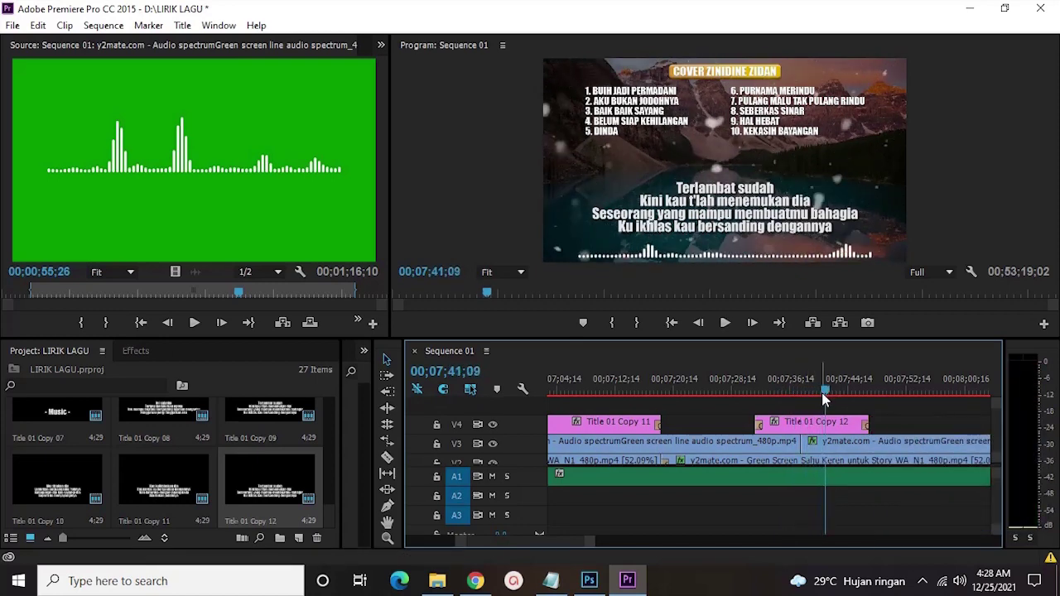
pyautogui.press('space')
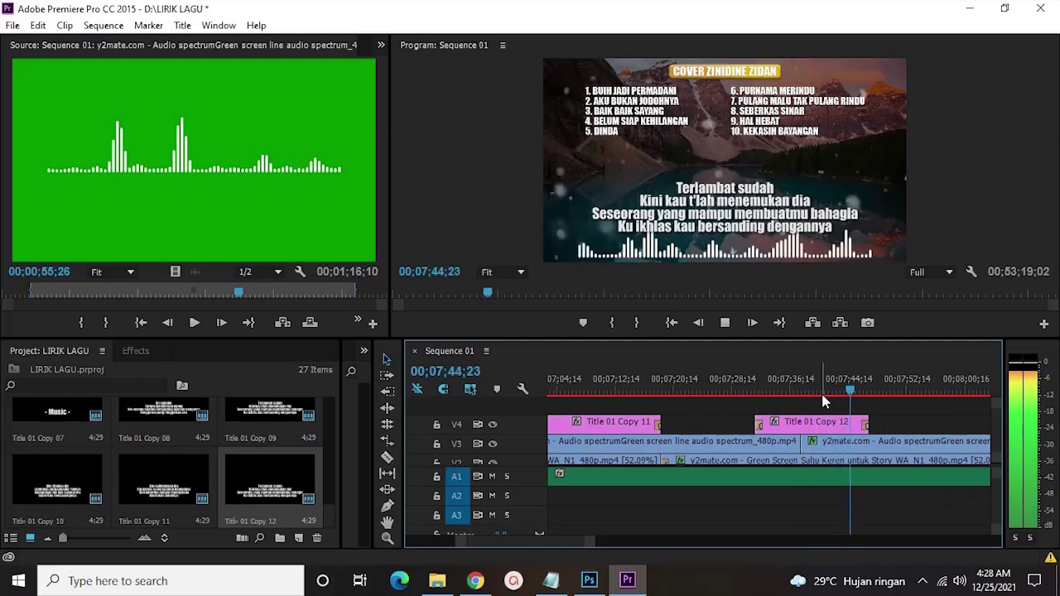
pyautogui.scroll(-2, 752, 496)
pyautogui.press('space')
pyautogui.moveTo(773, 427); pyautogui.dragTo(831, 423)
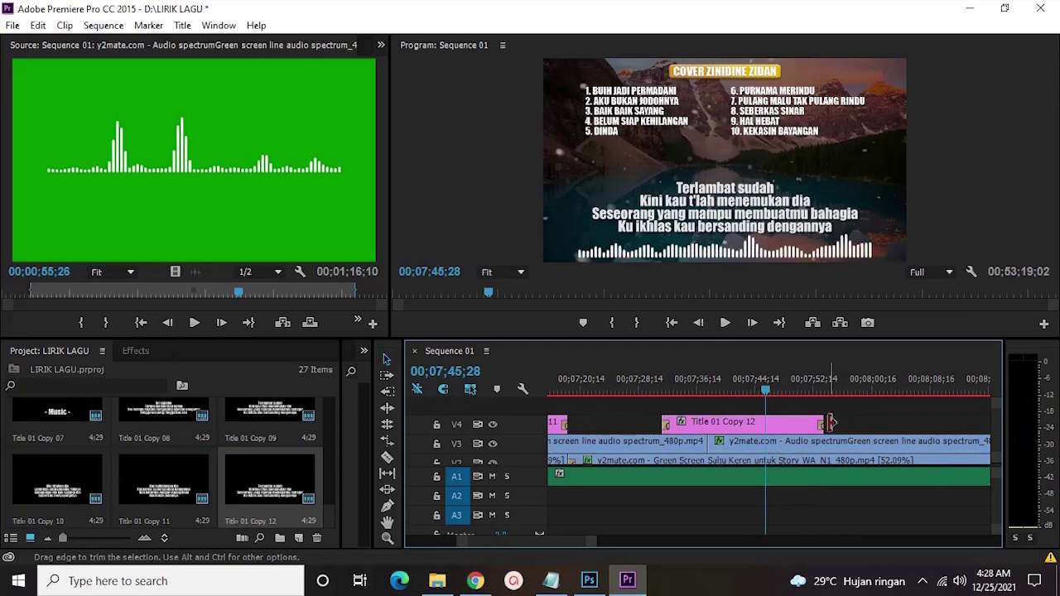
# - Play on towards the end of the "Terlambat sudah" title and extend it to about 00;08;02
pyautogui.click(789, 393)
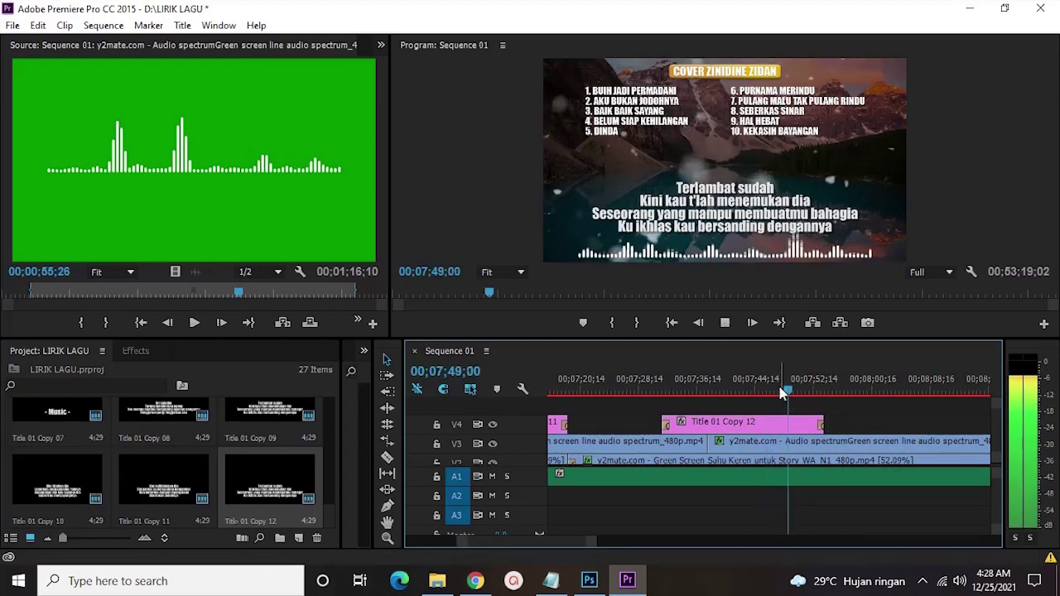
pyautogui.scroll(-2, 737, 406)
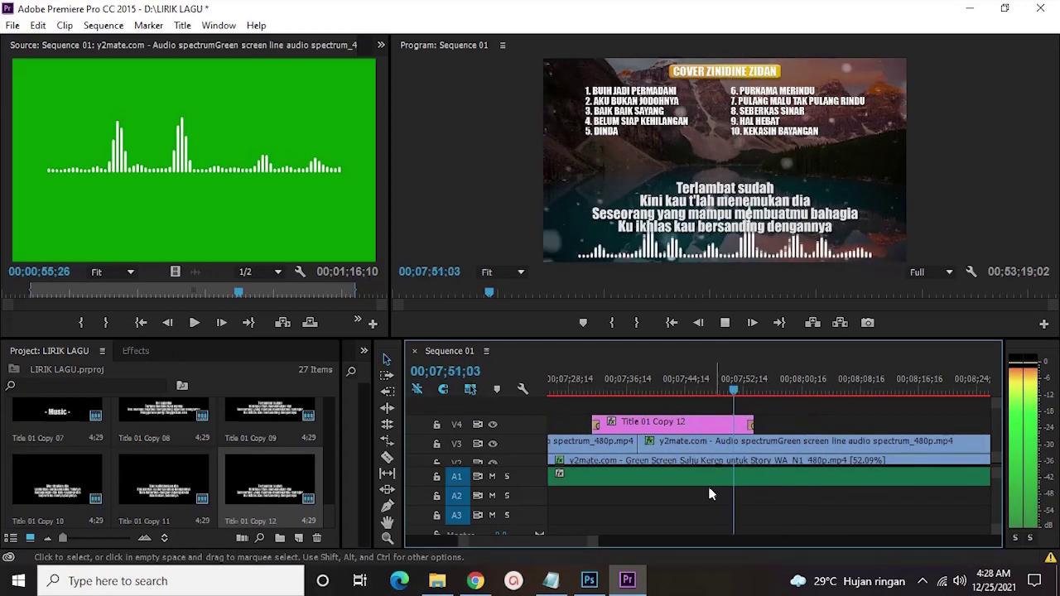
pyautogui.press('=')
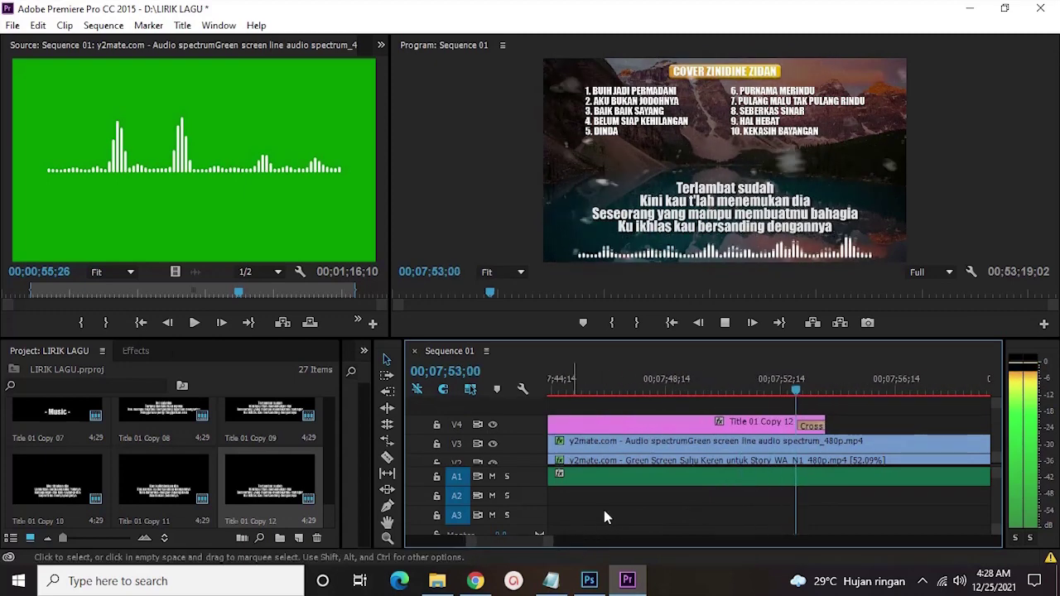
pyautogui.press('space')
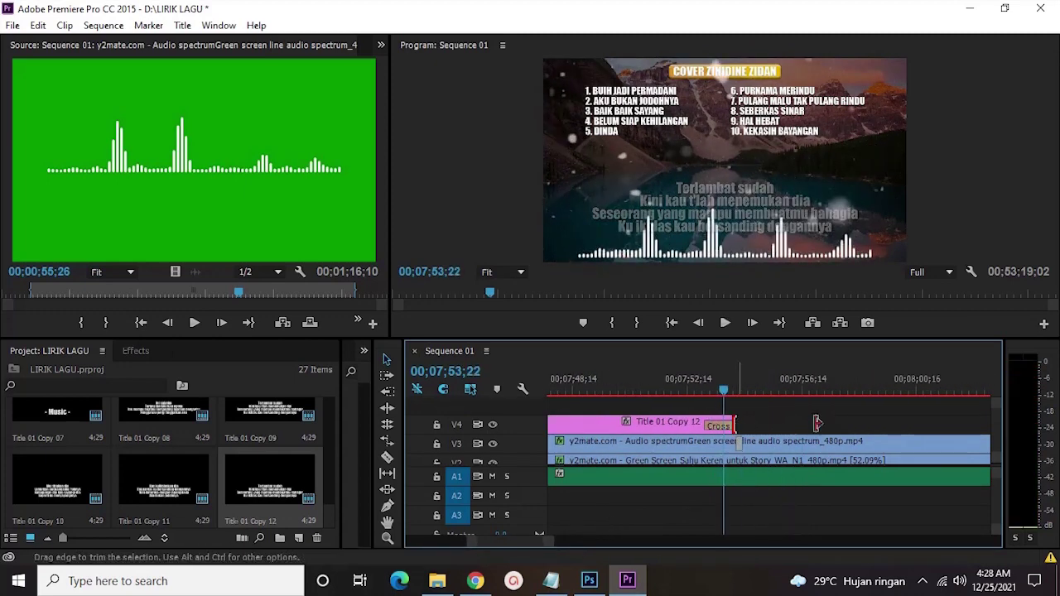
pyautogui.moveTo(817, 423); pyautogui.dragTo(890, 420)
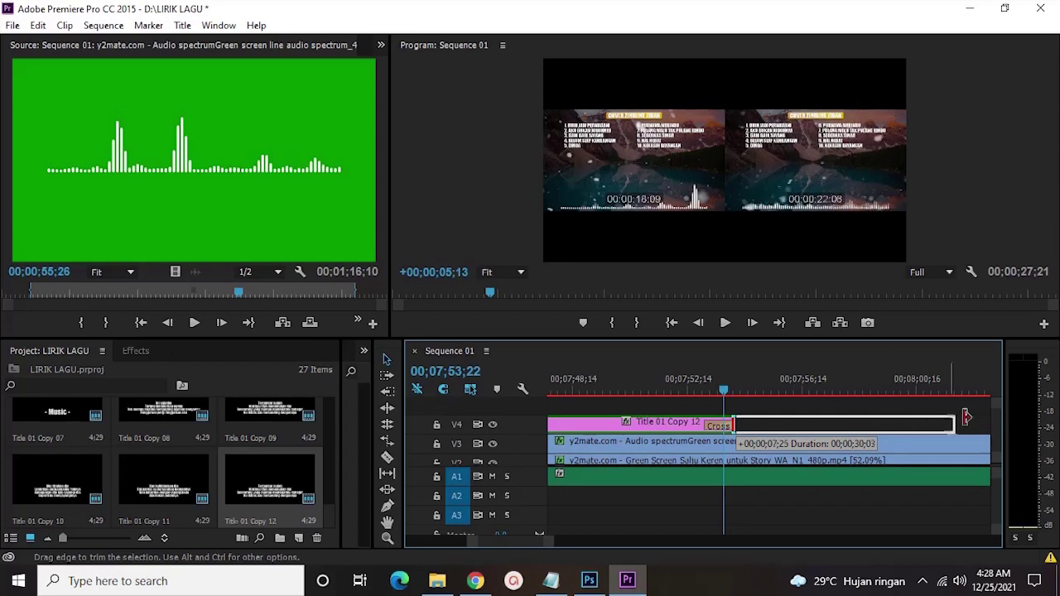
pyautogui.moveTo(966, 418); pyautogui.dragTo(964, 419)
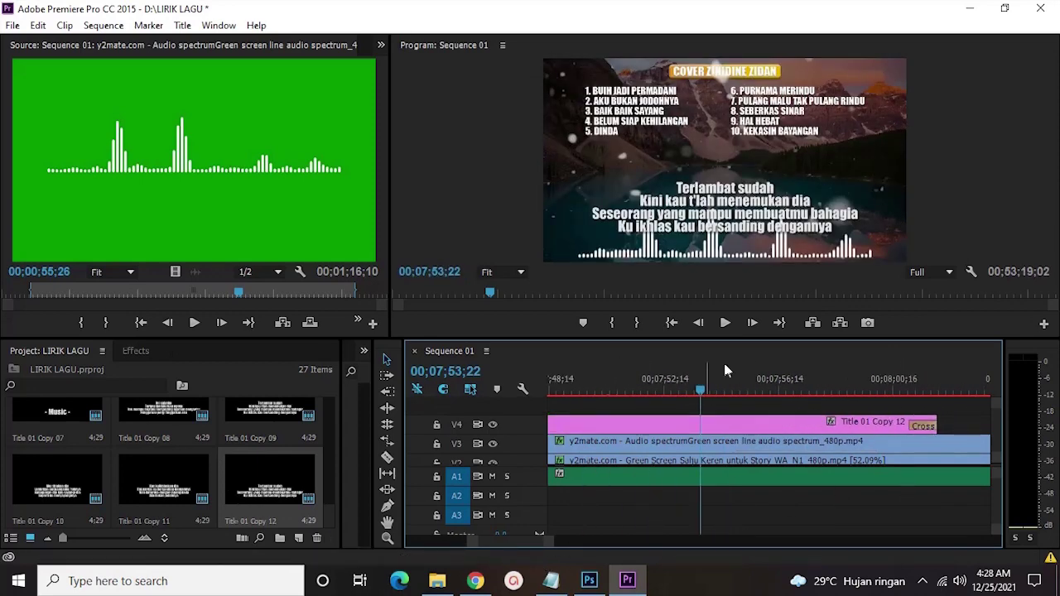
# - Play the rest of the verse and trim the "Terlambat sudah" title's end back to about 00;08;01
pyautogui.click(726, 321)
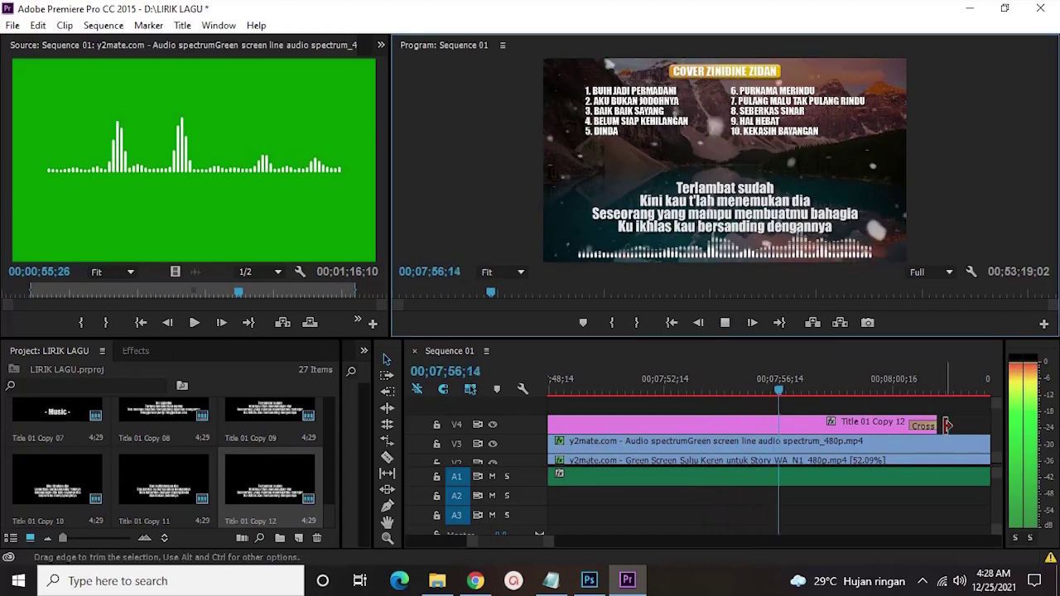
pyautogui.click(884, 424)
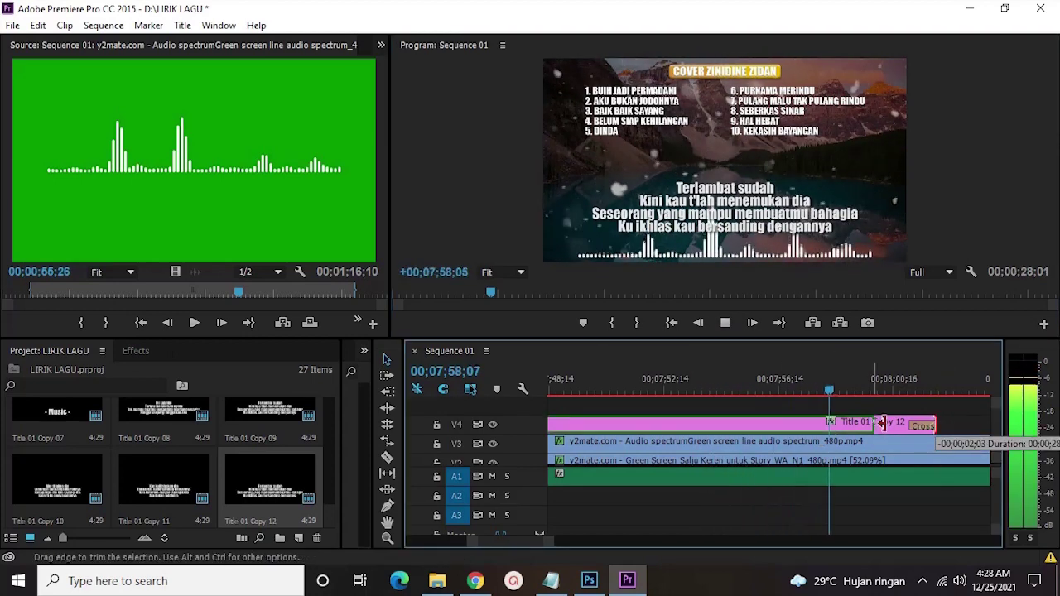
pyautogui.moveTo(934, 424); pyautogui.dragTo(906, 428)
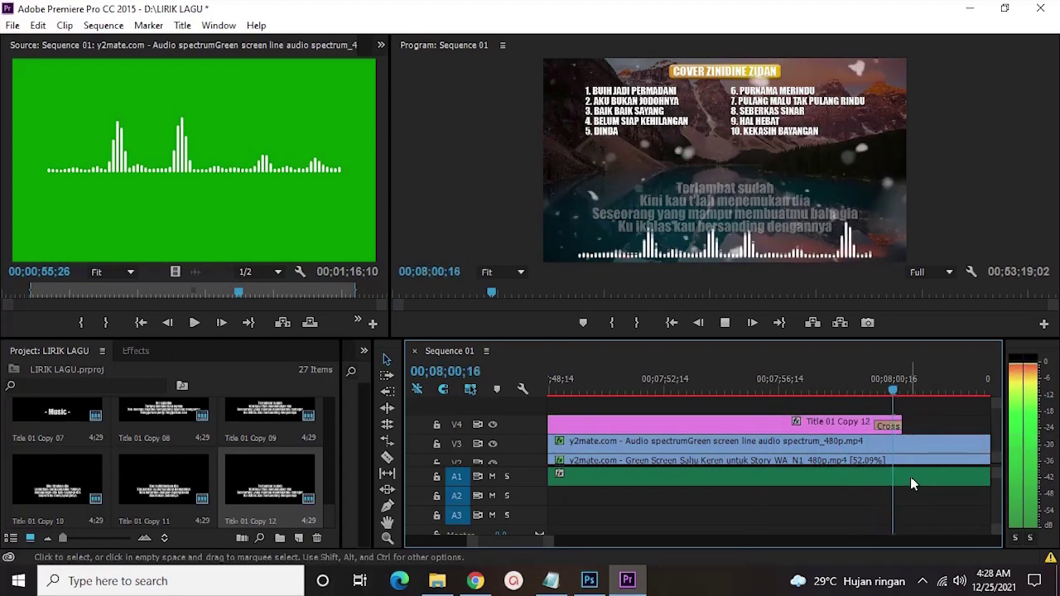
pyautogui.press('space')
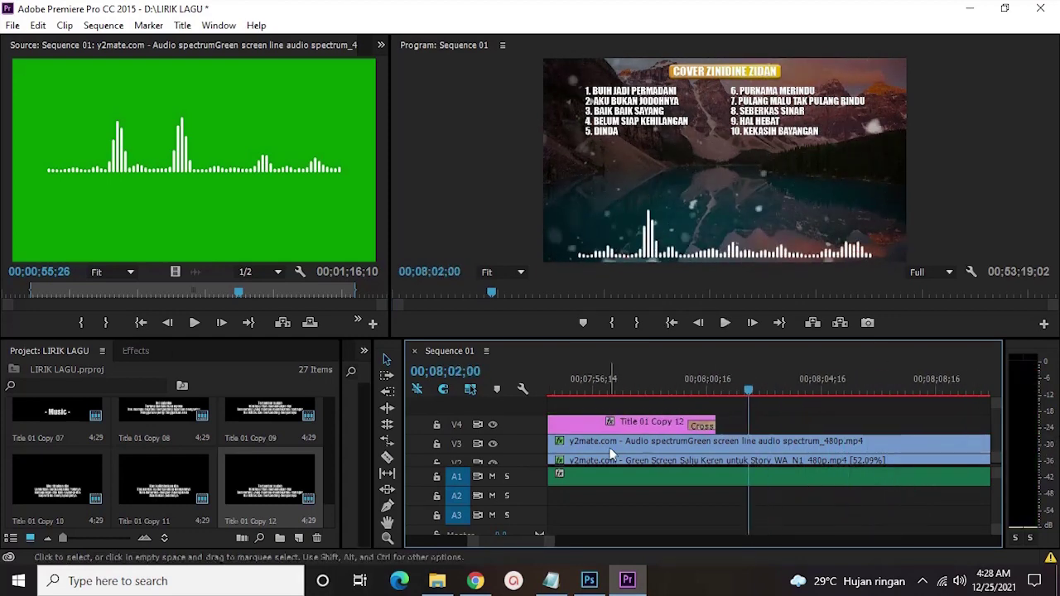
# - Copy the four-line "Aku titipkan dia" verse from the lyrics page in Chrome and return to Premiere Pro
pyautogui.click(475, 580)
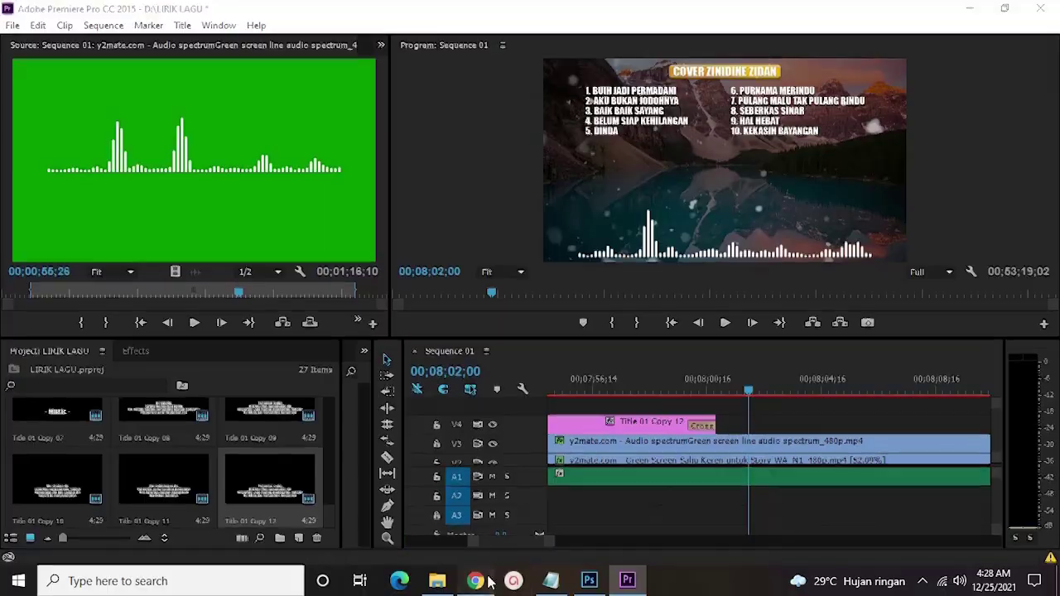
pyautogui.moveTo(154, 321); pyautogui.dragTo(280, 354)
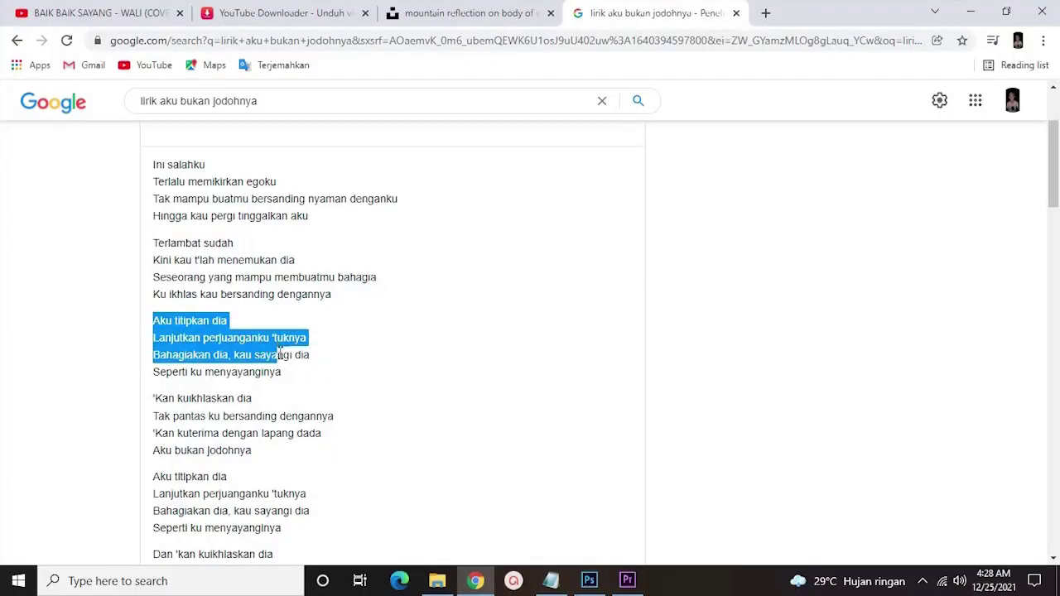
pyautogui.click(624, 577)
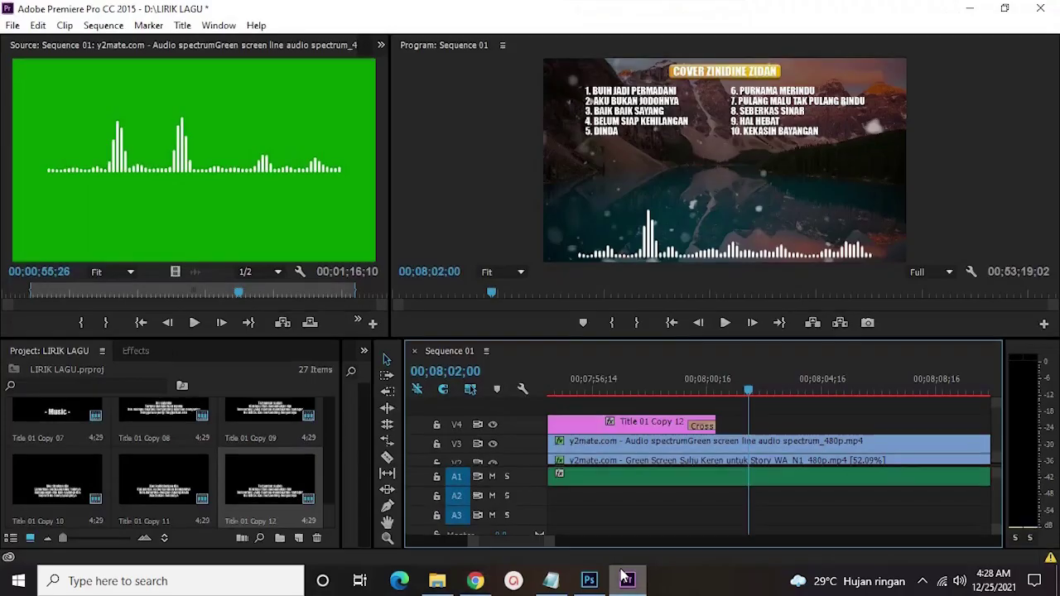
# - Play the sequence briefly from 00;08;02;00 towards the next verse, dismissing the audio and video sync notification
pyautogui.press('space')
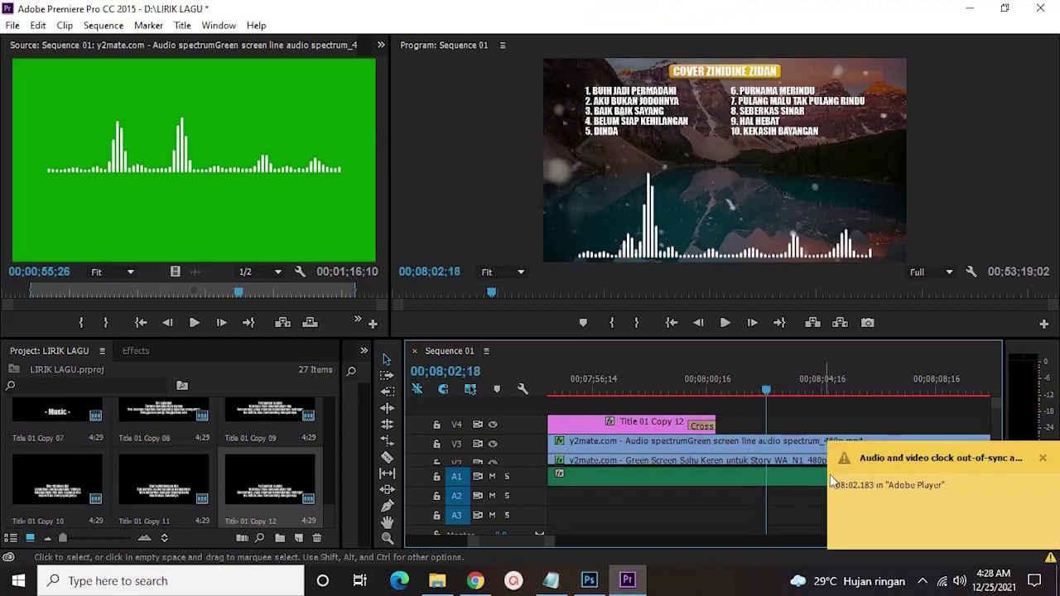
pyautogui.click(1043, 458)
pyautogui.press('space')
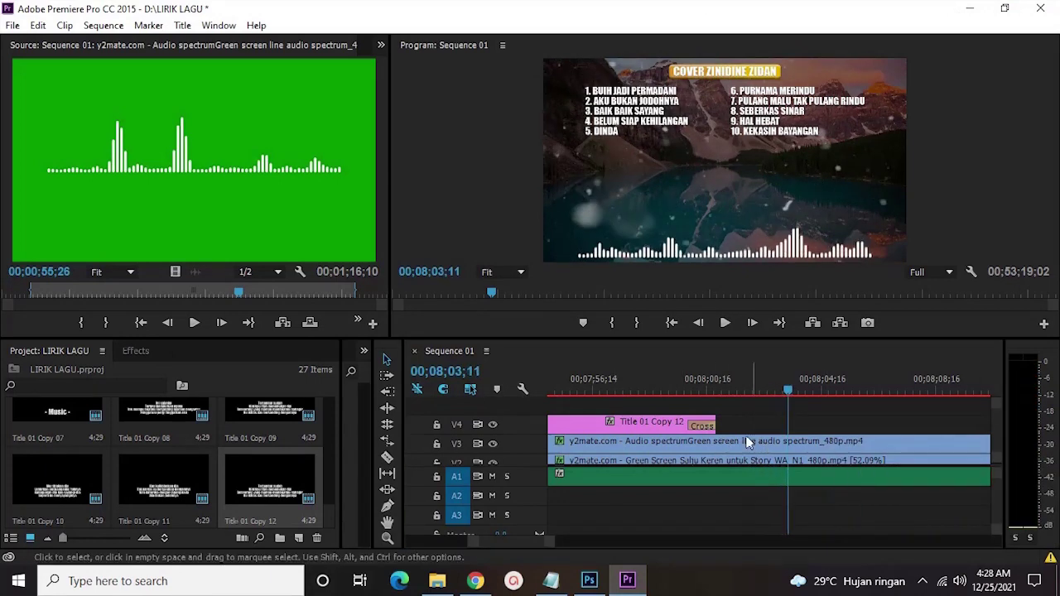
# - Duplicate Title 01 Copy 12, replace the duplicate's text with the "Aku titipkan dia" verse and close the title editor
pyautogui.rightClick(247, 459)
pyautogui.click(331, 98)
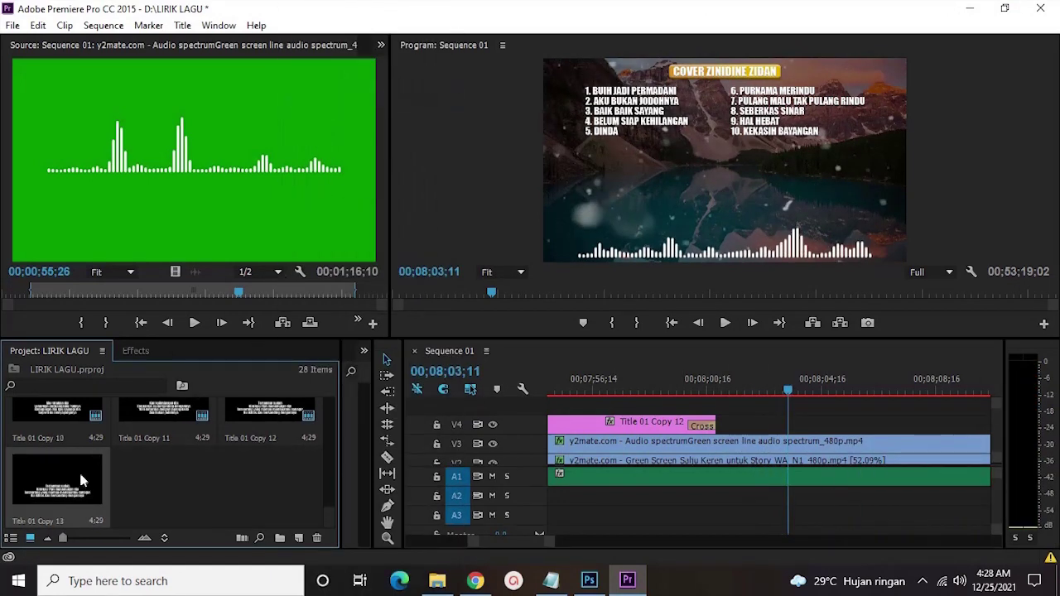
pyautogui.doubleClick(81, 478)
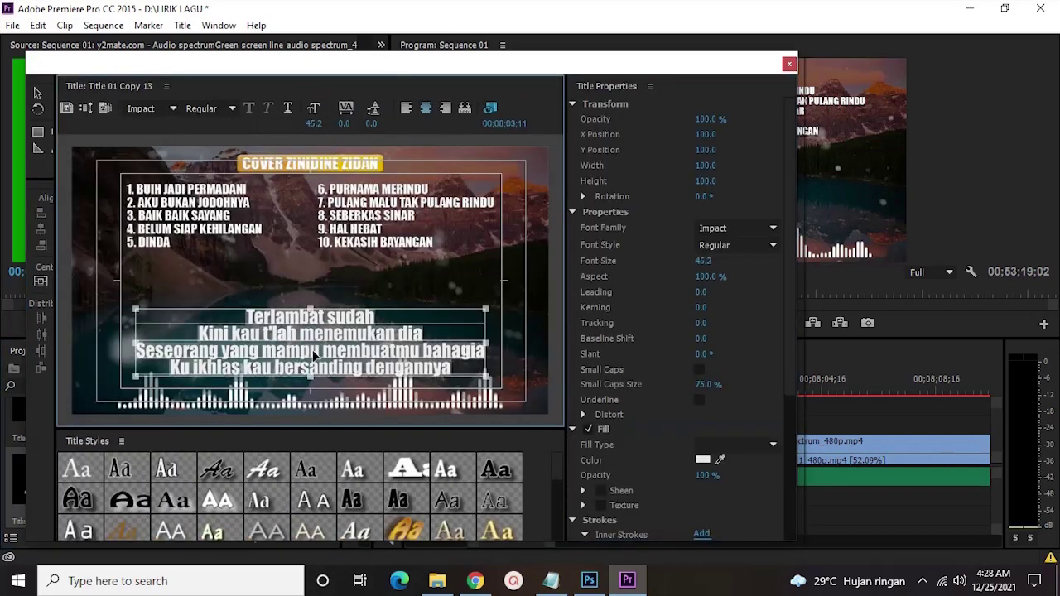
pyautogui.click(789, 65)
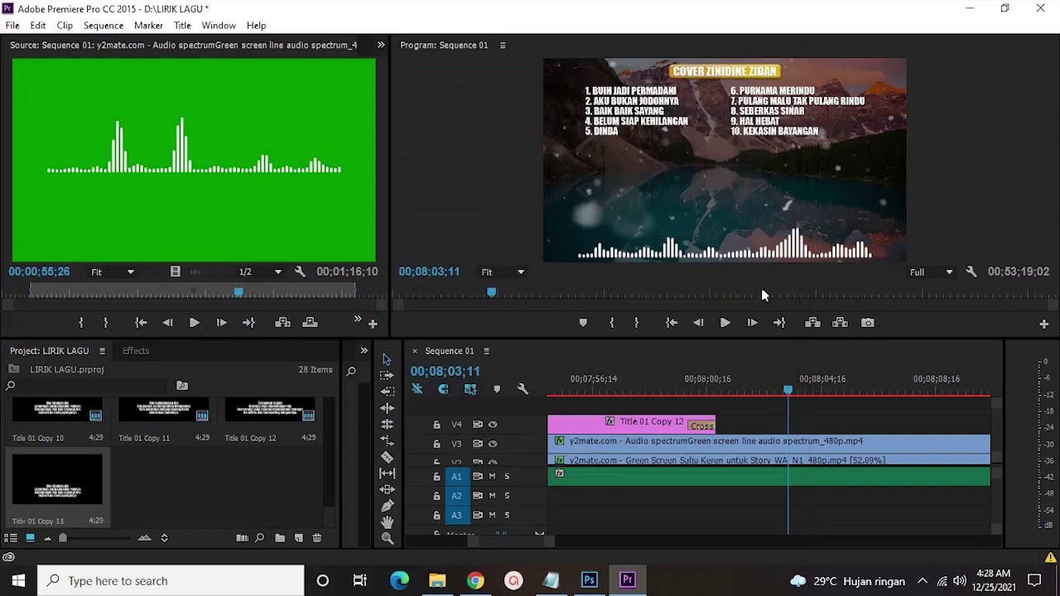
# - Place the "Aku titipkan dia" title on V4 at about 00;08;04;15, apply a default transition at its start and play that part back
pyautogui.click(726, 323)
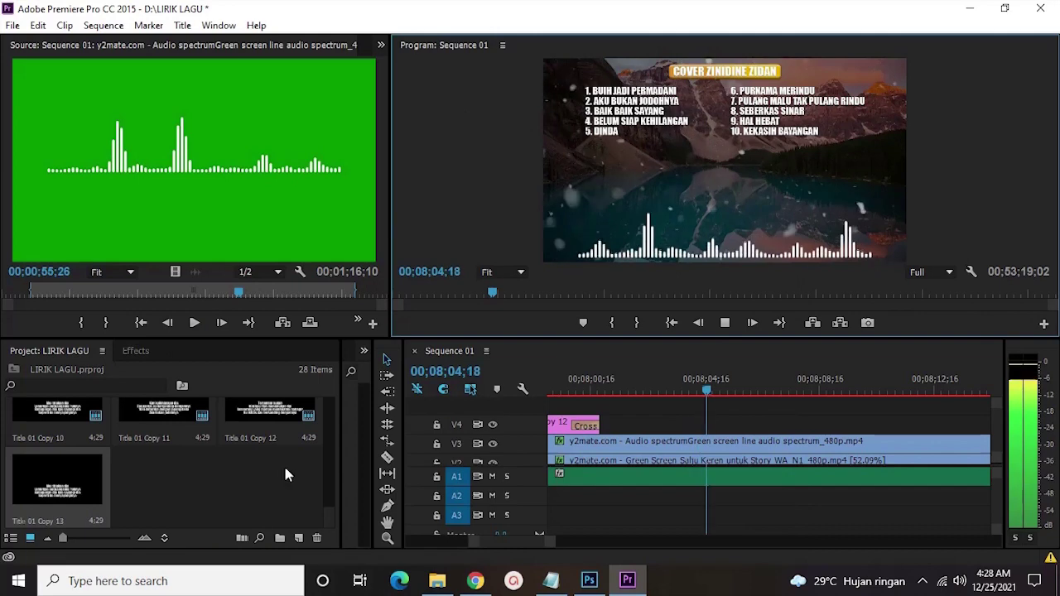
pyautogui.moveTo(106, 489); pyautogui.dragTo(706, 430)
pyautogui.rightClick(704, 429)
pyautogui.click(746, 530)
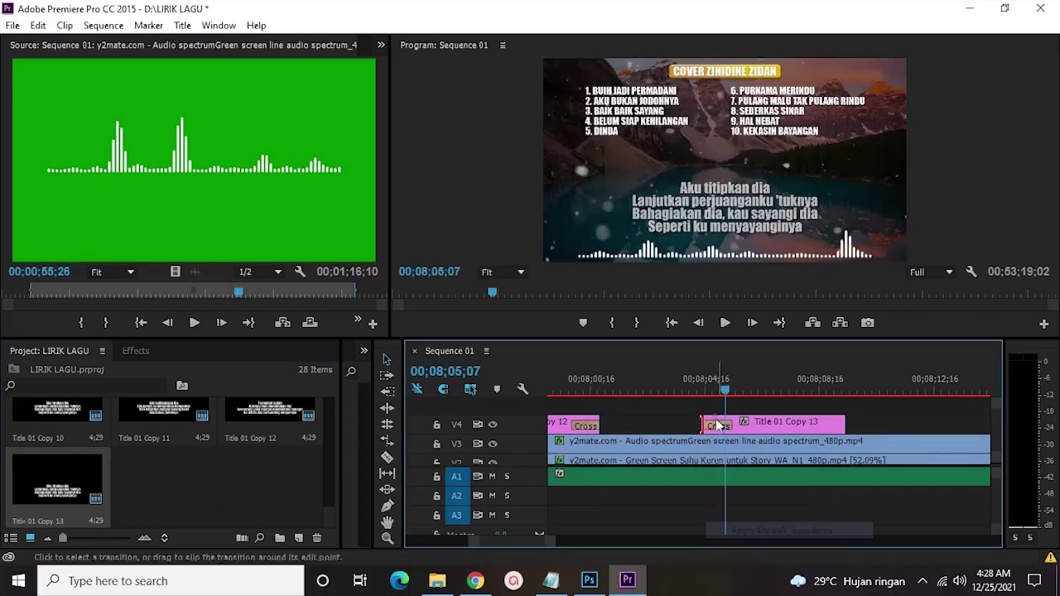
pyautogui.click(694, 389)
pyautogui.press('space')
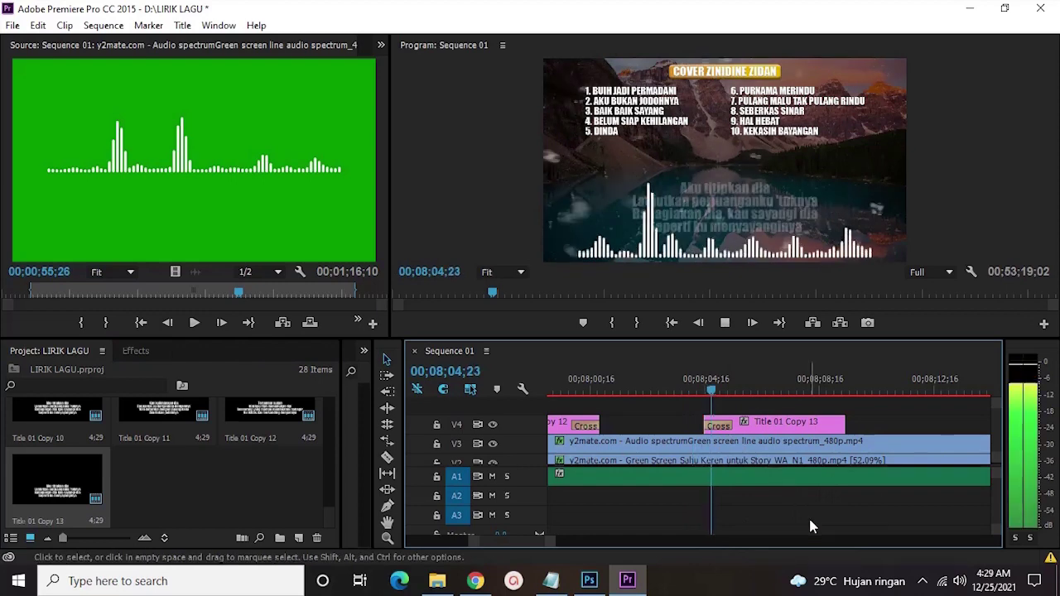
# - Extend the end of the "Aku titipkan dia" title to about 00;08;15;14 and apply a default transition there
pyautogui.scroll(-1, 861, 418)
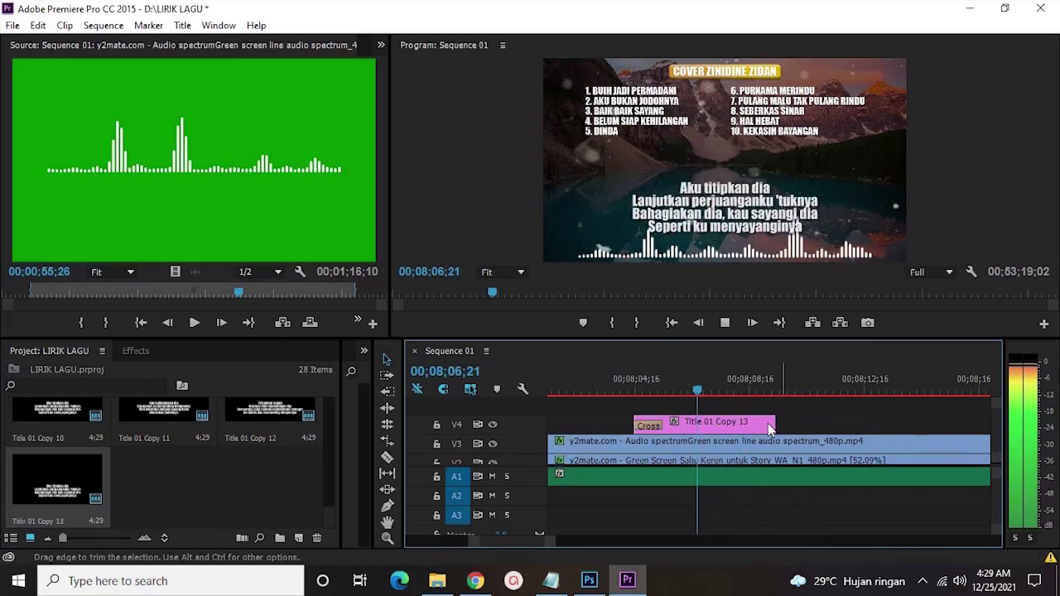
pyautogui.moveTo(822, 424); pyautogui.dragTo(947, 424)
pyautogui.rightClick(947, 424)
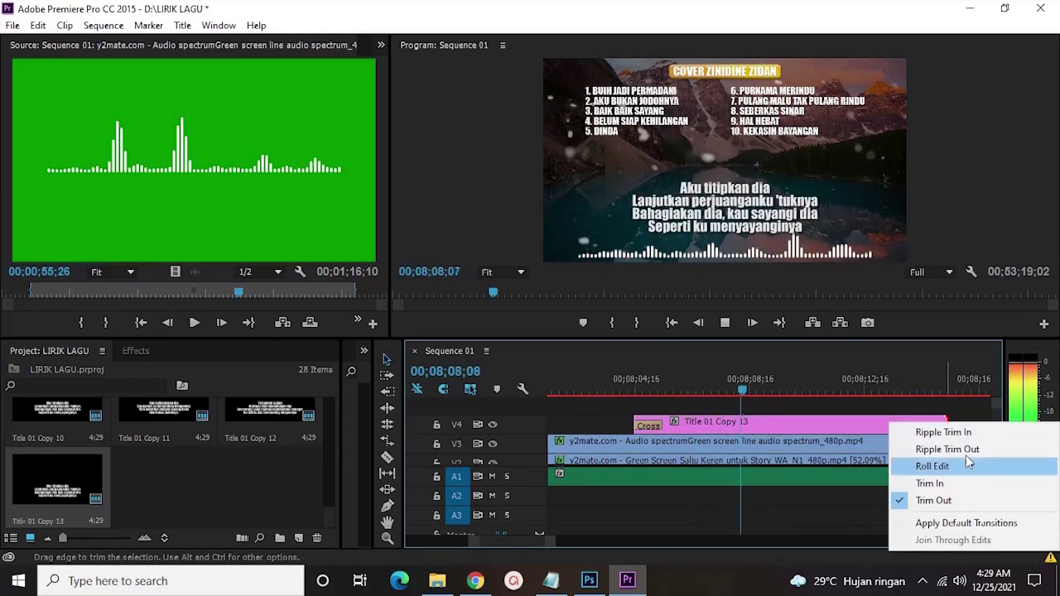
pyautogui.click(976, 519)
# - Extend the end of the "Aku titipkan dia" title in stages to about 00;08;24 during playback
pyautogui.scroll(-2, 928, 446)
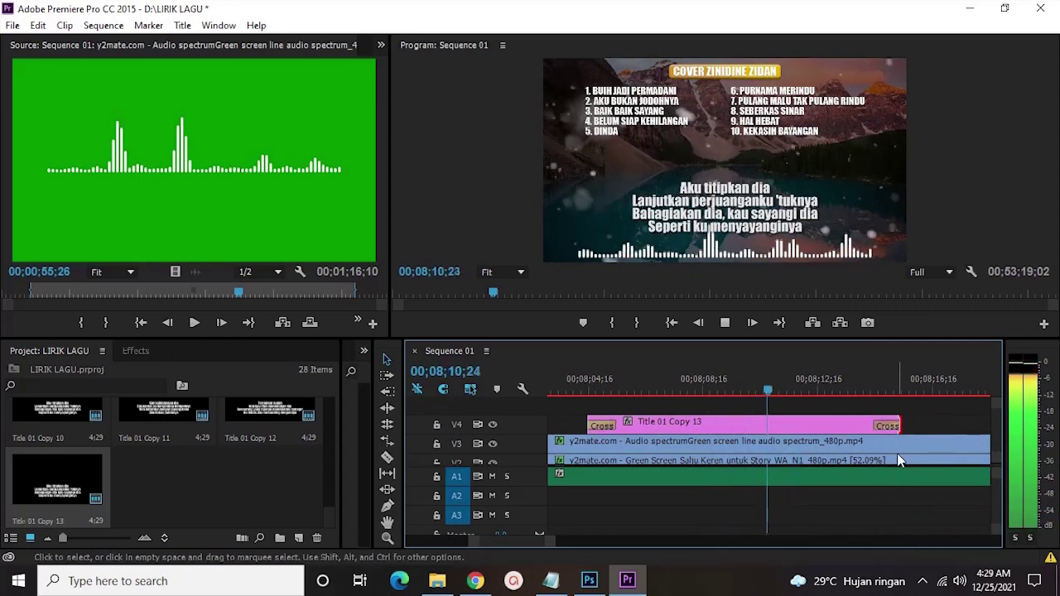
pyautogui.scroll(-1, 861, 432)
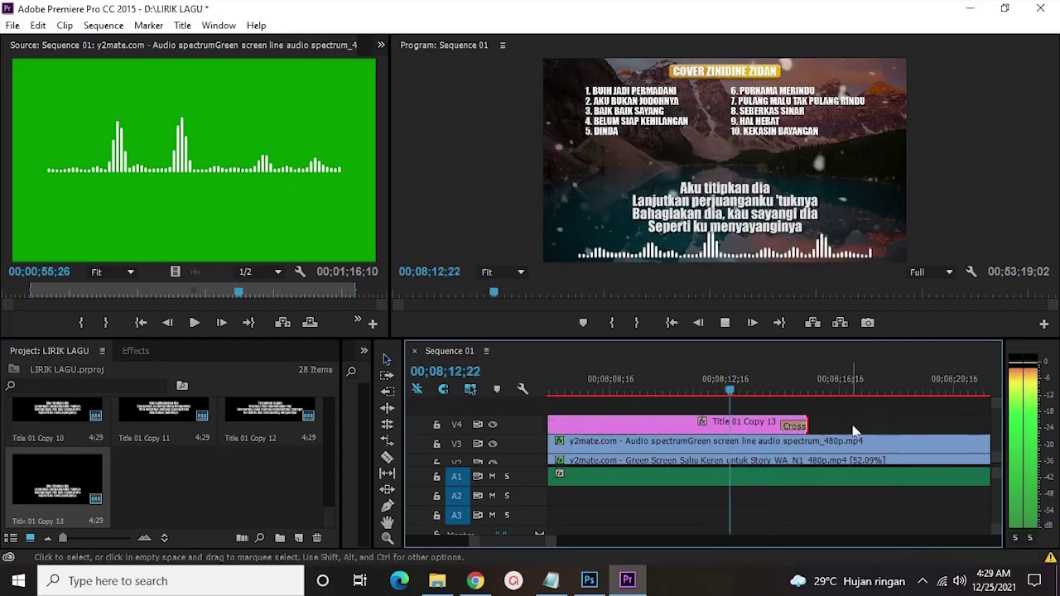
pyautogui.moveTo(807, 425); pyautogui.dragTo(915, 428)
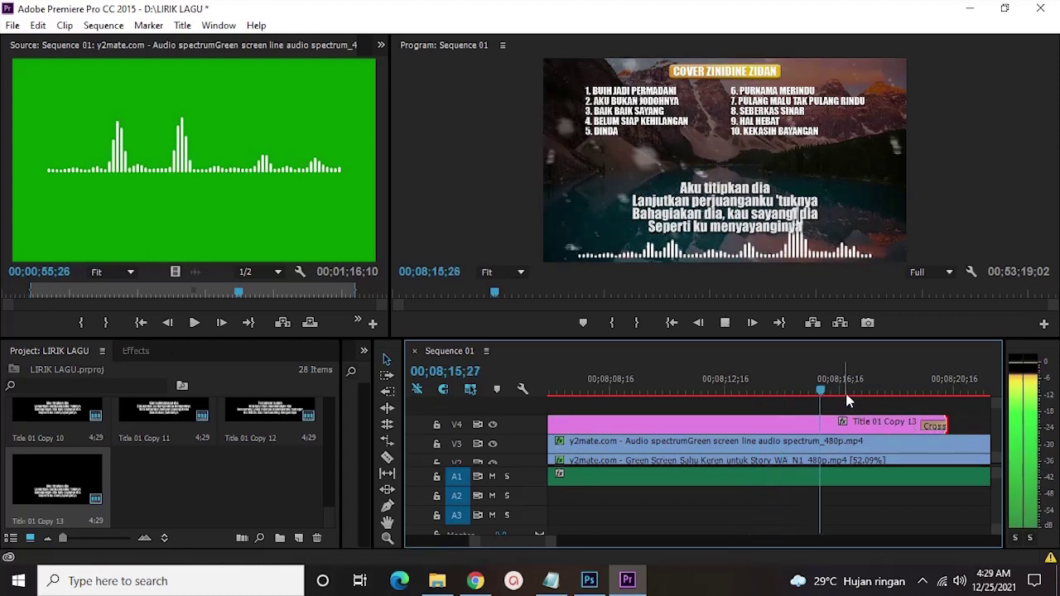
pyautogui.scroll(-2, 857, 402)
pyautogui.moveTo(951, 423); pyautogui.dragTo(944, 424)
pyautogui.scroll(-2, 886, 422)
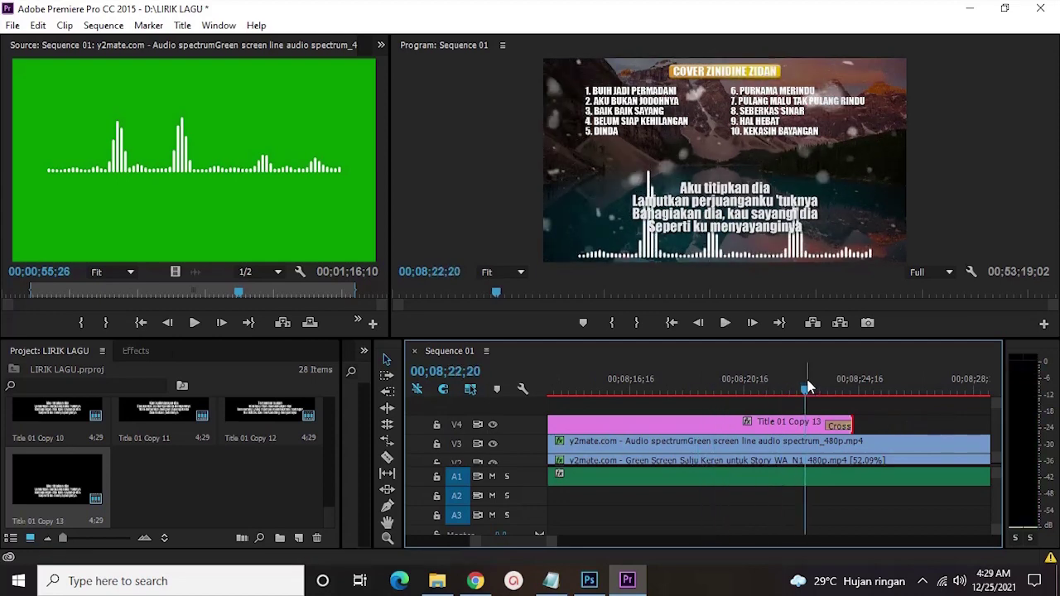
# - Continue playback and extend the end of the "Aku titipkan dia" title to about 00;08;29
pyautogui.press('space')
pyautogui.scroll(-2, 788, 415)
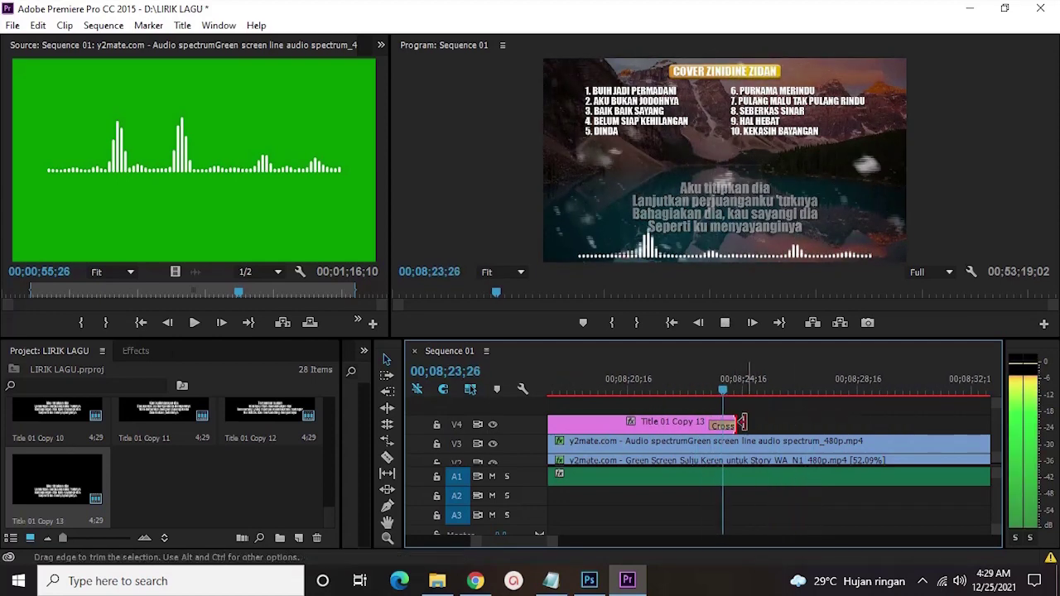
pyautogui.moveTo(882, 419); pyautogui.dragTo(879, 420)
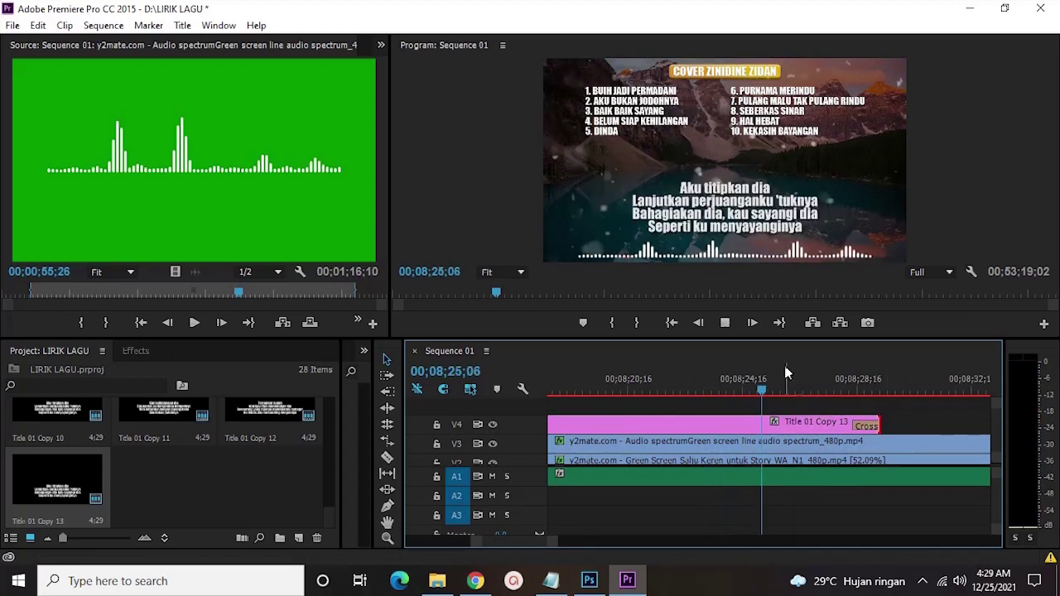
pyautogui.press('space')
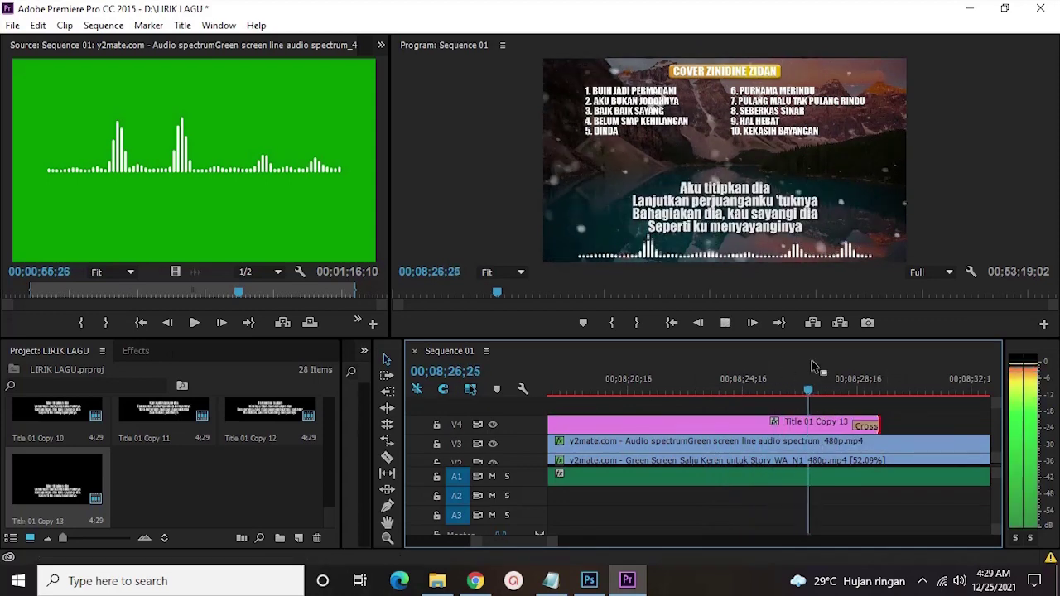
# - Lengthen the "Aku titipkan dia" title further so it ends at about 00;08;36
pyautogui.moveTo(836, 423); pyautogui.dragTo(892, 420)
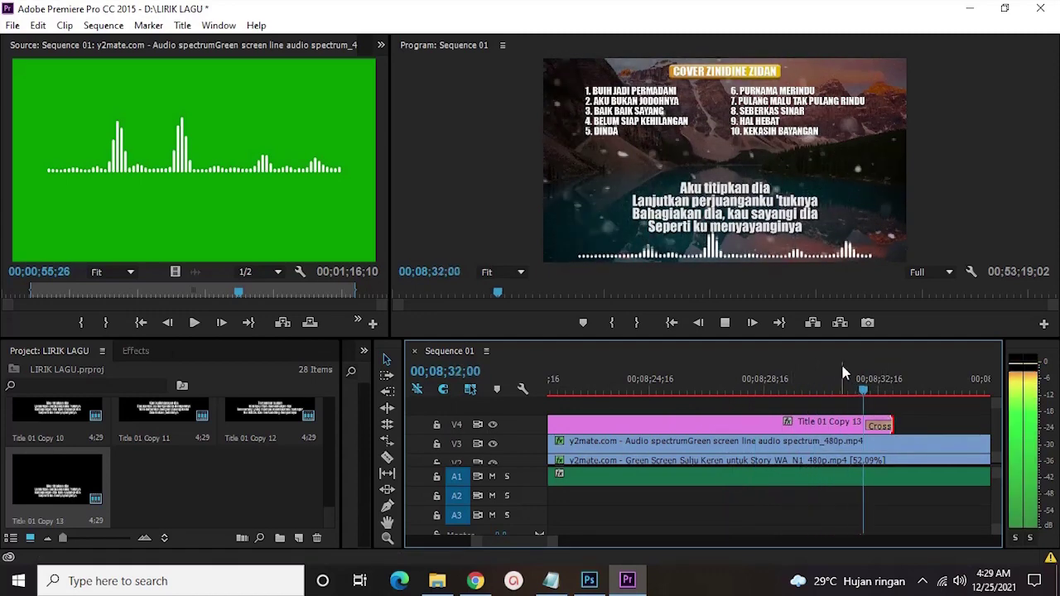
pyautogui.scroll(-1, 848, 414)
pyautogui.moveTo(822, 427); pyautogui.dragTo(914, 426)
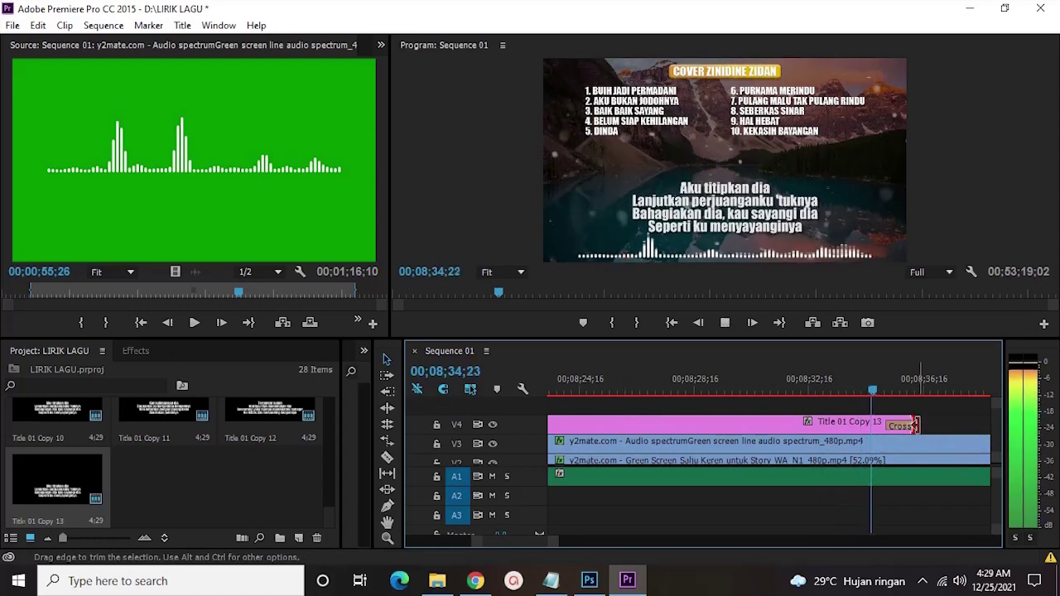
# - Trim the end of the "Aku titipkan dia" title back to about 00;08;35 and stop playback just past it
pyautogui.moveTo(915, 426); pyautogui.dragTo(889, 428)
pyautogui.press('space')
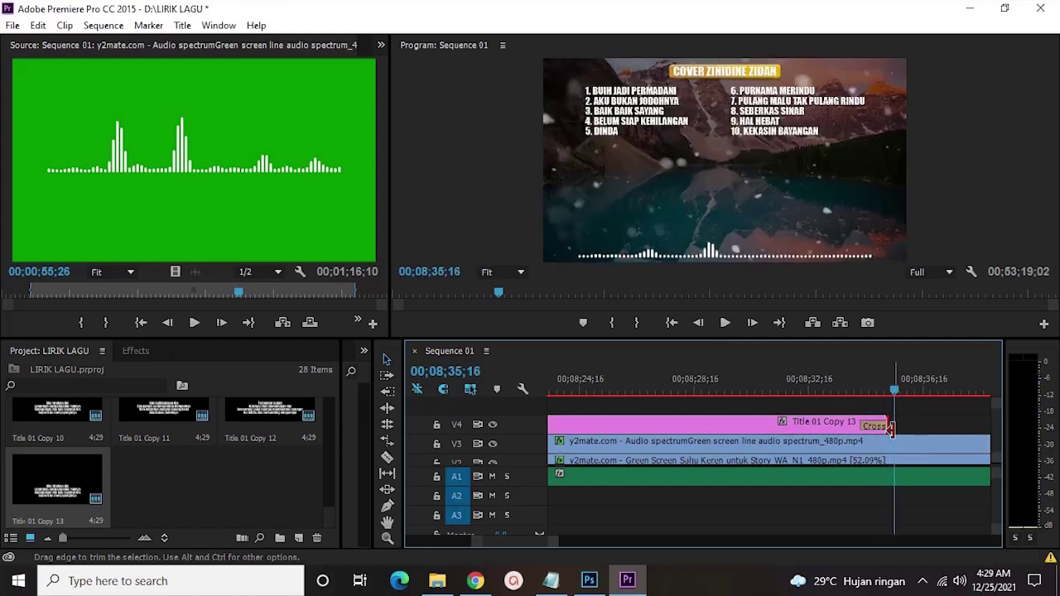
# - Switch to Chrome, copy the verse starting "Kan kuikhlaskan dia" from the lyrics page, and return to Premiere Pro
pyautogui.click(474, 581)
pyautogui.moveTo(158, 395); pyautogui.dragTo(294, 433)
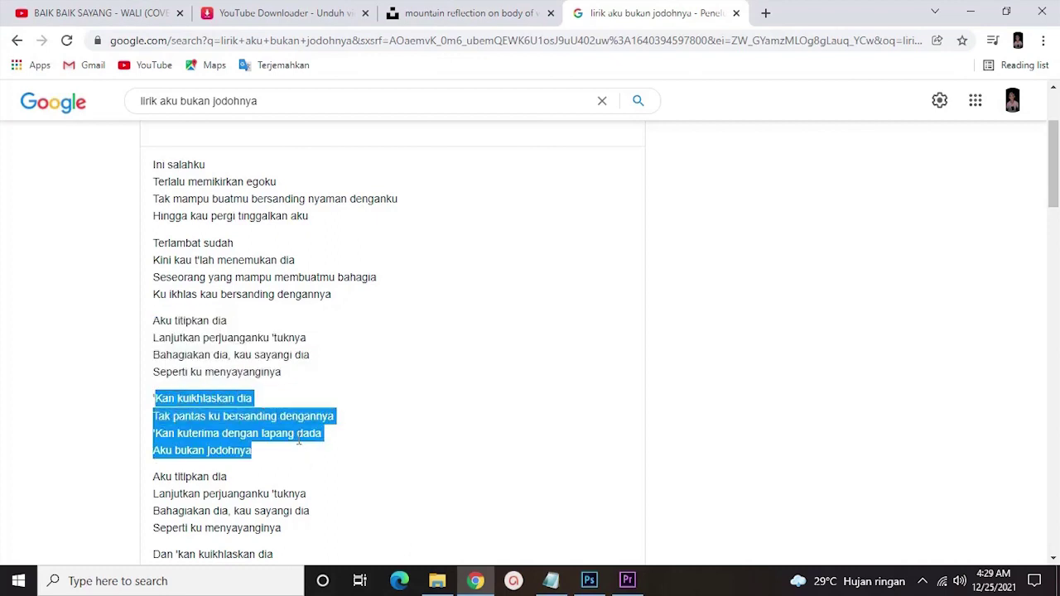
pyautogui.click(627, 580)
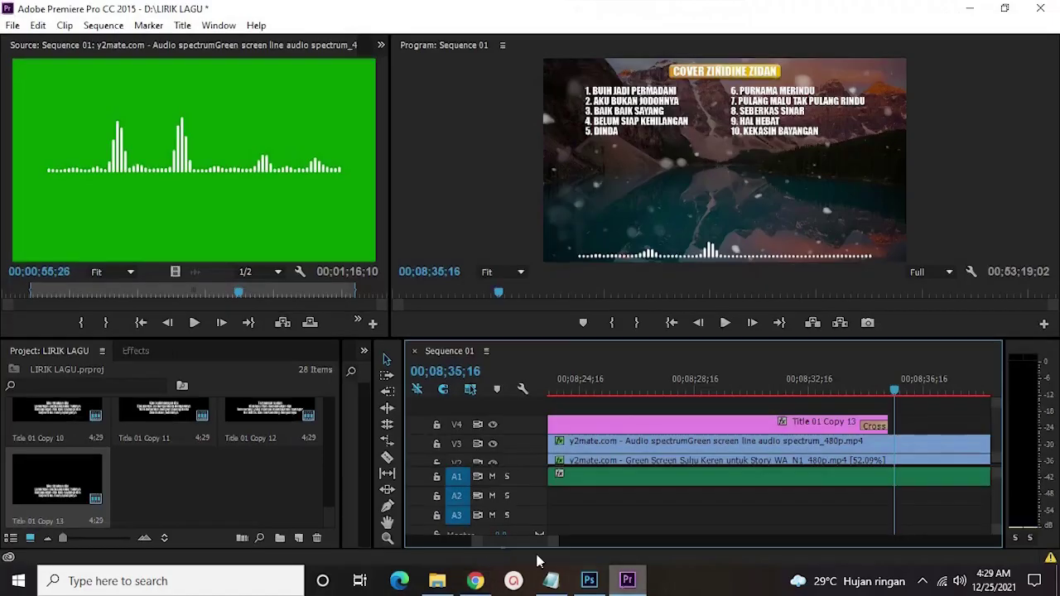
# - Duplicate the "Aku titipkan dia" title and replace its text with the copied "Kan kuikhlaskan dia" verse
pyautogui.rightClick(104, 492)
pyautogui.click(158, 97)
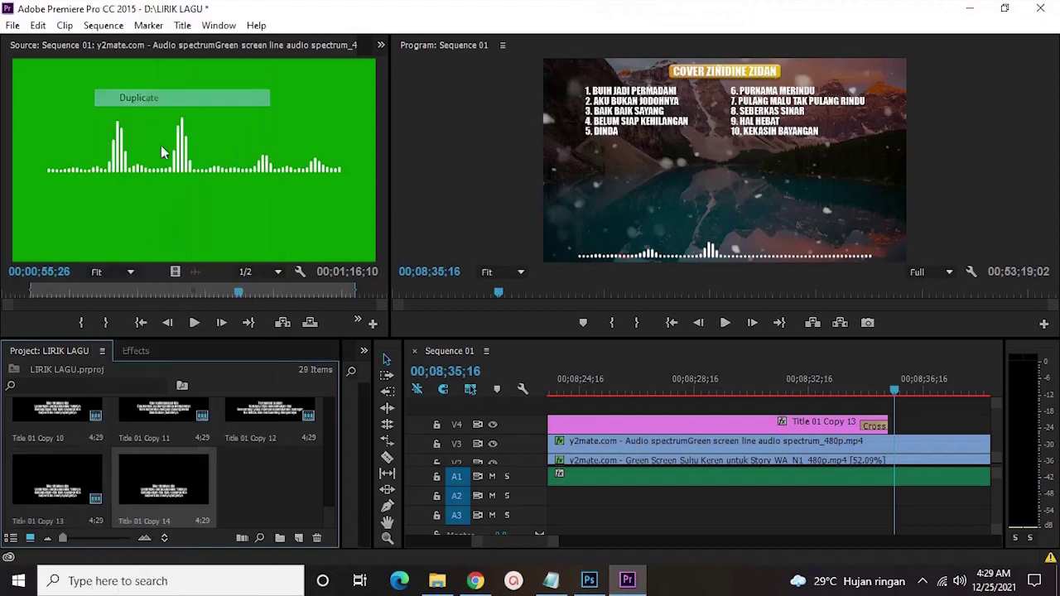
pyautogui.doubleClick(178, 456)
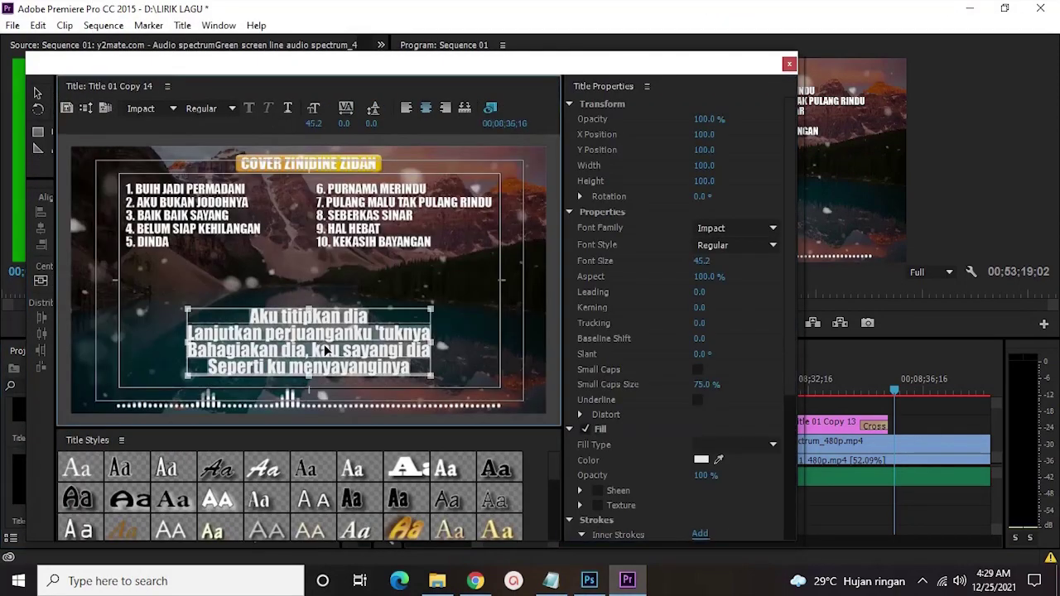
pyautogui.click(789, 64)
# - Place the "Kan kuikhlaskan dia" title on V4 at 00;08;35;16, apply a default transition at its start, and play from just before it
pyautogui.moveTo(178, 495); pyautogui.dragTo(898, 425)
pyautogui.rightClick(896, 424)
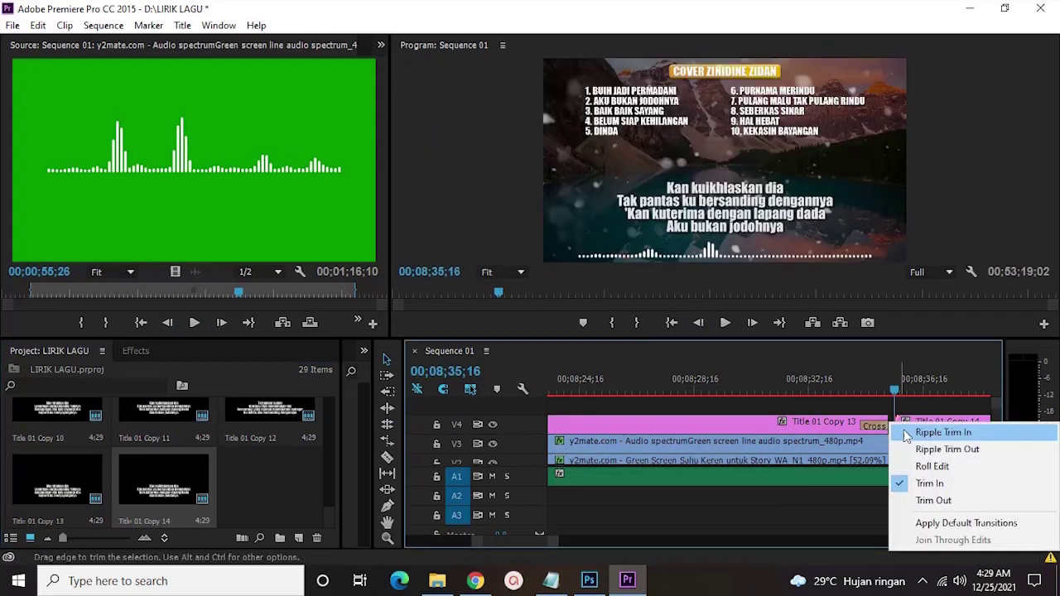
pyautogui.click(947, 520)
pyautogui.click(871, 391)
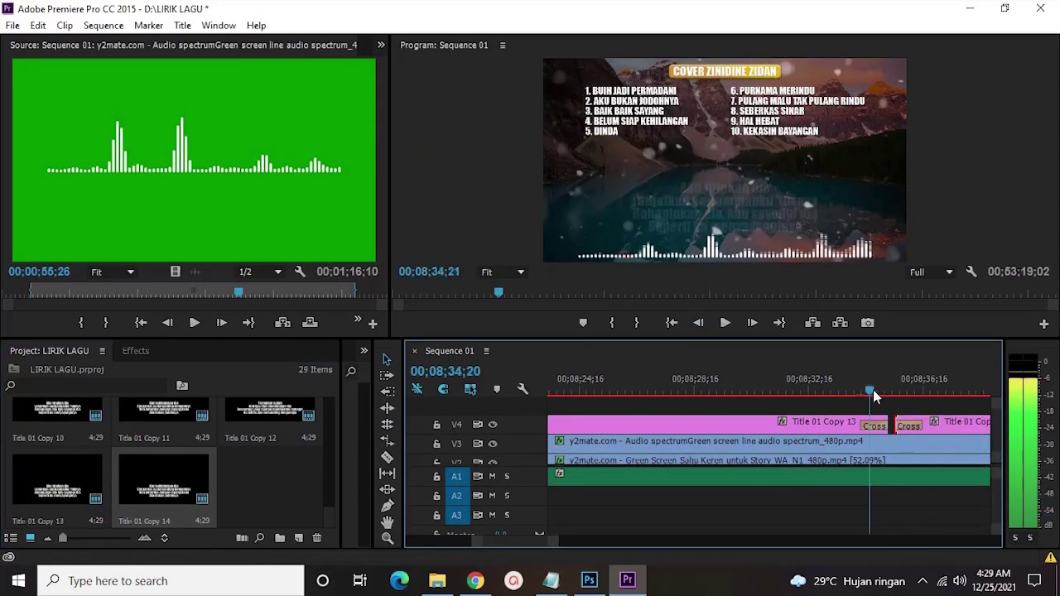
pyautogui.press('space')
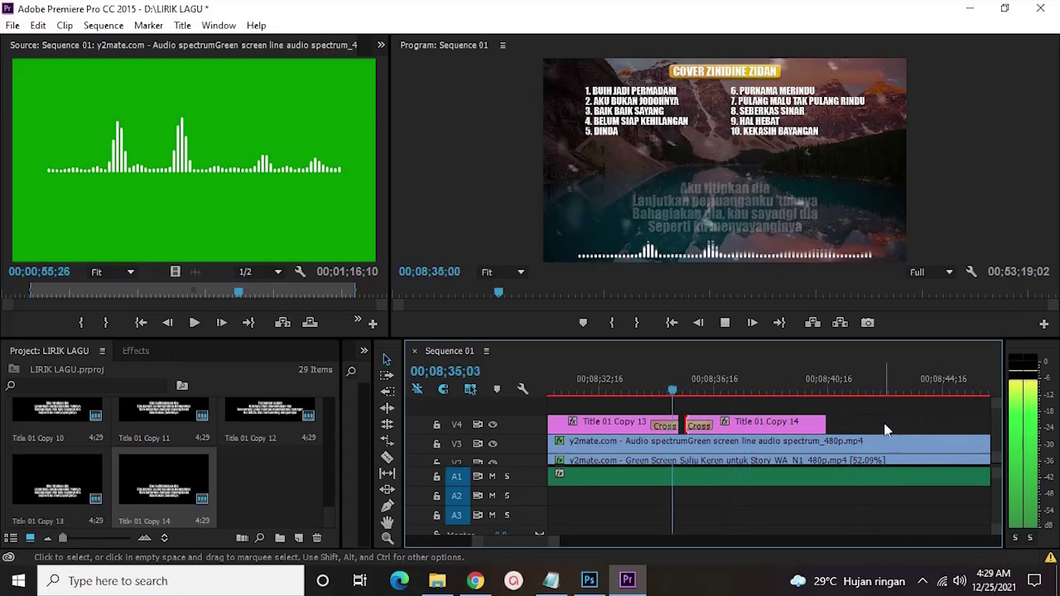
# - Extend the end of the "Kan kuikhlaskan dia" title to about 00;08;45 and apply a default transition there
pyautogui.moveTo(826, 424); pyautogui.dragTo(936, 423)
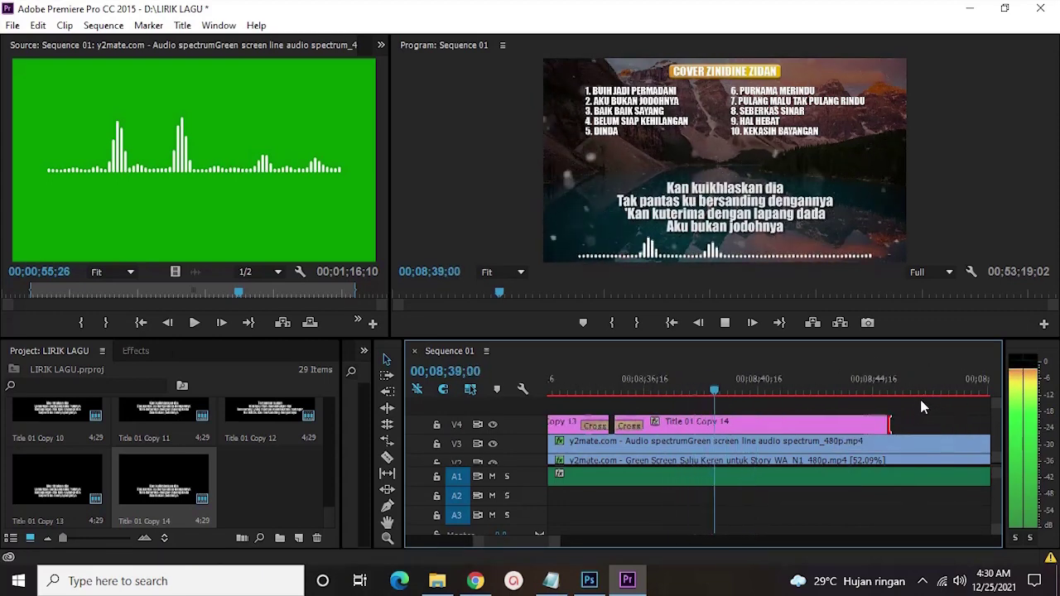
pyautogui.rightClick(845, 423)
pyautogui.click(874, 525)
# - Extend the end of the "Kan kuikhlaskan dia" title in stages to about 00;09;00 while playing the song
pyautogui.moveTo(843, 424); pyautogui.dragTo(984, 423)
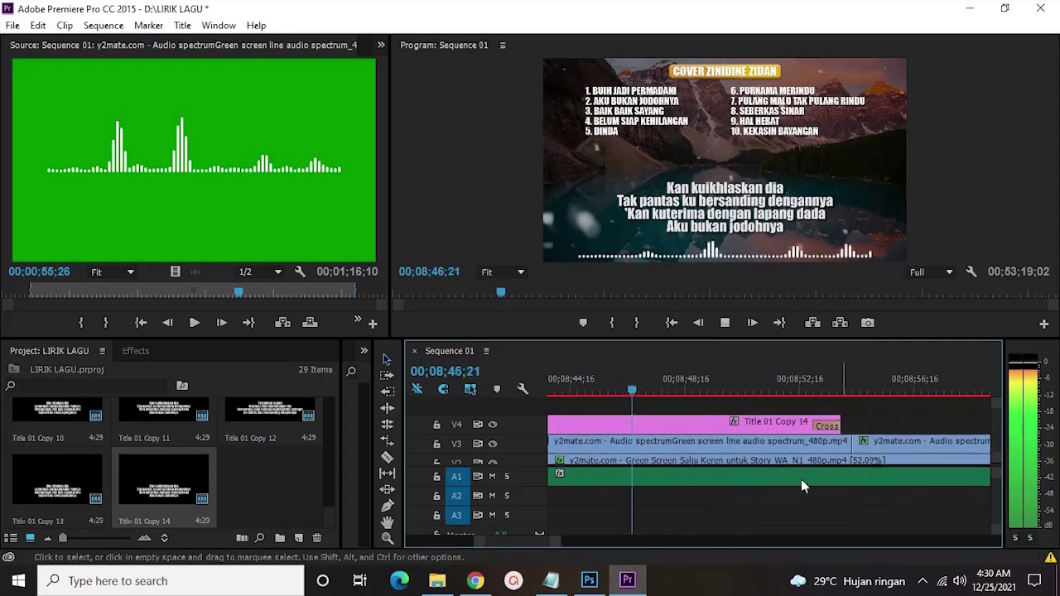
pyautogui.moveTo(554, 546); pyautogui.dragTo(638, 540)
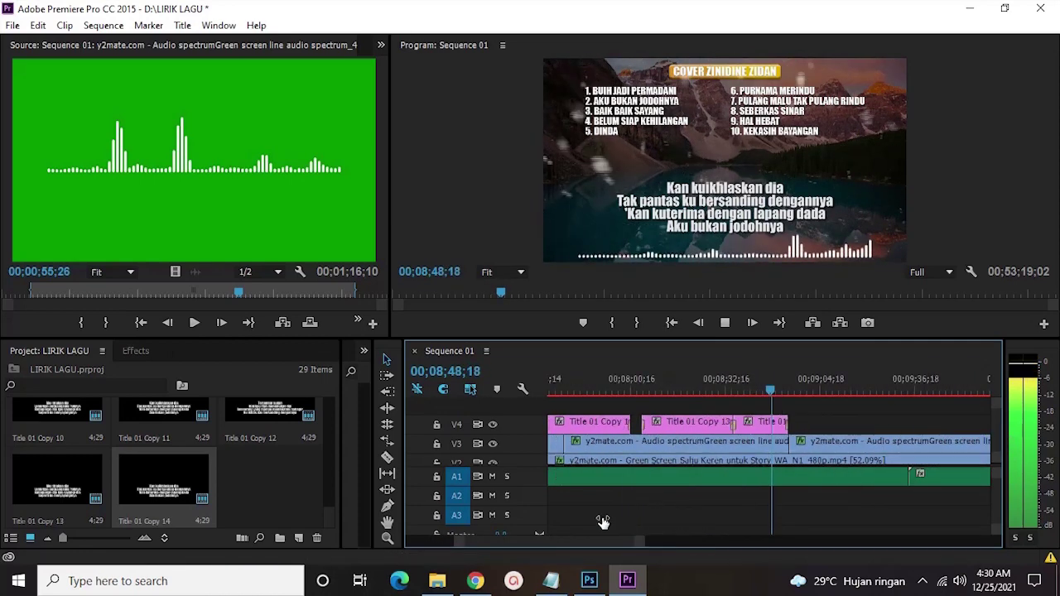
pyautogui.moveTo(821, 425); pyautogui.dragTo(863, 426)
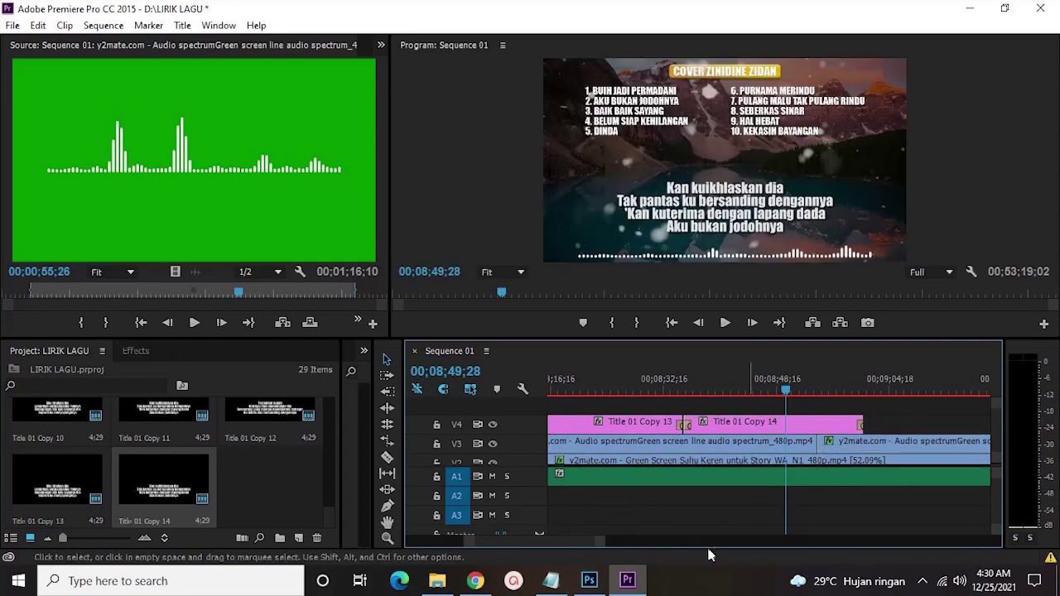
pyautogui.moveTo(599, 543); pyautogui.dragTo(727, 428)
pyautogui.press('space')
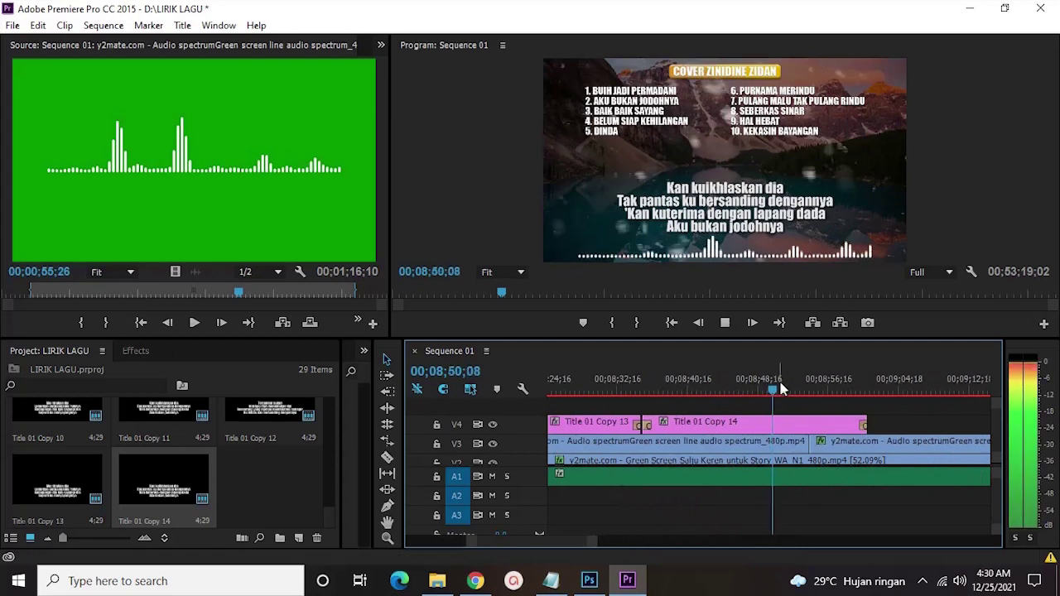
pyautogui.press('space')
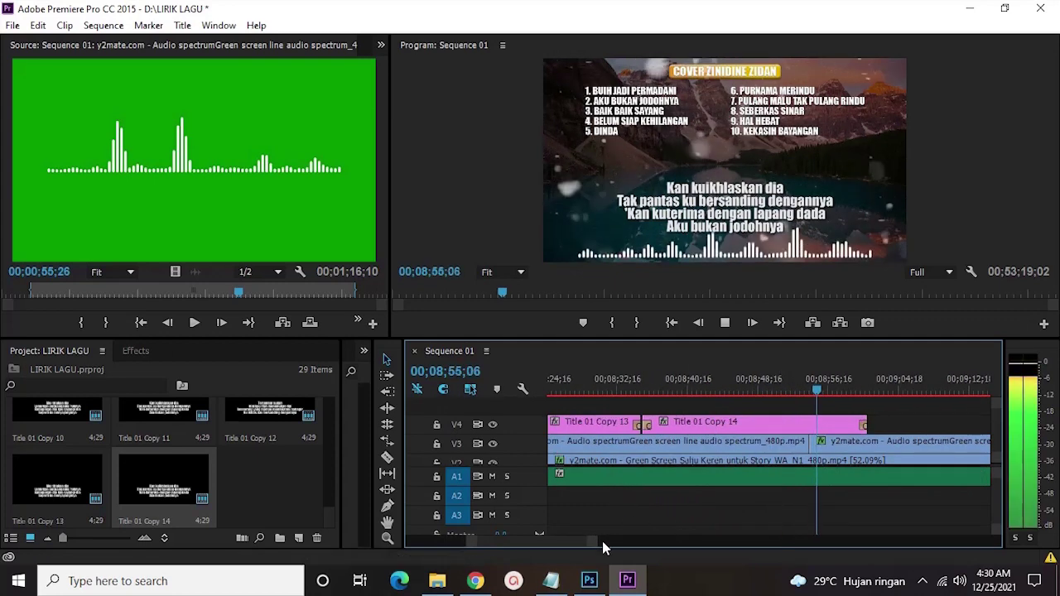
# - Lengthen the "Kan kuikhlaskan dia" title further so it ends at about 00;09;03, where the sung verse finishes
pyautogui.moveTo(591, 546); pyautogui.dragTo(580, 539)
pyautogui.scroll(-2, 821, 457)
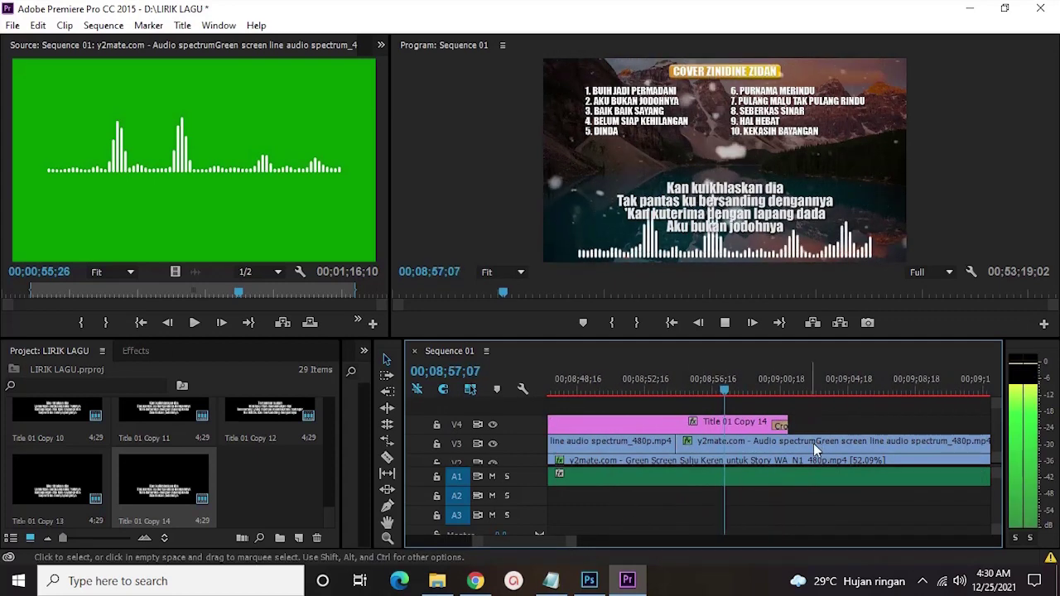
pyautogui.moveTo(575, 538); pyautogui.dragTo(570, 539)
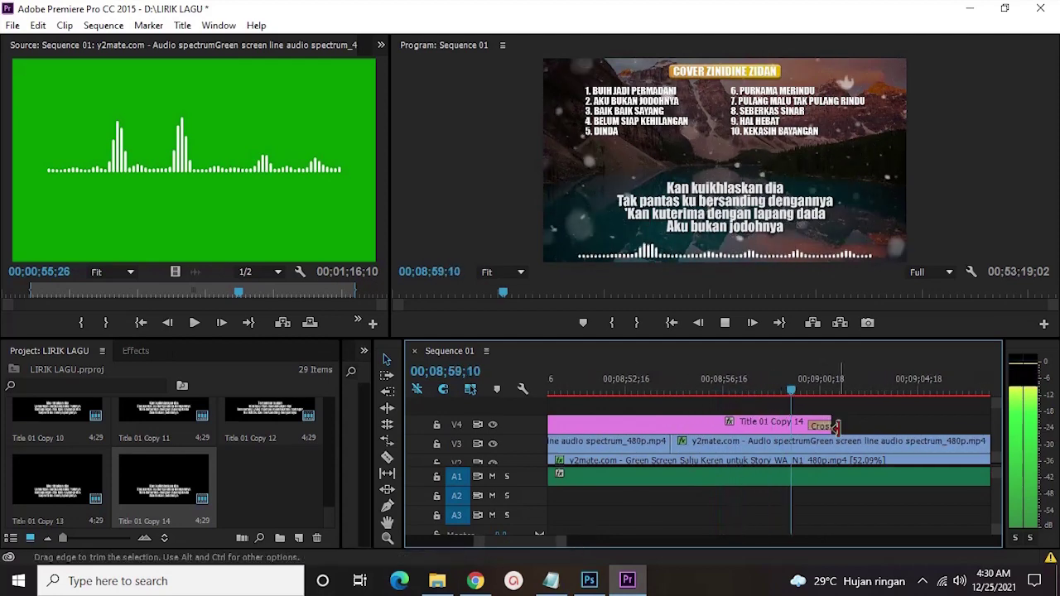
pyautogui.moveTo(861, 425); pyautogui.dragTo(899, 425)
pyautogui.press('space')
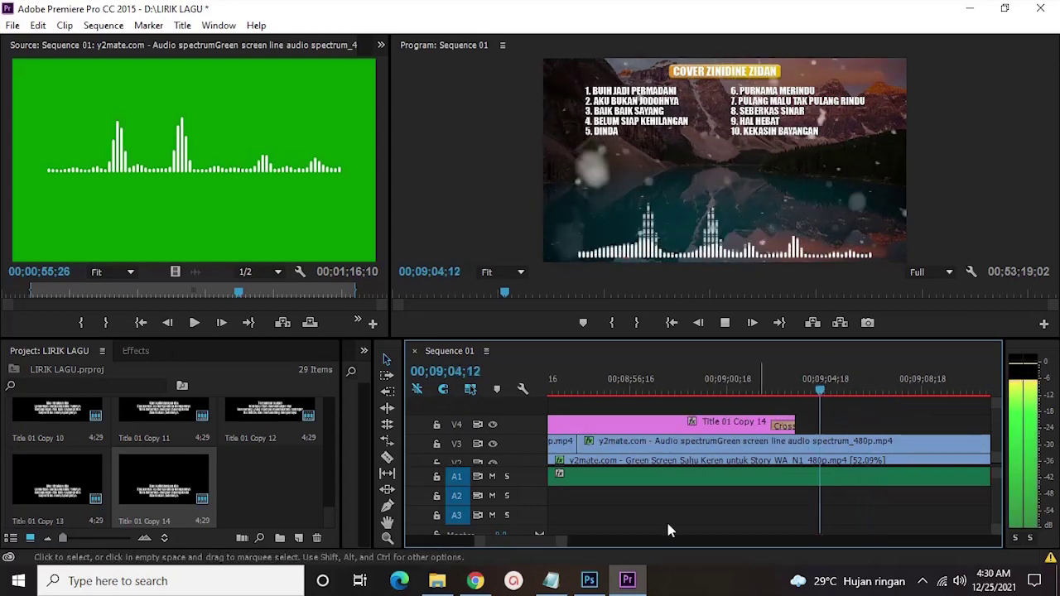
# - Examine how far the lyric titles reach along the second song's audio, stopping playback at 00;09;09;22
pyautogui.press('-')
pyautogui.press('-')
pyautogui.press('-')
pyautogui.press('-')
pyautogui.press('-')
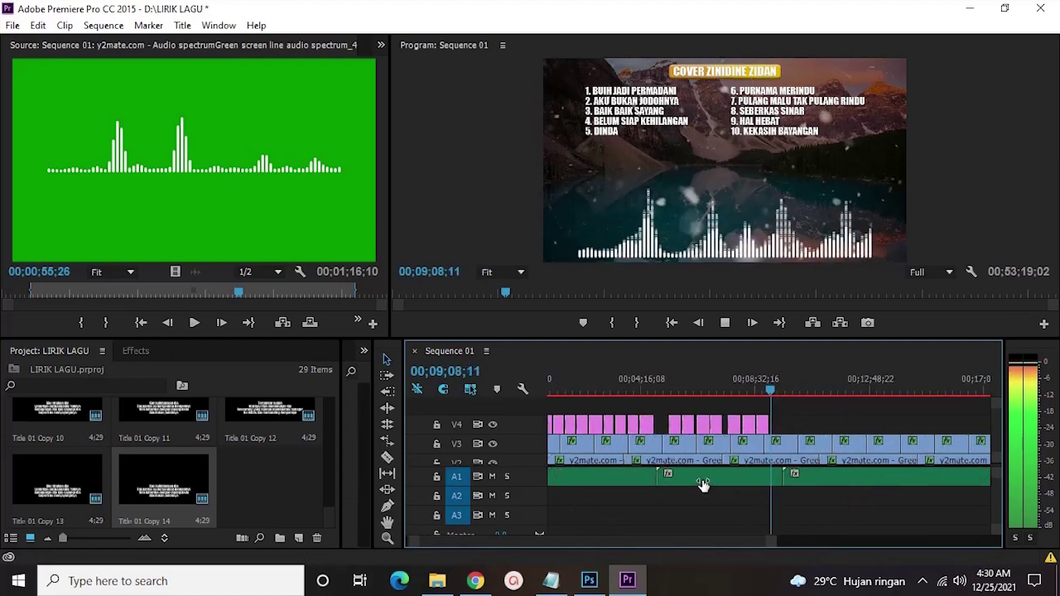
pyautogui.press('=')
pyautogui.press('=')
pyautogui.press('=')
pyautogui.press('=')
pyautogui.press('=')
pyautogui.press('space')
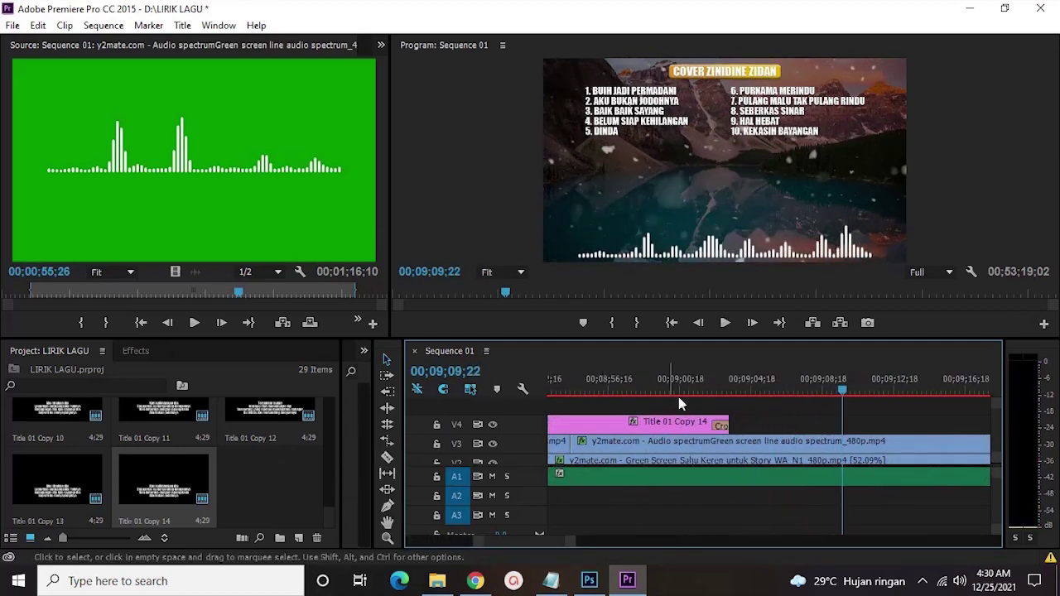
# - Duplicate the "Kan kuikhlaskan dia" title and replace its text with "Kan ku terima dengan lapang dada"
pyautogui.rightClick(201, 487)
pyautogui.click(273, 98)
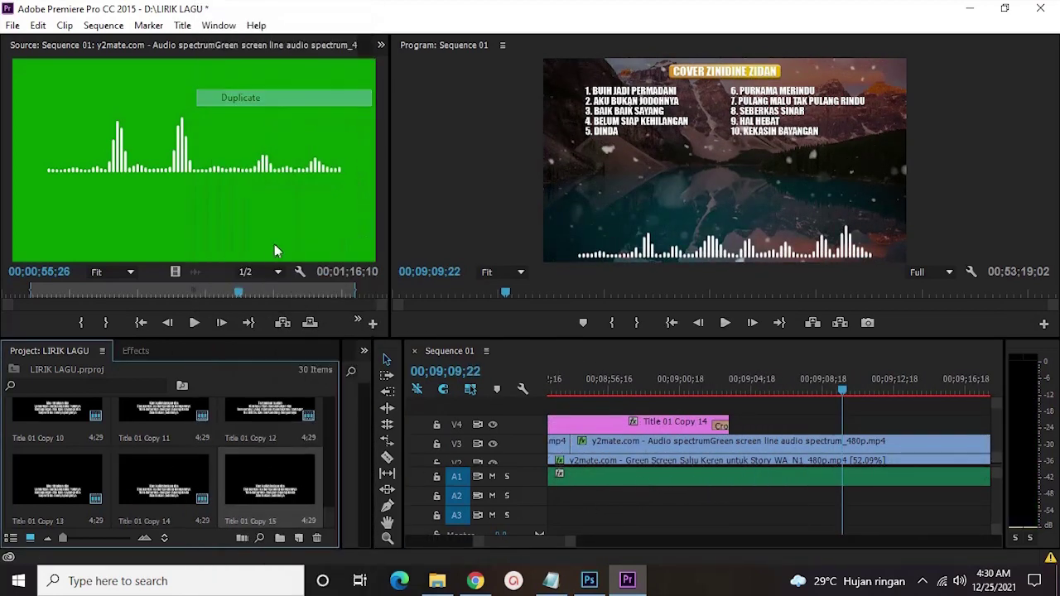
pyautogui.doubleClick(284, 476)
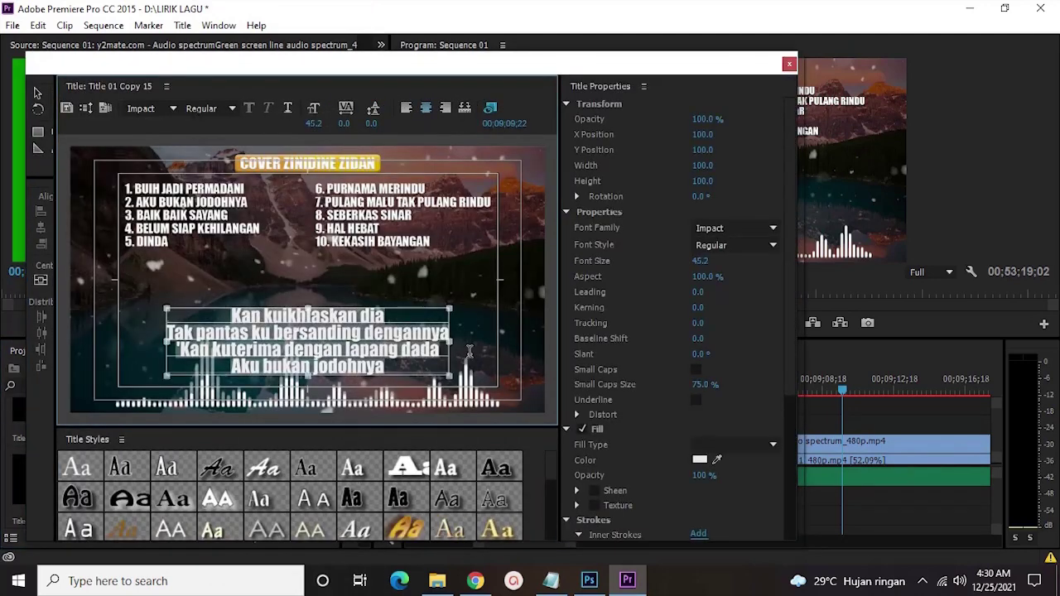
pyautogui.write('Kan ku terima dengan')
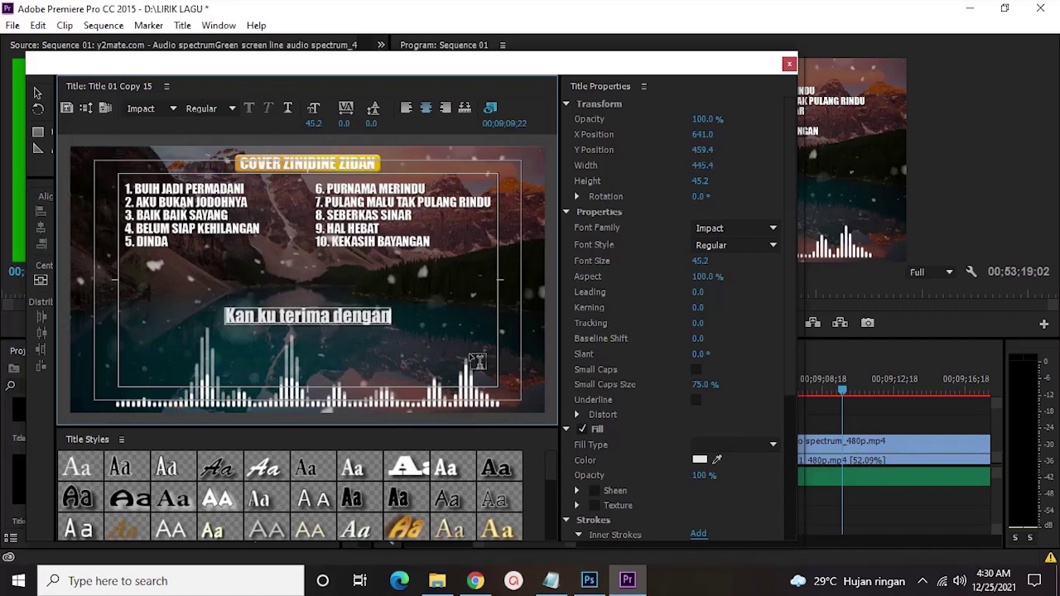
pyautogui.write('g dada')
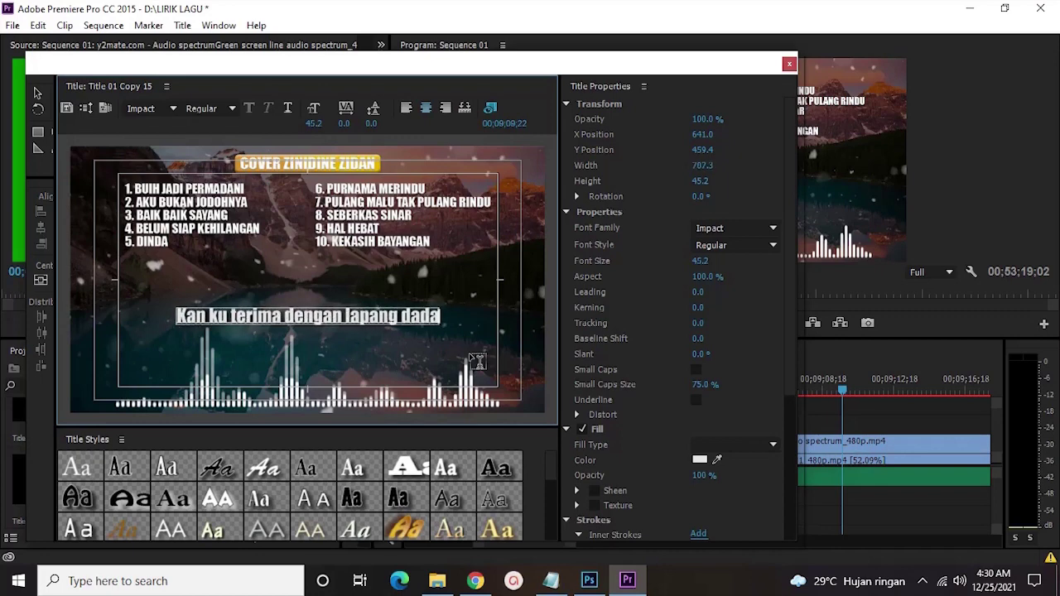
pyautogui.click(789, 65)
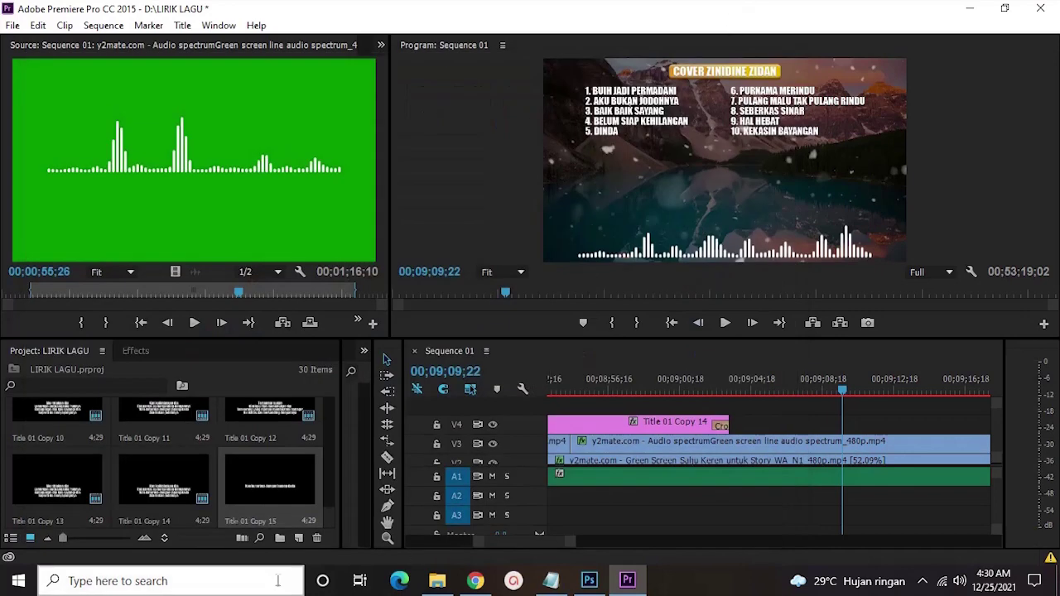
# - Place the "Kan ku terima dengan lapang dada" title on V4 at about 00;09;07, apply a default transition at its start, and play it
pyautogui.moveTo(285, 492); pyautogui.dragTo(800, 424)
pyautogui.rightClick(800, 424)
pyautogui.click(838, 526)
pyautogui.click(779, 381)
pyautogui.press('space')
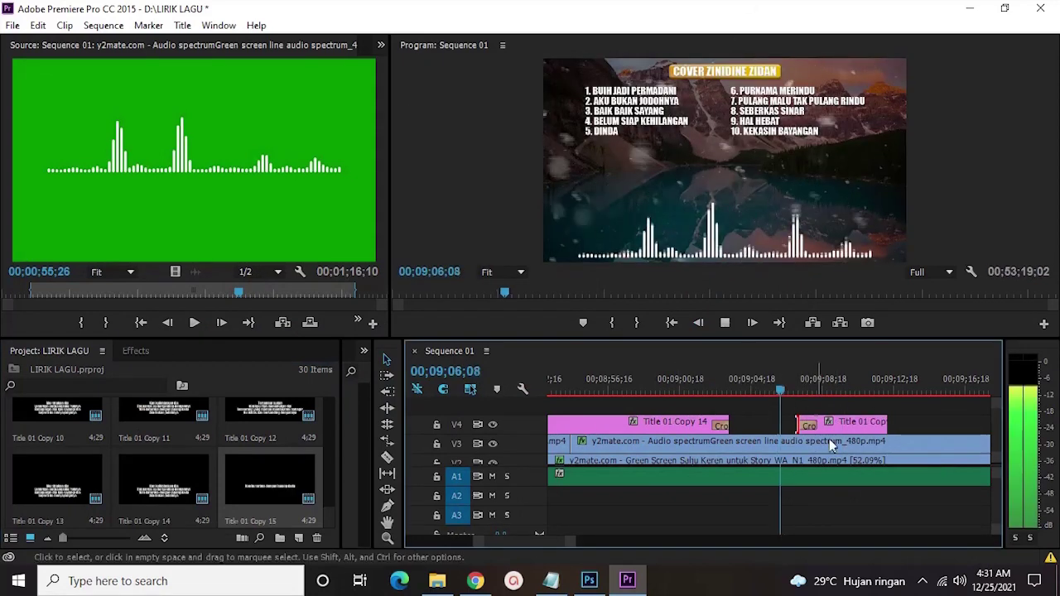
pyautogui.press('space')
pyautogui.press('space')
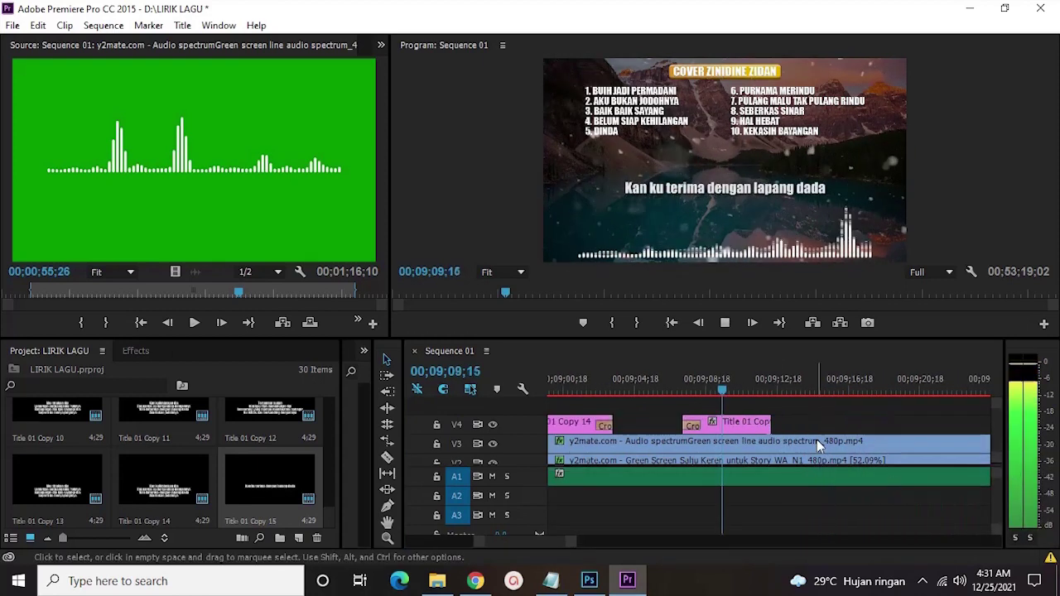
# - Extend the end of the "Kan ku terima dengan lapang dada" title to about 00;09;19 and apply a default transition there
pyautogui.moveTo(783, 426); pyautogui.dragTo(898, 426)
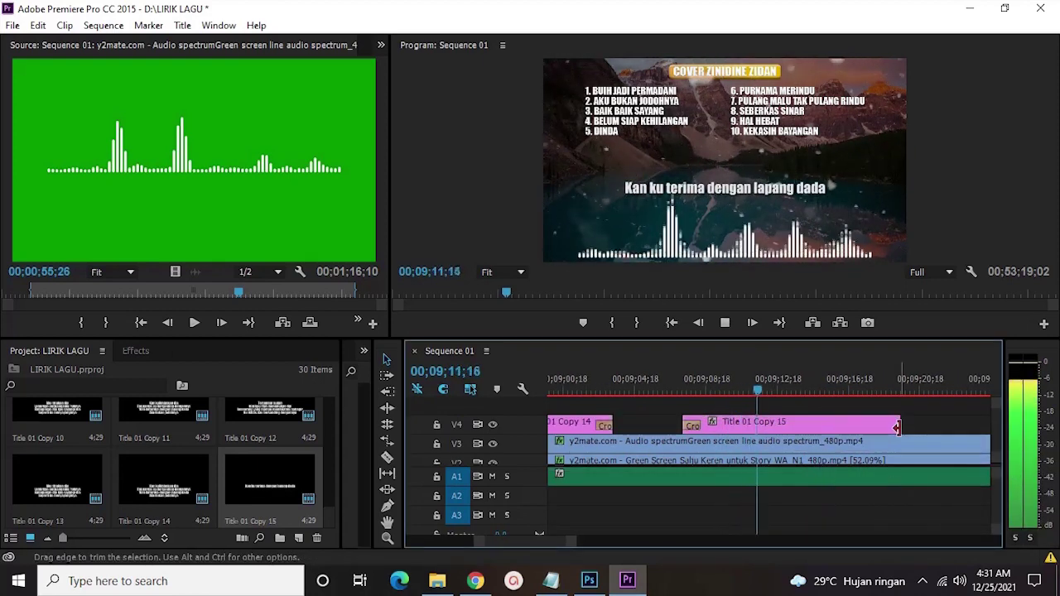
pyautogui.rightClick(893, 429)
pyautogui.click(967, 530)
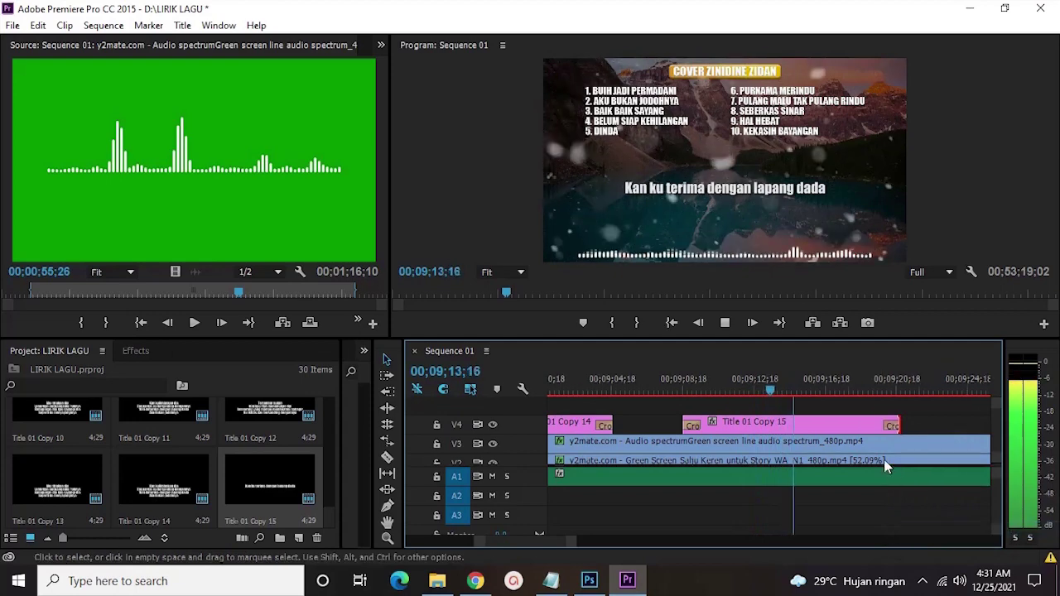
pyautogui.press('space')
# - Resume playback and extend the end of the "Kan ku terima dengan lapang dada" title in stages to about 00;09;27
pyautogui.scroll(-2, 850, 474)
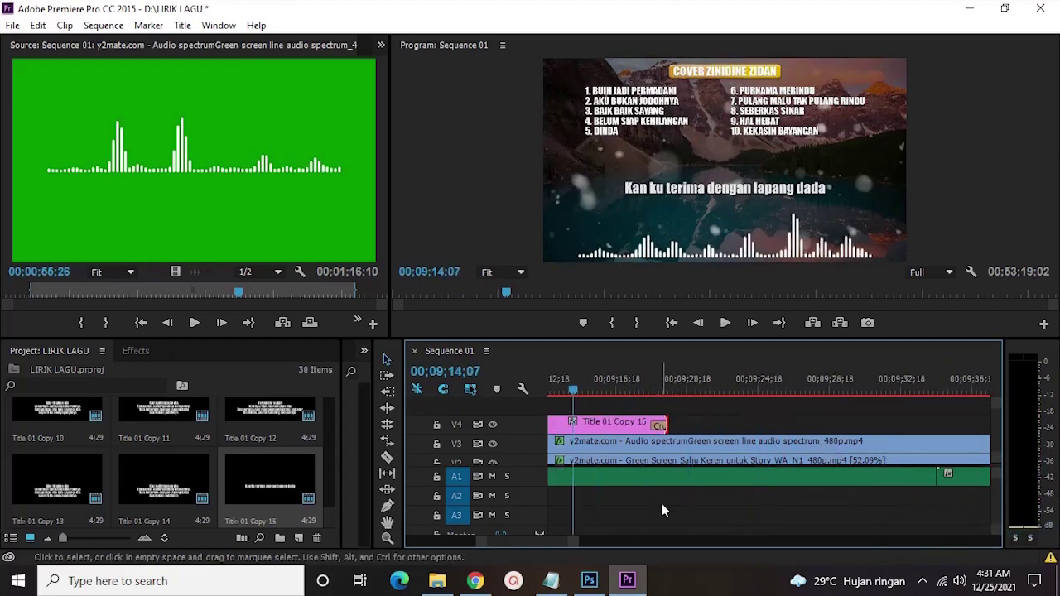
pyautogui.scroll(-8, 771, 502)
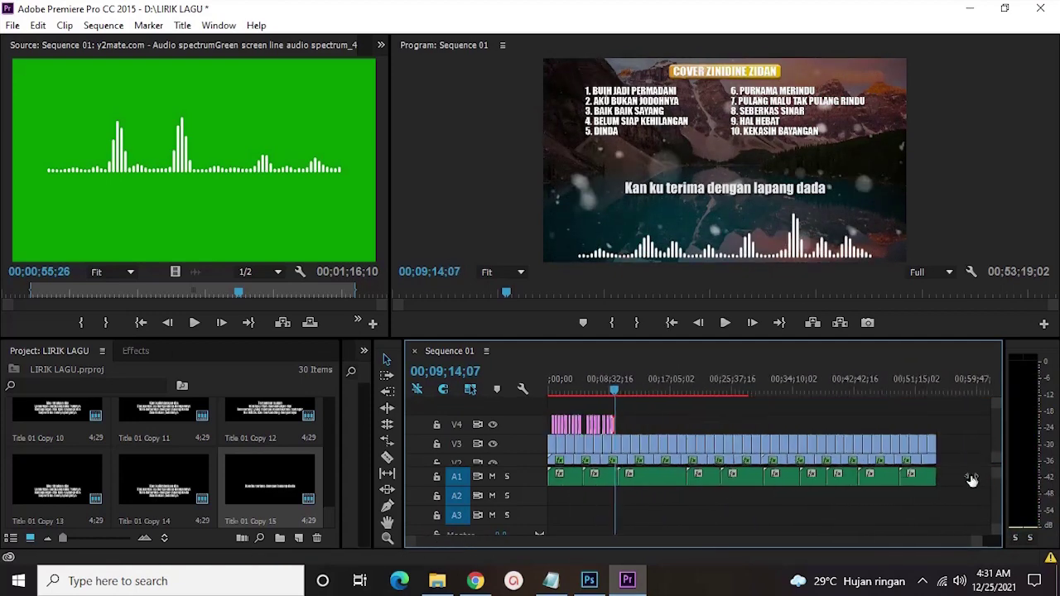
pyautogui.scroll(8, 864, 486)
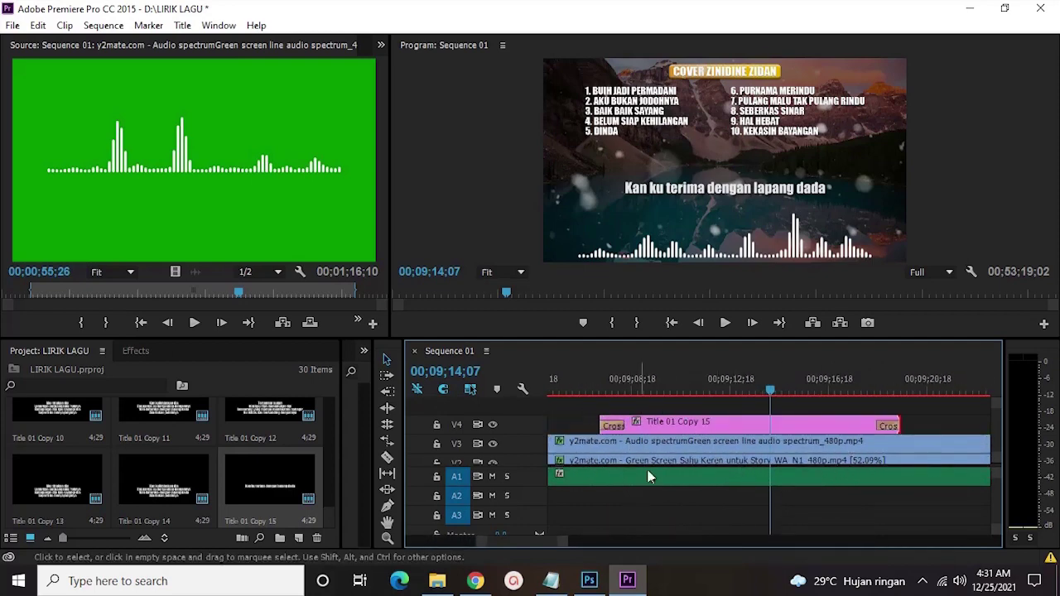
pyautogui.scroll(-3, 757, 438)
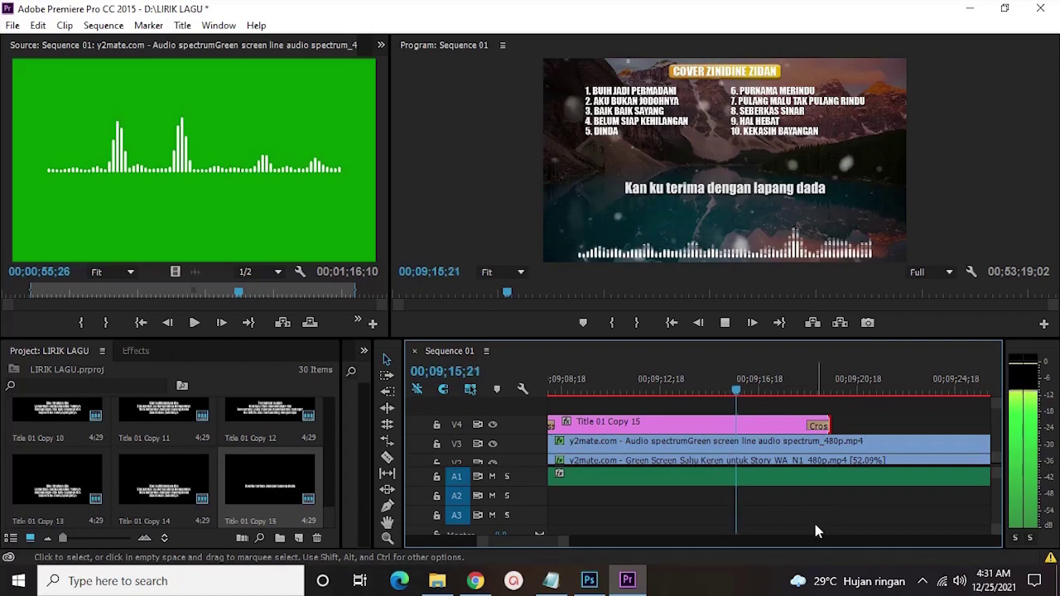
pyautogui.moveTo(806, 426); pyautogui.dragTo(870, 426)
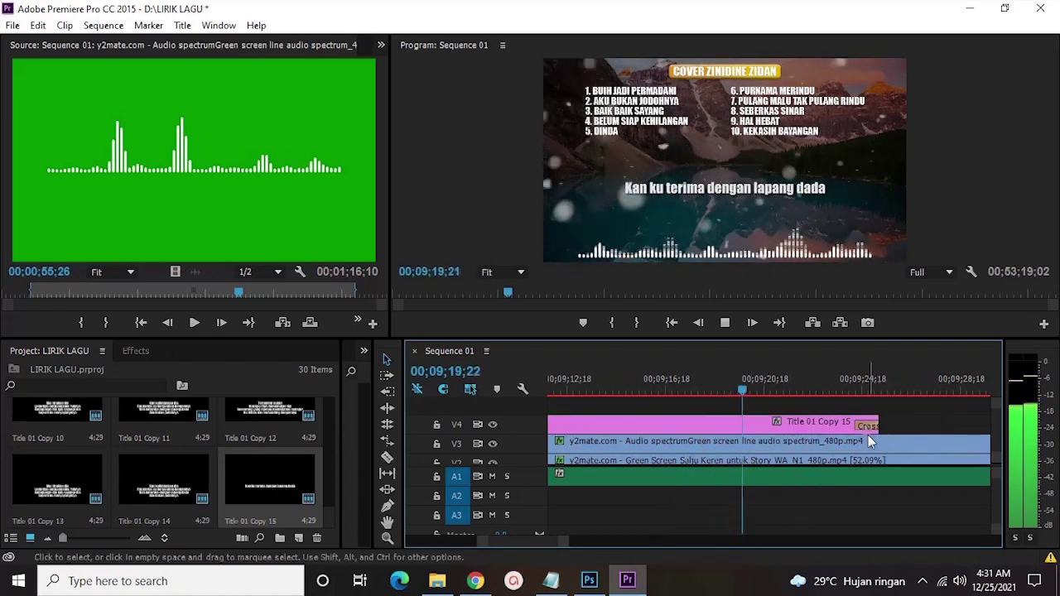
pyautogui.scroll(-4, 771, 422)
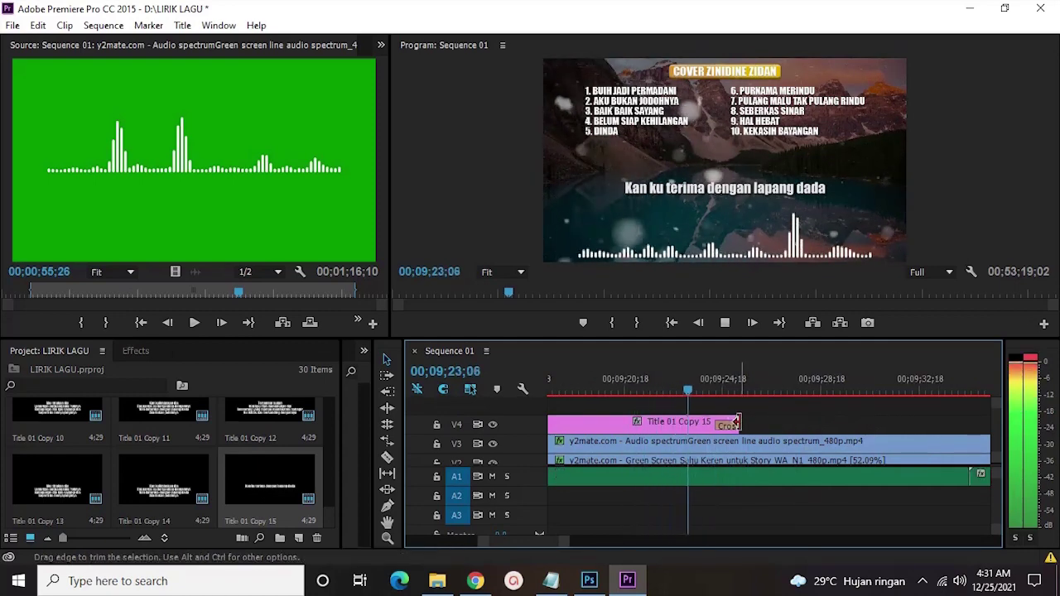
pyautogui.moveTo(750, 423); pyautogui.dragTo(778, 425)
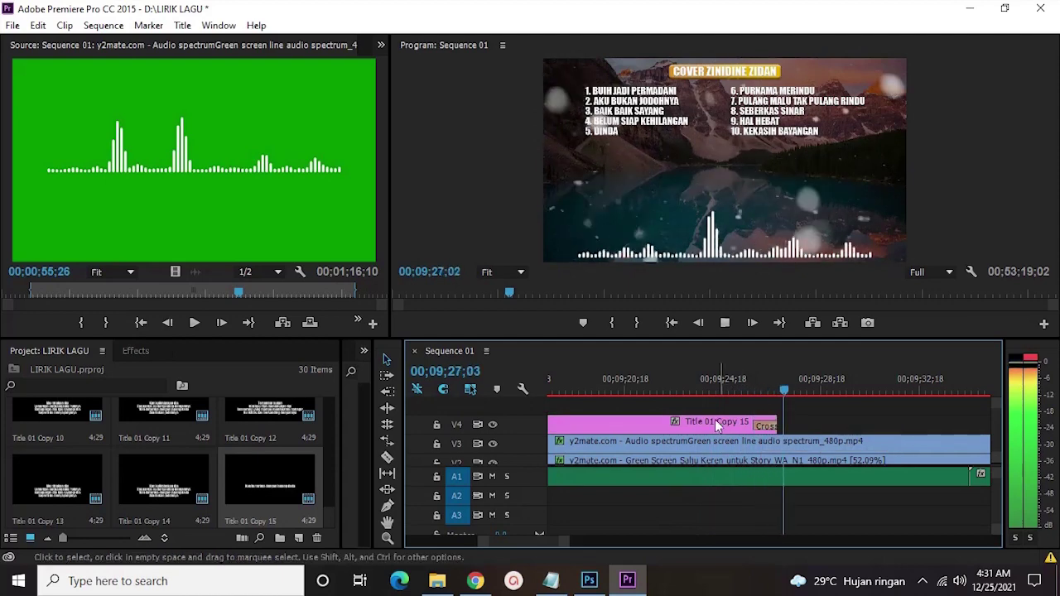
# - Add the second line "Aku bukan jodohnya" to the "Kan ku terima dengan lapang dada" title, move the text lower and centre it horizontally
pyautogui.click(626, 429)
pyautogui.doubleClick(621, 430)
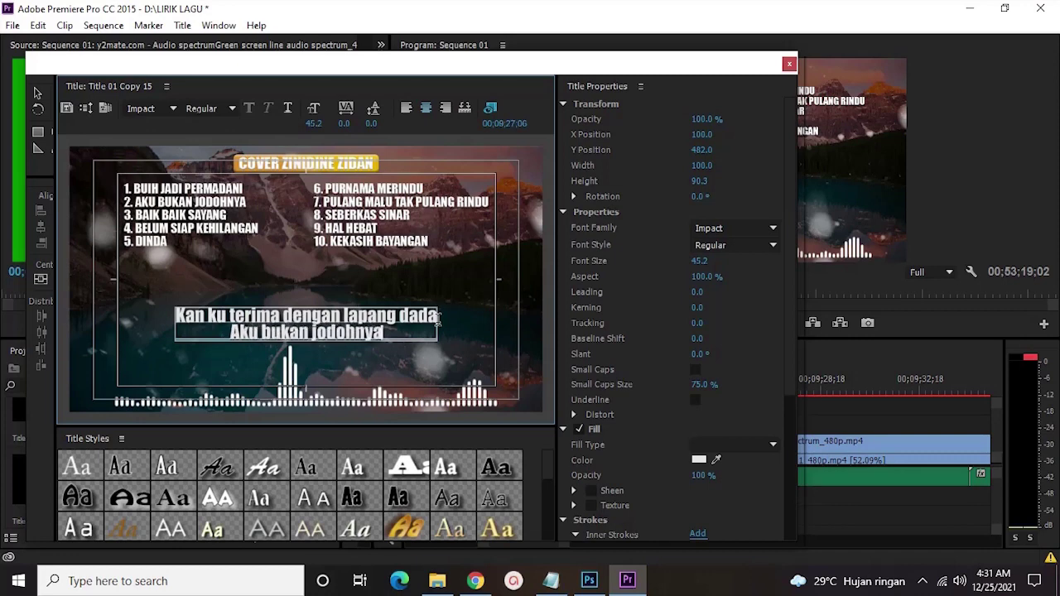
pyautogui.moveTo(349, 323); pyautogui.dragTo(342, 355)
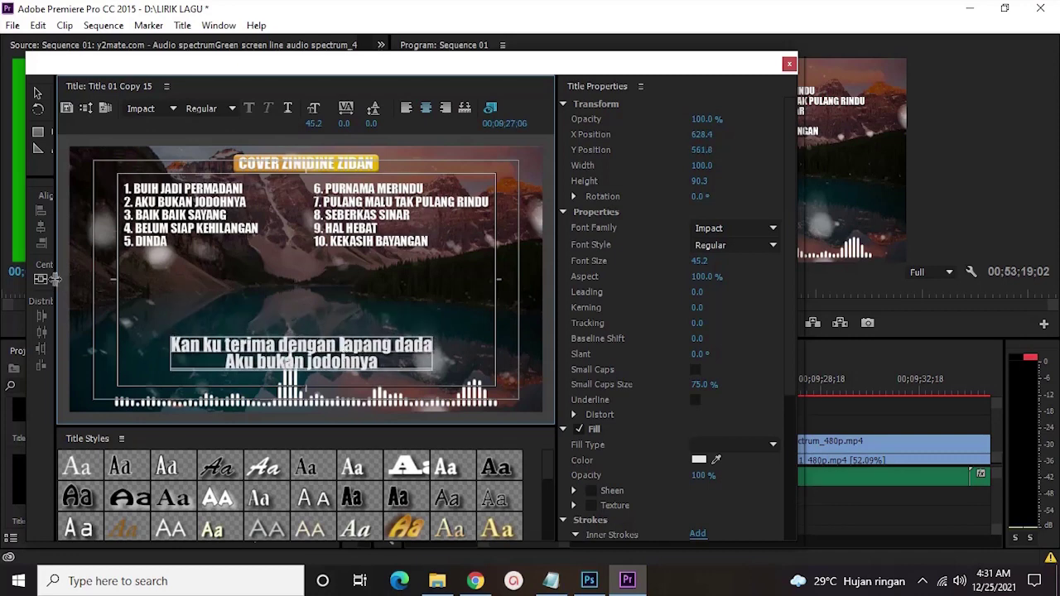
pyautogui.moveTo(54, 279); pyautogui.dragTo(66, 280)
pyautogui.click(60, 284)
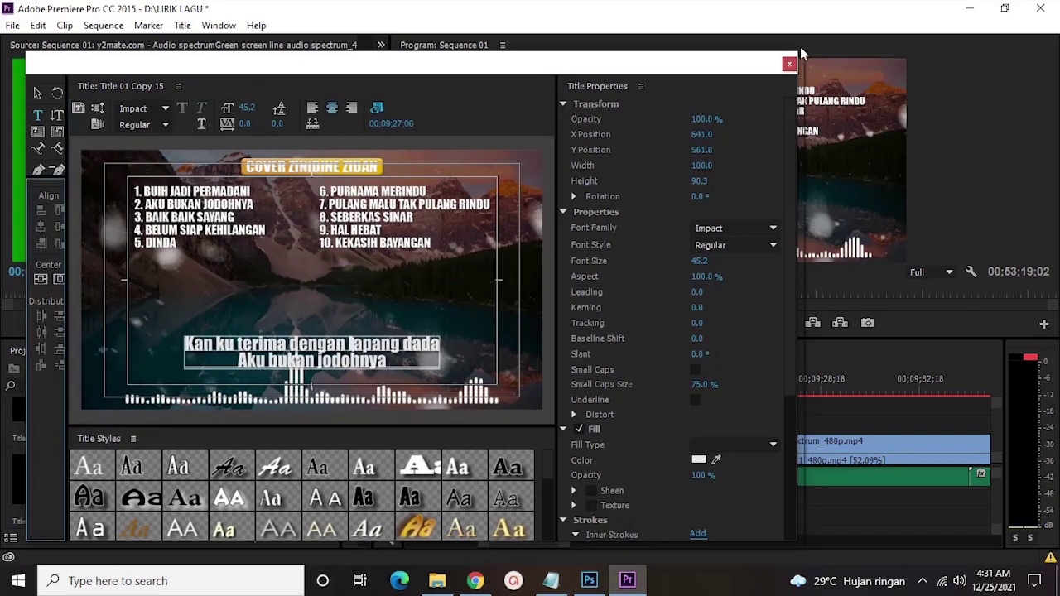
pyautogui.click(789, 64)
# - Replay the "Kan ku terima dengan lapang dada" title from about 00;09;21 and extend its end to about 00;09;28
pyautogui.click(684, 381)
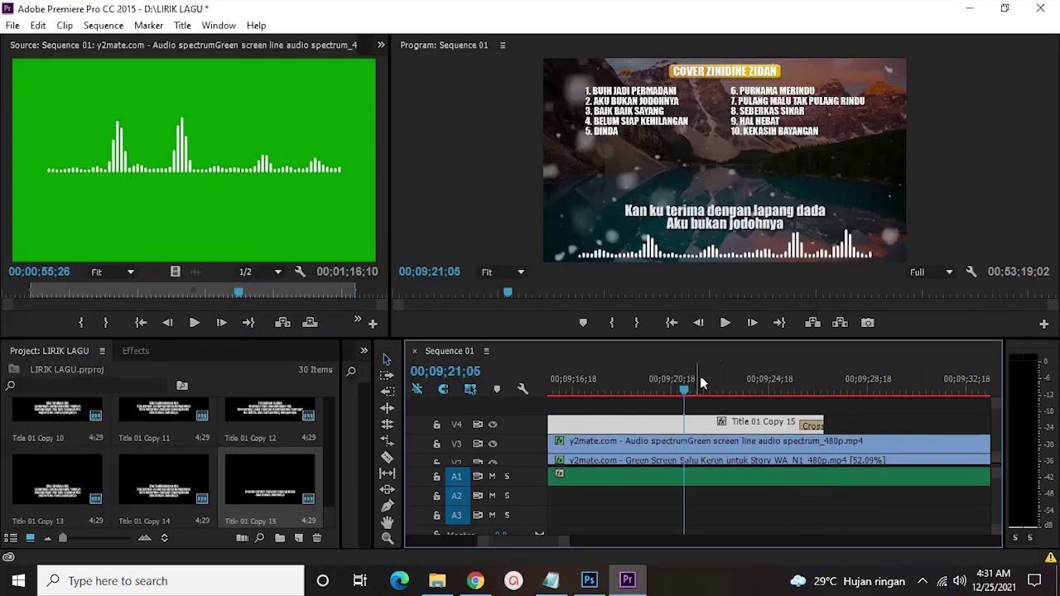
pyautogui.press('-')
pyautogui.press('-')
pyautogui.press('-')
pyautogui.press('-')
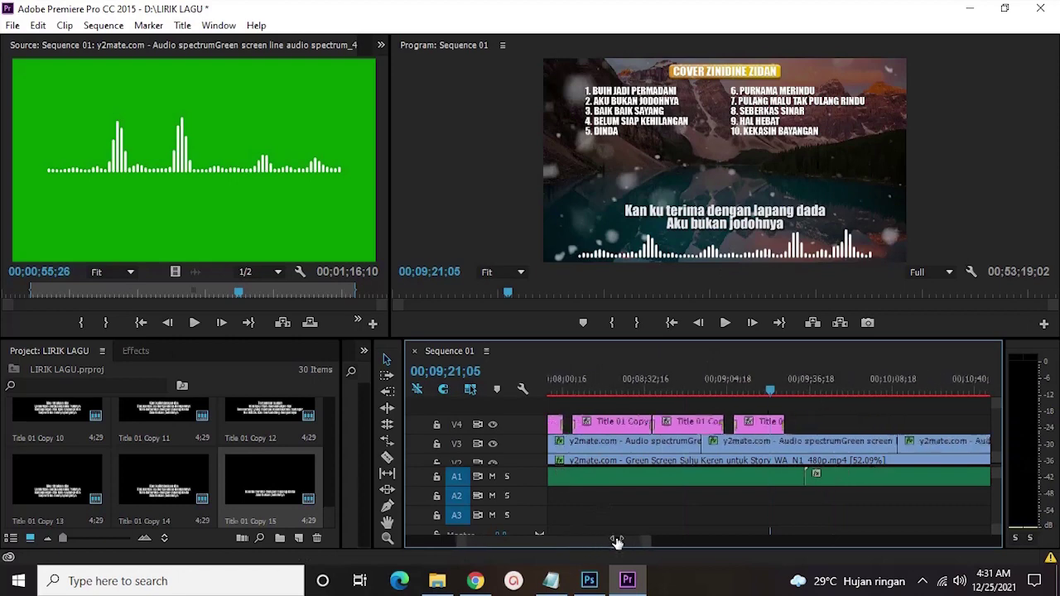
pyautogui.press('space')
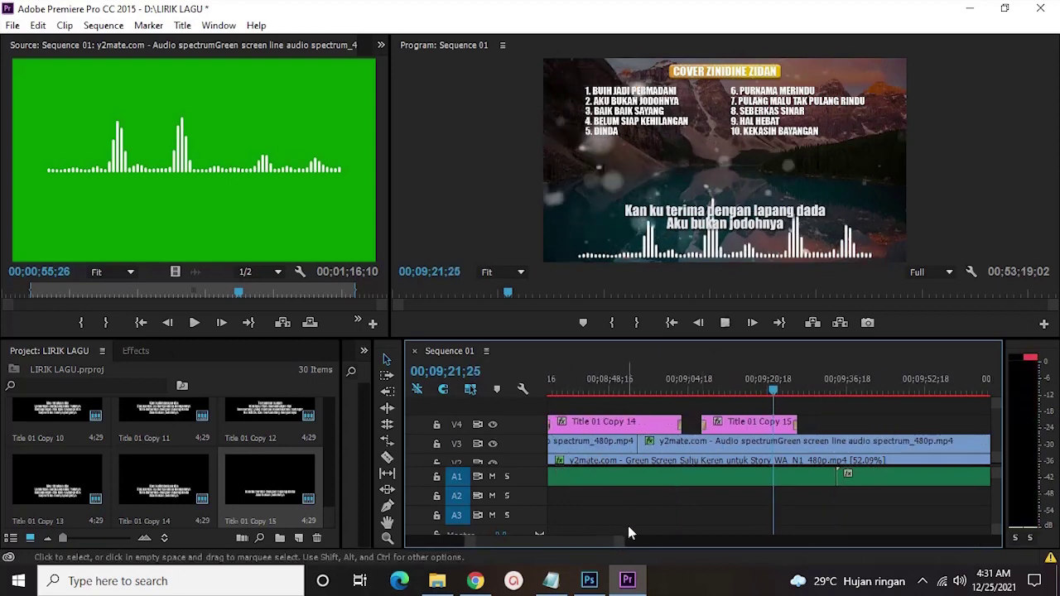
pyautogui.moveTo(622, 541); pyautogui.dragTo(597, 540)
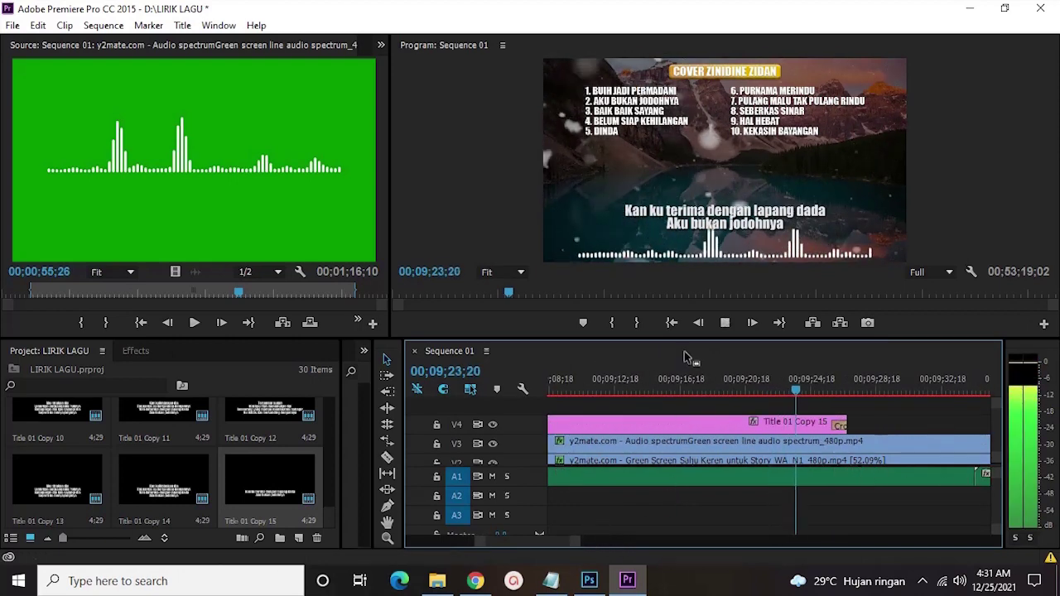
pyautogui.scroll(-2, 814, 419)
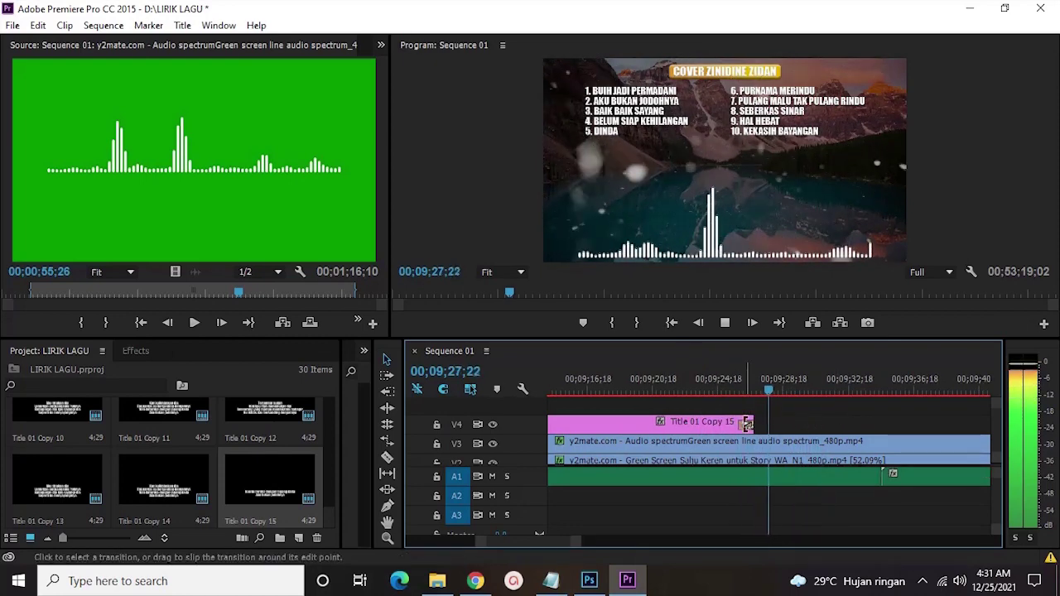
pyautogui.moveTo(746, 424); pyautogui.dragTo(785, 424)
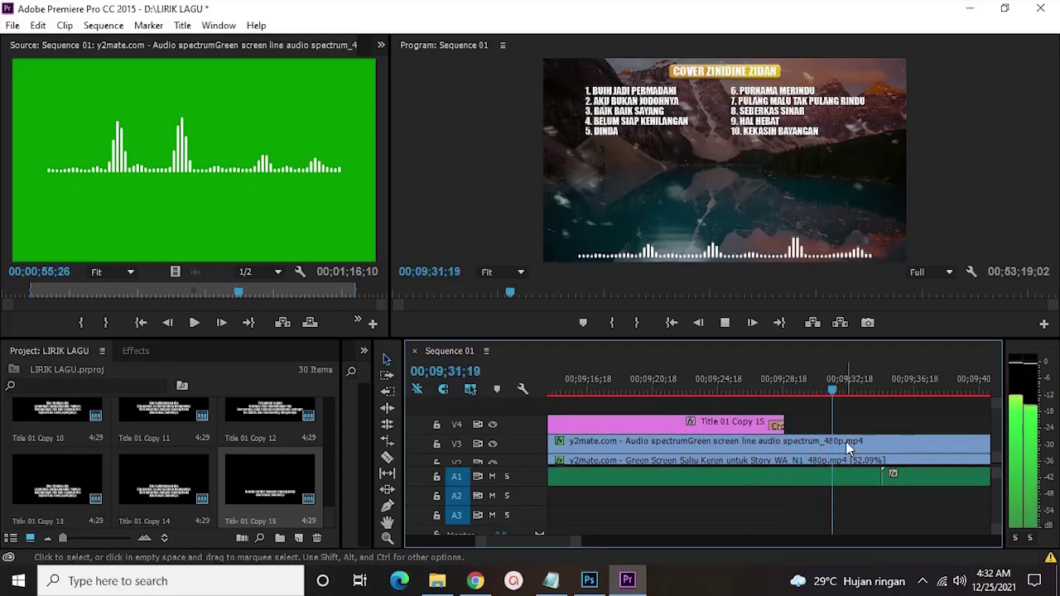
pyautogui.press('space')
# - Place the "- Music -" title on V4 in the gap around 00;07;27, between the Title 01 Copy 11 and Title 01 Copy 12 clips
pyautogui.moveTo(578, 541); pyautogui.dragTo(782, 540)
pyautogui.scroll(1, 721, 501)
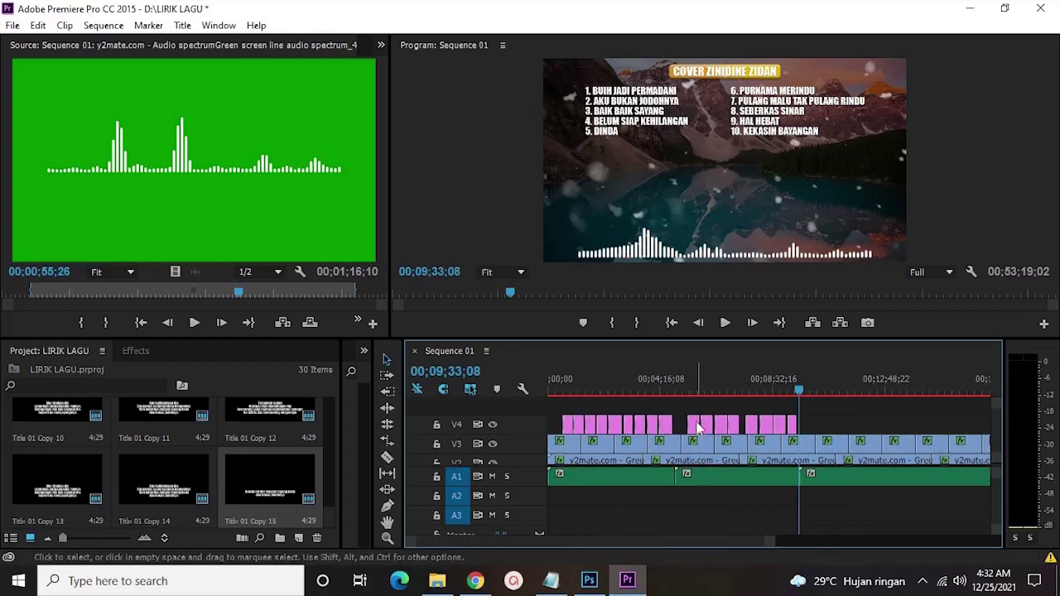
pyautogui.moveTo(743, 386); pyautogui.dragTo(744, 385)
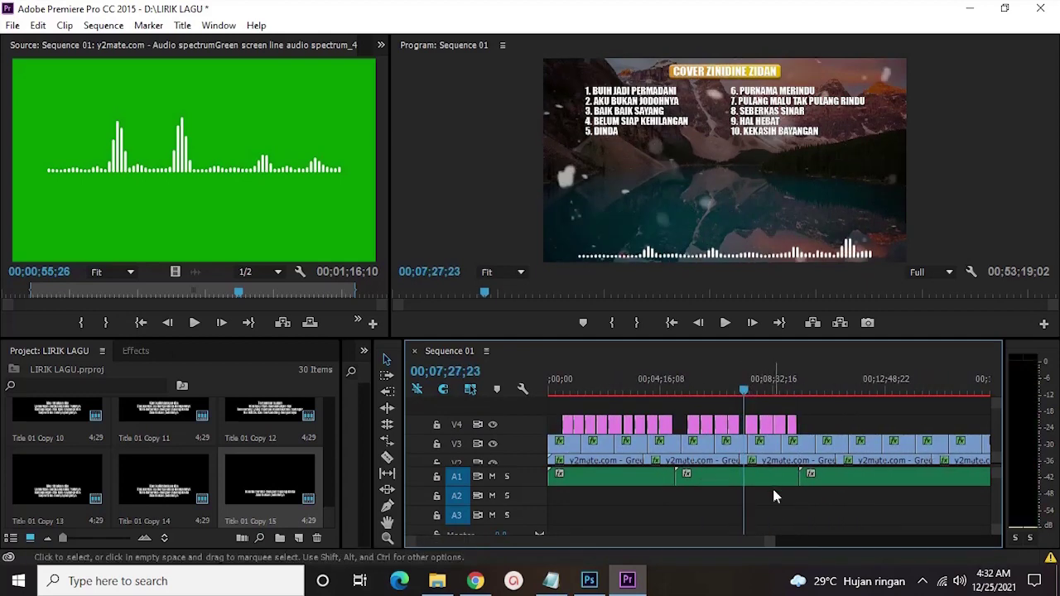
pyautogui.moveTo(772, 545); pyautogui.dragTo(662, 492)
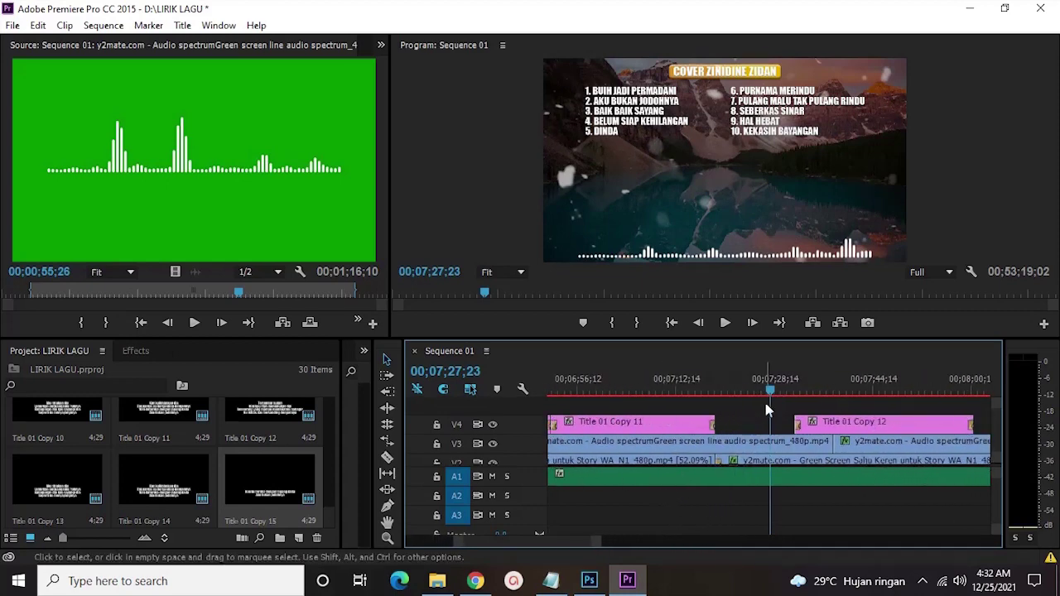
pyautogui.scroll(4, 244, 451)
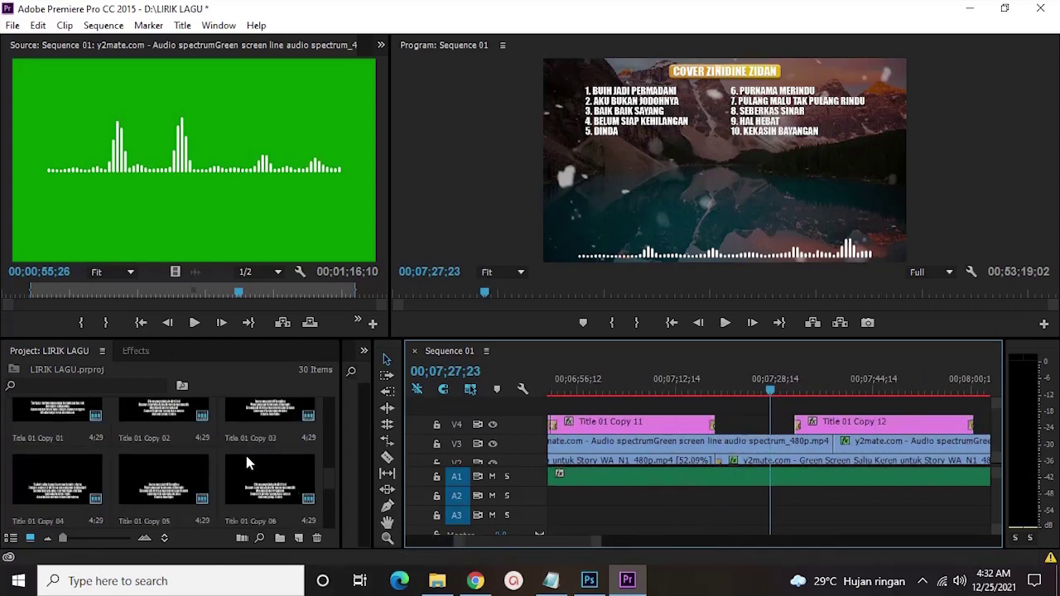
pyautogui.scroll(-1, 245, 452)
pyautogui.moveTo(30, 485); pyautogui.dragTo(781, 424)
# - Apply default transitions at the end and start of the "- Music -" title on V4 and play it
pyautogui.rightClick(782, 424)
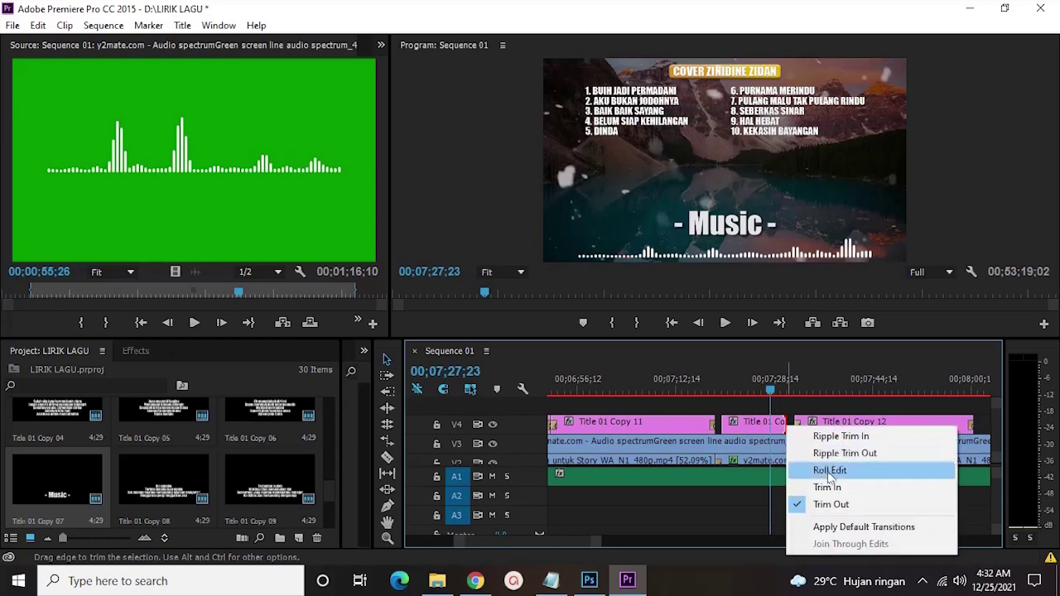
pyautogui.click(801, 523)
pyautogui.rightClick(720, 424)
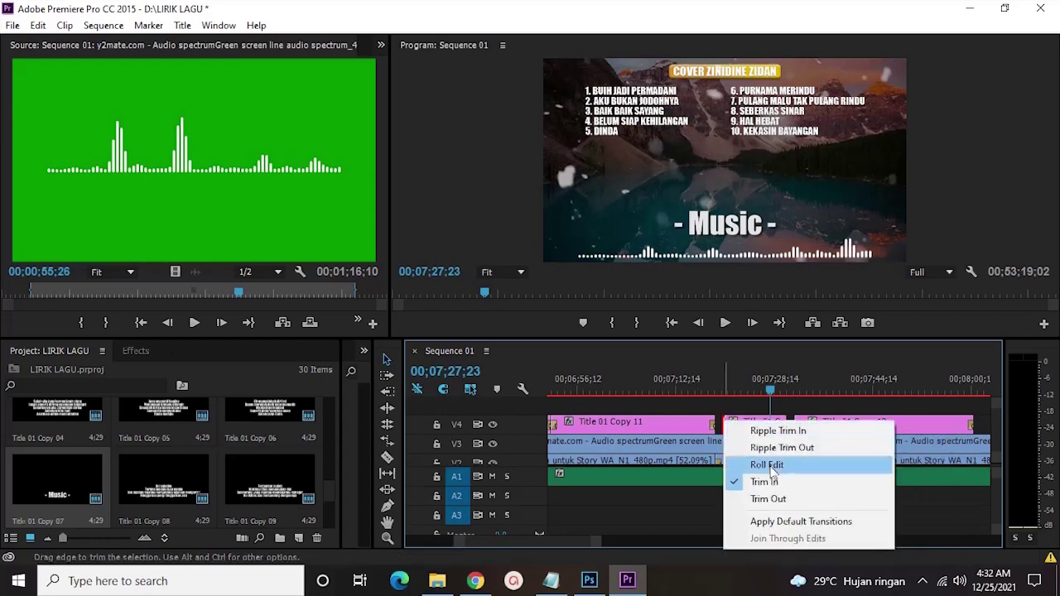
pyautogui.click(793, 518)
pyautogui.click(706, 390)
pyautogui.press('space')
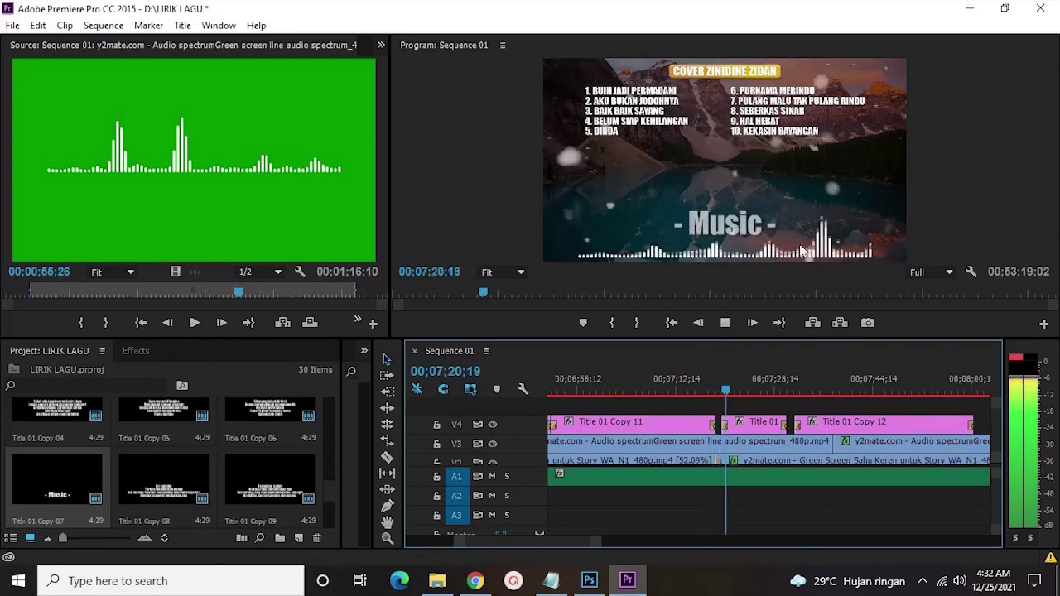
pyautogui.click(726, 323)
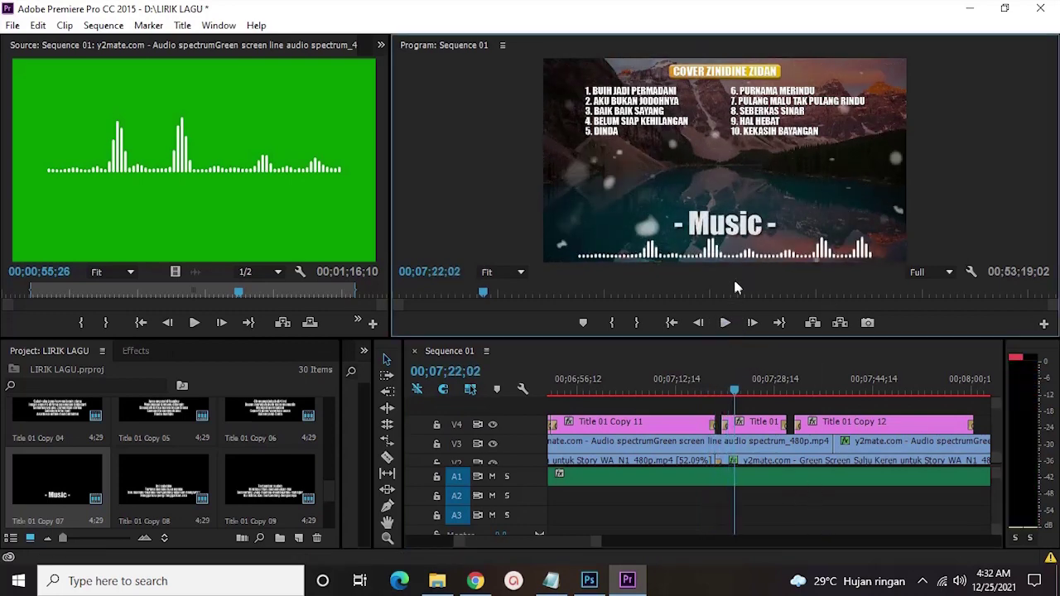
# - Return the playhead to the sequence start and examine the whole timeline, from the V4 titles down to the background and audio tracks
pyautogui.click(678, 325)
pyautogui.click(661, 500)
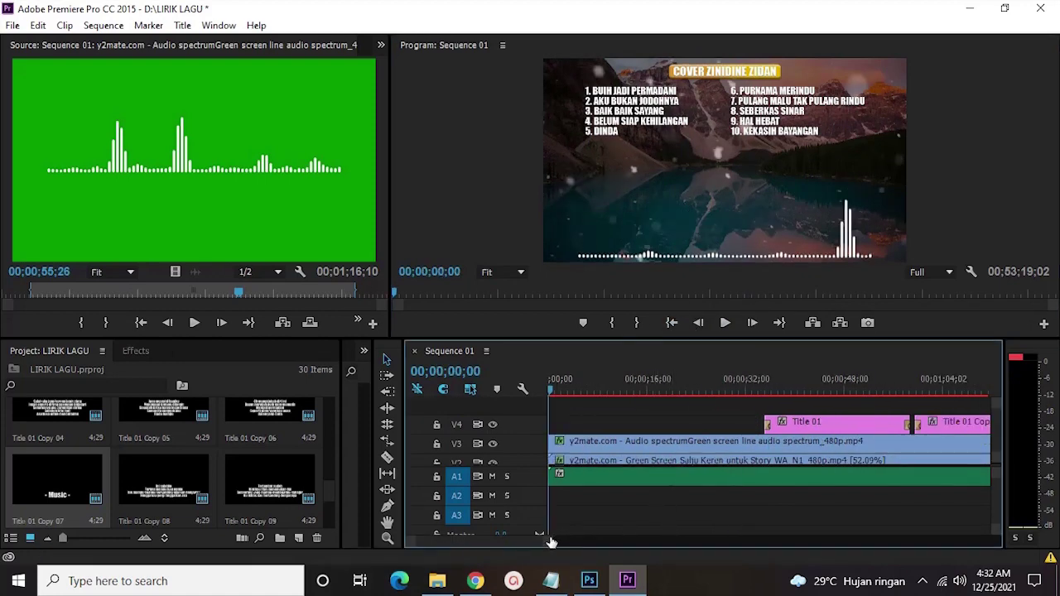
pyautogui.press('\\')
pyautogui.press('-')
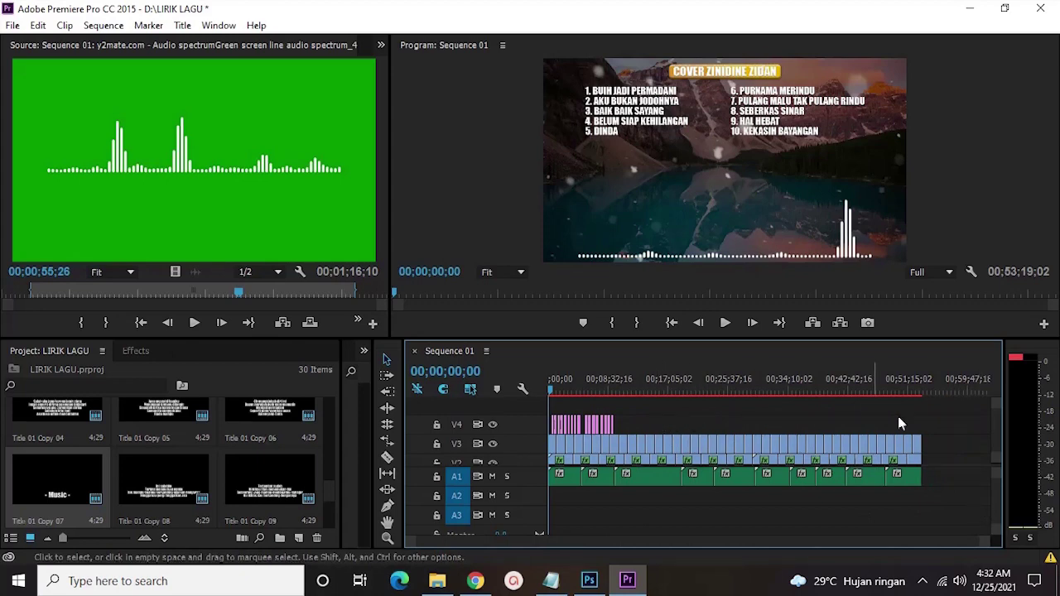
pyautogui.moveTo(953, 469); pyautogui.dragTo(515, 422)
pyautogui.moveTo(974, 495); pyautogui.dragTo(513, 429)
pyautogui.moveTo(970, 532); pyautogui.dragTo(911, 488)
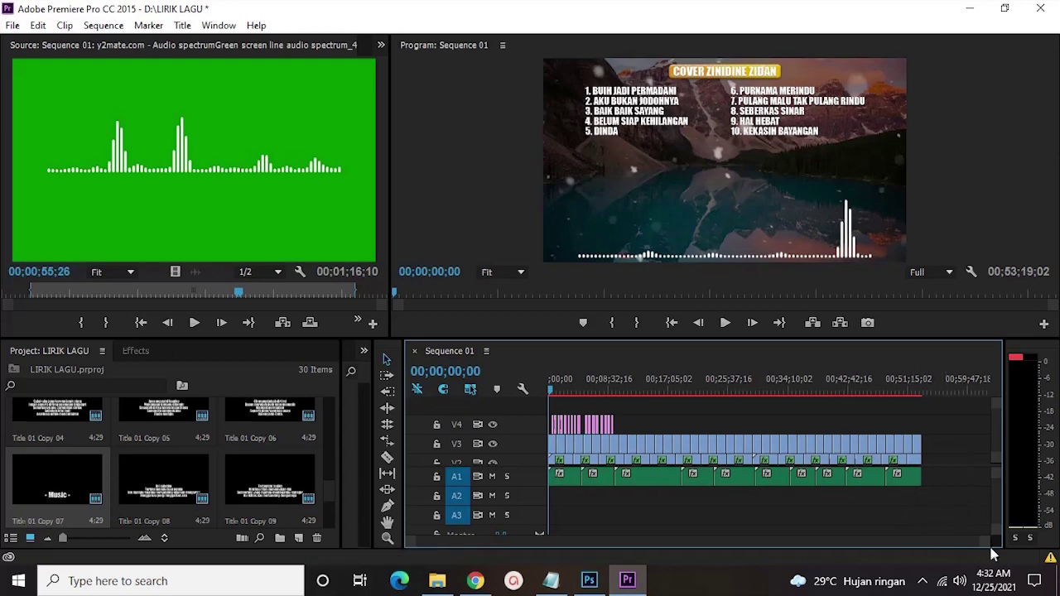
pyautogui.moveTo(988, 543); pyautogui.dragTo(856, 504)
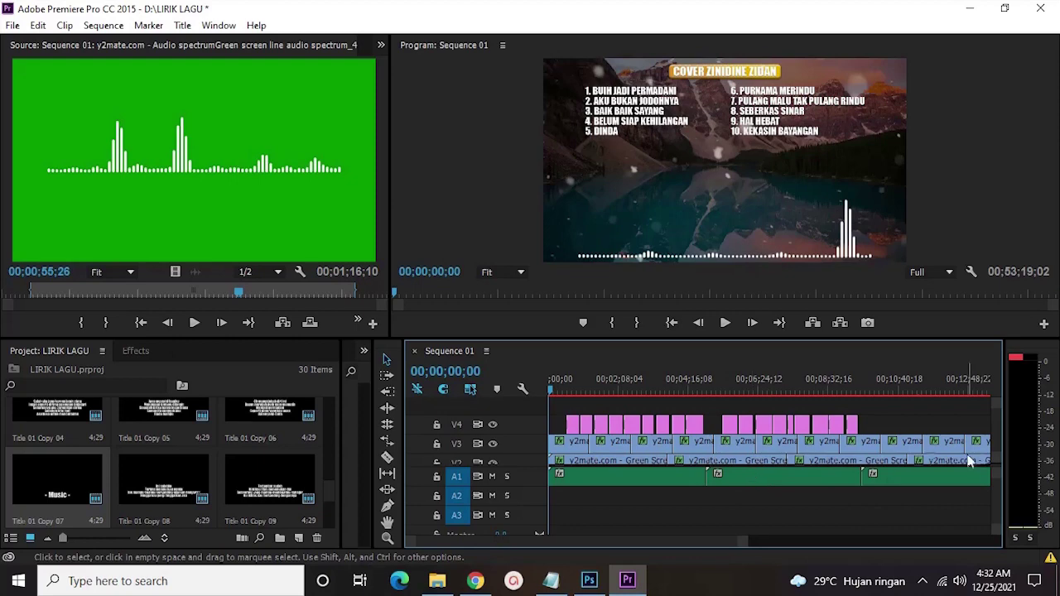
pyautogui.scroll(-2, 997, 448)
pyautogui.scroll(2, 997, 445)
pyautogui.scroll(-1, 997, 443)
pyautogui.scroll(-1, 997, 465)
pyautogui.scroll(1, 996, 448)
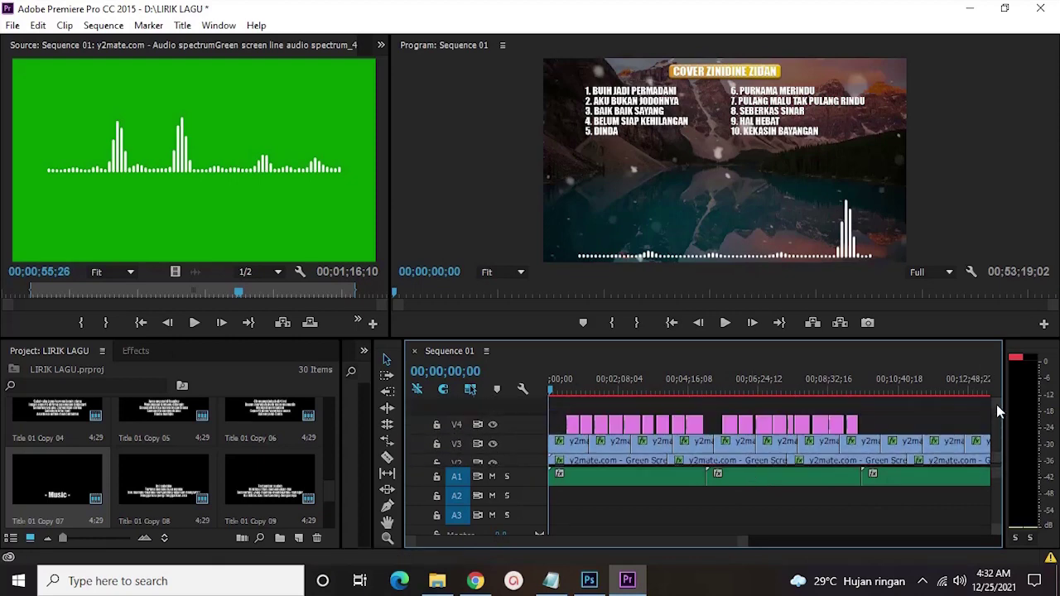
pyautogui.scroll(-1, 1002, 451)
pyautogui.moveTo(740, 543); pyautogui.dragTo(1017, 515)
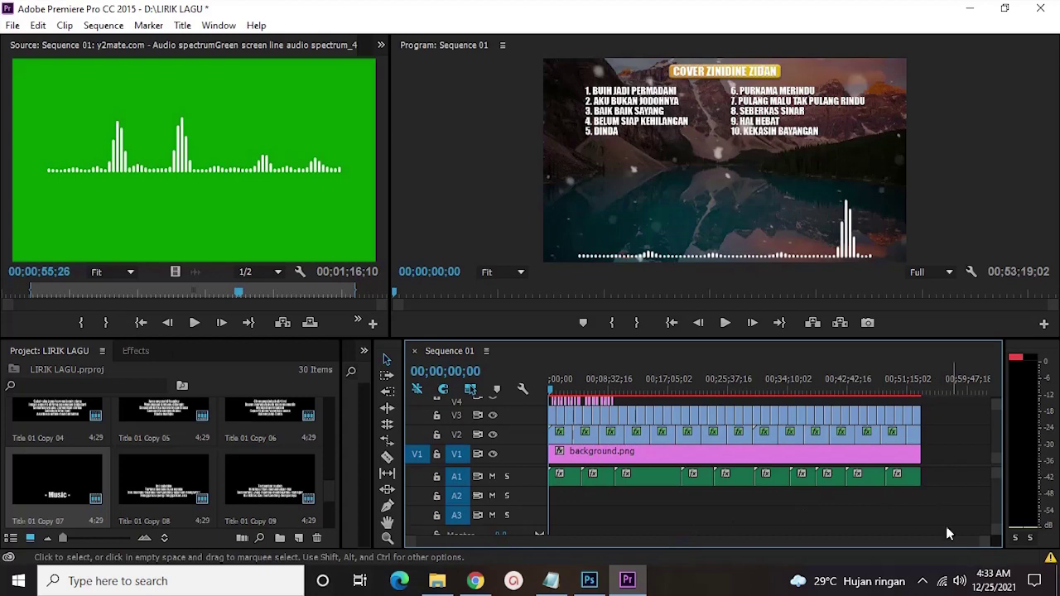
pyautogui.moveTo(983, 541); pyautogui.dragTo(806, 523)
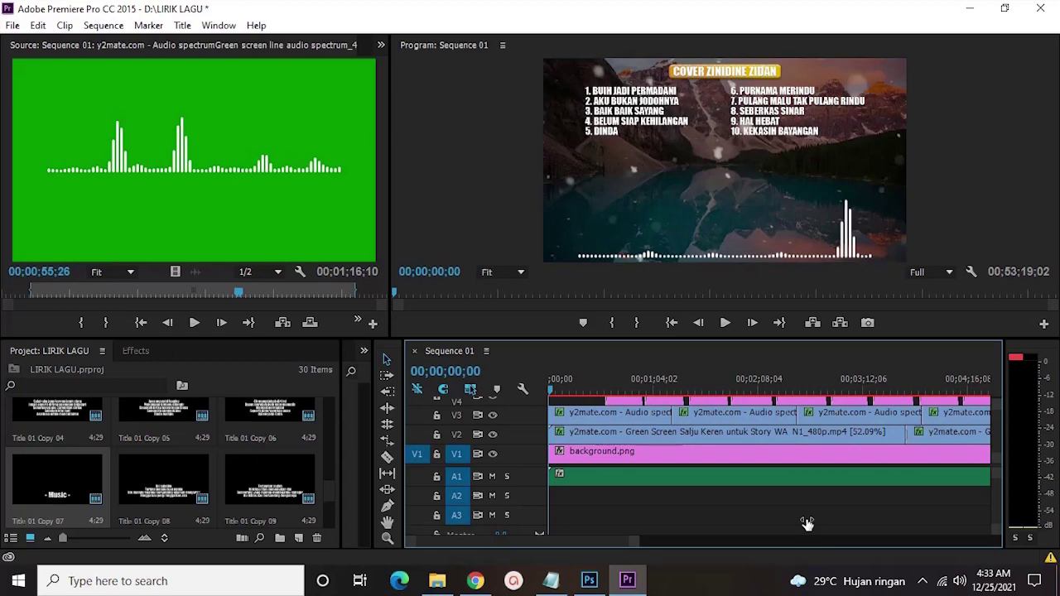
pyautogui.moveTo(808, 523); pyautogui.dragTo(992, 524)
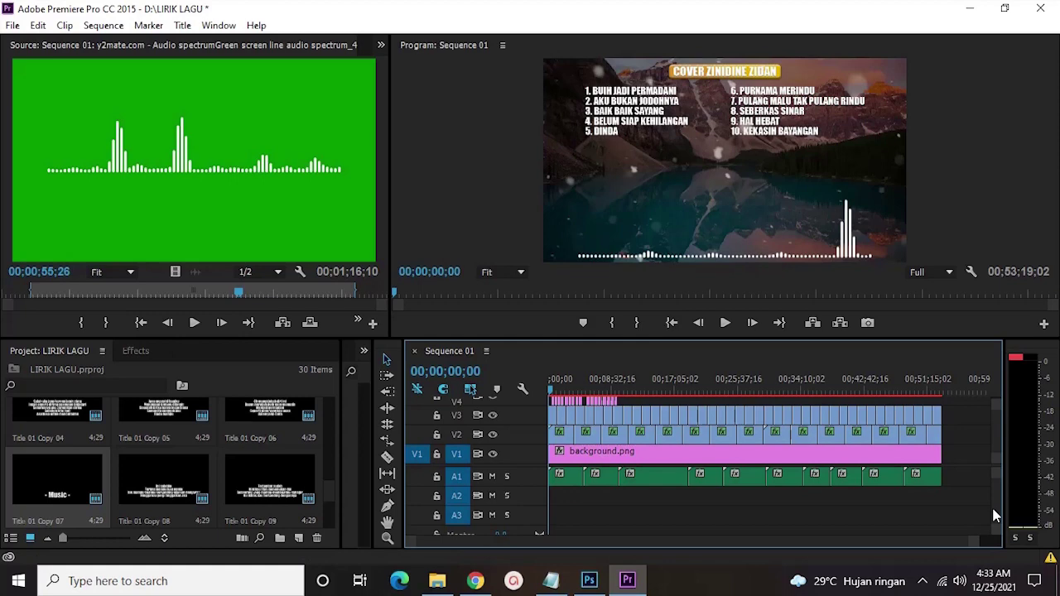
pyautogui.hotkey('ctrl', 'a')
pyautogui.click(974, 502)
pyautogui.hotkey('ctrl', 'a')
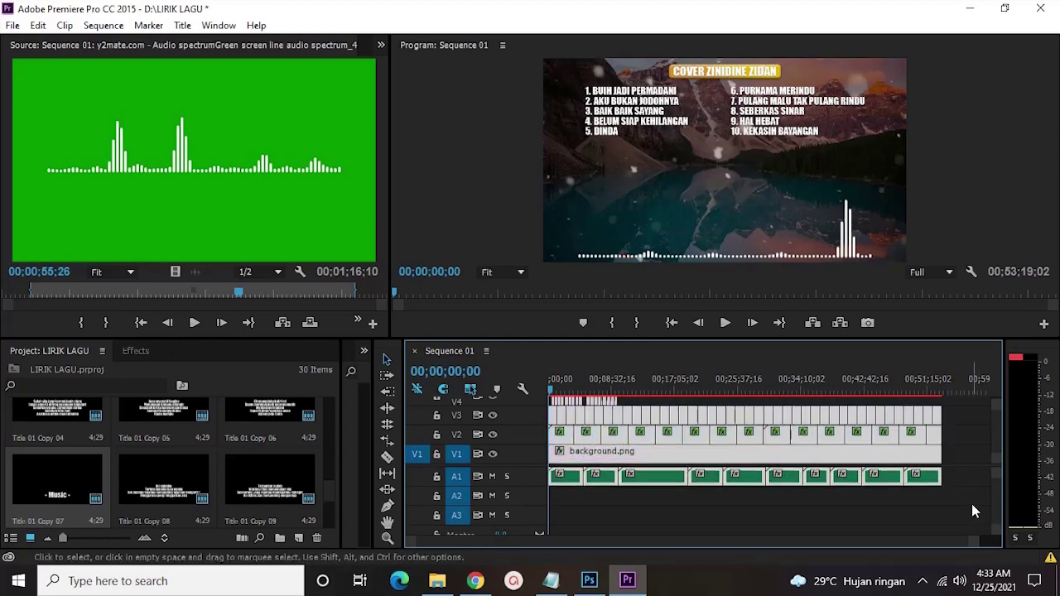
pyautogui.click(971, 507)
pyautogui.hotkey('ctrl', 'a')
pyautogui.click(972, 507)
pyautogui.hotkey('ctrl', 'a')
pyautogui.click(970, 500)
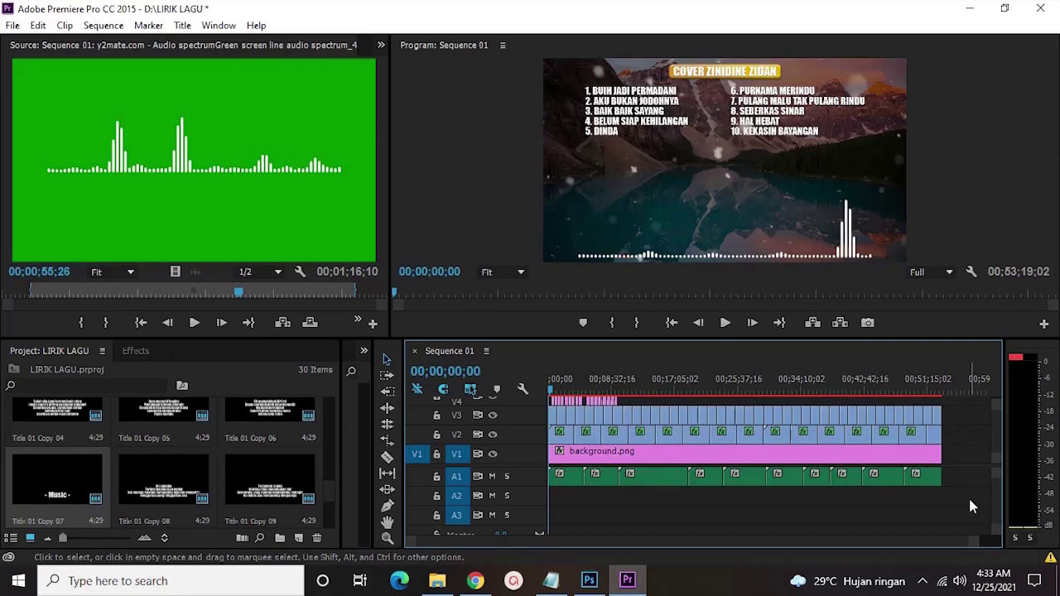